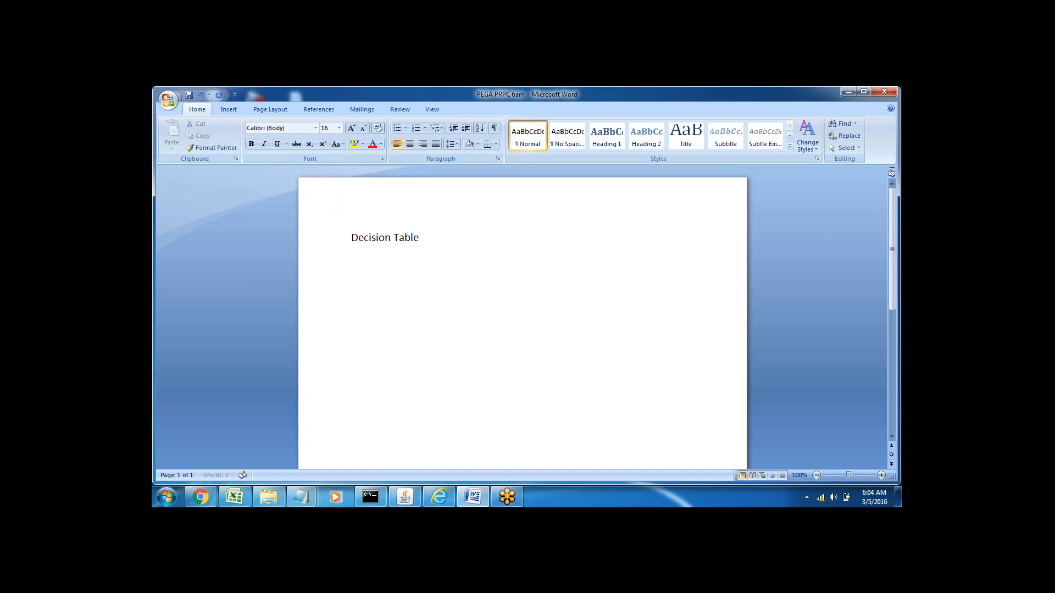
# Step: Add a dash after "Decision Table" and write "Flow Rule- Decision shape" on a new line of the notes
pyautogui.write('--')
pyautogui.press('Return')
pyautogui.write('Flow Rule- Decision ')
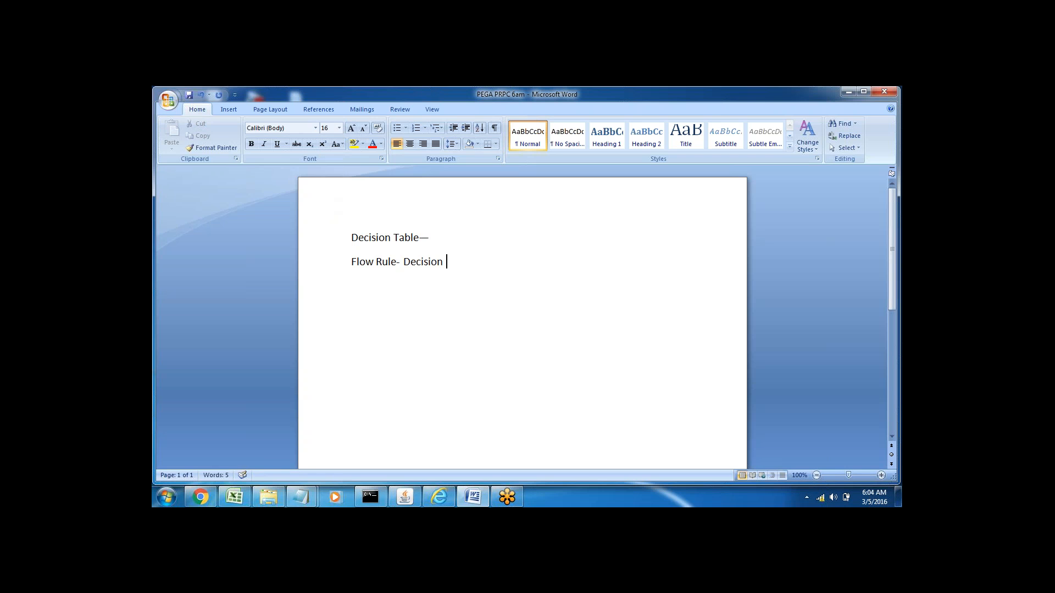
pyautogui.write('shape')
# Step: Switch to Internet Explorer, maximize it and try to log in to Pega 7 with the saved myapp administrator account
pyautogui.click(439, 496)
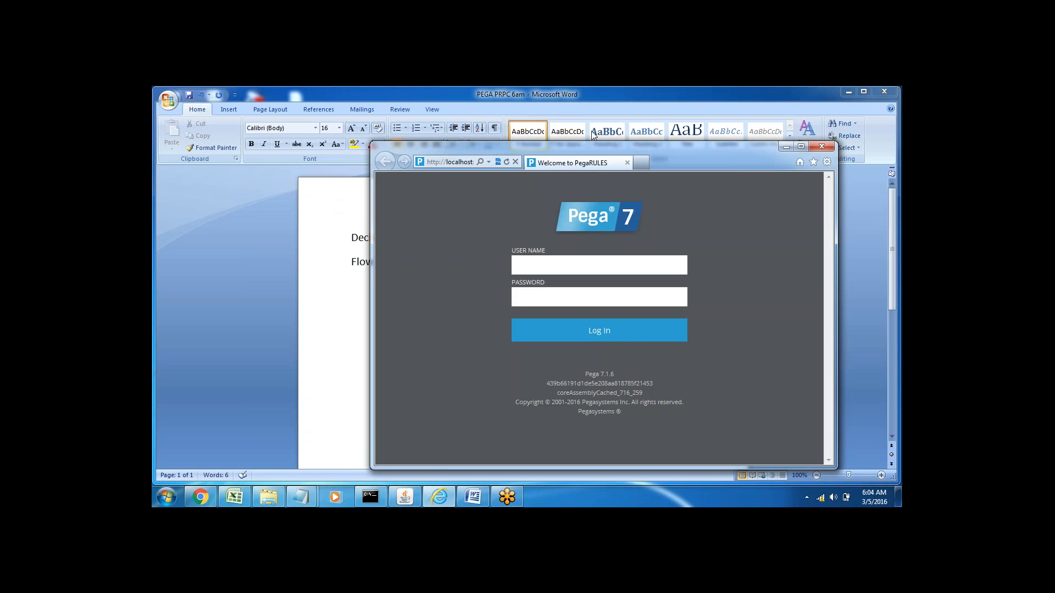
pyautogui.doubleClick(571, 147)
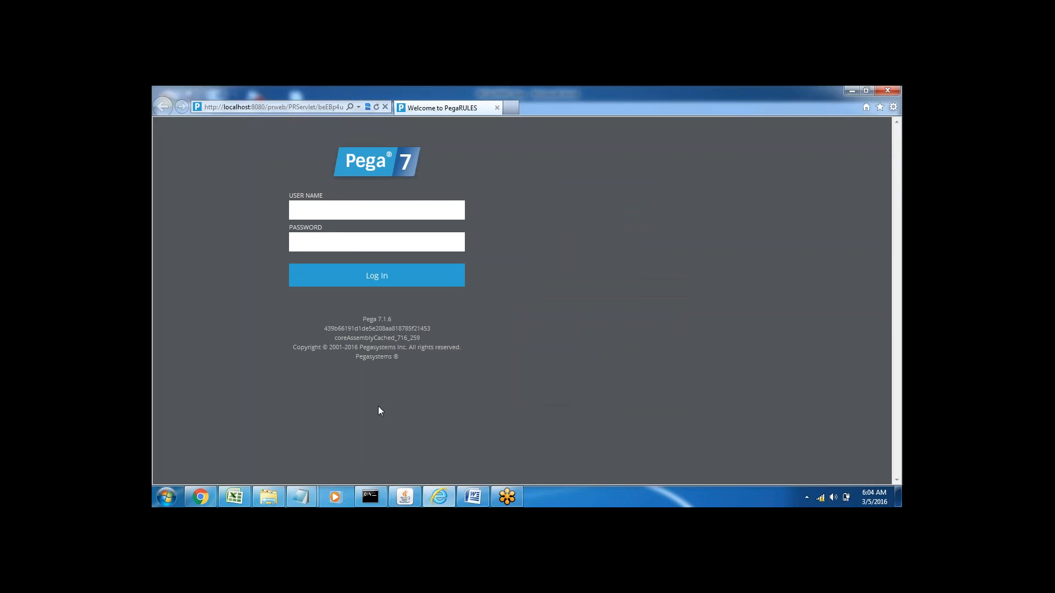
pyautogui.doubleClick(347, 213)
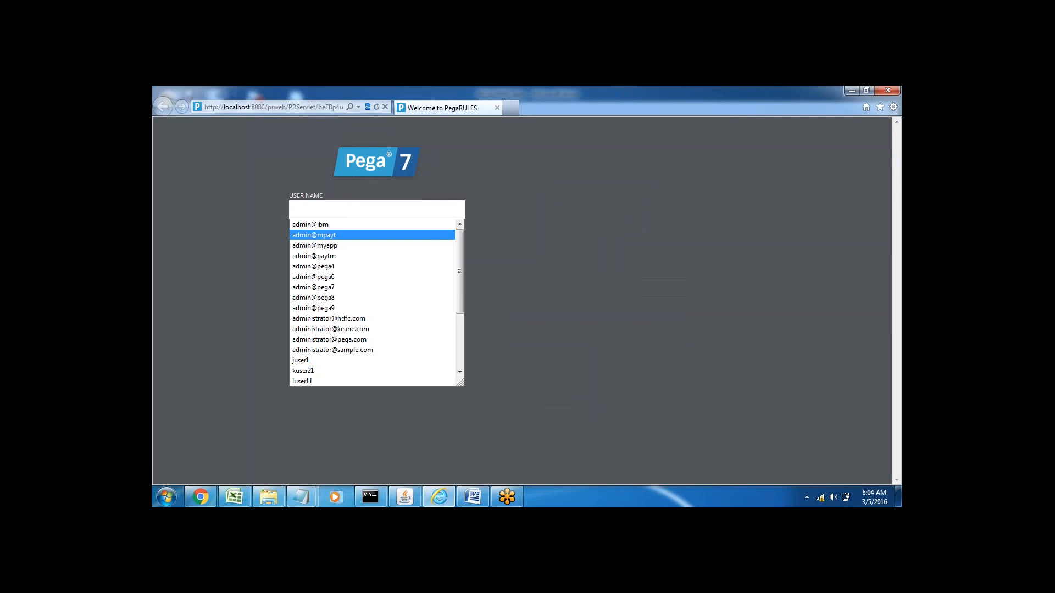
pyautogui.click(336, 246)
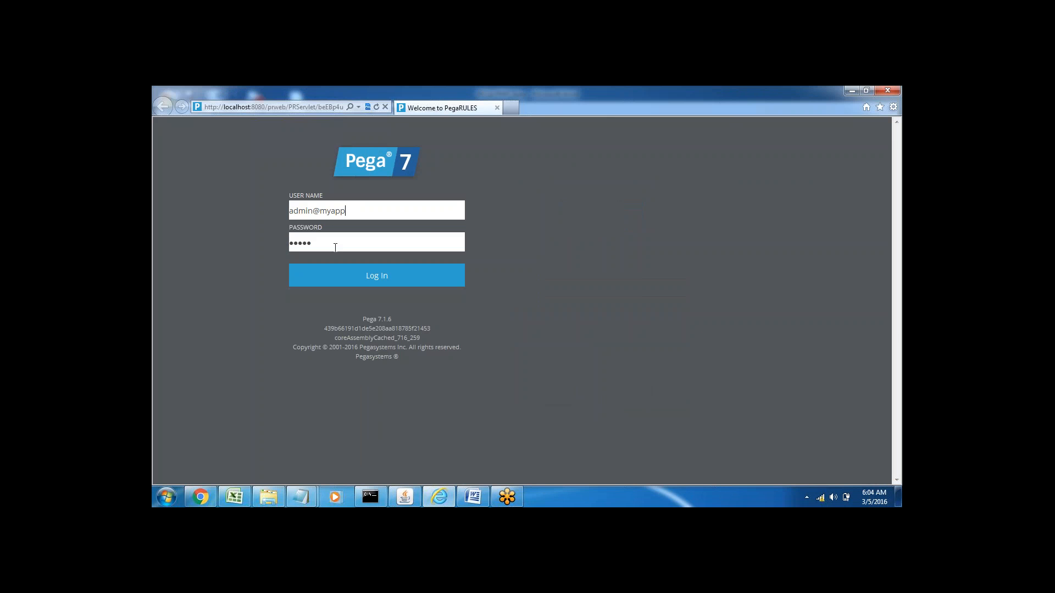
pyautogui.click(368, 279)
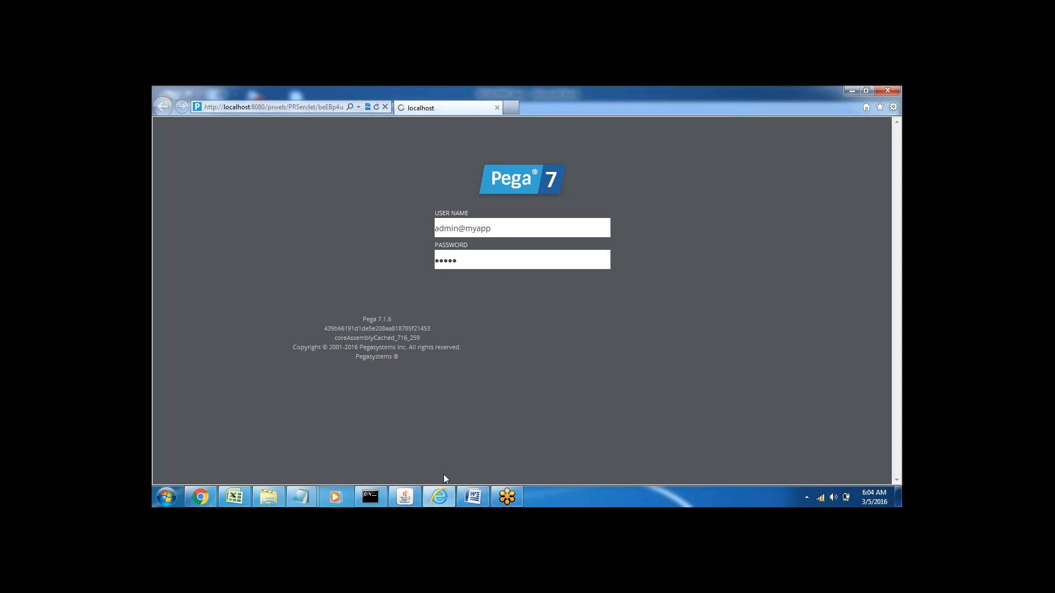
# Step: Switch back to Word and add the line "Assignmnet ------Decision ---" below the Flow Rule line
pyautogui.click(473, 497)
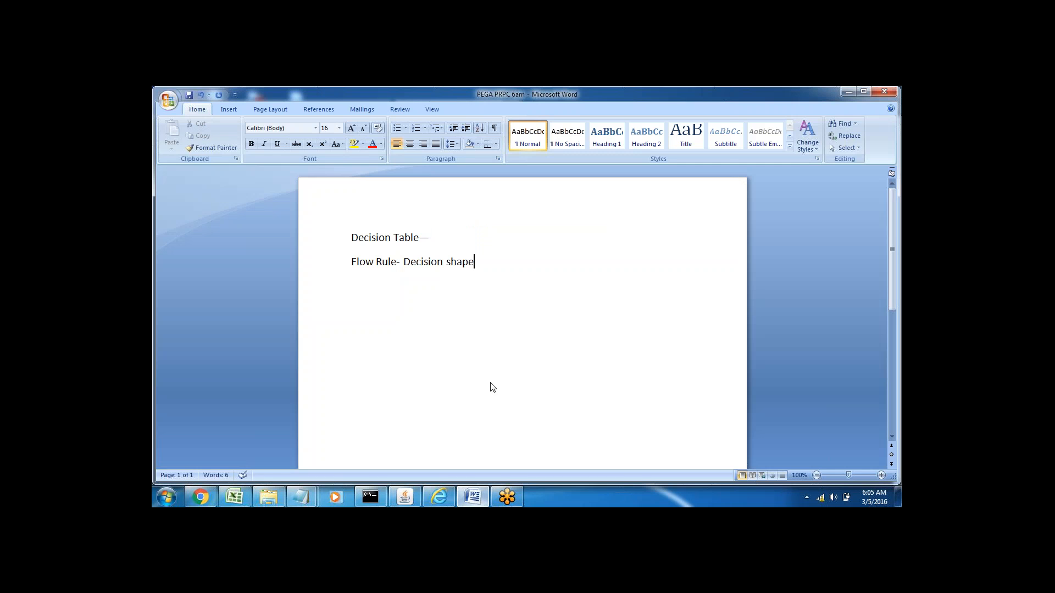
pyautogui.press('Return')
pyautogui.write('Assignmnet -')
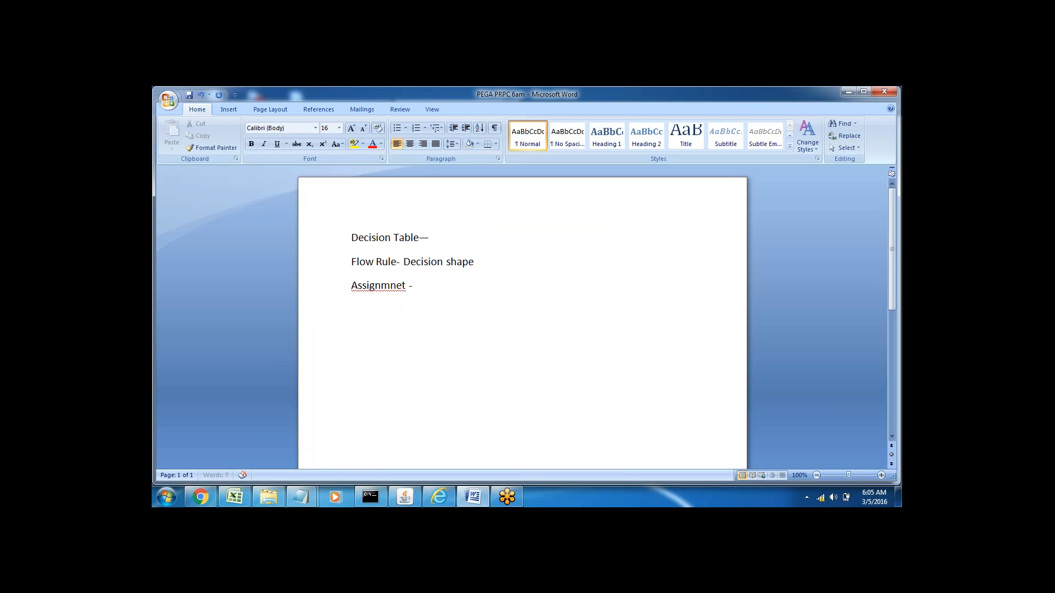
pyautogui.write('-----Decision  ---')
pyautogui.doubleClick(436, 288)
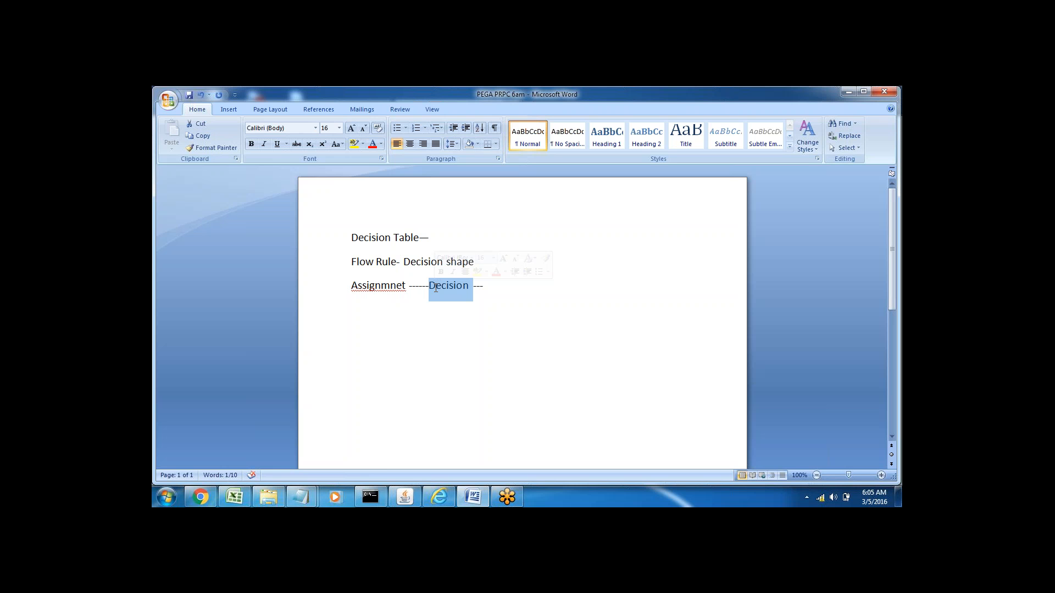
pyautogui.click(488, 286)
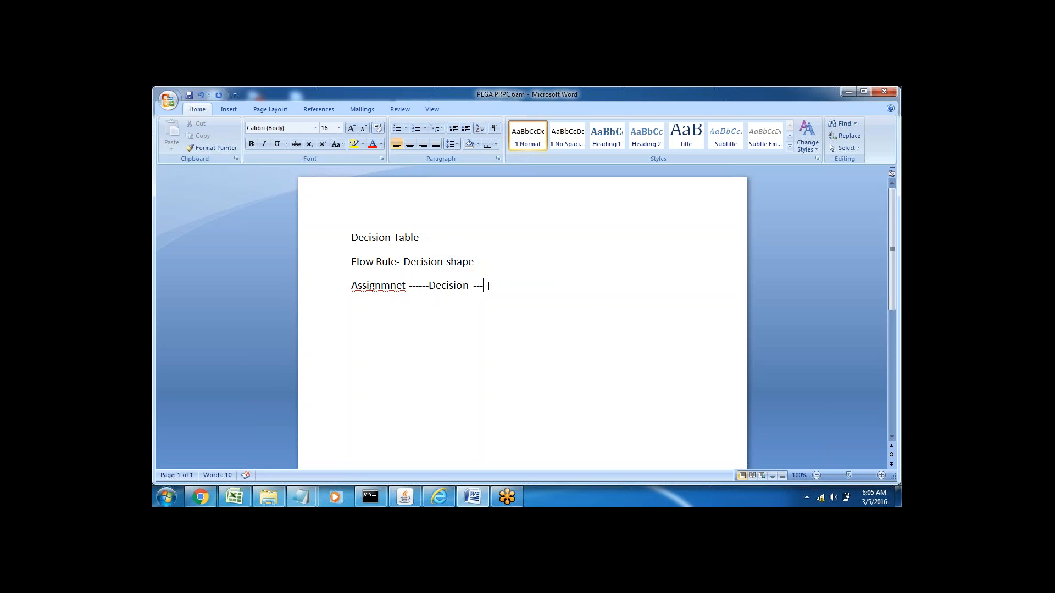
pyautogui.doubleClick(441, 290)
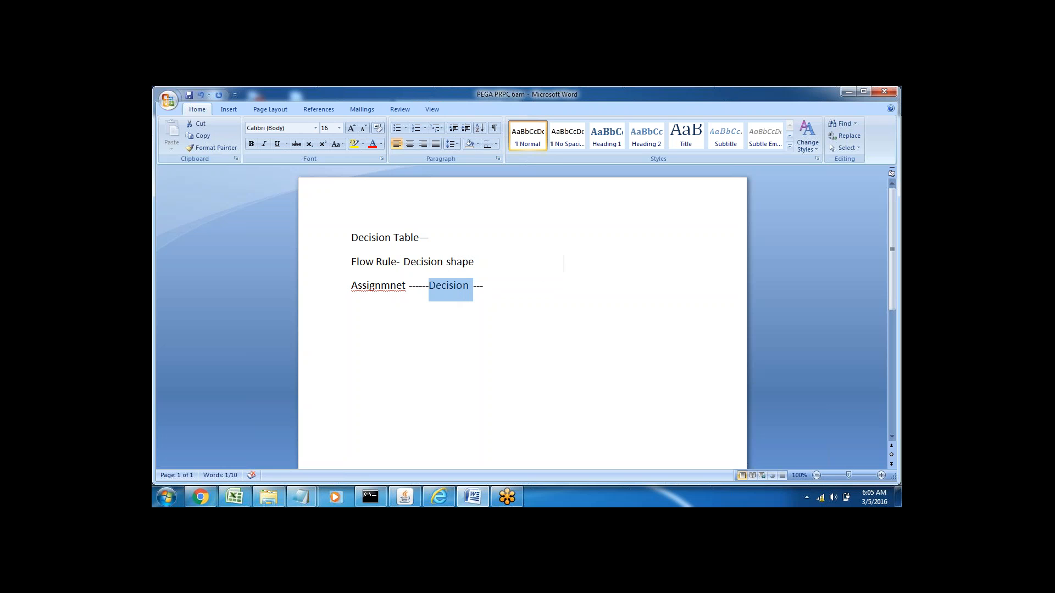
pyautogui.click(484, 290)
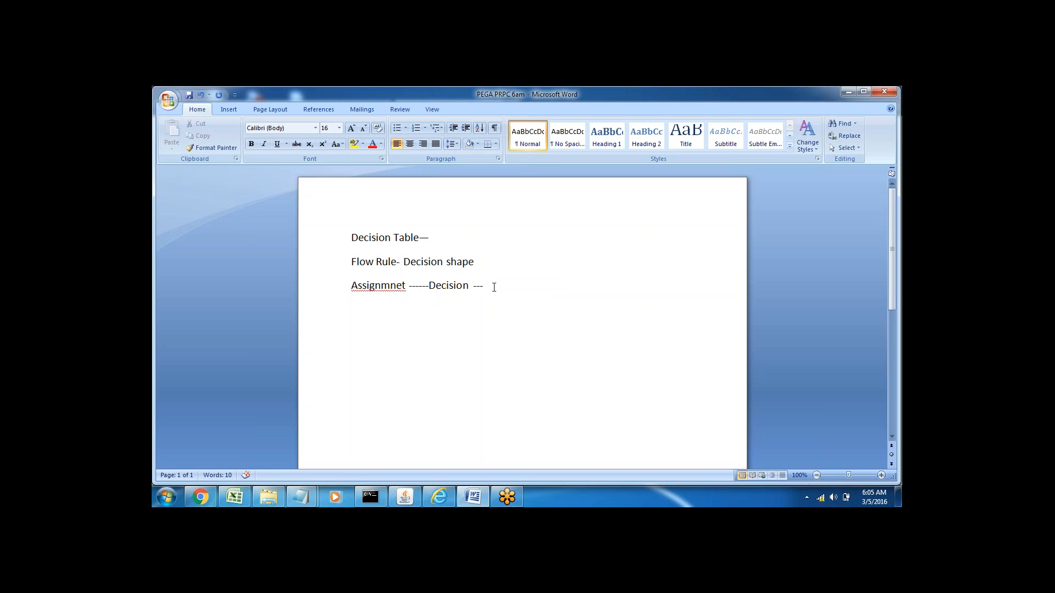
pyautogui.click(474, 286)
pyautogui.click(503, 286)
# Step: Return to the browser, dismiss the compatibility view message and try to reach the browser's internet options
pyautogui.click(471, 498)
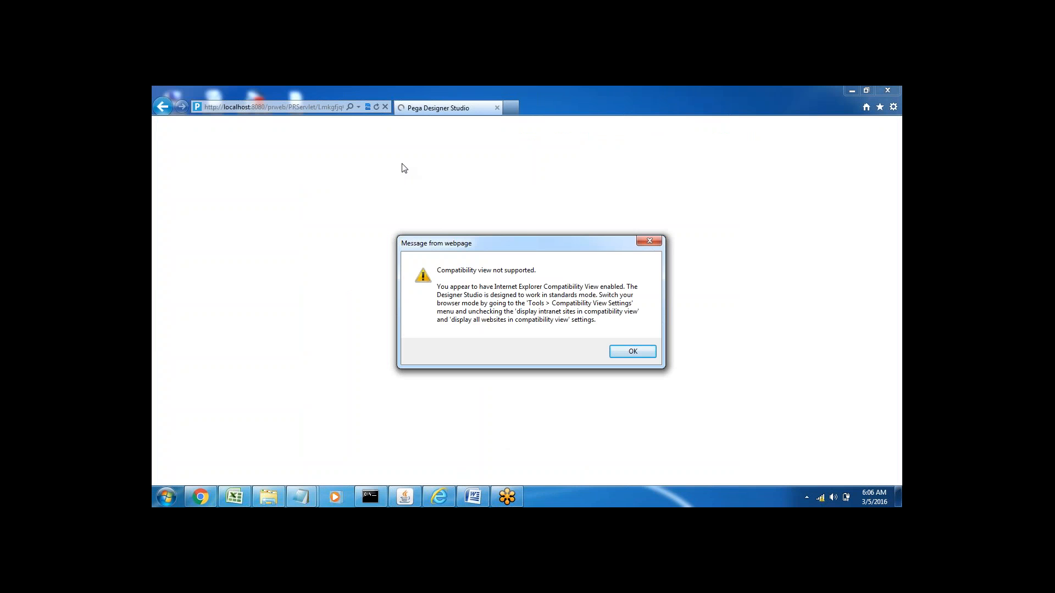
pyautogui.click(626, 353)
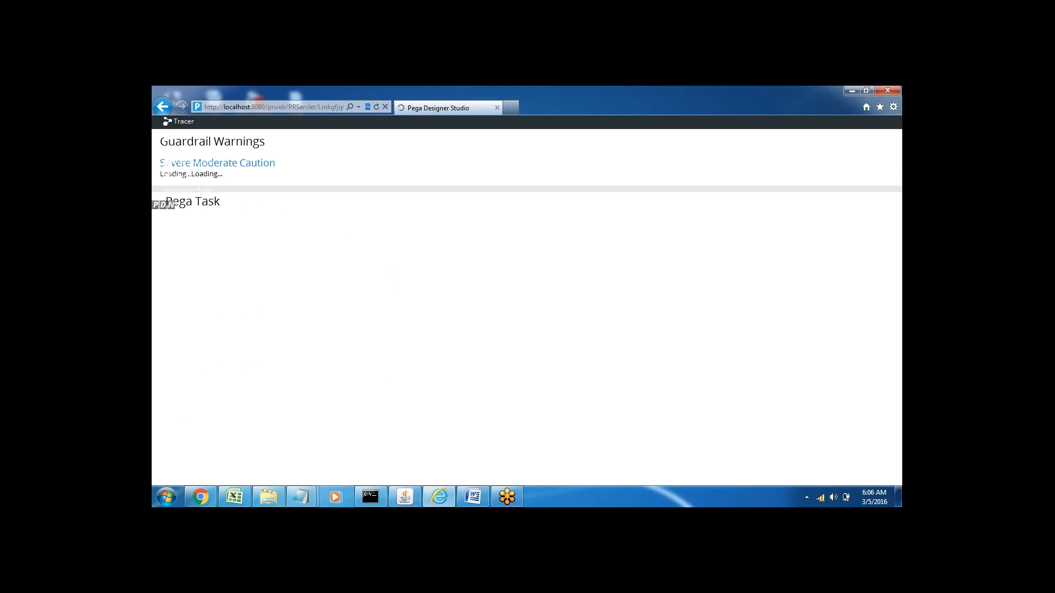
pyautogui.click(885, 110)
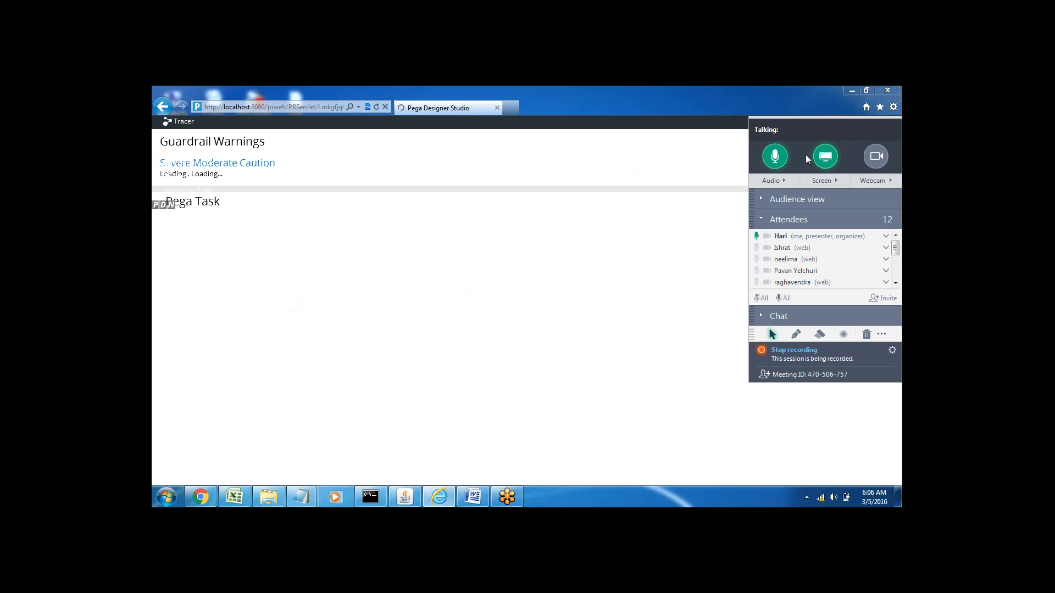
pyautogui.click(893, 108)
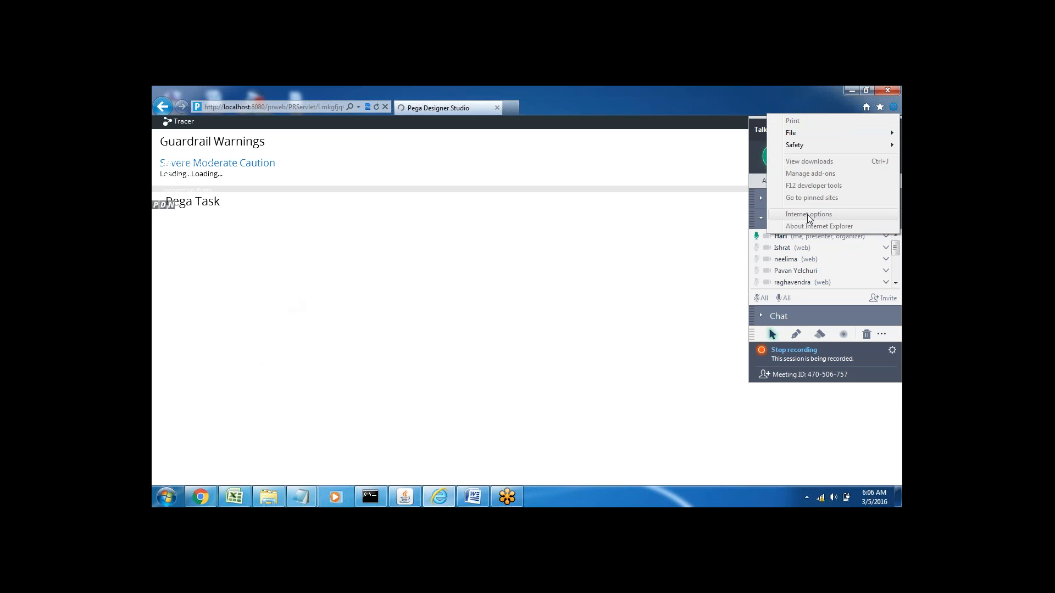
pyautogui.click(587, 286)
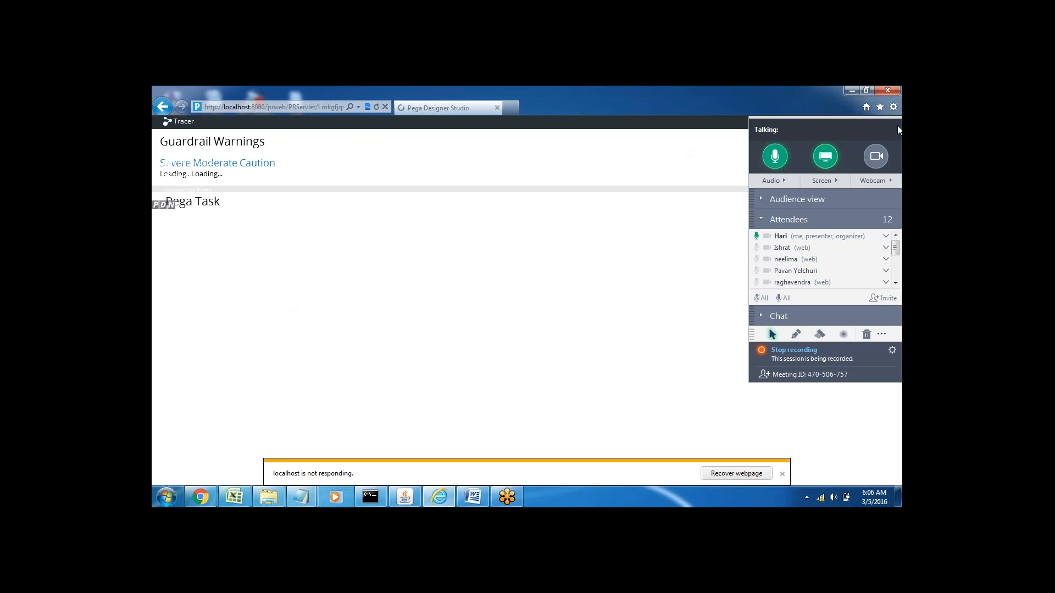
pyautogui.click(852, 89)
pyautogui.click(440, 497)
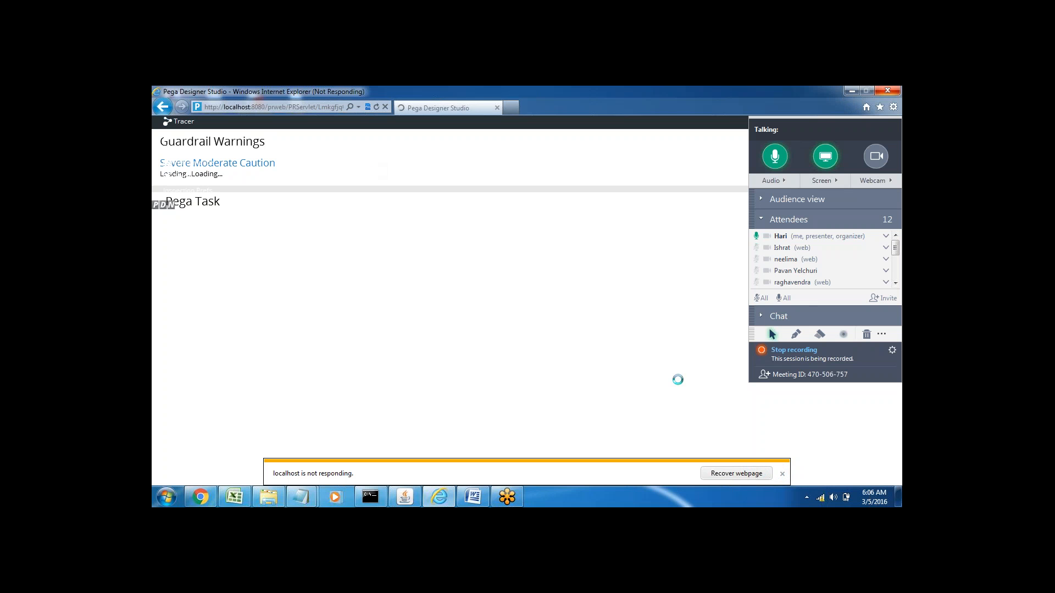
# Step: Close the unresponsive browser window and reopen the PRPC 716 login page in a maximized window
pyautogui.click(886, 92)
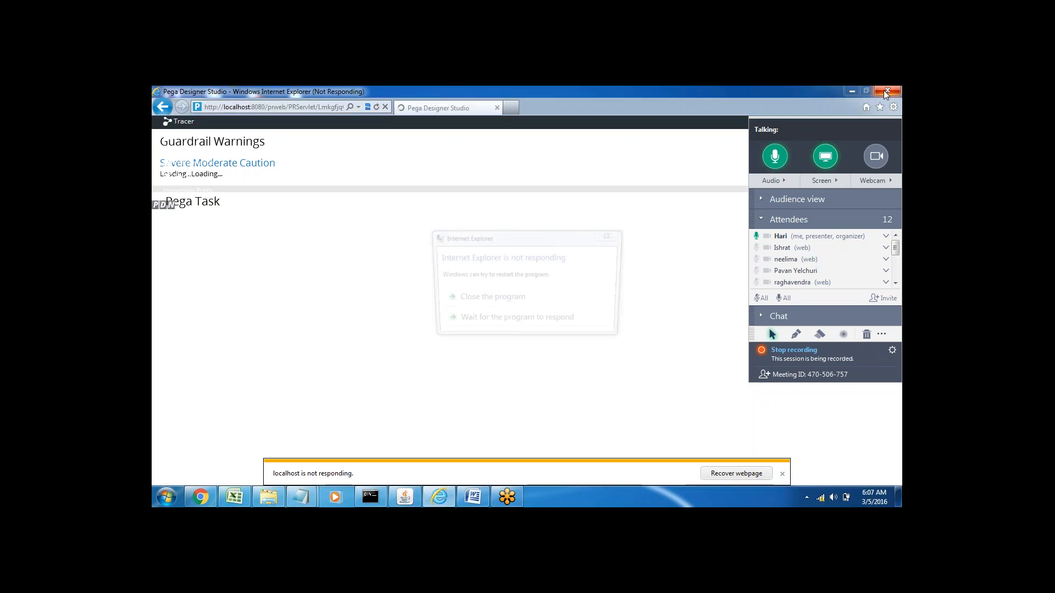
pyautogui.click(534, 300)
pyautogui.doubleClick(254, 203)
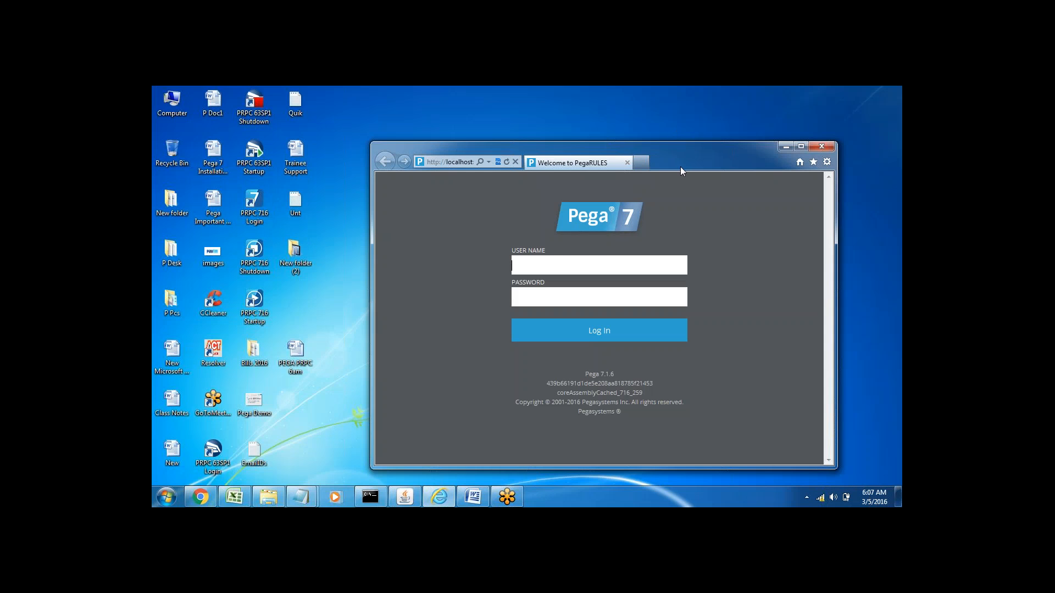
pyautogui.doubleClick(680, 166)
# Step: Remove localhost from the Compatibility View websites and turn off displaying intranet sites in Compatibility View
pyautogui.hotkey('alt', 't')
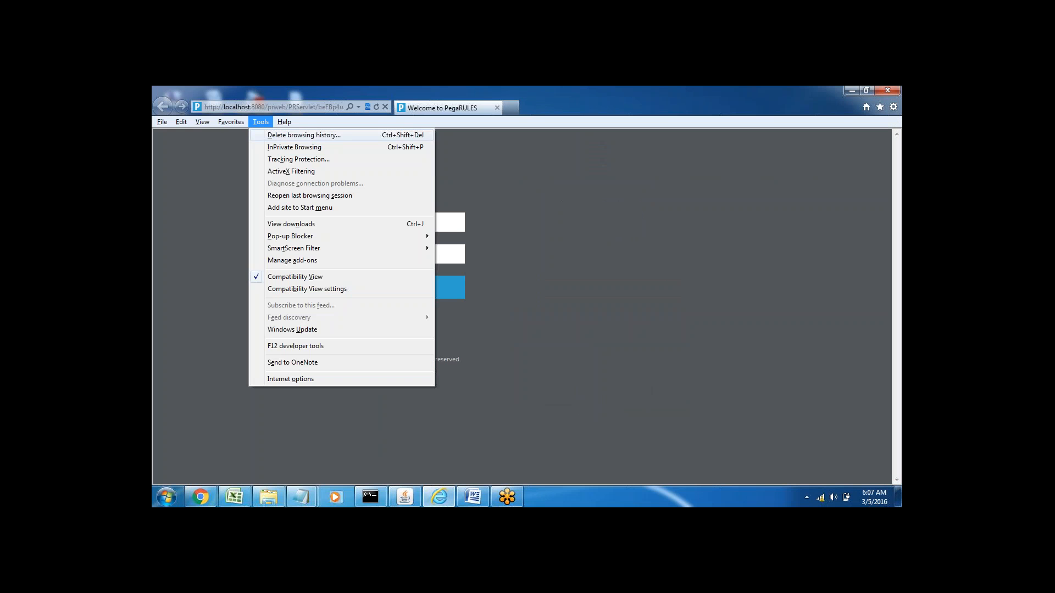
pyautogui.click(317, 289)
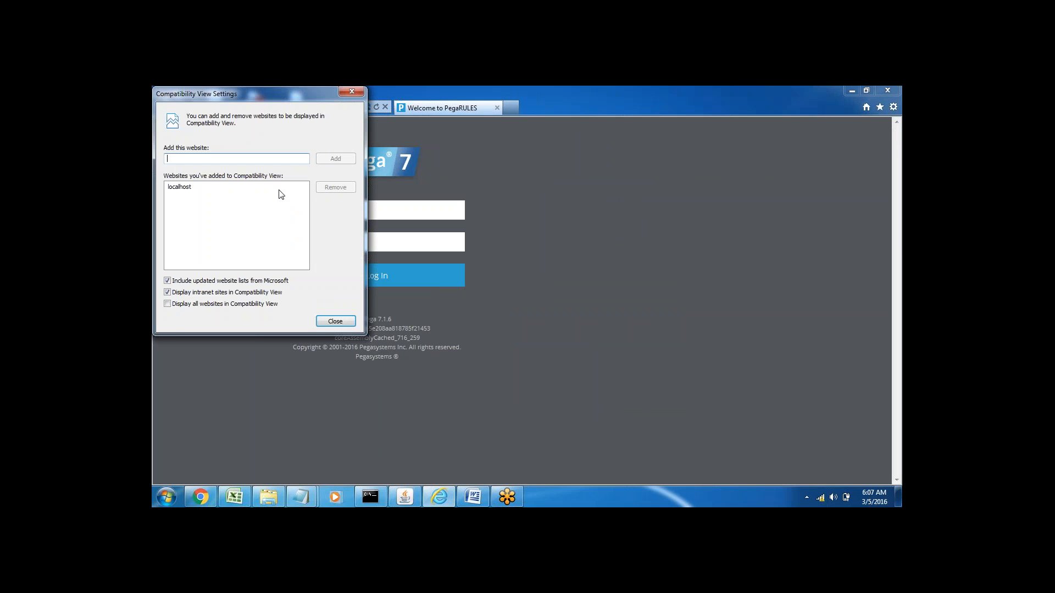
pyautogui.click(179, 187)
pyautogui.click(331, 187)
pyautogui.click(167, 292)
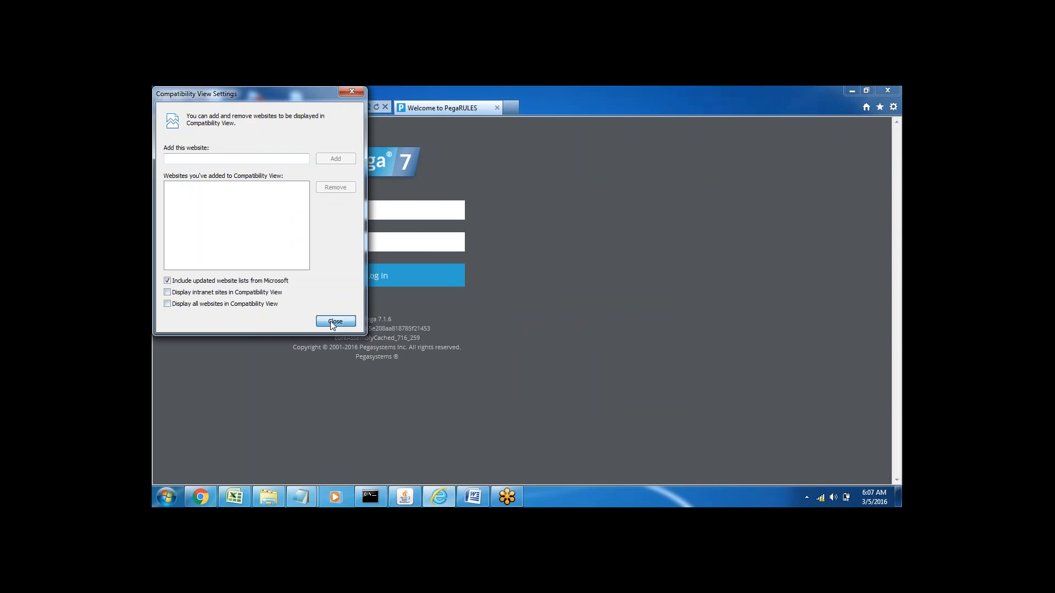
pyautogui.click(331, 321)
# Step: Log in to Pega 7 with the saved myapp administrator account
pyautogui.click(468, 226)
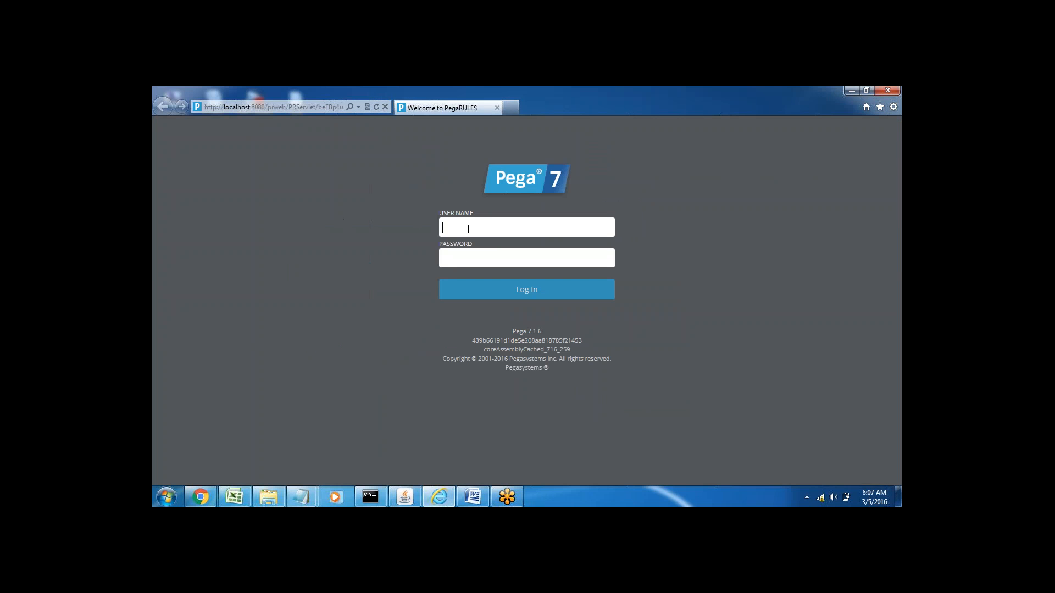
pyautogui.click(469, 227)
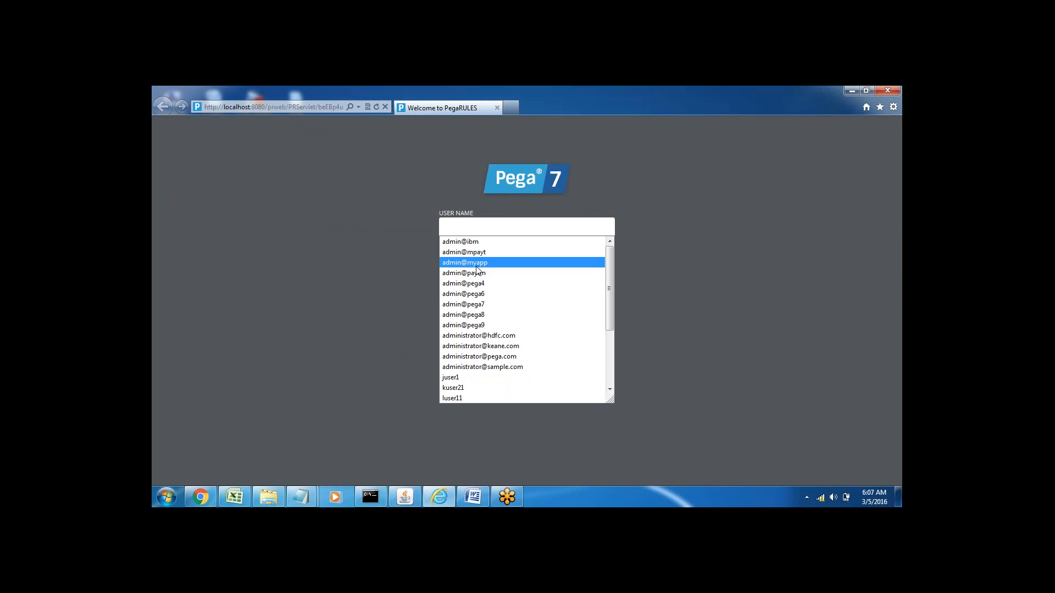
pyautogui.click(476, 266)
pyautogui.click(511, 290)
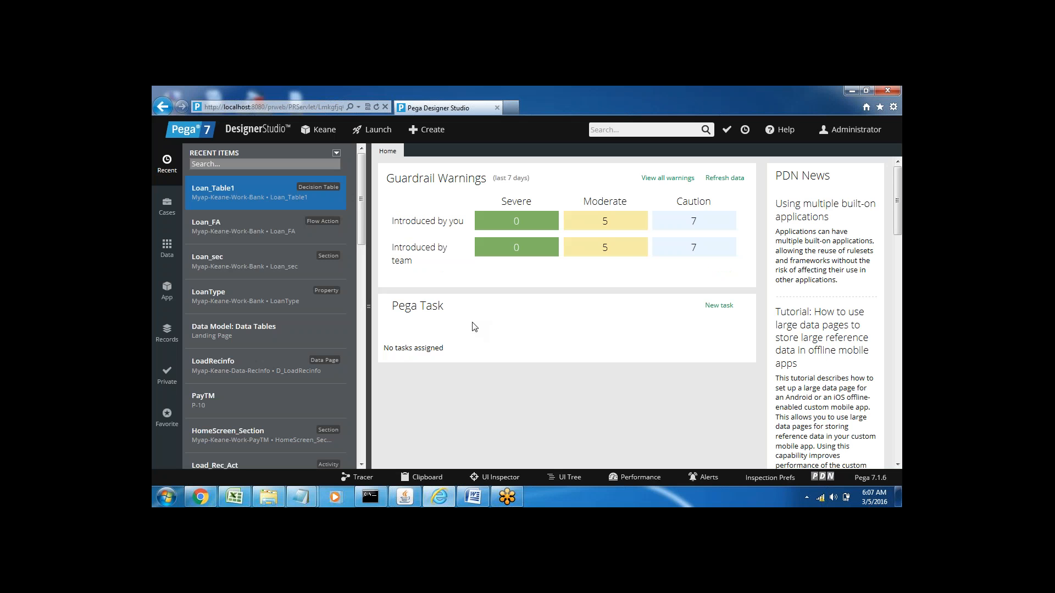
# Step: Show the application's classes in Designer Studio and expand the Bank class under Myap-Keane-Work
pyautogui.click(167, 296)
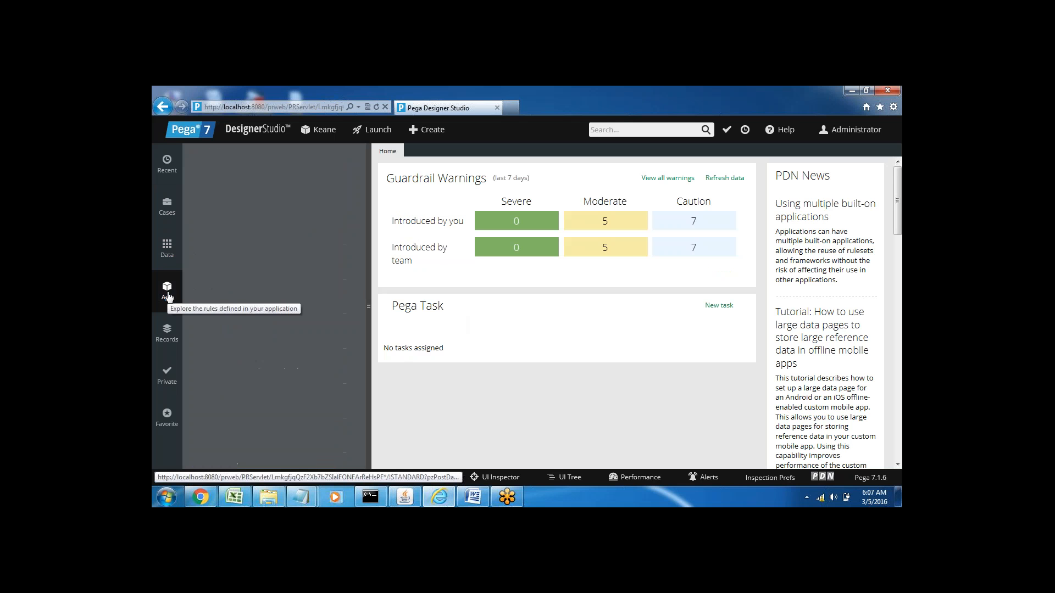
pyautogui.click(476, 501)
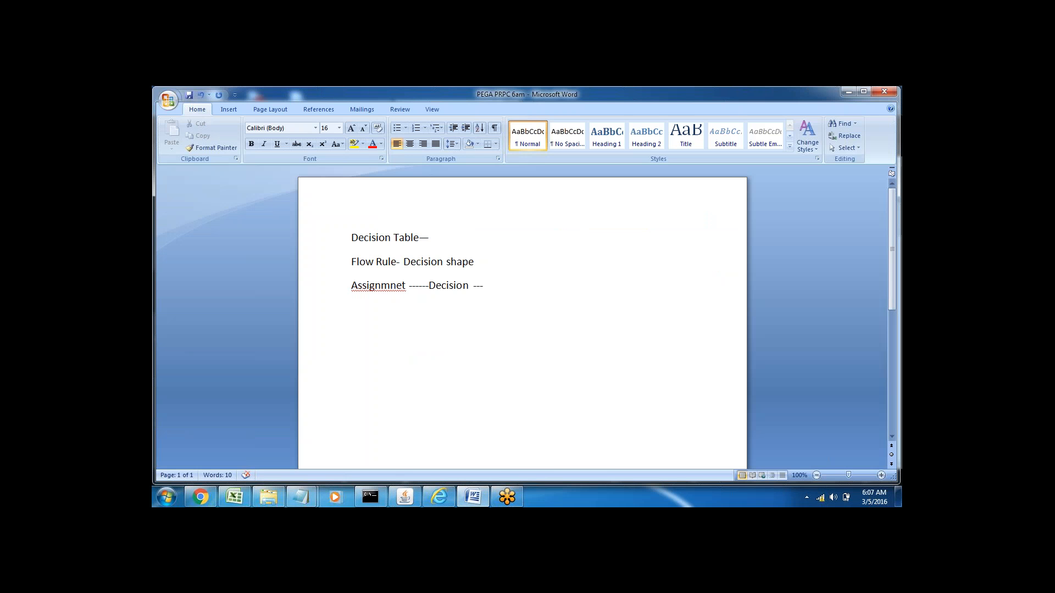
pyautogui.click(473, 497)
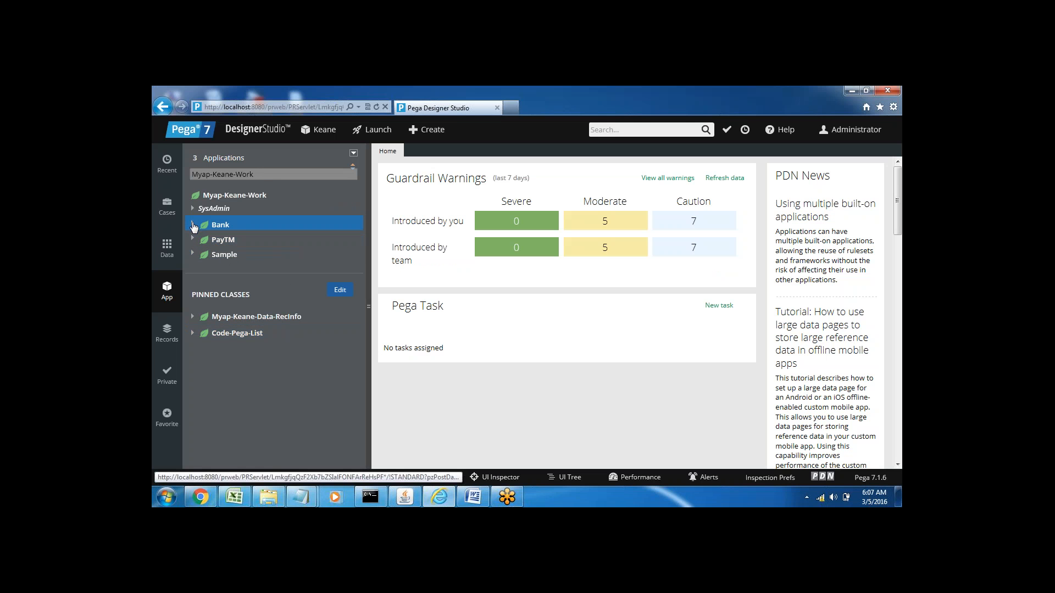
pyautogui.click(193, 225)
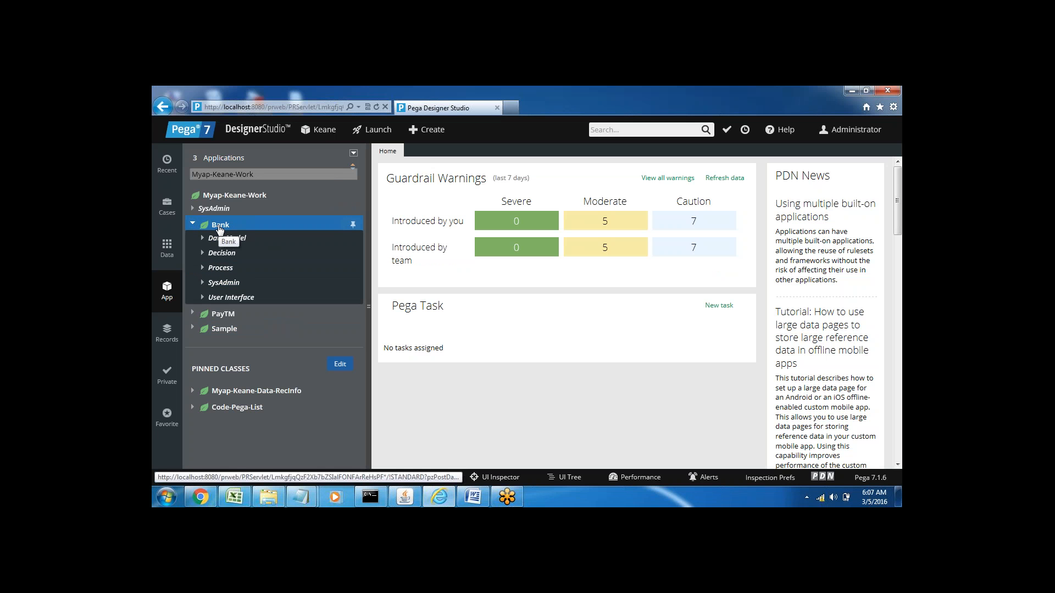
# Step: Create and open a new Process flow labelled "Loan_flow" in the Bank class
pyautogui.rightClick(218, 227)
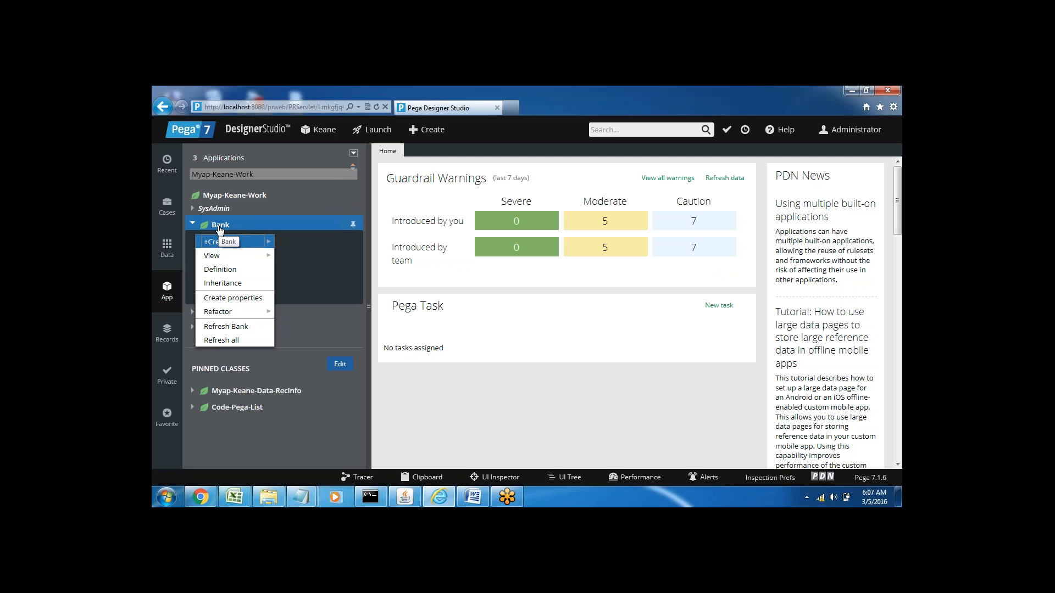
pyautogui.moveTo(256, 242)
pyautogui.moveTo(316, 354)
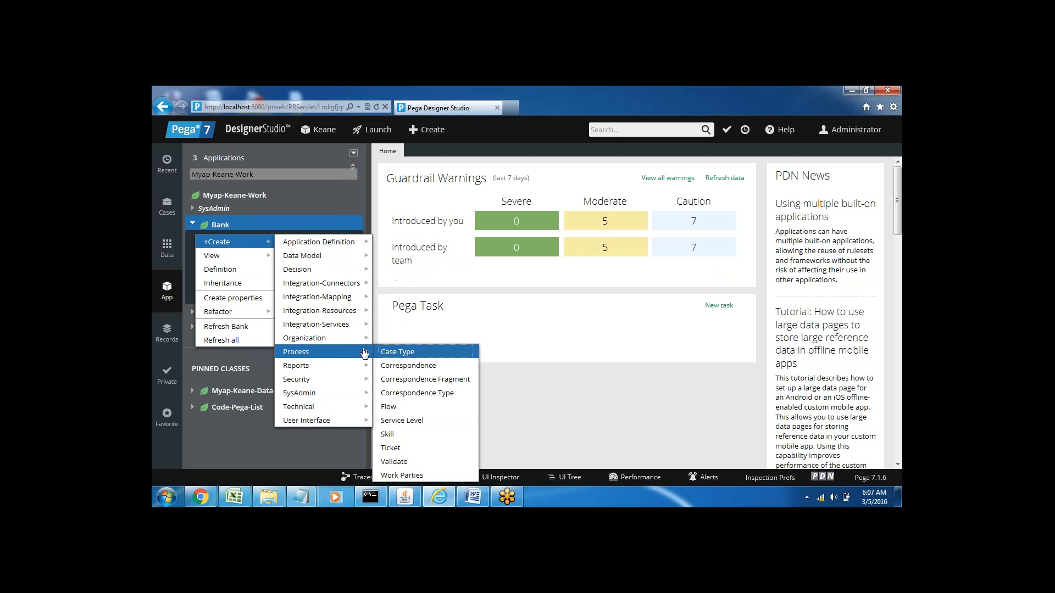
pyautogui.click(395, 409)
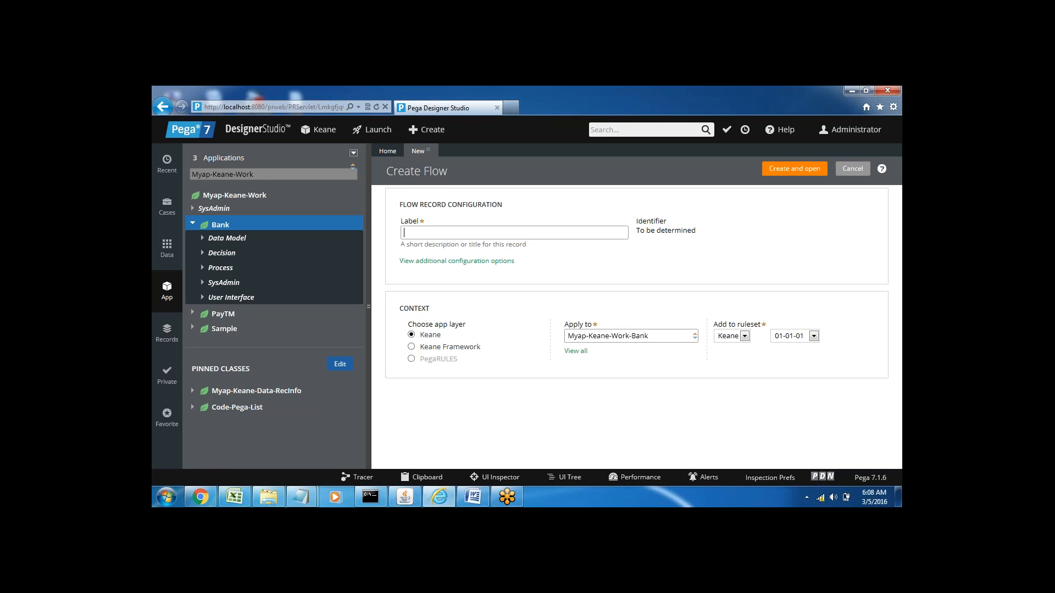
pyautogui.write('L')
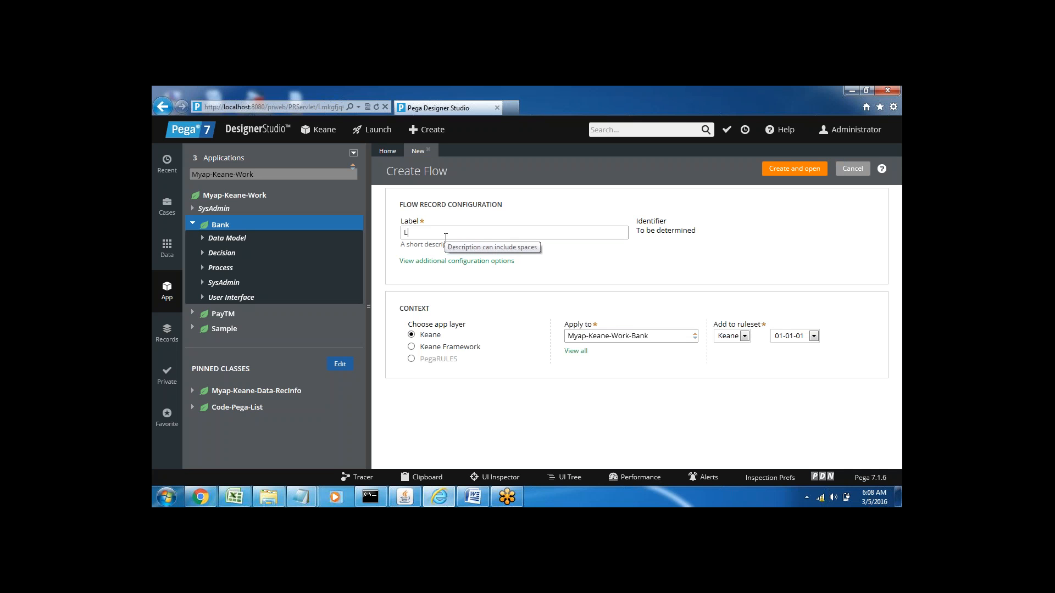
pyautogui.press('BackSpace')
pyautogui.write('Loan_flow')
pyautogui.click(796, 175)
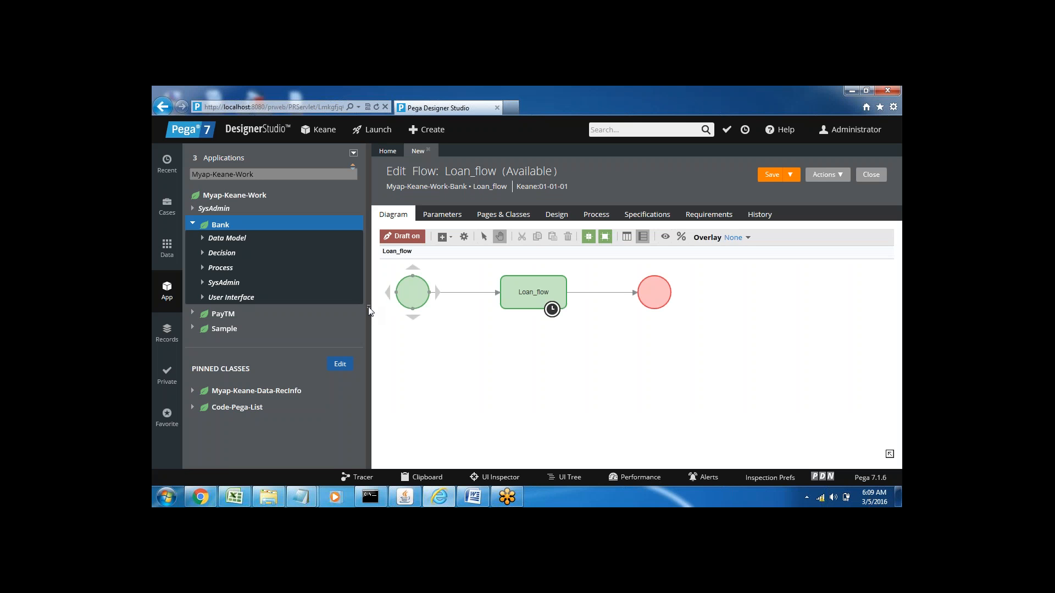
# Step: Collapse the application explorer and delete the End shape from the Loan_flow diagram
pyautogui.click(368, 307)
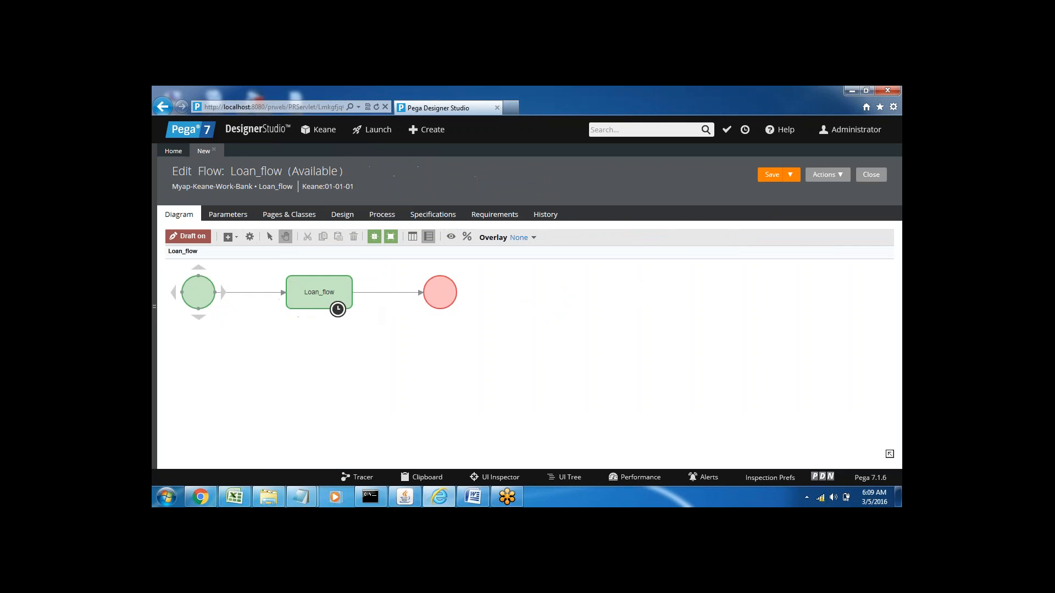
pyautogui.rightClick(443, 294)
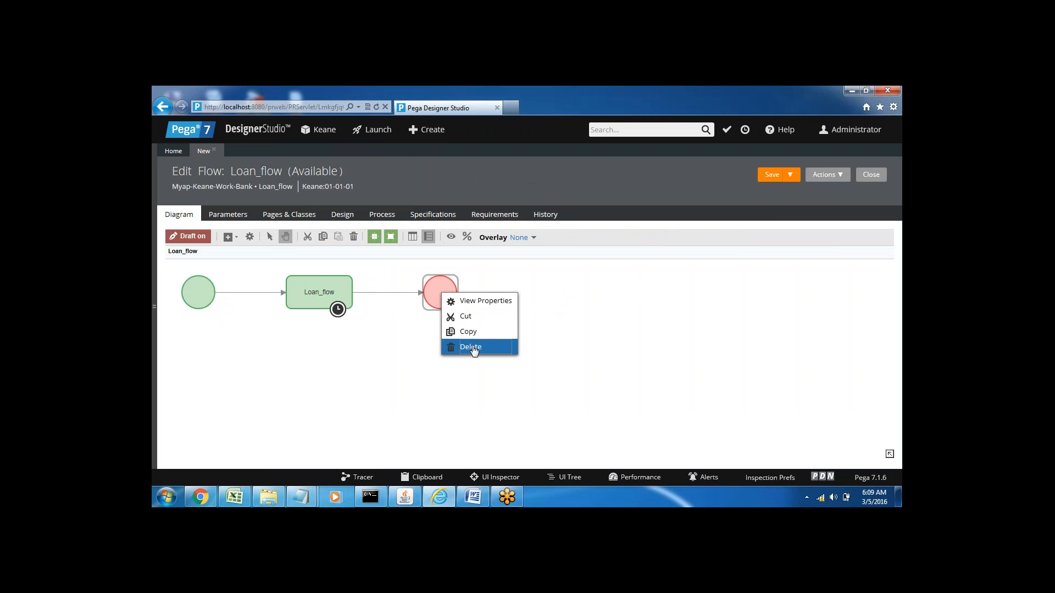
pyautogui.click(470, 347)
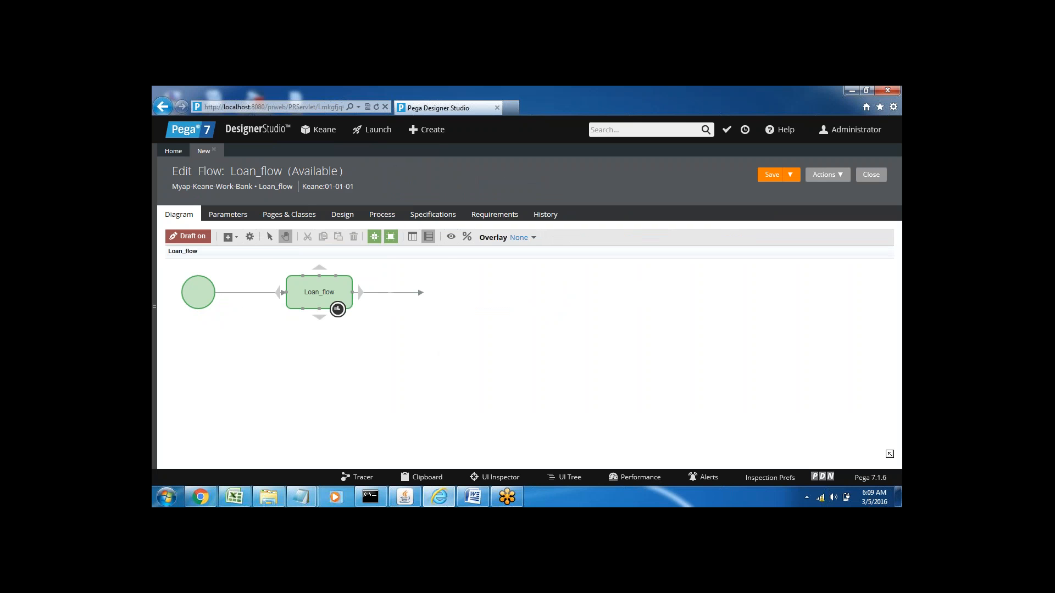
# Step: Set the flow action of the connector leaving the Loan_flow assignment to Loan_FA
pyautogui.click(382, 293)
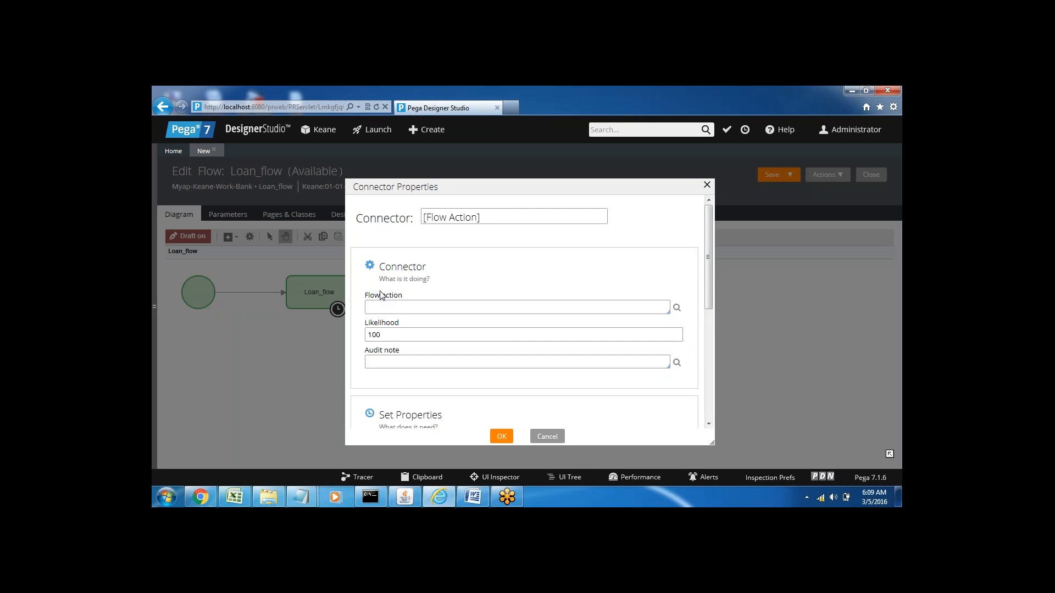
pyautogui.click(376, 307)
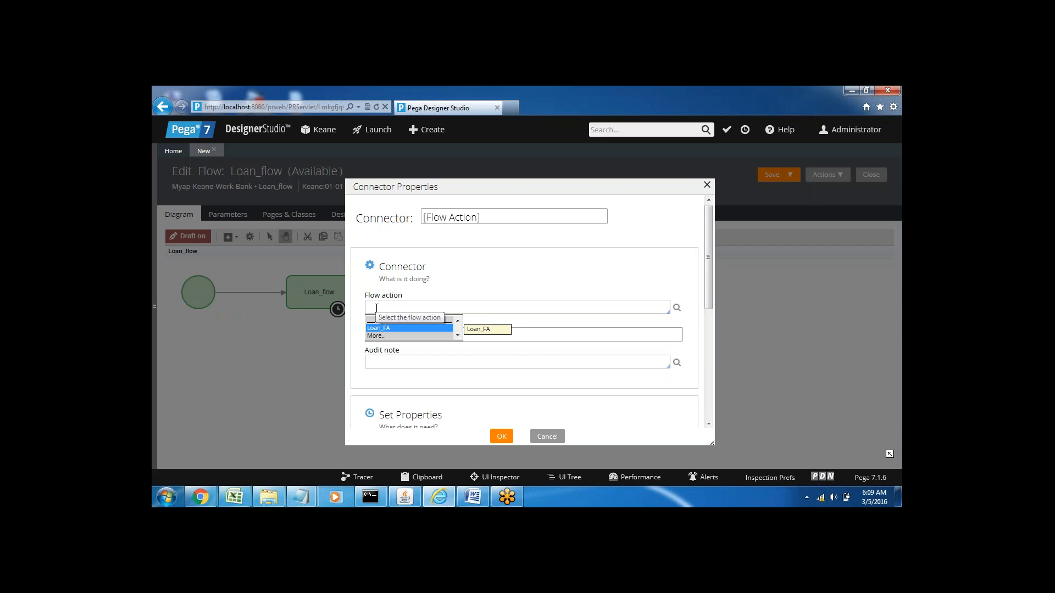
pyautogui.press('Return')
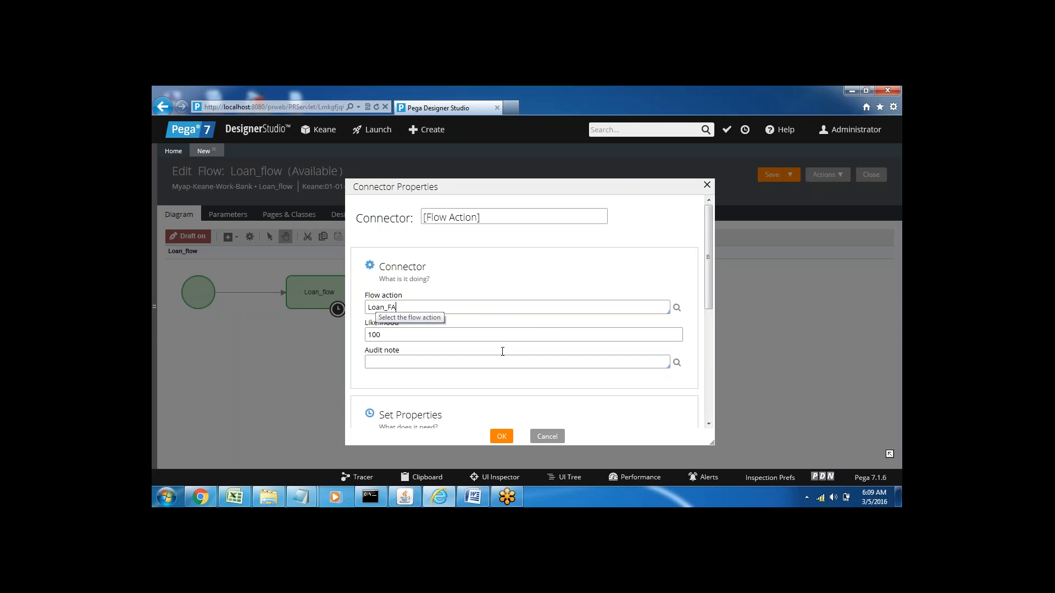
pyautogui.click(501, 436)
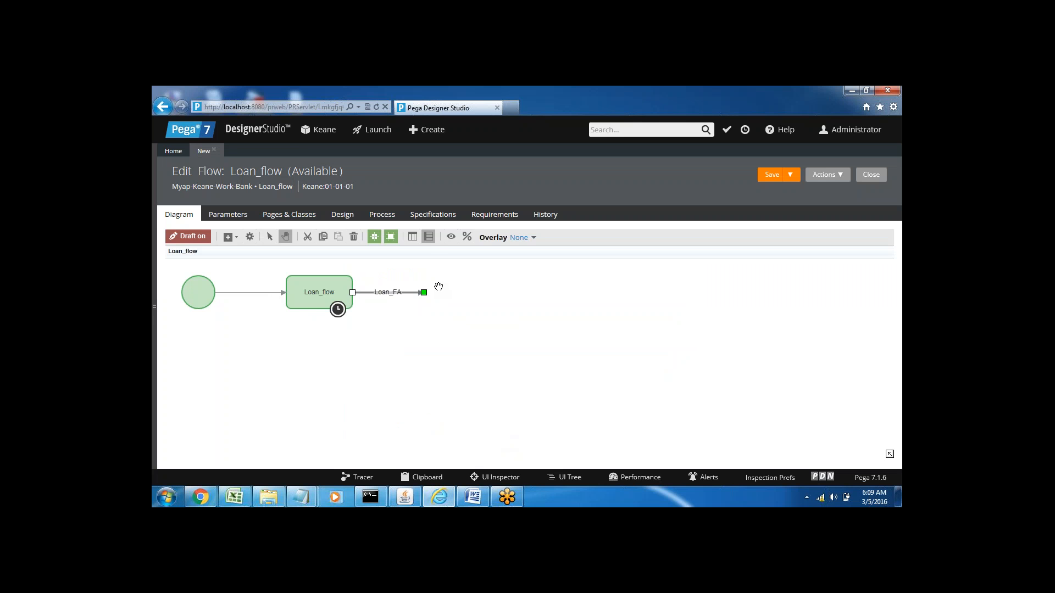
# Step: Add a Decision shape just beyond the open end of the Loan_FA connector
pyautogui.rightClick(438, 286)
pyautogui.moveTo(473, 291)
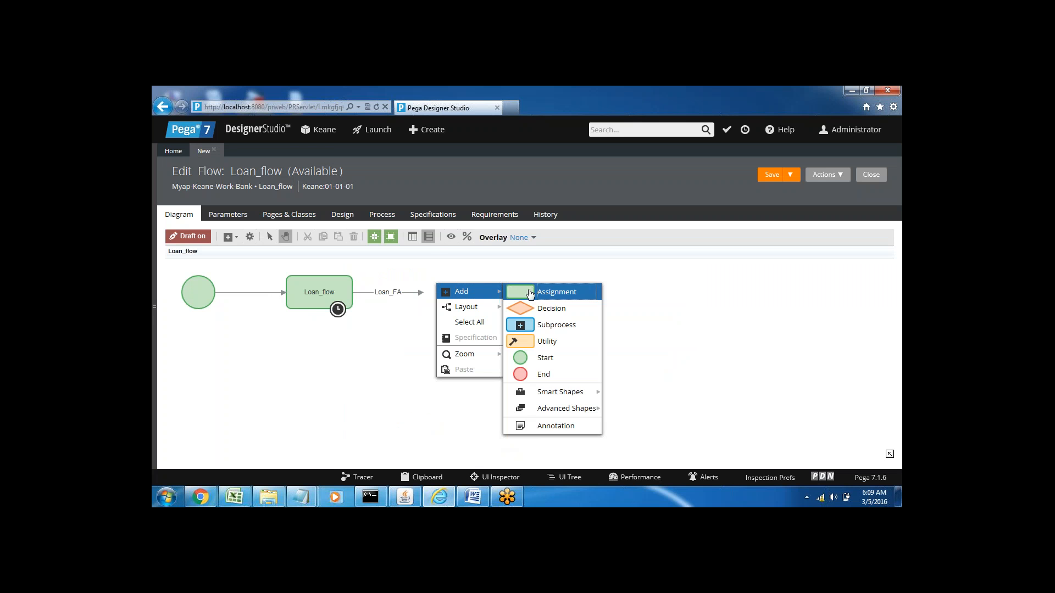
pyautogui.click(553, 311)
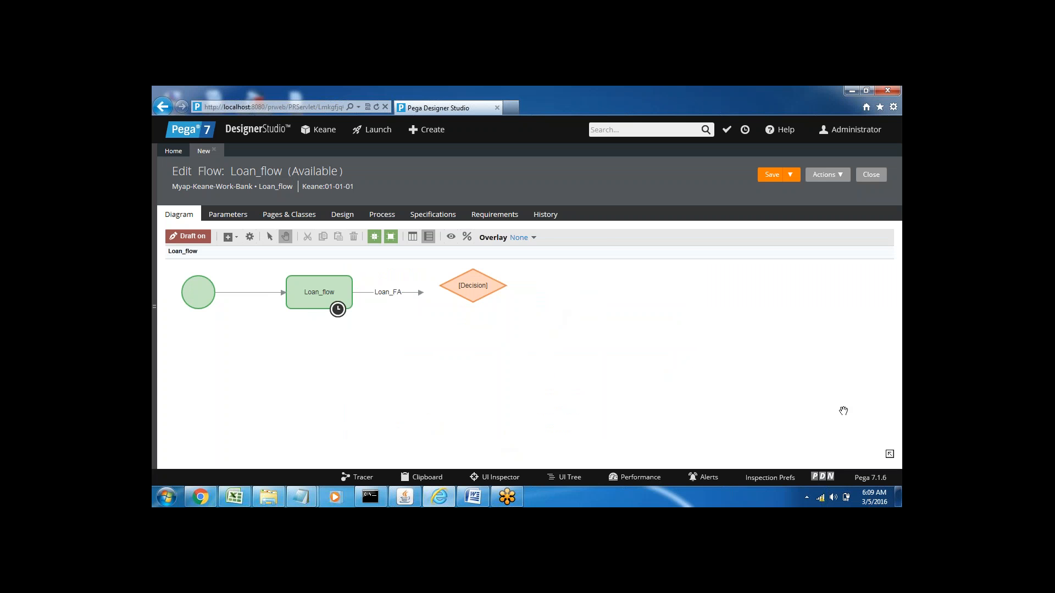
pyautogui.click(889, 455)
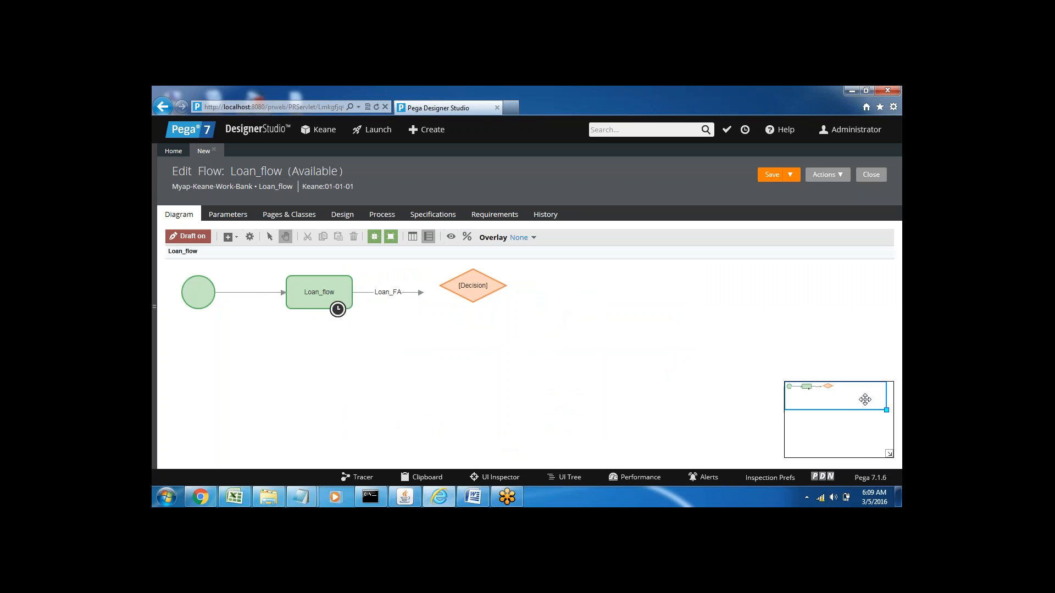
pyautogui.moveTo(862, 398)
pyautogui.mouseDown()
pyautogui.moveTo(867, 389)
pyautogui.moveTo(859, 394)
pyautogui.mouseUp()
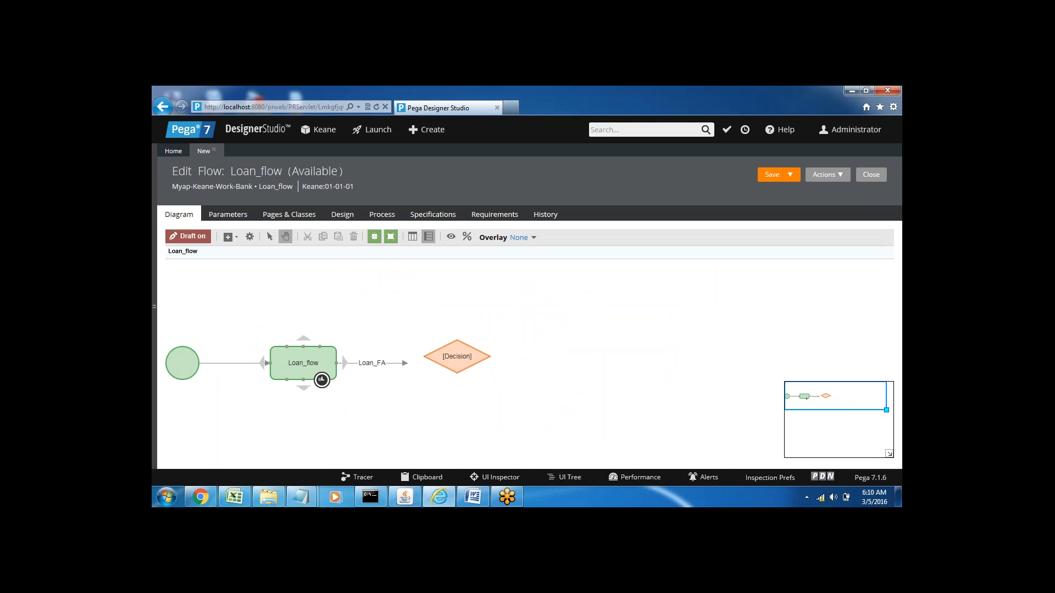
# Step: Move the Loan_flow assignment closer to the Start shape and attach the Loan_FA connector to the near corner of the Decision shape
pyautogui.moveTo(277, 367); pyautogui.dragTo(272, 366)
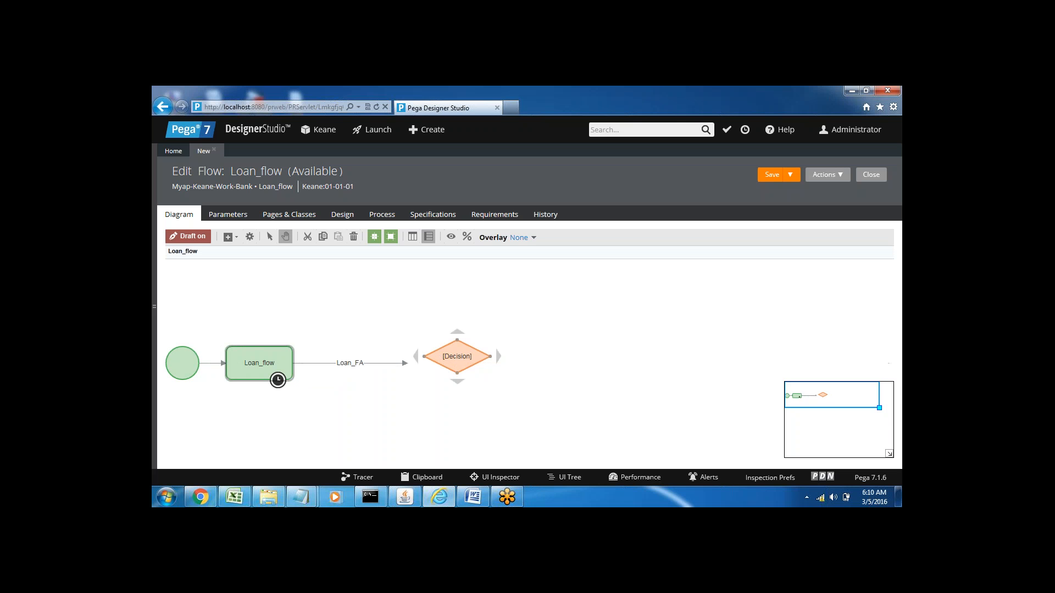
pyautogui.moveTo(453, 366); pyautogui.dragTo(366, 369)
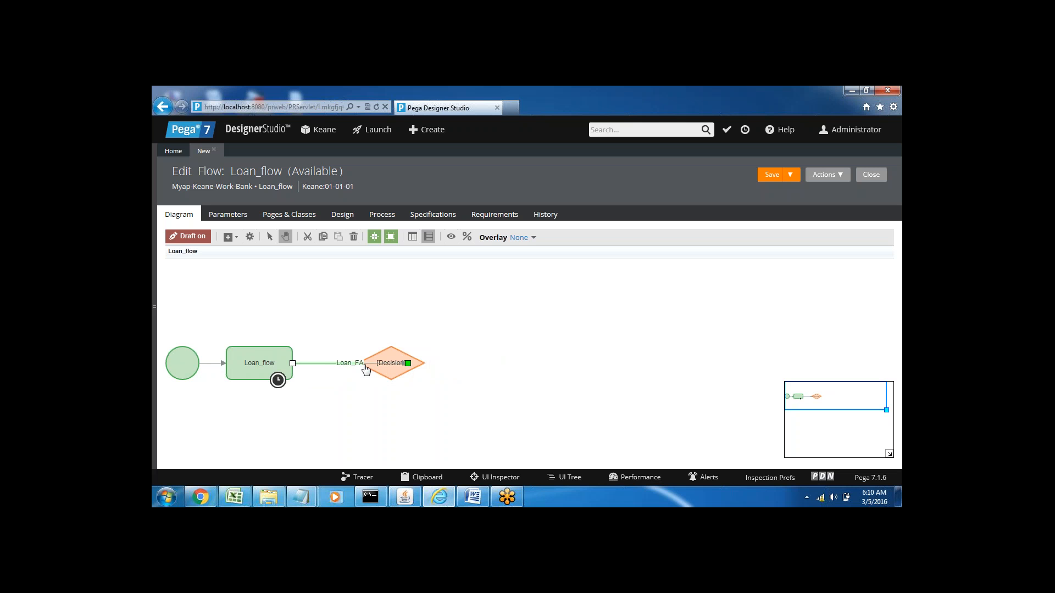
pyautogui.moveTo(365, 364); pyautogui.dragTo(367, 363)
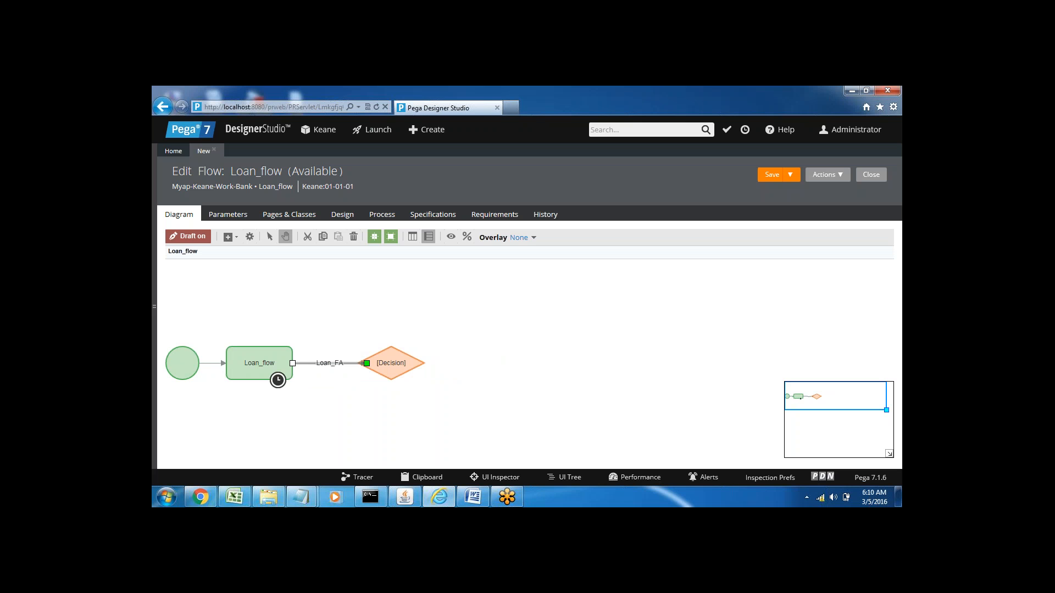
pyautogui.click(497, 364)
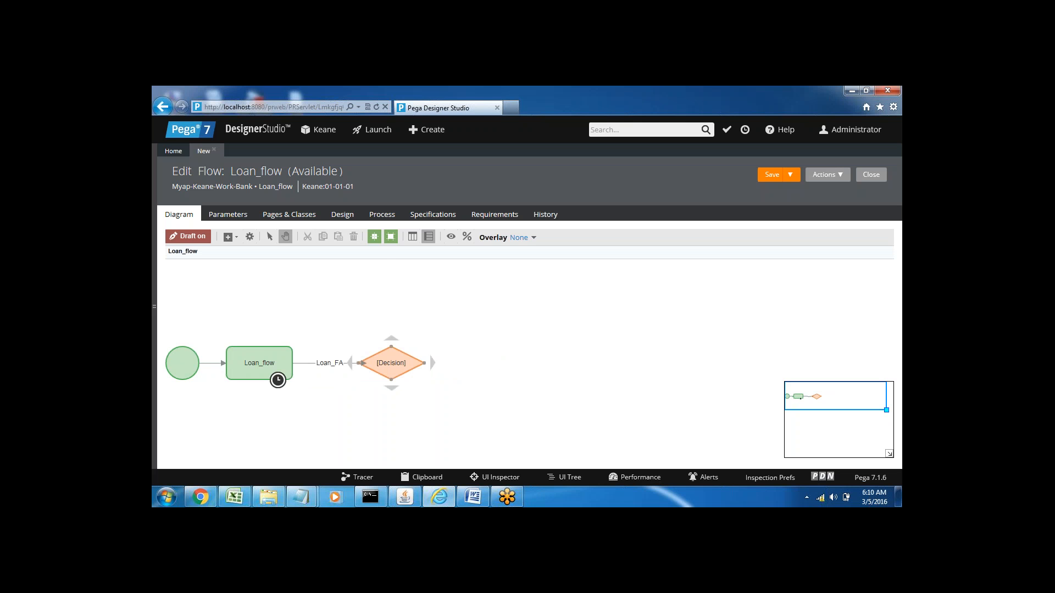
pyautogui.moveTo(396, 365); pyautogui.dragTo(407, 367)
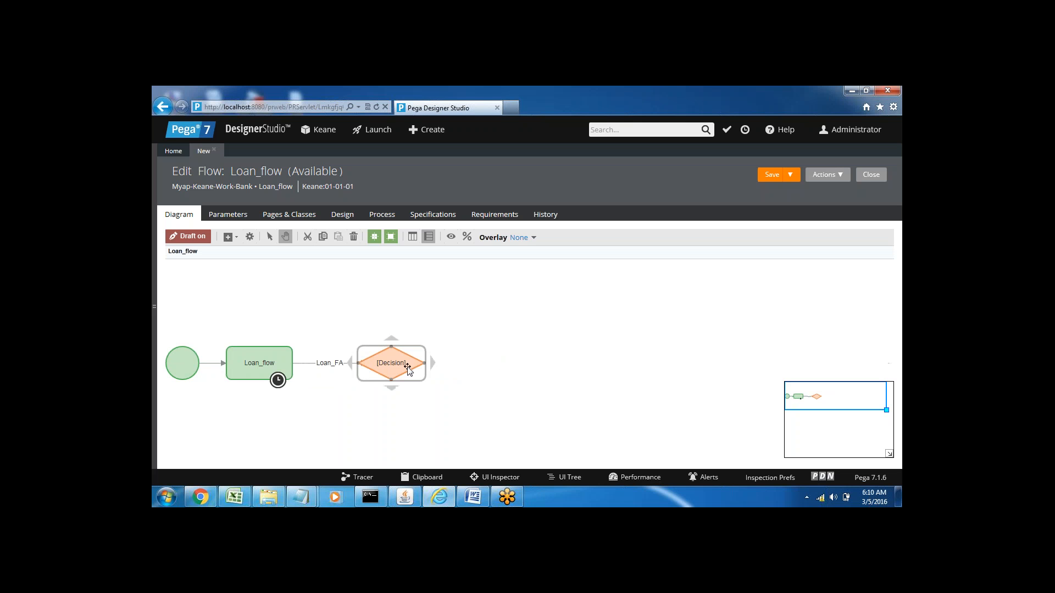
pyautogui.click(345, 364)
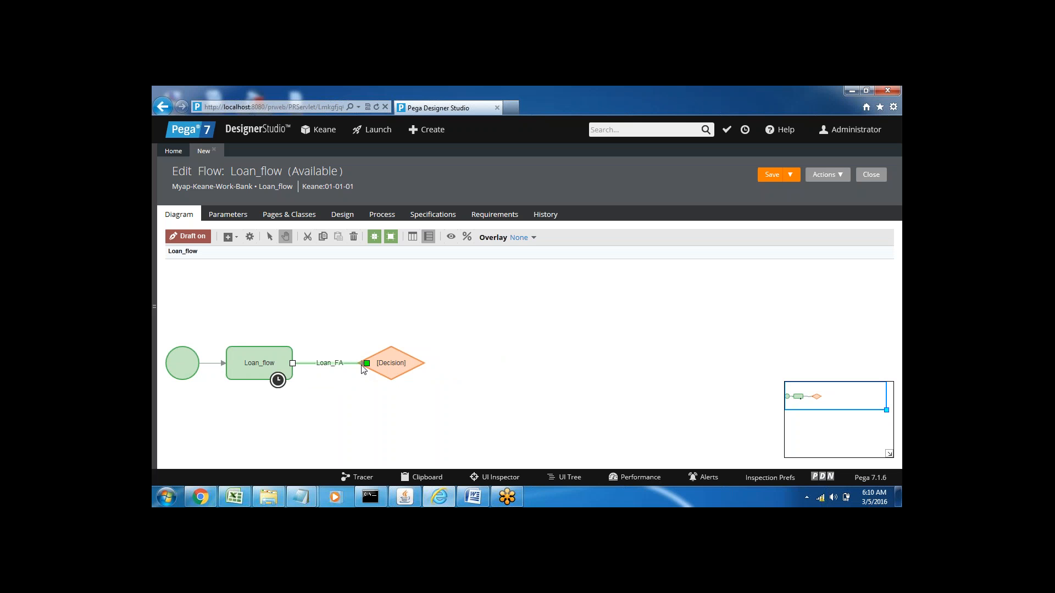
pyautogui.moveTo(365, 364)
pyautogui.mouseDown()
pyautogui.moveTo(340, 342)
pyautogui.moveTo(363, 365)
pyautogui.mouseUp()
# Step: Configure the decision shape to use the decision table rule Loan_Table1 and label it "Table"
pyautogui.doubleClick(391, 367)
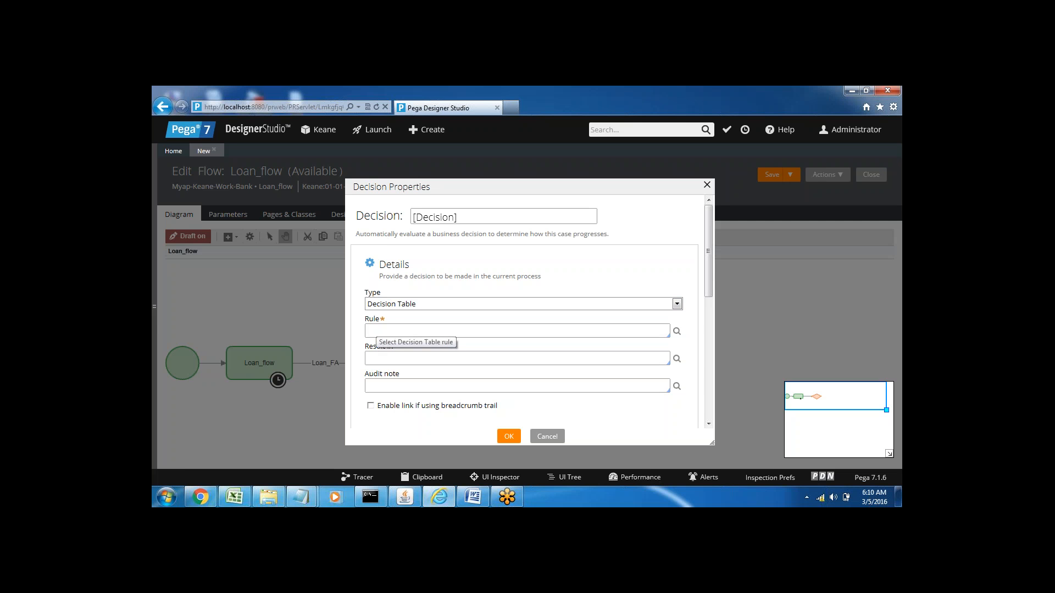
pyautogui.press('Down')
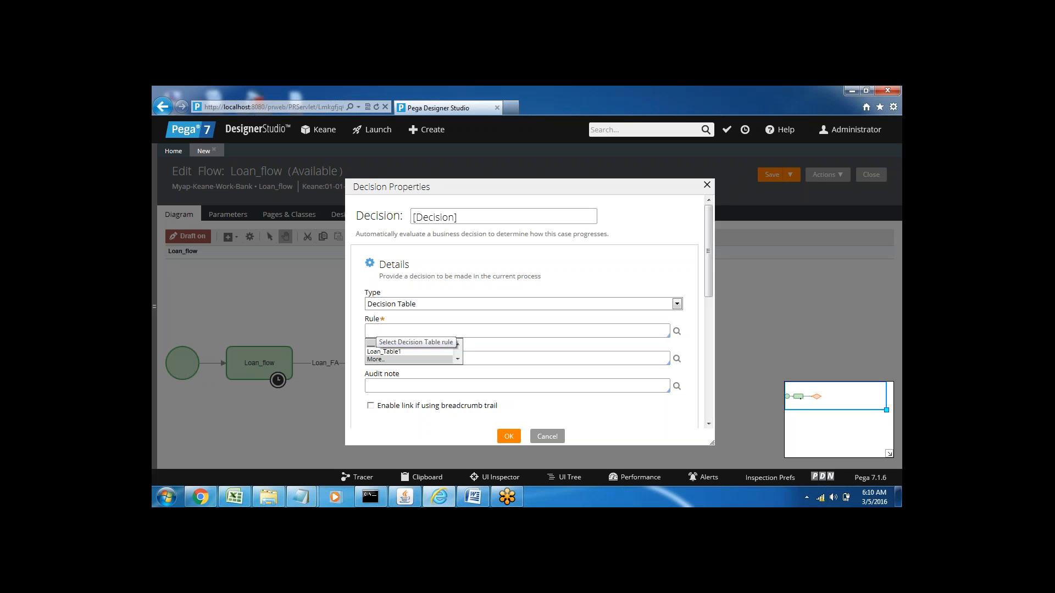
pyautogui.press('Down')
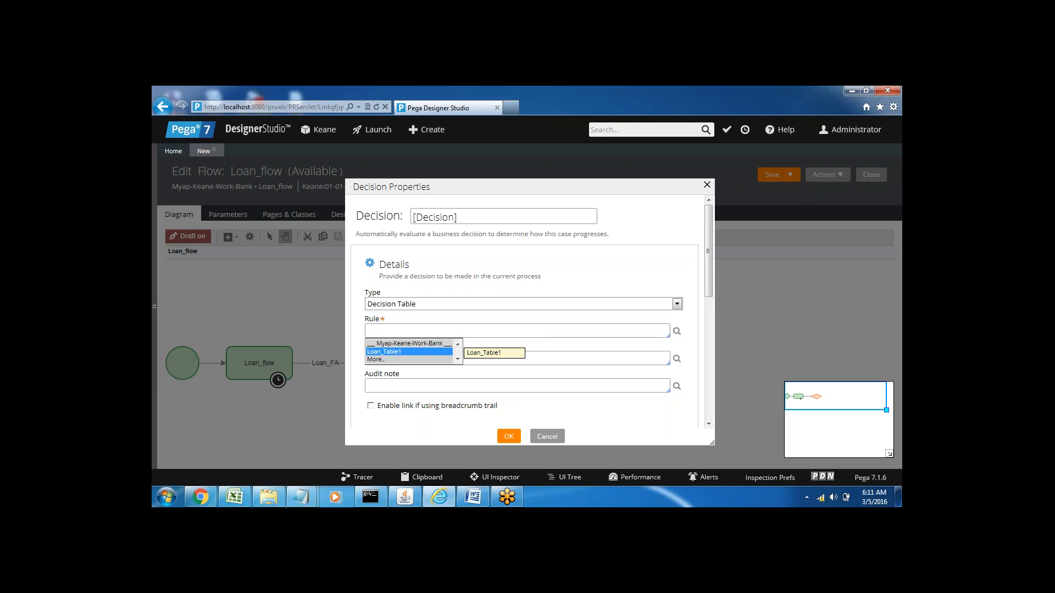
pyautogui.press('Return')
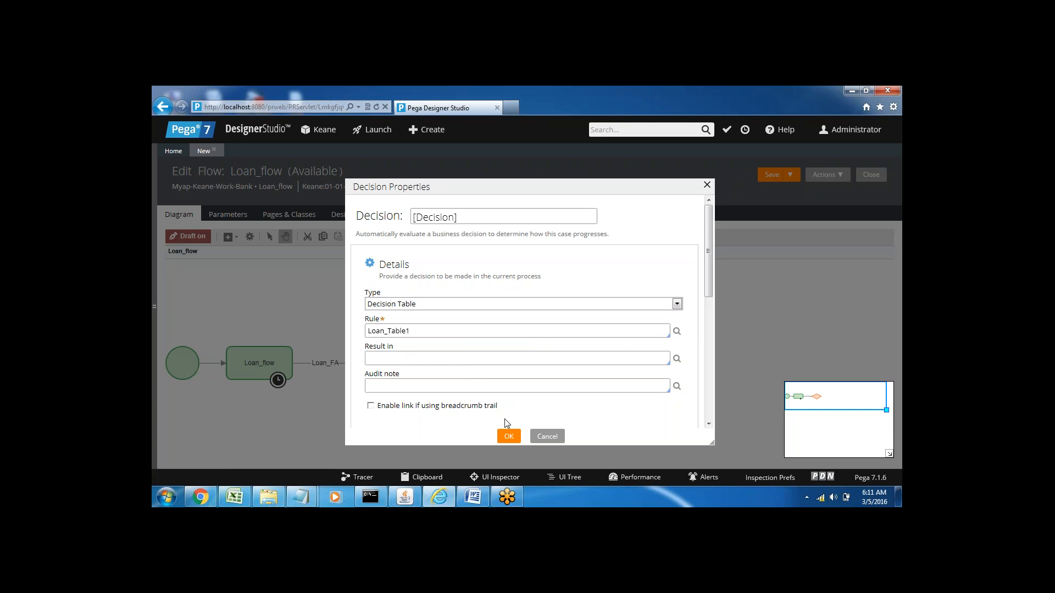
pyautogui.click(456, 218)
pyautogui.write('Table')
pyautogui.click(459, 215)
pyautogui.press('BackSpace')
pyautogui.press('BackSpace')
pyautogui.press('BackSpace')
pyautogui.press('BackSpace')
pyautogui.press('BackSpace')
pyautogui.press('BackSpace')
pyautogui.press('BackSpace')
pyautogui.press('BackSpace')
pyautogui.press('BackSpace')
pyautogui.press('BackSpace')
pyautogui.press('BackSpace')
pyautogui.click(510, 438)
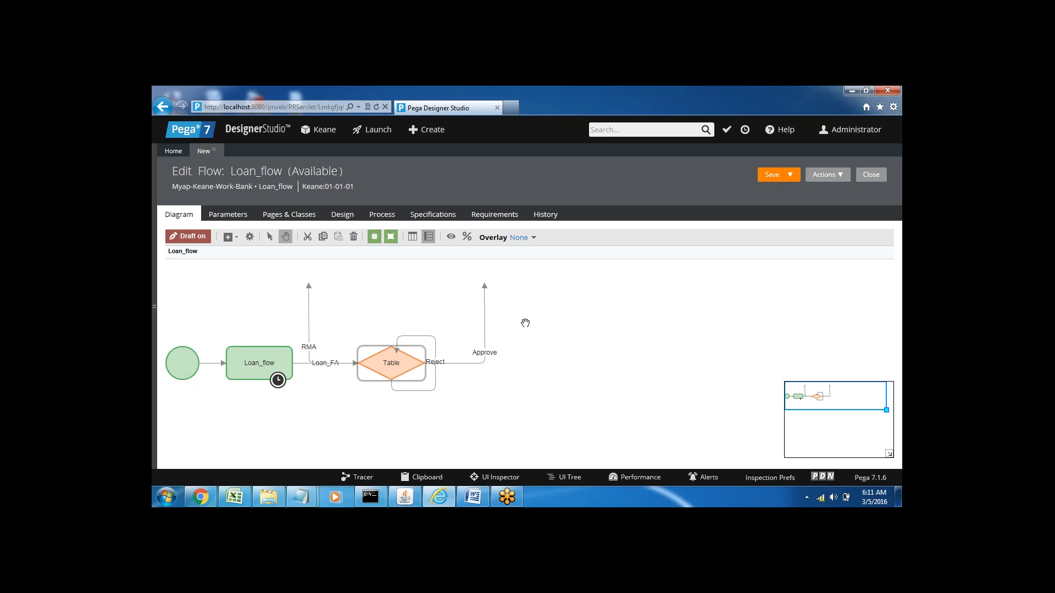
# Step: Straighten the Table decision's outgoing connectors so Approve runs horizontally away from it and Reject runs straight down
pyautogui.click(484, 296)
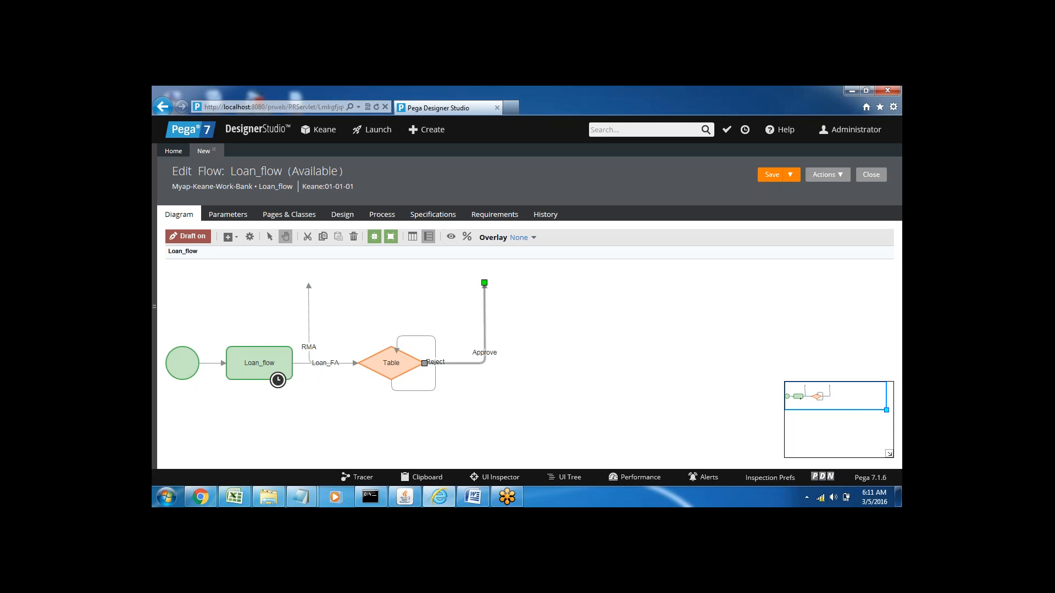
pyautogui.moveTo(484, 284); pyautogui.dragTo(510, 363)
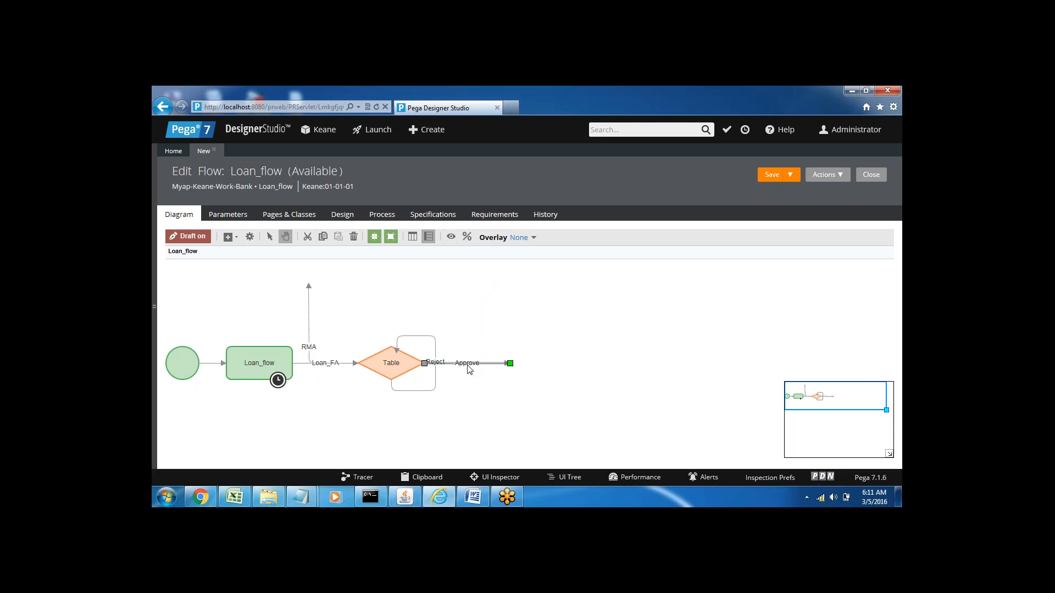
pyautogui.click(403, 338)
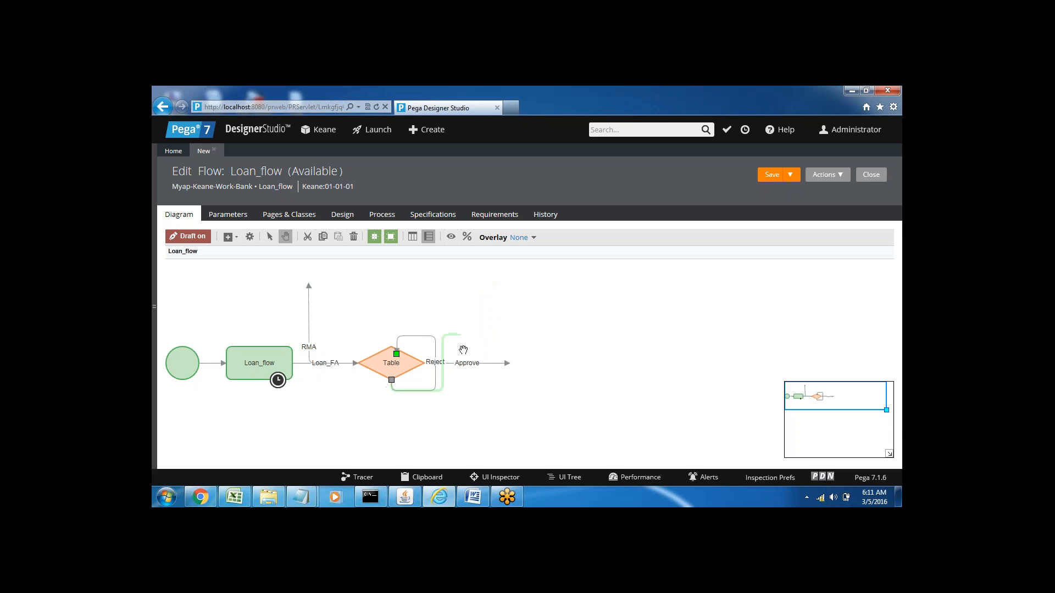
pyautogui.moveTo(391, 380); pyautogui.dragTo(391, 429)
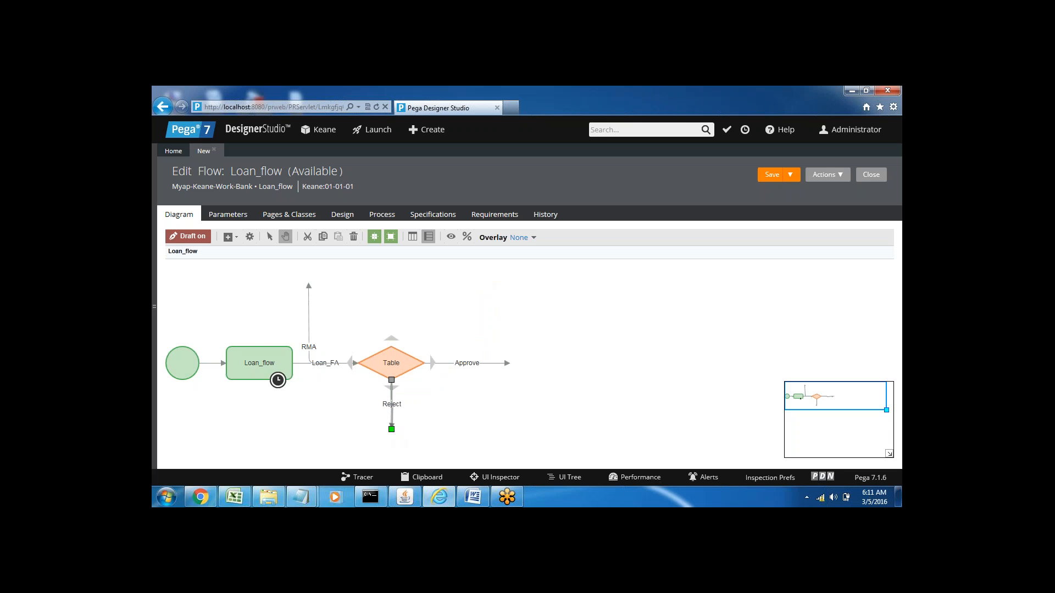
# Step: Delete the misplaced RMA connector above the Loan_FA connector
pyautogui.click(309, 324)
pyautogui.rightClick(308, 320)
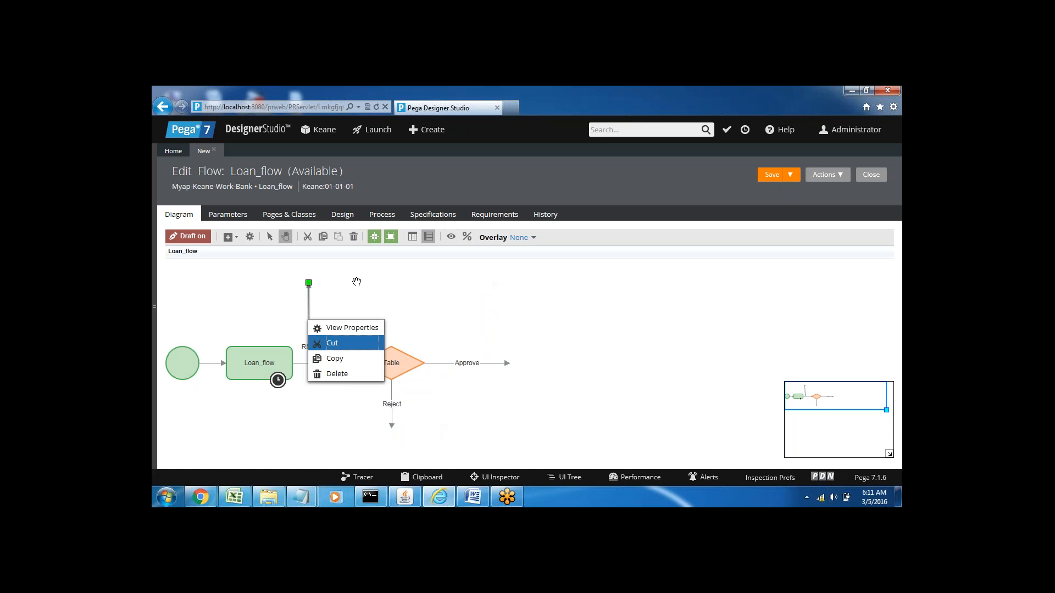
pyautogui.click(359, 282)
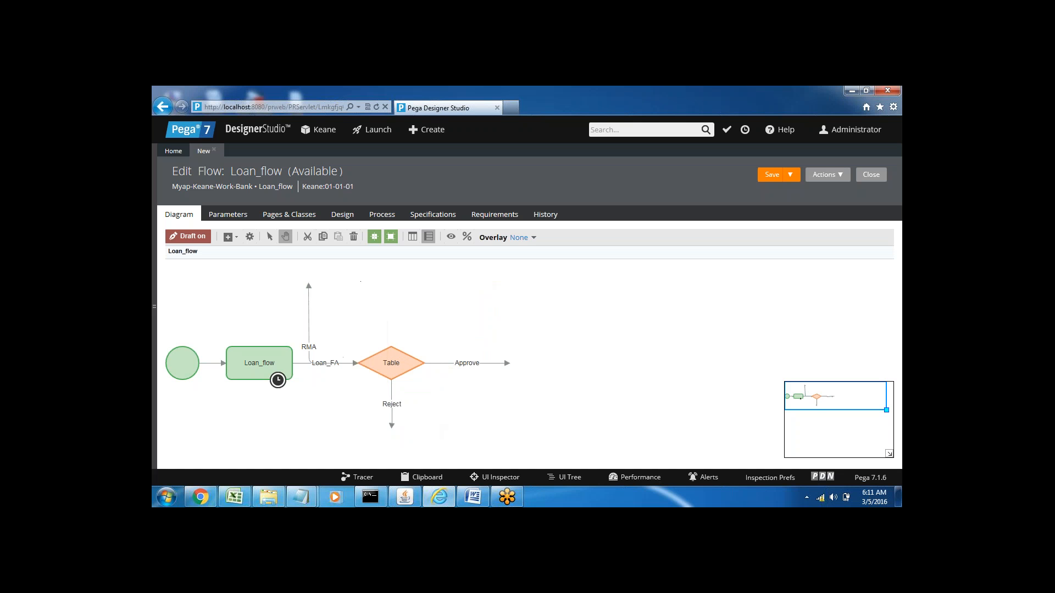
pyautogui.click(309, 314)
pyautogui.rightClick(309, 315)
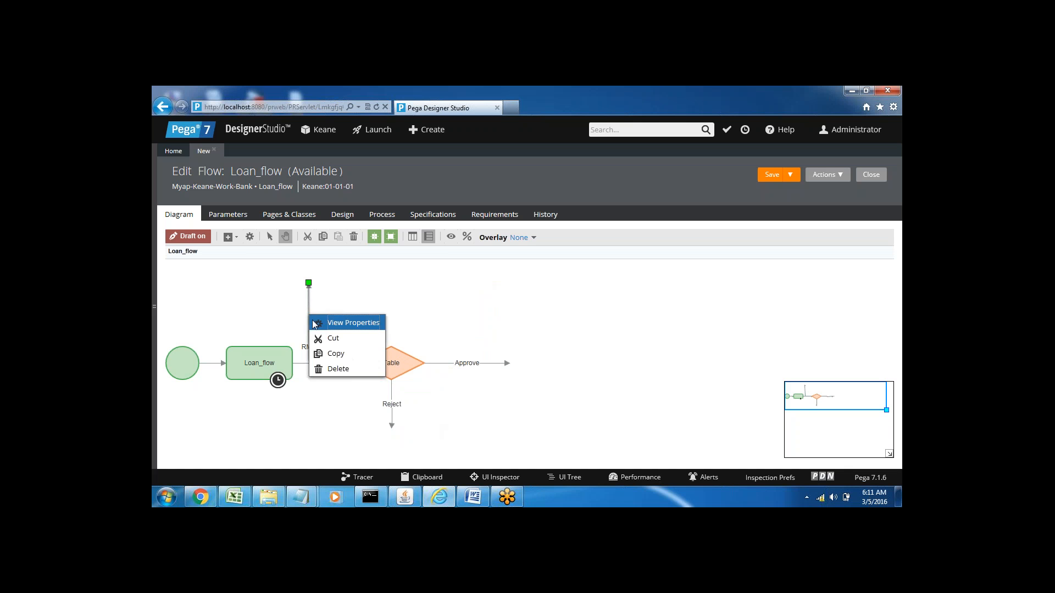
pyautogui.click(338, 369)
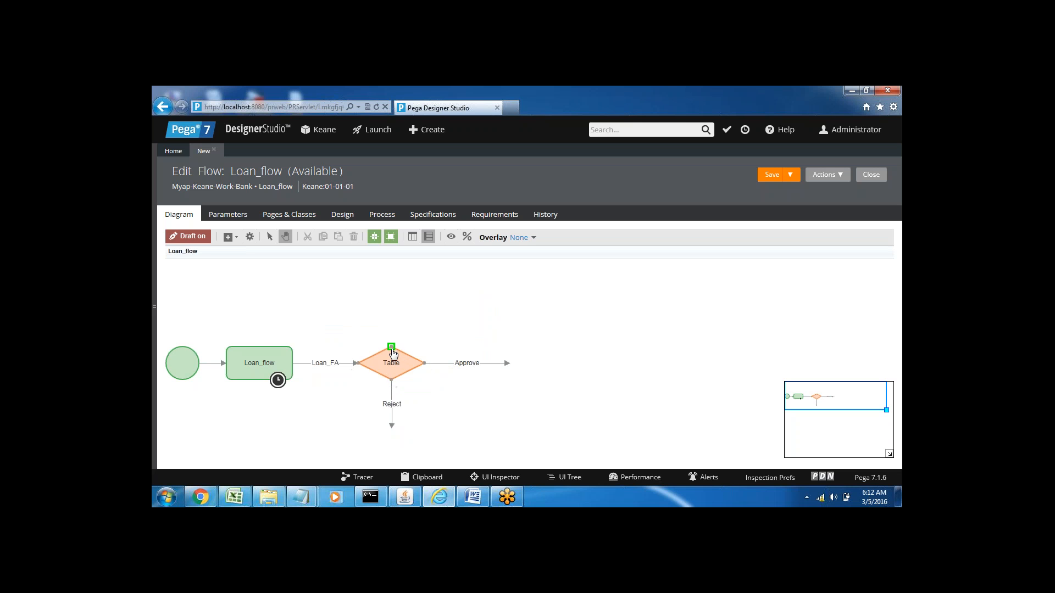
# Step: Draw a new connector straight up from the Table decision and set its result to RMA
pyautogui.moveTo(391, 347); pyautogui.dragTo(392, 298)
pyautogui.click(434, 312)
pyautogui.click(393, 323)
pyautogui.doubleClick(392, 323)
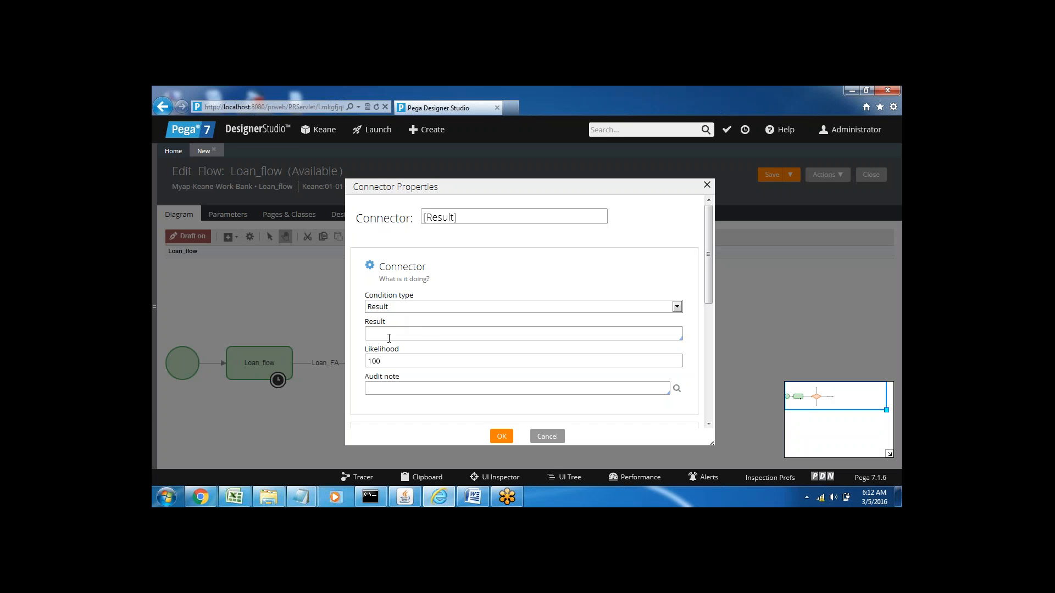
pyautogui.click(389, 334)
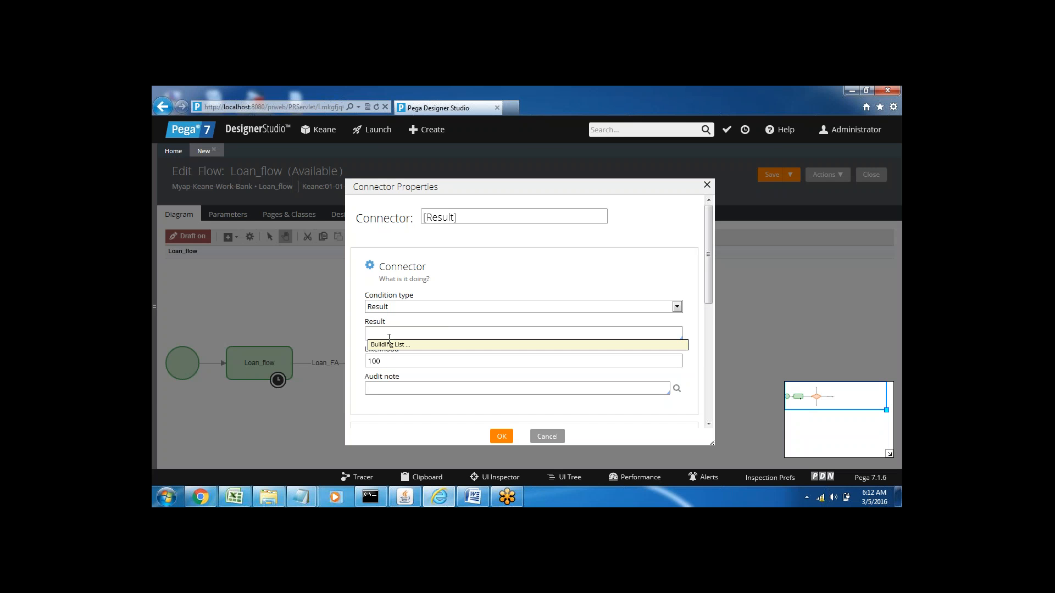
pyautogui.press('Return')
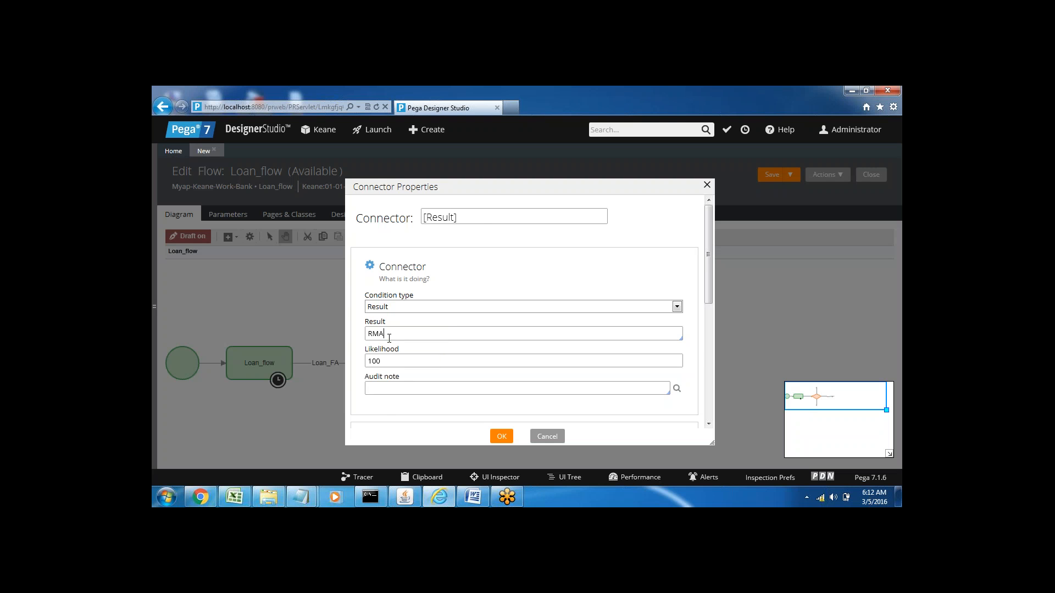
pyautogui.click(501, 436)
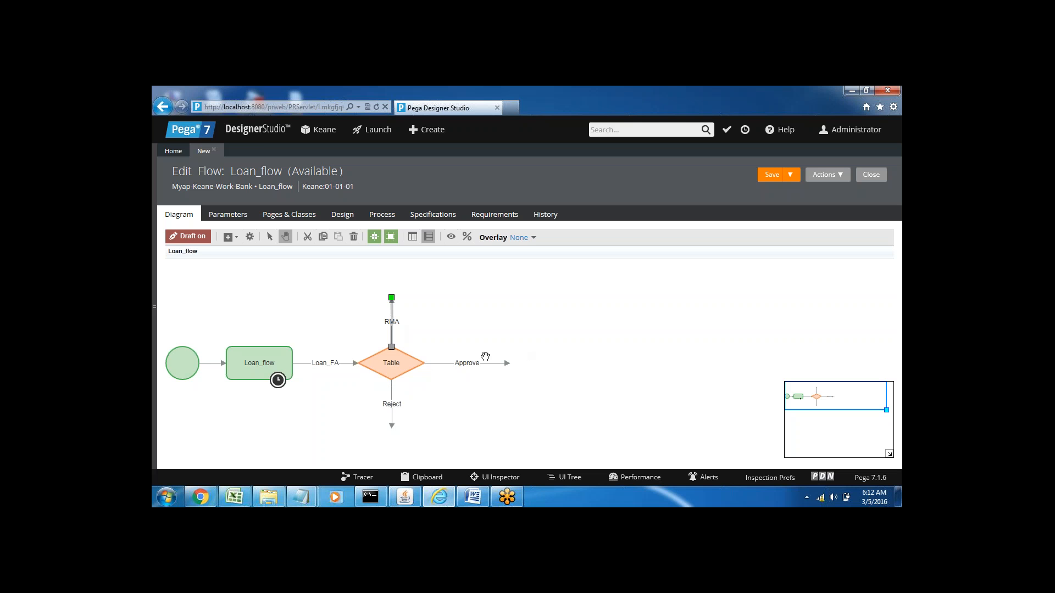
# Step: Add an Assignment shape just beyond the open end of the Approve connector
pyautogui.rightClick(526, 357)
pyautogui.moveTo(549, 361)
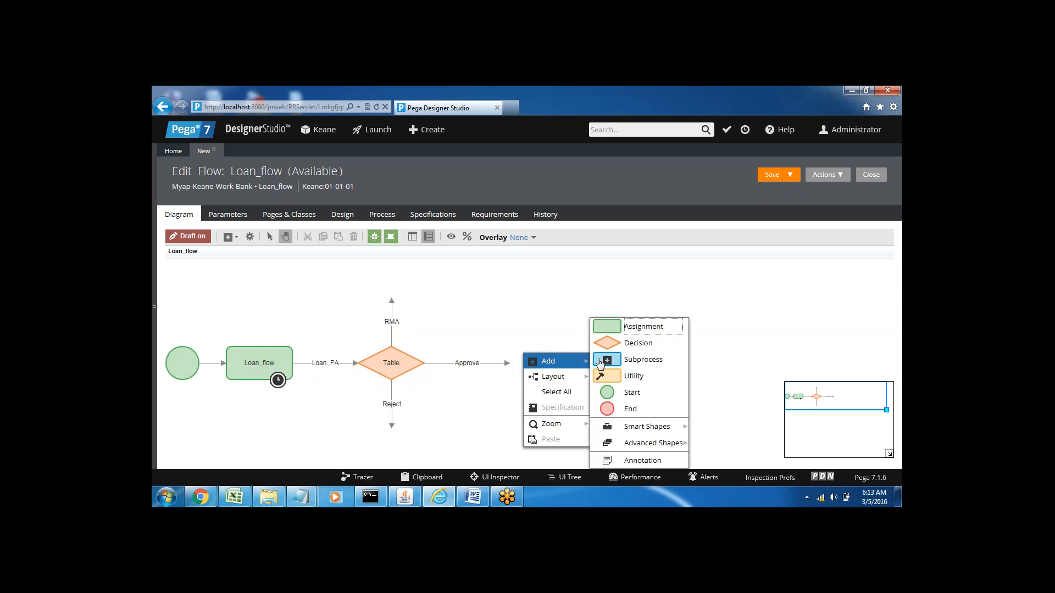
pyautogui.click(635, 327)
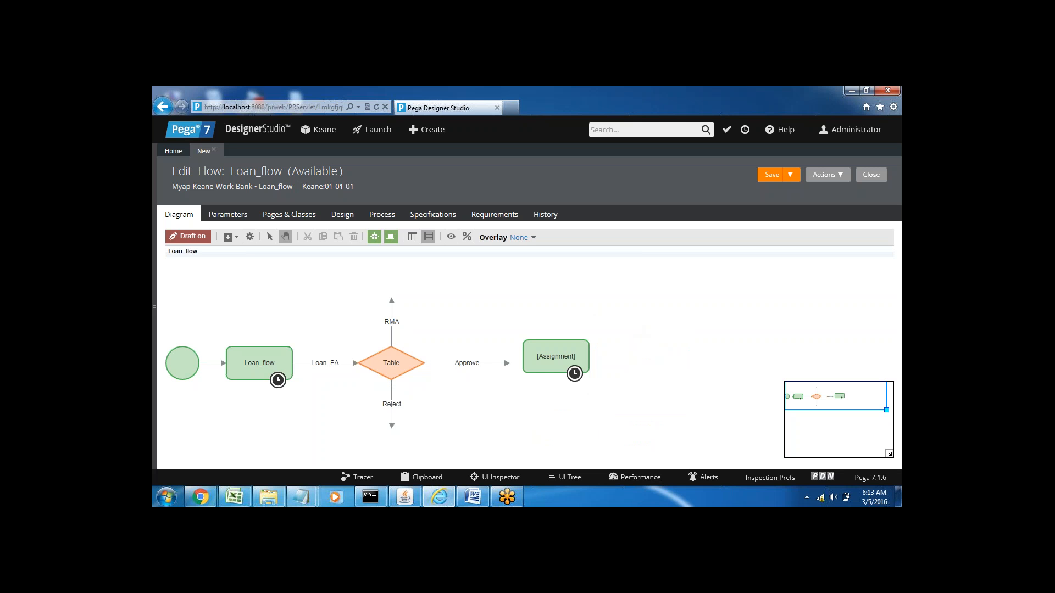
# Step: Shorten the Approve connector, line the Assignment shape up with the Table decision, and attach the connector to it
pyautogui.click(483, 363)
pyautogui.moveTo(489, 362); pyautogui.dragTo(488, 363)
pyautogui.click(555, 357)
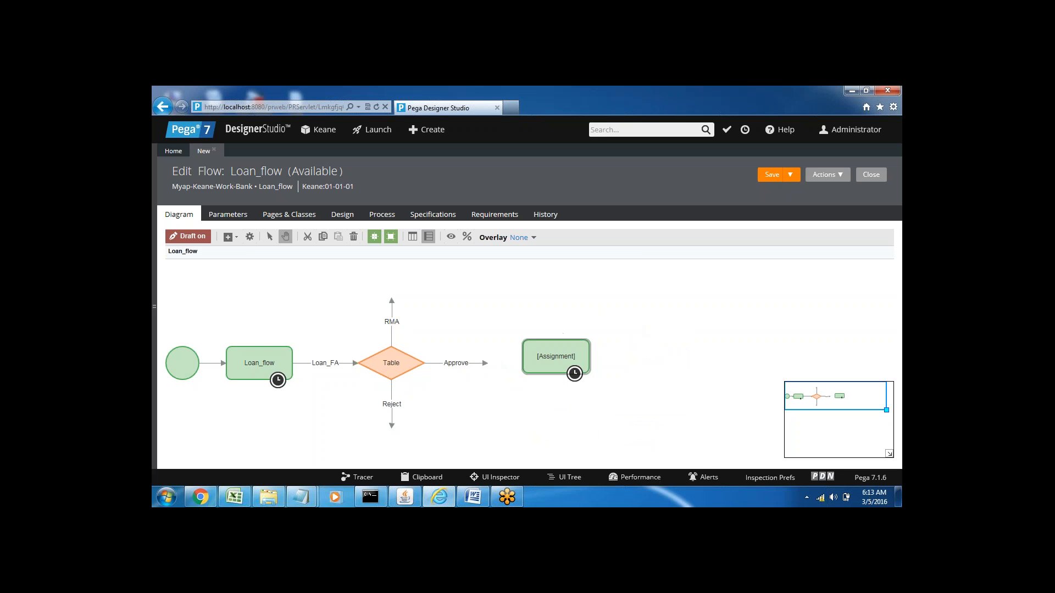
pyautogui.moveTo(555, 357); pyautogui.dragTo(522, 364)
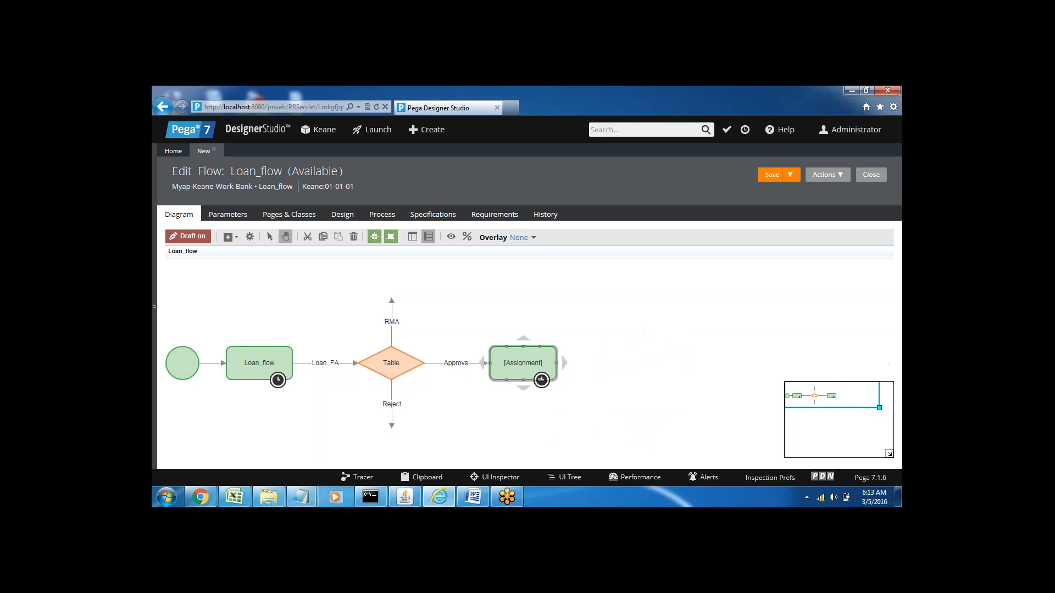
pyautogui.click(459, 364)
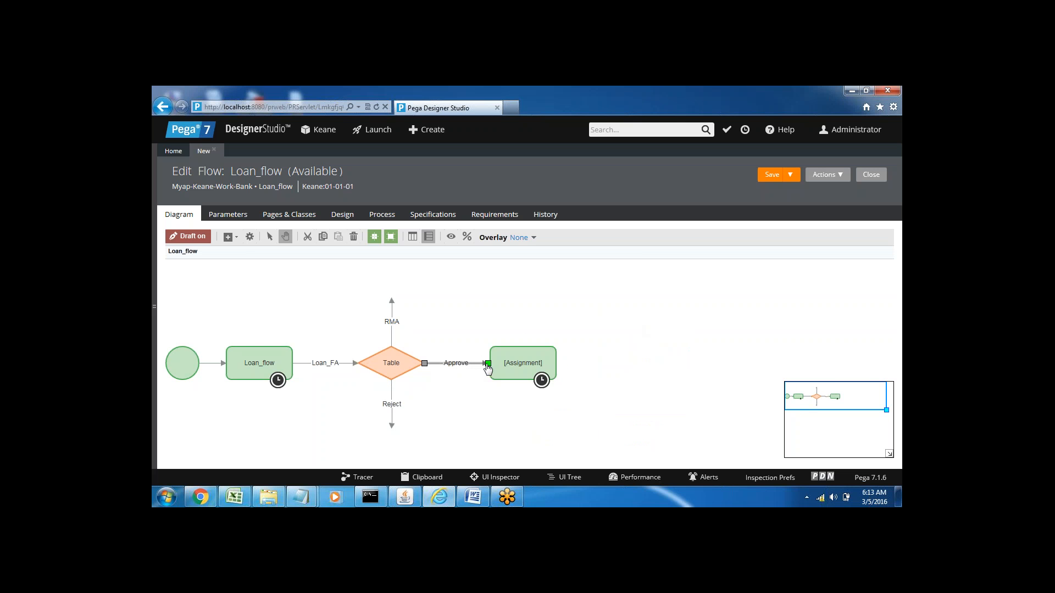
pyautogui.moveTo(488, 363); pyautogui.dragTo(516, 364)
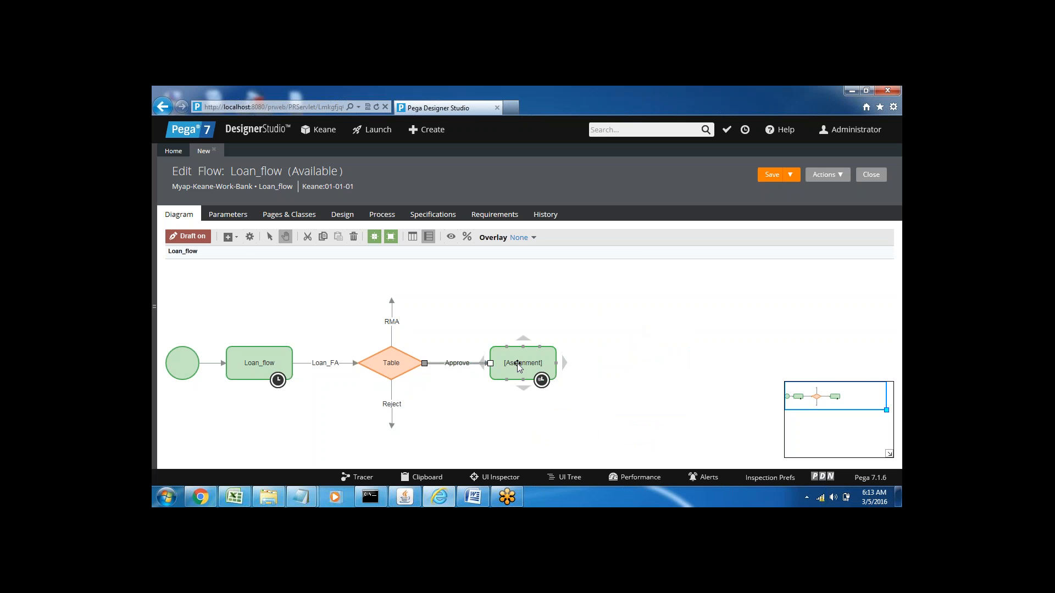
# Step: Add an End shape in line beyond the Approve Assignment and connect the Assignment to it
pyautogui.rightClick(599, 369)
pyautogui.moveTo(626, 365)
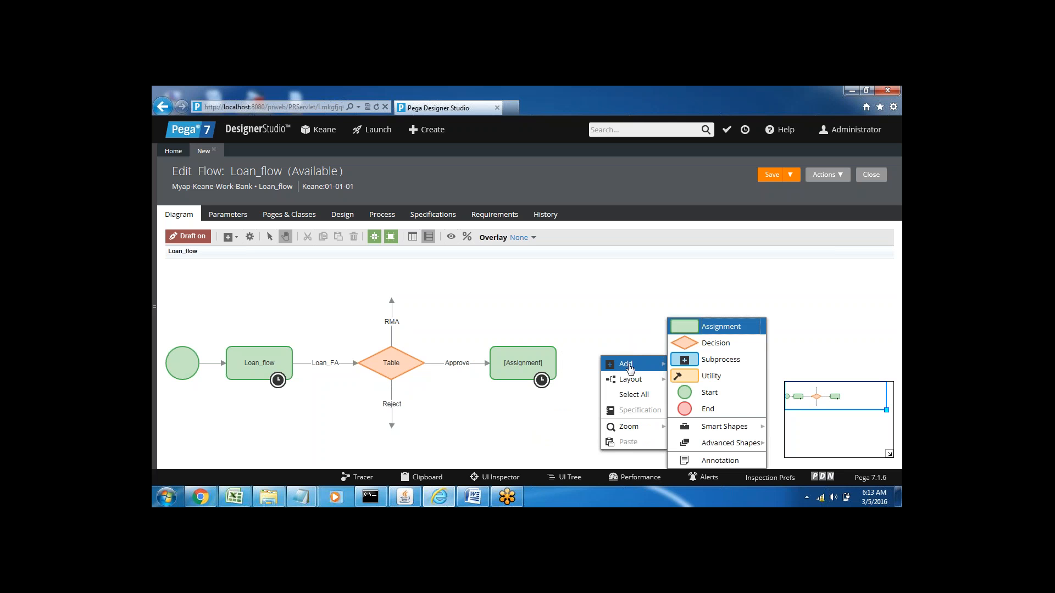
pyautogui.click(708, 410)
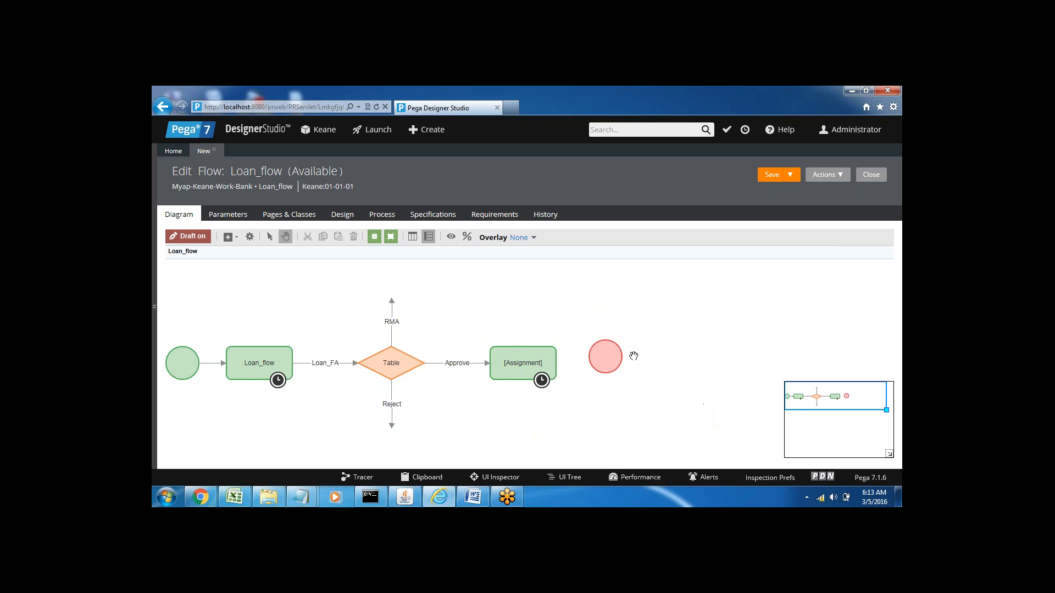
pyautogui.moveTo(605, 358); pyautogui.dragTo(624, 364)
pyautogui.moveTo(556, 364)
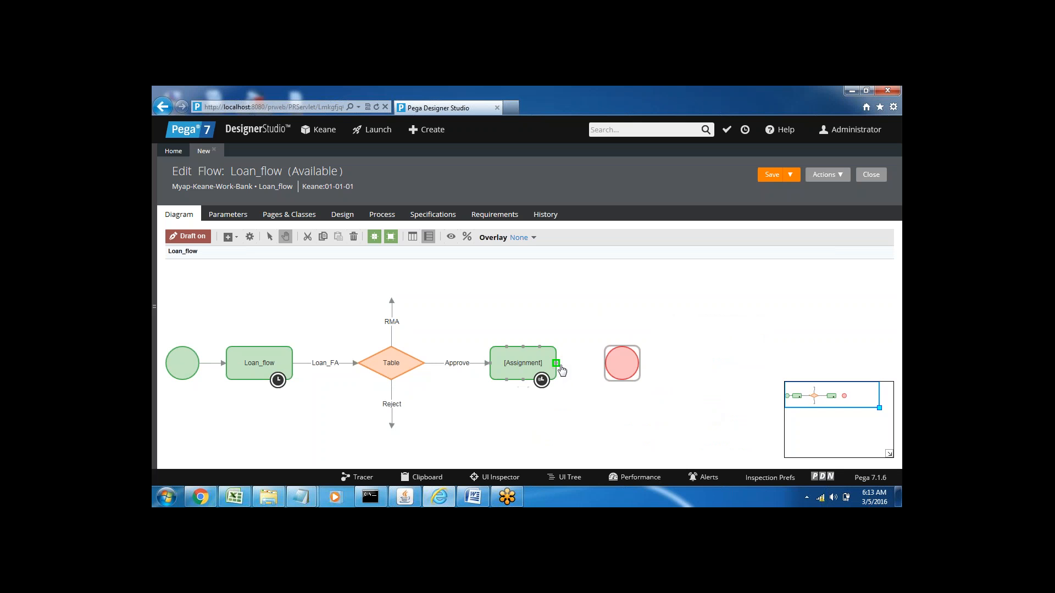
pyautogui.moveTo(556, 363); pyautogui.dragTo(620, 364)
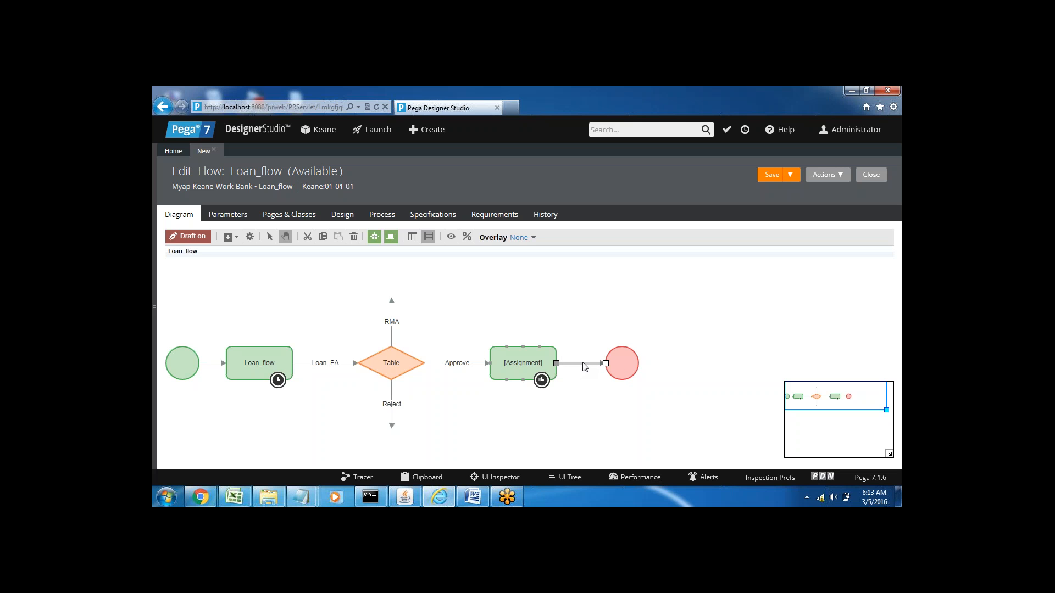
# Step: Add an Assignment shape directly above the Table decision and attach the RMA connector to it
pyautogui.rightClick(382, 273)
pyautogui.moveTo(415, 280)
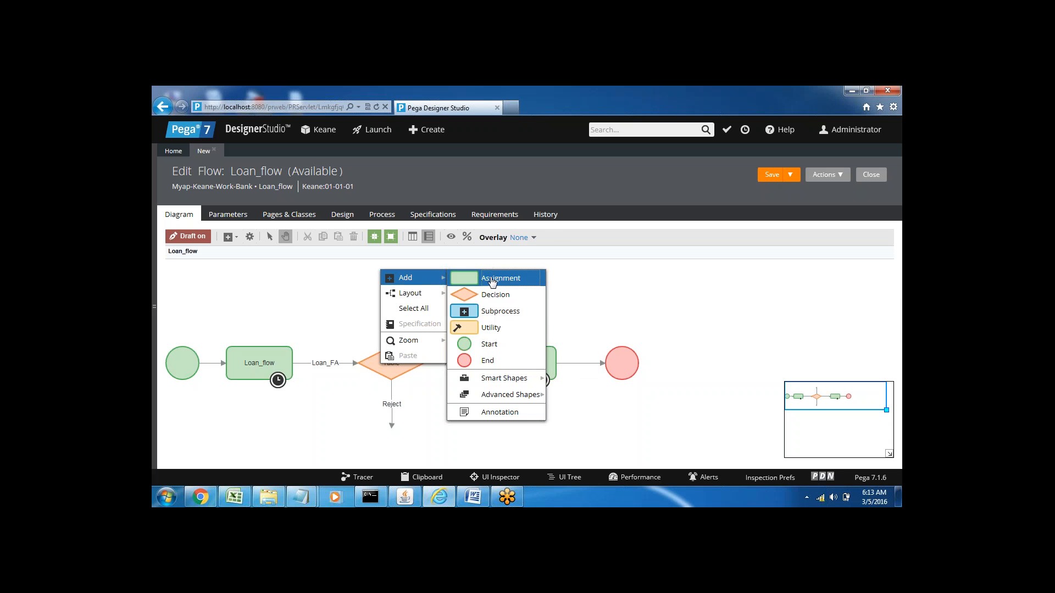
pyautogui.click(494, 272)
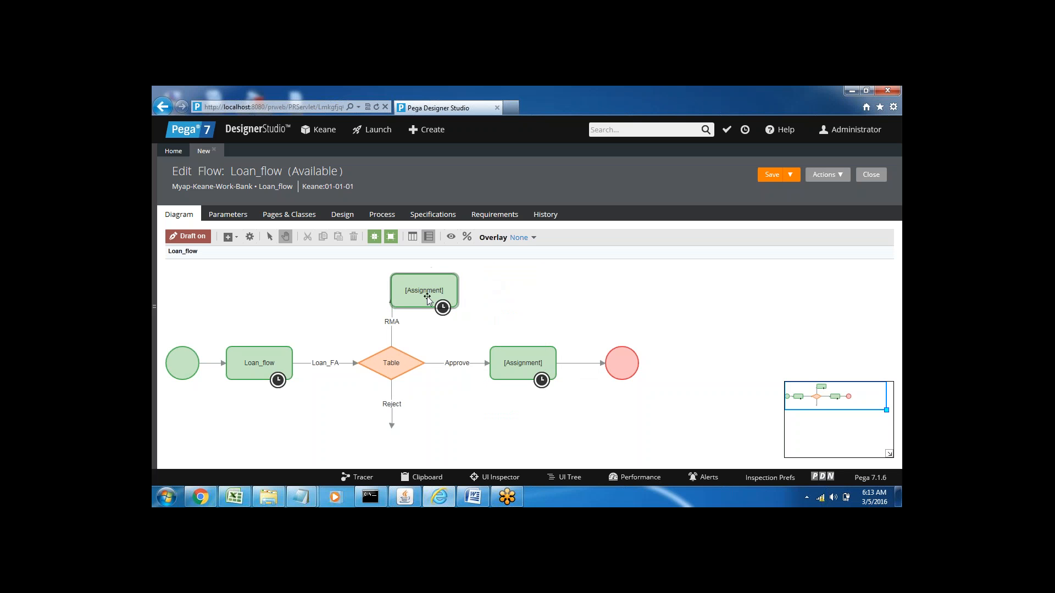
pyautogui.moveTo(431, 287); pyautogui.dragTo(397, 287)
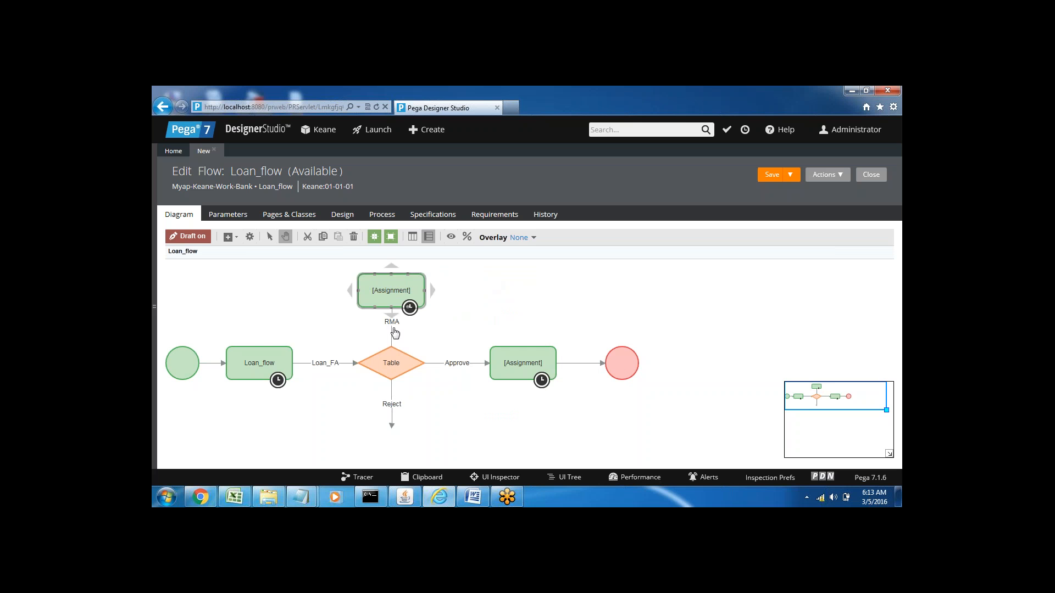
pyautogui.click(392, 306)
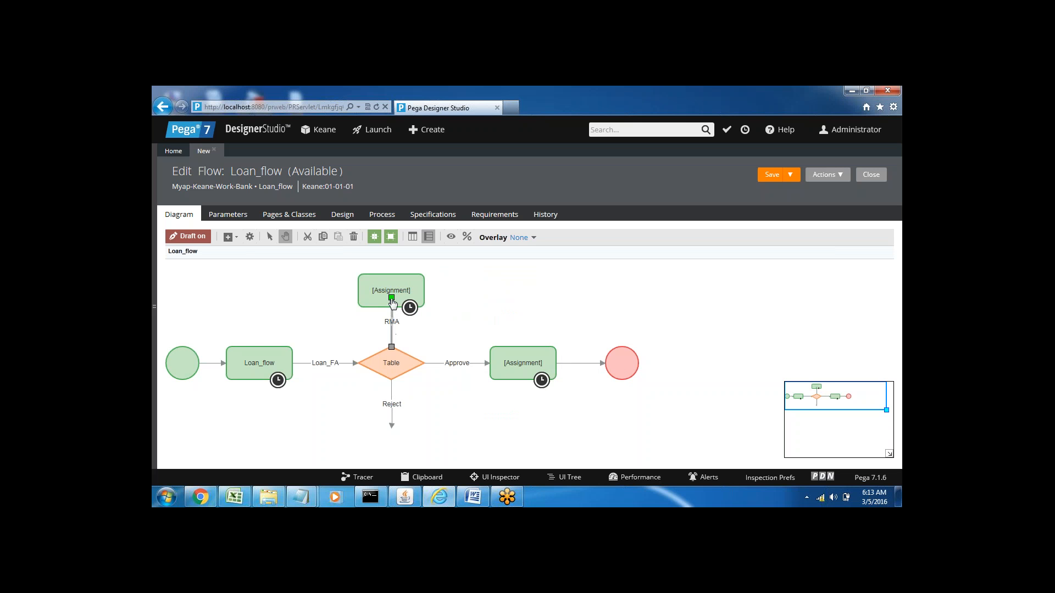
pyautogui.moveTo(392, 302); pyautogui.dragTo(395, 303)
# Step: Add an End shape level with the RMA Assignment and connect the Assignment to it
pyautogui.rightClick(472, 288)
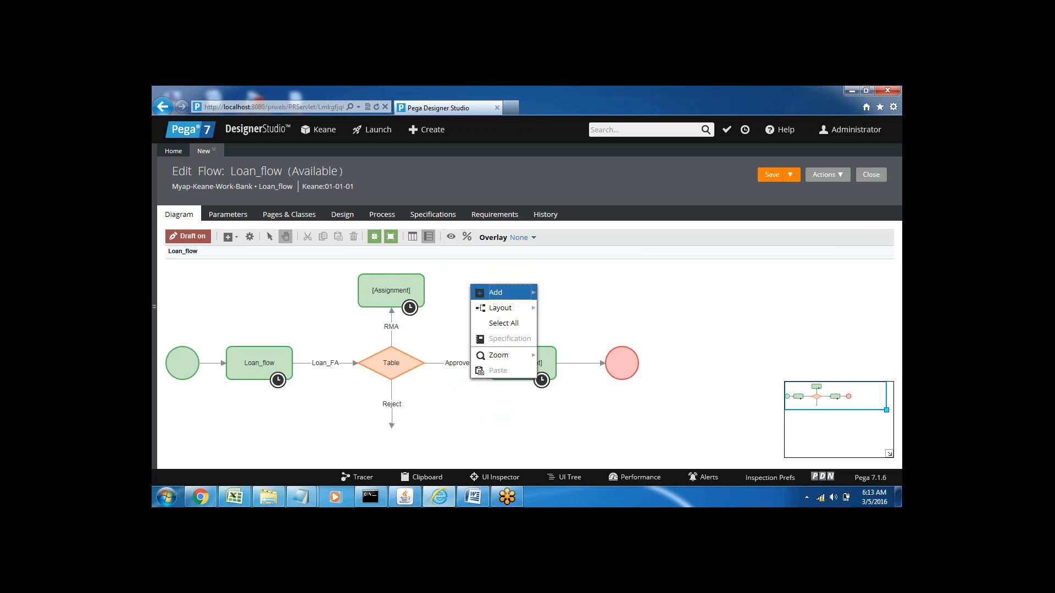
pyautogui.moveTo(511, 292)
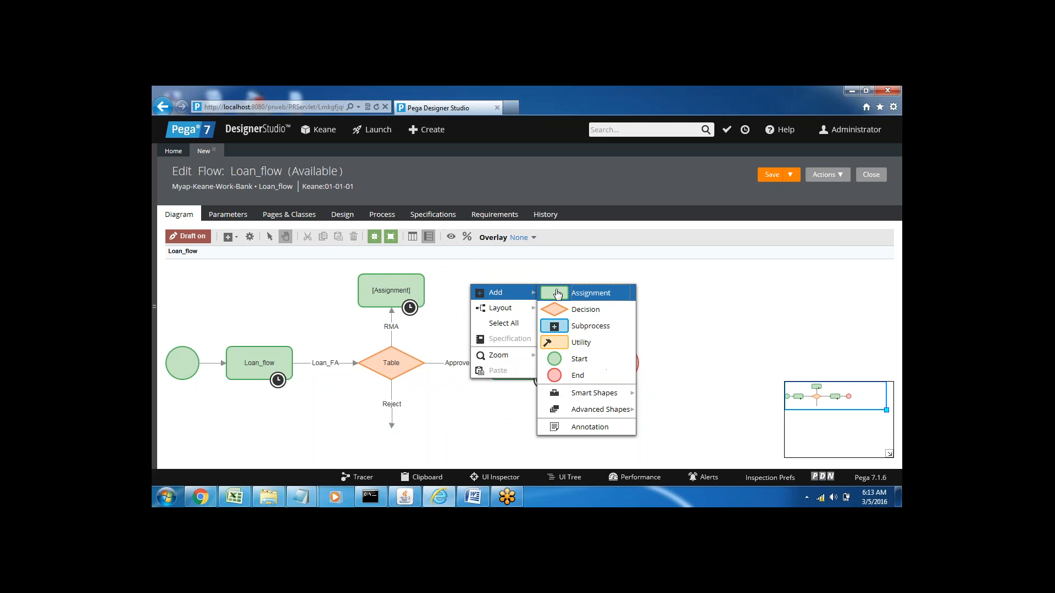
pyautogui.click(560, 374)
pyautogui.moveTo(470, 287); pyautogui.dragTo(487, 287)
pyautogui.moveTo(421, 291); pyautogui.dragTo(489, 291)
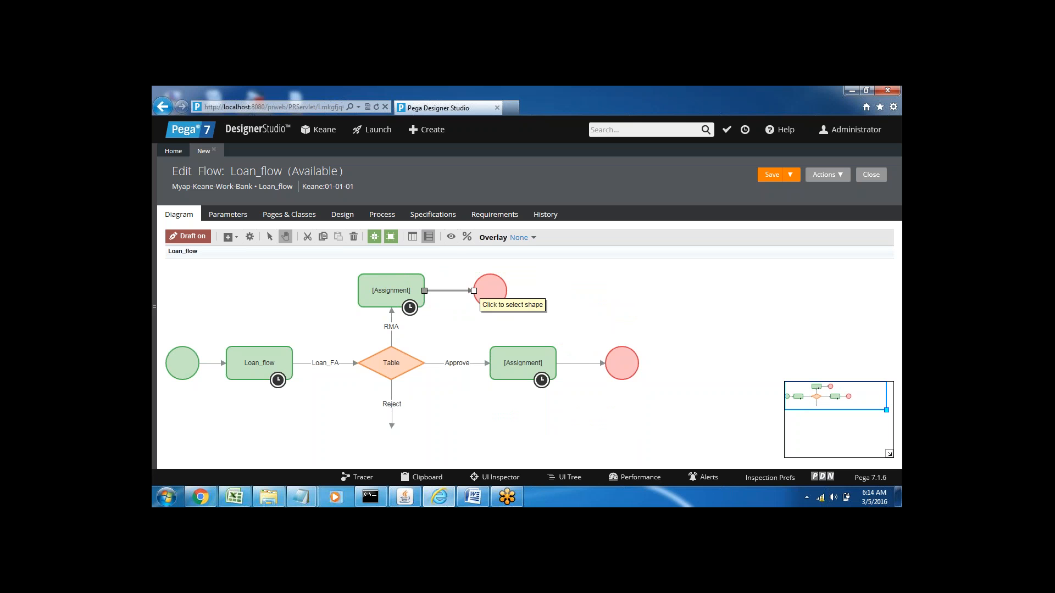
# Step: Add an Assignment shape below the open end of the Reject connector
pyautogui.rightClick(375, 439)
pyautogui.moveTo(398, 384)
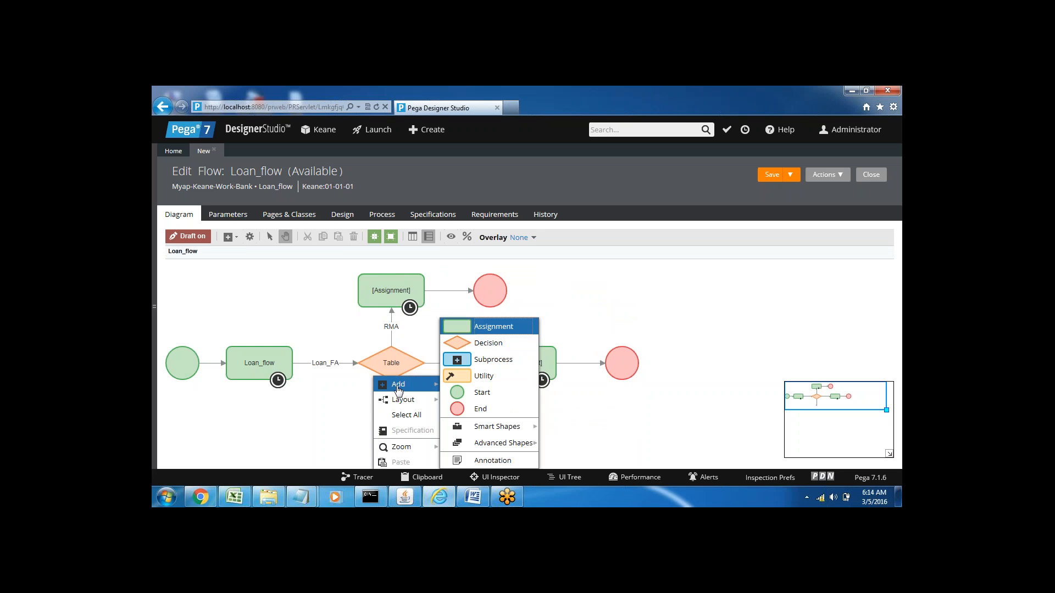
pyautogui.click(490, 326)
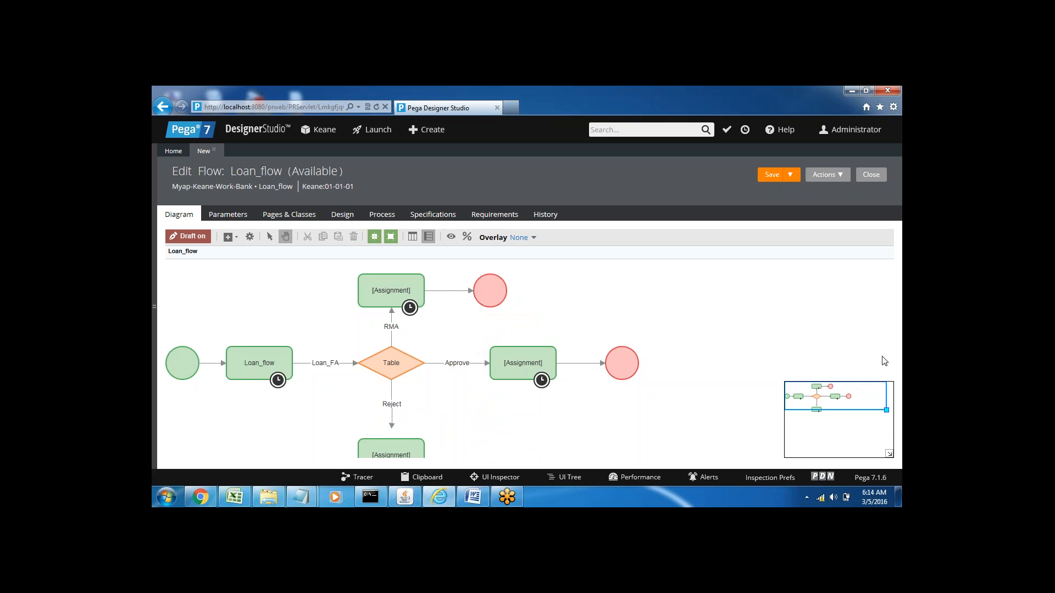
# Step: Attach the Reject connector to the Assignment below the Table decision, keeping the shape straight beneath the decision
pyautogui.moveTo(468, 425); pyautogui.dragTo(491, 400)
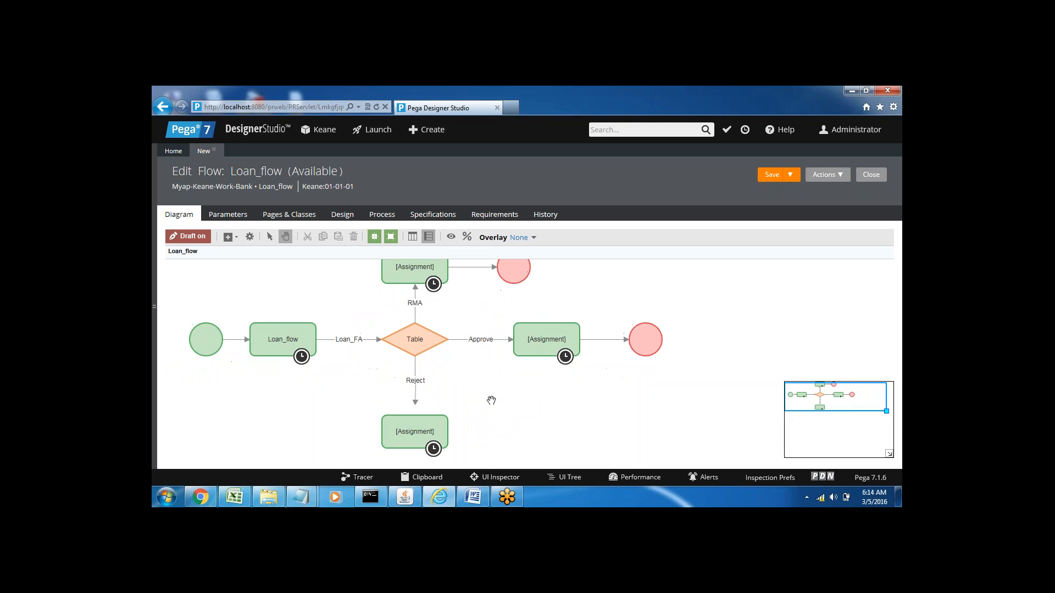
pyautogui.click(416, 405)
pyautogui.moveTo(416, 406)
pyautogui.mouseDown()
pyautogui.moveTo(414, 428)
pyautogui.moveTo(422, 413)
pyautogui.mouseUp()
pyautogui.moveTo(416, 423); pyautogui.dragTo(417, 422)
pyautogui.click(415, 421)
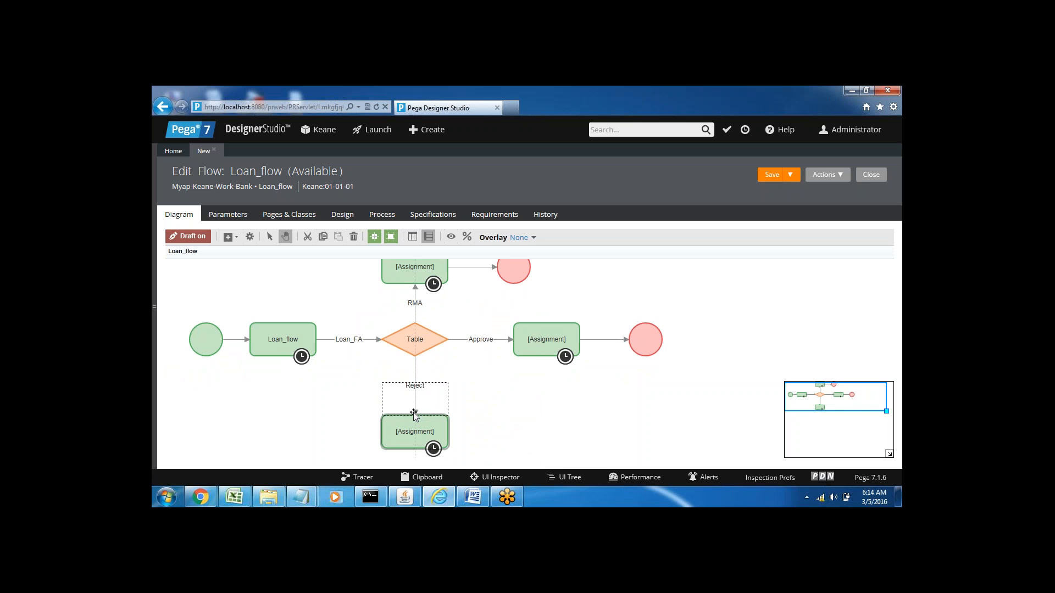
pyautogui.moveTo(414, 422); pyautogui.dragTo(415, 388)
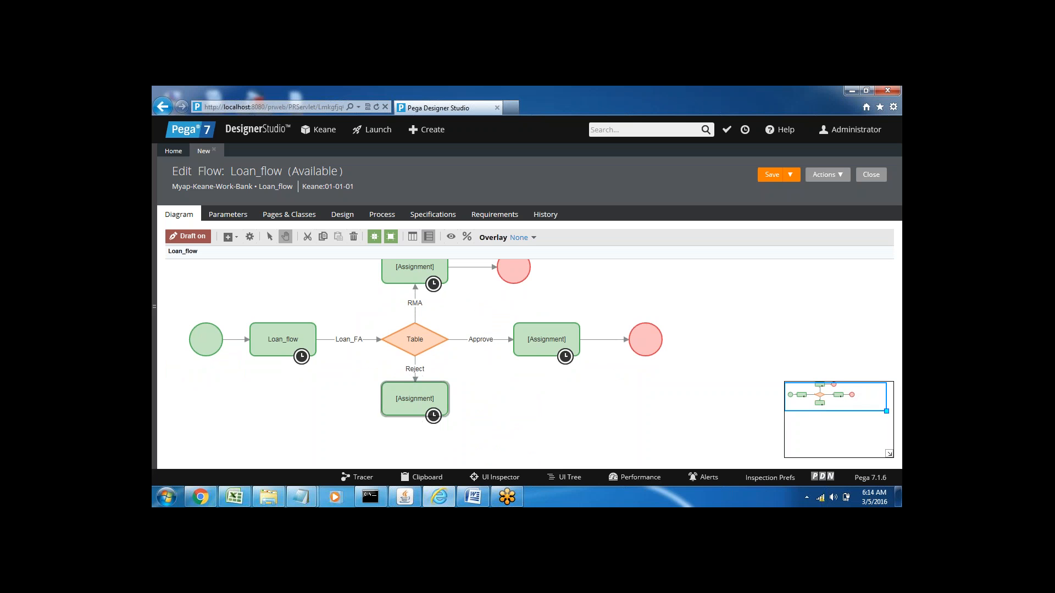
pyautogui.click(472, 405)
pyautogui.click(415, 412)
pyautogui.moveTo(415, 412); pyautogui.dragTo(416, 445)
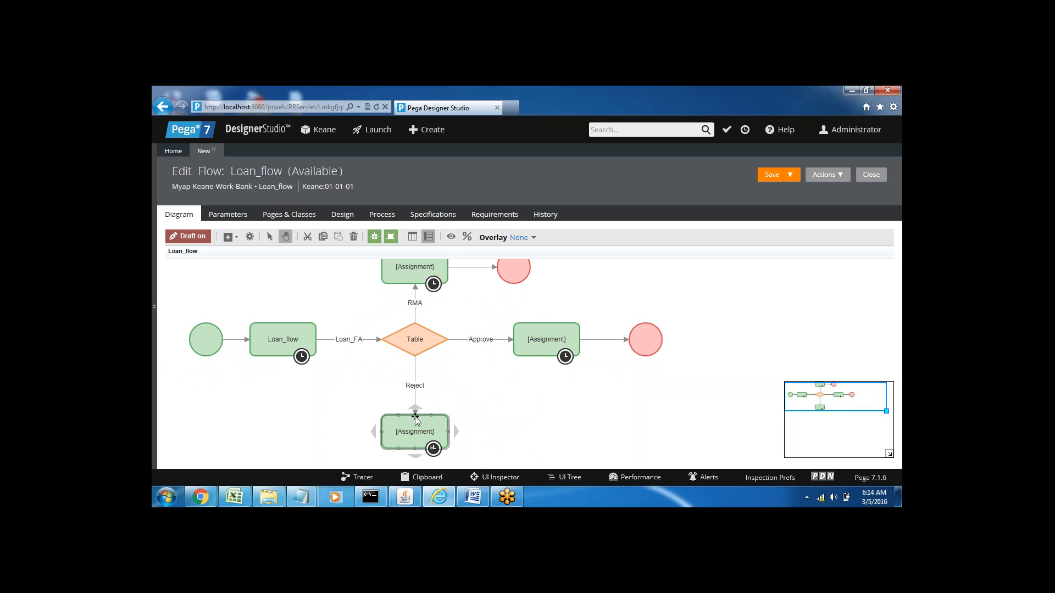
pyautogui.click(493, 419)
# Step: Add an End shape level with the Reject Assignment and connect the Assignment to it
pyautogui.rightClick(487, 427)
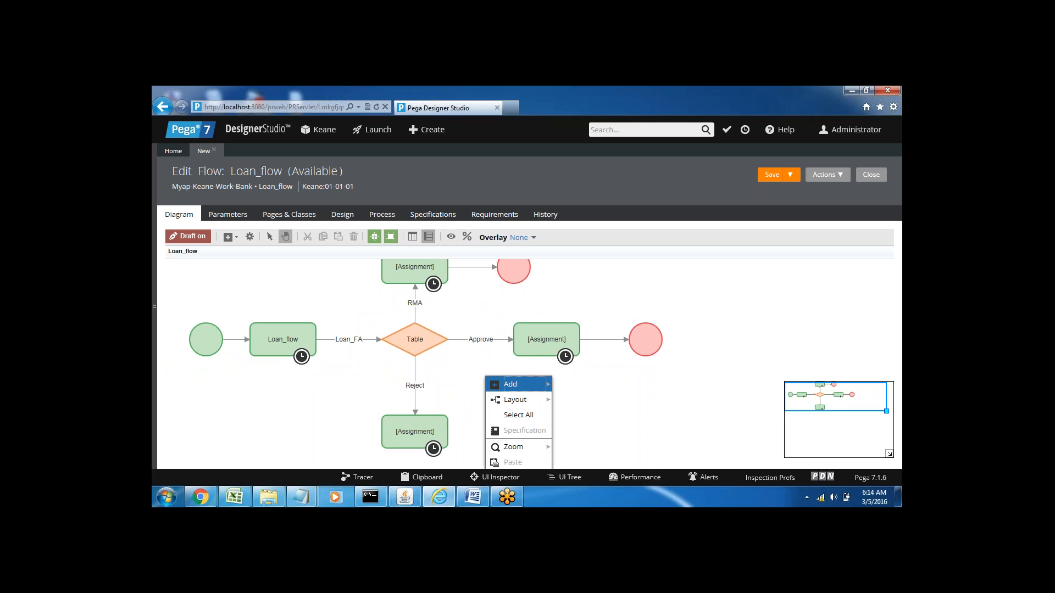
pyautogui.moveTo(517, 384)
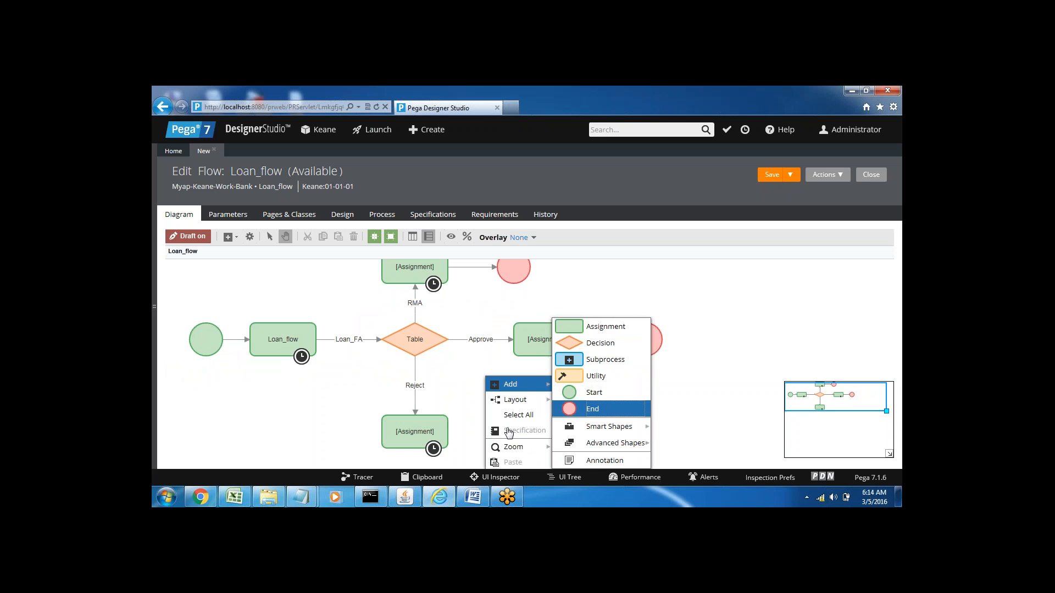
pyautogui.click(591, 410)
pyautogui.moveTo(499, 430); pyautogui.dragTo(517, 431)
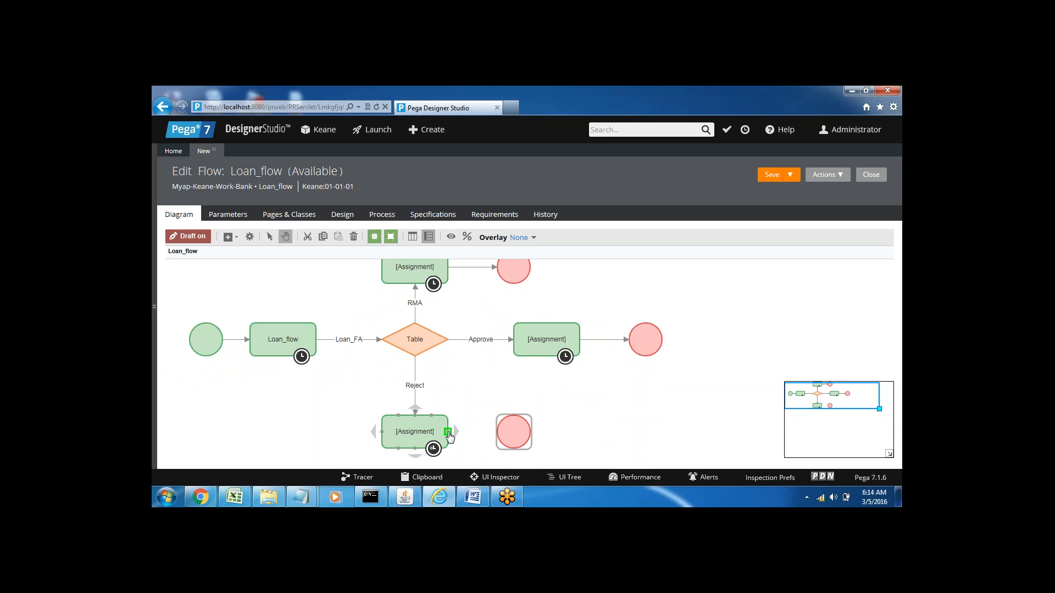
pyautogui.moveTo(448, 432); pyautogui.dragTo(514, 432)
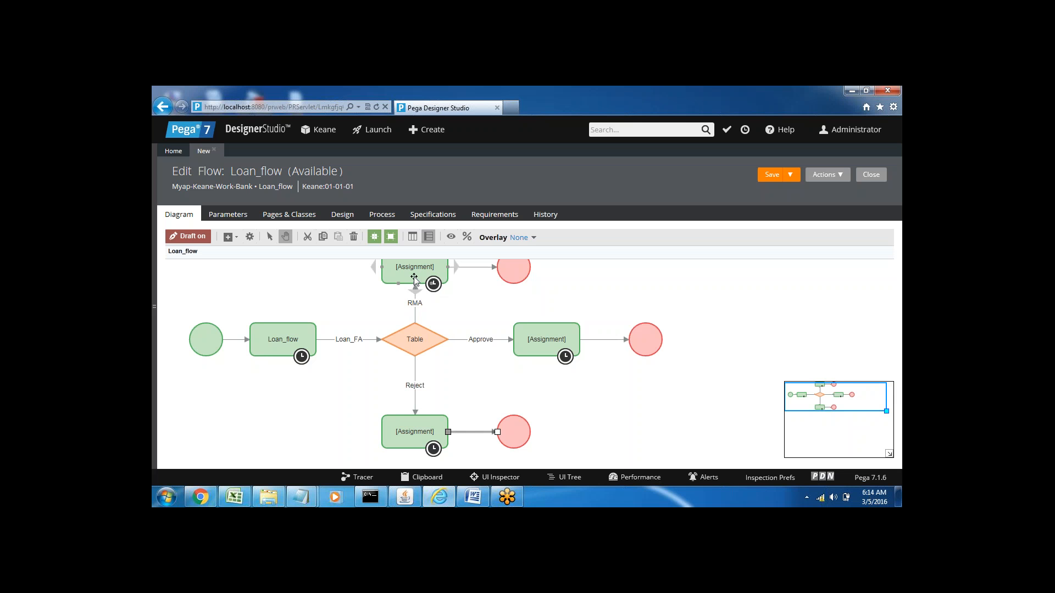
# Step: Move the Reject Assignment and its End shape slightly up, closer to the Table decision
pyautogui.moveTo(413, 432); pyautogui.dragTo(416, 416)
pyautogui.moveTo(514, 434); pyautogui.dragTo(513, 414)
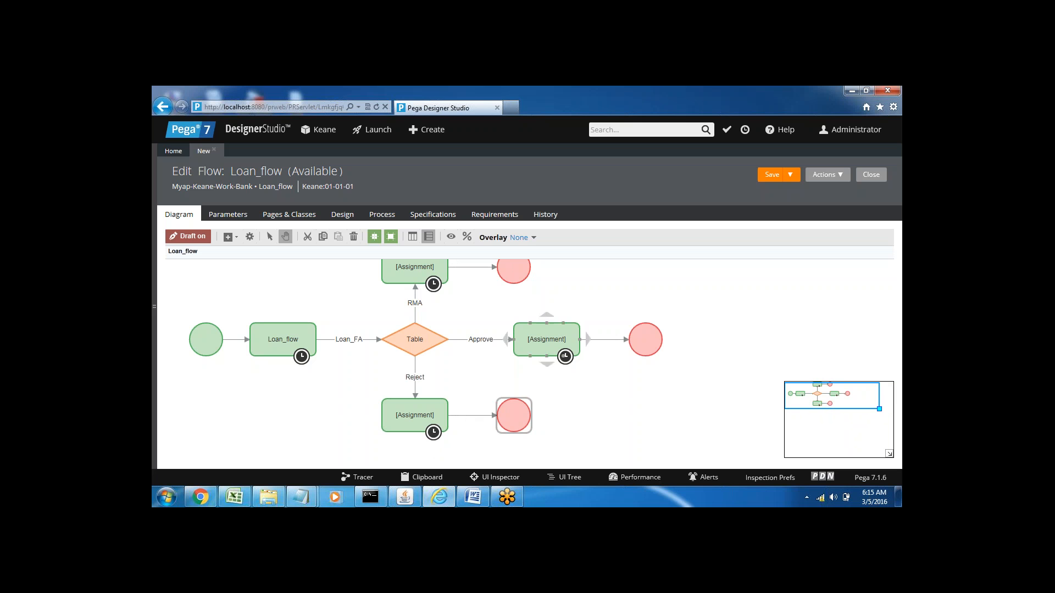
pyautogui.click(605, 341)
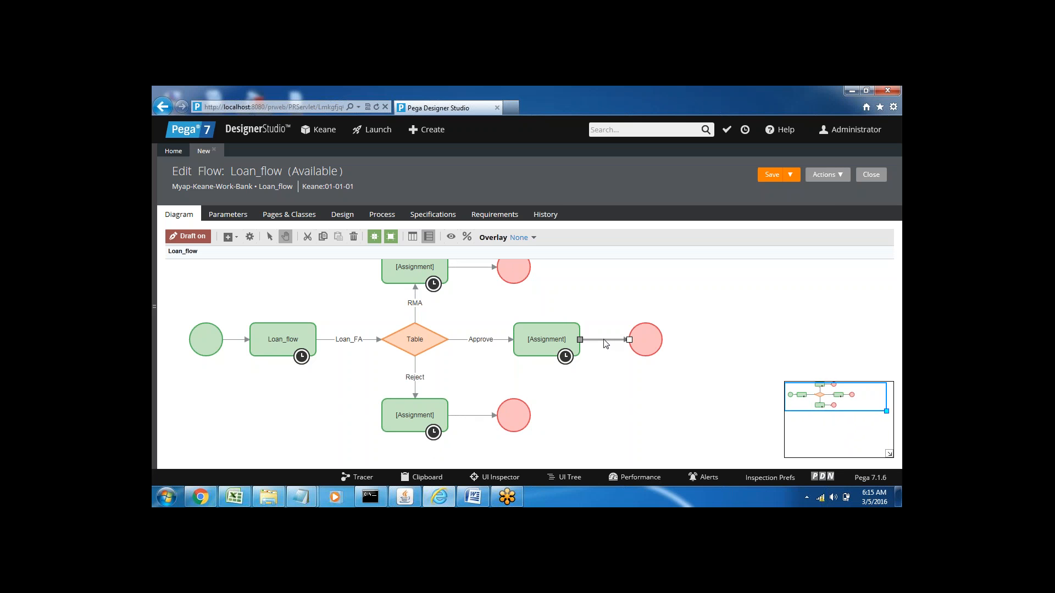
pyautogui.click(605, 345)
pyautogui.moveTo(868, 400); pyautogui.dragTo(870, 398)
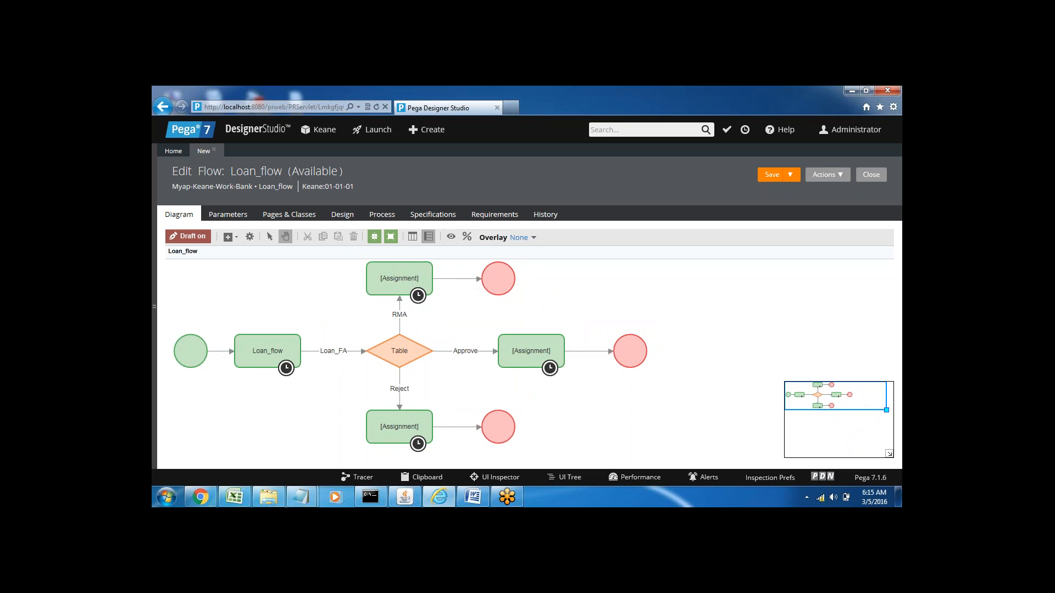
pyautogui.click(548, 367)
# Step: Create and open a new section labelled App_msg under the Bank class's User Interface rules
pyautogui.click(155, 305)
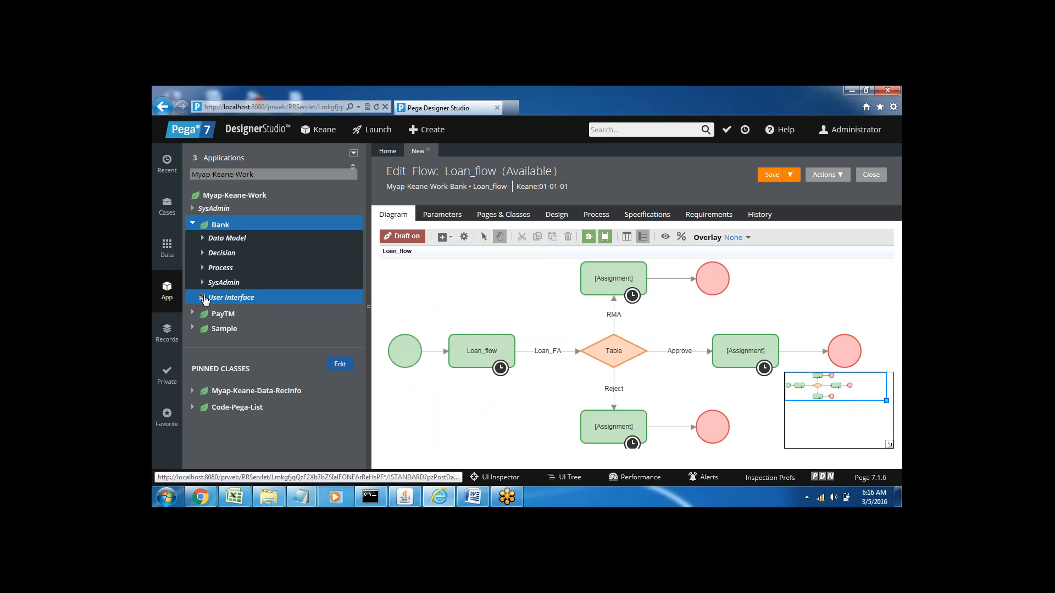
pyautogui.click(203, 298)
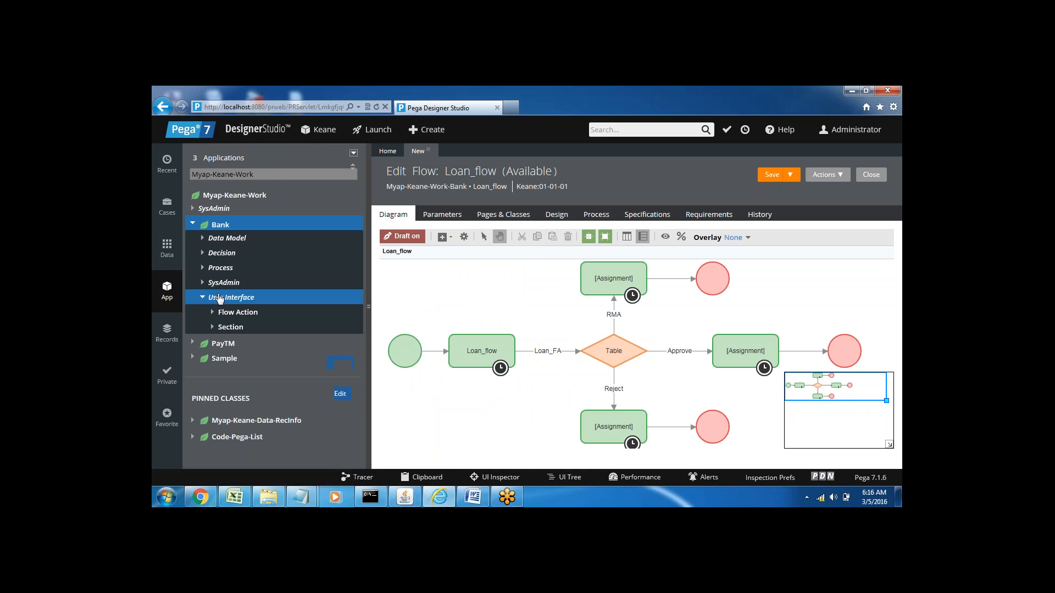
pyautogui.rightClick(231, 333)
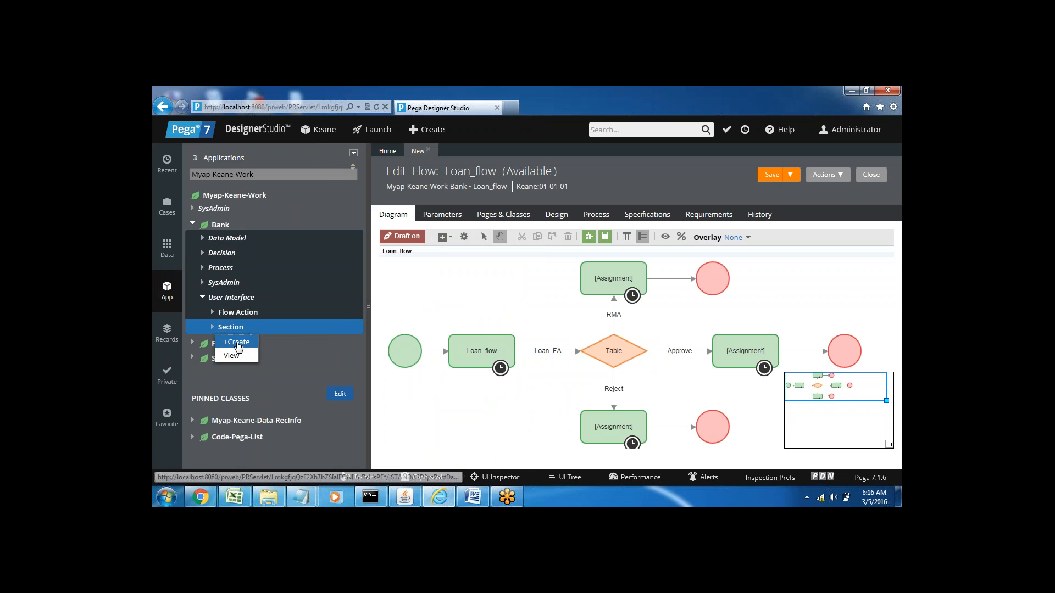
pyautogui.click(241, 342)
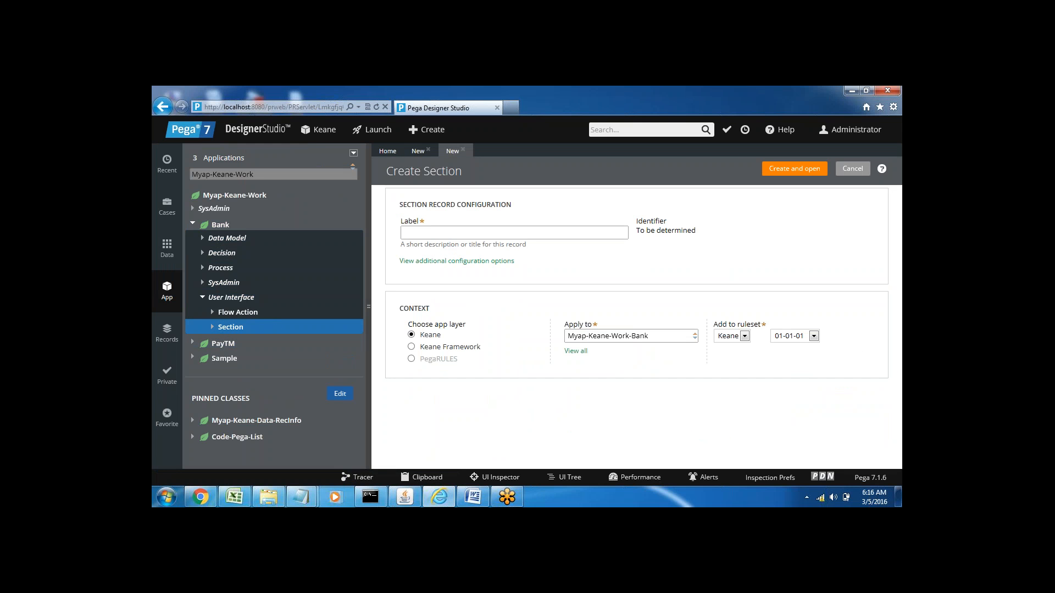
pyautogui.write('App_')
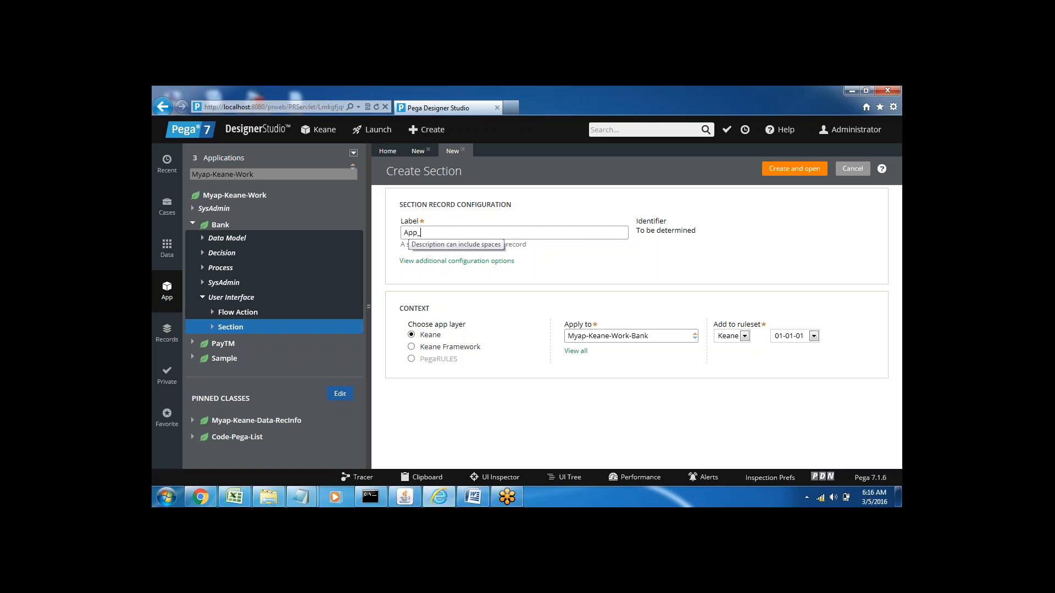
pyautogui.write('msg')
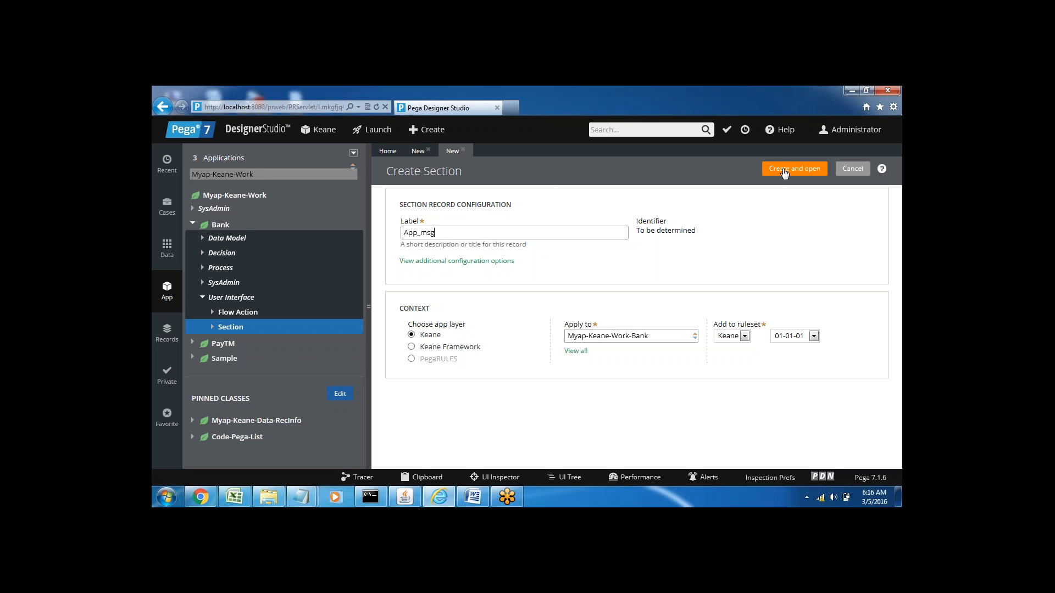
pyautogui.click(786, 173)
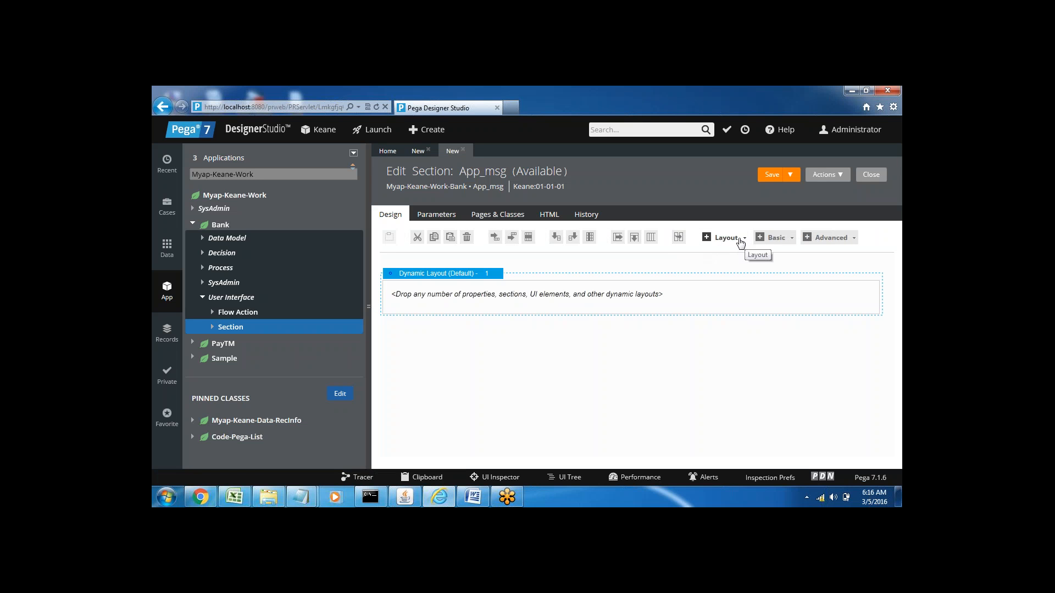
# Step: Add a Smart Layout of type Single below the default dynamic layout in the App_msg section
pyautogui.click(740, 241)
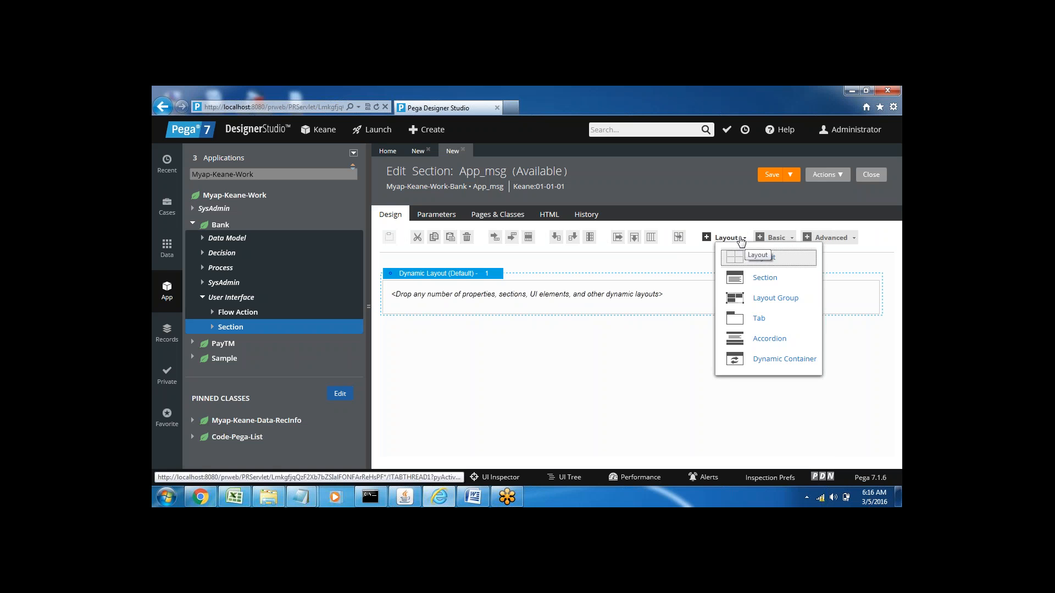
pyautogui.moveTo(735, 261); pyautogui.dragTo(644, 332)
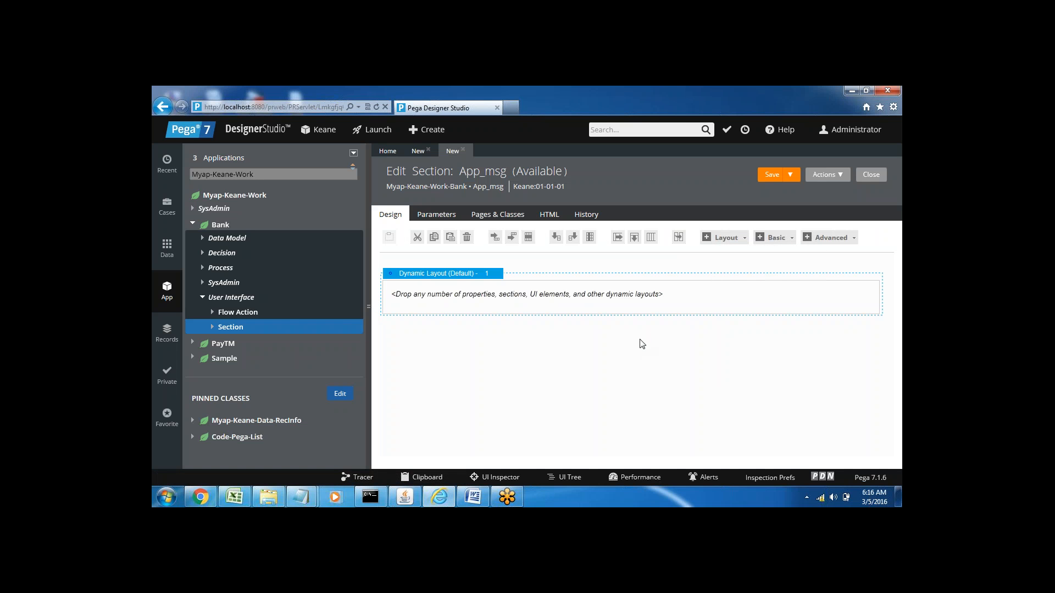
pyautogui.click(470, 304)
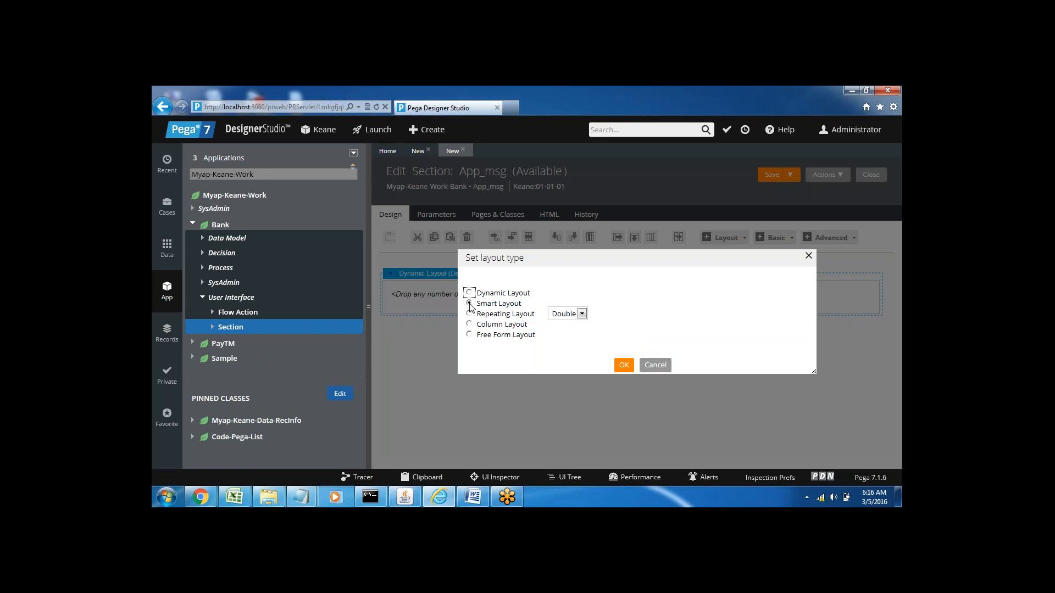
pyautogui.click(582, 314)
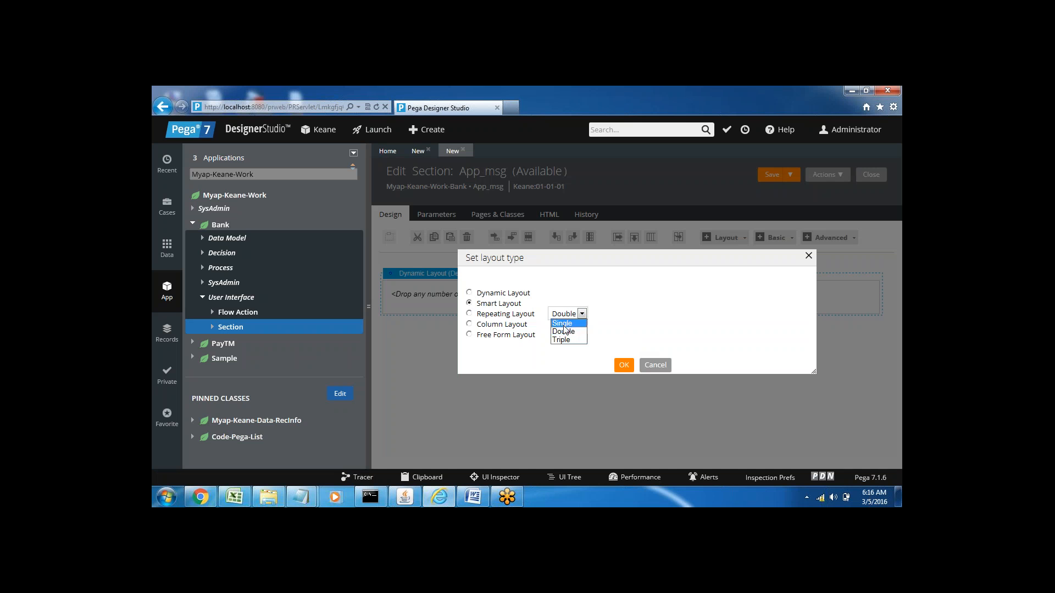
pyautogui.click(561, 323)
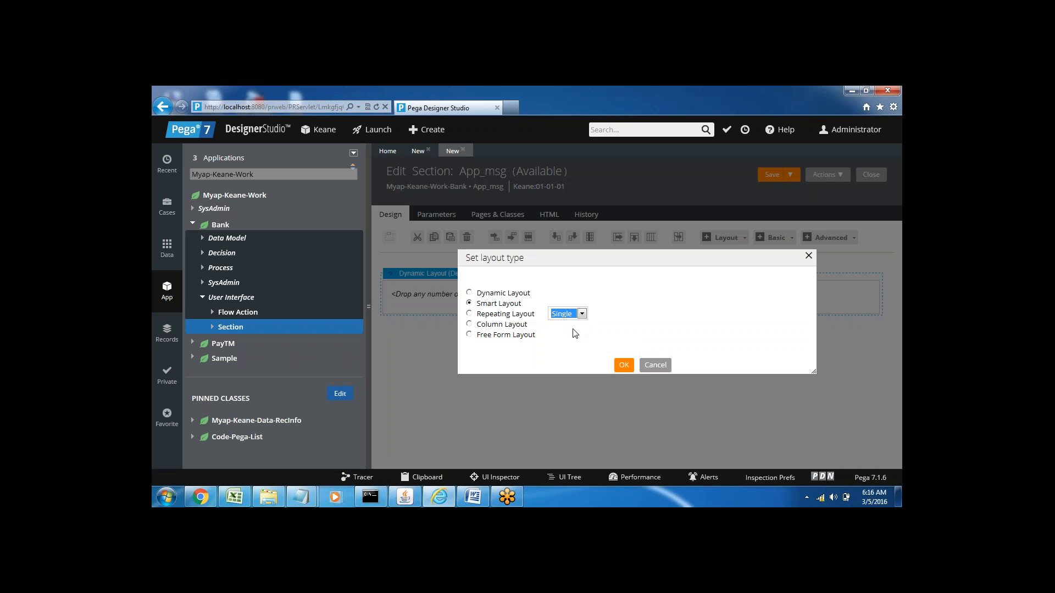
pyautogui.click(622, 367)
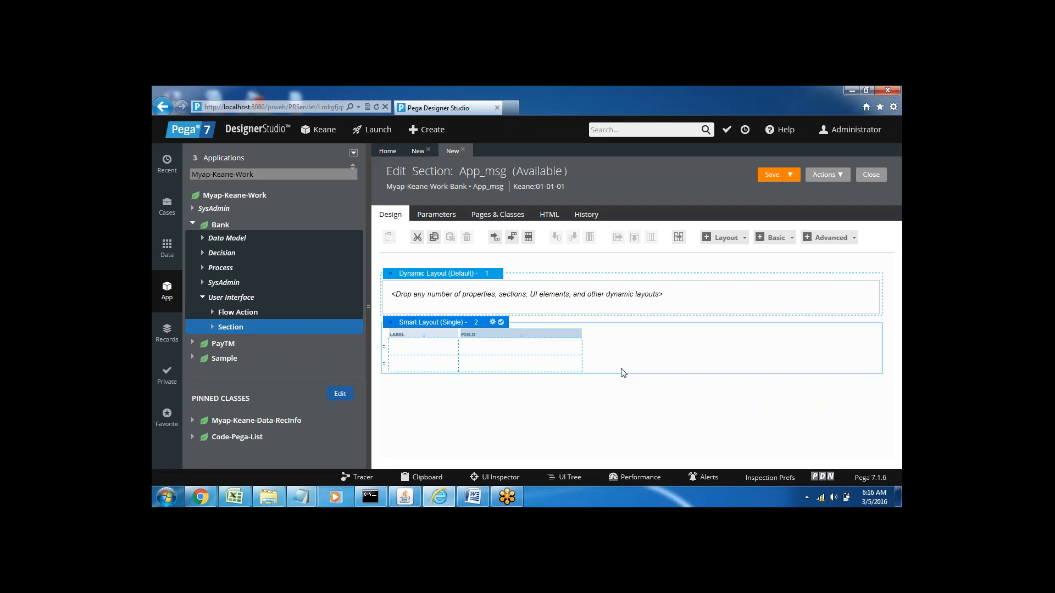
pyautogui.click(511, 363)
pyautogui.click(561, 320)
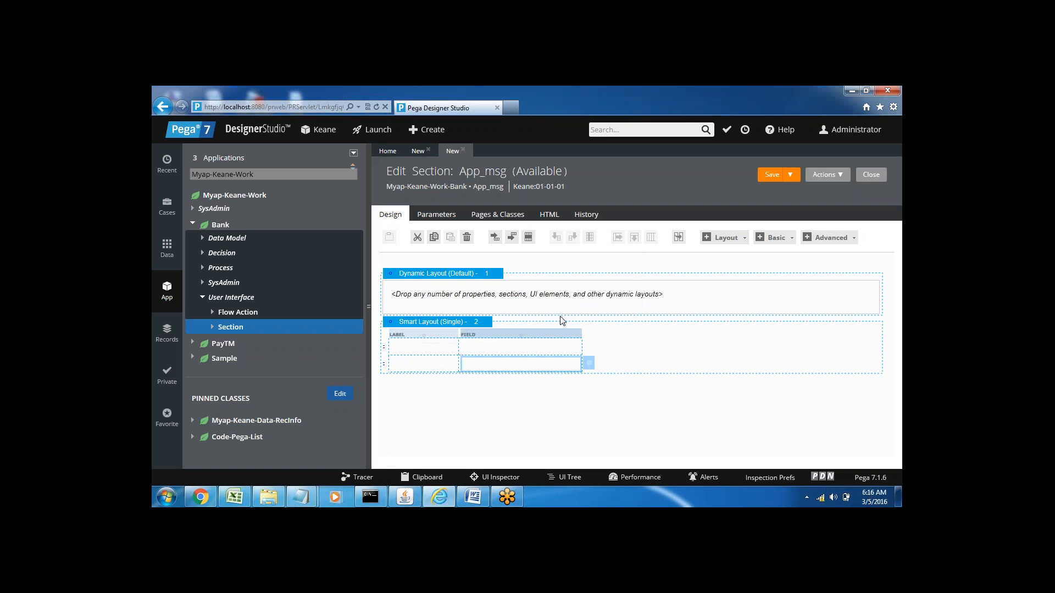
pyautogui.click(455, 366)
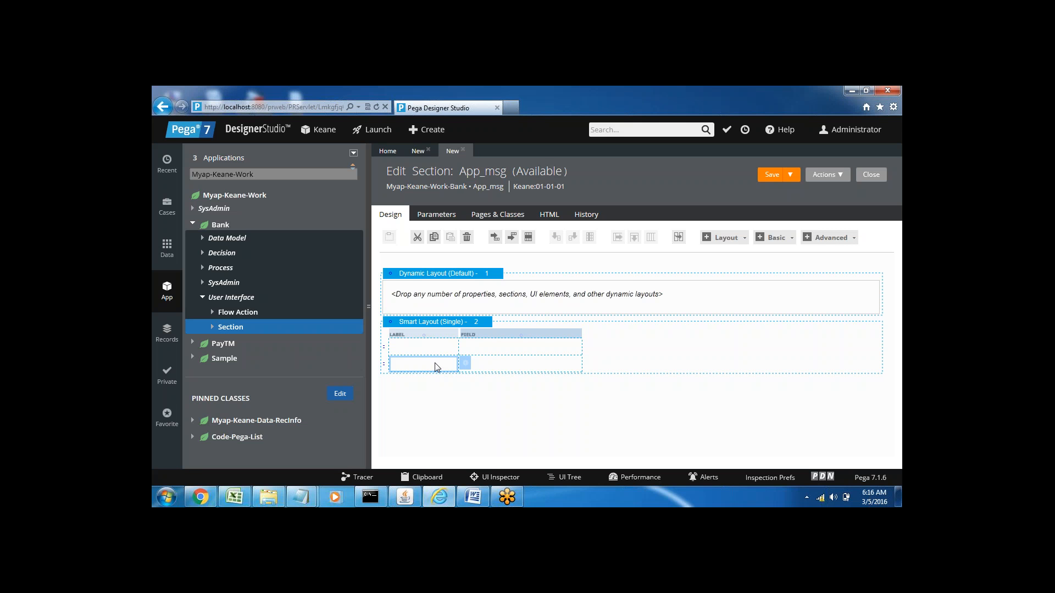
pyautogui.click(486, 367)
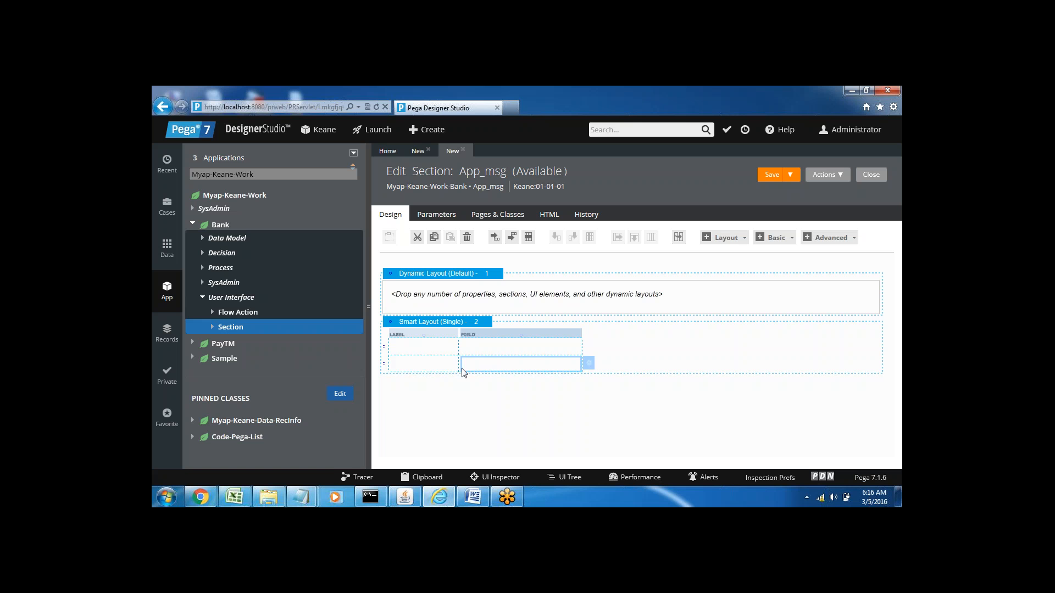
pyautogui.click(442, 362)
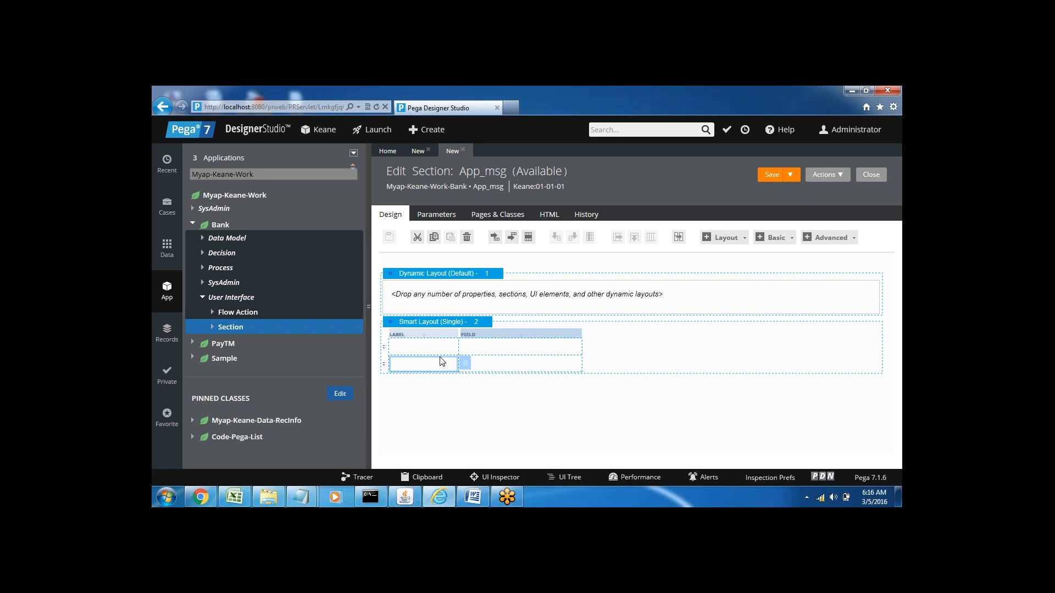
pyautogui.click(485, 351)
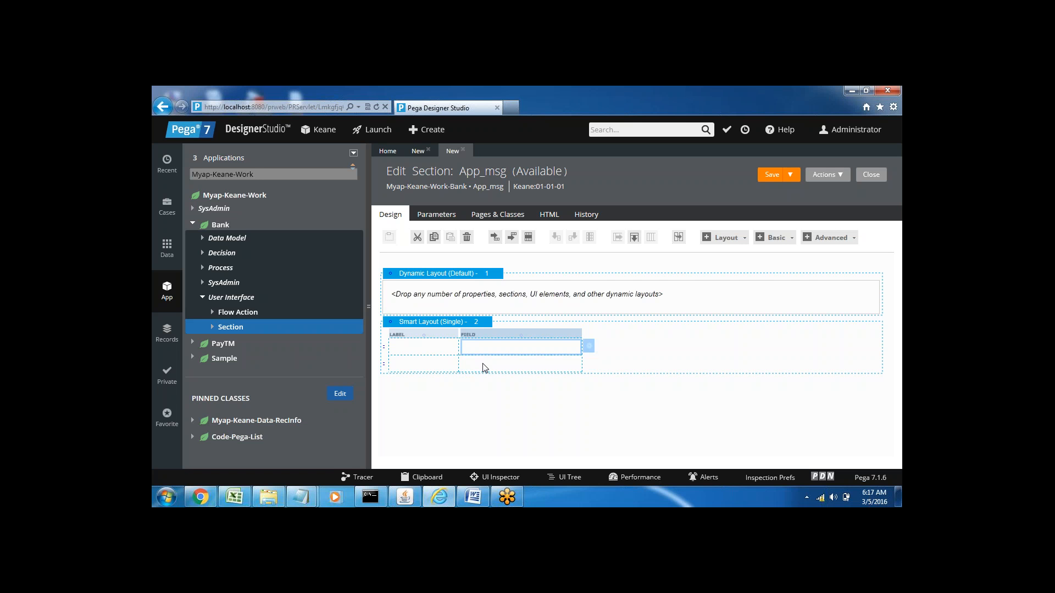
pyautogui.click(485, 368)
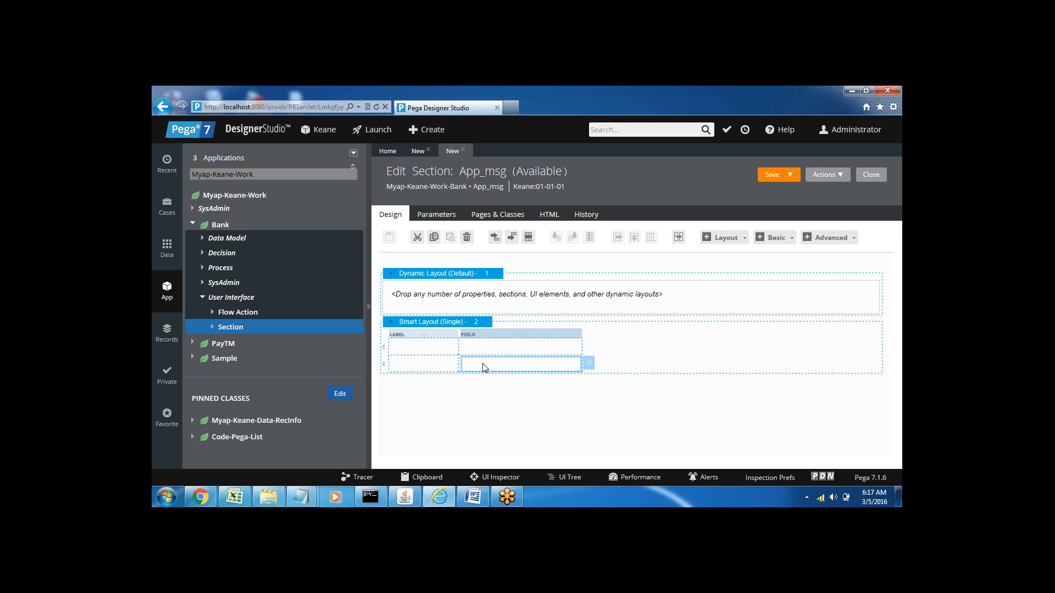
# Step: Enter the label text Loan Is Approved in the smart layout's second row and move it to that row's field cell
pyautogui.click(426, 363)
pyautogui.write('Loan ')
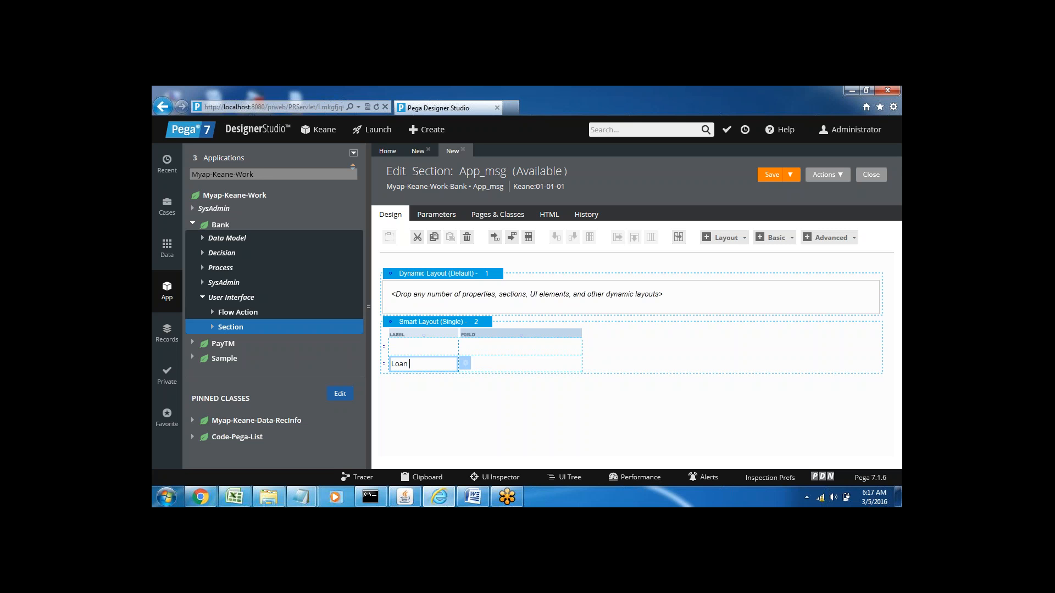
pyautogui.write('Is Approved')
pyautogui.click(506, 373)
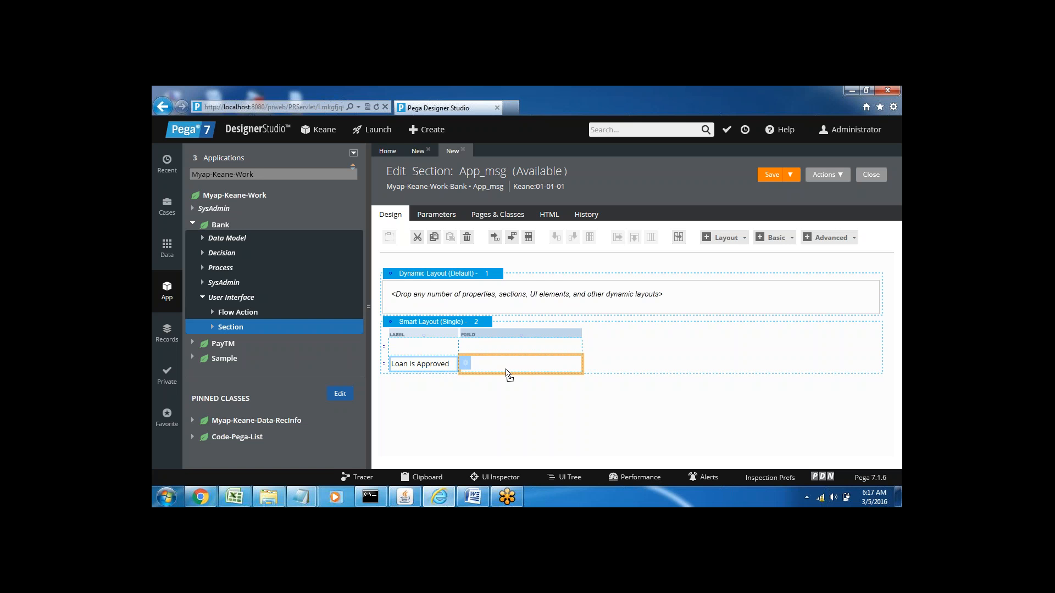
pyautogui.moveTo(506, 373); pyautogui.dragTo(507, 373)
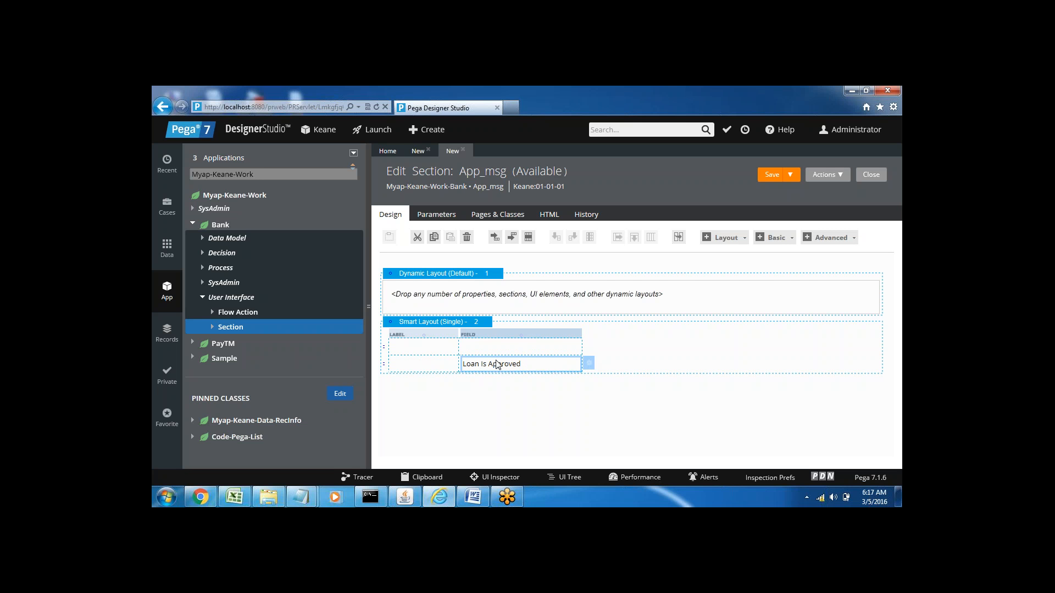
# Step: In the Loan Is Approved cell's inline style, set the font family to Verdana and the font size to 14
pyautogui.click(589, 365)
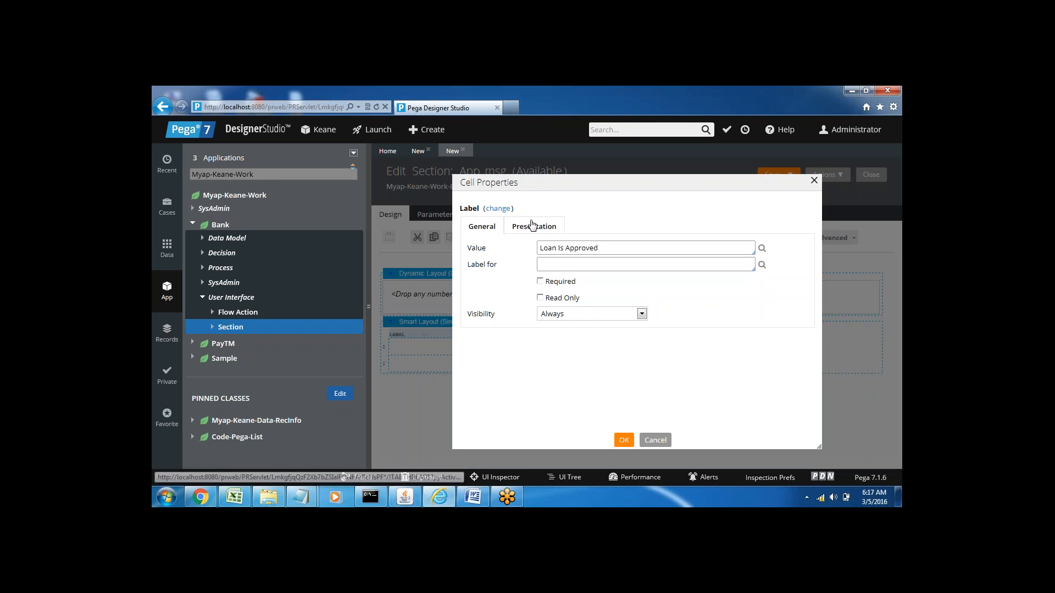
pyautogui.click(526, 230)
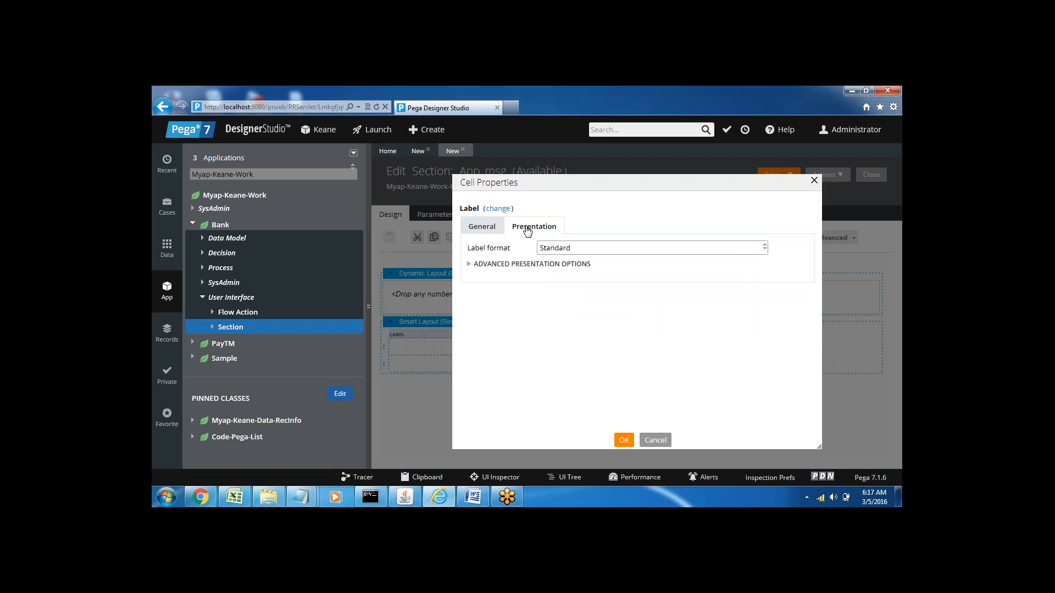
pyautogui.click(469, 267)
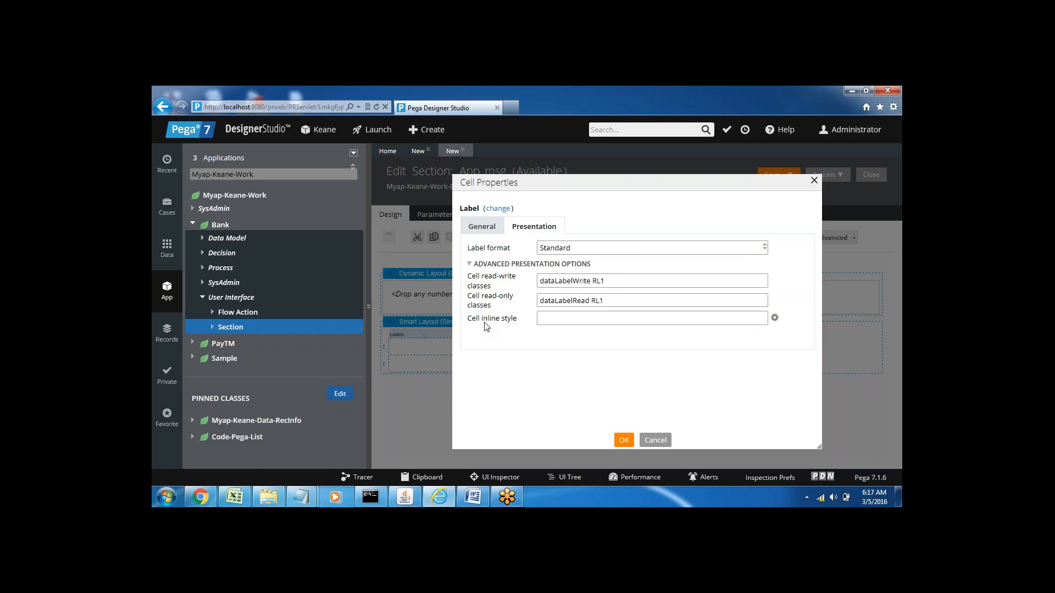
pyautogui.click(547, 323)
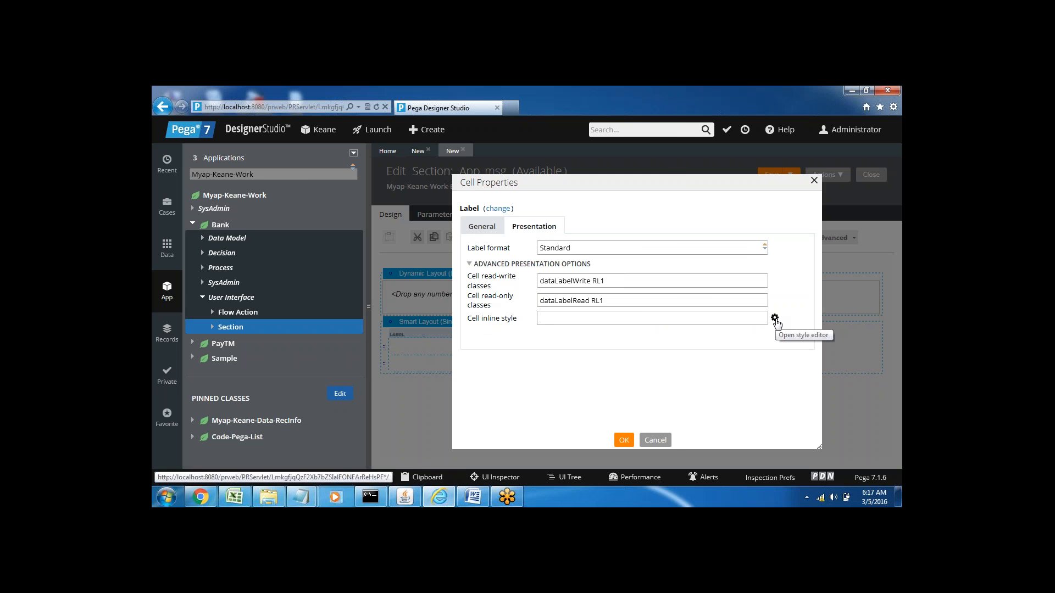
pyautogui.click(775, 317)
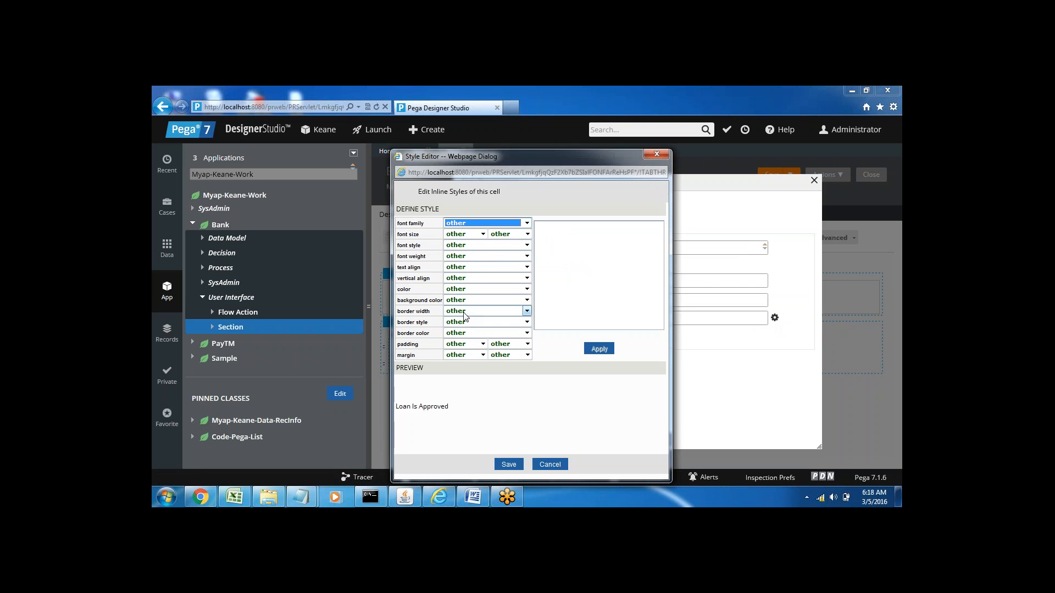
pyautogui.click(457, 226)
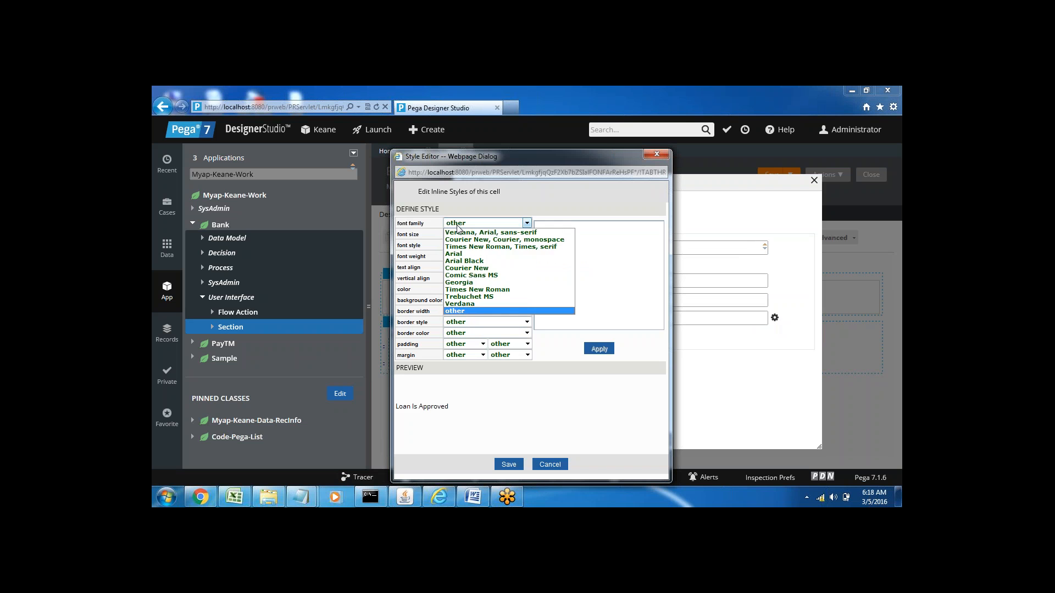
pyautogui.click(457, 304)
pyautogui.click(463, 236)
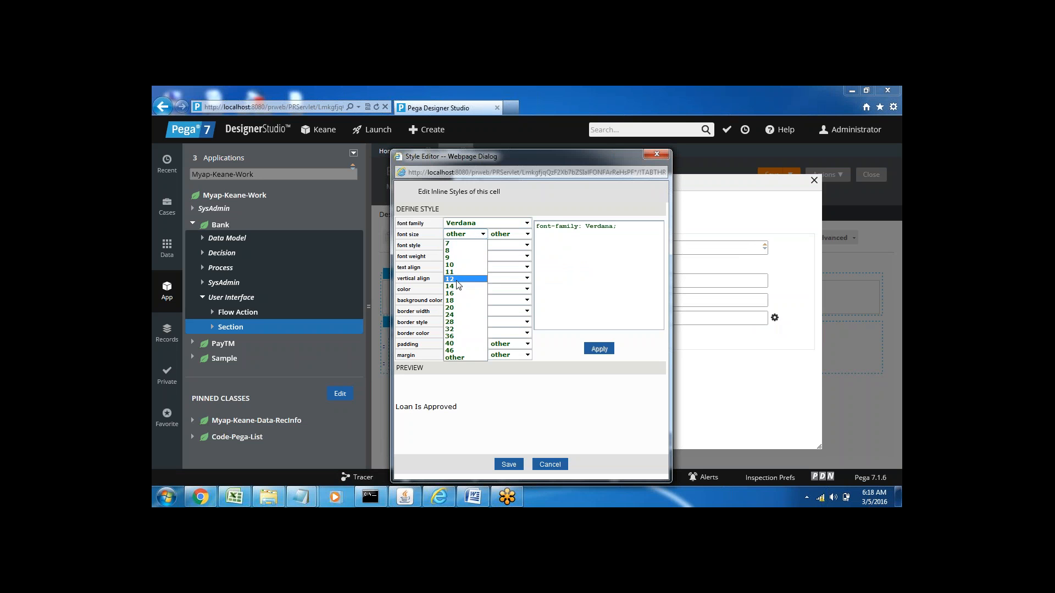
pyautogui.click(456, 286)
# Step: Make the cell's inline style bold and center-aligned, apply the cell properties and save the App_msg section
pyautogui.click(464, 257)
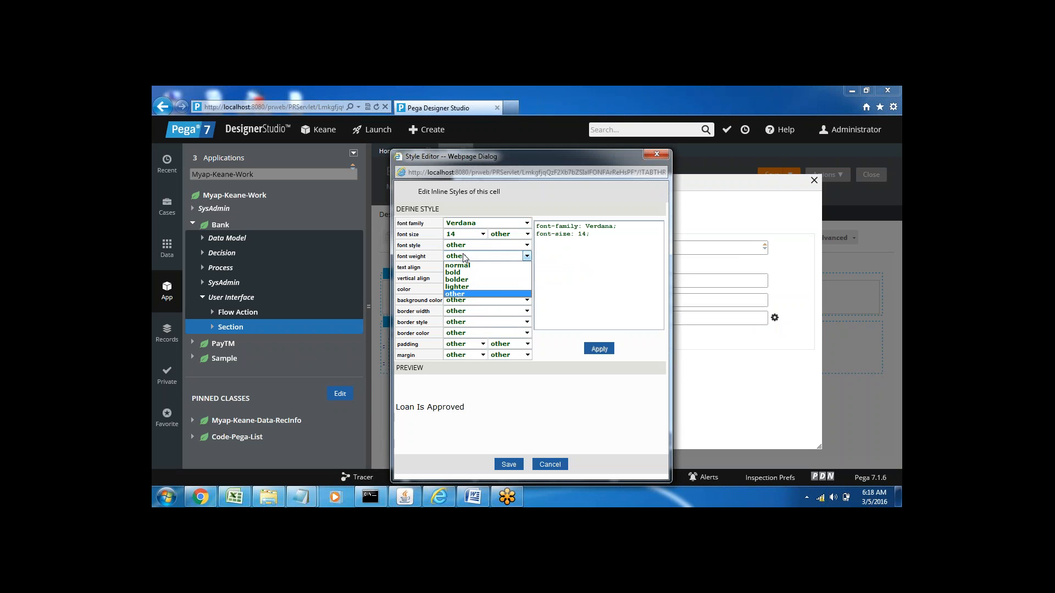
pyautogui.click(465, 278)
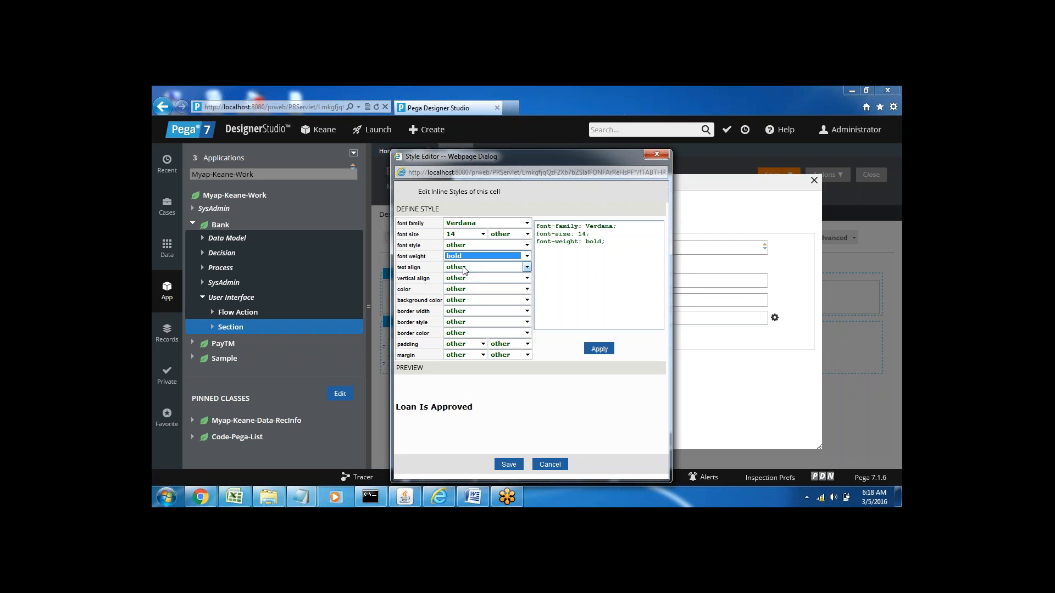
pyautogui.click(465, 267)
pyautogui.click(463, 291)
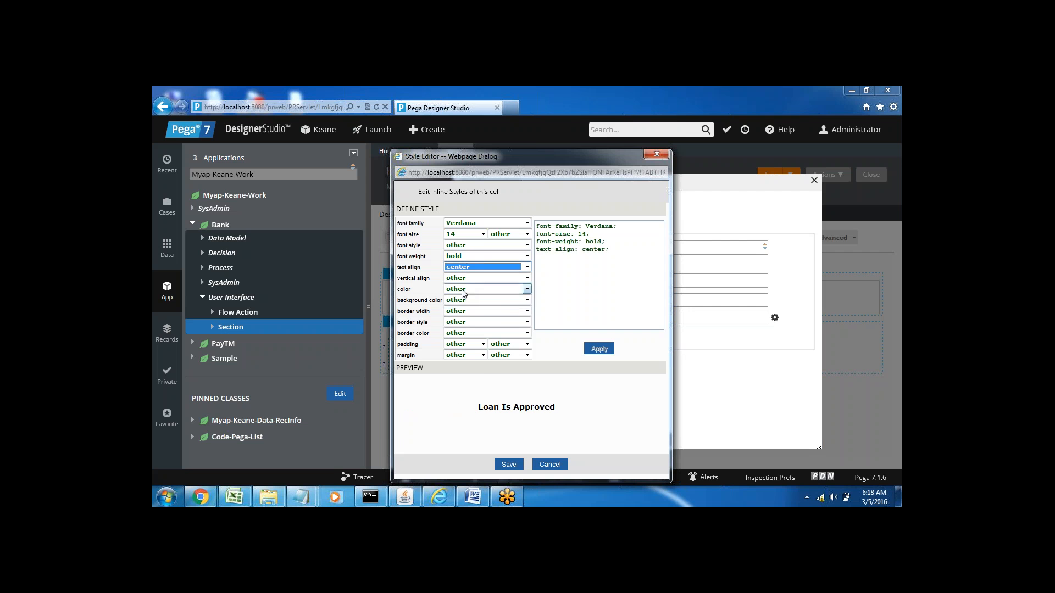
pyautogui.click(507, 465)
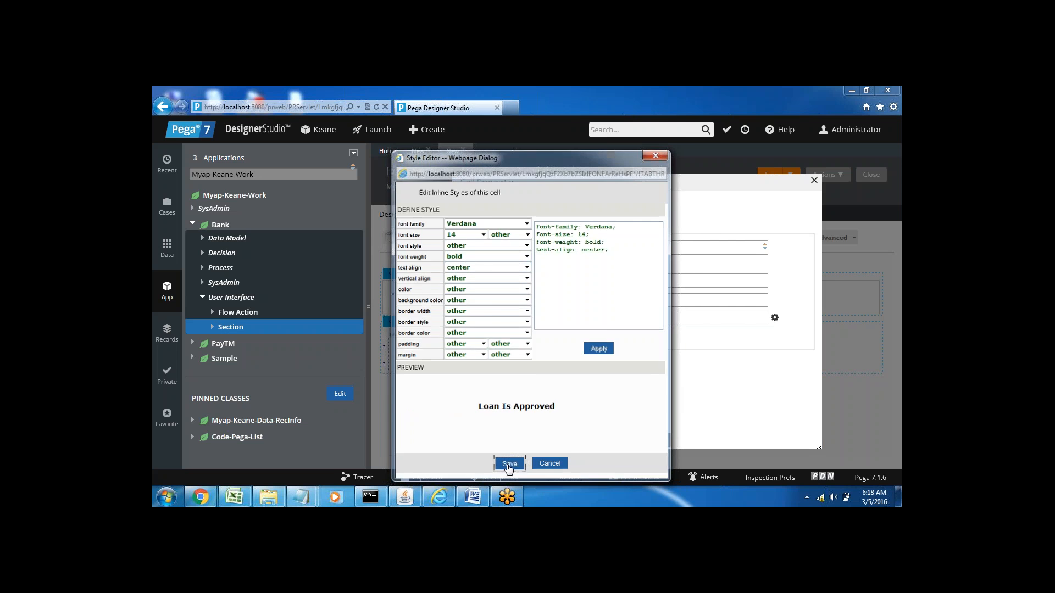
pyautogui.click(625, 442)
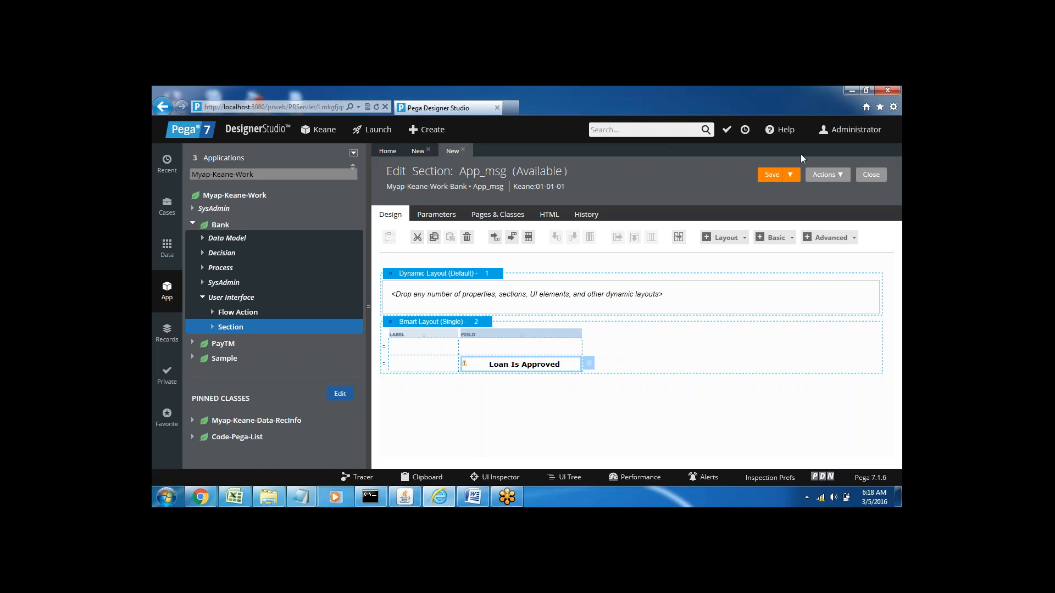
pyautogui.click(766, 177)
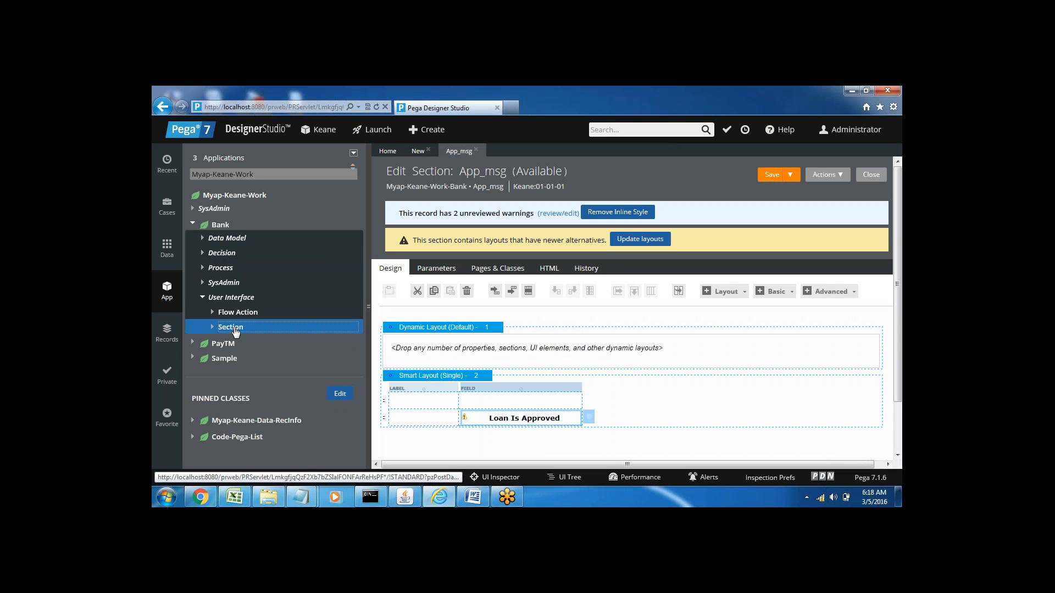
# Step: Create and open a new section labelled Rej_Msg under the Bank class's User Interface rules
pyautogui.rightClick(235, 329)
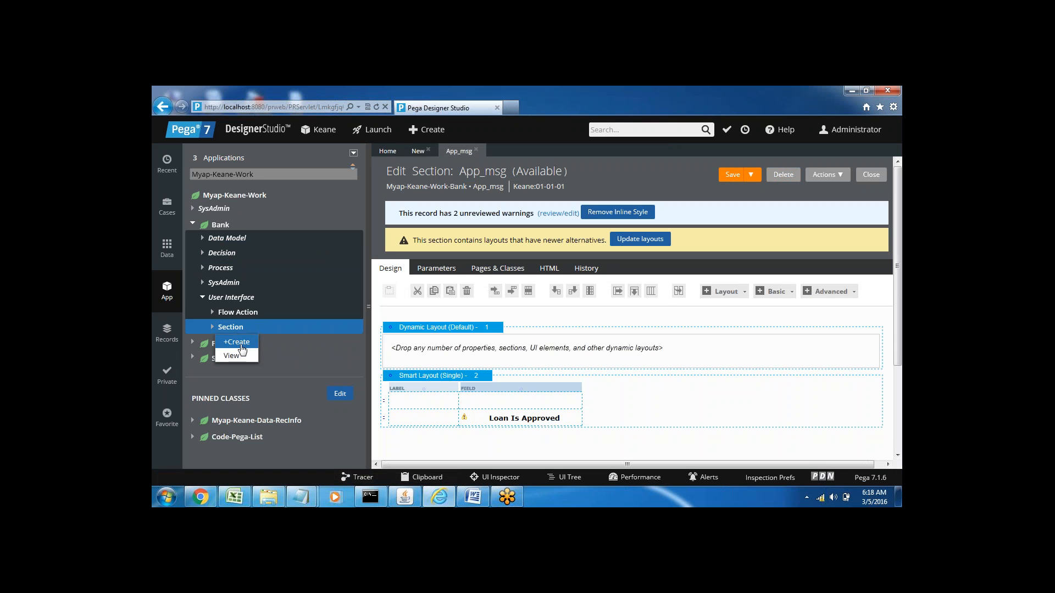
pyautogui.click(241, 344)
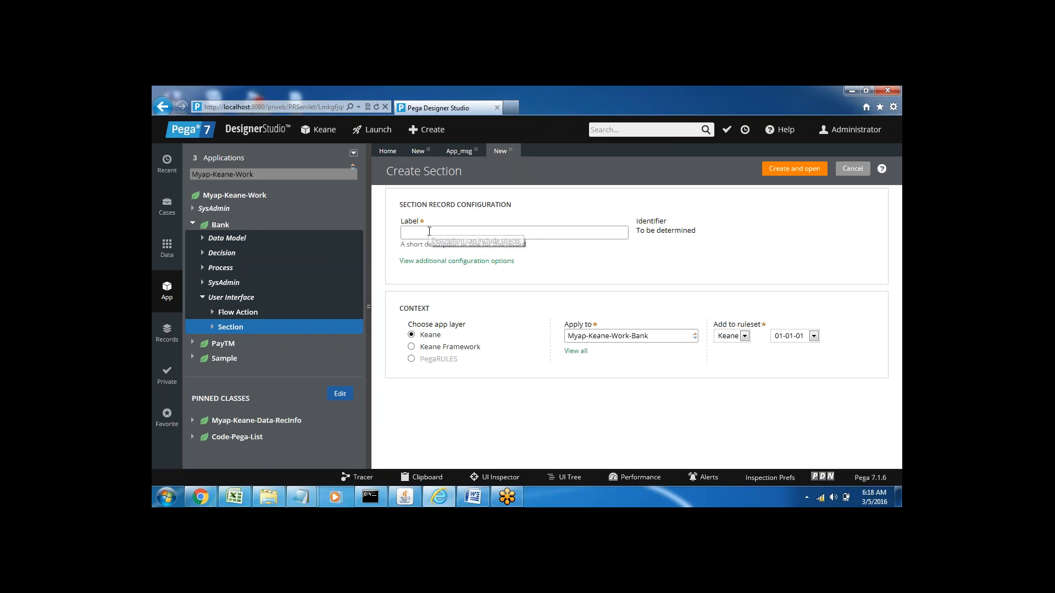
pyautogui.write('Rej_Msg')
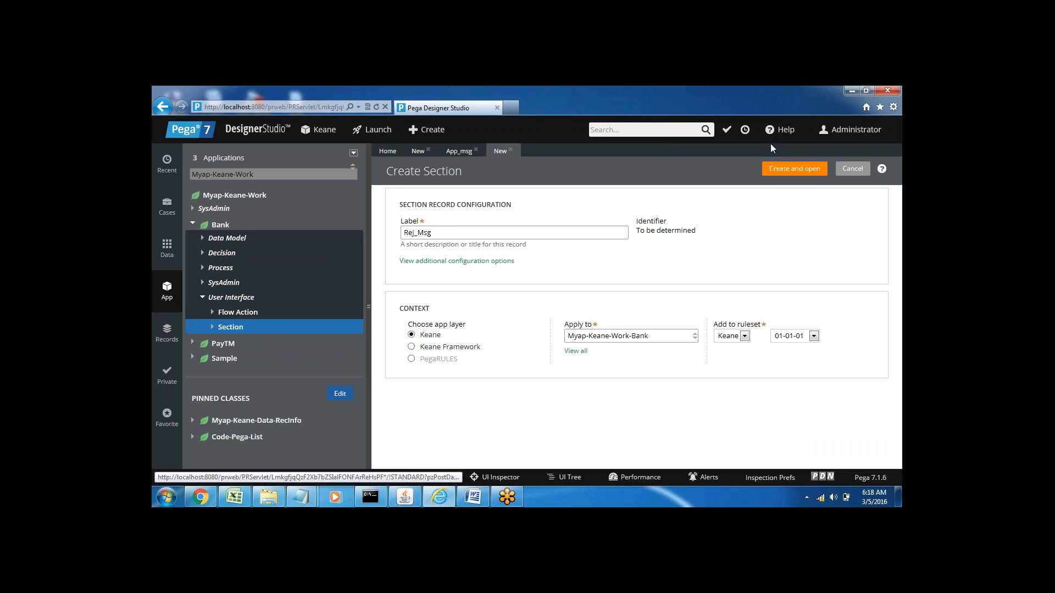
pyautogui.click(782, 177)
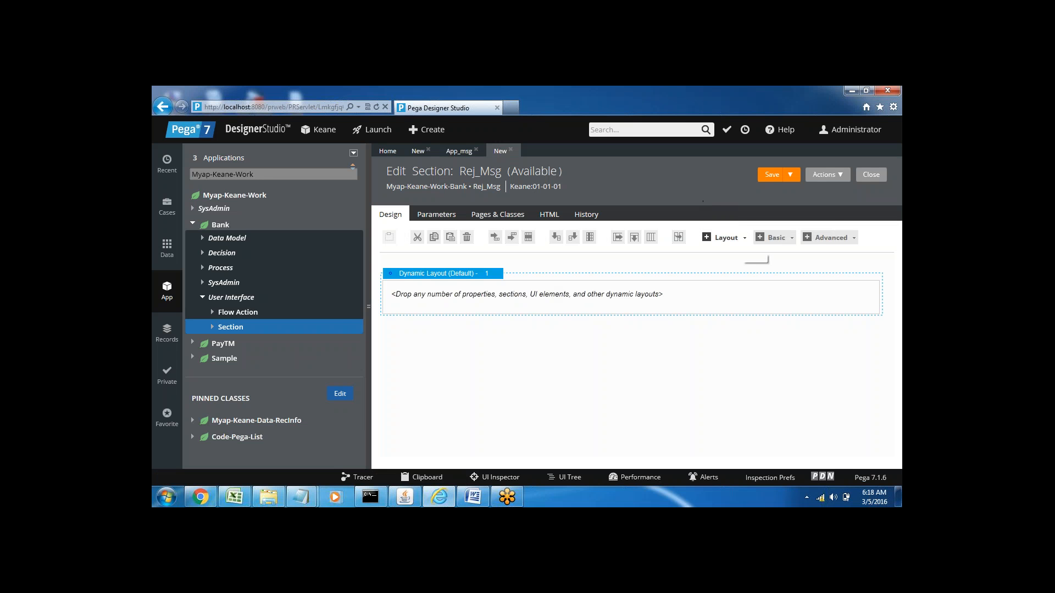
# Step: Add a Free Form Layout below the default dynamic layout in Rej_Msg and select the first cell of its second row
pyautogui.click(736, 237)
pyautogui.click(732, 261)
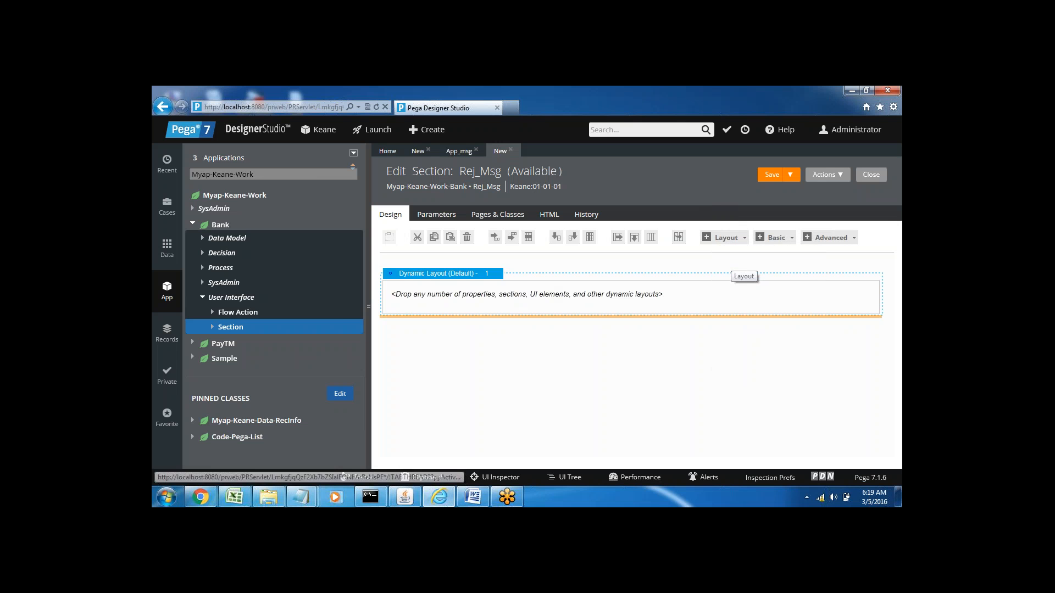
pyautogui.click(469, 335)
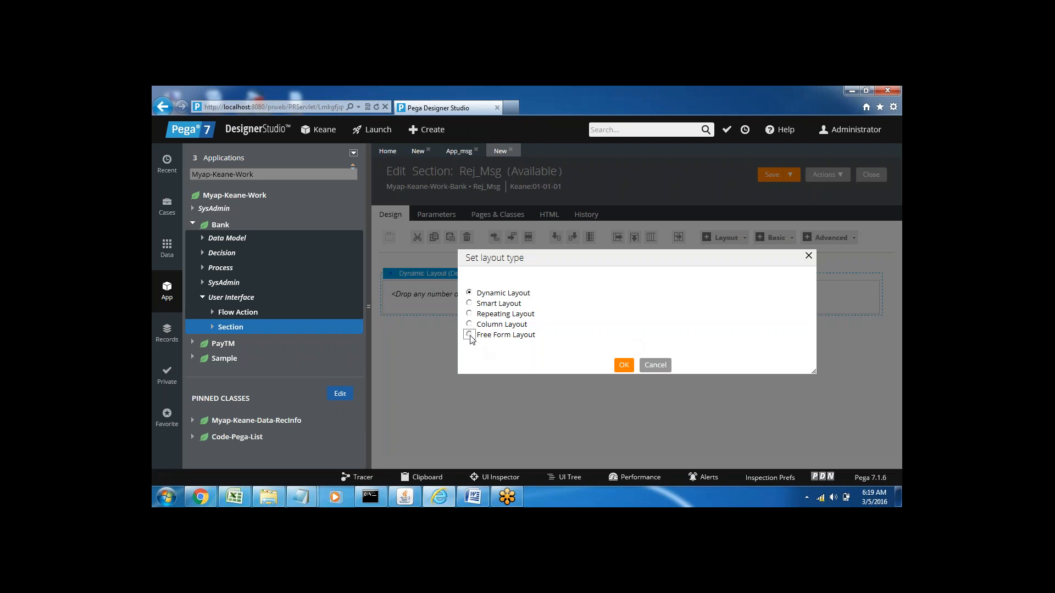
pyautogui.click(624, 366)
pyautogui.click(446, 356)
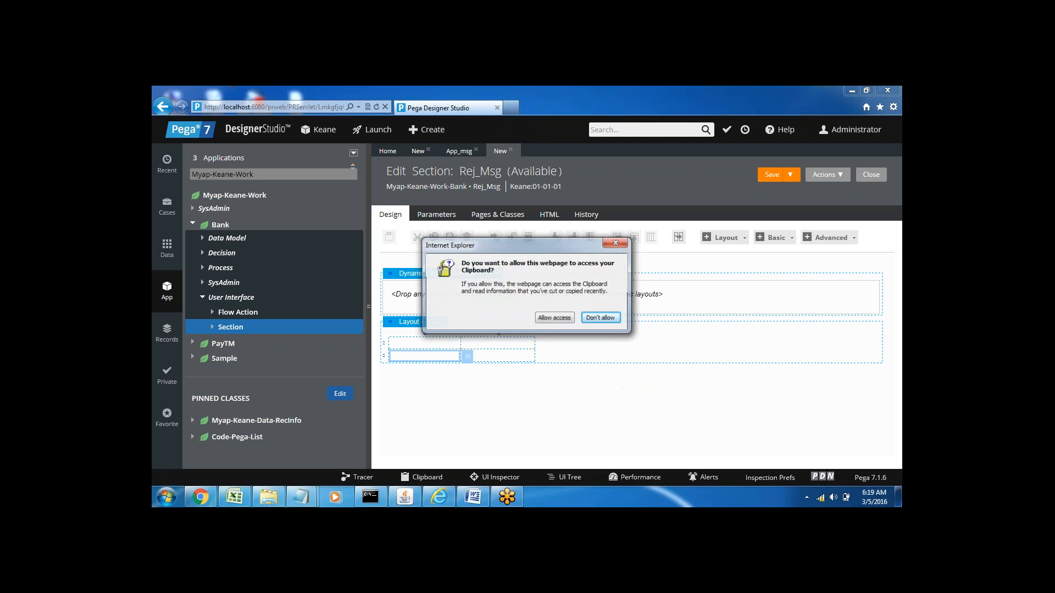
# Step: Enter Loan is Rejected in the second cell of the Free Form Layout's second row and widen its column to about 188
pyautogui.click(561, 320)
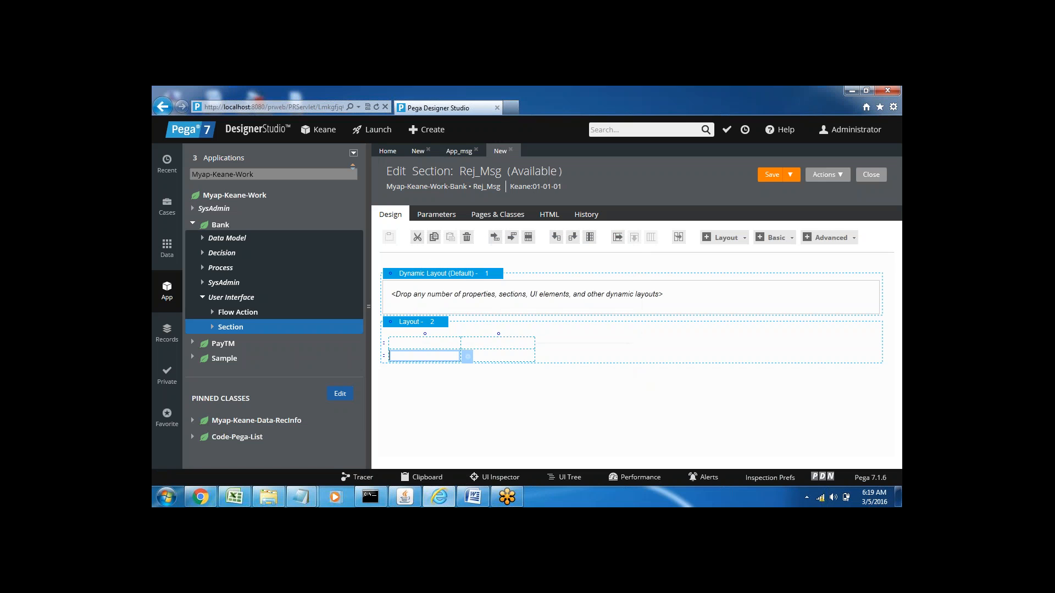
pyautogui.click(481, 357)
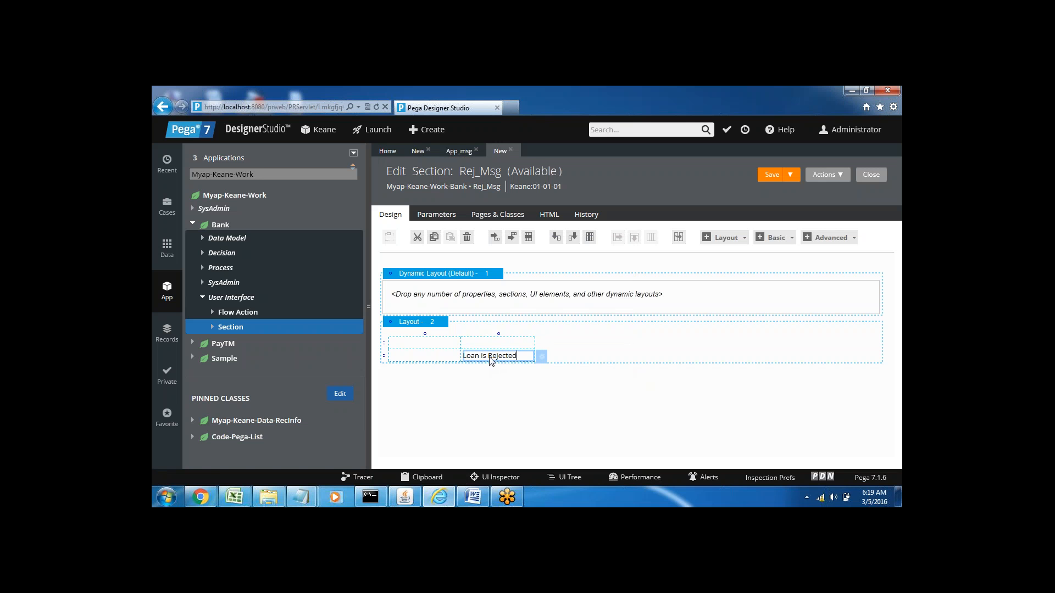
pyautogui.moveTo(542, 356); pyautogui.dragTo(567, 357)
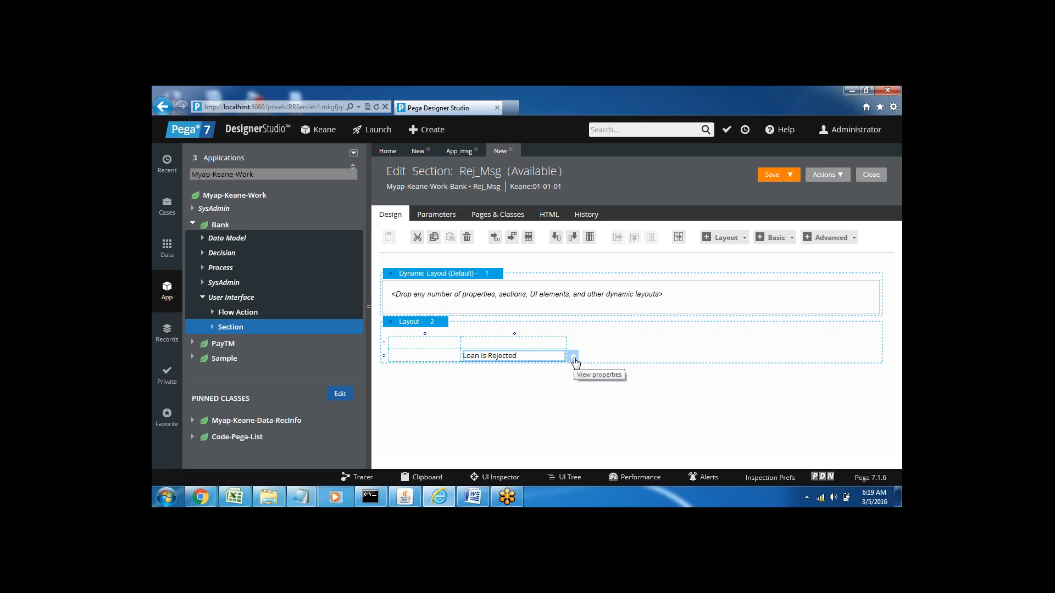
# Step: Open the inline style editor for the Loan is Rejected cell and set the font size to 14
pyautogui.click(574, 360)
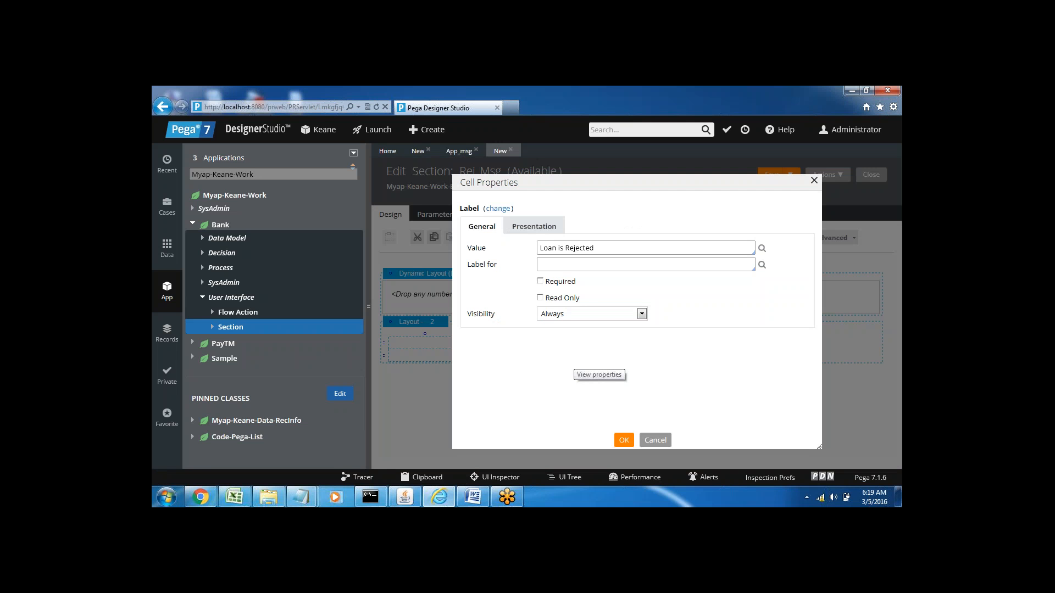
pyautogui.click(533, 229)
pyautogui.click(477, 282)
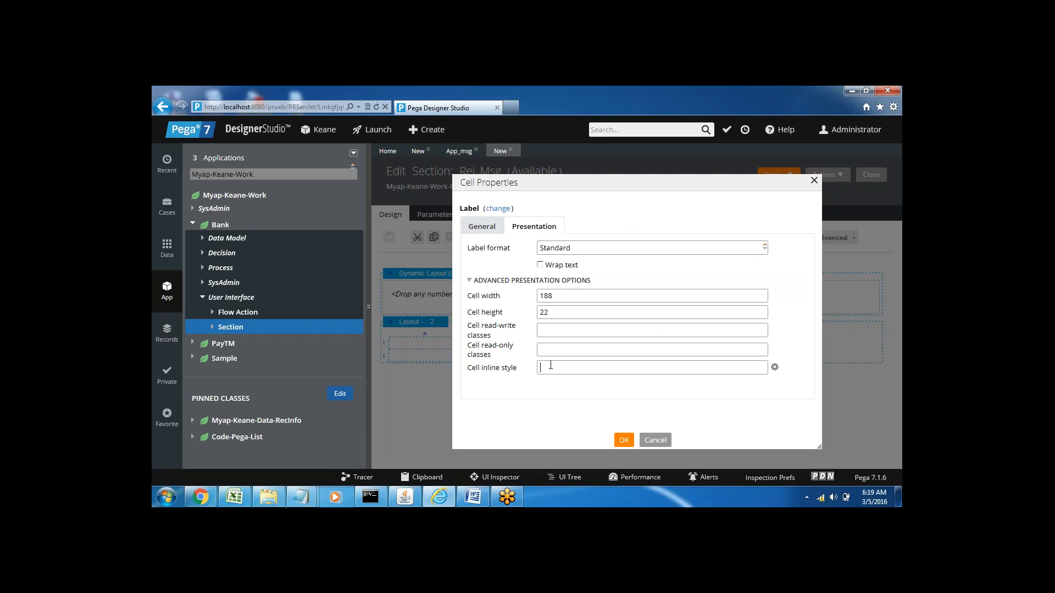
pyautogui.click(774, 367)
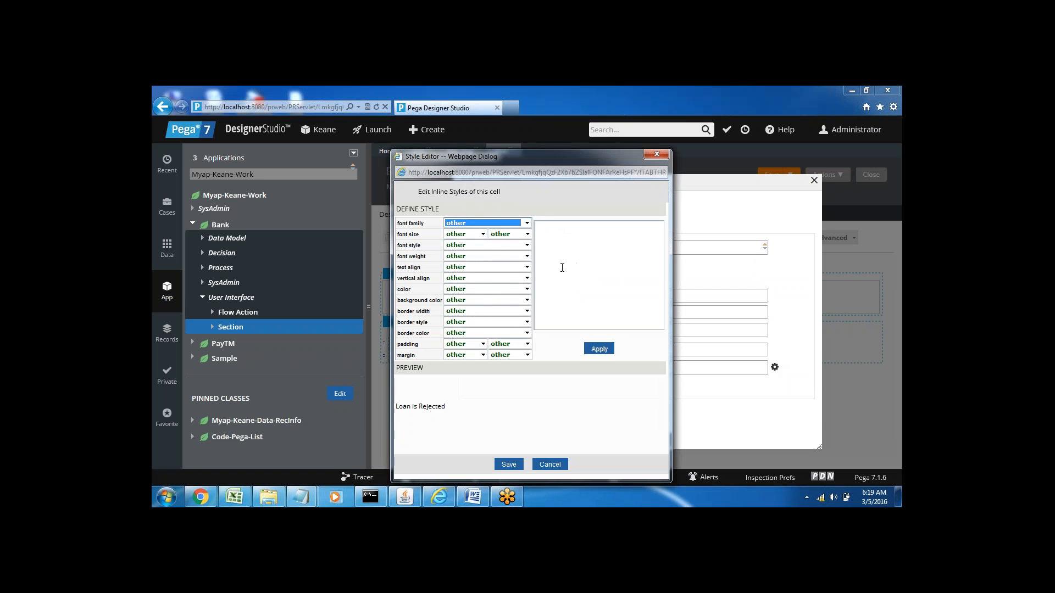
pyautogui.click(460, 234)
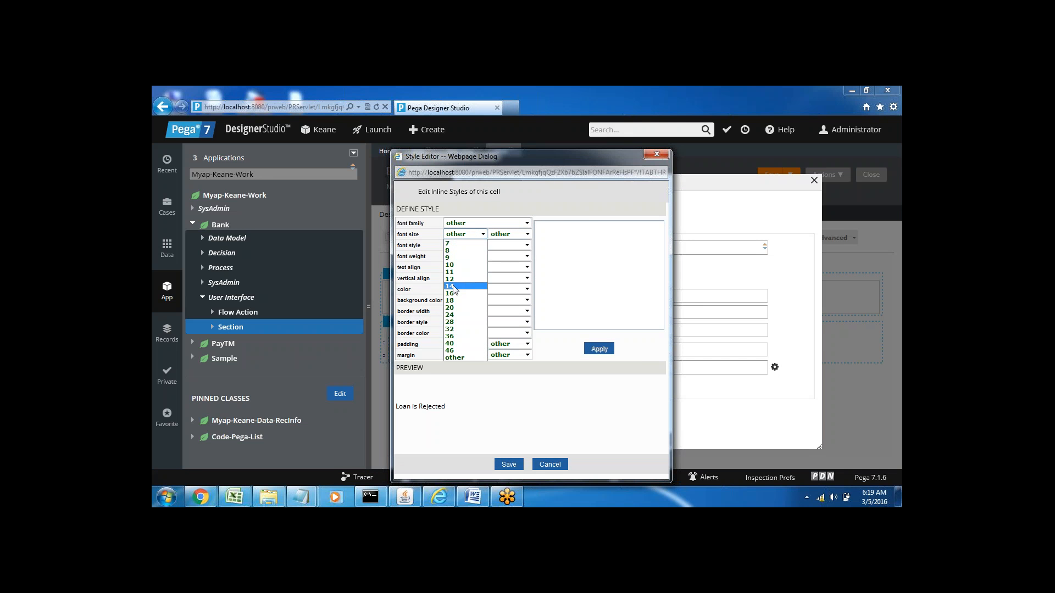
pyautogui.click(454, 287)
# Step: Make the Loan is Rejected cell's inline style center-aligned and bold, apply the cell properties and save the Rej_Msg section
pyautogui.click(464, 267)
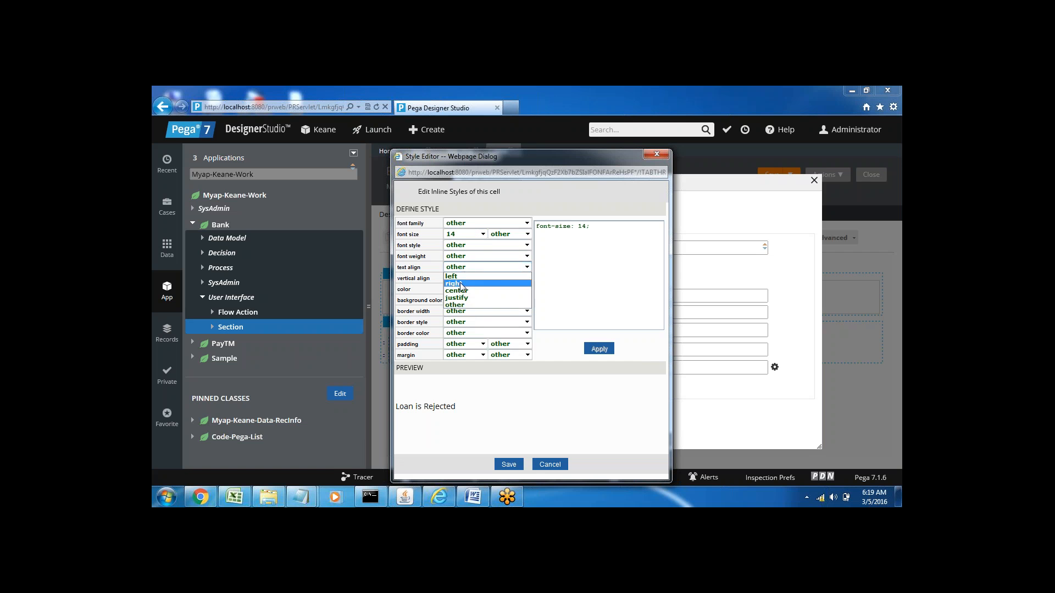
pyautogui.click(460, 291)
pyautogui.click(463, 256)
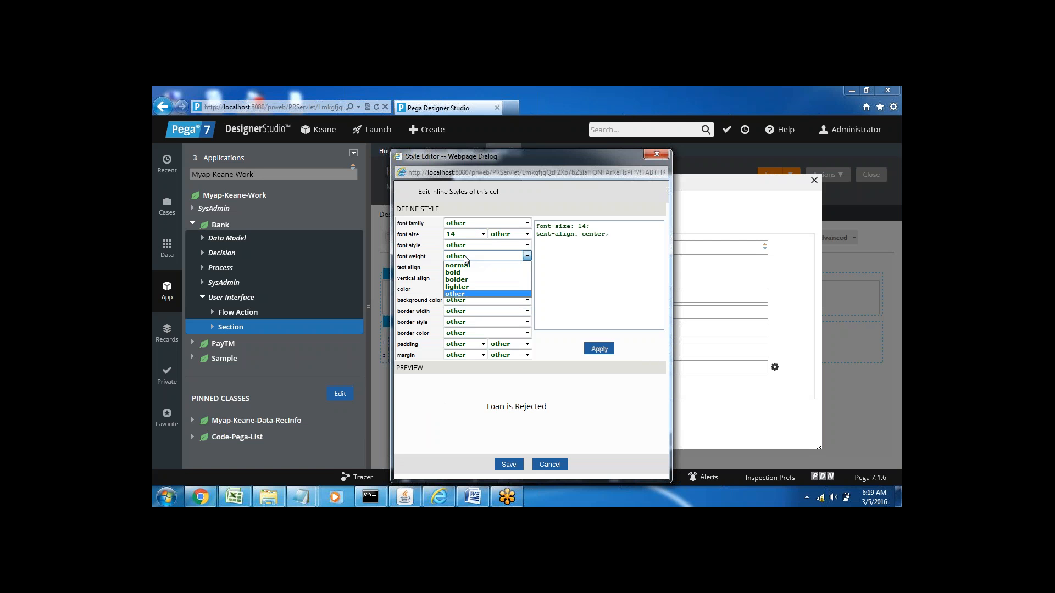
pyautogui.click(463, 273)
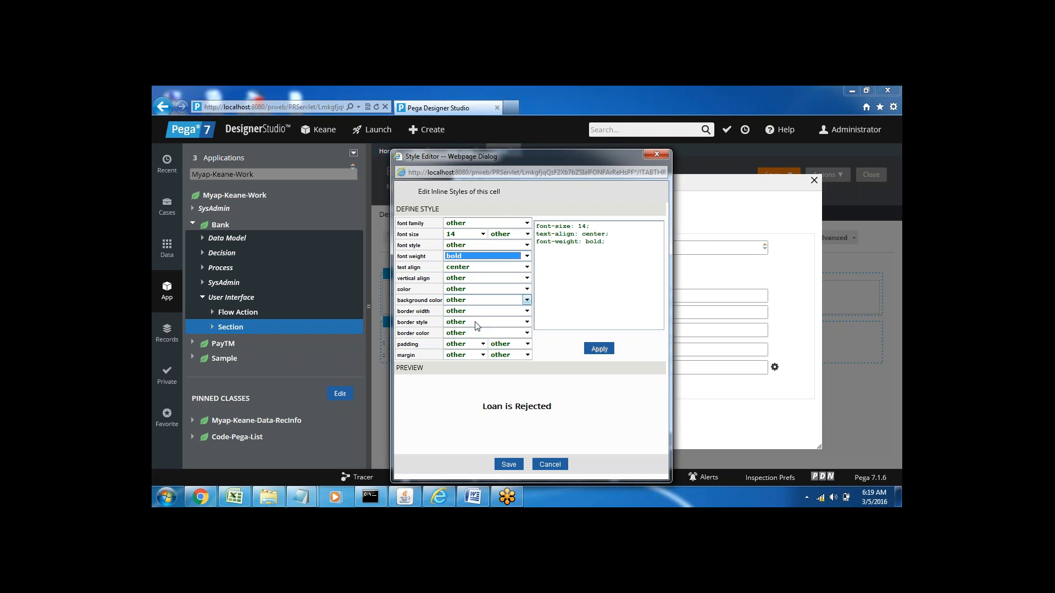
pyautogui.click(508, 464)
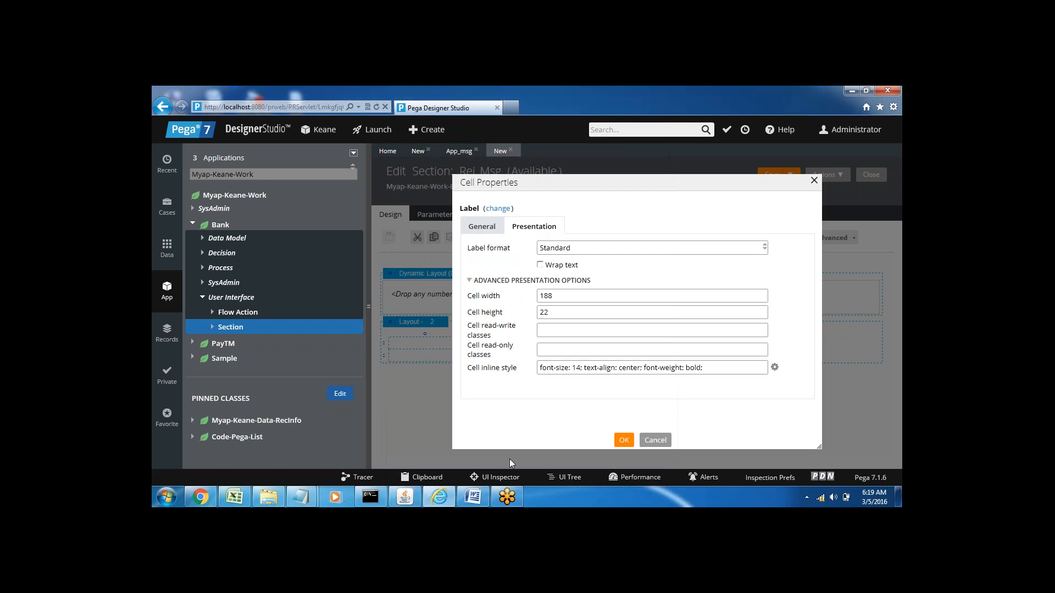
pyautogui.click(623, 440)
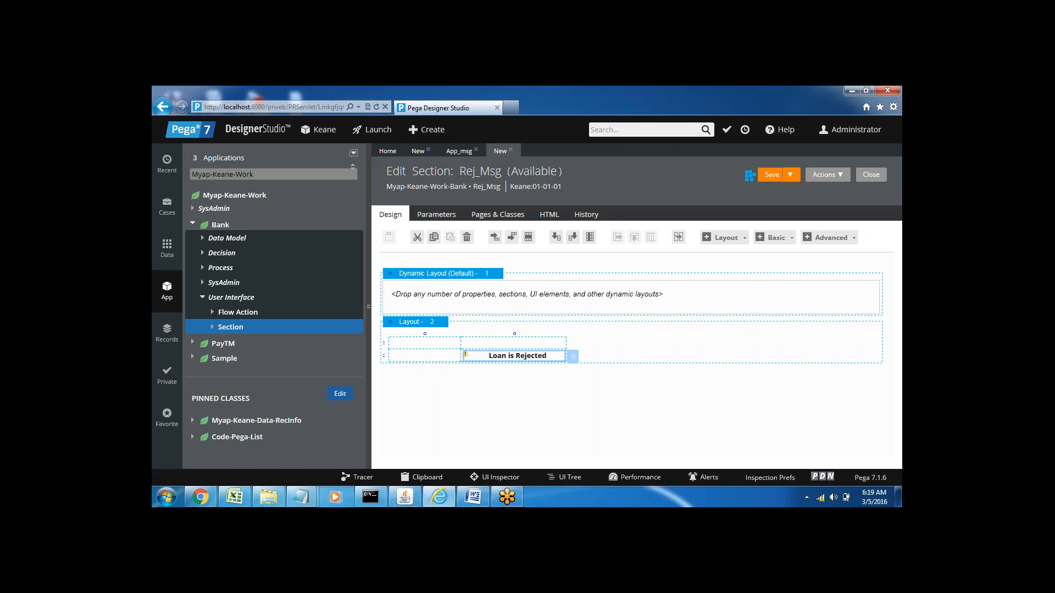
pyautogui.click(555, 237)
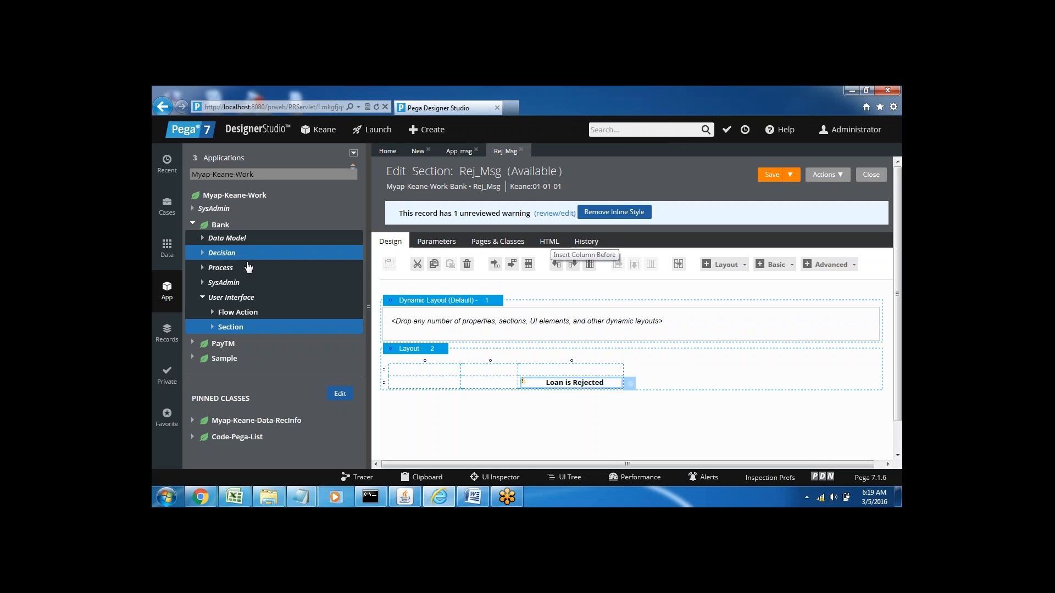
# Step: Create and open a new section labelled RMA_msg under the Bank class's User Interface rules
pyautogui.rightClick(231, 328)
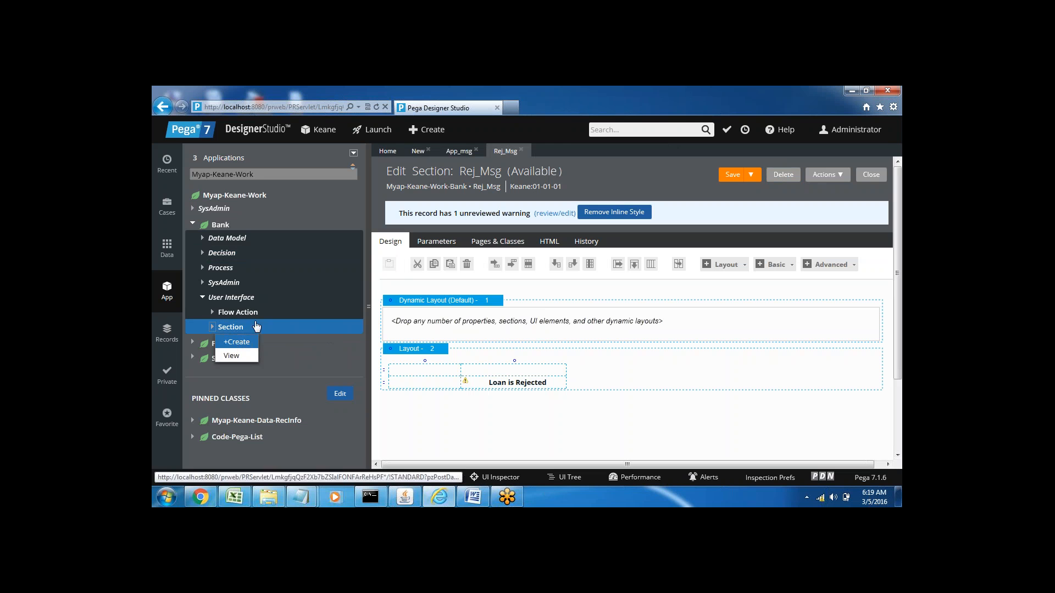
pyautogui.click(229, 342)
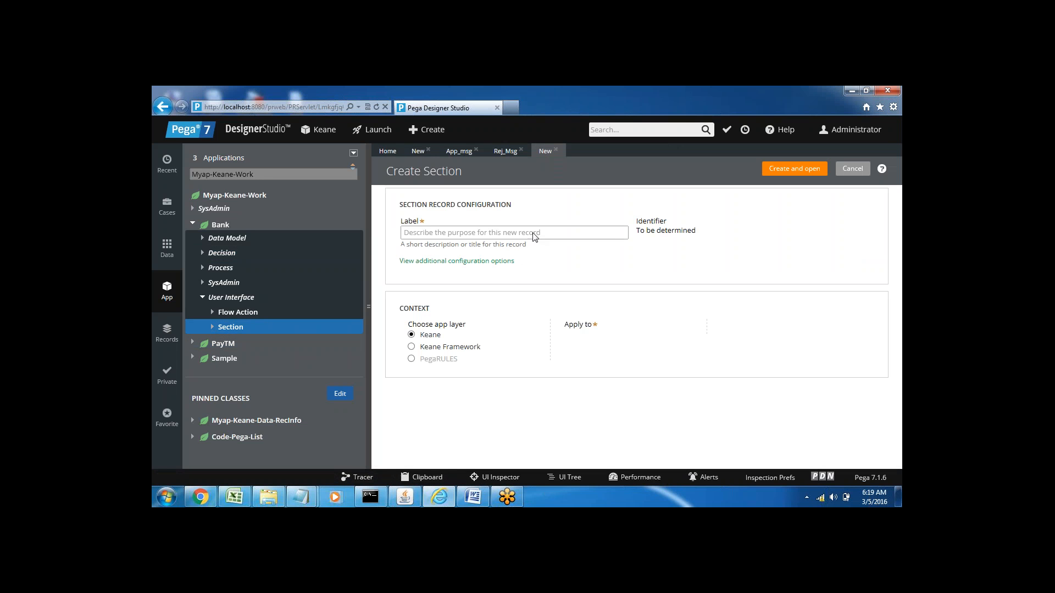
pyautogui.write('RMA_msg')
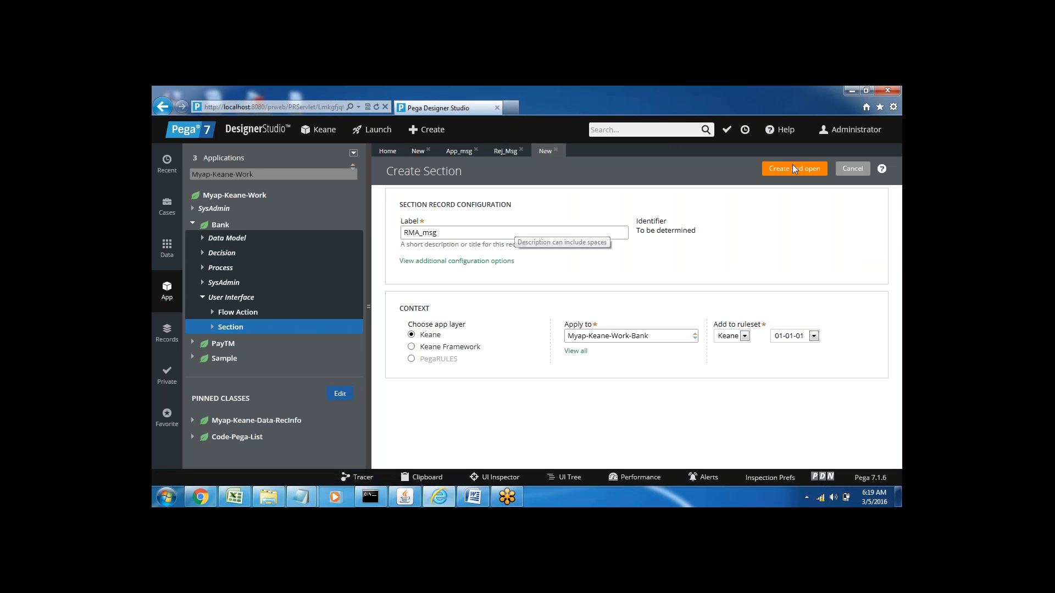
pyautogui.press('Tab')
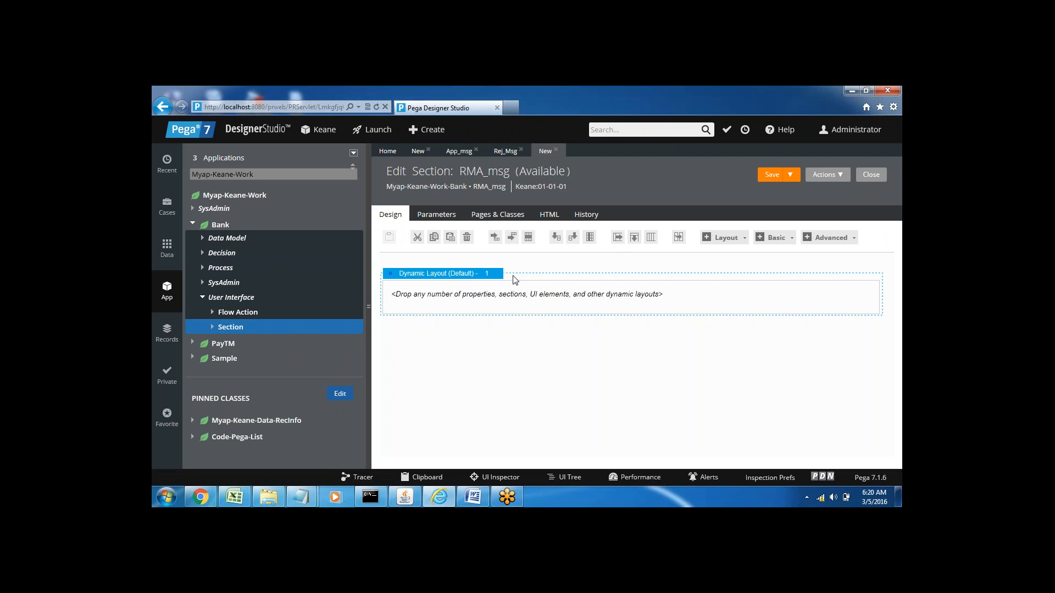
# Step: Add a Free Form Layout with 2 columns and 2 rows below the default dynamic layout in RMA_msg
pyautogui.click(740, 239)
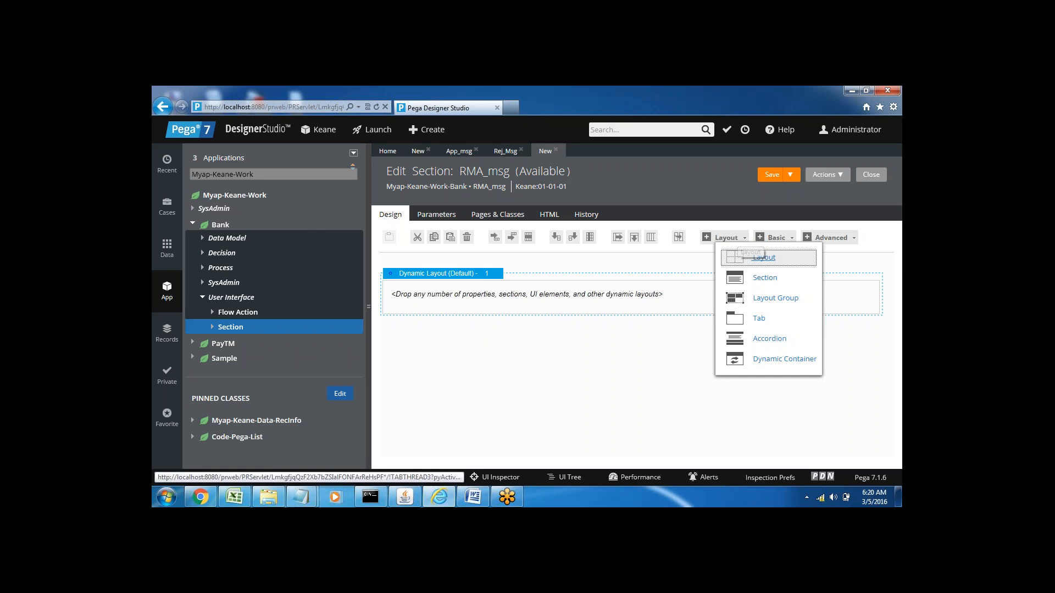
pyautogui.moveTo(743, 258); pyautogui.dragTo(698, 363)
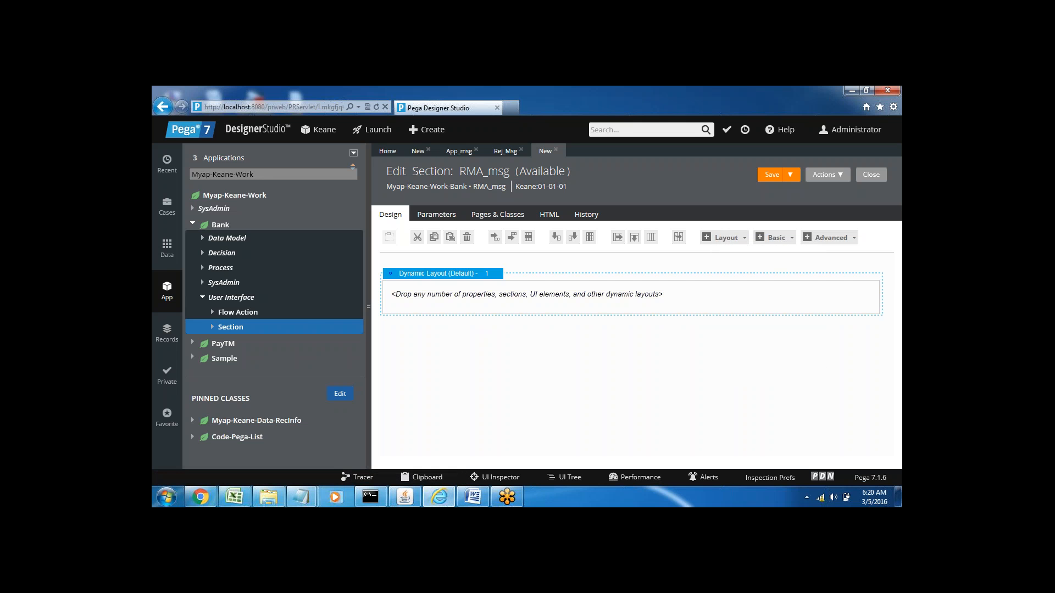
pyautogui.click(469, 335)
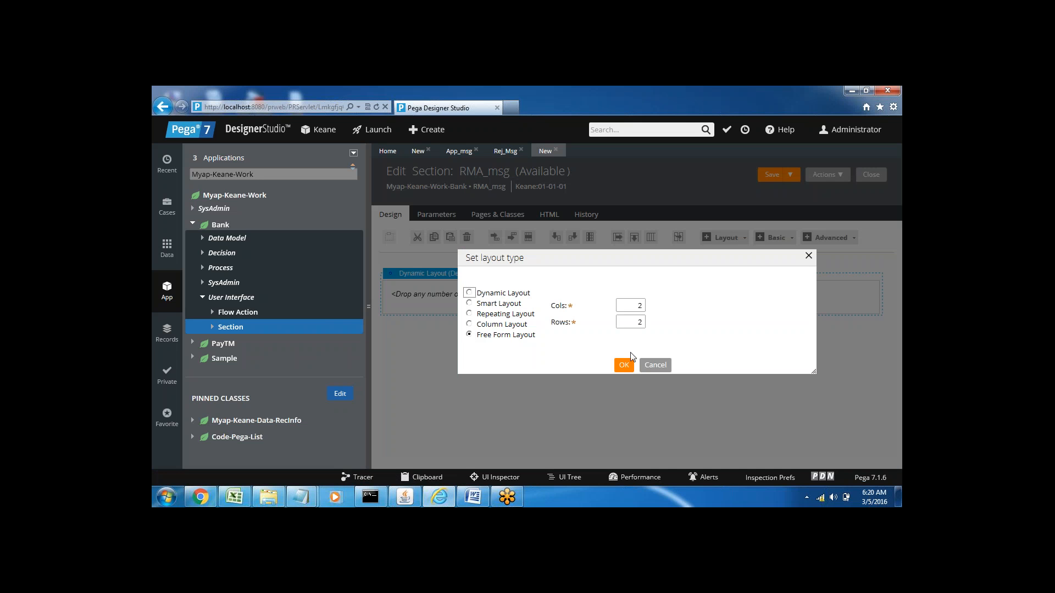
pyautogui.click(624, 366)
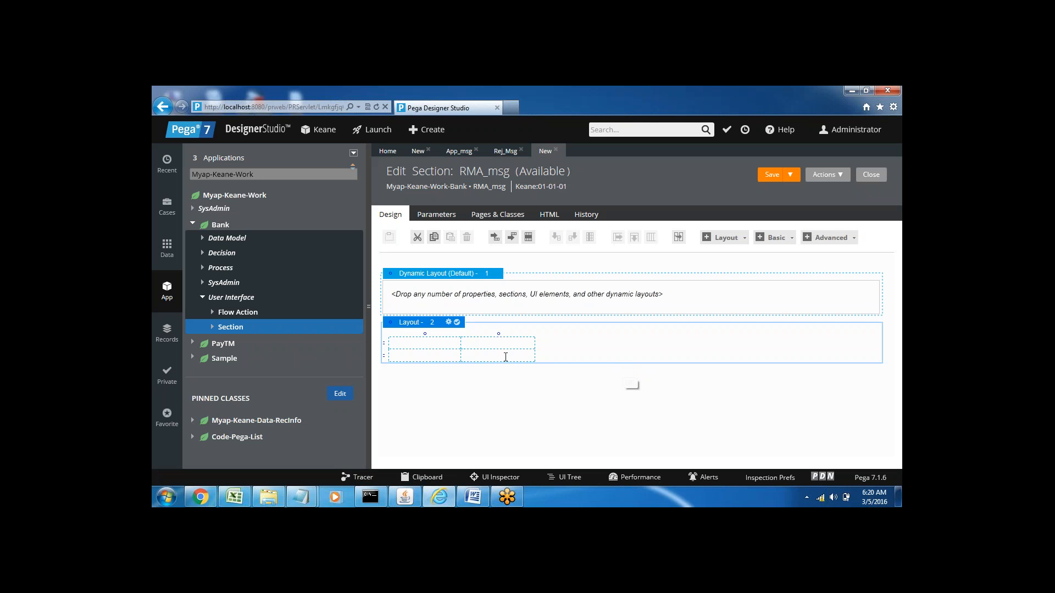
# Step: Enter Sent for Manager Approval in the second cell of the new layout's second row and widen its column to about 219
pyautogui.click(470, 354)
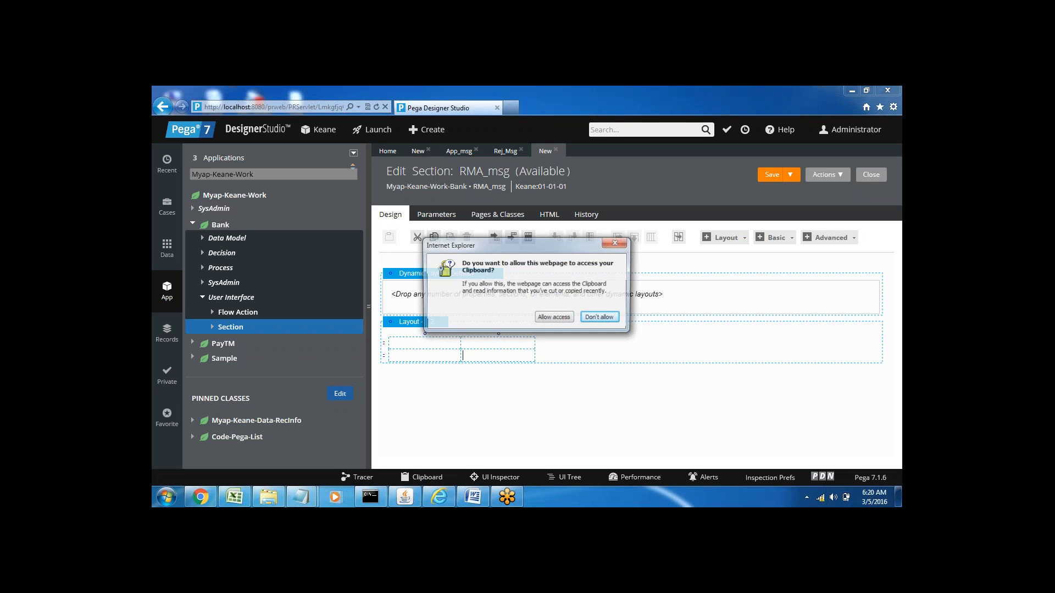
pyautogui.click(554, 318)
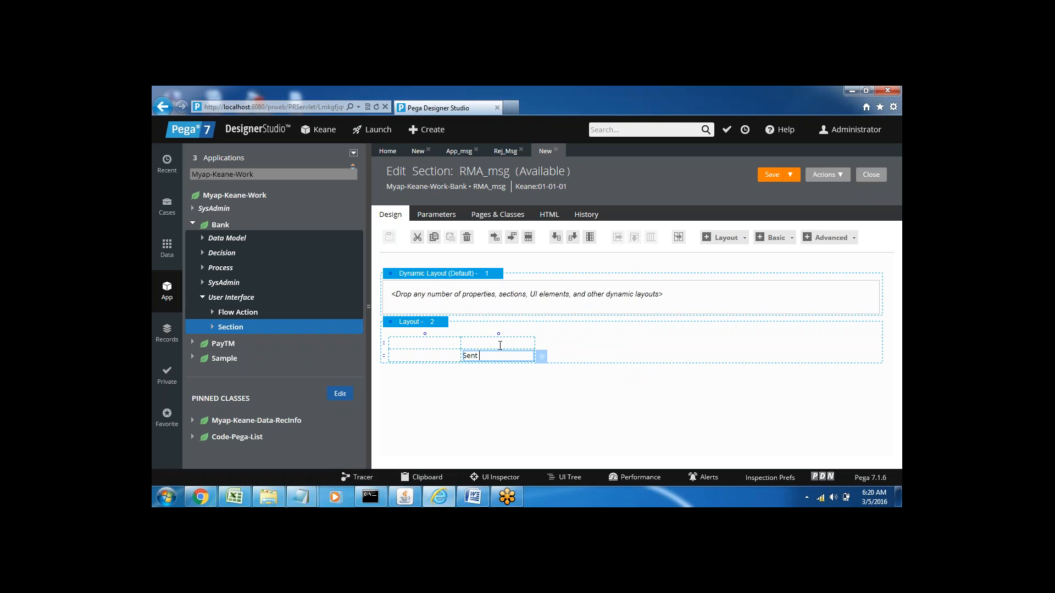
pyautogui.write('Sent for Manager Approval')
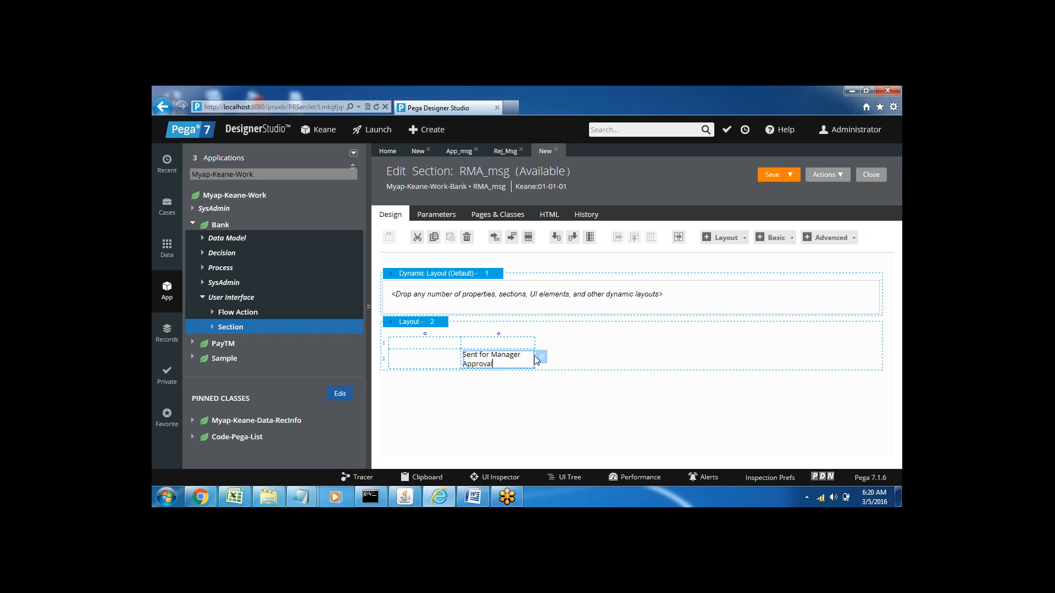
pyautogui.moveTo(536, 358); pyautogui.dragTo(585, 358)
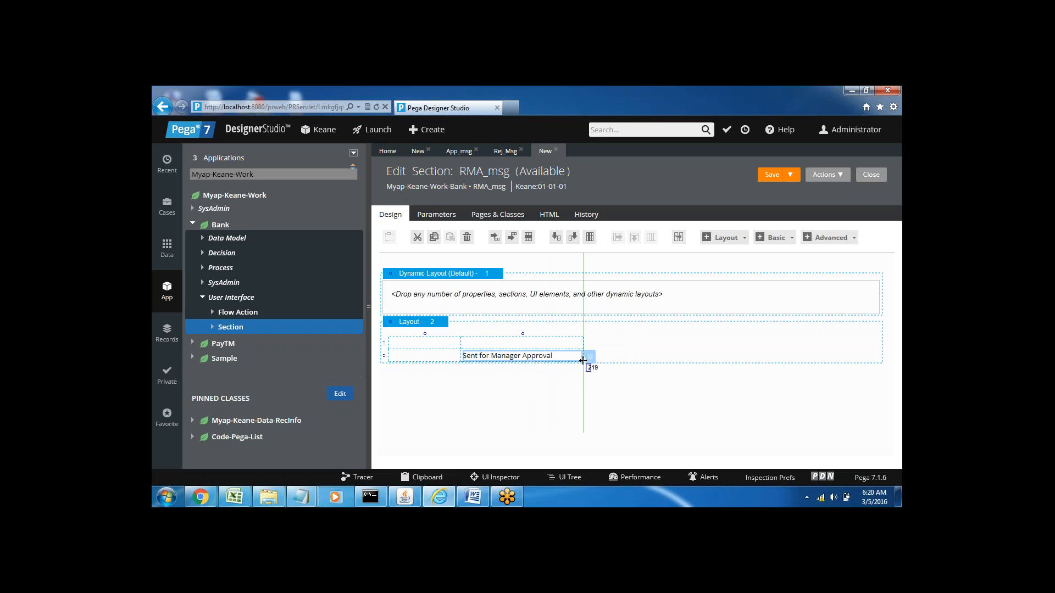
# Step: In the Sent for Manager Approval cell's inline style, set the font style to italic and the font size to 14
pyautogui.click(590, 357)
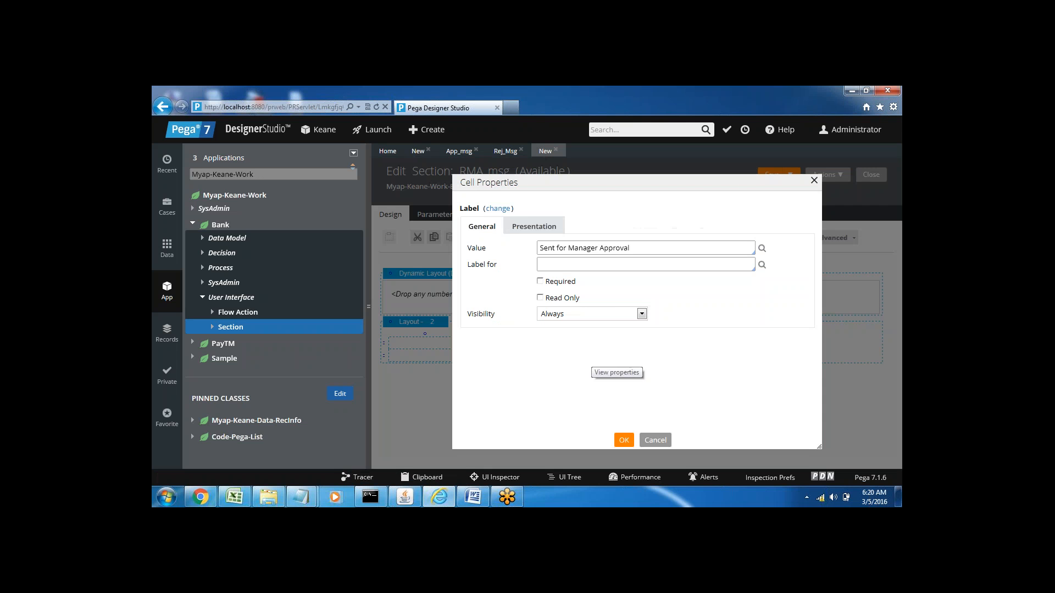
pyautogui.click(529, 230)
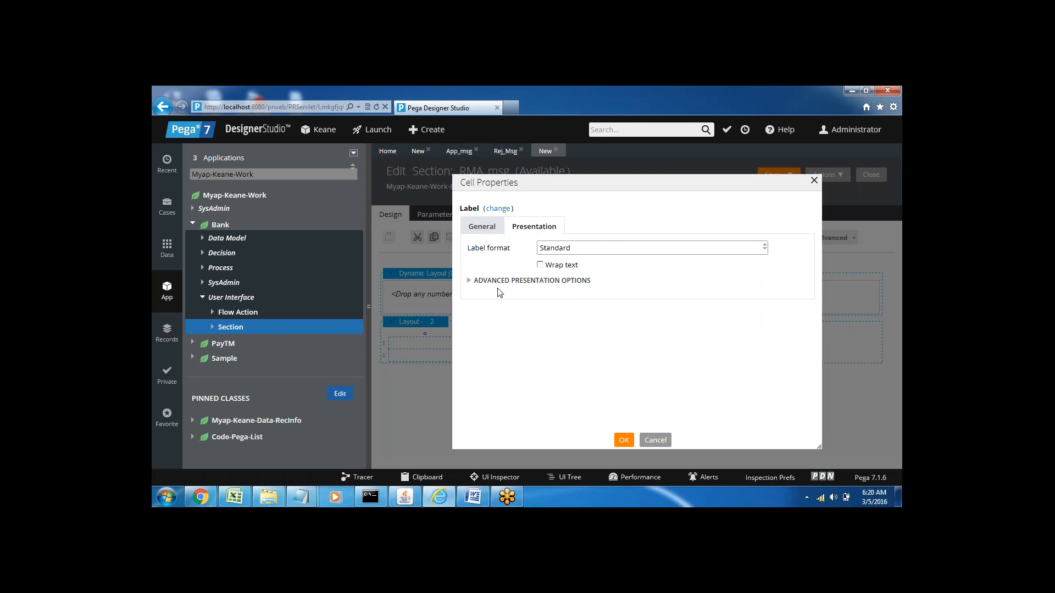
pyautogui.click(494, 284)
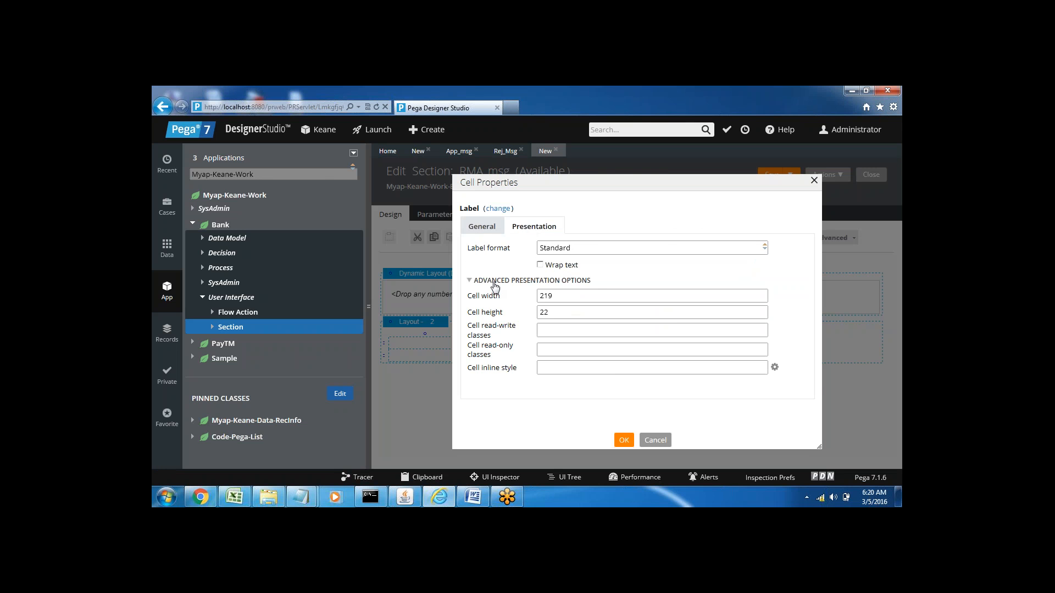
pyautogui.click(775, 368)
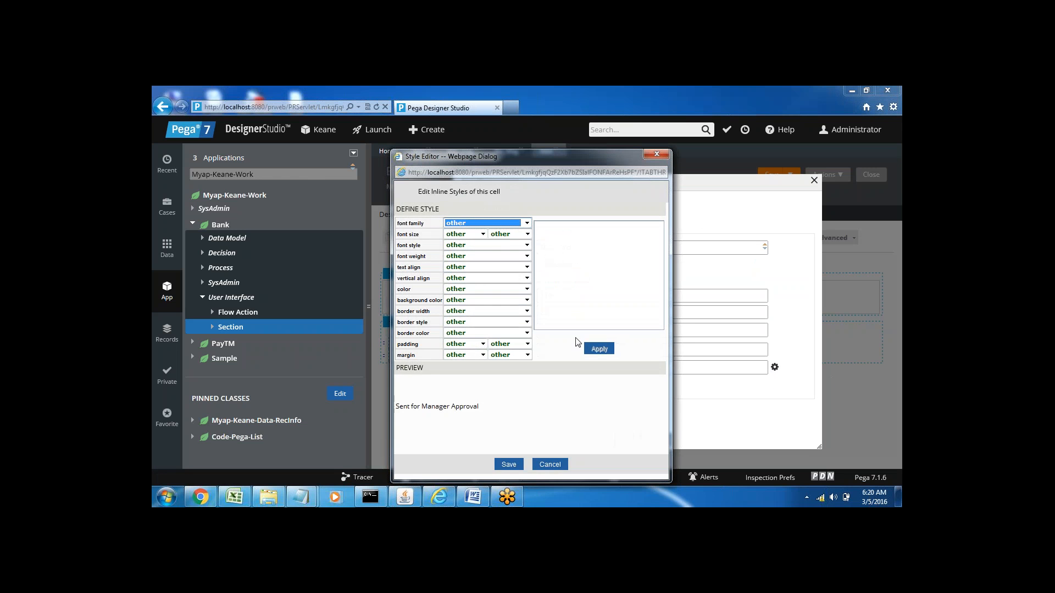
pyautogui.click(462, 245)
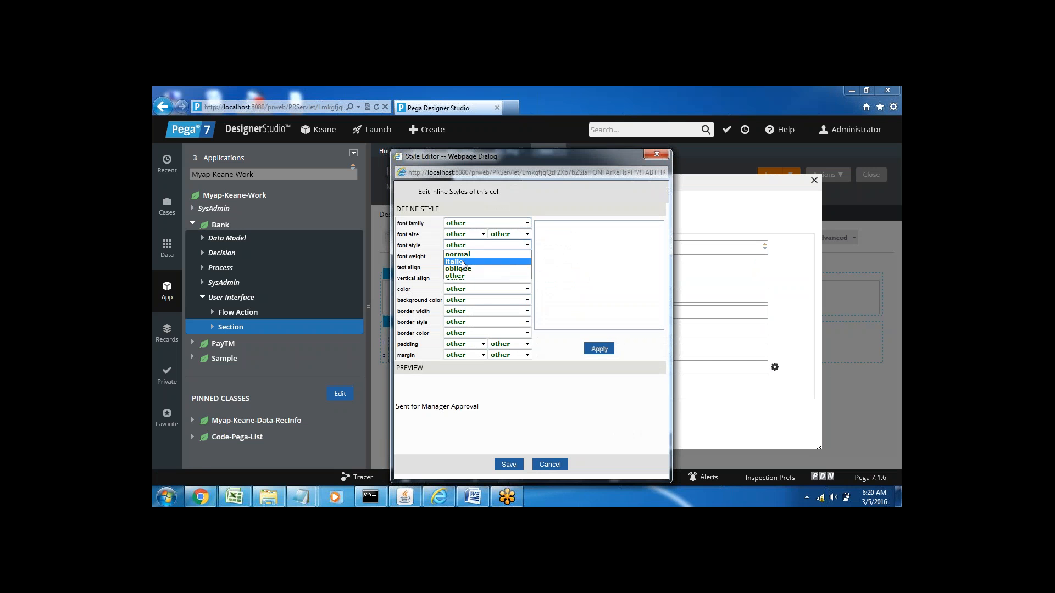
pyautogui.click(461, 260)
pyautogui.click(459, 235)
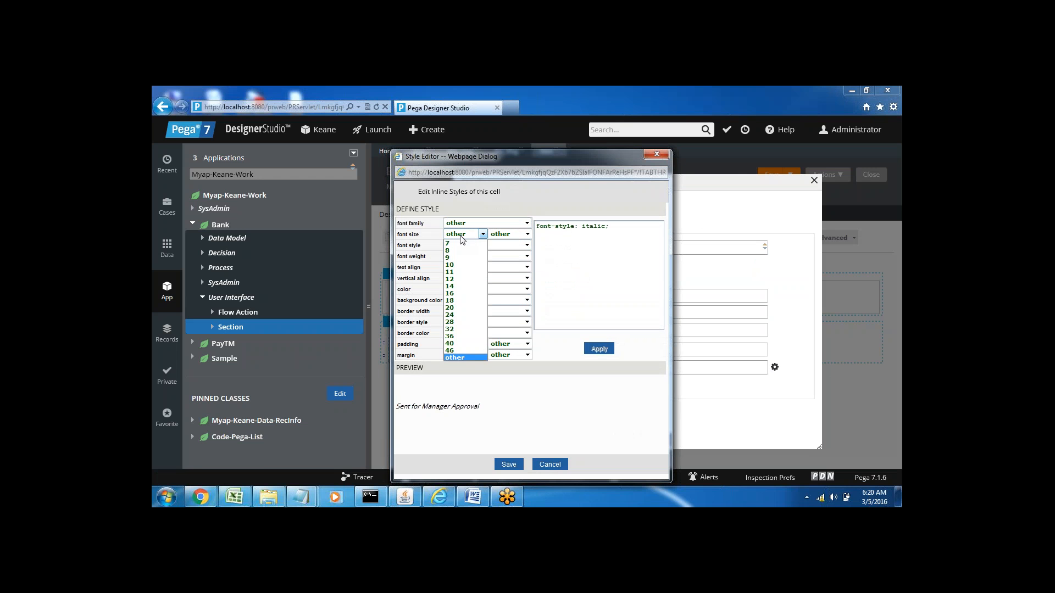
pyautogui.click(451, 286)
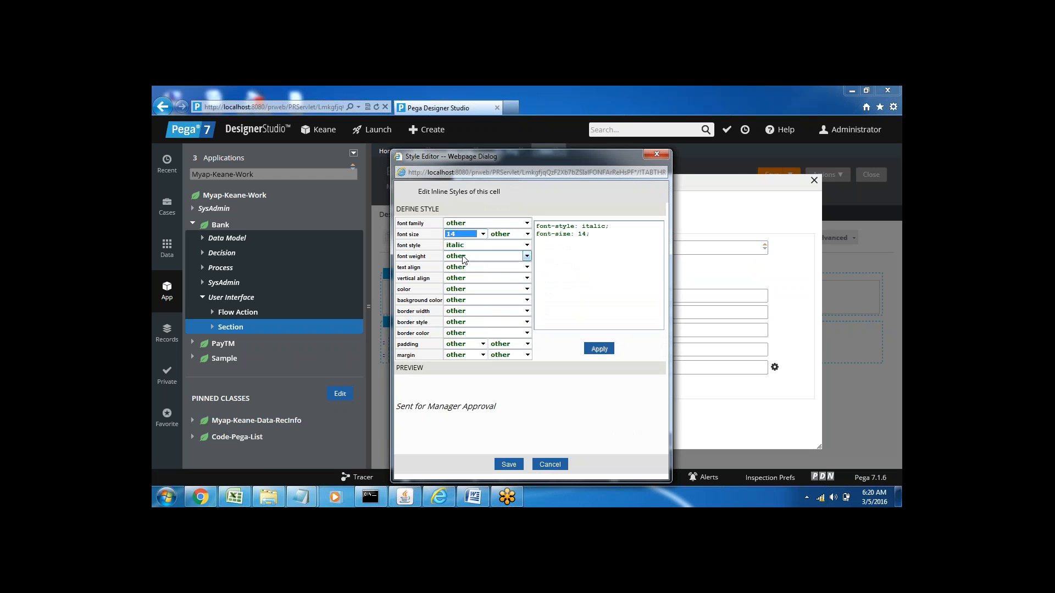
# Step: Make the Sent for Manager Approval cell's inline style bold and center-aligned, and save the style
pyautogui.click(460, 257)
pyautogui.click(461, 273)
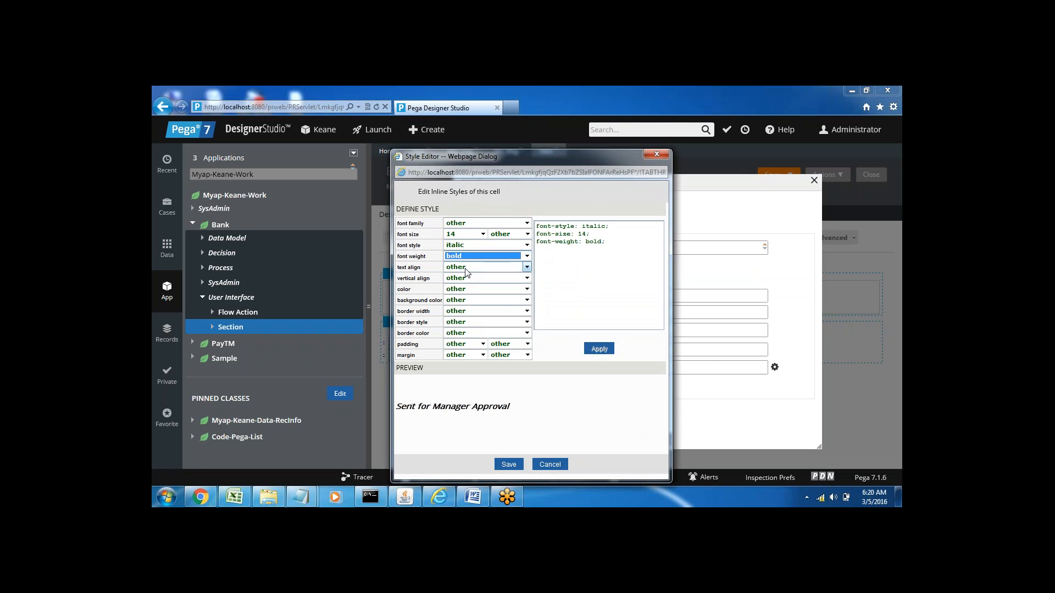
pyautogui.click(466, 268)
pyautogui.click(460, 291)
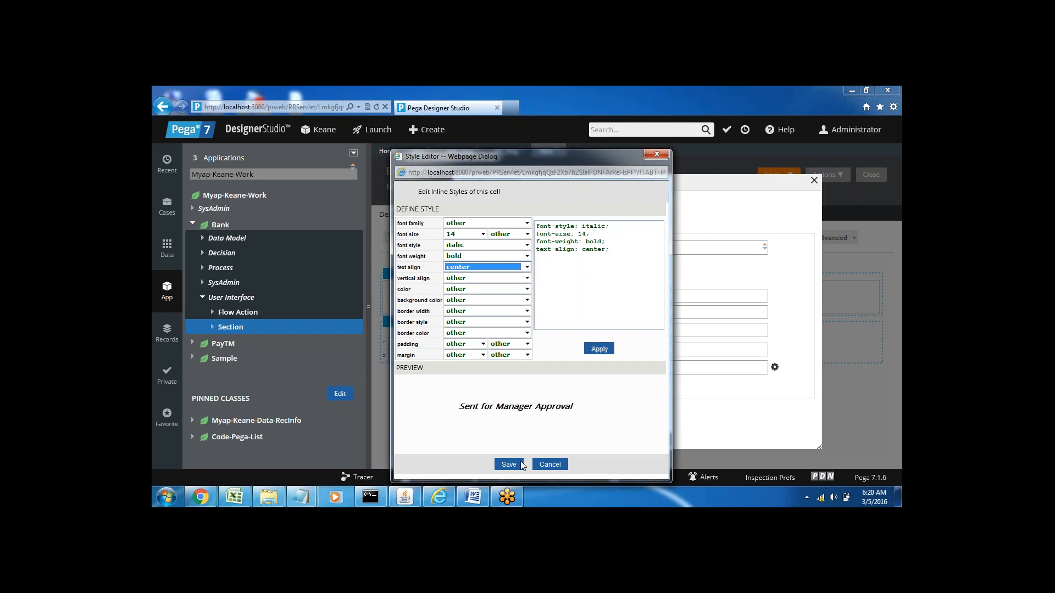
pyautogui.click(508, 465)
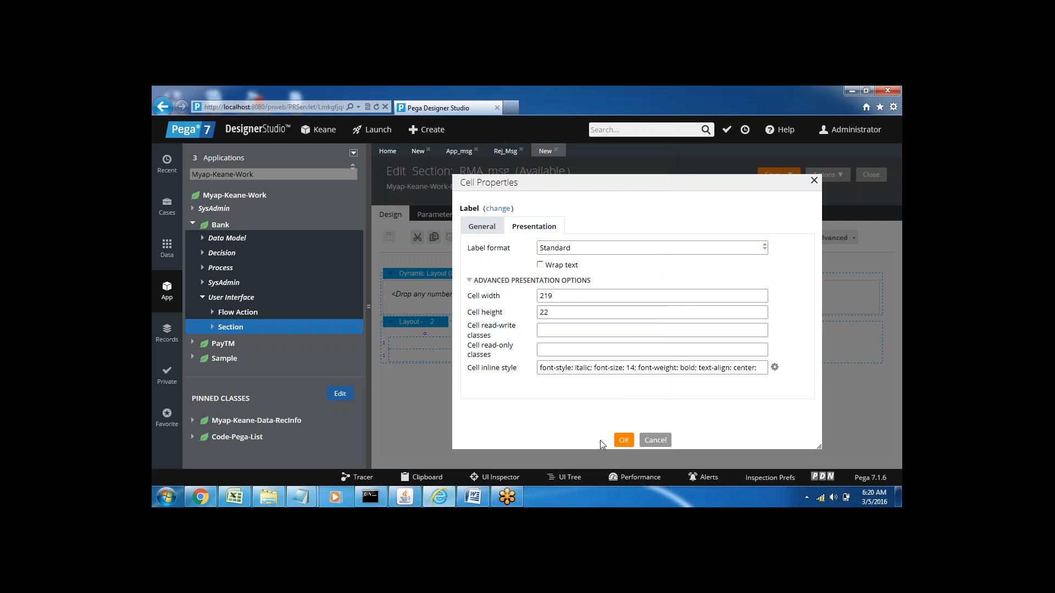
# Step: Apply the Sent for Manager Approval cell's properties and save the RMA_msg section
pyautogui.click(622, 444)
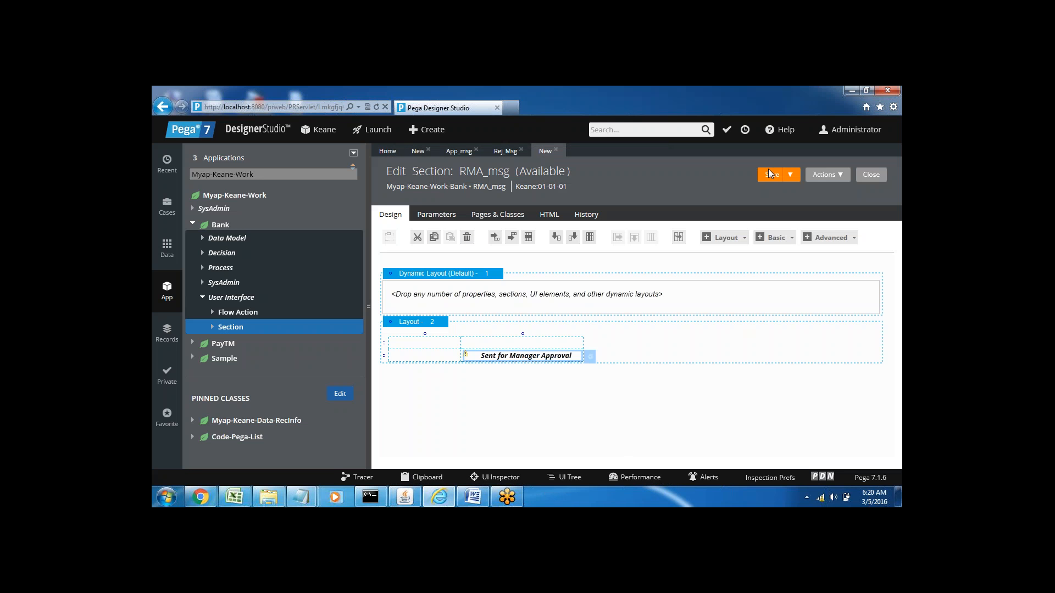
pyautogui.click(771, 175)
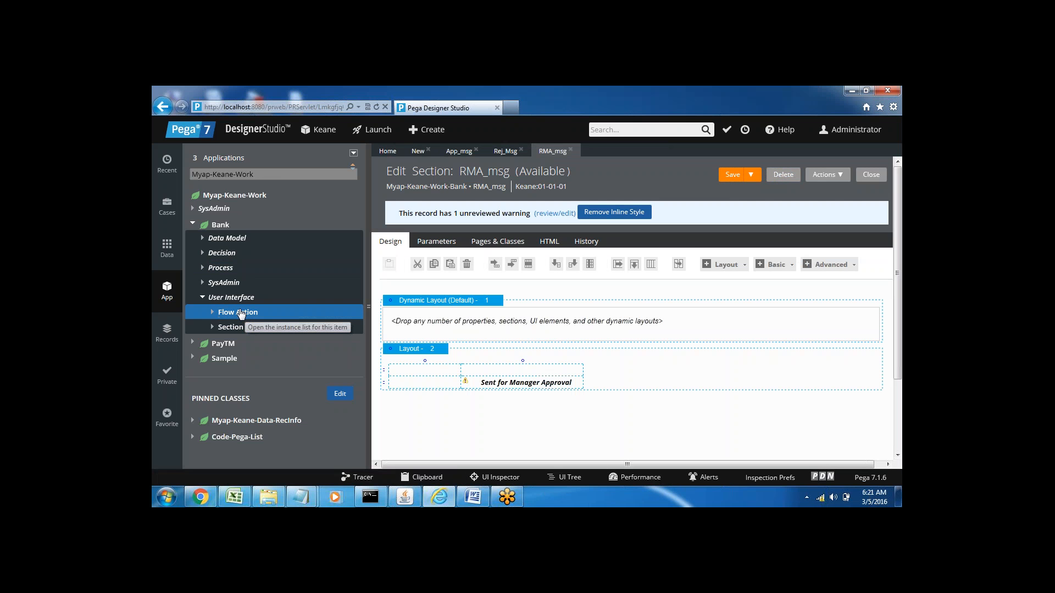
# Step: Create the flow action App_fa in Myap-Keane-Work-Bank, set its section to App_msg, and save it
pyautogui.rightClick(236, 327)
pyautogui.click(236, 327)
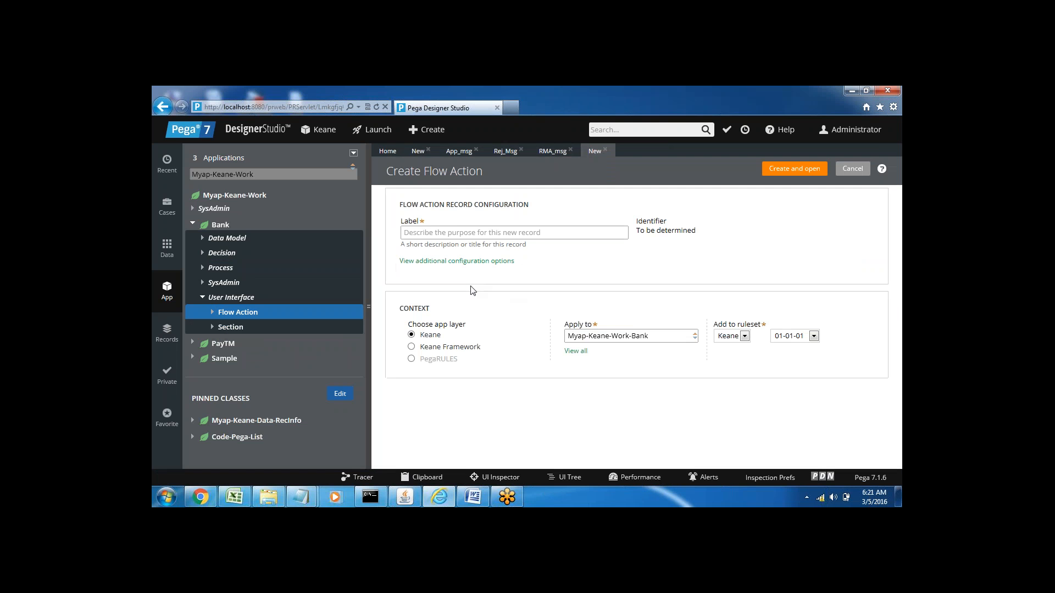
pyautogui.click(451, 232)
pyautogui.write('App')
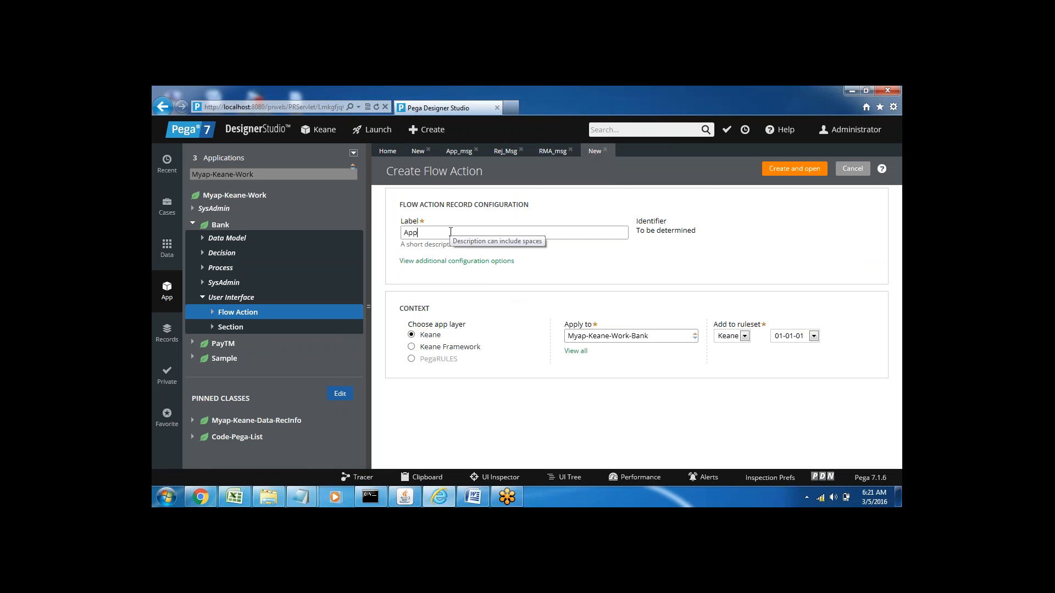
pyautogui.write('_fa')
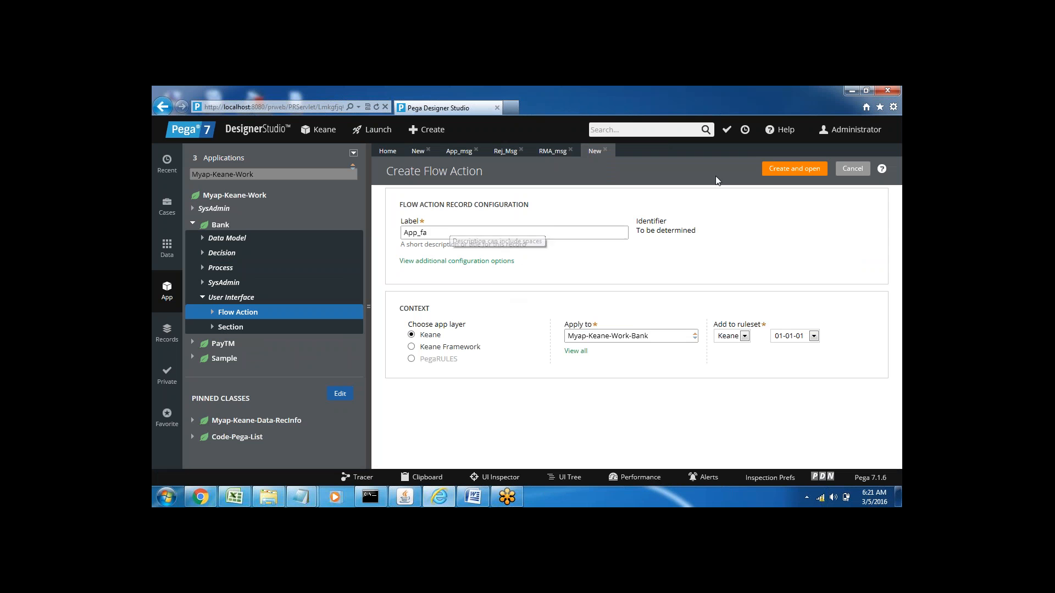
pyautogui.click(791, 168)
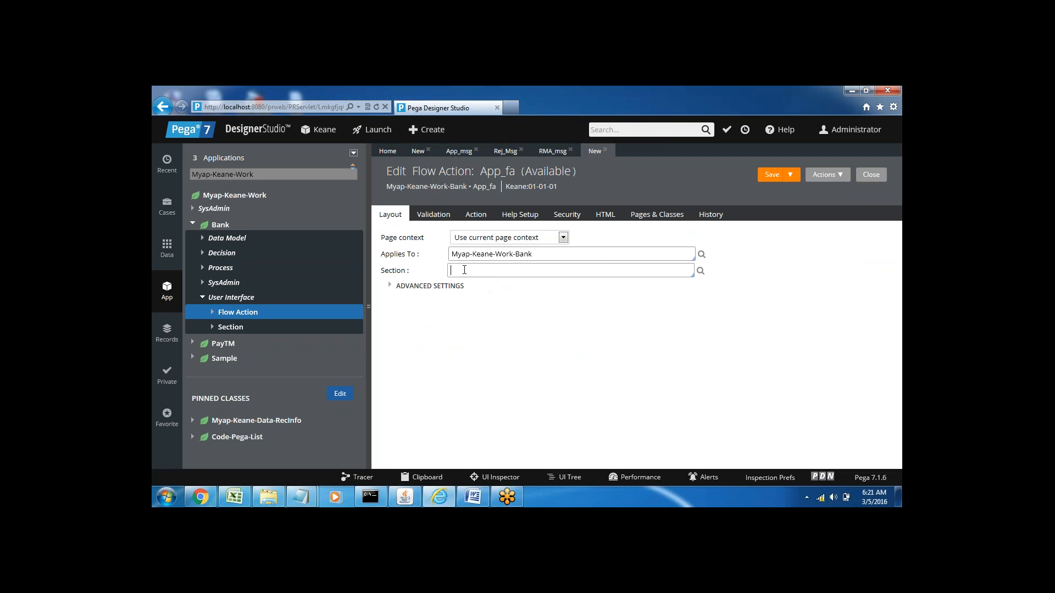
pyautogui.press('Return')
pyautogui.click(767, 175)
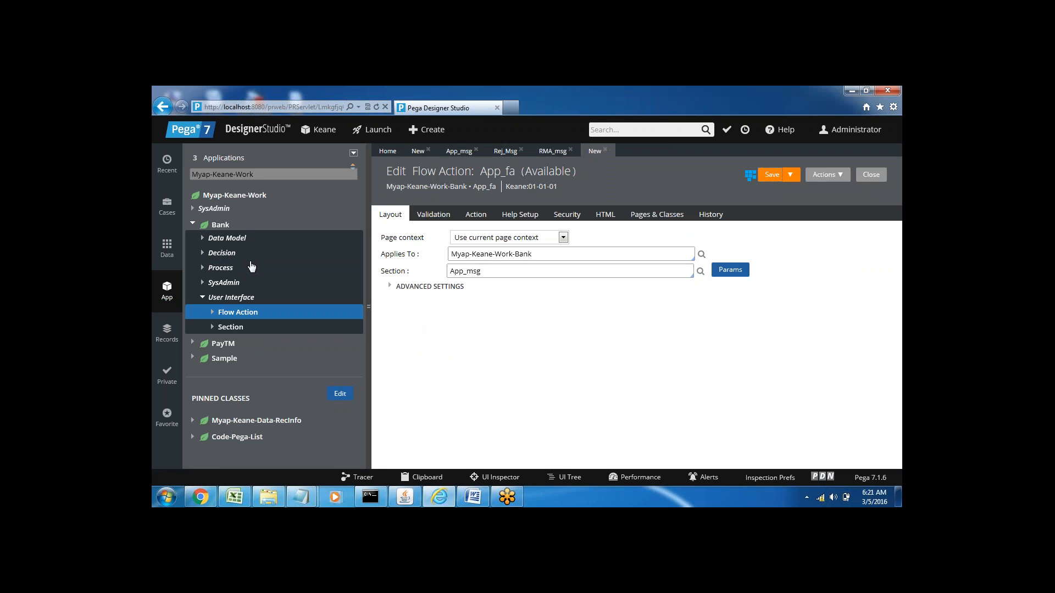
# Step: Create the flow action Rej_fa in Myap-Keane-Work-Bank, set its section to Rej_Msg, and save it
pyautogui.click(240, 312)
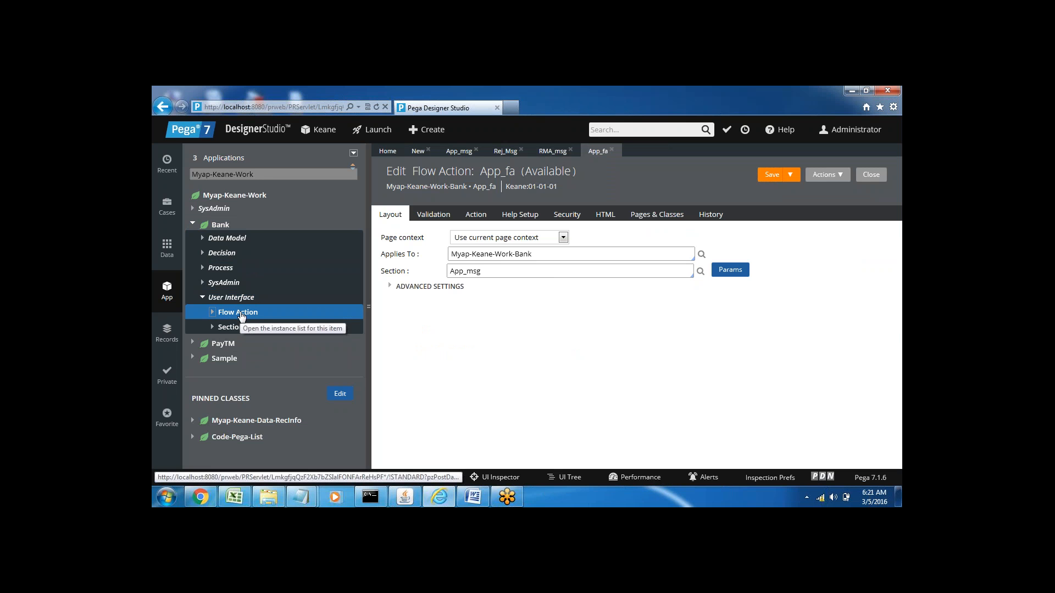
pyautogui.rightClick(240, 314)
pyautogui.click(237, 328)
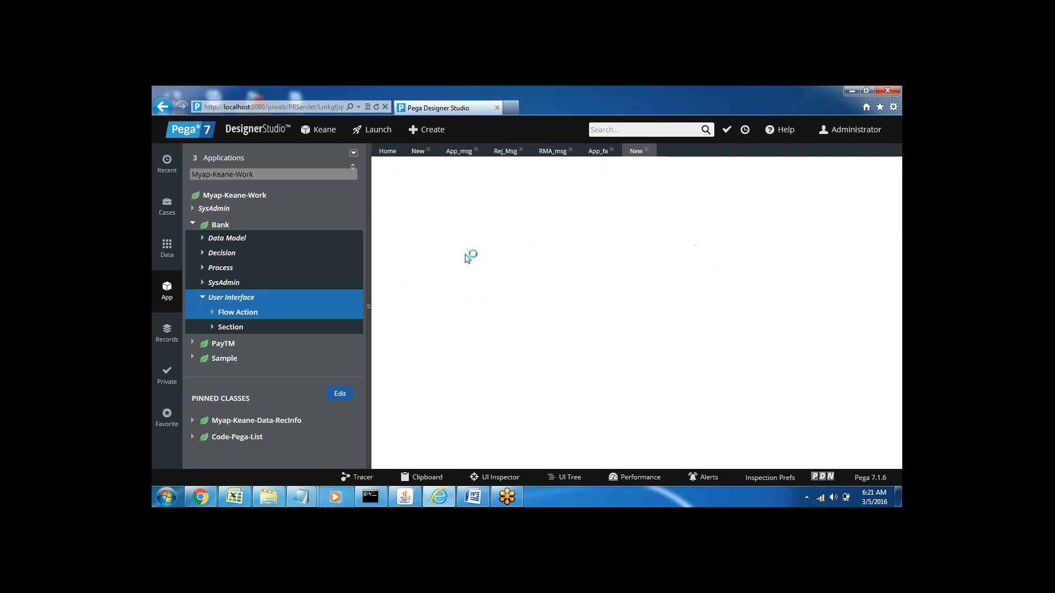
pyautogui.write('Rej_fa')
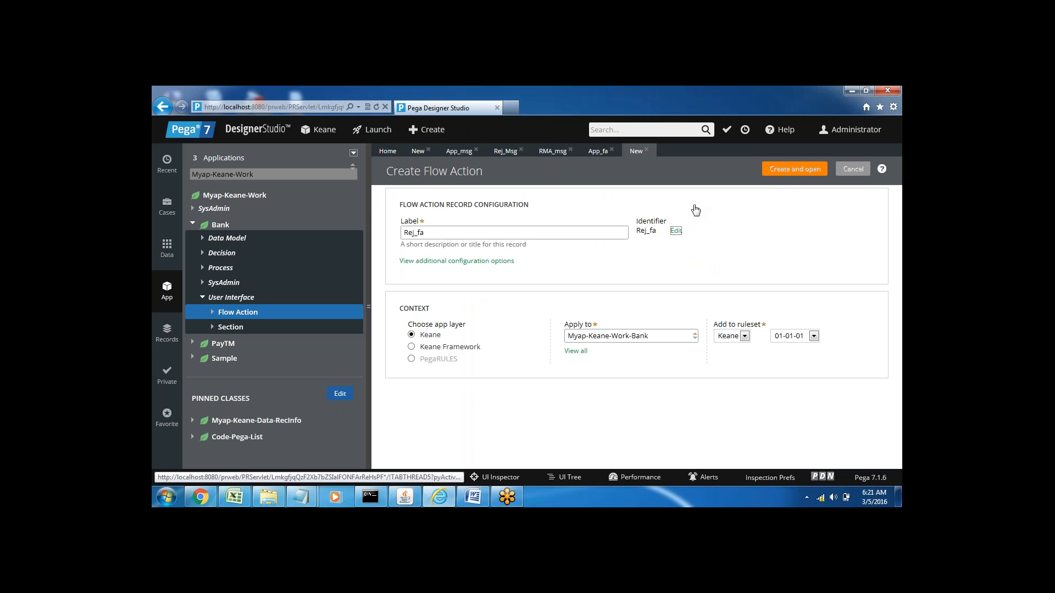
pyautogui.press('Return')
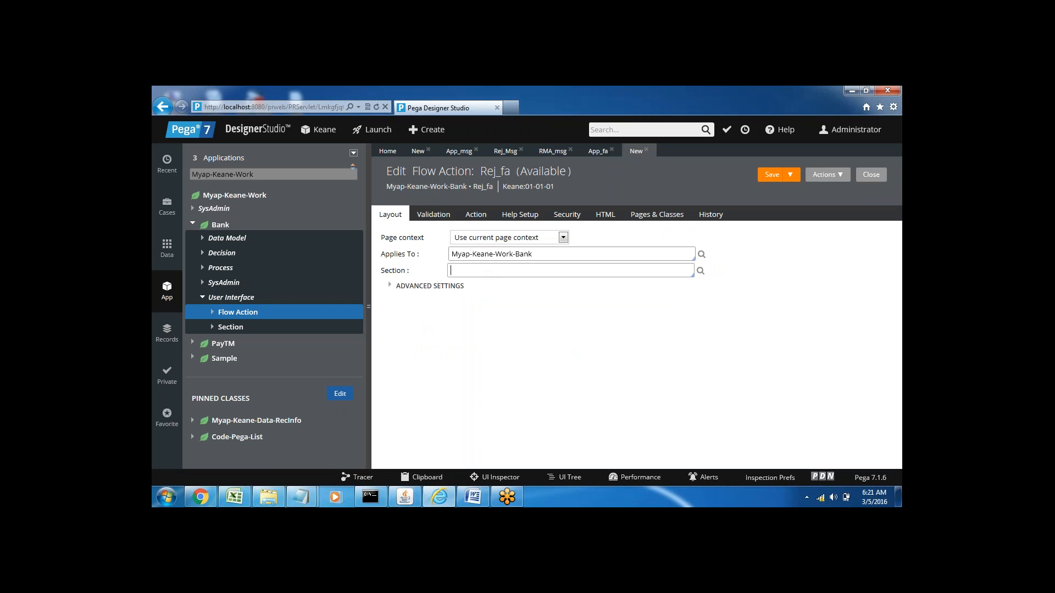
pyautogui.press('Down')
pyautogui.press('Down')
pyautogui.press('Down')
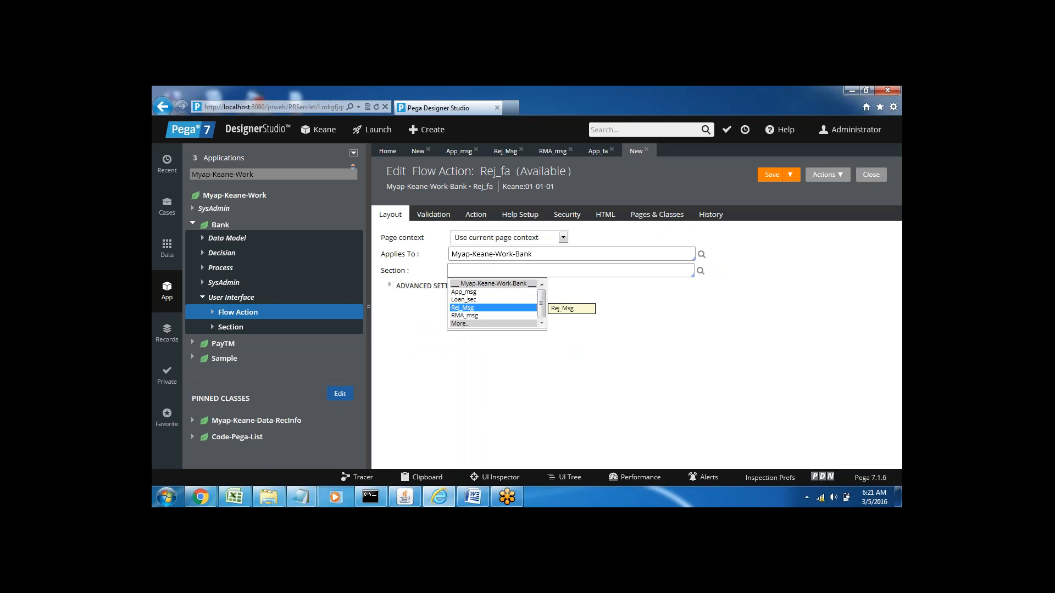
pyautogui.press('Return')
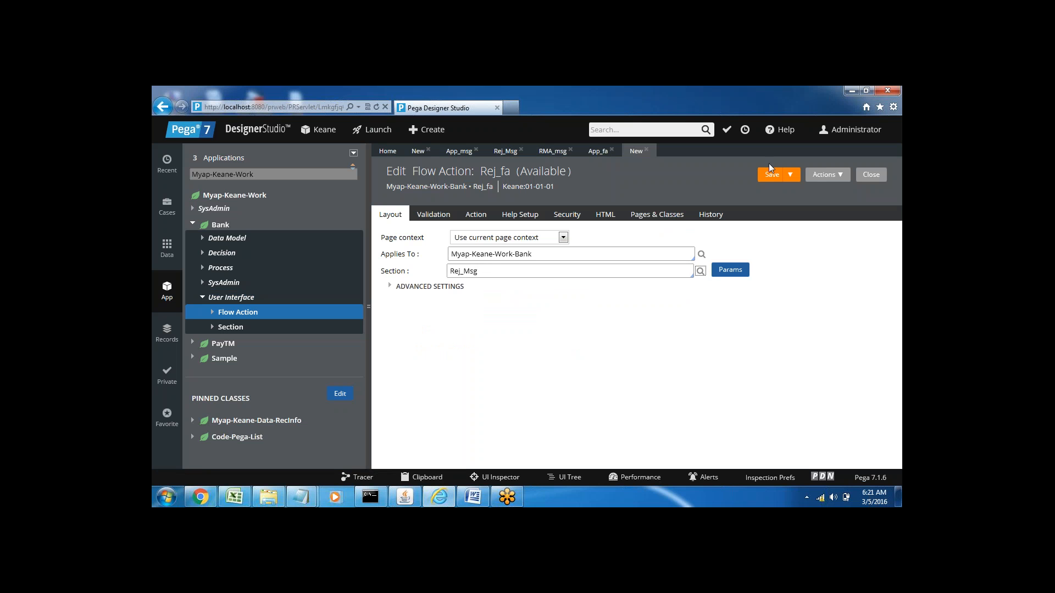
pyautogui.click(772, 175)
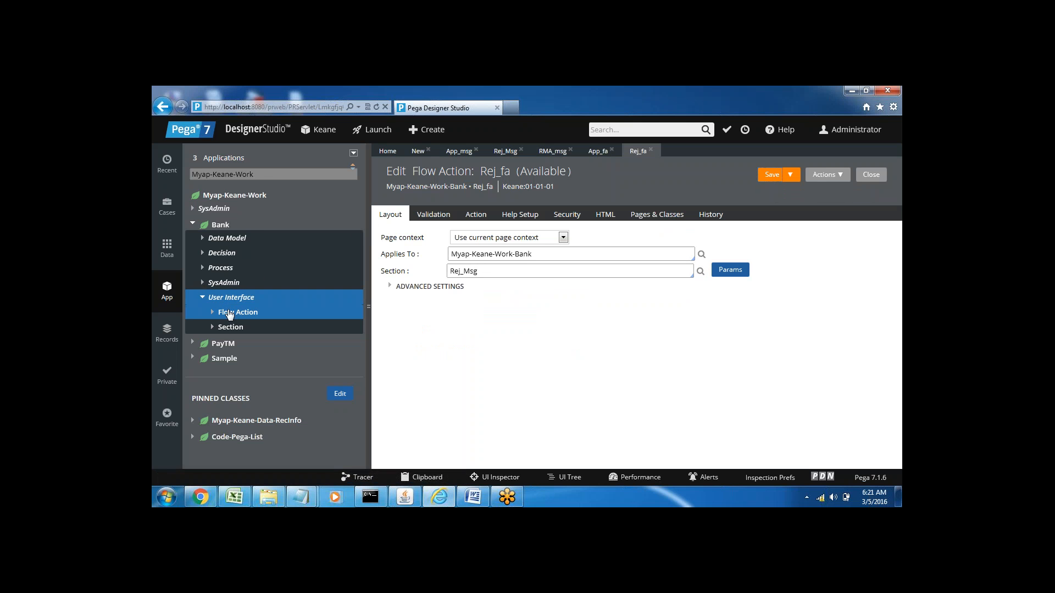
# Step: Create the flow action Rma_fa in Myap-Keane-Work-Bank, set its section to RMA_msg, and save it
pyautogui.click(231, 315)
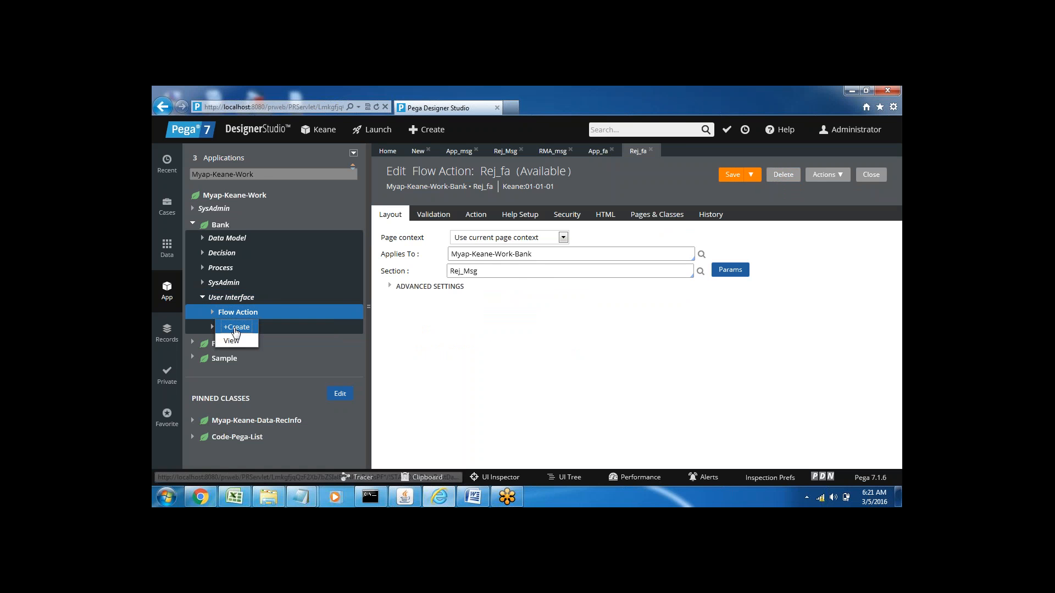
pyautogui.click(235, 330)
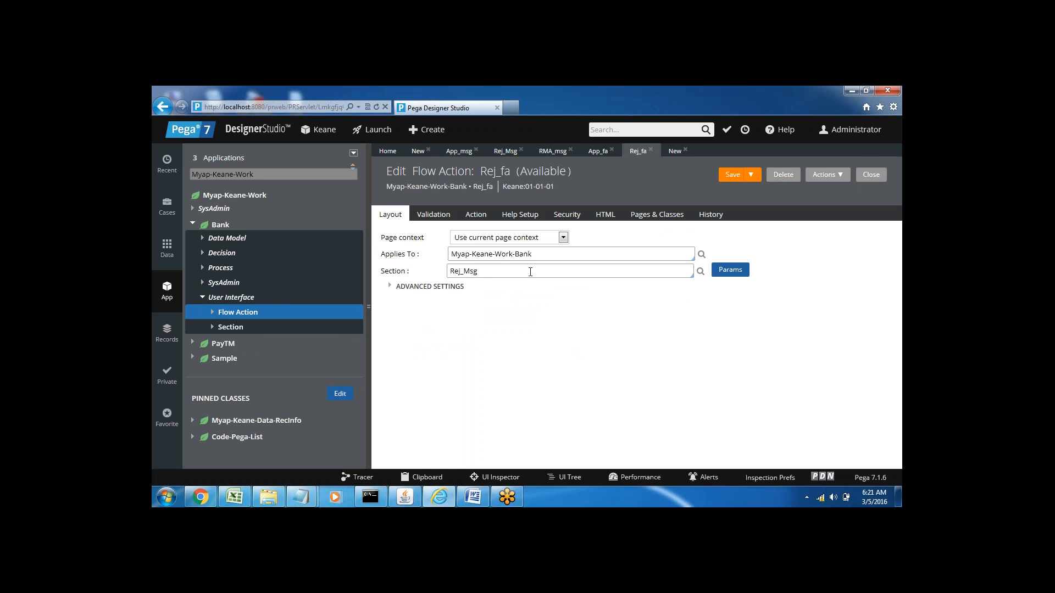
pyautogui.click(441, 233)
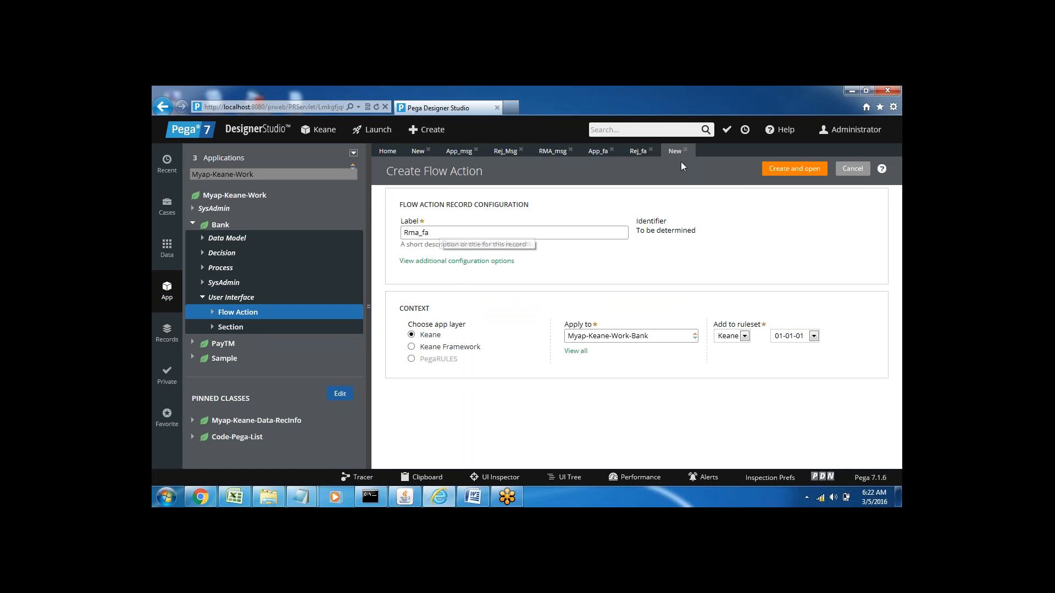
pyautogui.click(789, 171)
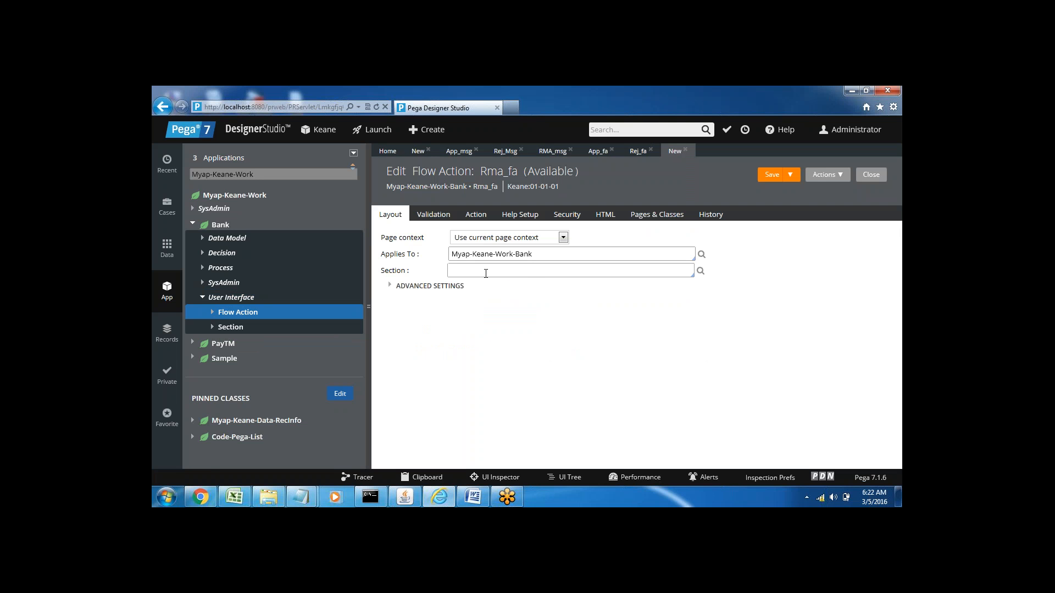
pyautogui.press('Down')
pyautogui.press('Down')
pyautogui.press('Down')
pyautogui.press('Down')
pyautogui.press('Down')
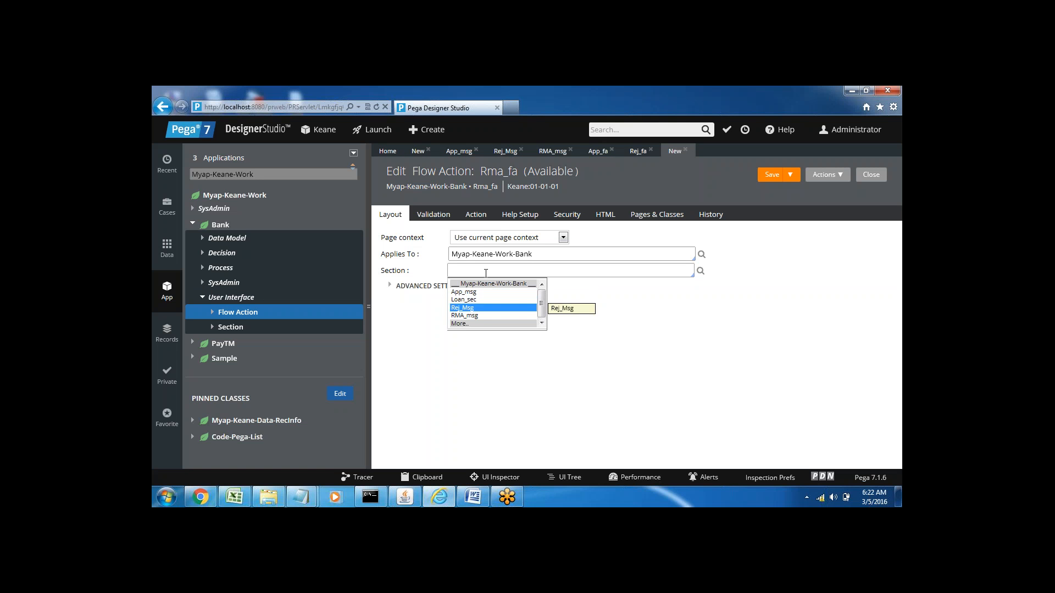
pyautogui.press('Return')
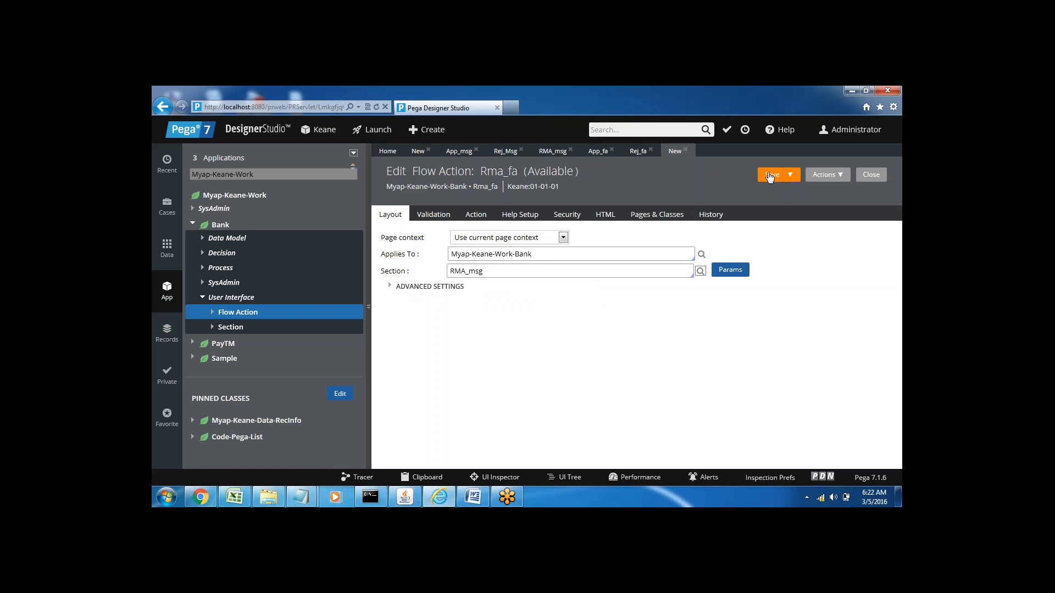
pyautogui.click(767, 179)
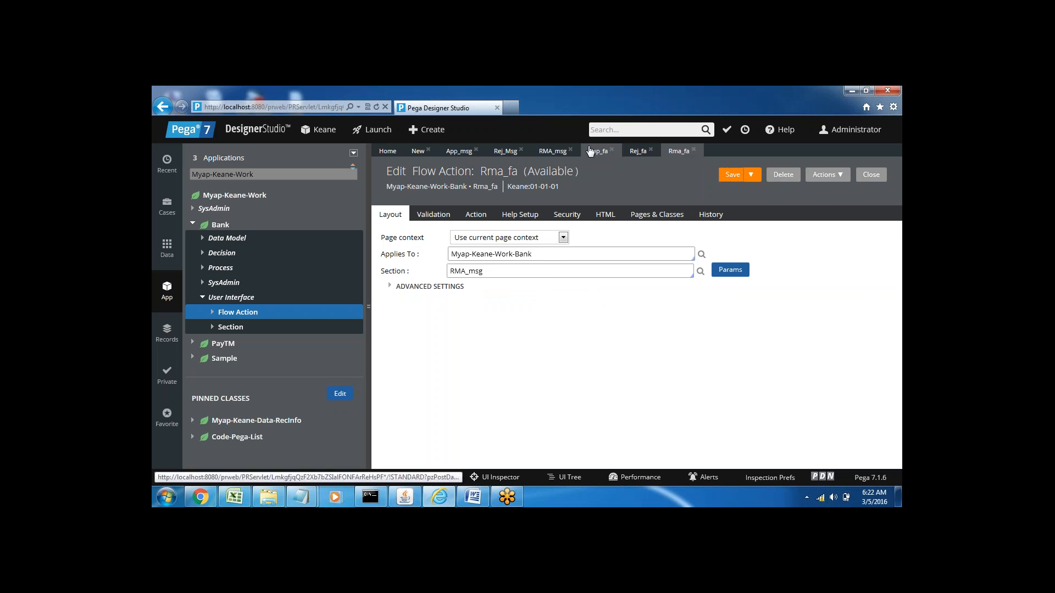
# Step: Close all open section and flow action records, discarding Rej_Msg's unsaved changes, and collapse the explorer beside the Loan_flow diagram
pyautogui.click(570, 149)
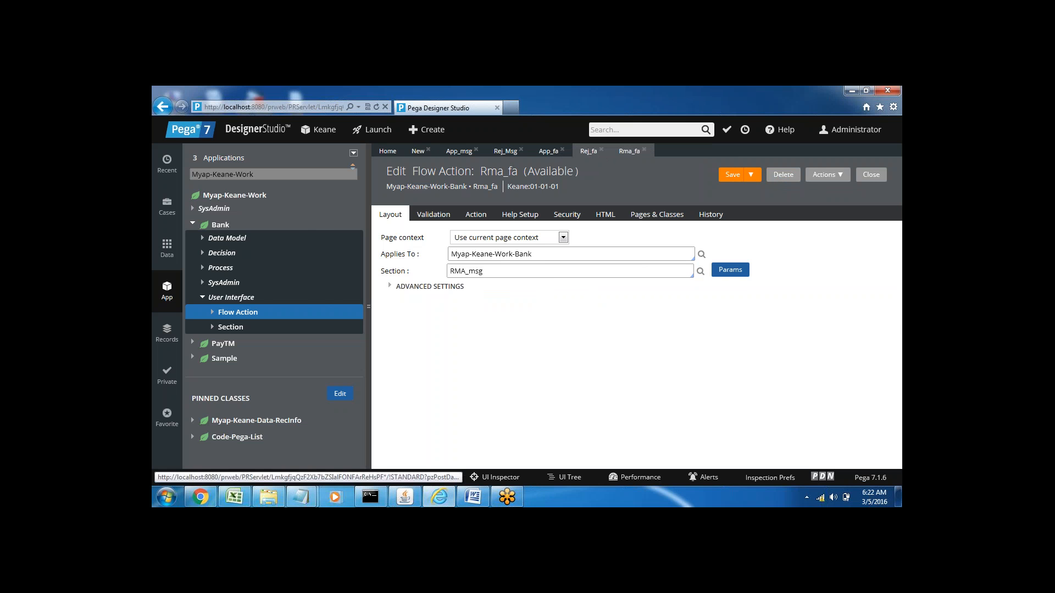
pyautogui.click(521, 152)
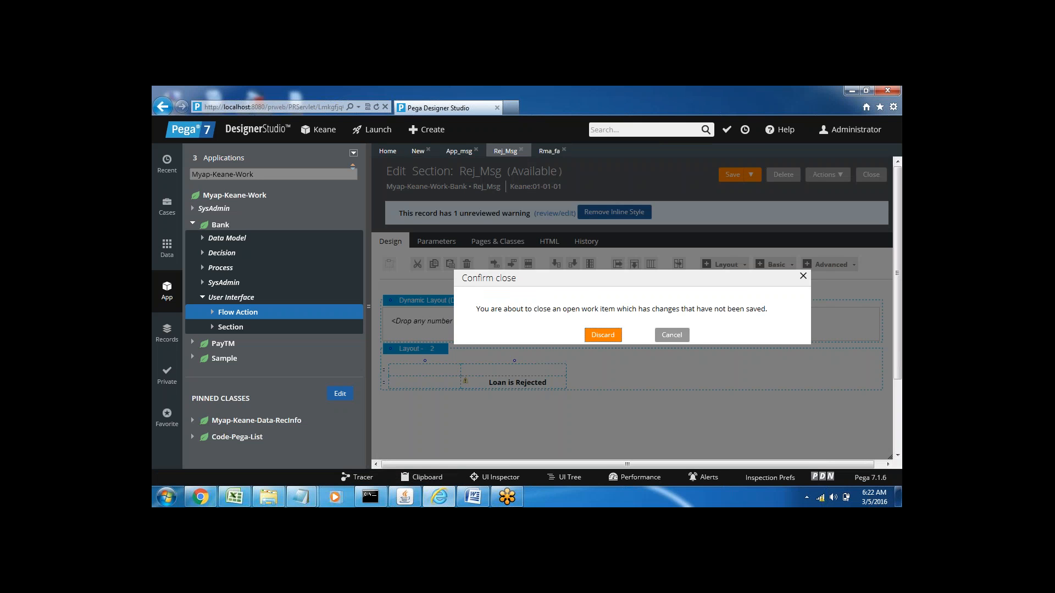
pyautogui.press('Return')
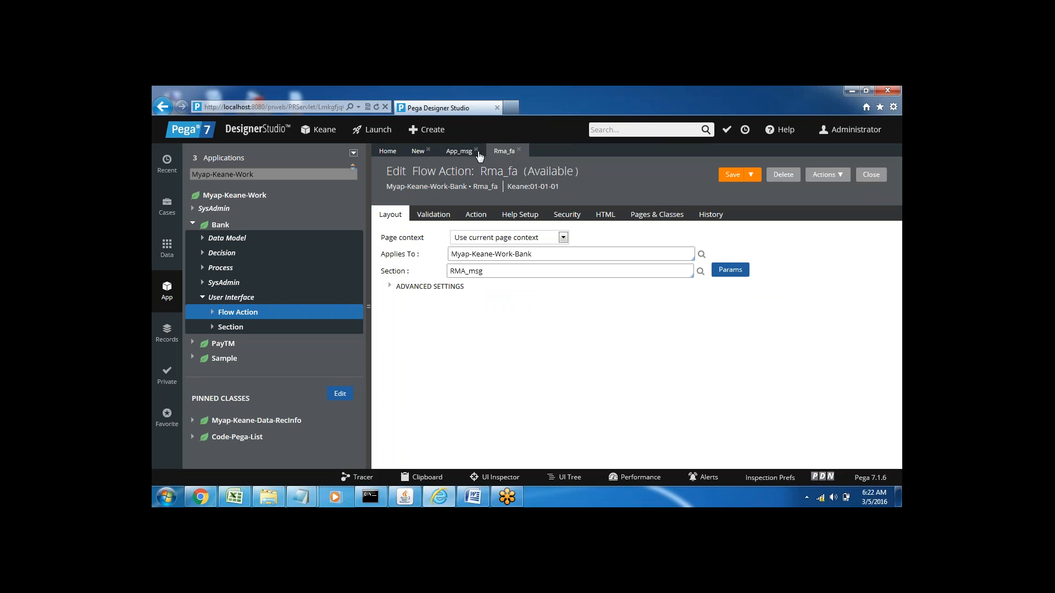
pyautogui.click(477, 151)
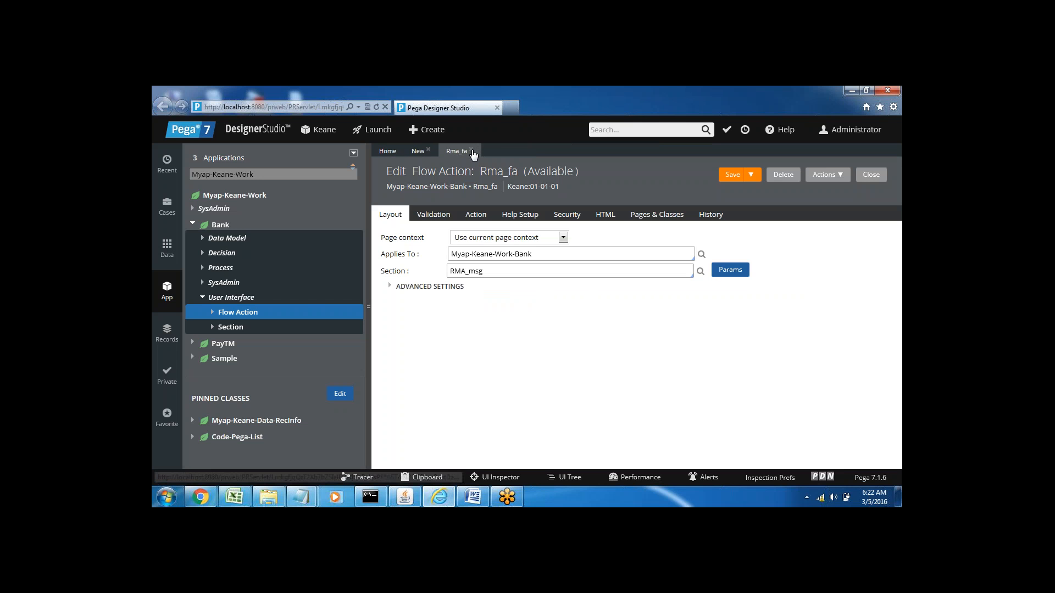
pyautogui.click(472, 153)
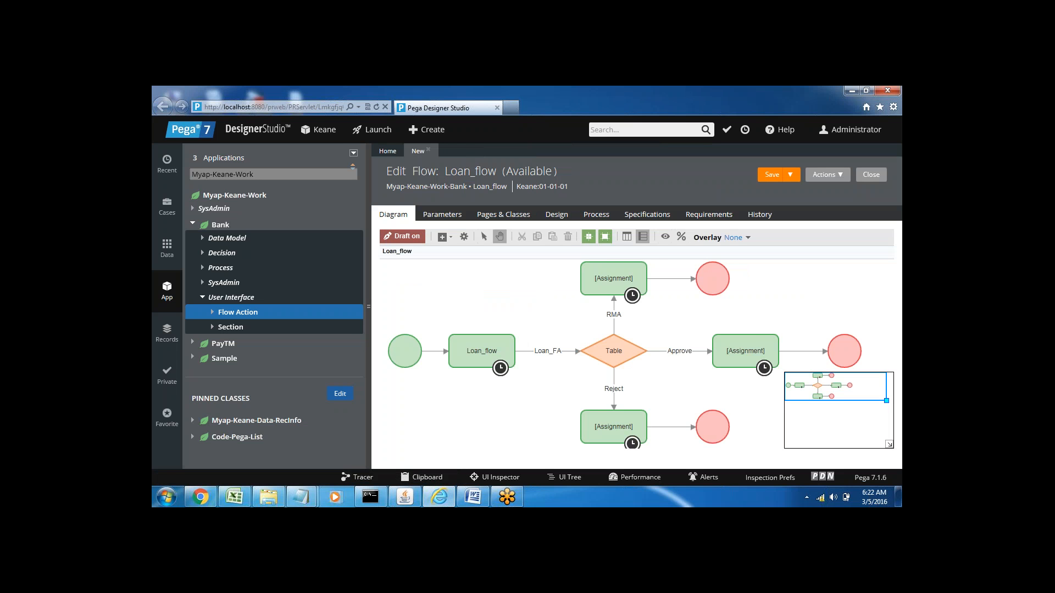
pyautogui.click(369, 306)
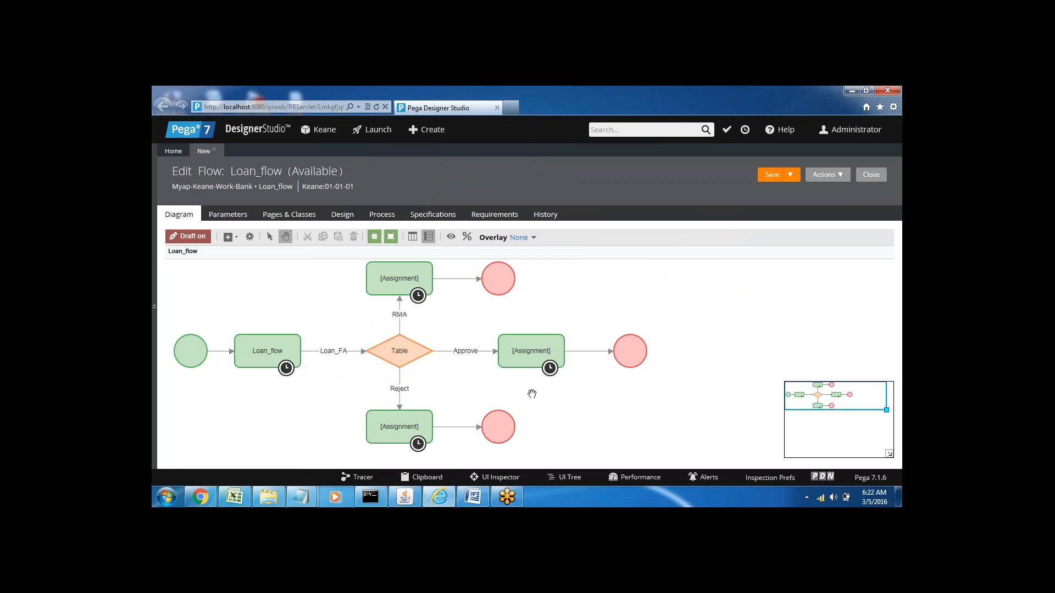
# Step: Set the flow action of the connector from the Reject branch's assignment to its end shape to Rej_fa
pyautogui.click(455, 427)
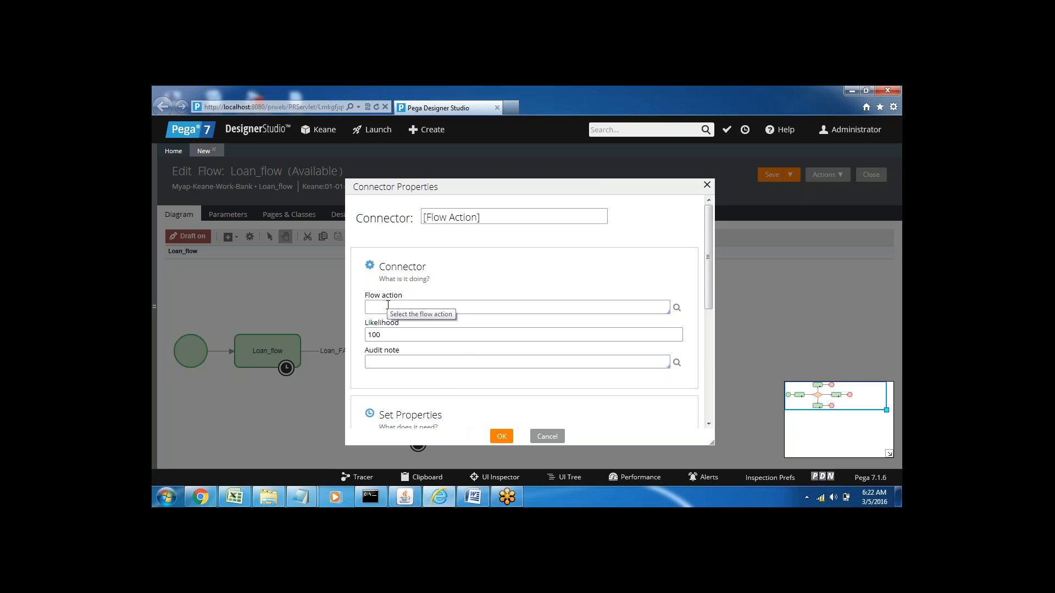
pyautogui.press('Down')
pyautogui.press('Down')
pyautogui.press('Down')
pyautogui.press('Down')
pyautogui.press('Return')
pyautogui.press('Tab')
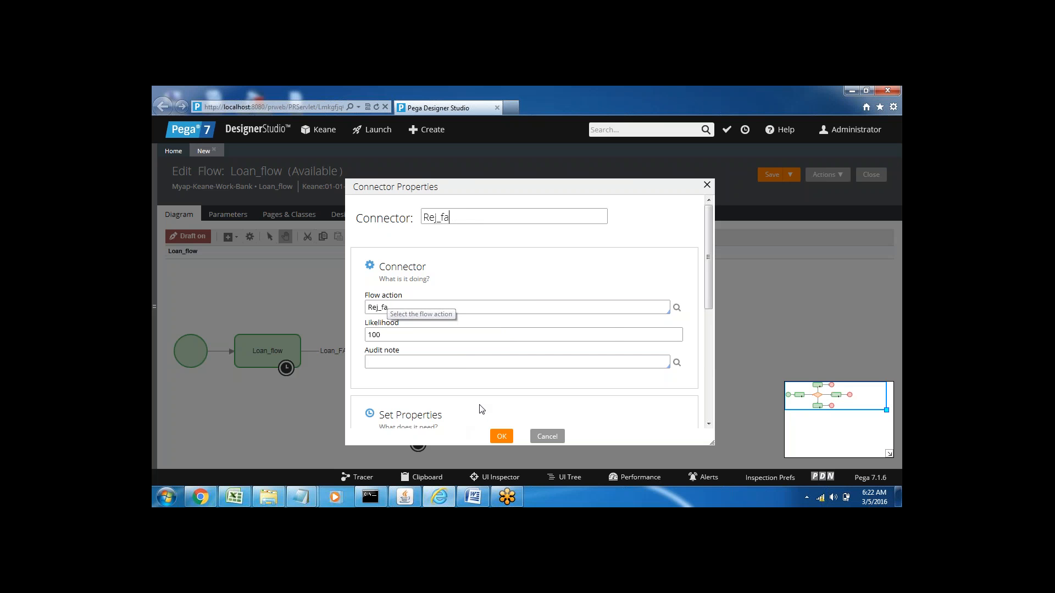
pyautogui.click(501, 436)
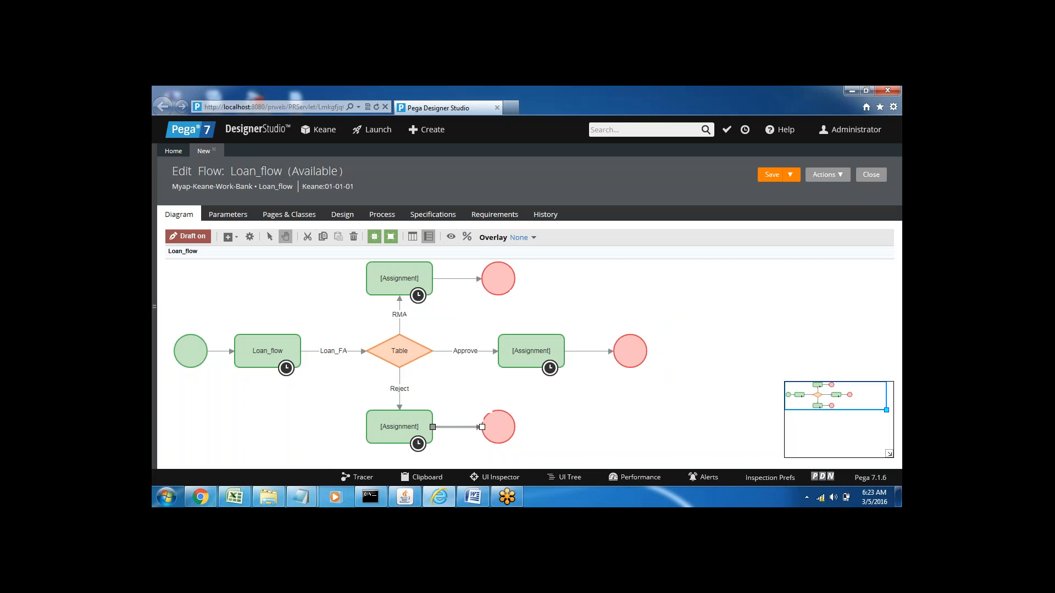
# Step: Set the flow action of the connector from the Approve branch's assignment to its end shape to App_fa
pyautogui.click(596, 351)
pyautogui.doubleClick(596, 352)
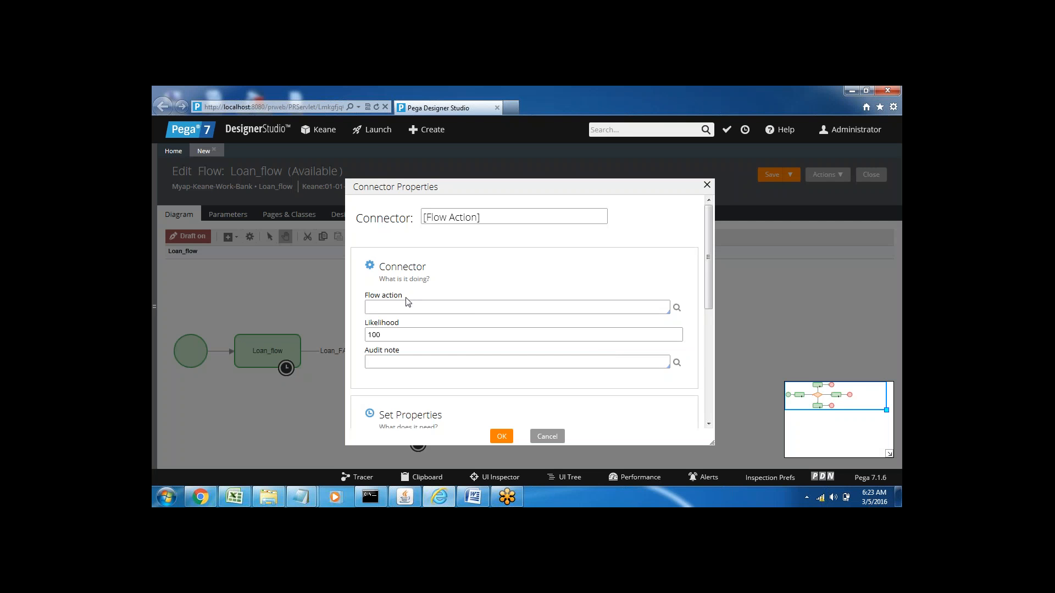
pyautogui.click(398, 308)
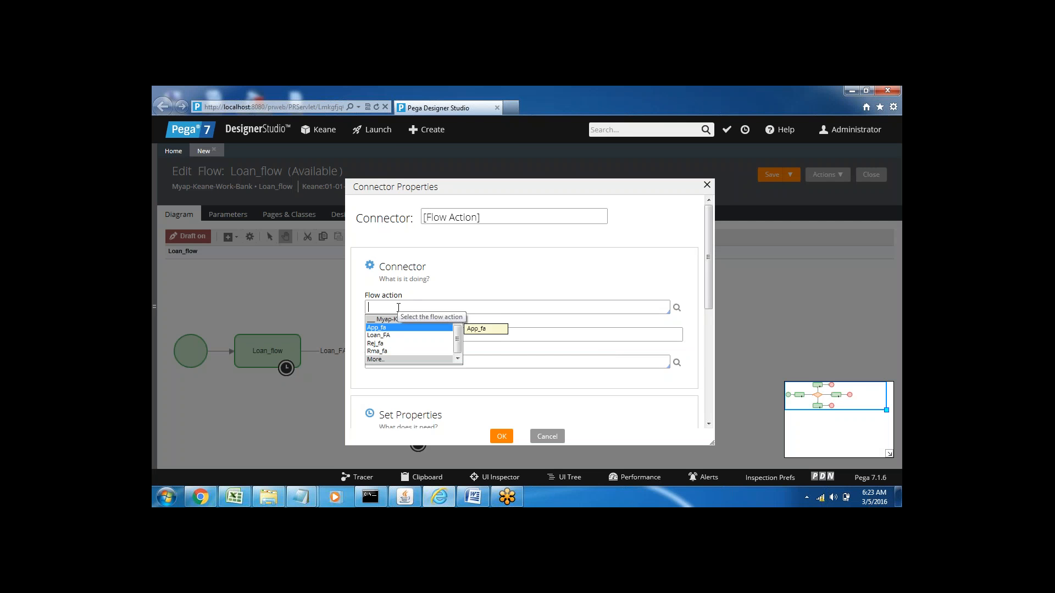
pyautogui.press('Return')
pyautogui.press('Tab')
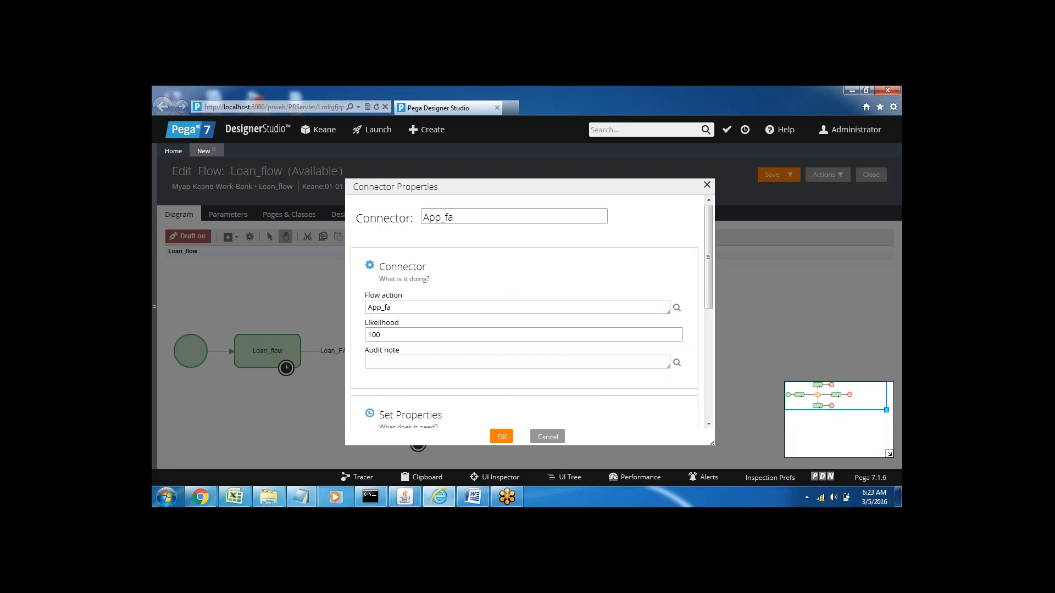
pyautogui.click(502, 436)
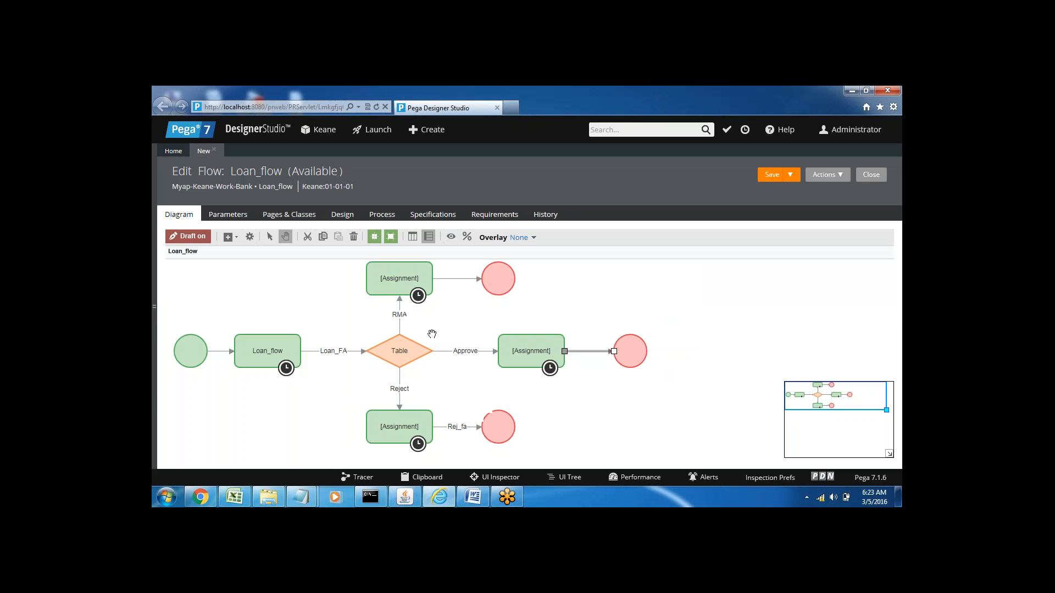
# Step: Set the flow action of the connector from the RMA branch's assignment to its end shape to Rma_fa
pyautogui.click(457, 279)
pyautogui.doubleClick(456, 280)
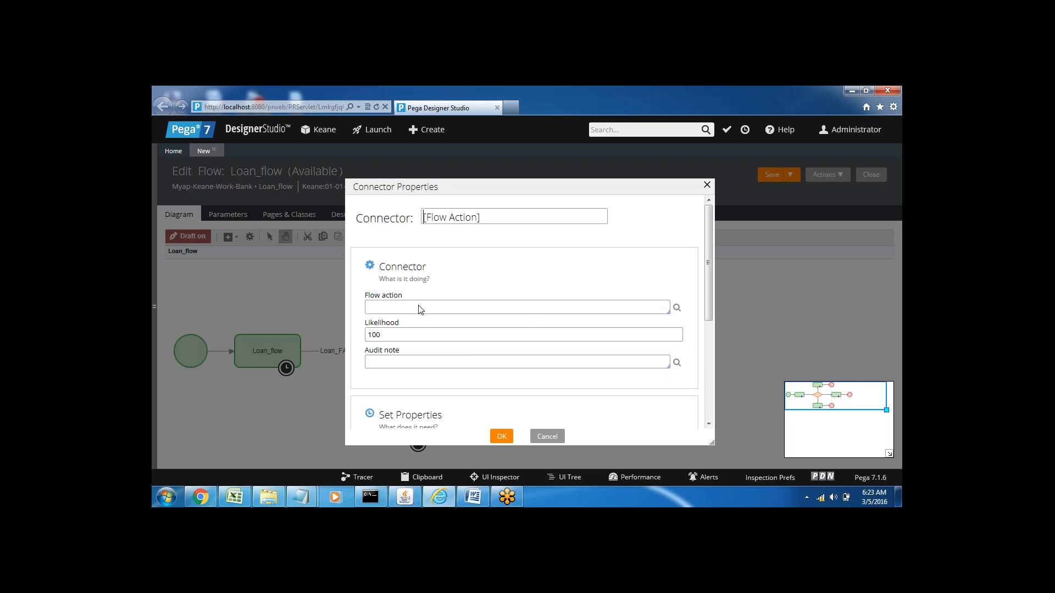
pyautogui.click(405, 306)
pyautogui.press('Down')
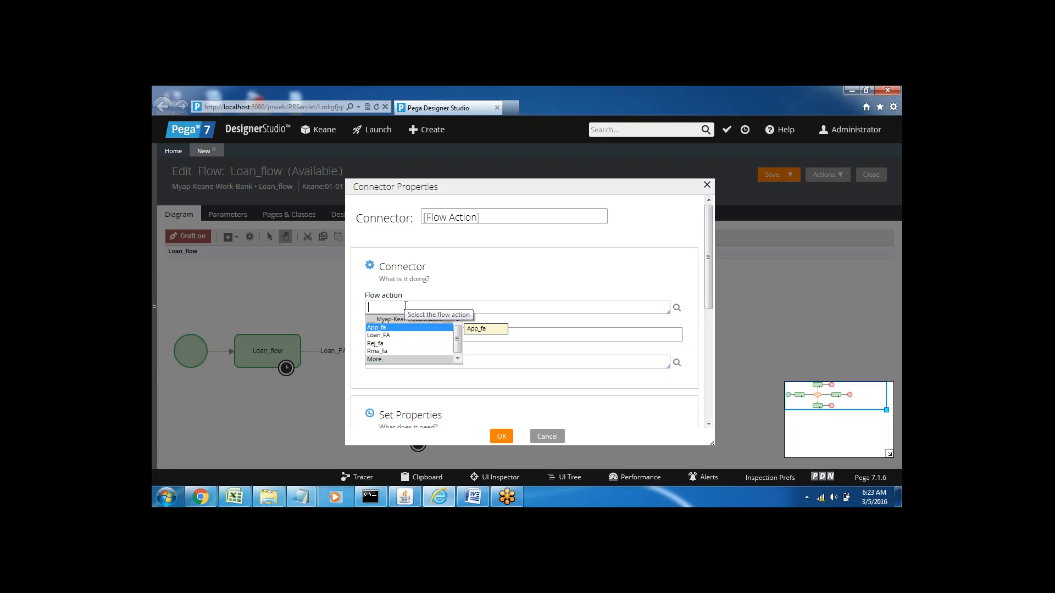
pyautogui.press('Down')
pyautogui.press('Down')
pyautogui.press('Down')
pyautogui.press('Return')
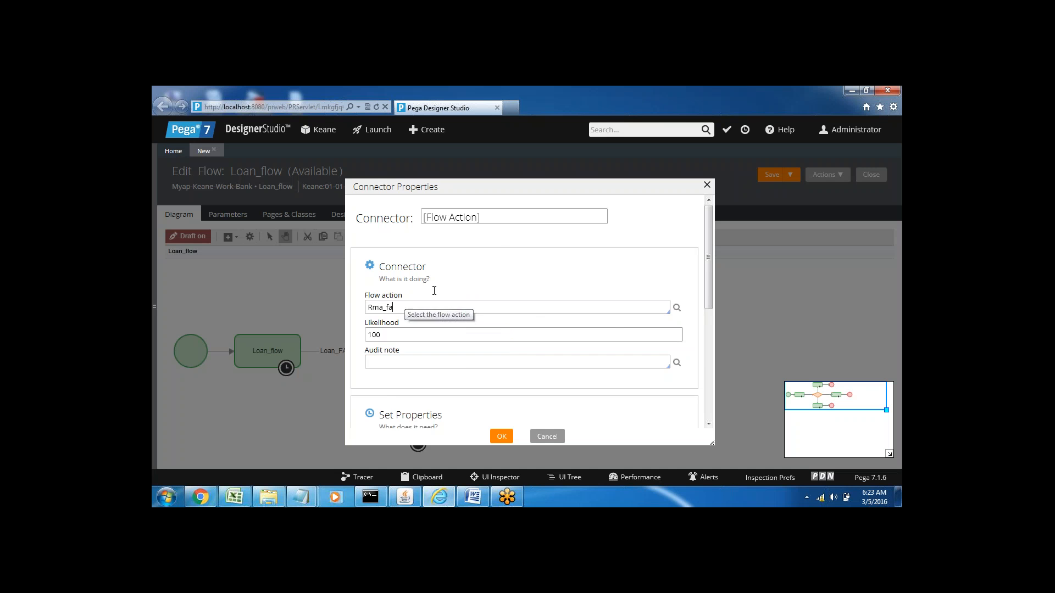
pyautogui.click(500, 438)
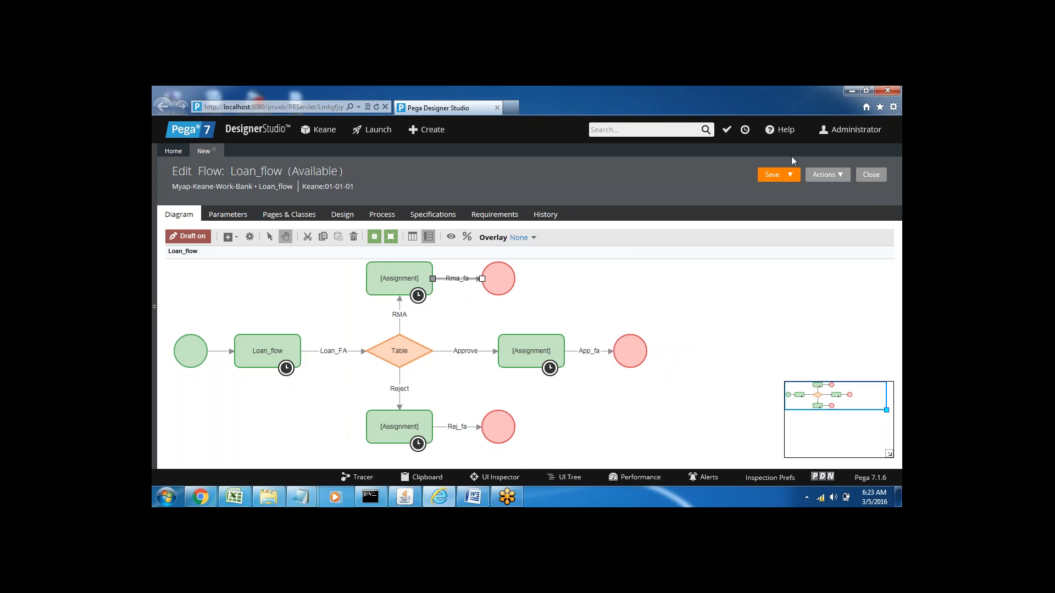
# Step: Dismiss the flow's availability settings and save the Loan_flow record
pyautogui.click(768, 176)
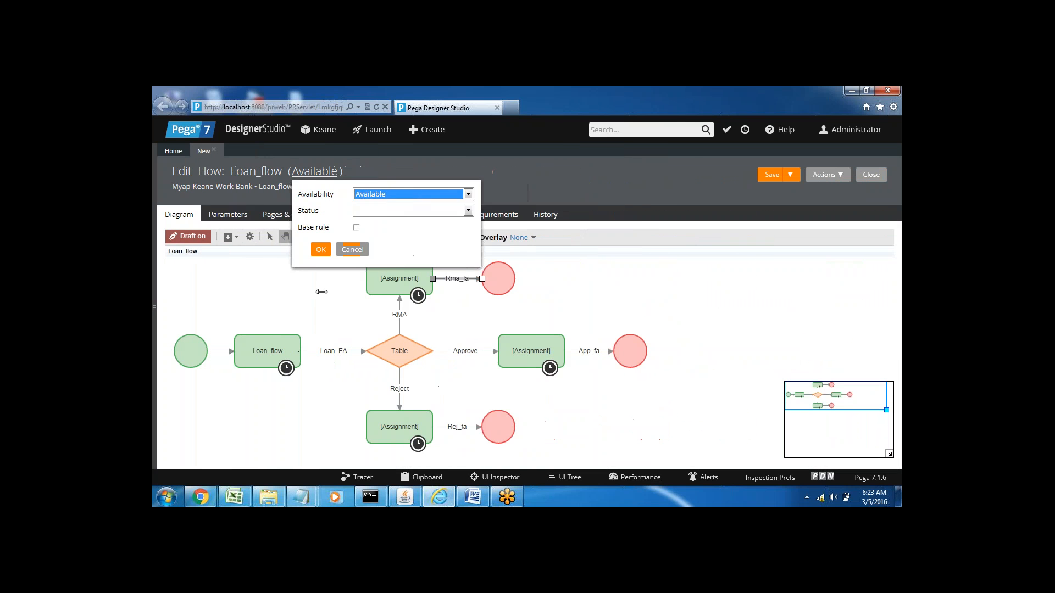
pyautogui.click(280, 296)
pyautogui.click(302, 292)
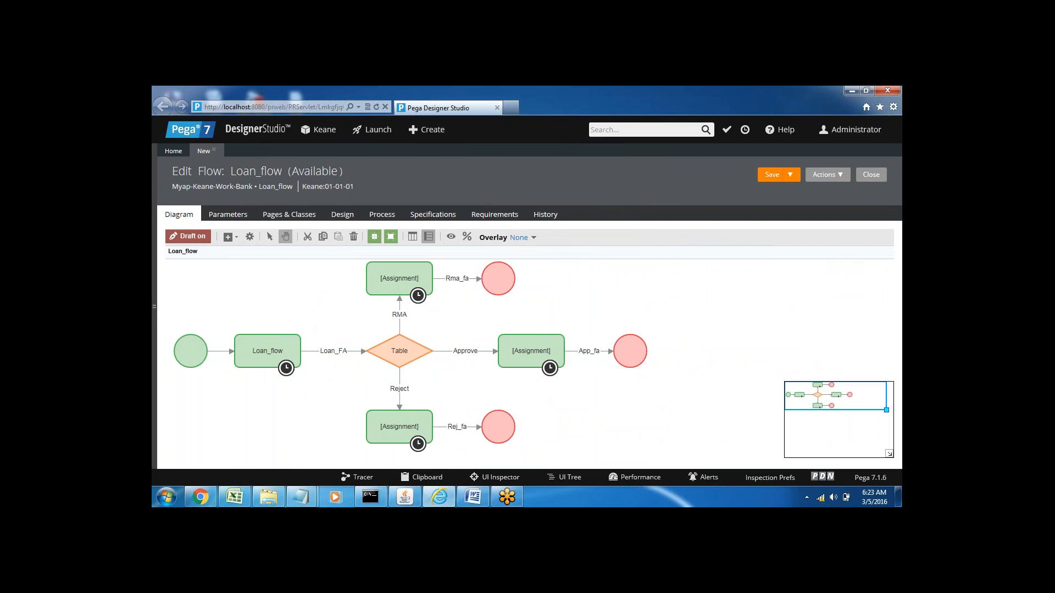
pyautogui.click(772, 176)
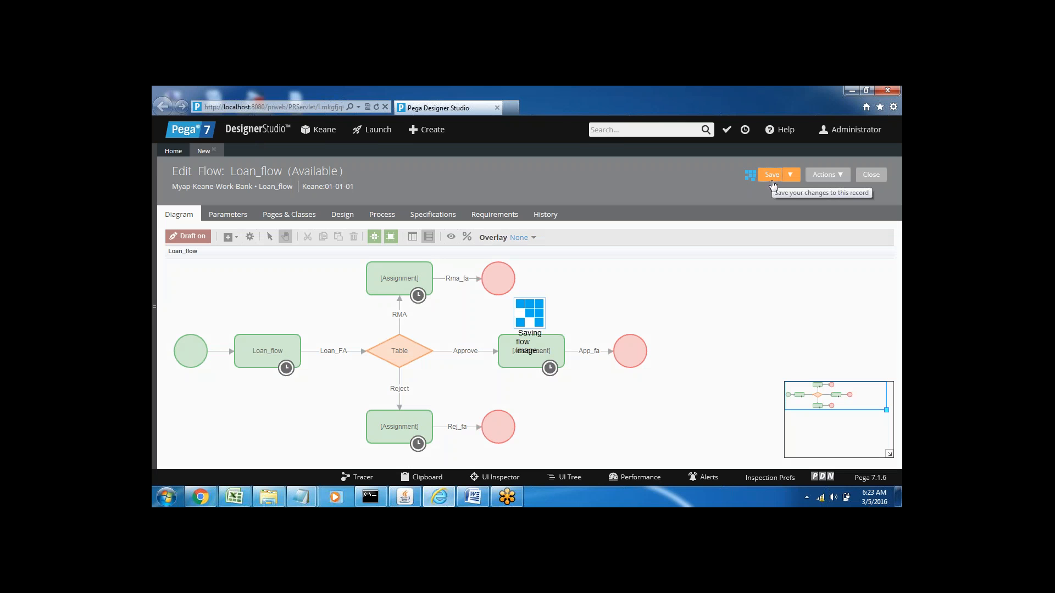
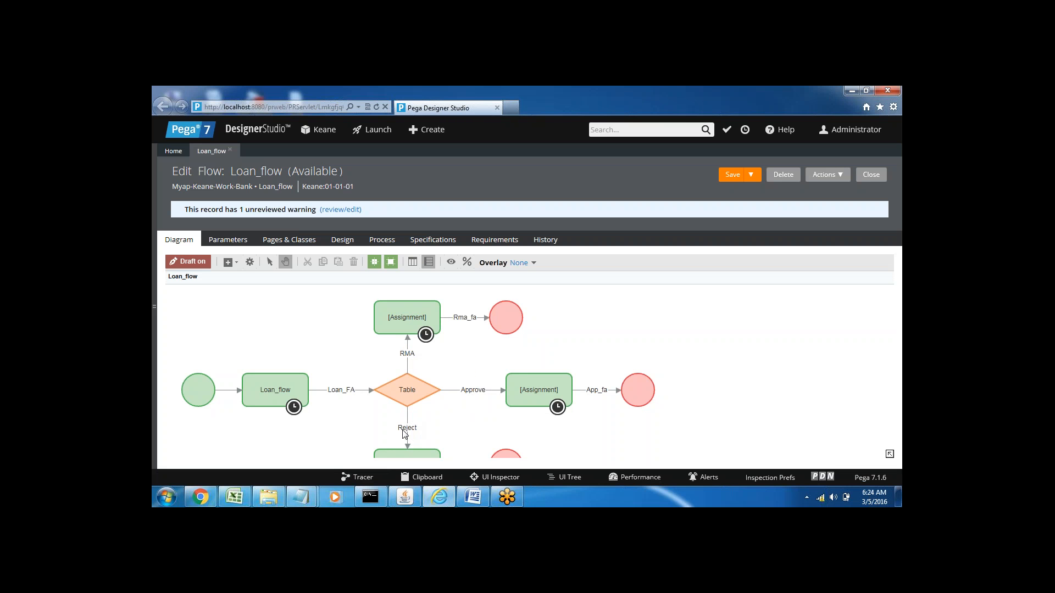
# Step: Run Loan_flow to start a test case and open the Loan_Table1 decision table from the recent items
pyautogui.click(839, 178)
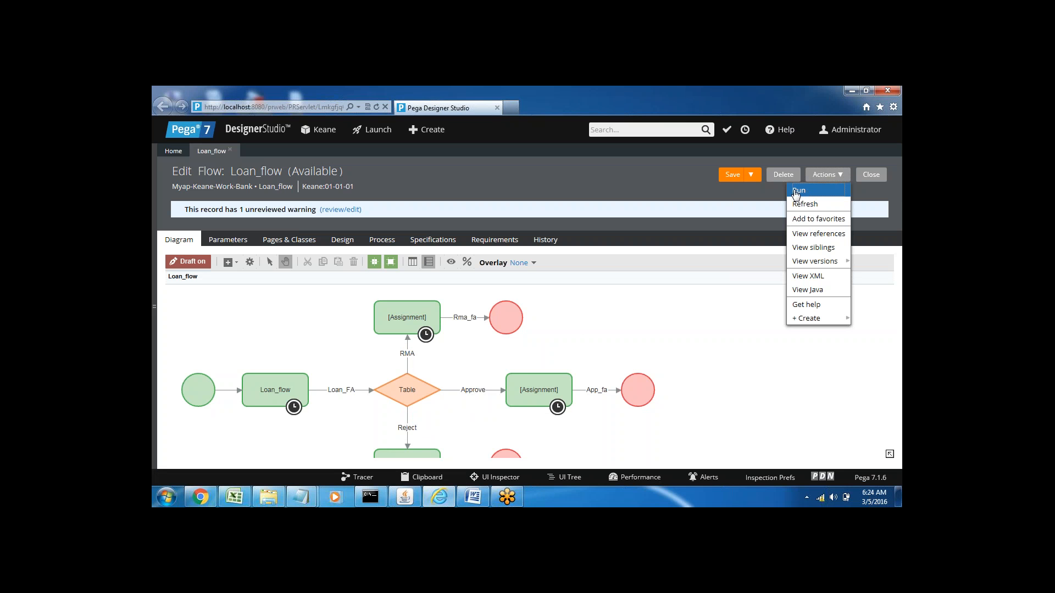
pyautogui.click(795, 191)
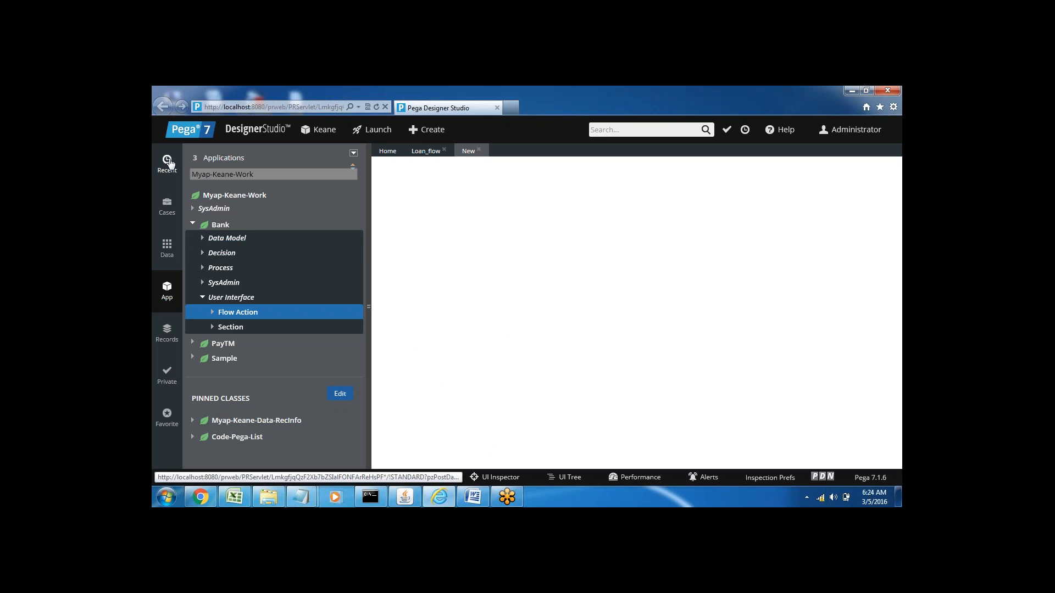
pyautogui.click(168, 160)
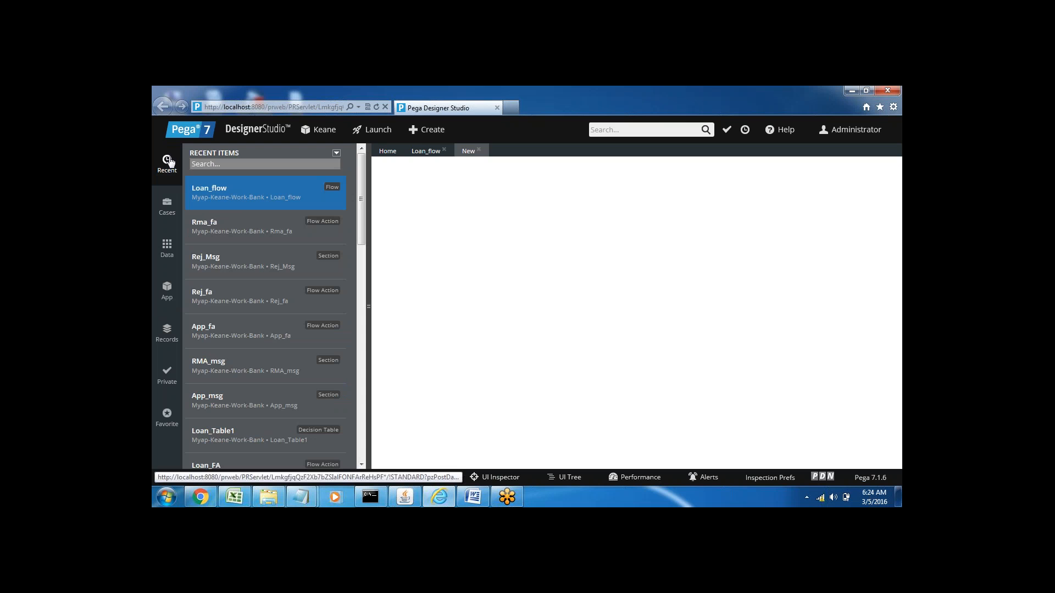
pyautogui.click(213, 432)
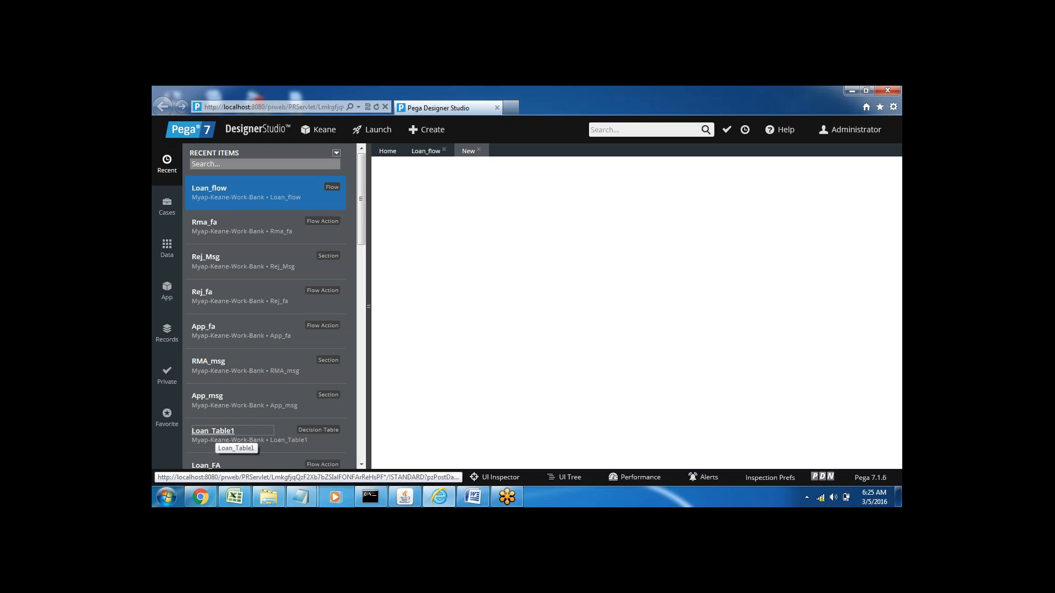
pyautogui.click(214, 431)
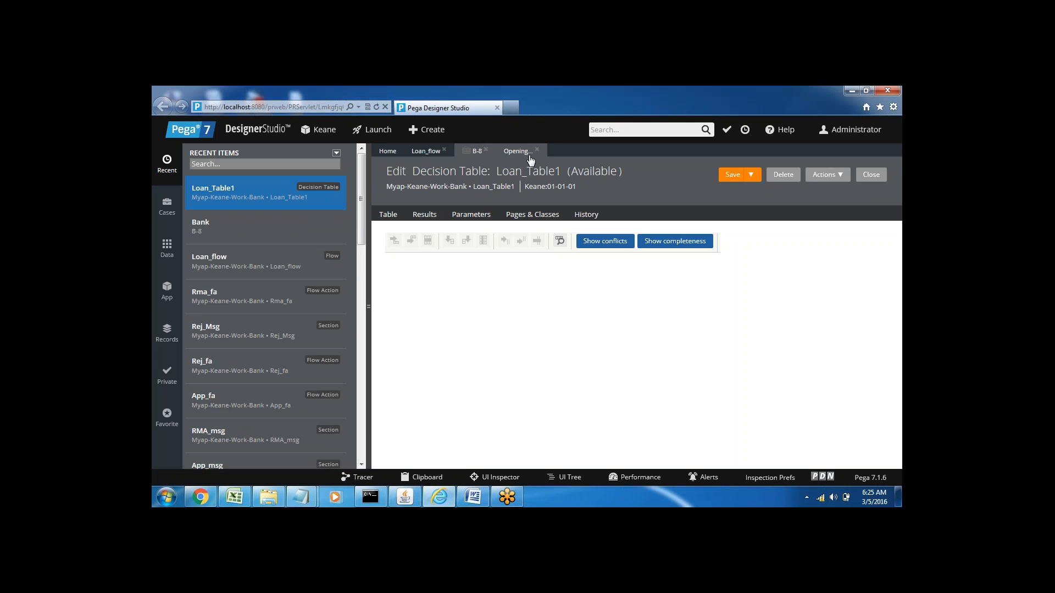
# Step: Set EName to AAA and ESalary to 27000 in the new Bank case, checking the salary ranges in Loan_Table1
pyautogui.click(476, 153)
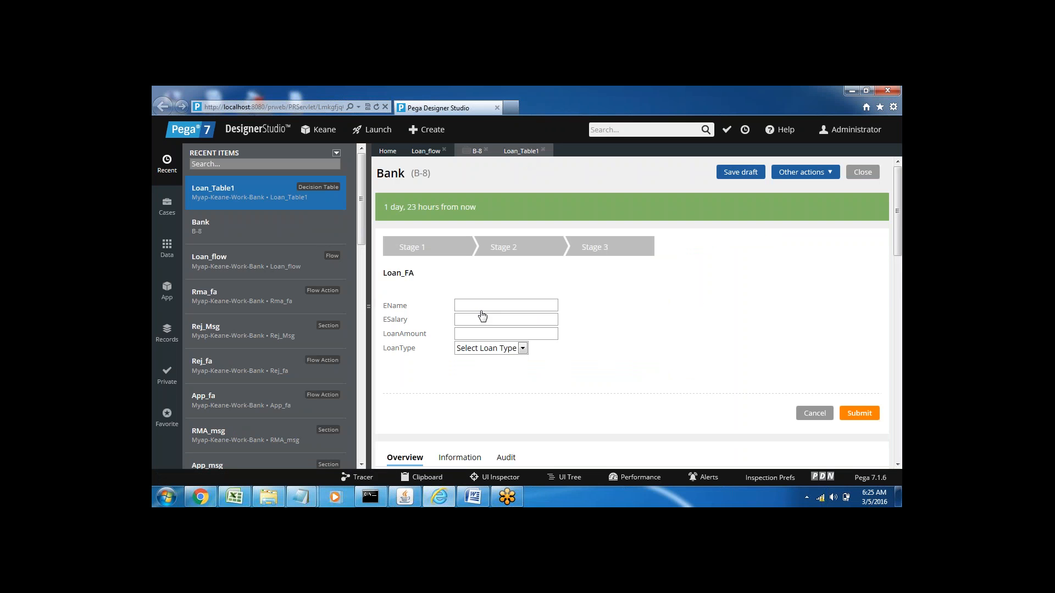
pyautogui.click(459, 307)
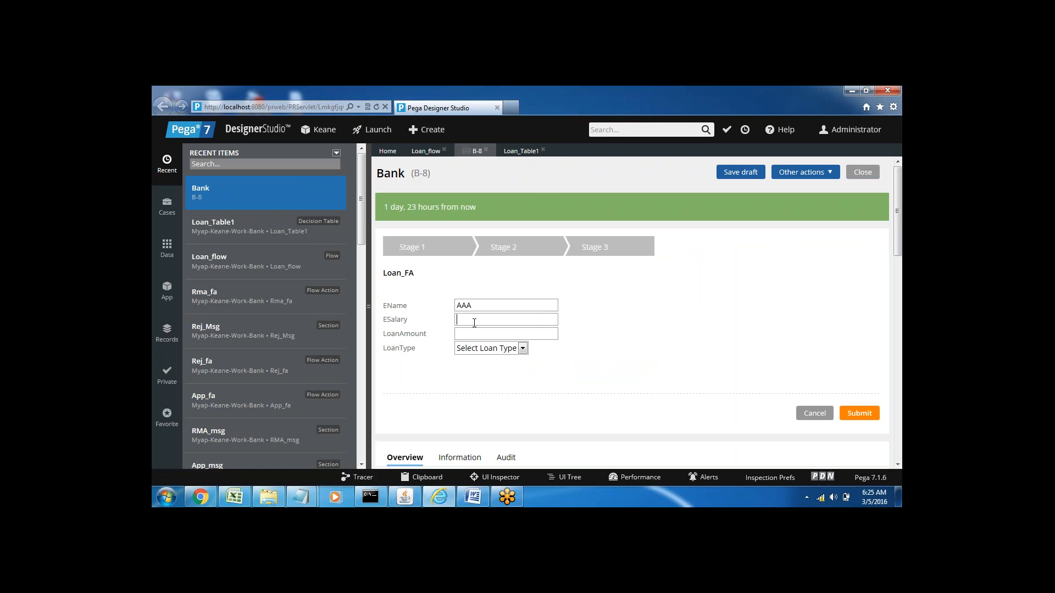
pyautogui.click(521, 152)
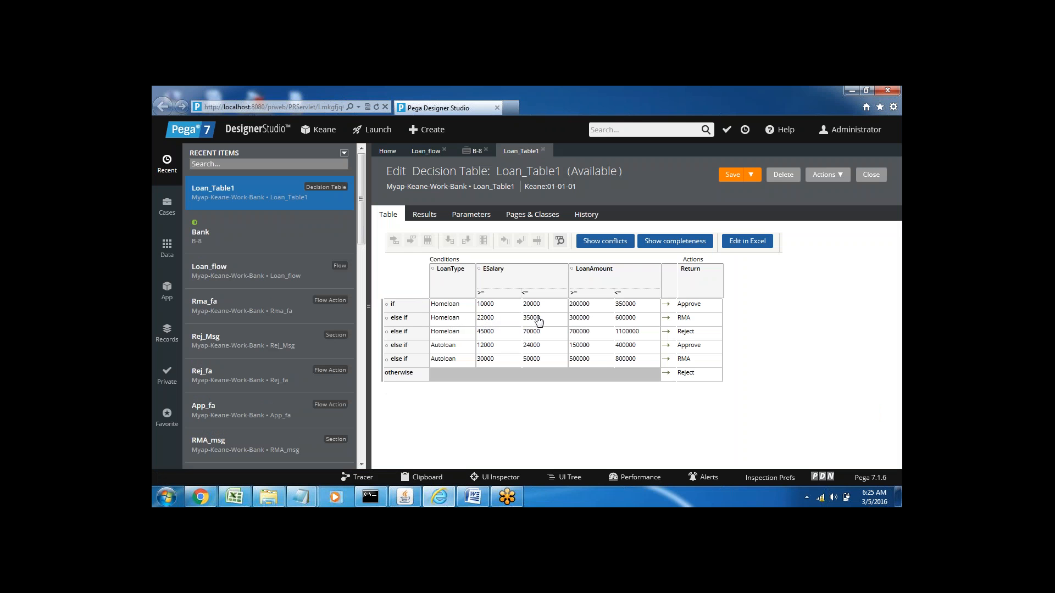
pyautogui.click(476, 151)
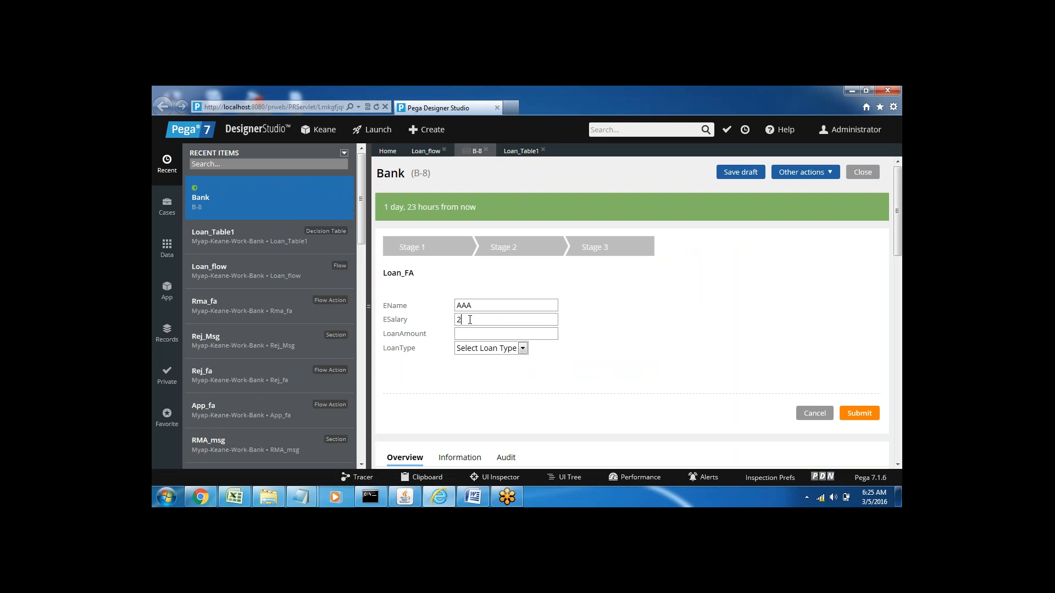
pyautogui.click(470, 319)
pyautogui.write('27000')
# Step: Set LoanAmount to 450000 and LoanType to Homeloan using Loan_Table1 as reference, and submit the Bank case
pyautogui.click(524, 151)
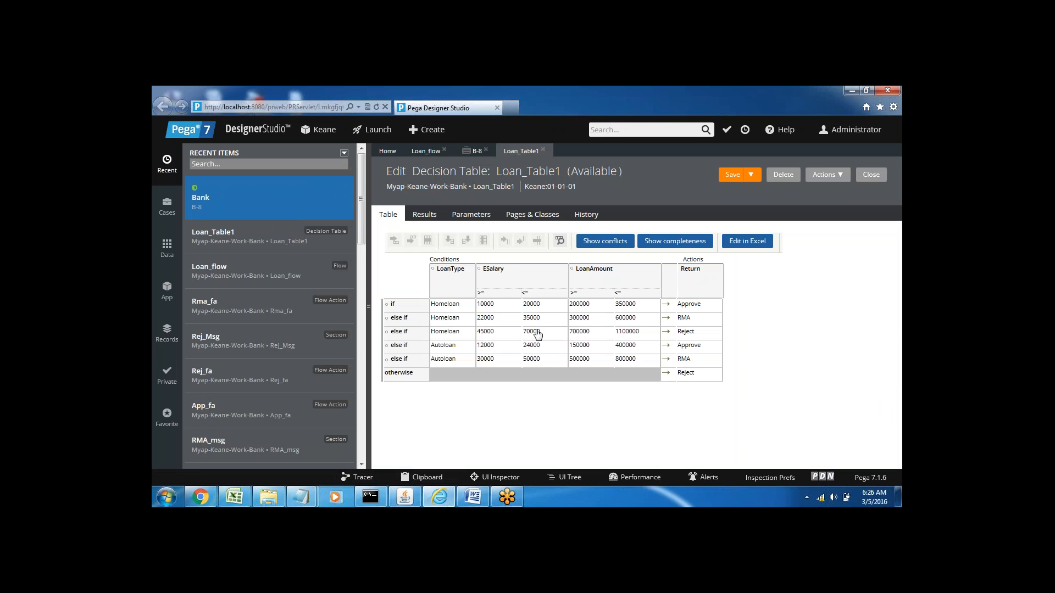
pyautogui.click(476, 154)
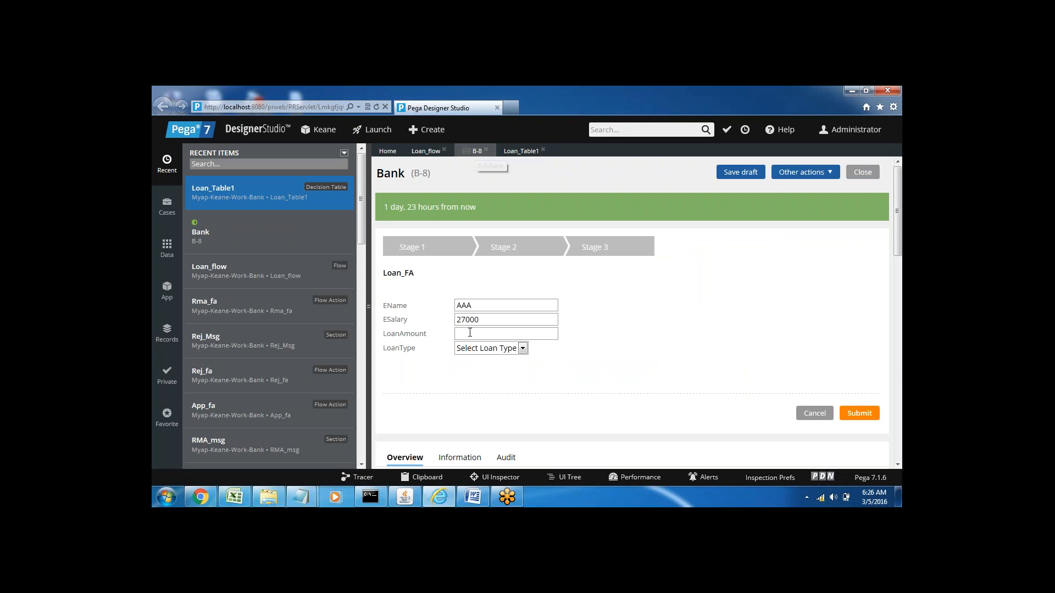
pyautogui.click(470, 334)
pyautogui.write('450000')
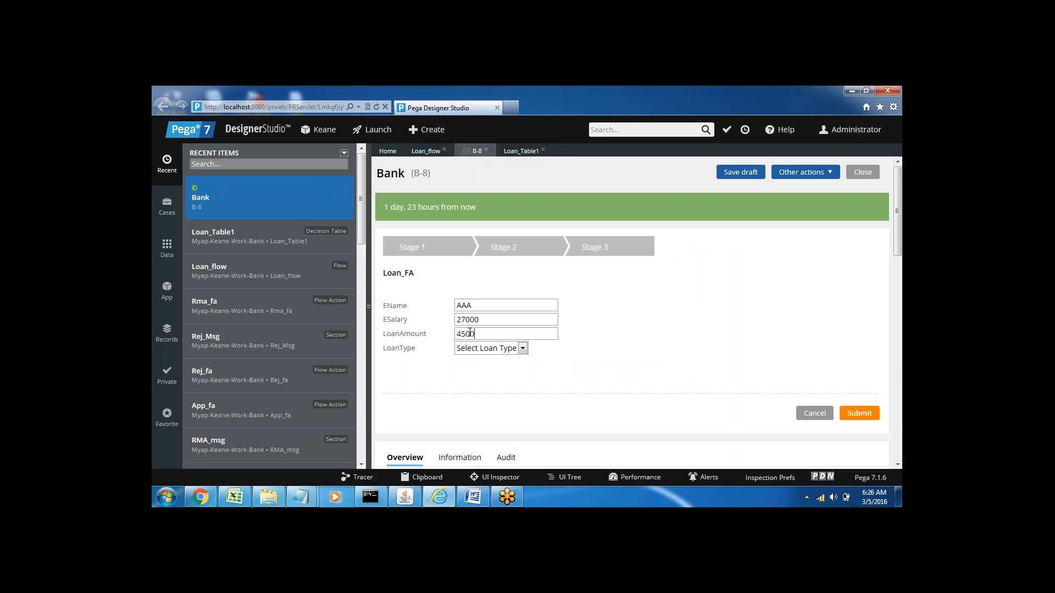
pyautogui.click(495, 350)
pyautogui.click(477, 368)
pyautogui.click(522, 151)
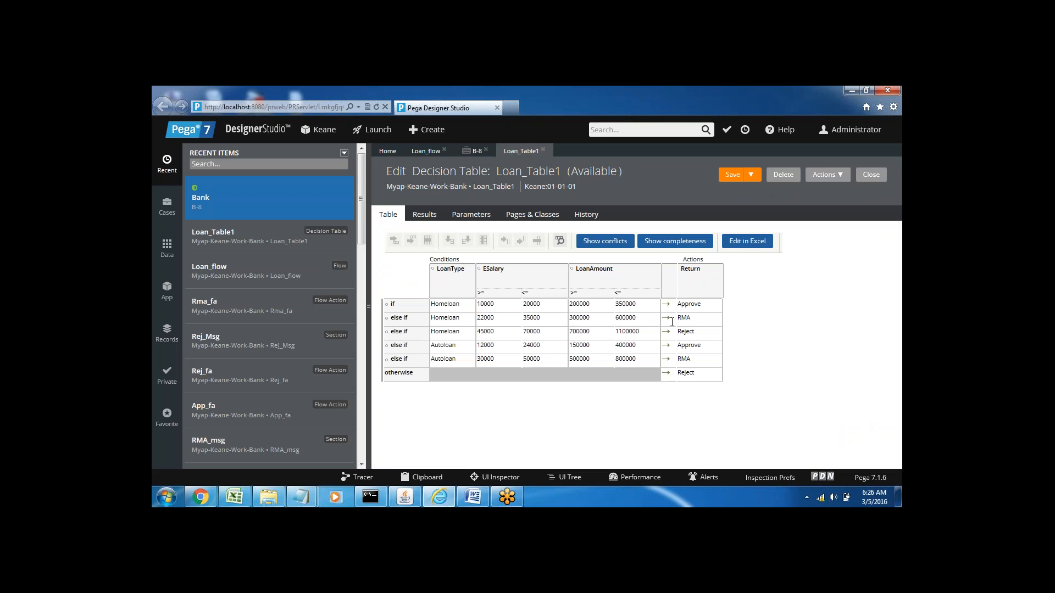
pyautogui.click(476, 151)
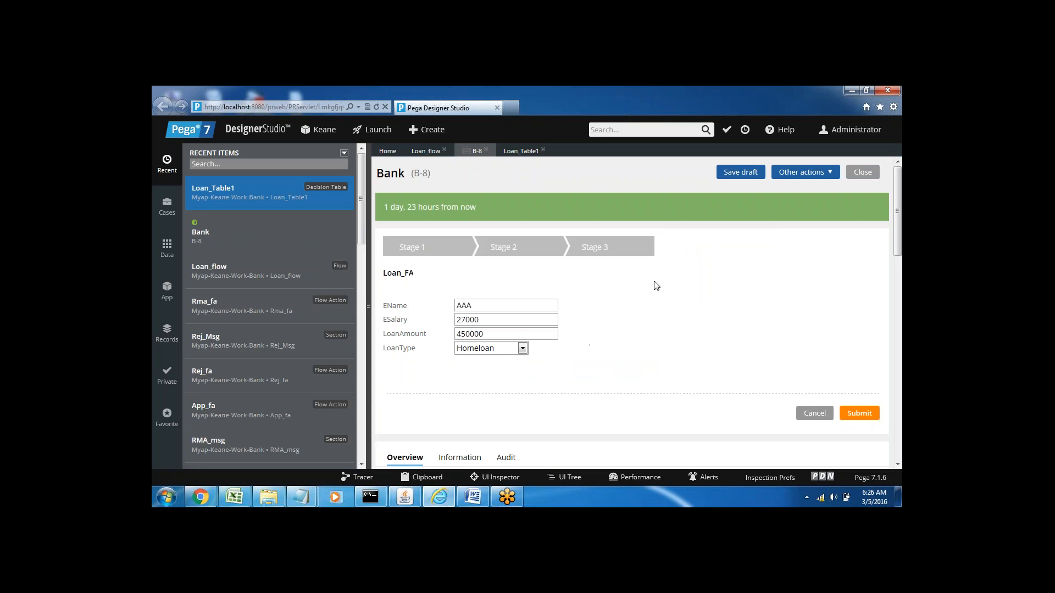
pyautogui.click(860, 414)
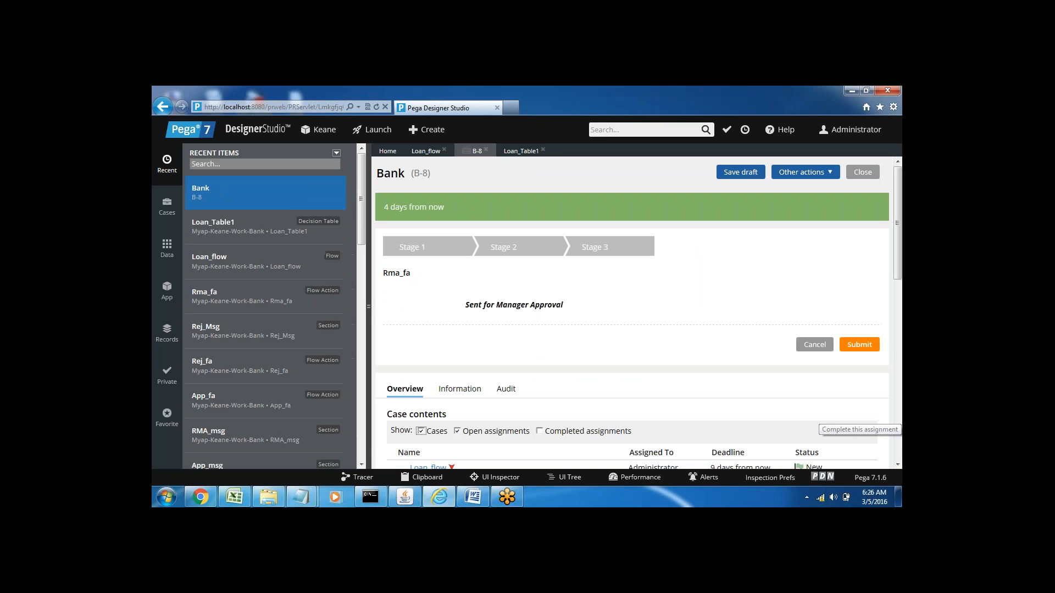
# Step: Close the submitted Bank case and run Loan_flow again to start a second test case
pyautogui.click(486, 151)
pyautogui.click(439, 155)
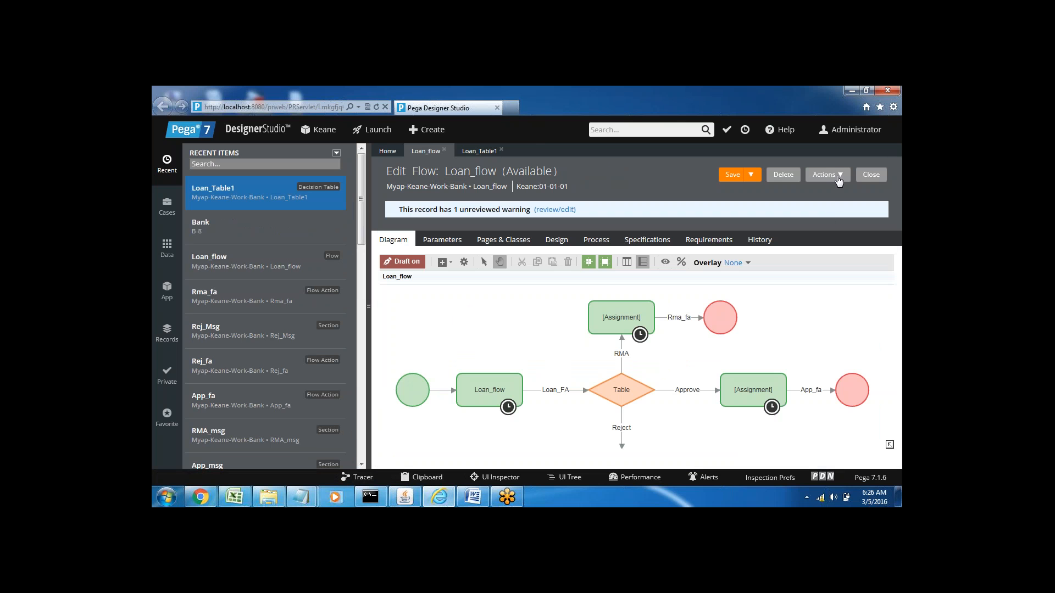
pyautogui.click(839, 176)
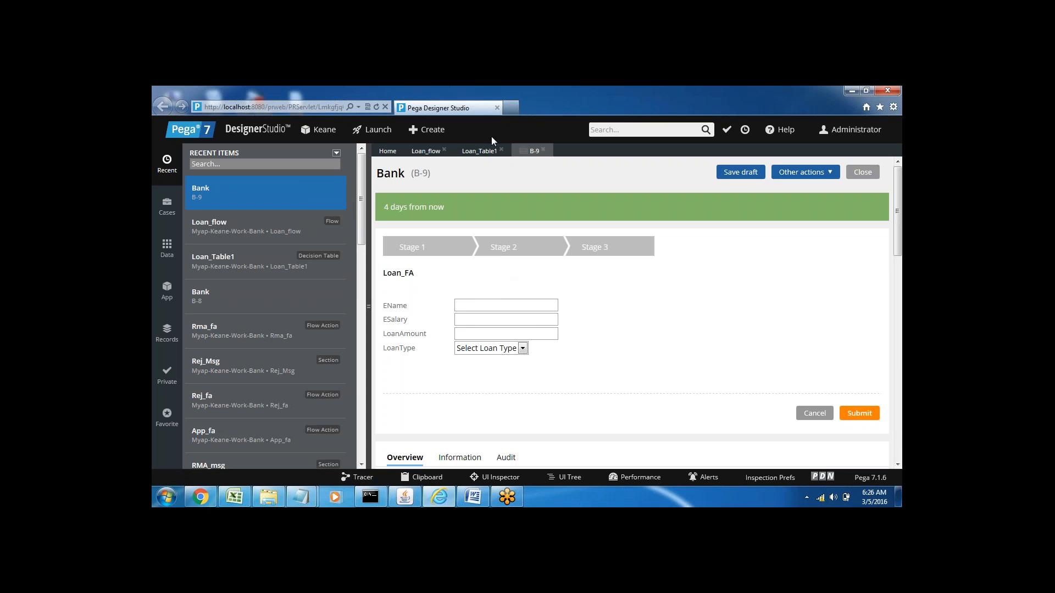
# Step: After checking Loan_Table1's conditions, submit the second Bank case with ESalary 18000, LoanAmount 230000 and LoanType Autoloan
pyautogui.click(477, 150)
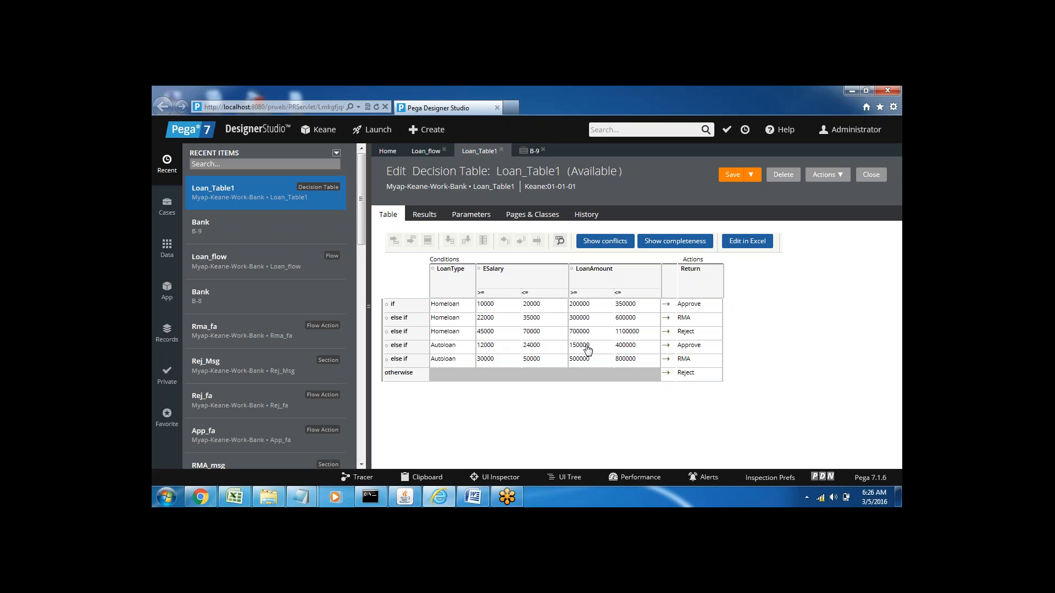
pyautogui.click(534, 152)
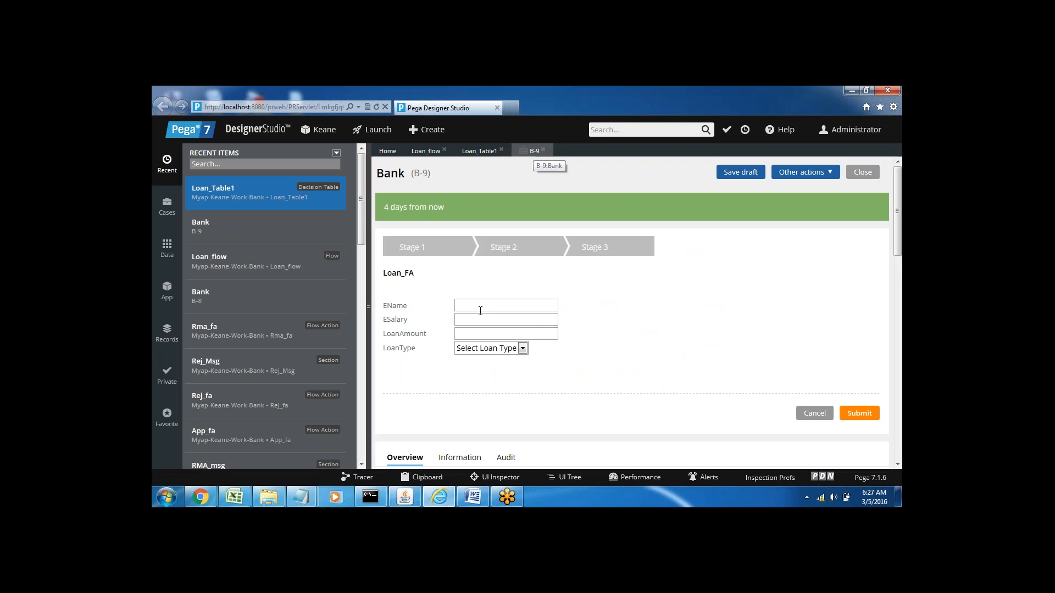
pyautogui.click(465, 318)
pyautogui.write('1')
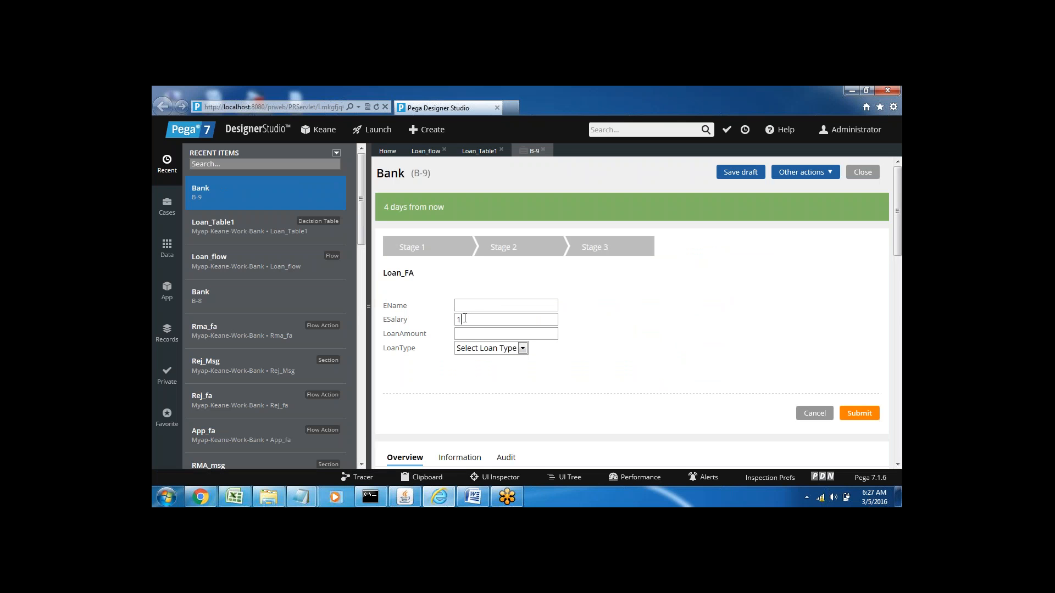
pyautogui.write('8000')
pyautogui.write('230000')
pyautogui.click(494, 349)
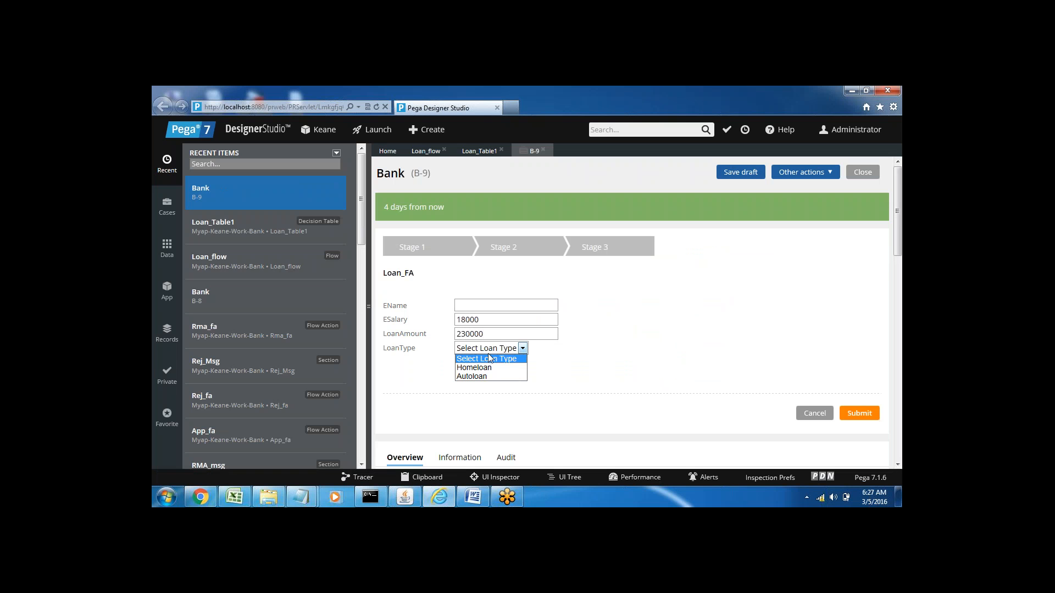
pyautogui.click(472, 377)
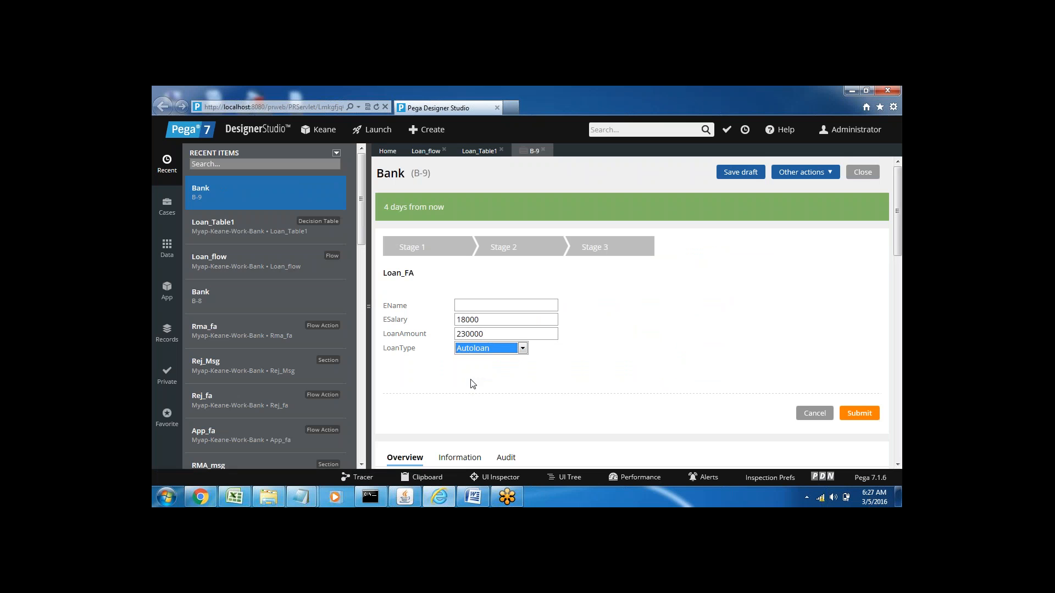
pyautogui.click(860, 418)
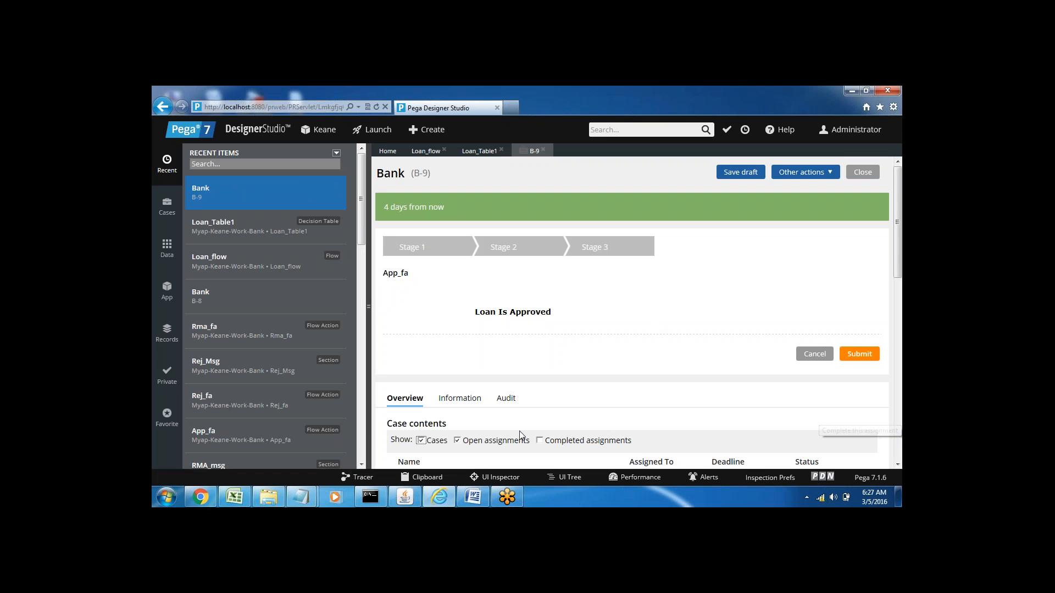
# Step: Review the Loan_flow diagram and Loan_Table1's conditions, and run Loan_flow again to start a third test case
pyautogui.click(478, 152)
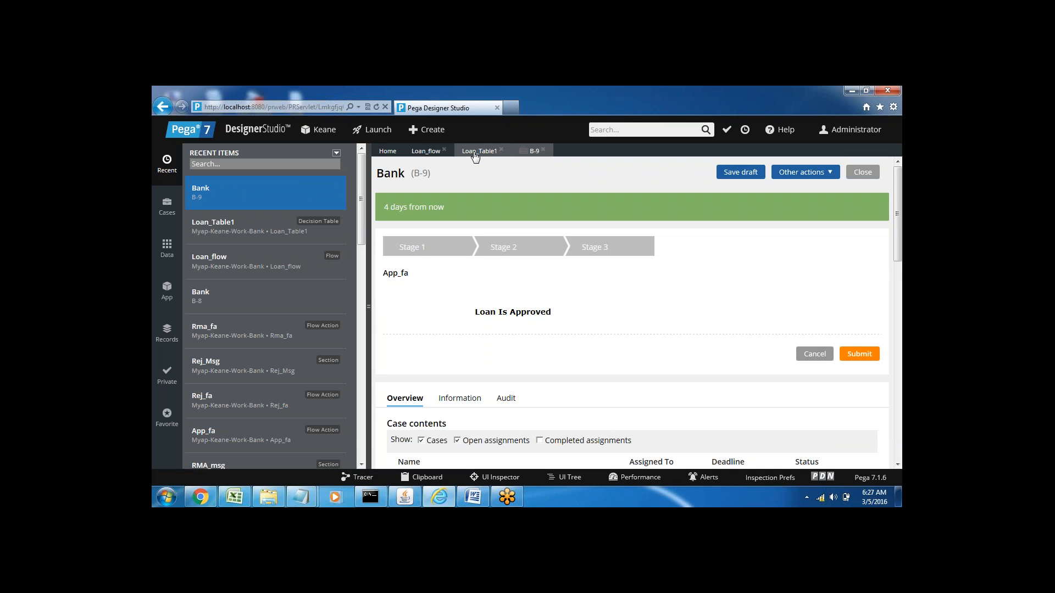
pyautogui.click(425, 151)
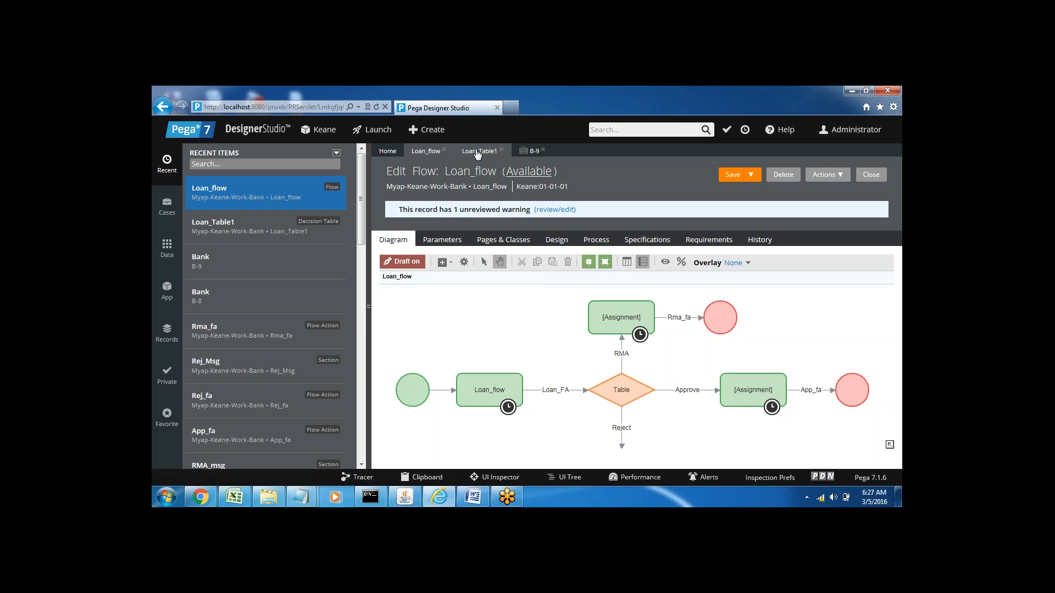
pyautogui.click(476, 153)
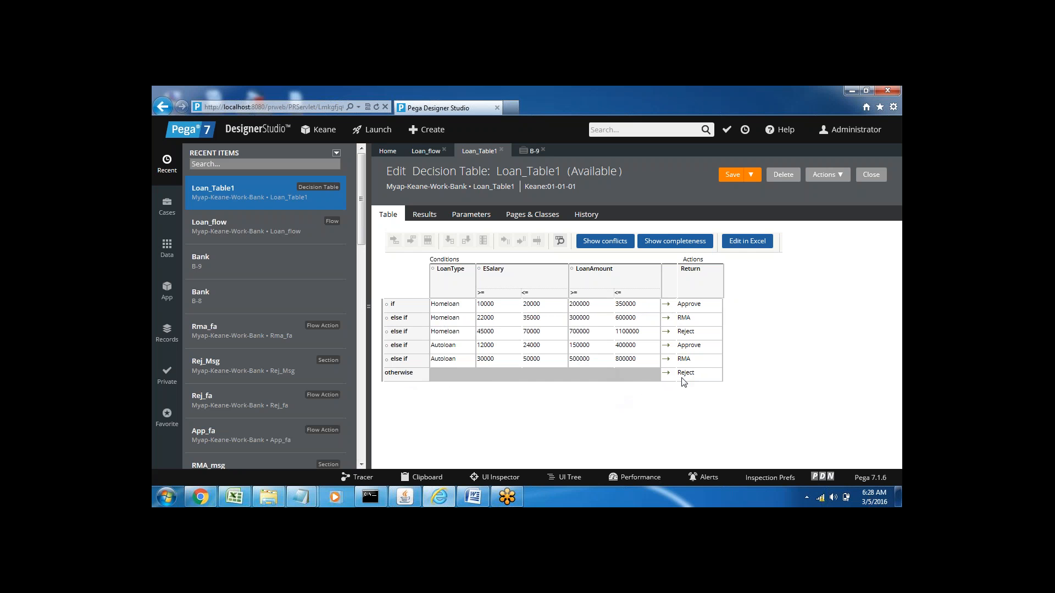
pyautogui.click(532, 157)
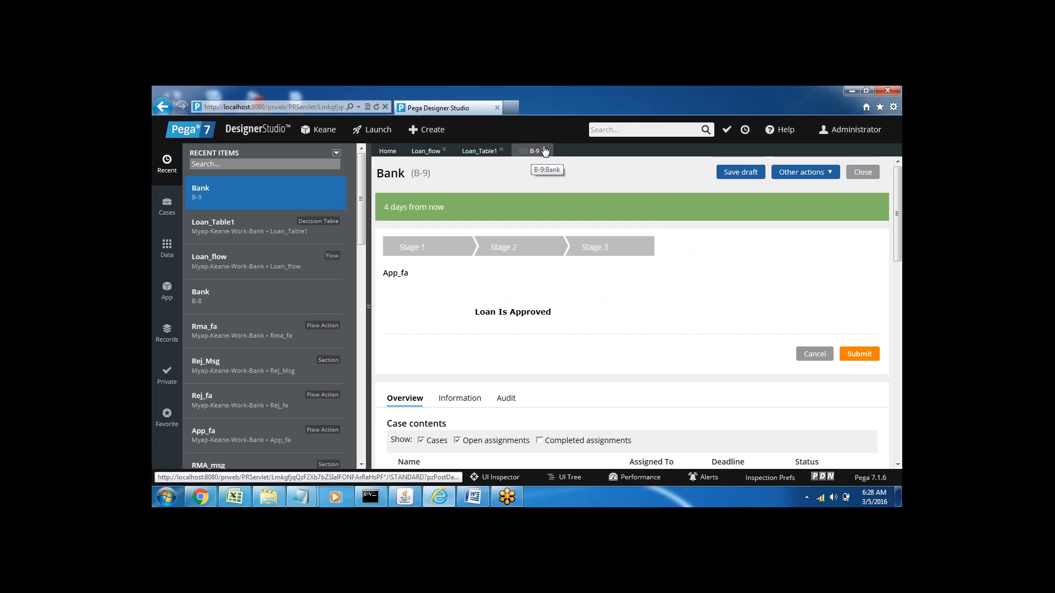
pyautogui.click(423, 155)
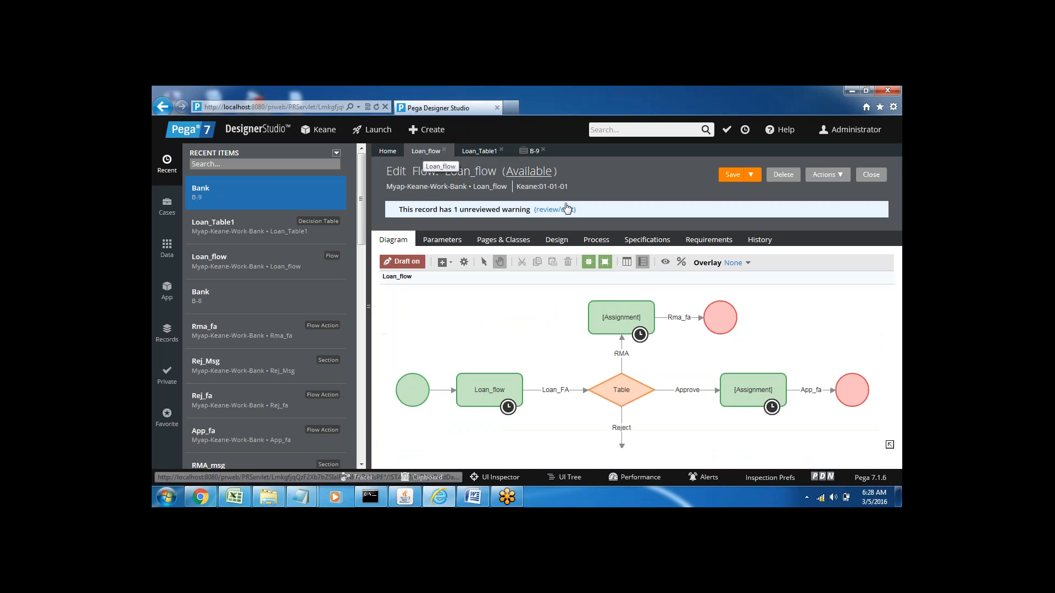
pyautogui.click(827, 175)
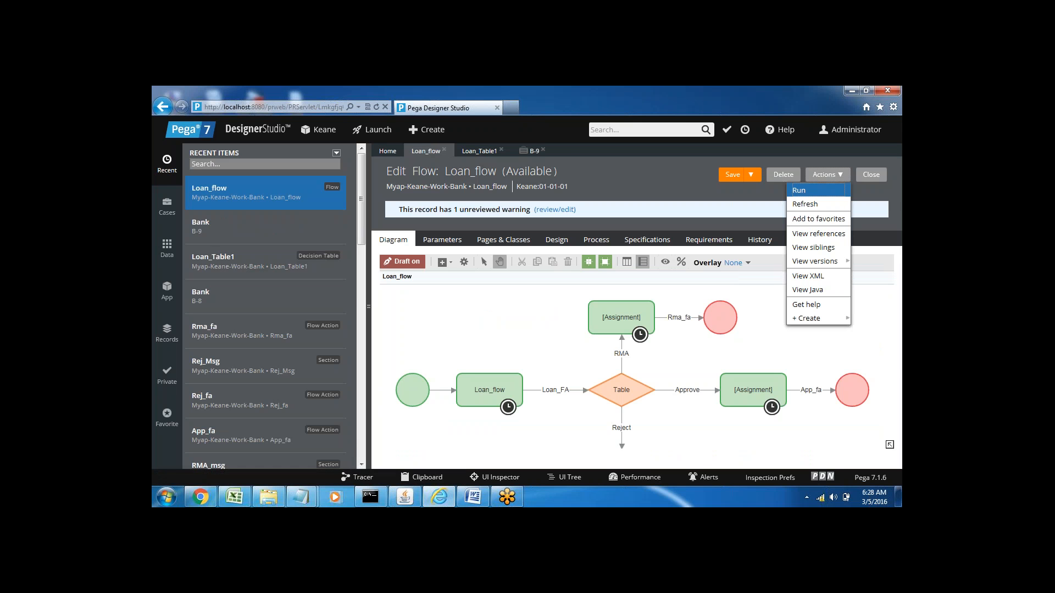
pyautogui.click(805, 191)
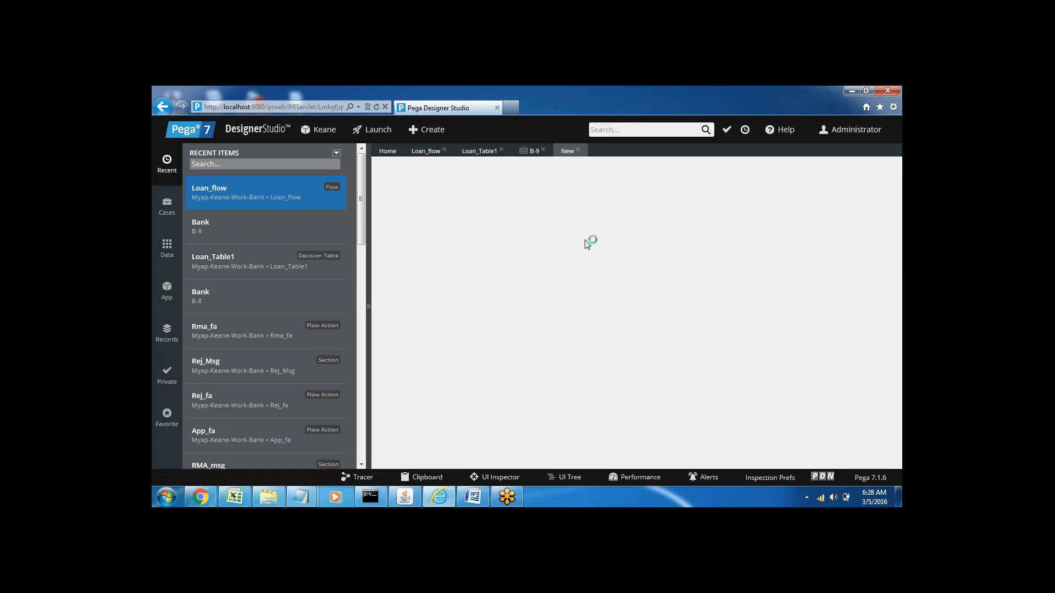
# Step: Submit the third Bank case with ESalary 20000, LoanAmount 900000 and LoanType Homeloan, and highlight its outcome message
pyautogui.click(497, 319)
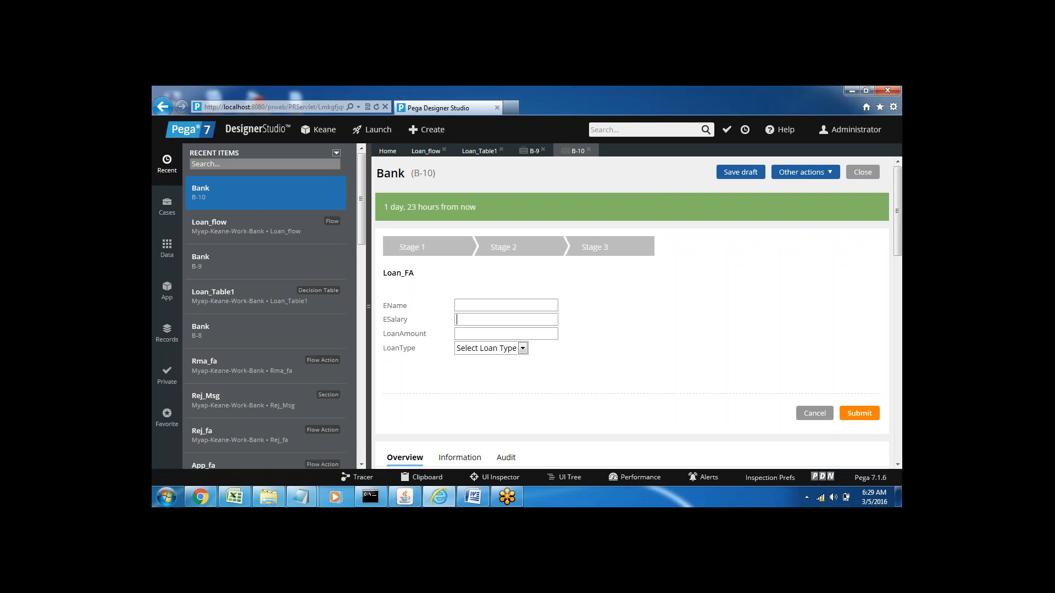
pyautogui.write('20000')
pyautogui.click(474, 334)
pyautogui.write('900000')
pyautogui.click(491, 349)
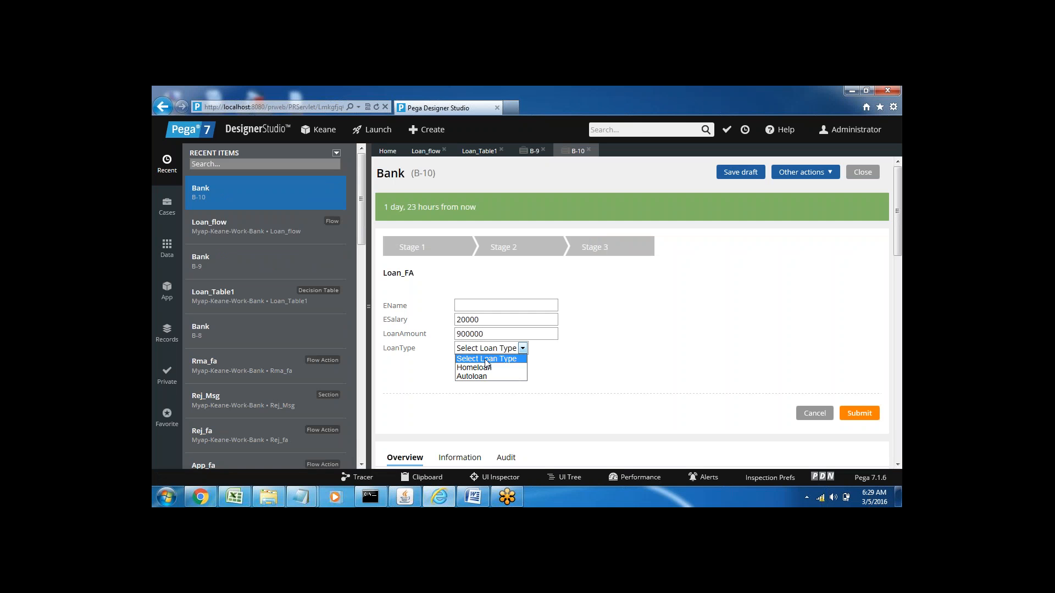
pyautogui.click(481, 369)
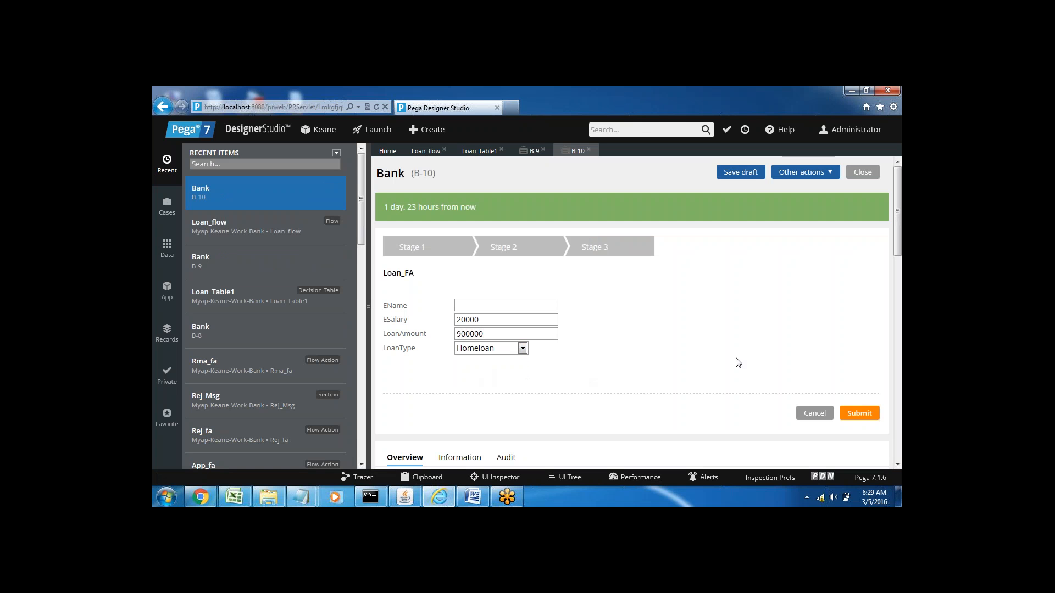
pyautogui.click(859, 415)
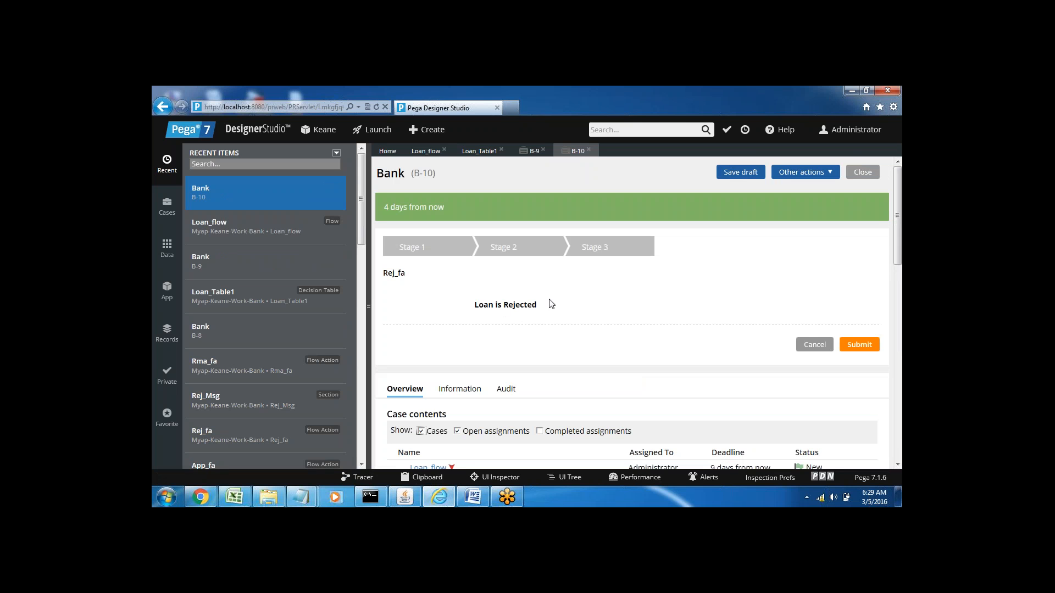
pyautogui.tripleClick(489, 306)
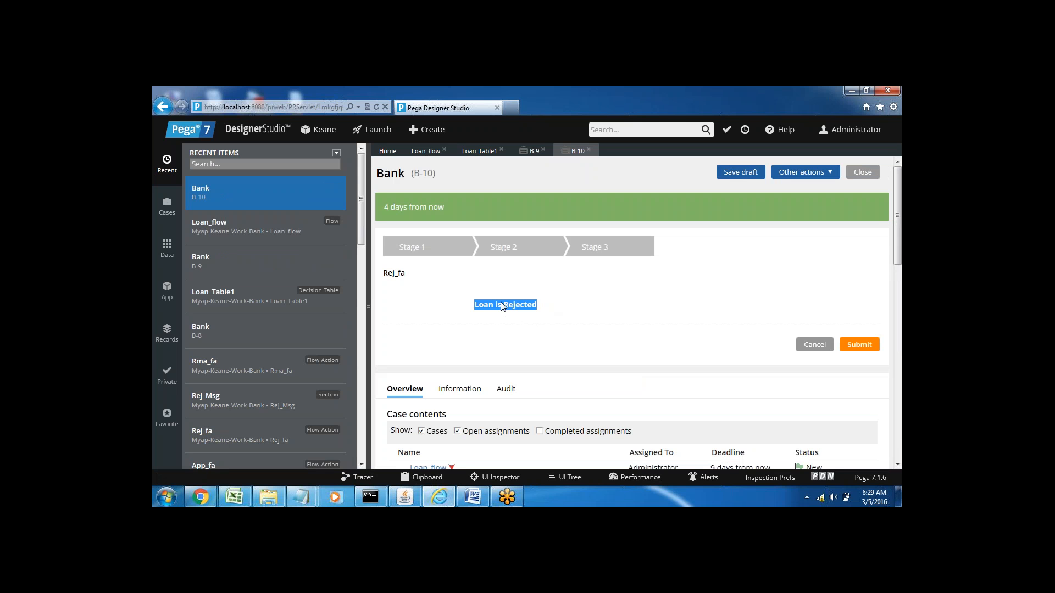
# Step: Close the two open Bank cases B-10 and B-9, and review Loan_flow and the conditions in Loan_Table1
pyautogui.click(588, 151)
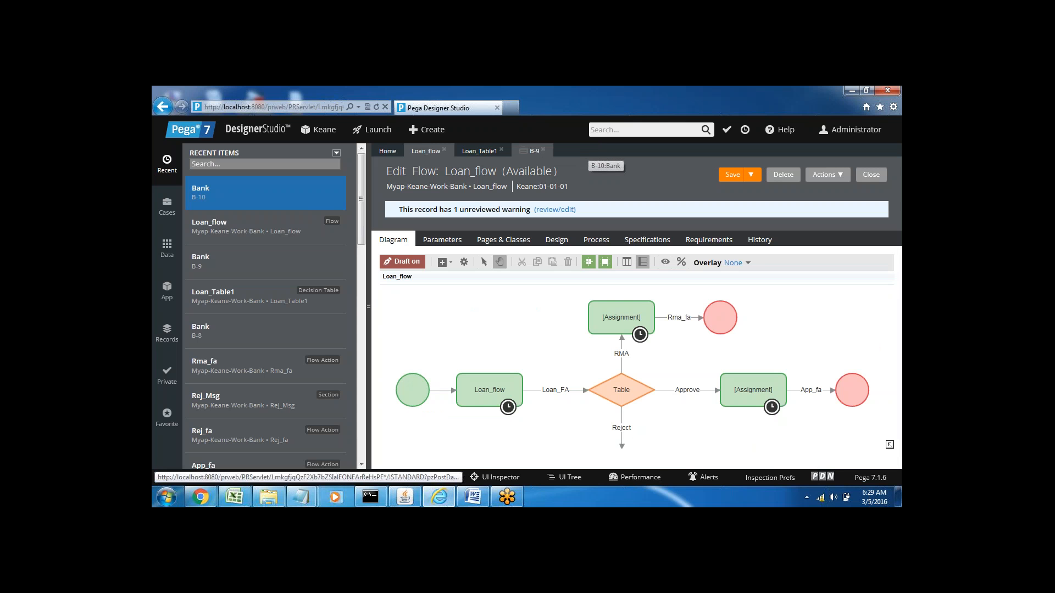
pyautogui.click(542, 149)
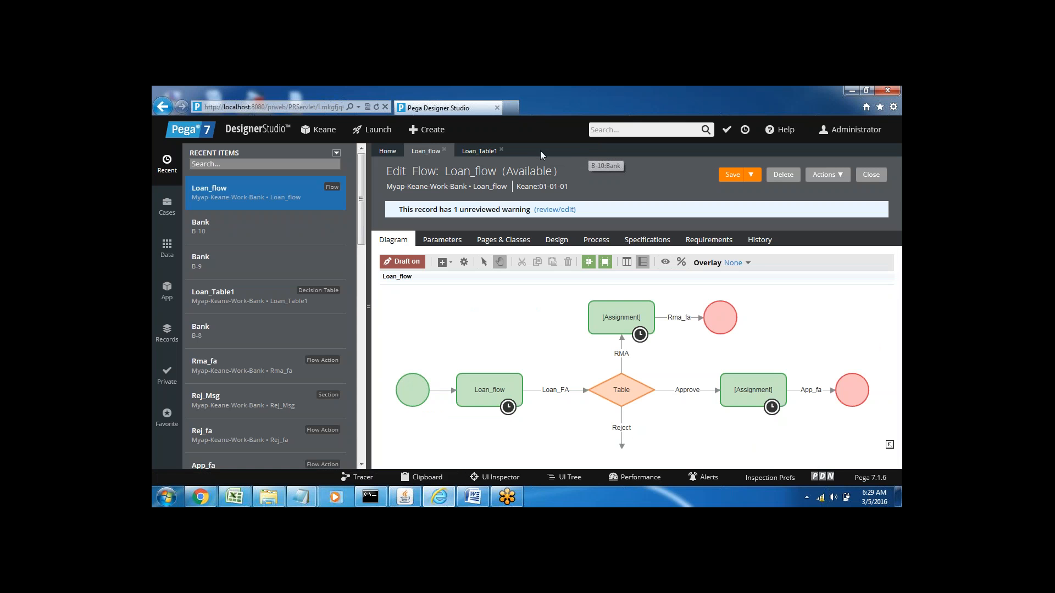
pyautogui.click(479, 150)
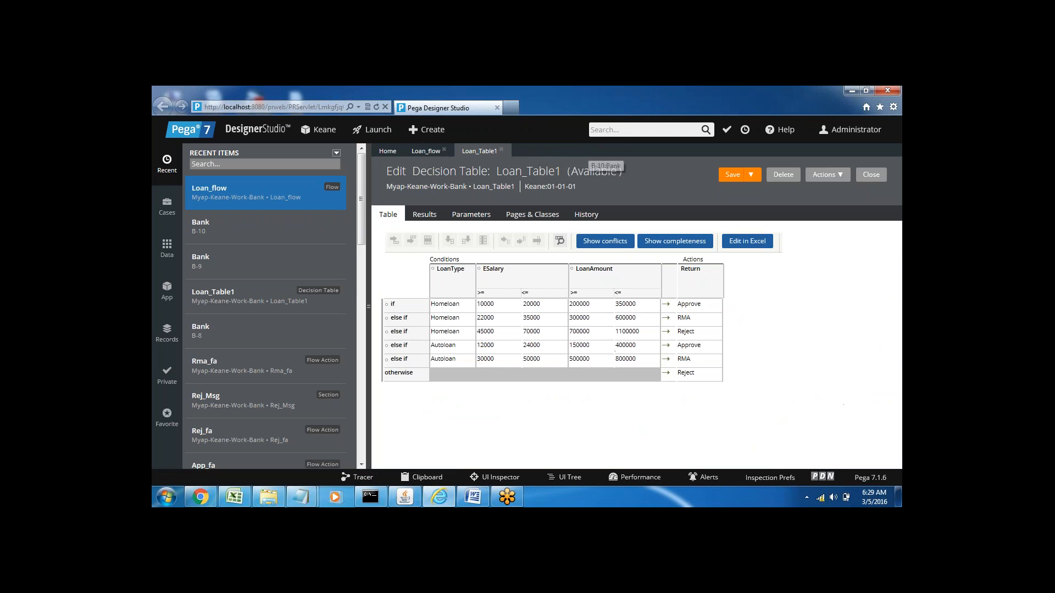
pyautogui.click(434, 156)
pyautogui.click(480, 156)
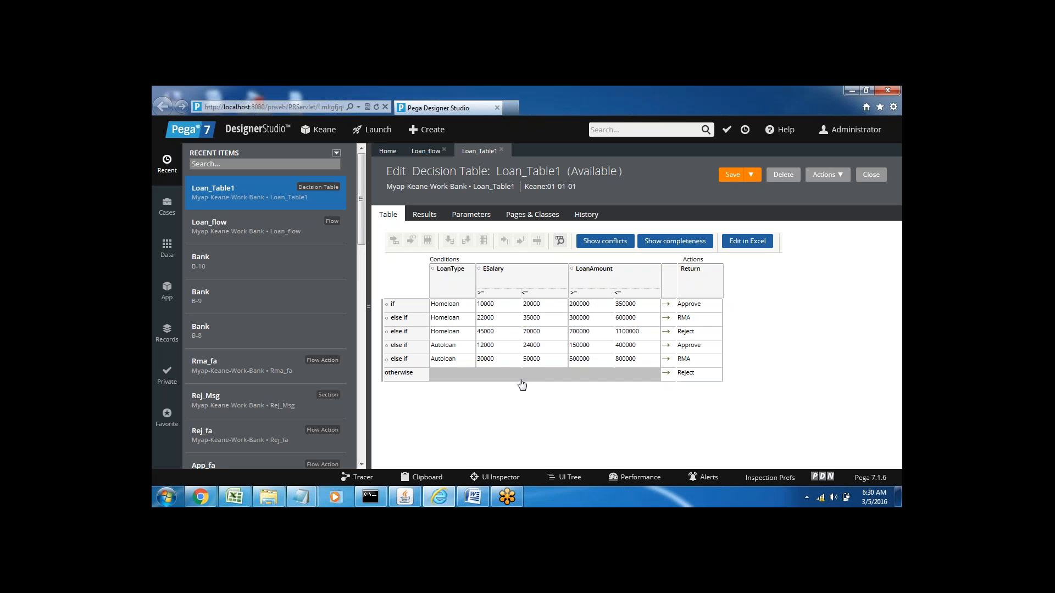
# Step: Switch to the Word notes and add the heading "Decision Tree—" below the decision table lines, leaving a blank line between them
pyautogui.click(472, 497)
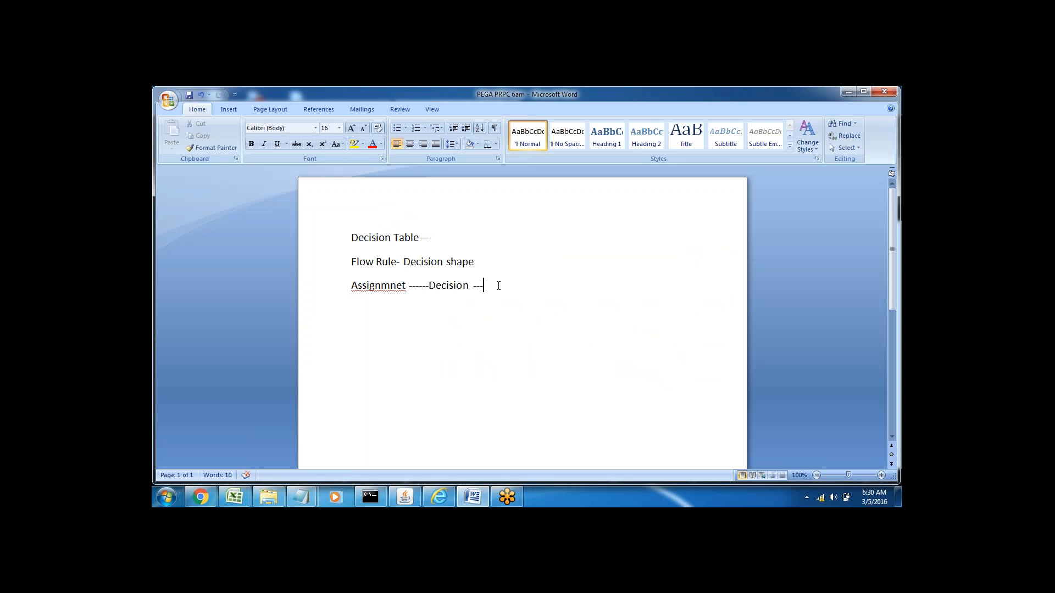
pyautogui.press('Return')
pyautogui.press('Return')
pyautogui.write('Decision Tree—')
pyautogui.press('Return')
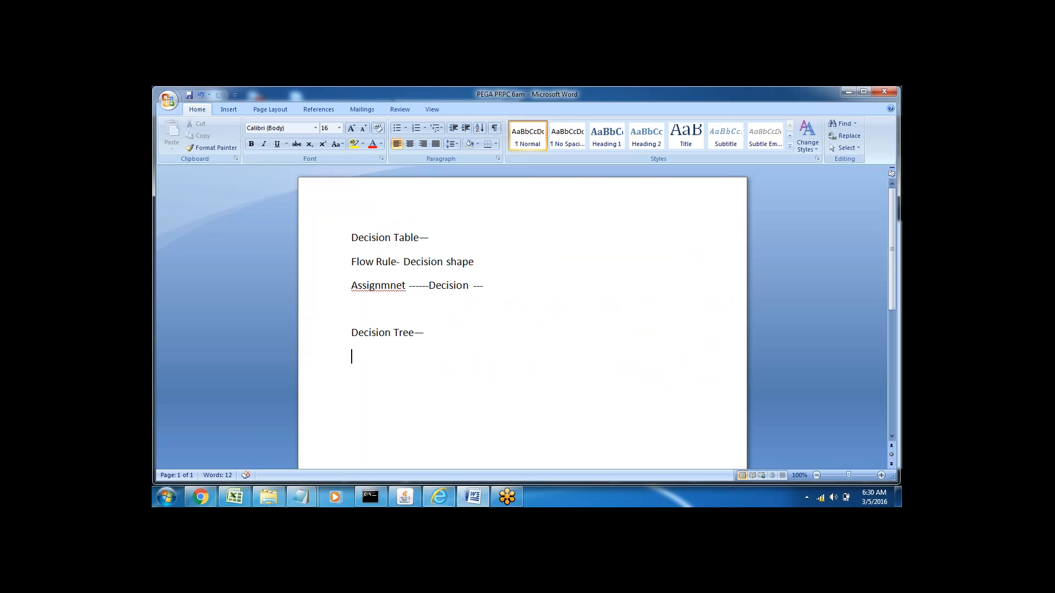
# Step: Highlight the Decision Tree heading in the Word notes and compare it with the Decision Table heading
pyautogui.click(439, 497)
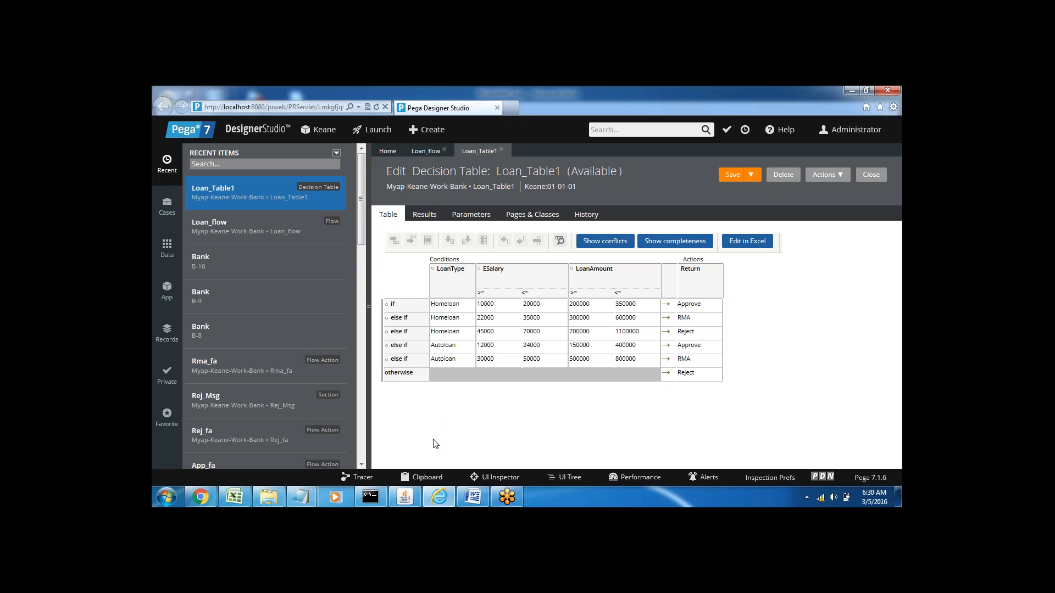
pyautogui.click(443, 502)
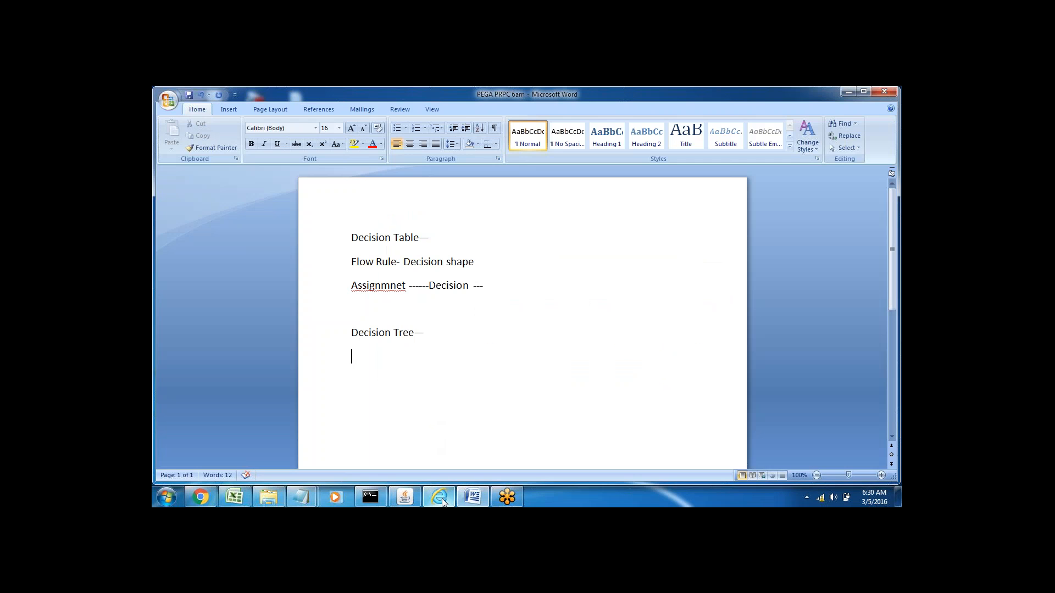
pyautogui.moveTo(352, 332); pyautogui.dragTo(428, 334)
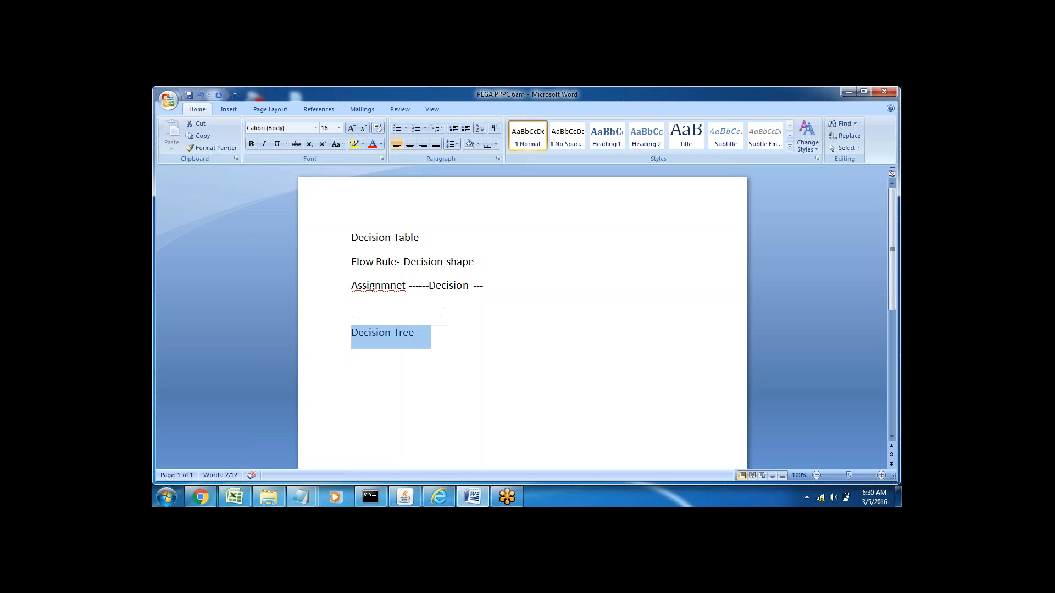
pyautogui.click(352, 357)
pyautogui.moveTo(359, 334); pyautogui.dragTo(431, 334)
pyautogui.click(352, 357)
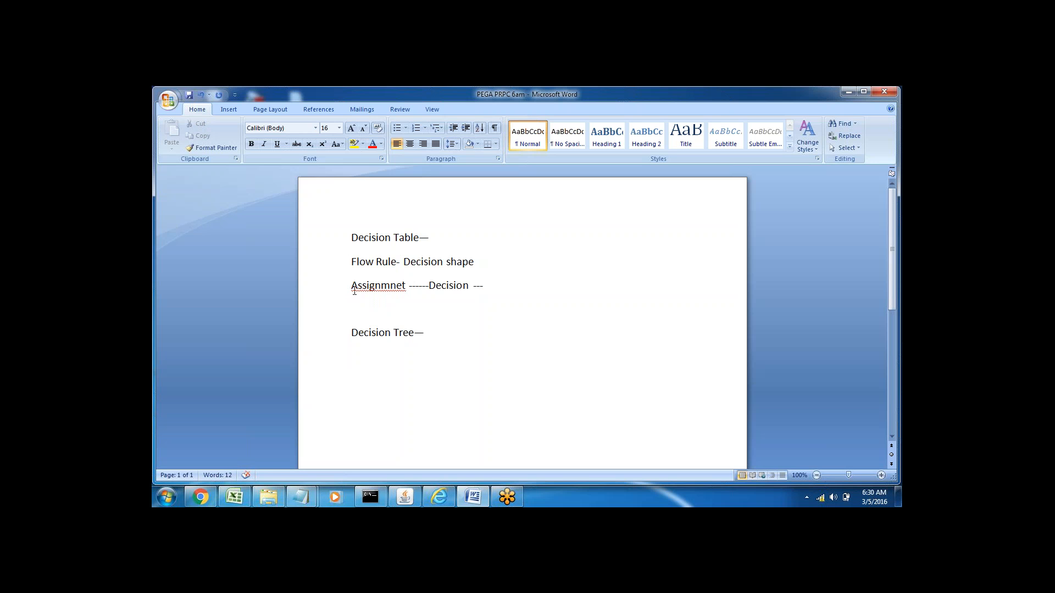
pyautogui.click(329, 239)
pyautogui.click(330, 335)
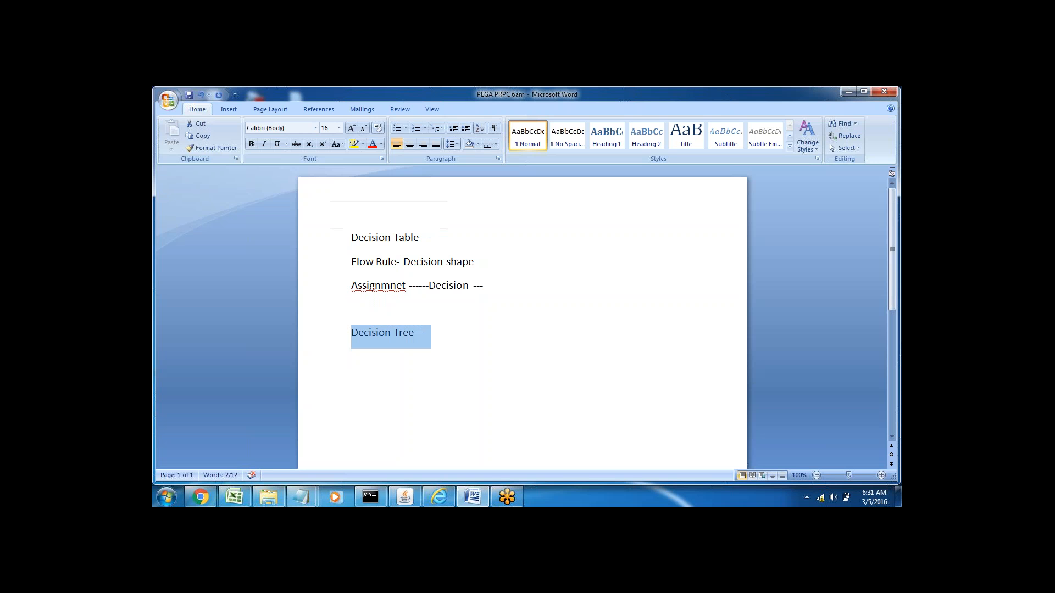
pyautogui.click(332, 355)
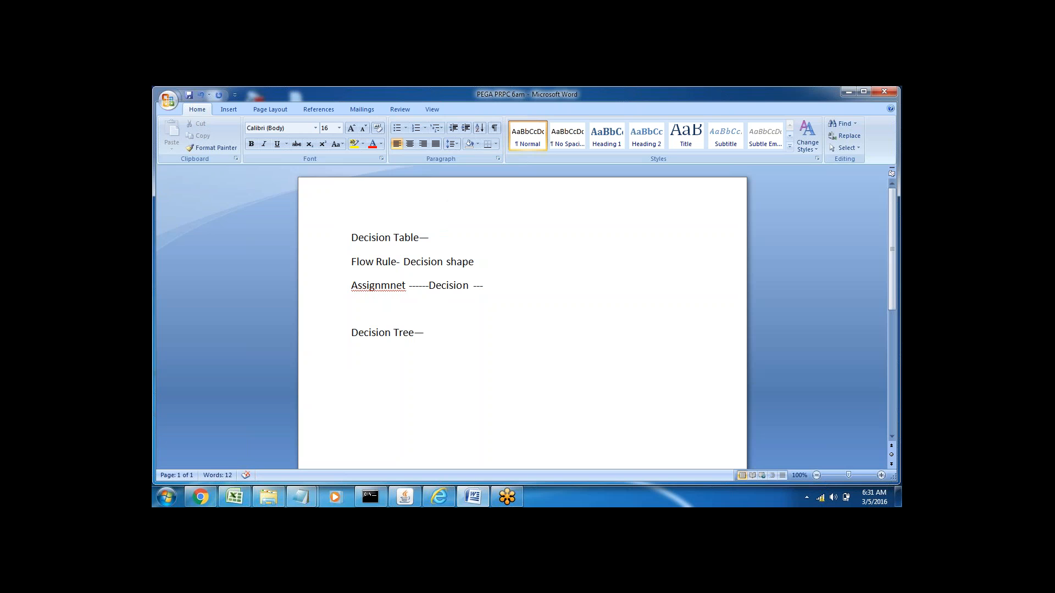
# Step: Switch back to Pega Designer Studio and create a decision tree labelled Loan_tree1 under the Bank class's Decision category
pyautogui.click(439, 496)
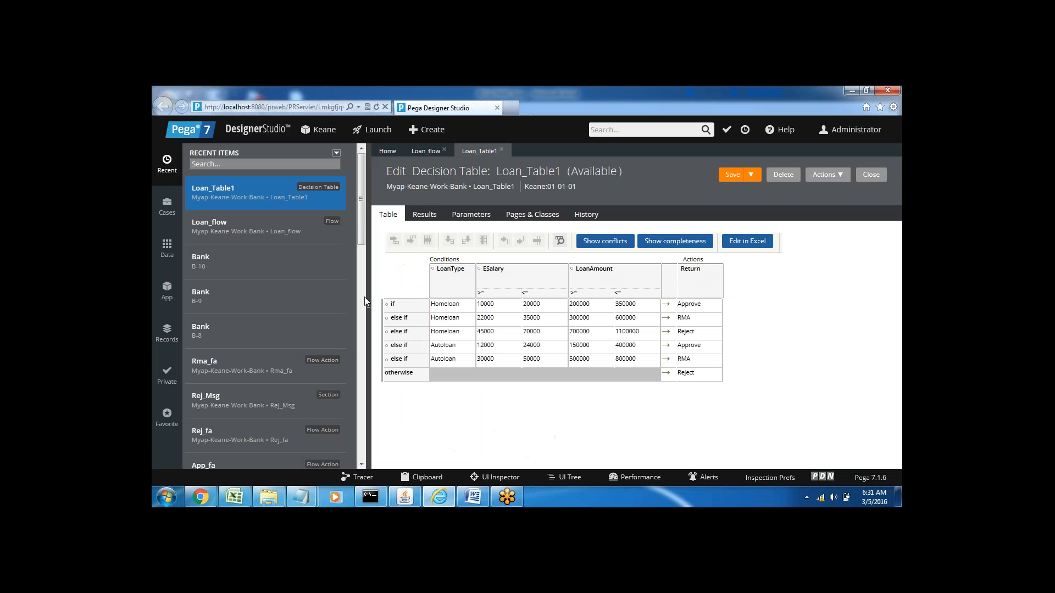
pyautogui.click(167, 290)
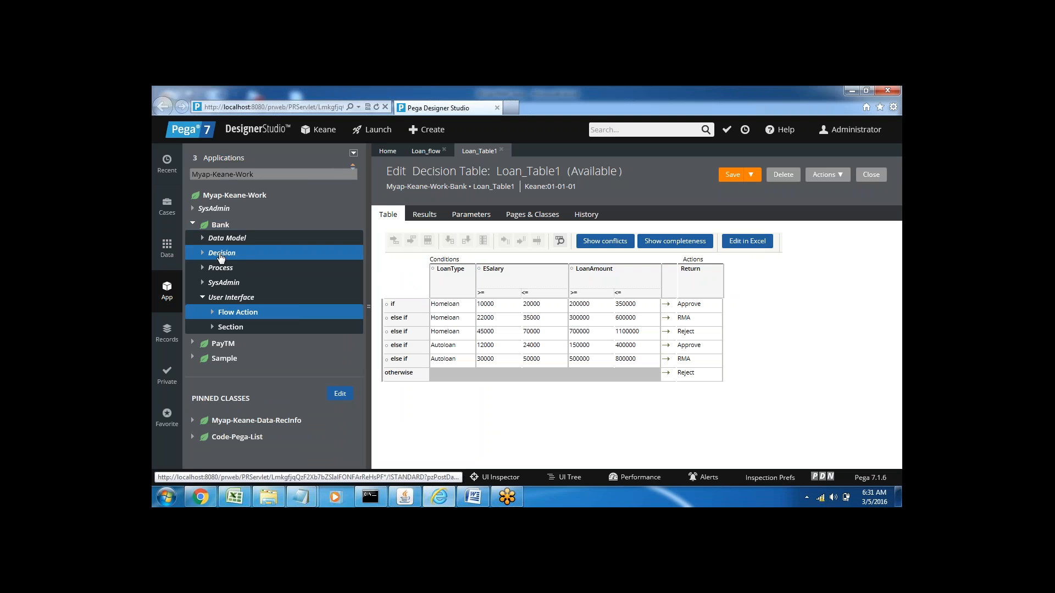
pyautogui.rightClick(221, 257)
pyautogui.moveTo(230, 265)
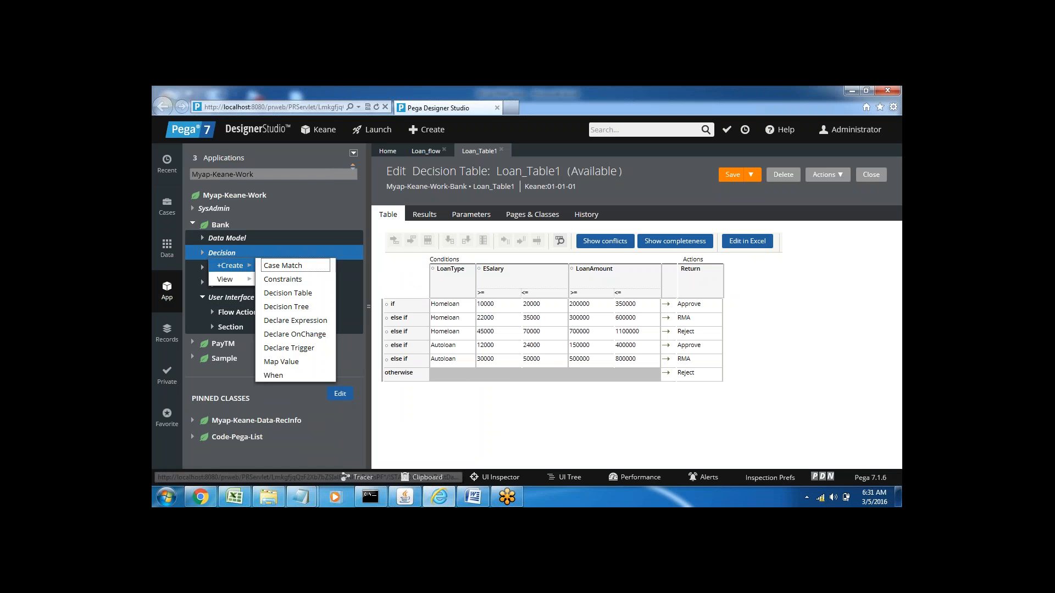
pyautogui.click(301, 307)
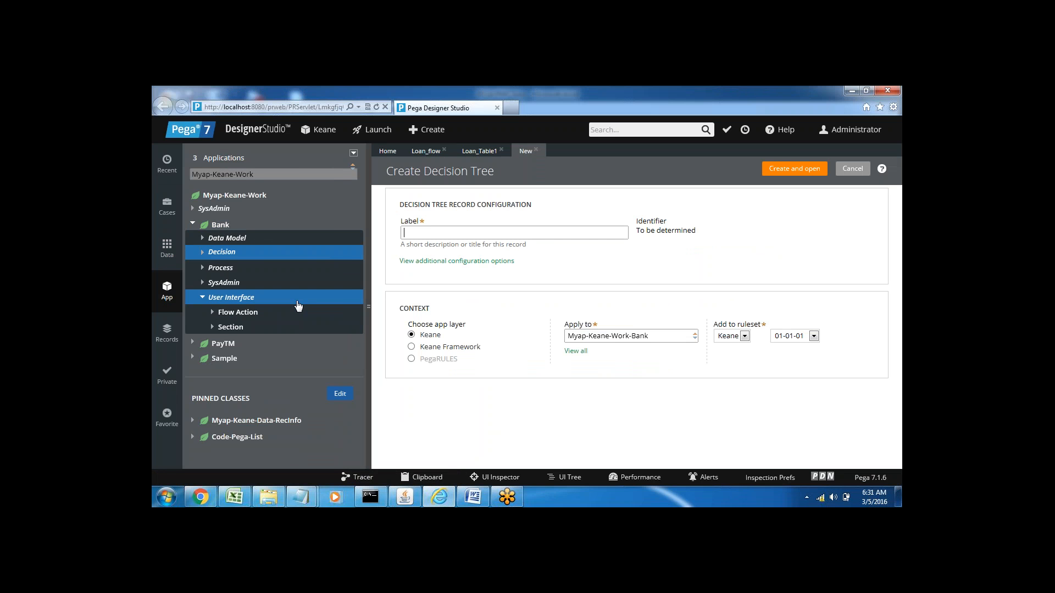
pyautogui.click(417, 233)
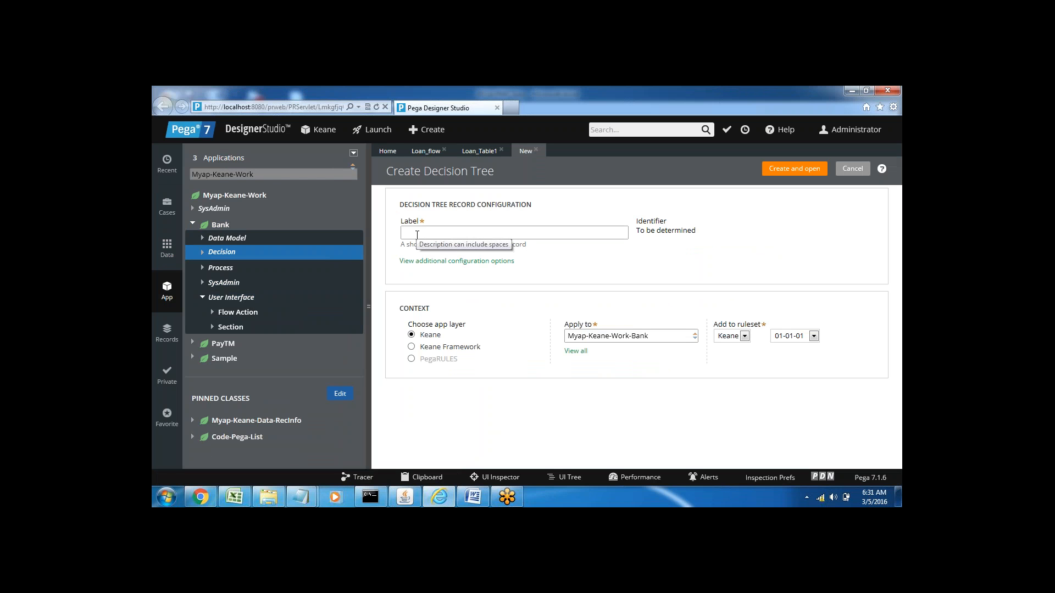
pyautogui.write('Loan_tree1')
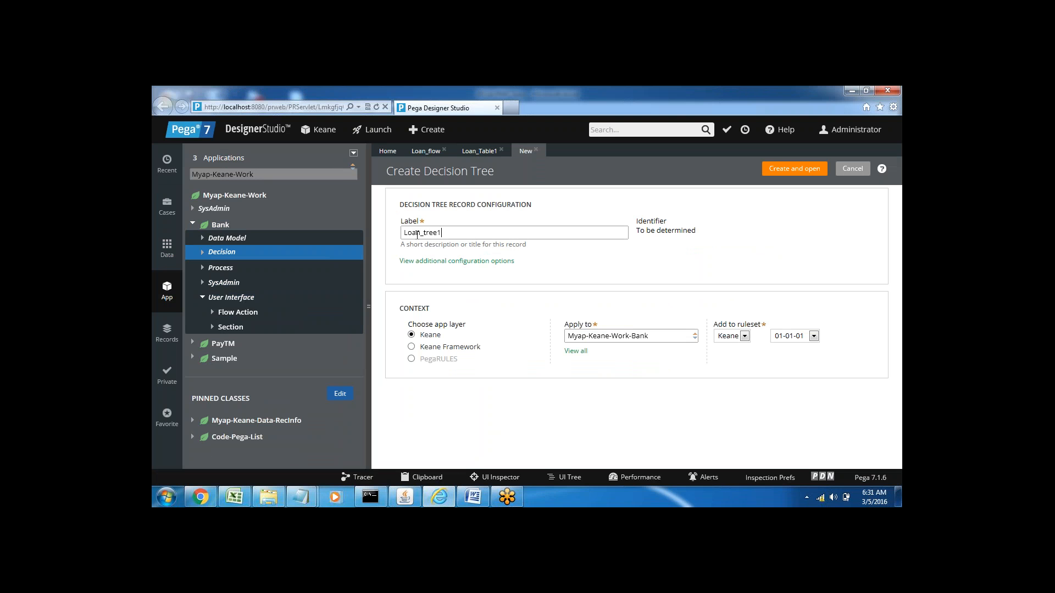
pyautogui.click(793, 172)
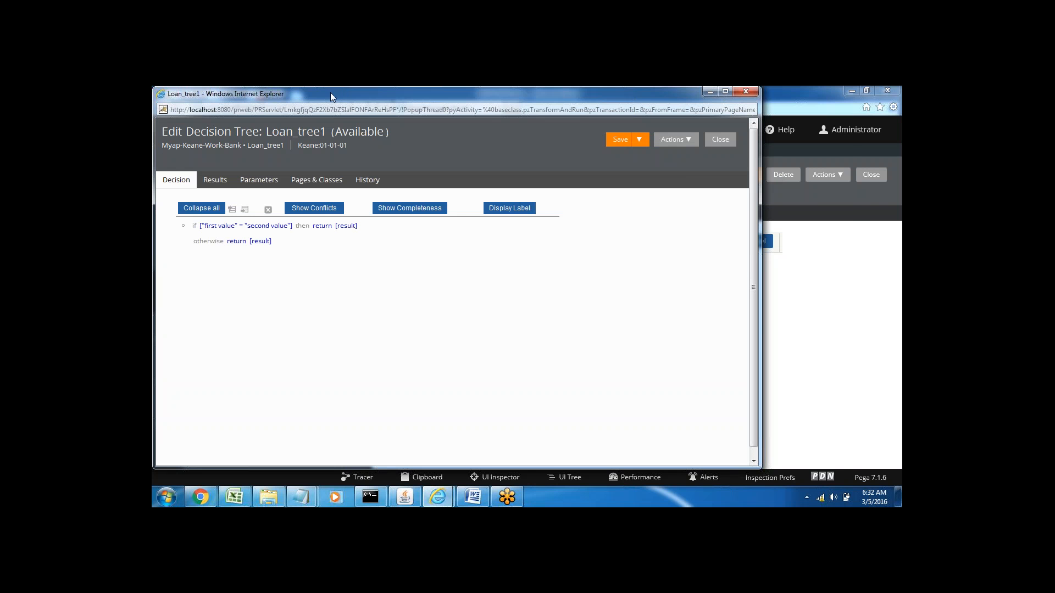
# Step: Set the first if condition of Loan_tree1 to .LoanType = Homeloan
pyautogui.moveTo(332, 97); pyautogui.dragTo(393, 111)
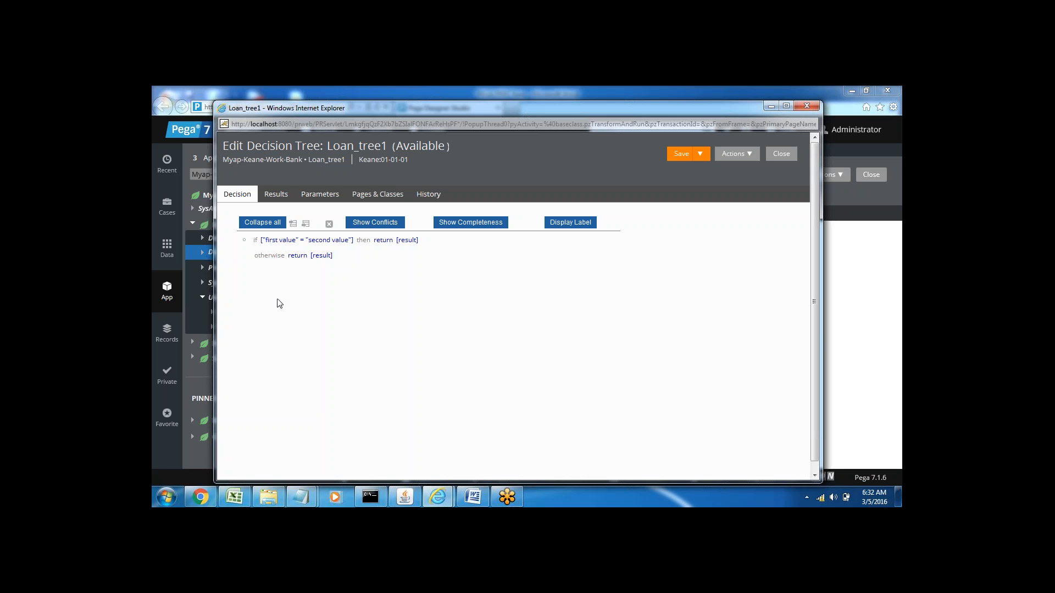
pyautogui.click(281, 241)
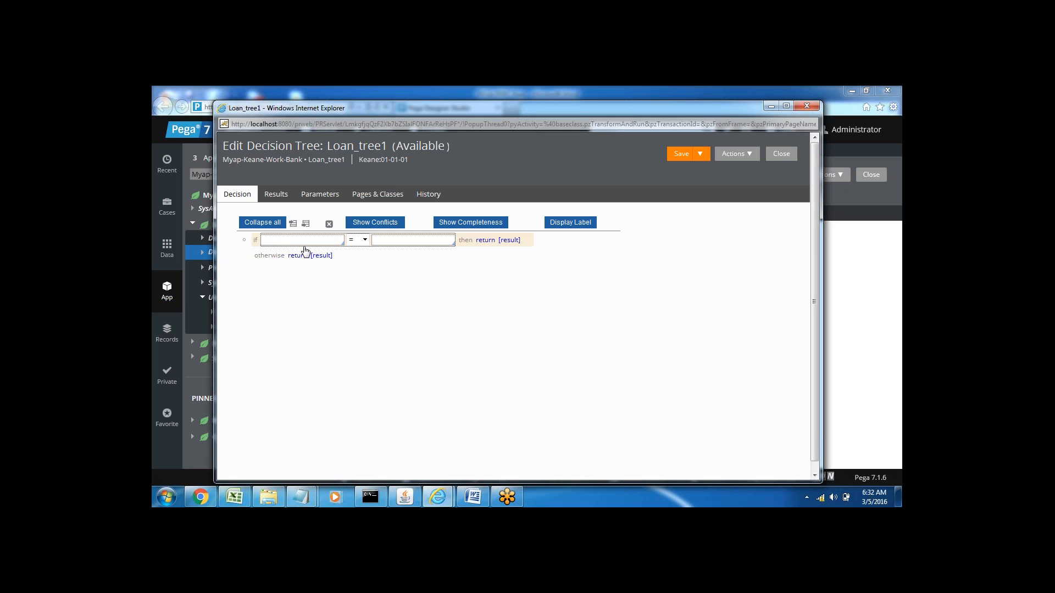
pyautogui.click(287, 240)
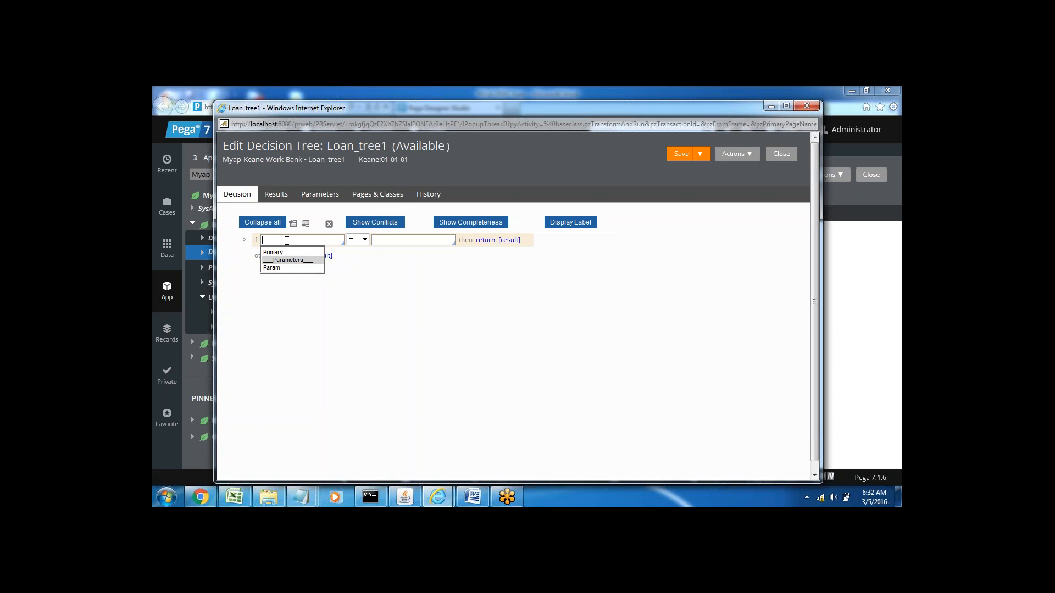
pyautogui.click(286, 240)
pyautogui.click(287, 241)
pyautogui.write('.')
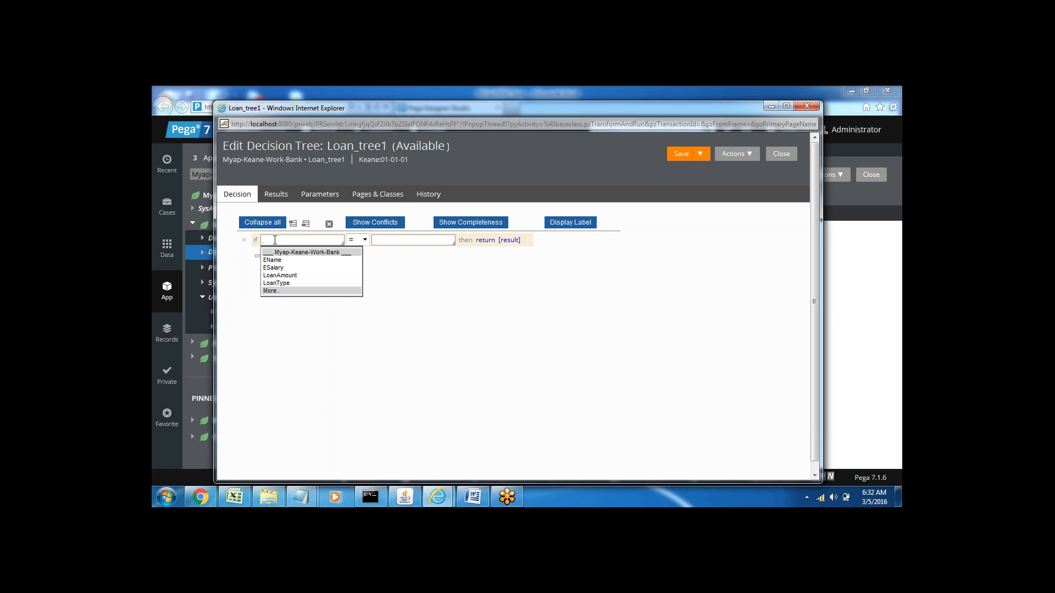
pyautogui.press('Down')
pyautogui.press('Down')
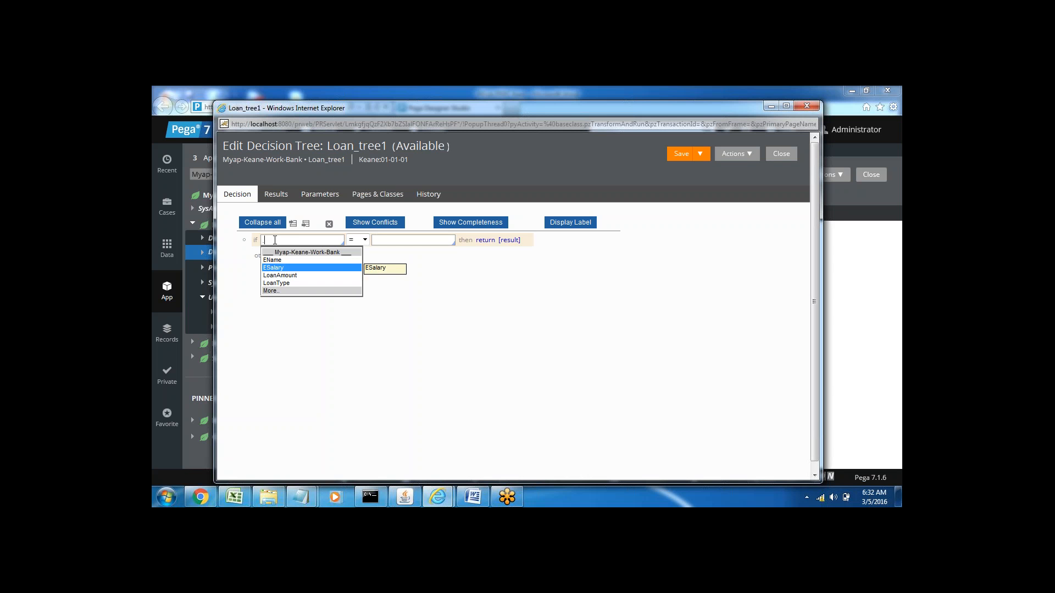
pyautogui.press('Down')
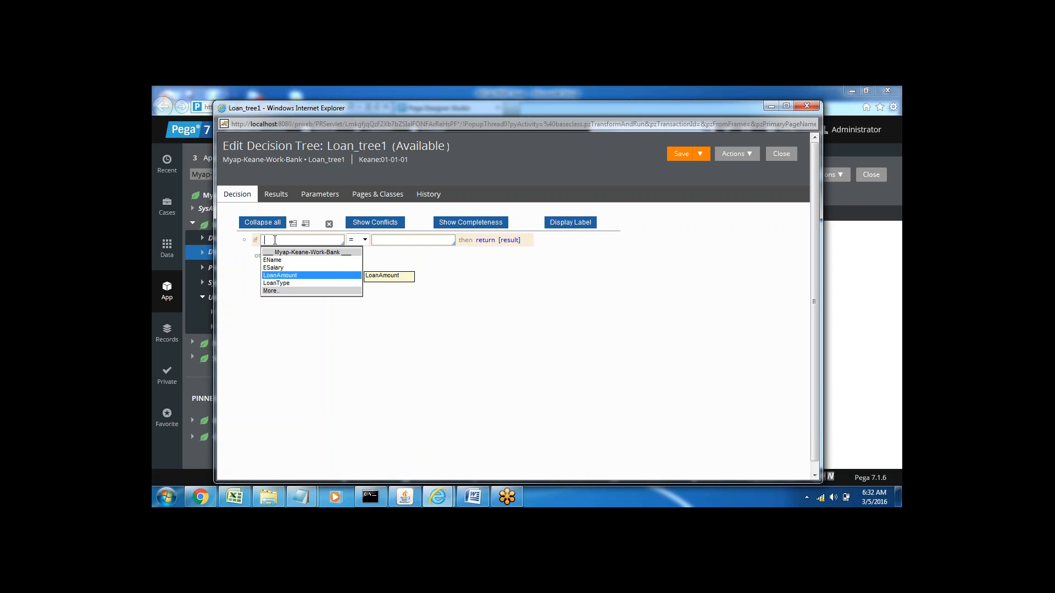
pyautogui.press('Down')
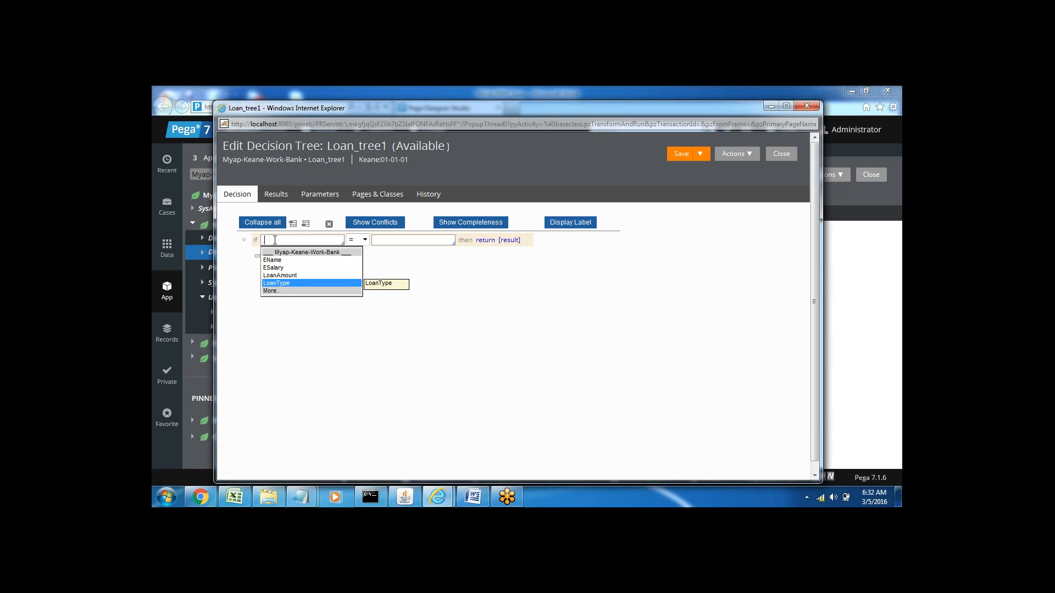
pyautogui.press('Return')
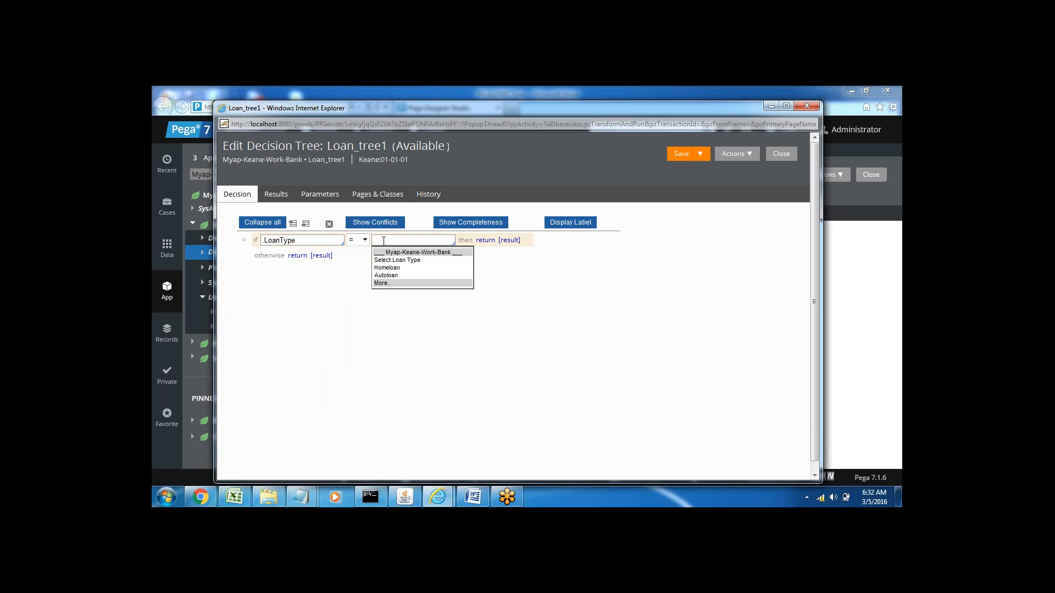
pyautogui.press('Down')
pyautogui.press('Down')
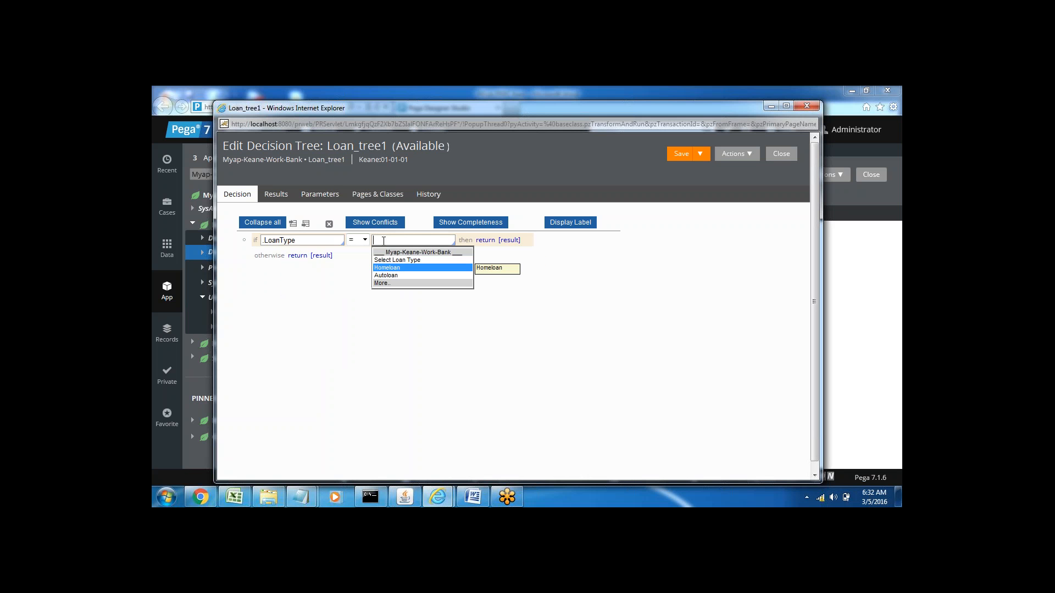
pyautogui.press('Return')
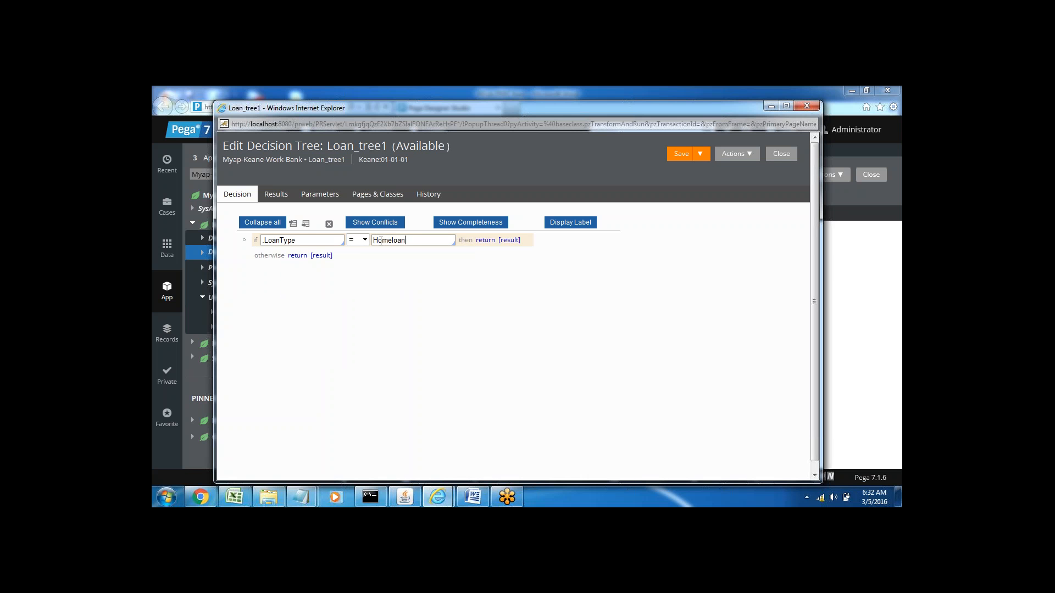
# Step: Add a second if condition at the same level of Loan_tree1, set to .LoanType = Autoloan
pyautogui.click(306, 224)
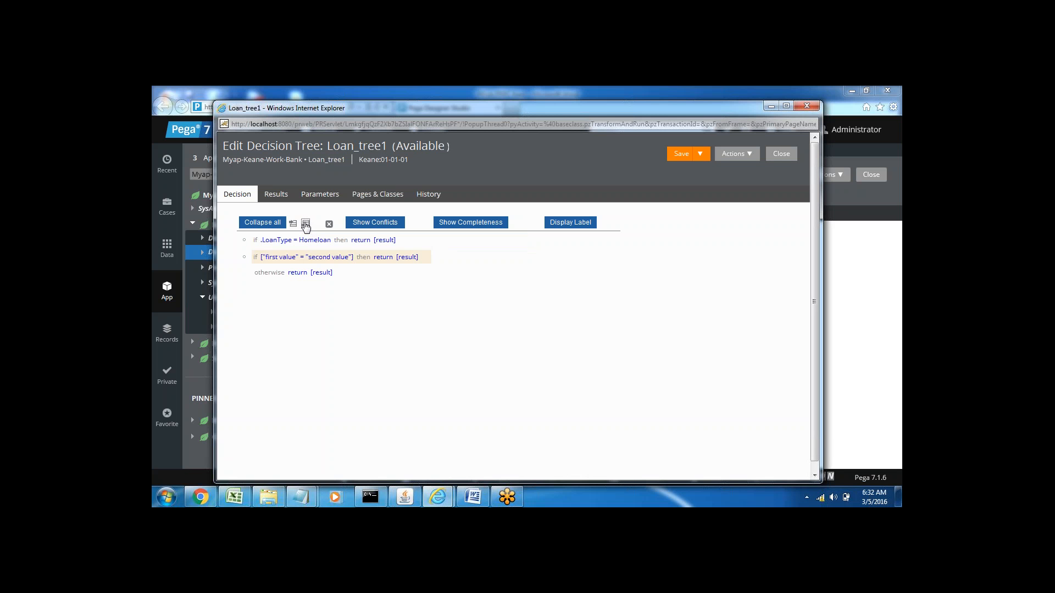
pyautogui.click(280, 258)
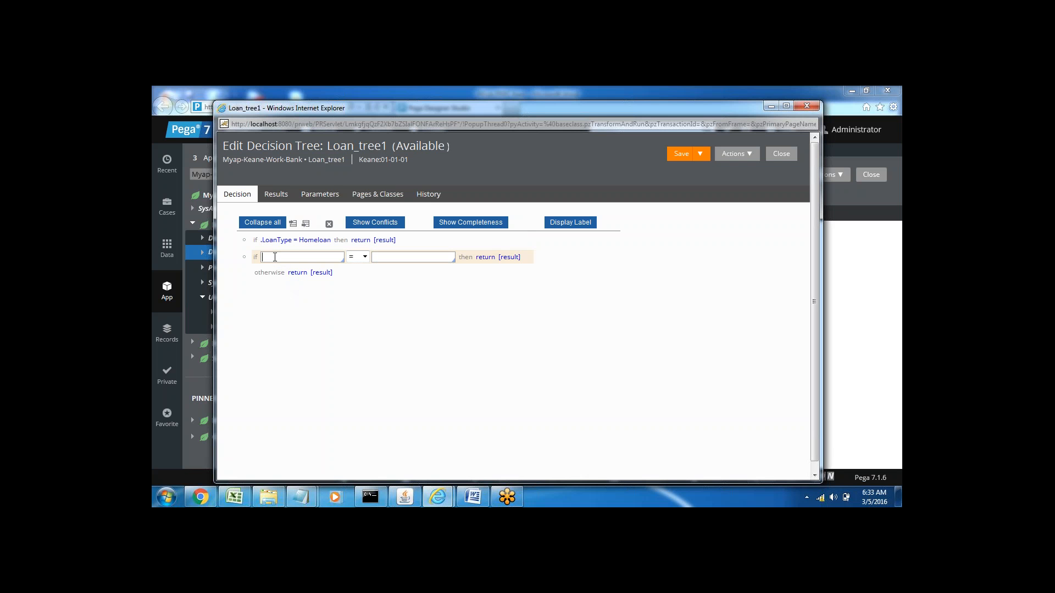
pyautogui.write('.')
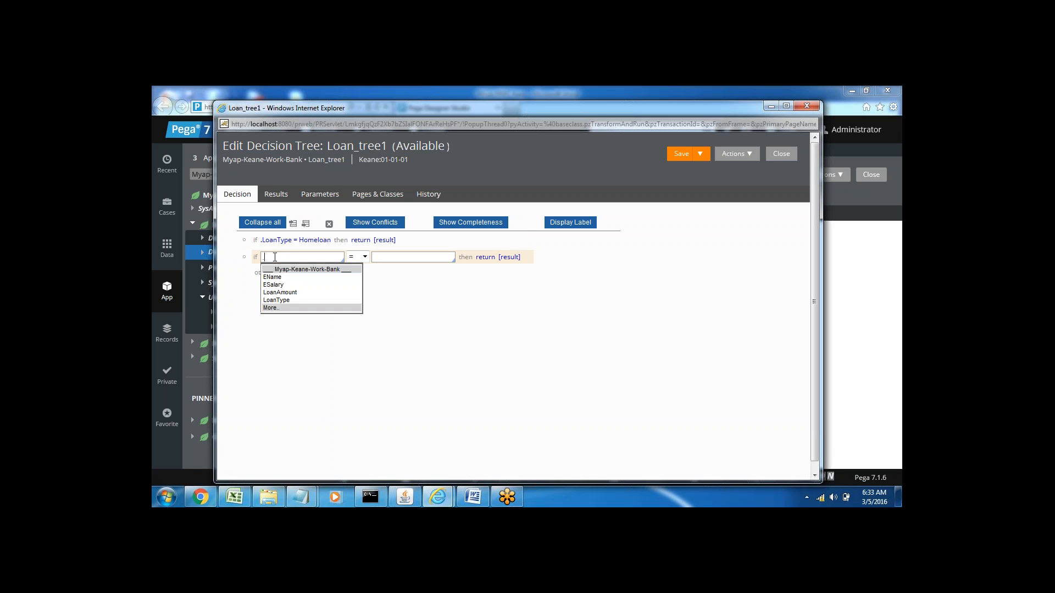
pyautogui.press('Down')
pyautogui.press('Down')
pyautogui.press('Down')
pyautogui.press('Down')
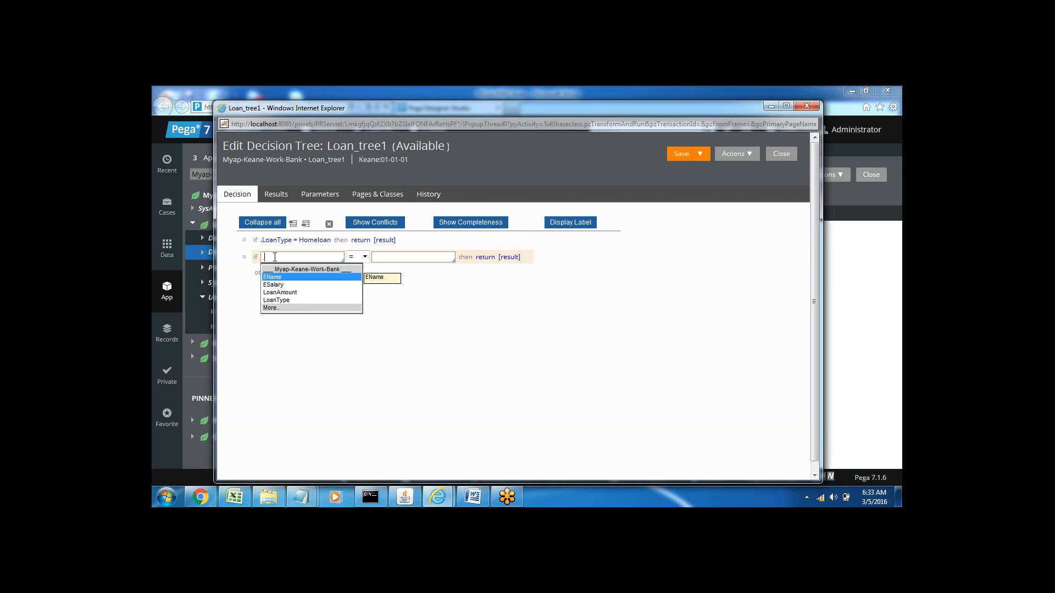
pyautogui.press('Return')
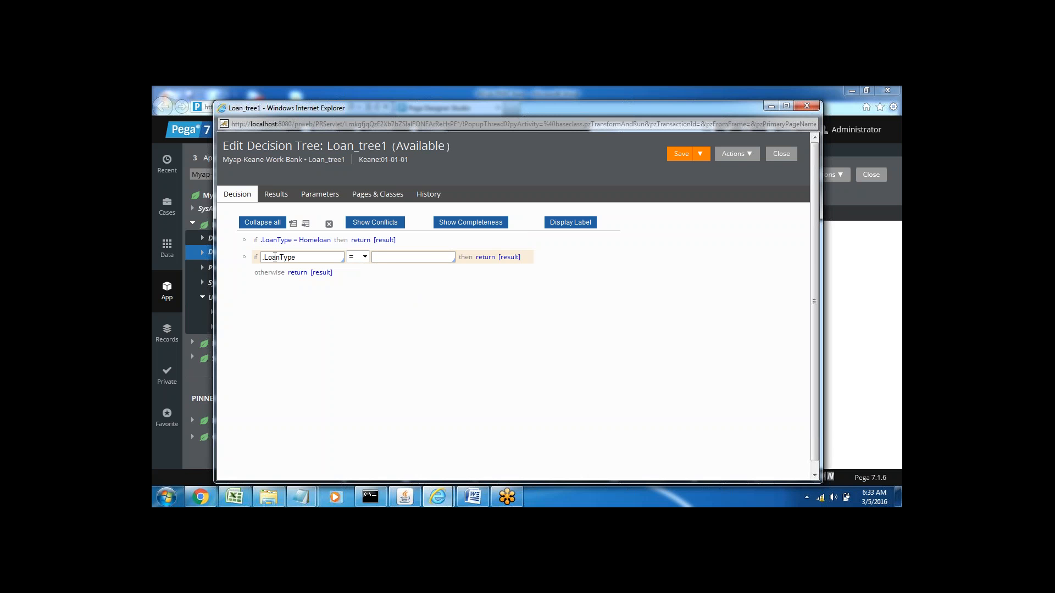
pyautogui.click(390, 258)
pyautogui.press('Down')
pyautogui.press('Down')
pyautogui.press('Down')
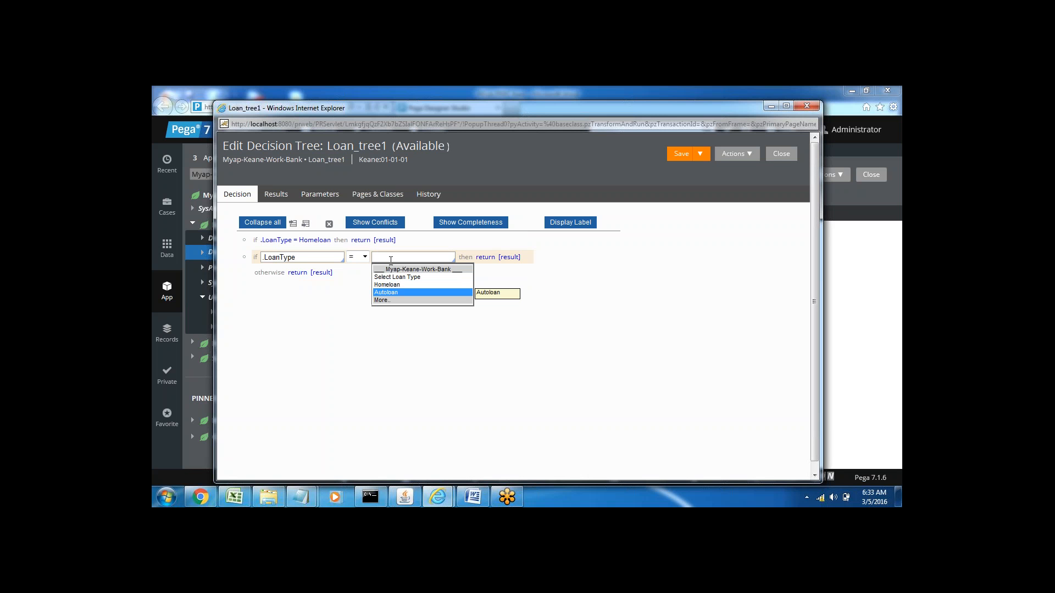
pyautogui.press('Return')
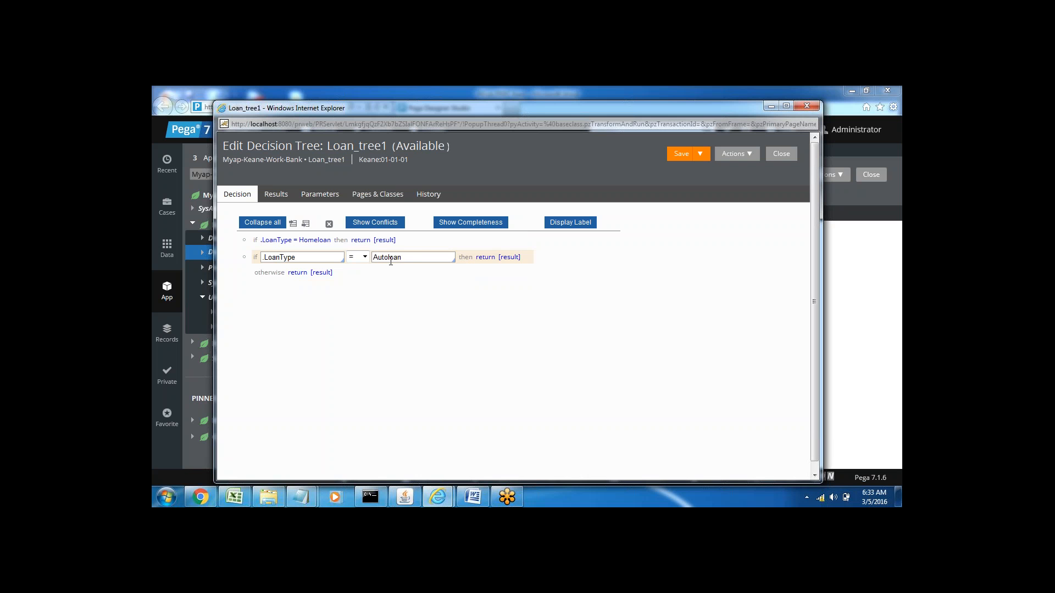
pyautogui.click(409, 244)
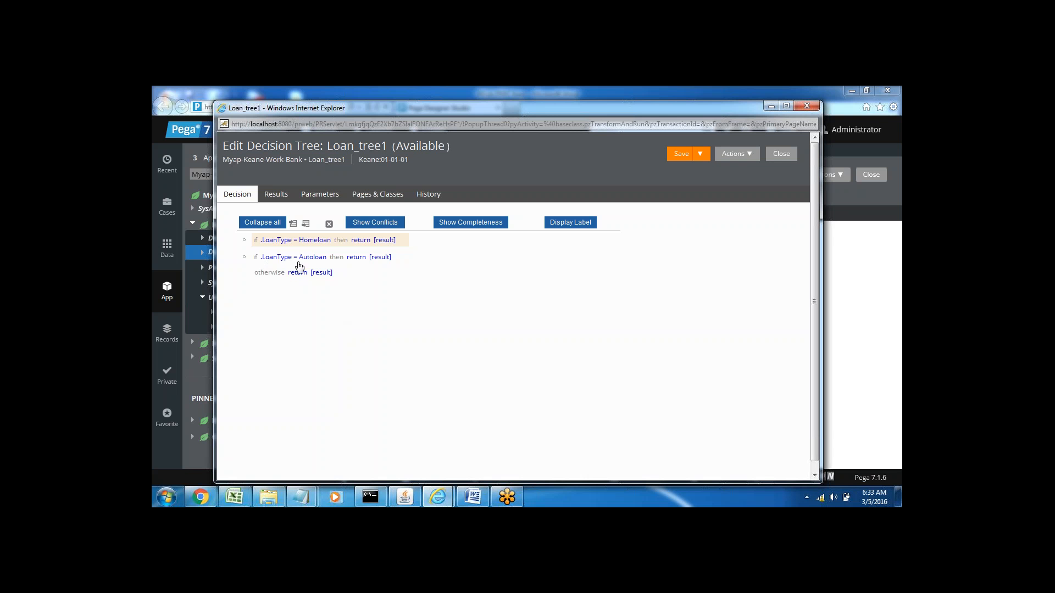
pyautogui.click(272, 259)
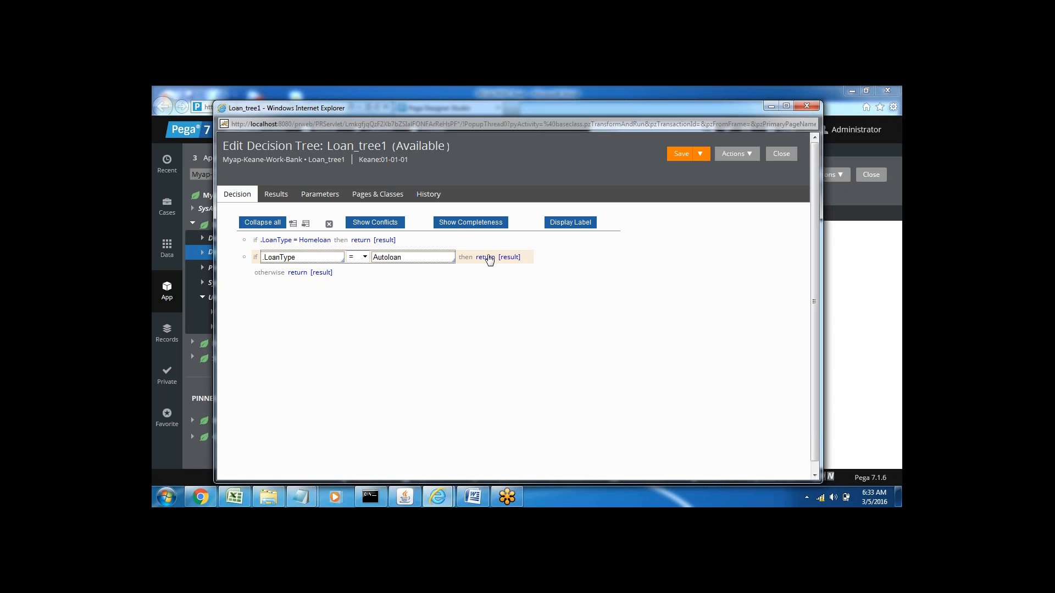
pyautogui.click(372, 258)
pyautogui.click(305, 313)
pyautogui.click(405, 243)
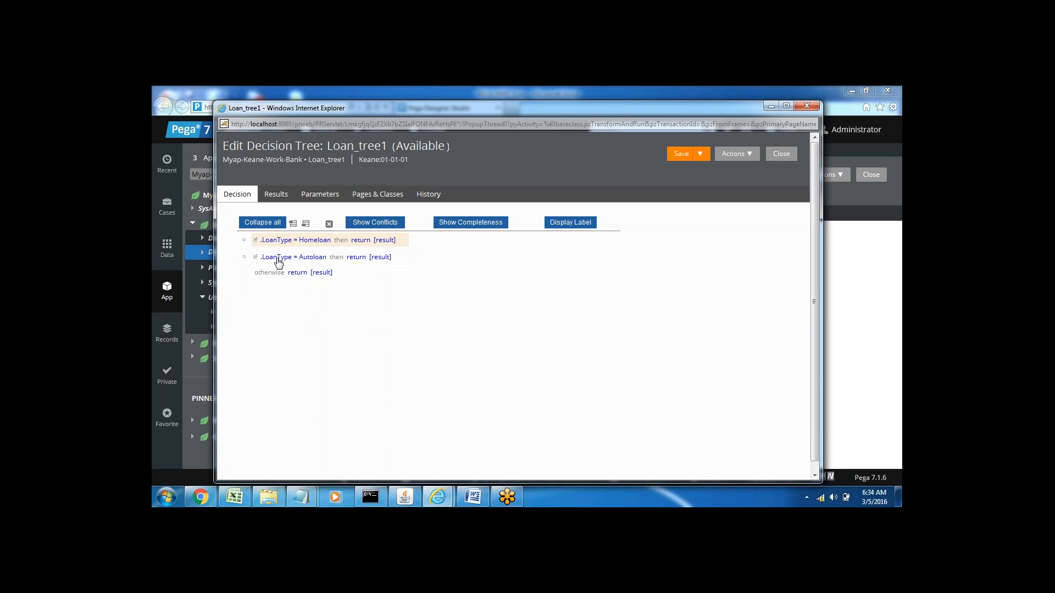
# Step: Set the action of the Homeloan branch to continue and open its nested condition for editing
pyautogui.click(358, 241)
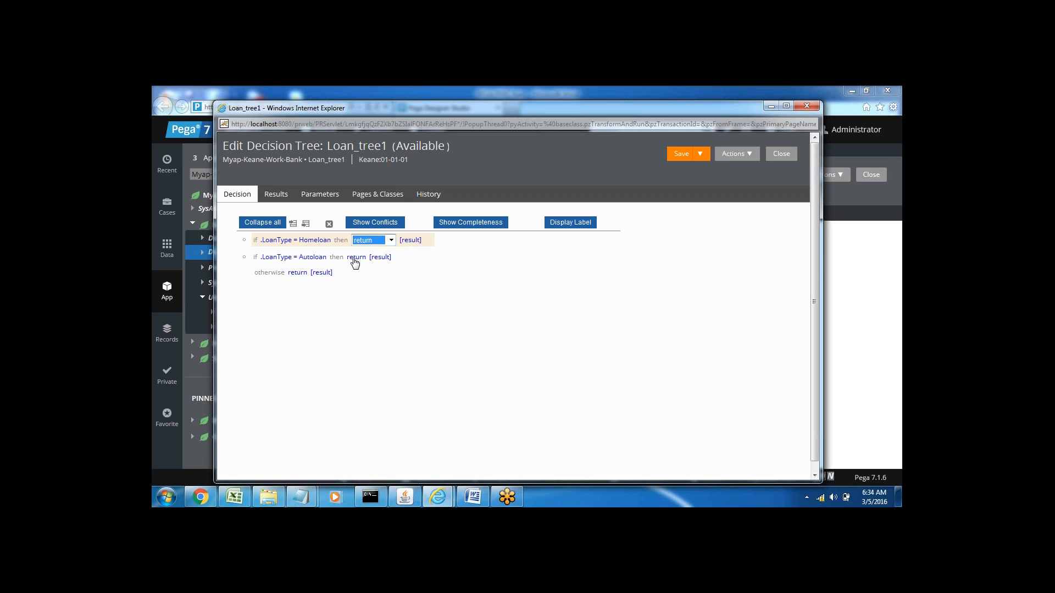
pyautogui.click(362, 295)
pyautogui.click(392, 240)
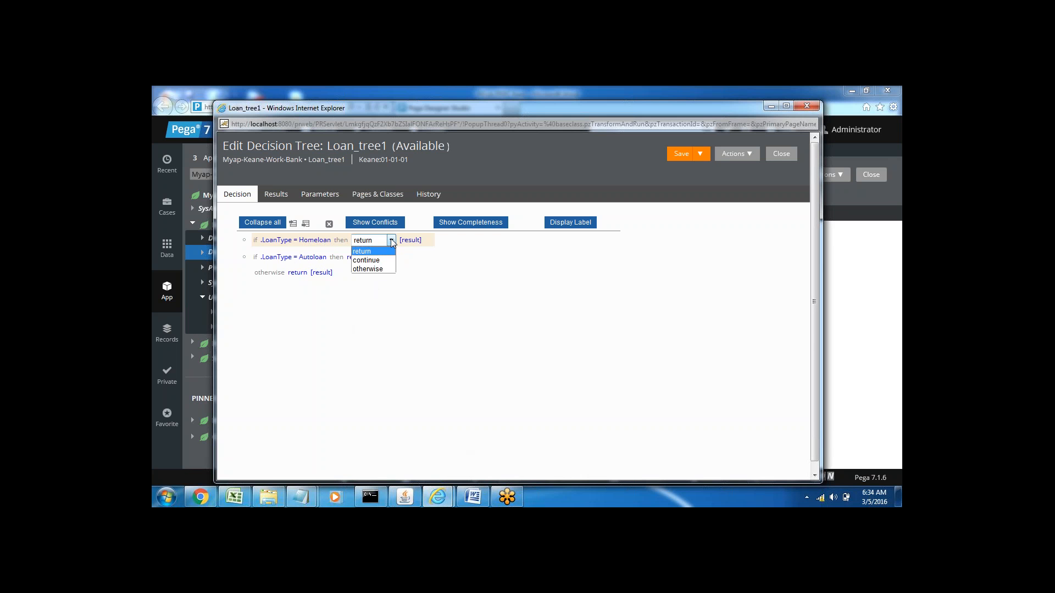
pyautogui.click(366, 260)
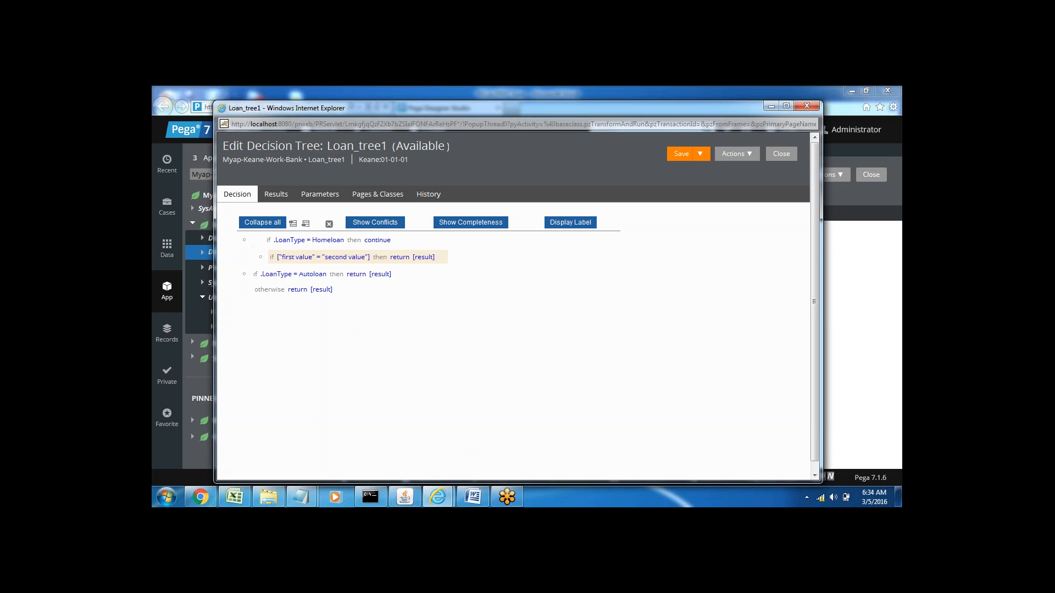
pyautogui.click(299, 259)
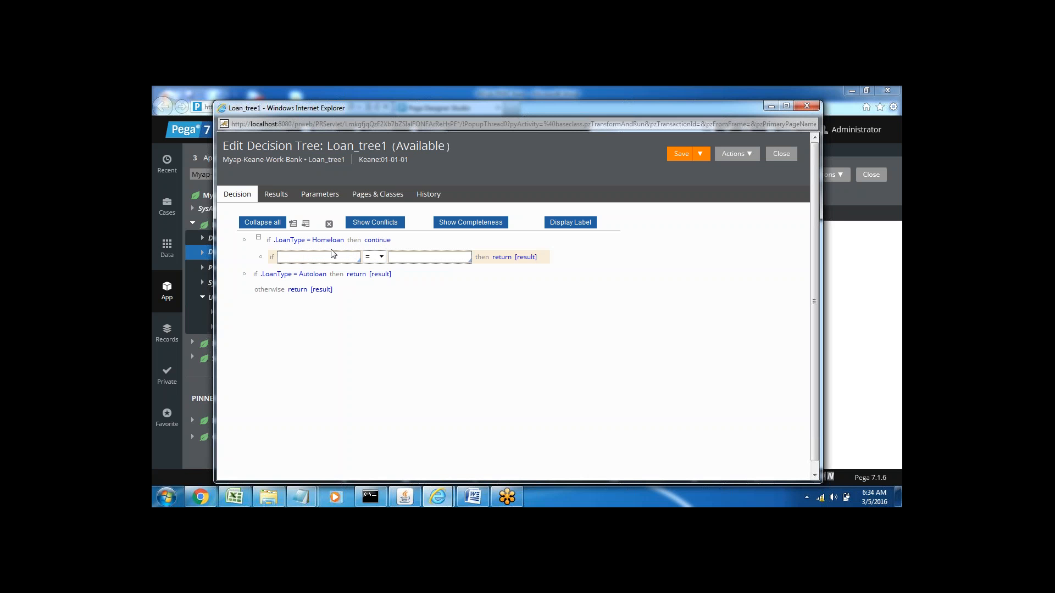
pyautogui.click(305, 257)
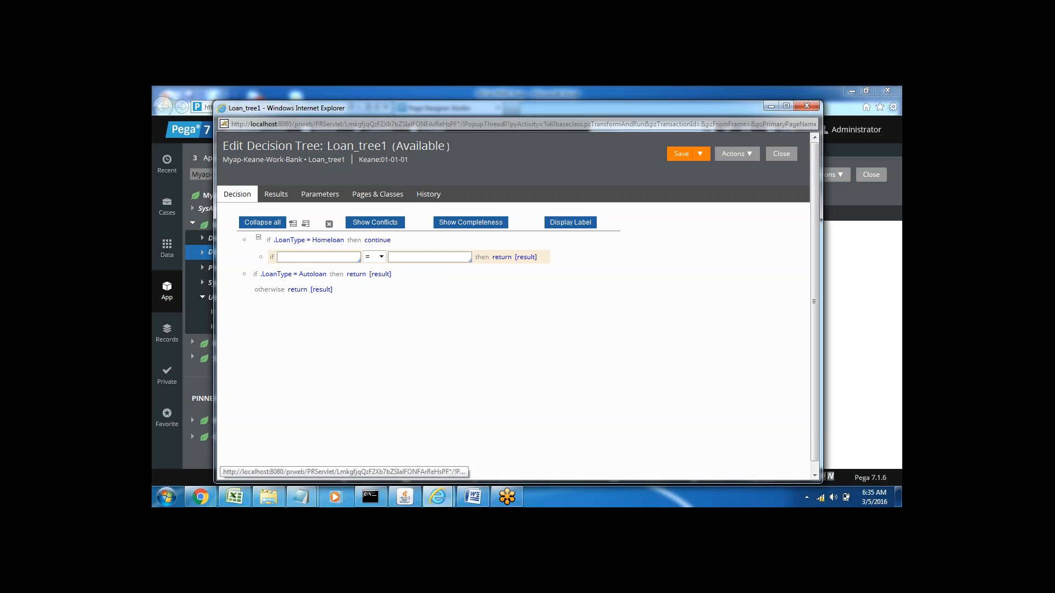
# Step: Check the salary and loan amount ranges of Loan_Table1 in the main Designer Studio window, and minimize that window to return to Loan_tree1
pyautogui.moveTo(438, 499)
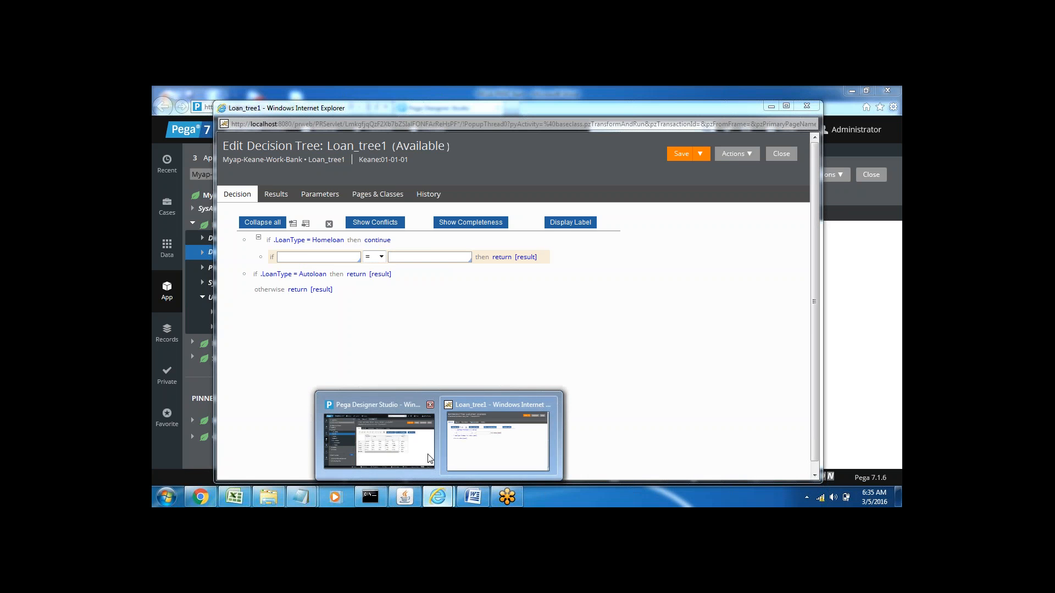
pyautogui.click(377, 440)
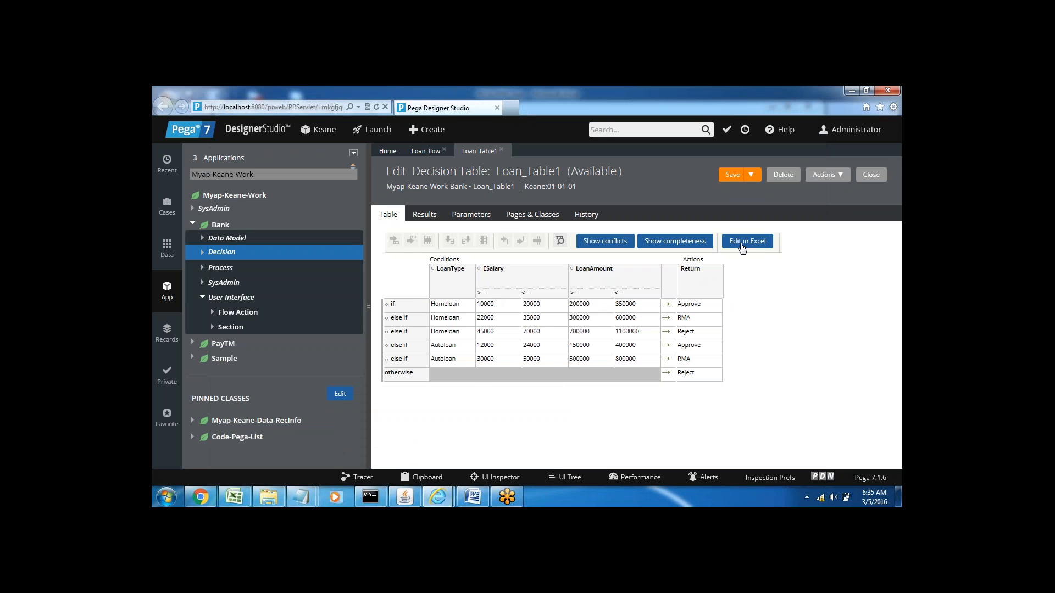
pyautogui.click(851, 91)
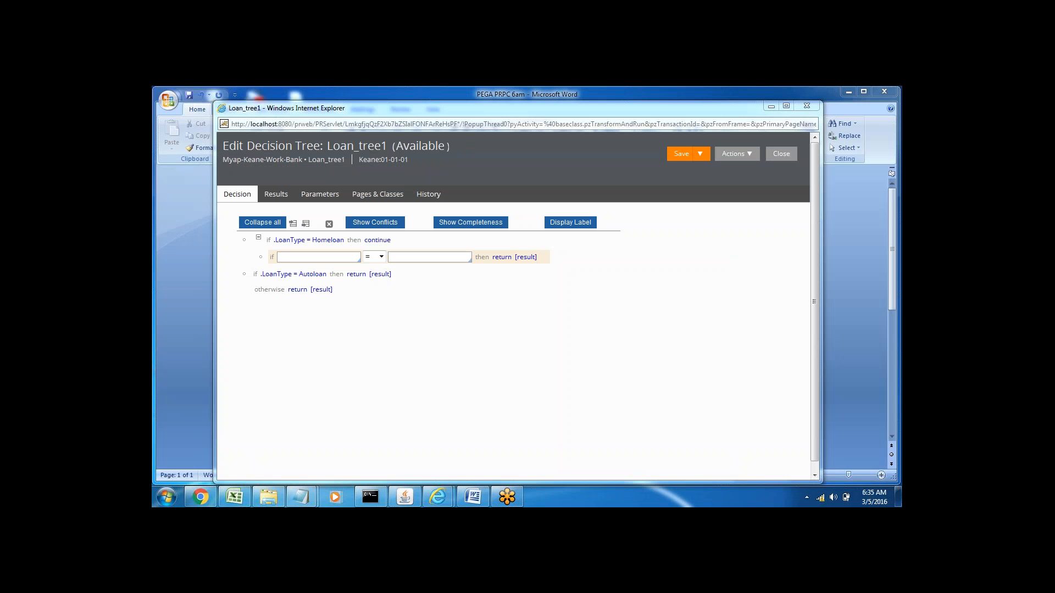
# Step: Set the nested condition under the Homeloan branch to .ESalary >= 10000
pyautogui.click(284, 257)
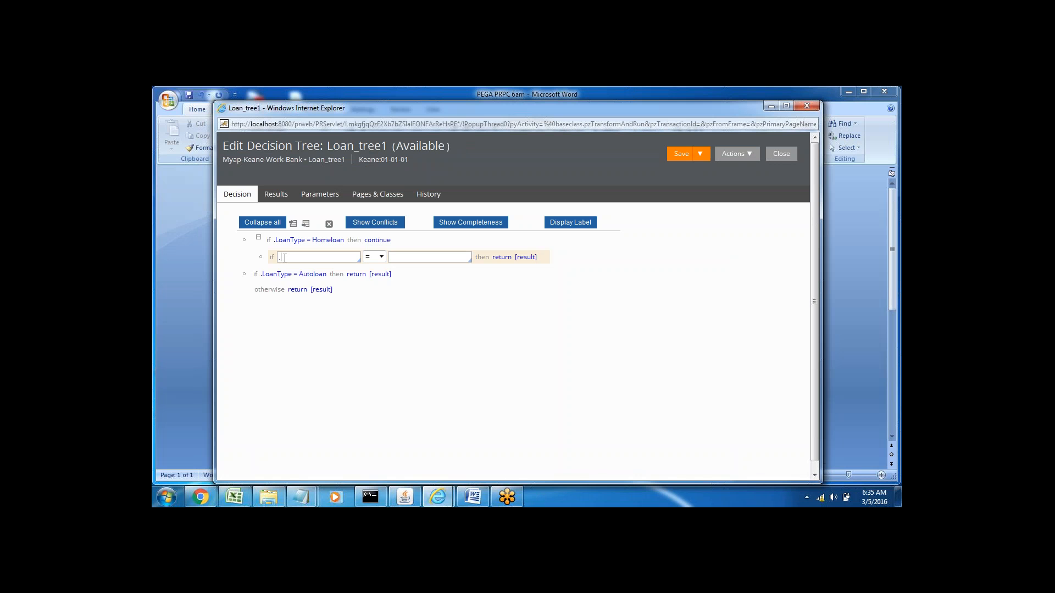
pyautogui.press('Down')
pyautogui.press('Down')
pyautogui.press('Down')
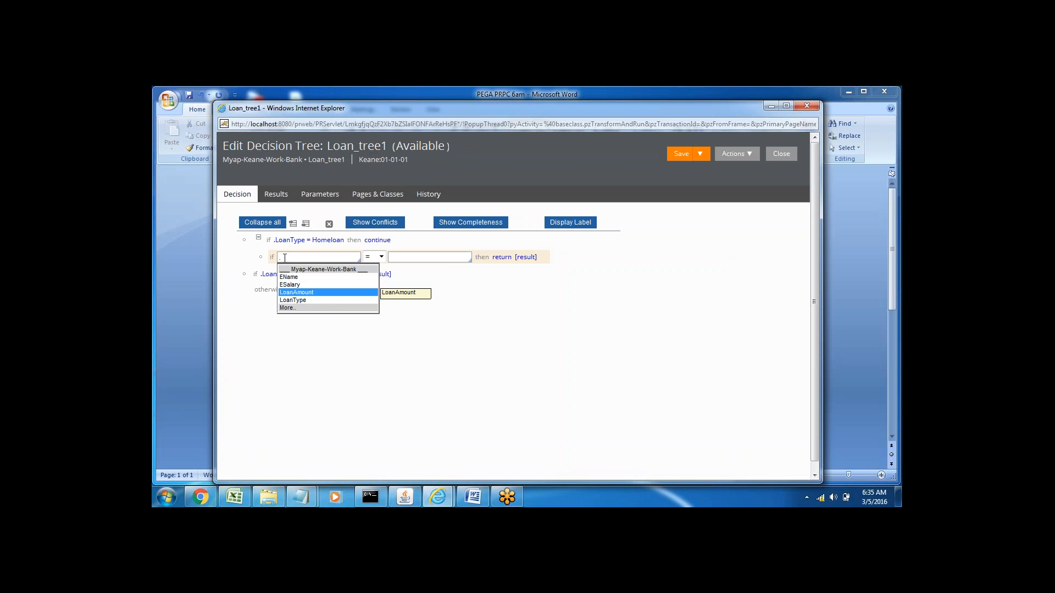
pyautogui.press('Up')
pyautogui.press('Return')
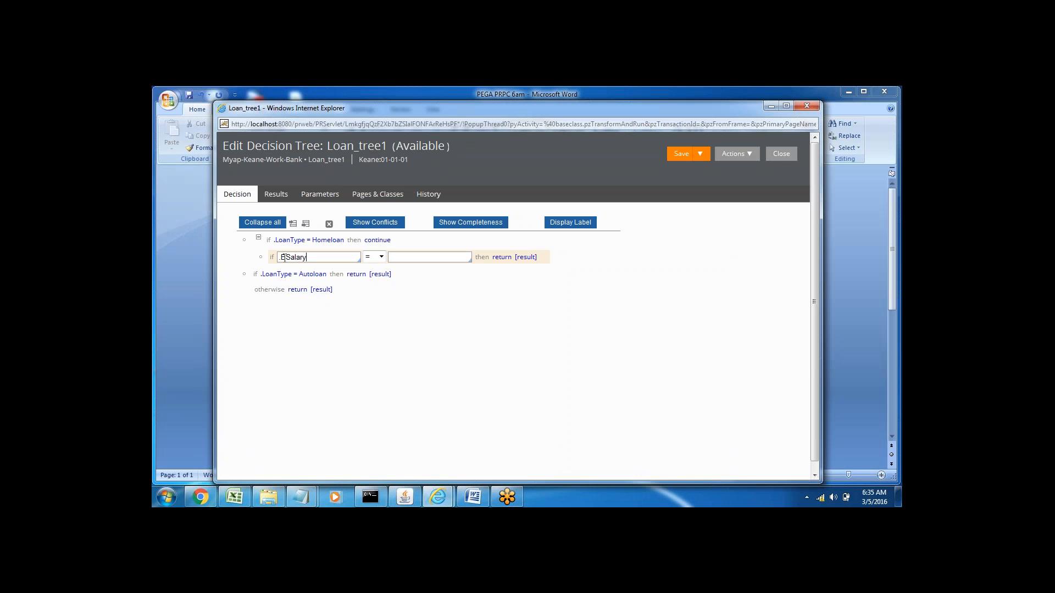
pyautogui.click(381, 256)
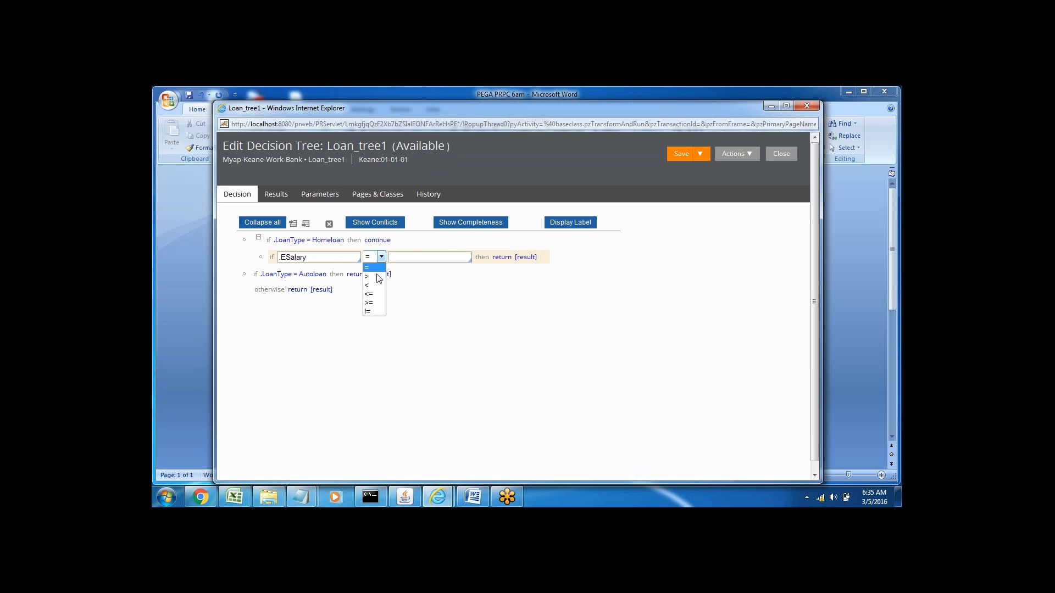
pyautogui.click(371, 305)
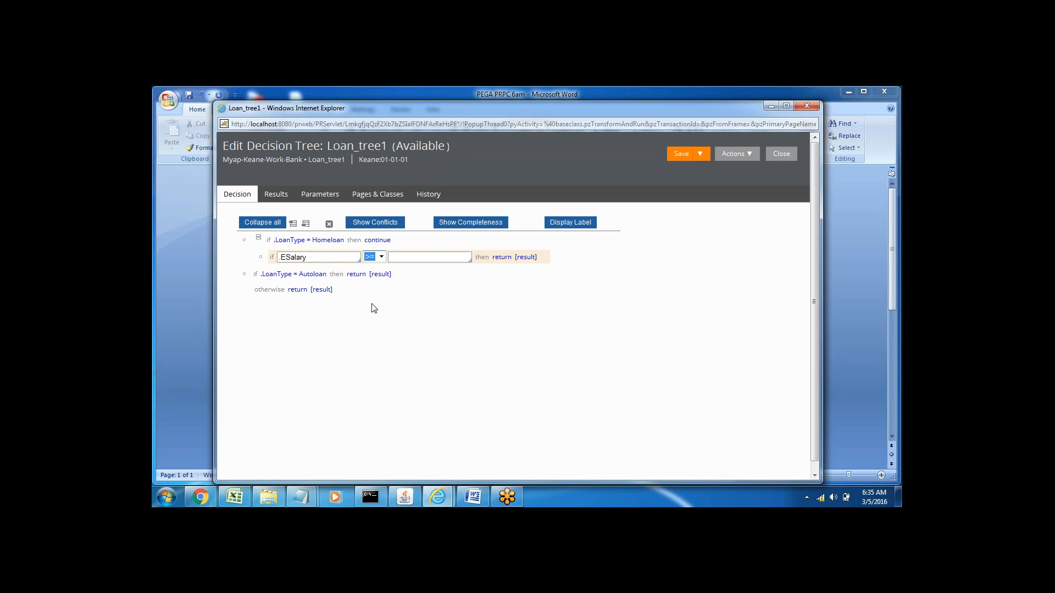
pyautogui.click(411, 257)
pyautogui.write('10000')
# Step: Set the action of the .ESalary >= 10000 condition to continue
pyautogui.click(509, 259)
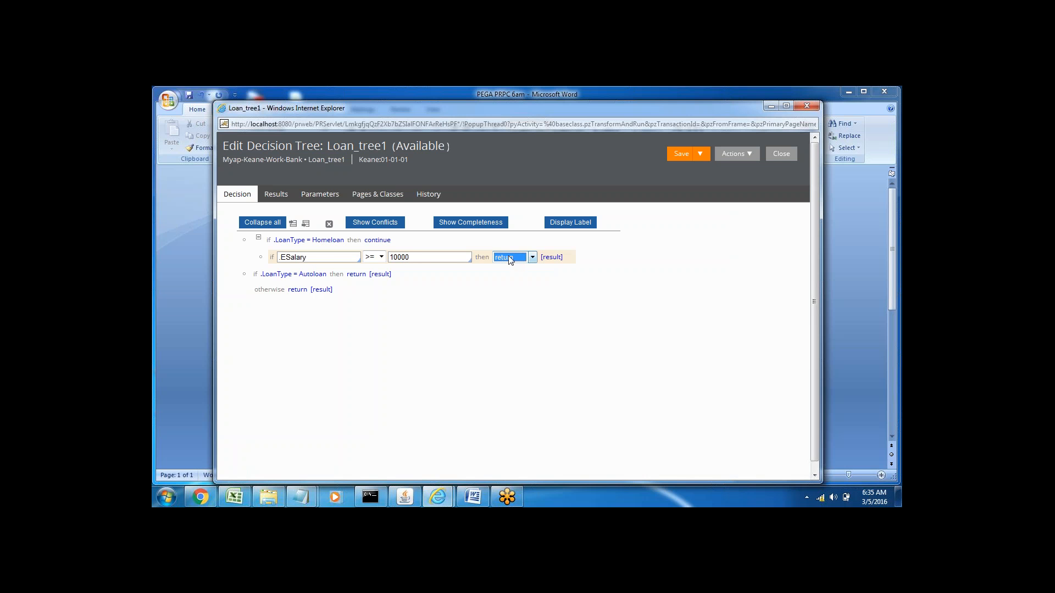
pyautogui.click(510, 259)
pyautogui.click(507, 277)
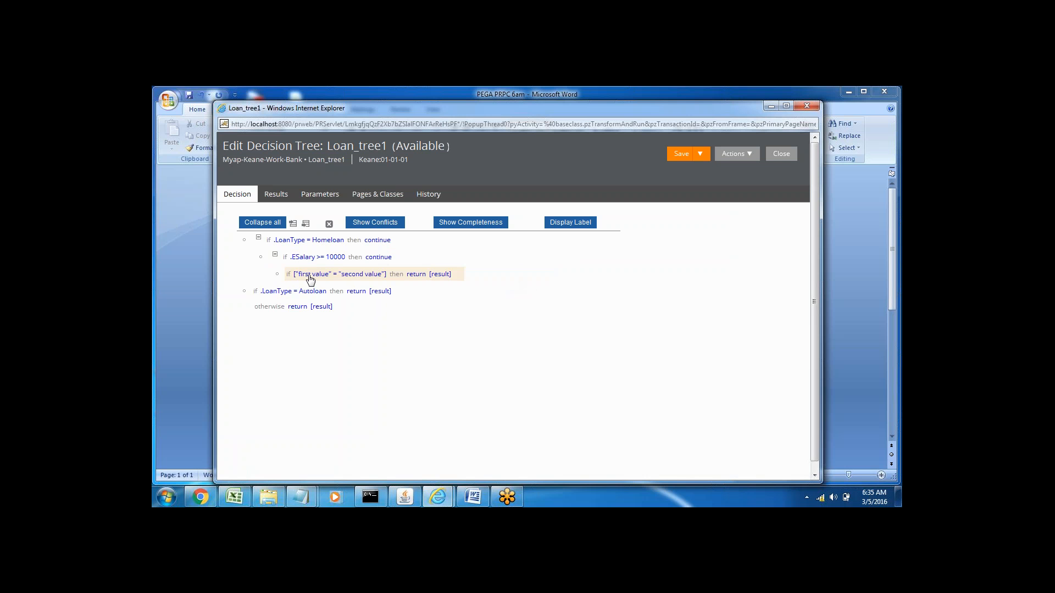
# Step: Set the condition nested under .ESalary >= 10000 to .ESalary <= 25000, with continue as its action
pyautogui.click(310, 279)
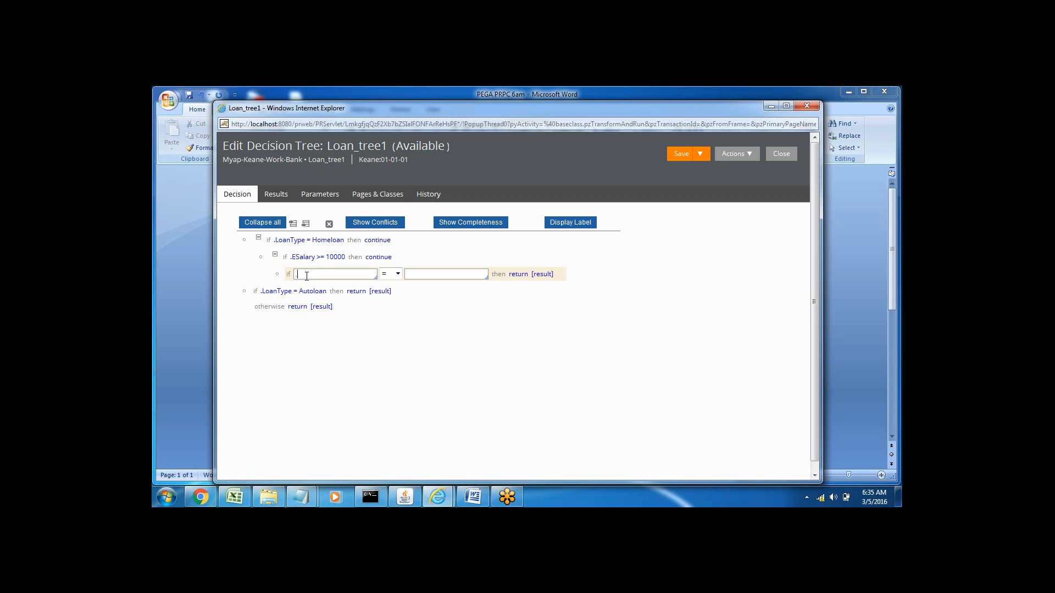
pyautogui.press('Down')
pyautogui.press('Down')
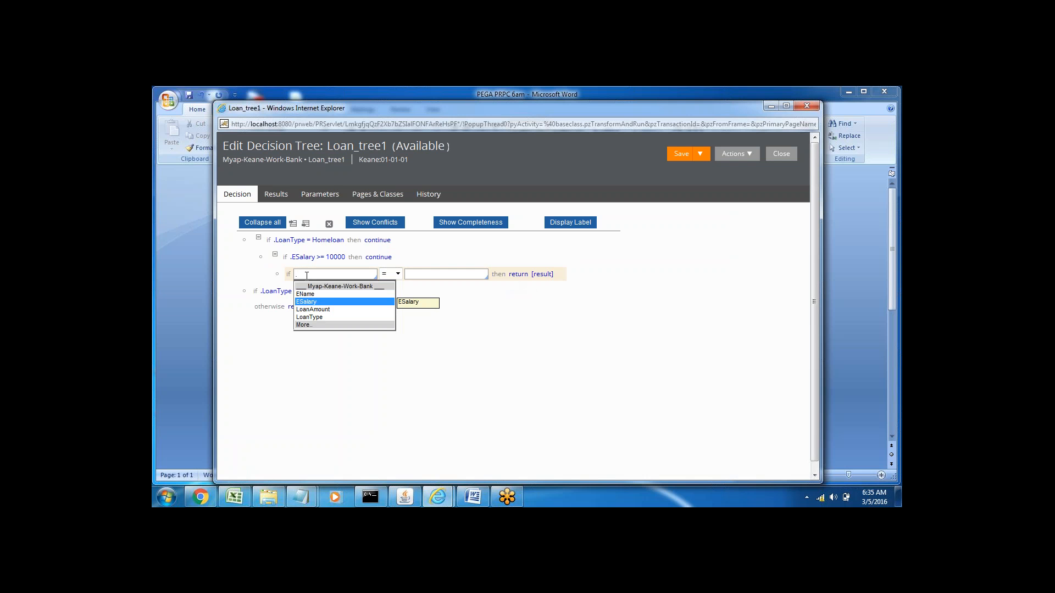
pyautogui.press('Return')
pyautogui.click(398, 273)
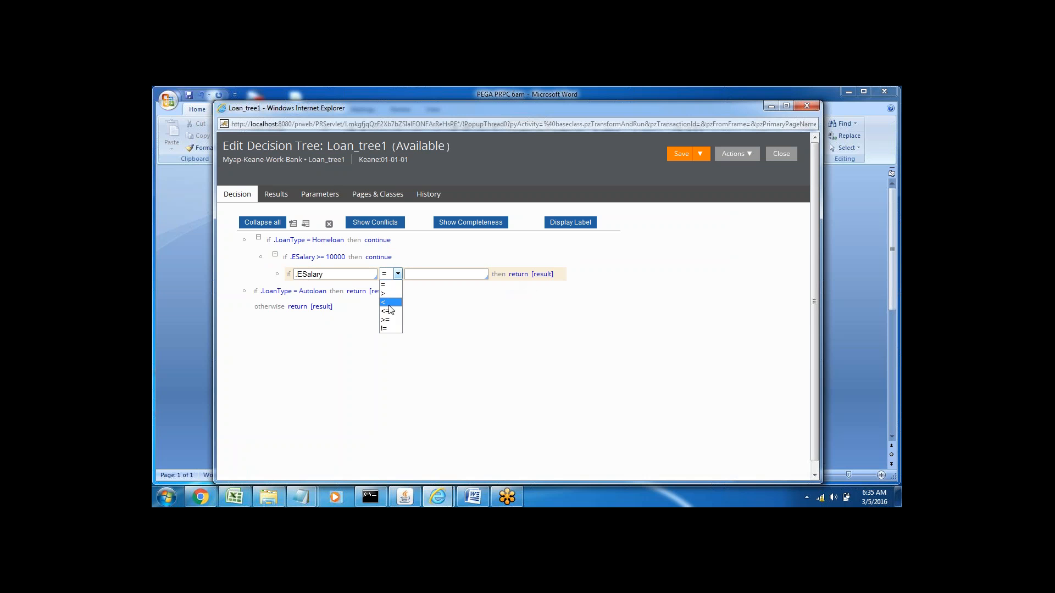
pyautogui.click(389, 310)
pyautogui.click(419, 273)
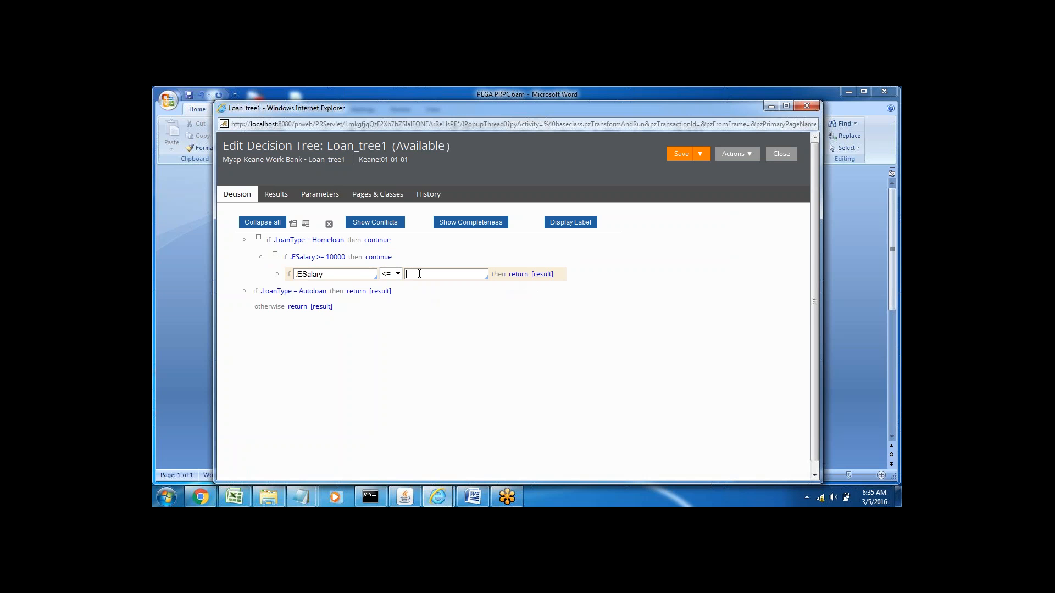
pyautogui.write('25000')
pyautogui.click(518, 276)
pyautogui.click(526, 278)
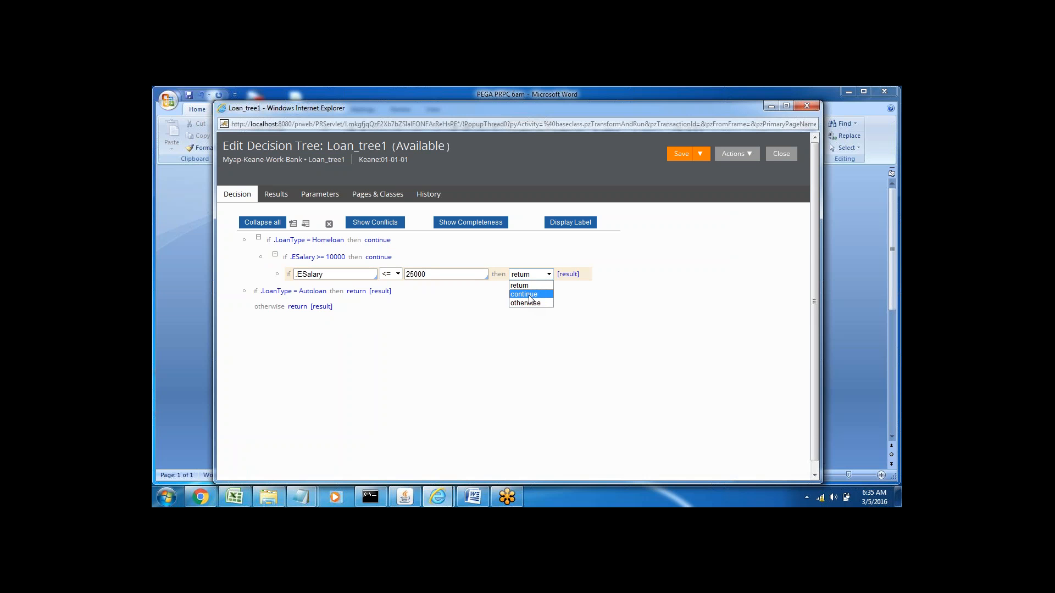
pyautogui.click(528, 295)
# Step: Set the condition nested under .ESalary <= 25000 to .LoanAmount >= 200000, with continue as its action
pyautogui.click(324, 293)
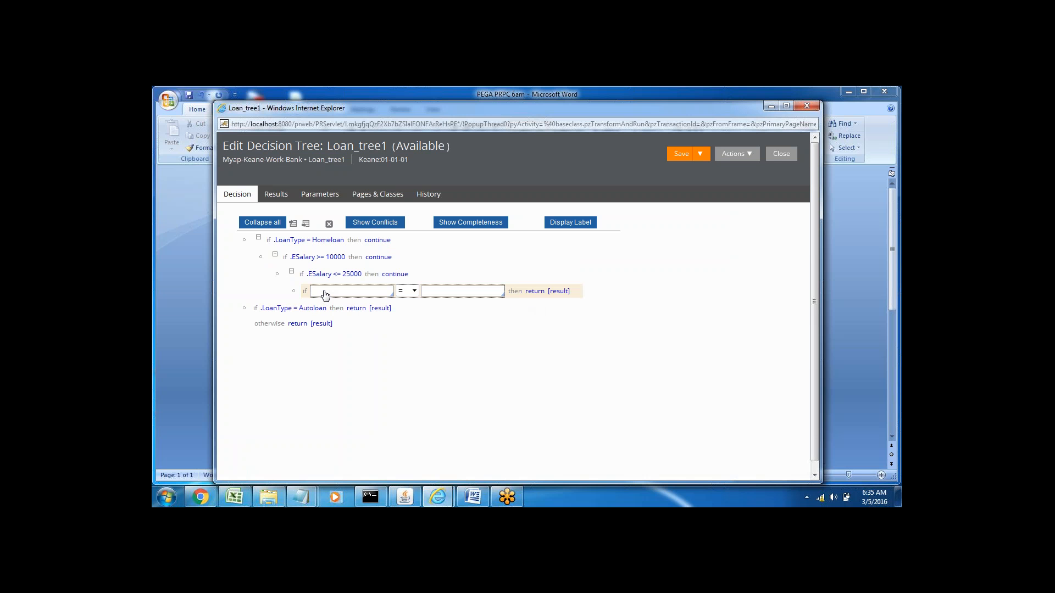
pyautogui.write('.')
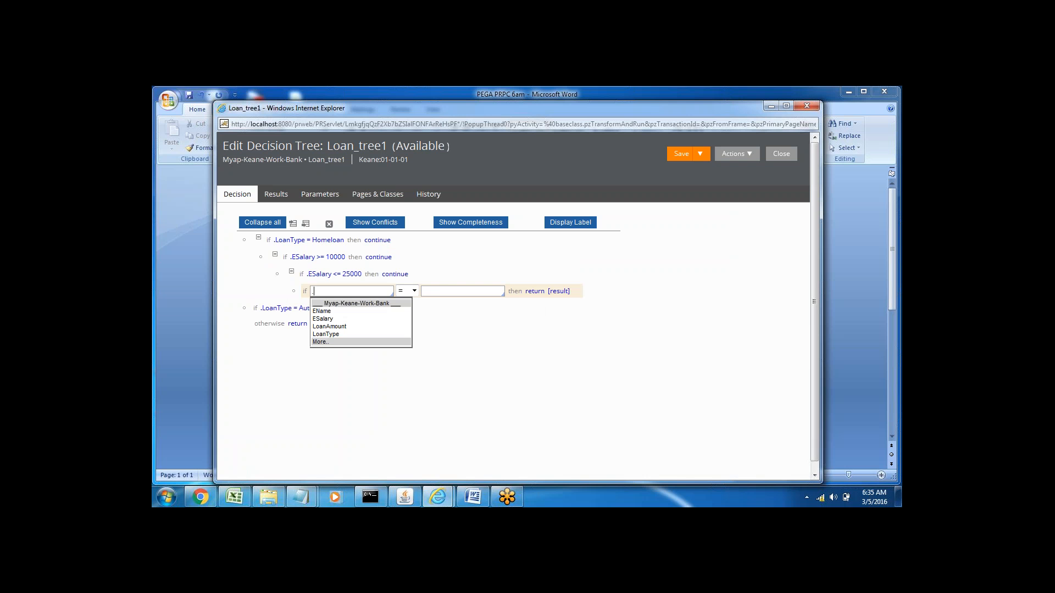
pyautogui.press('Down')
pyautogui.press('Down')
pyautogui.press('Down')
pyautogui.press('Return')
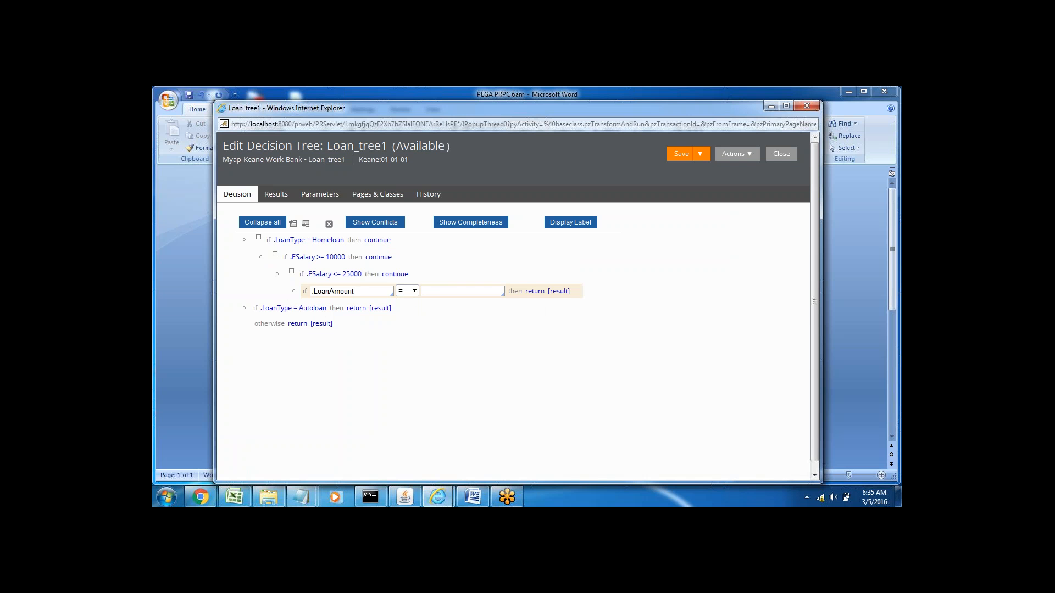
pyautogui.click(413, 290)
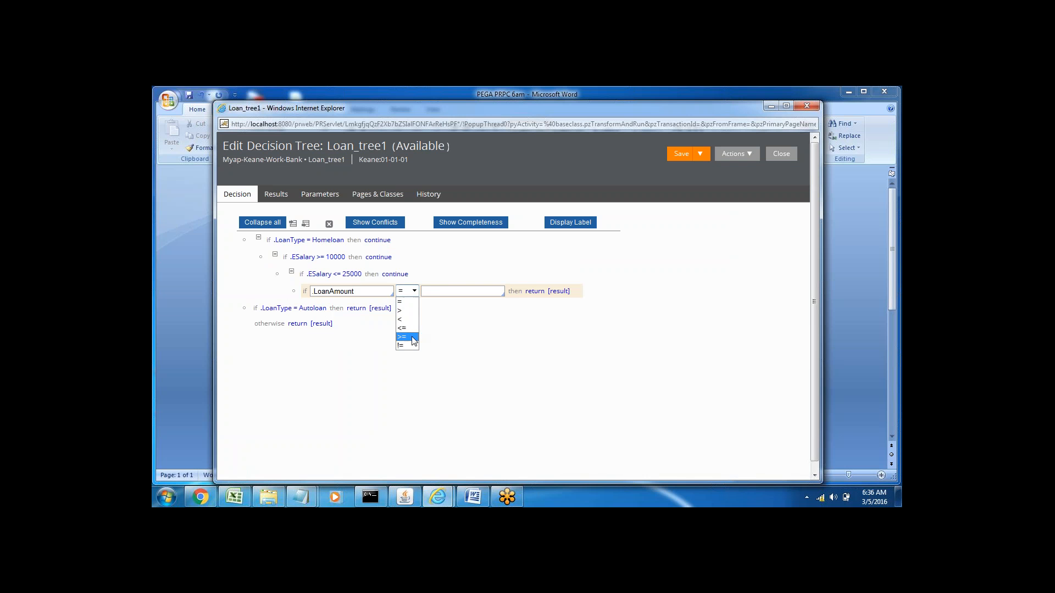
pyautogui.click(406, 336)
pyautogui.click(434, 292)
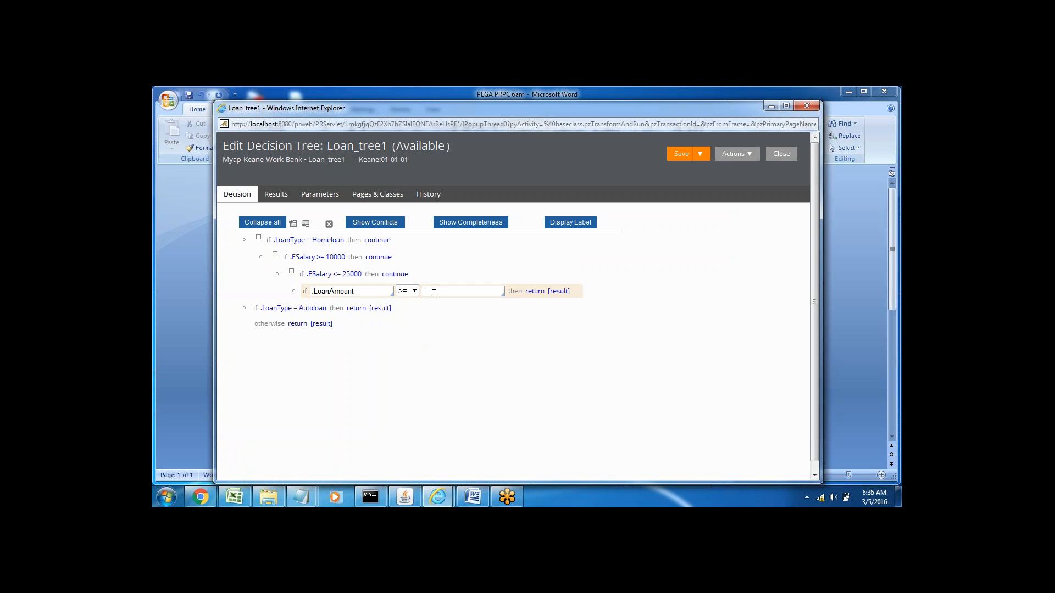
pyautogui.write('200000')
pyautogui.click(536, 293)
pyautogui.click(550, 293)
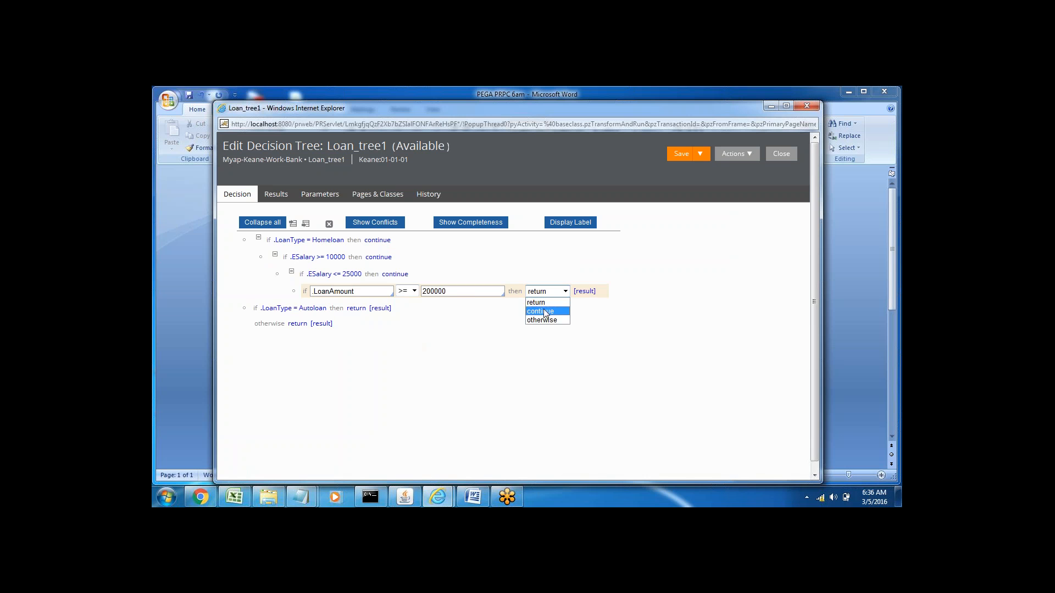
pyautogui.click(544, 312)
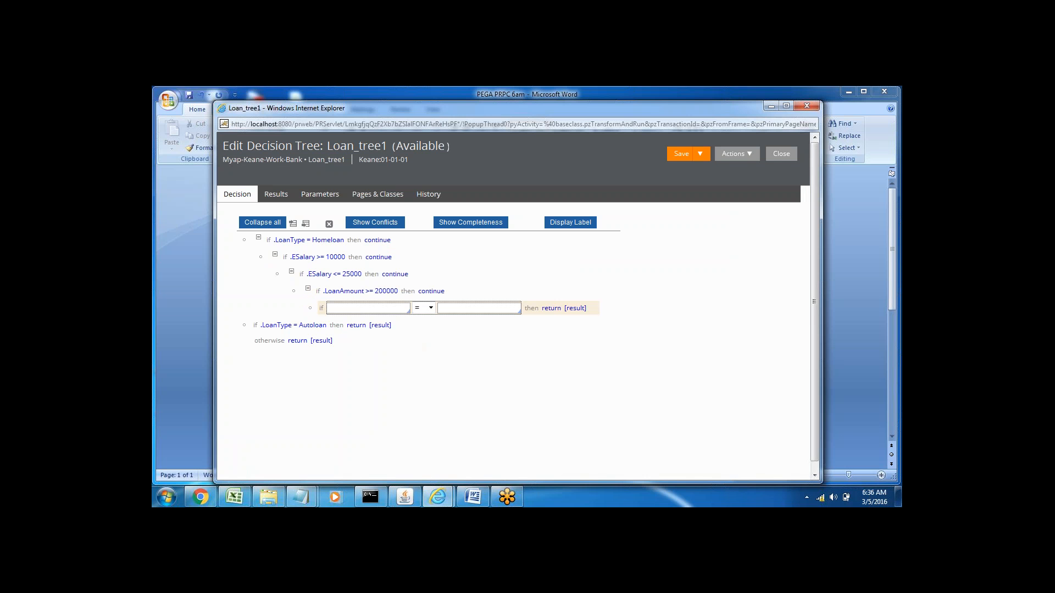
# Step: Set the condition nested under .LoanAmount >= 200000 to .LoanAmount <= 400000
pyautogui.write('.')
pyautogui.press('Down')
pyautogui.press('Down')
pyautogui.press('Down')
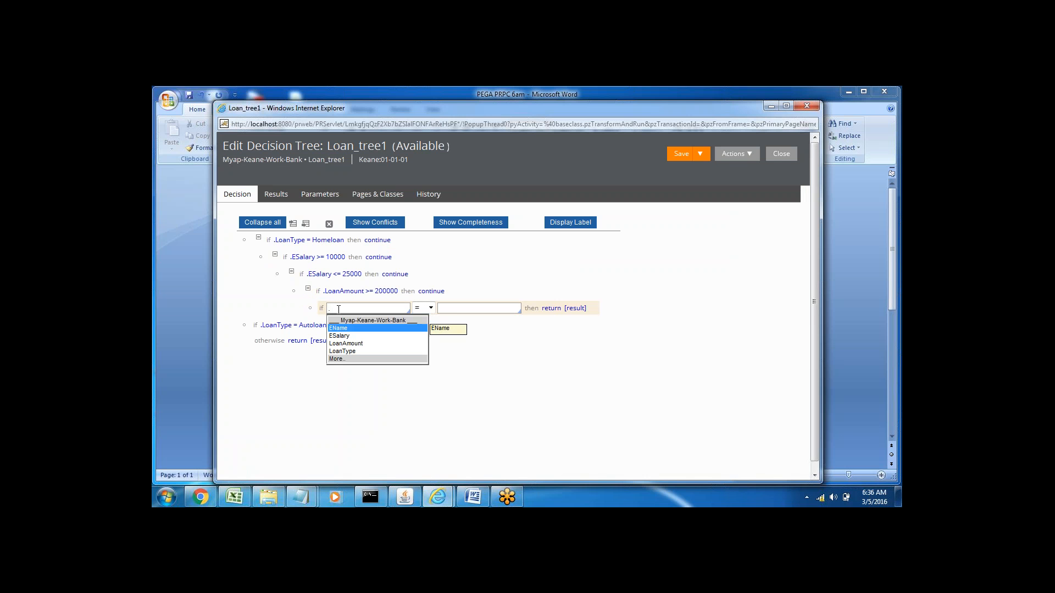
pyautogui.press('Return')
pyautogui.click(431, 308)
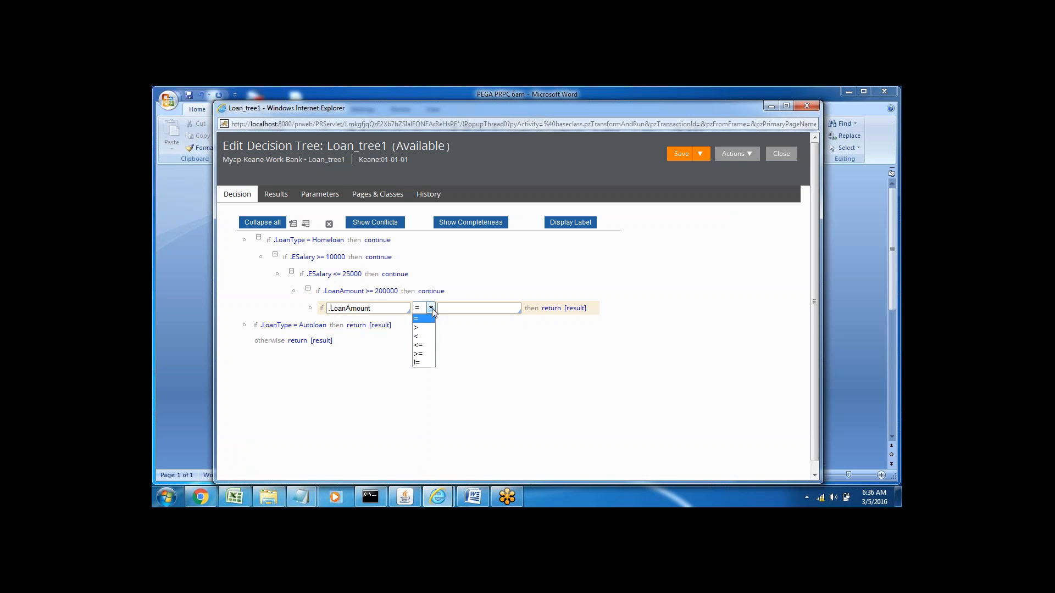
pyautogui.click(431, 347)
pyautogui.click(462, 308)
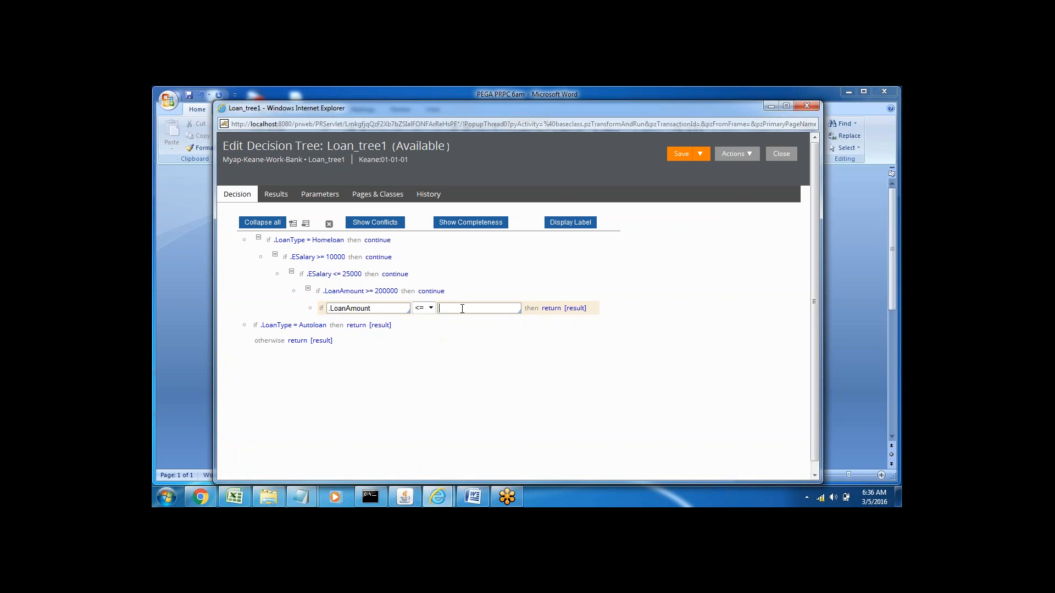
pyautogui.write('400000')
# Step: Set the .LoanAmount <= 400000 condition to return Approve, checking the decision tree's allowed results settings along the way
pyautogui.click(575, 309)
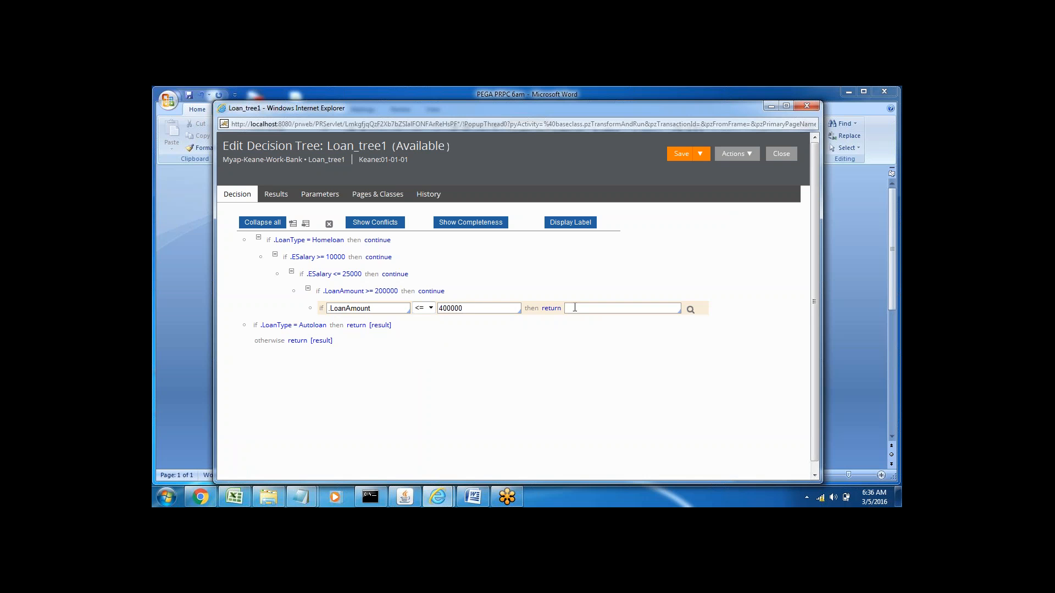
pyautogui.click(276, 201)
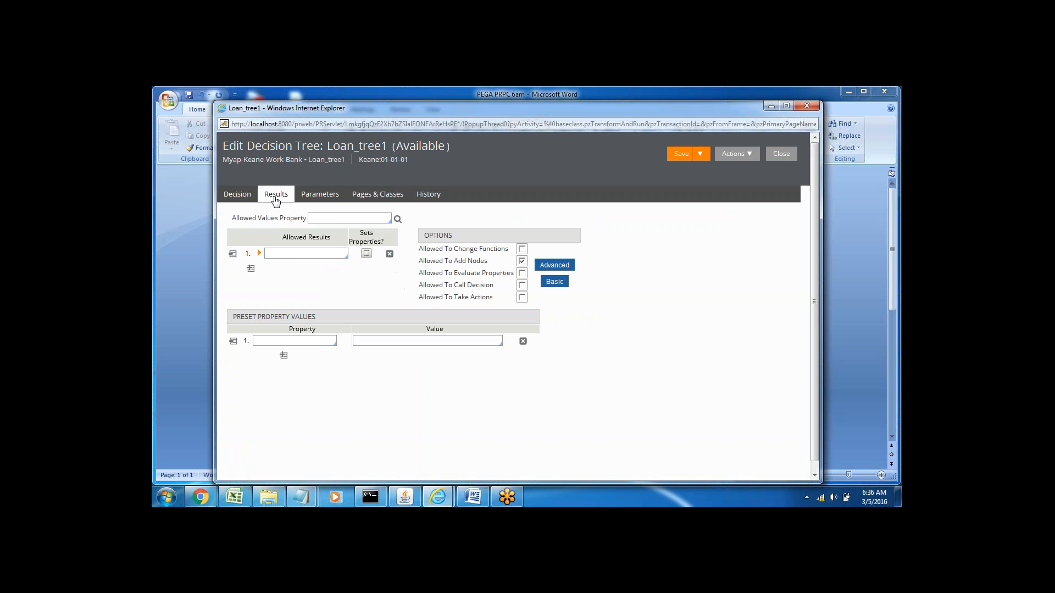
pyautogui.click(242, 196)
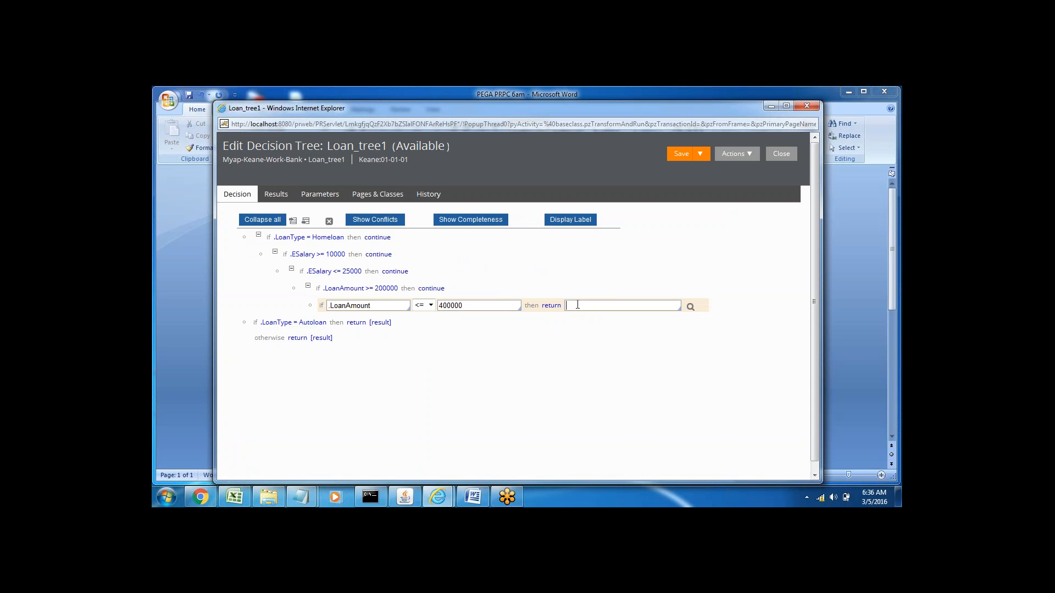
pyautogui.click(577, 305)
pyautogui.write('A')
pyautogui.click(279, 195)
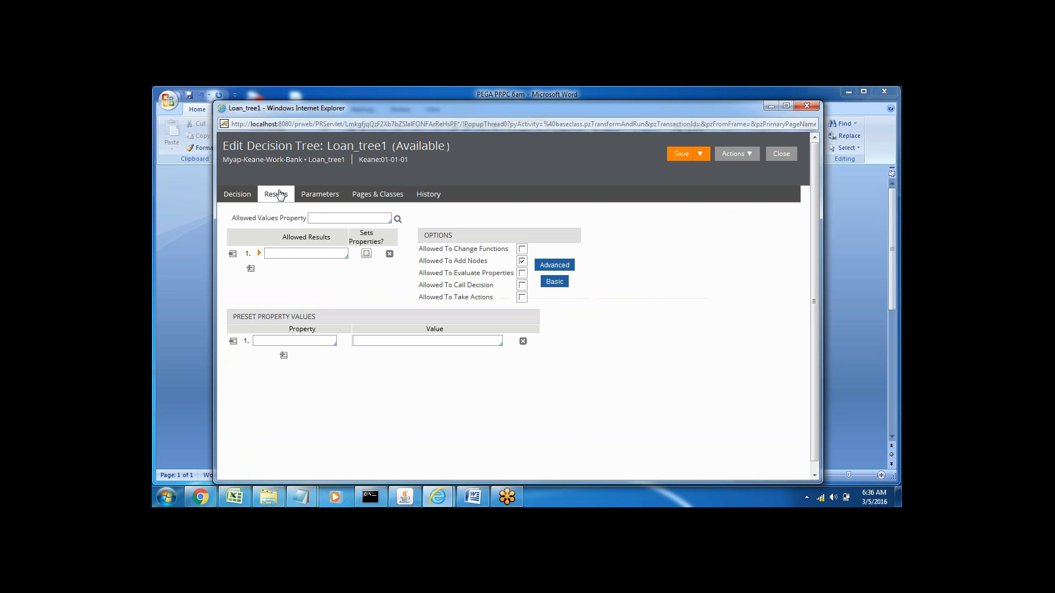
pyautogui.click(229, 198)
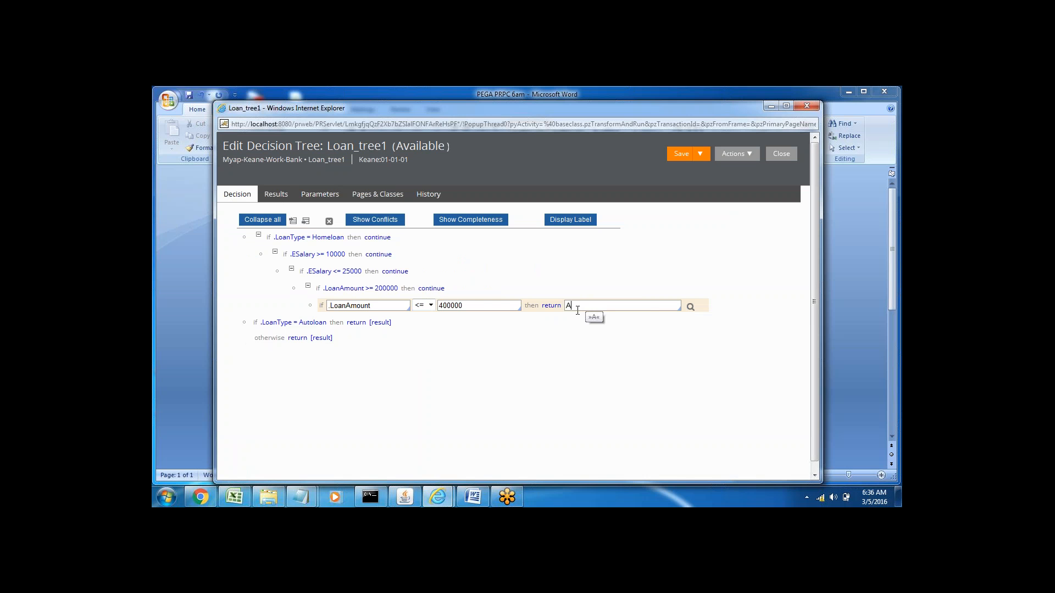
pyautogui.write('pprove')
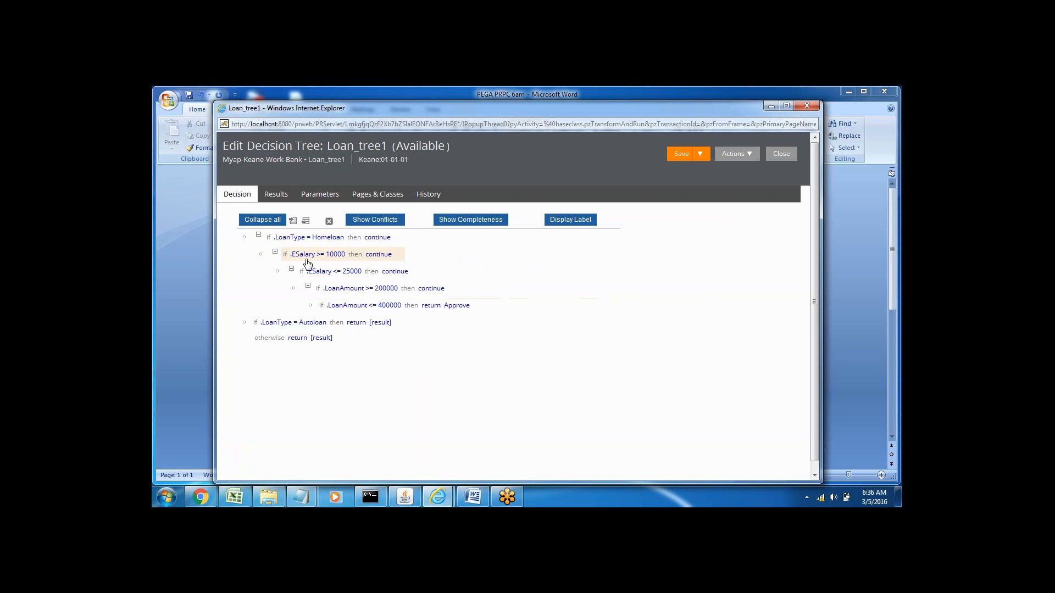
# Step: Review the Homeloan rows of Loan_Table1 in the main Designer Studio window, and minimize that window to return to Loan_tree1
pyautogui.click(400, 258)
pyautogui.moveTo(435, 500)
pyautogui.click(402, 456)
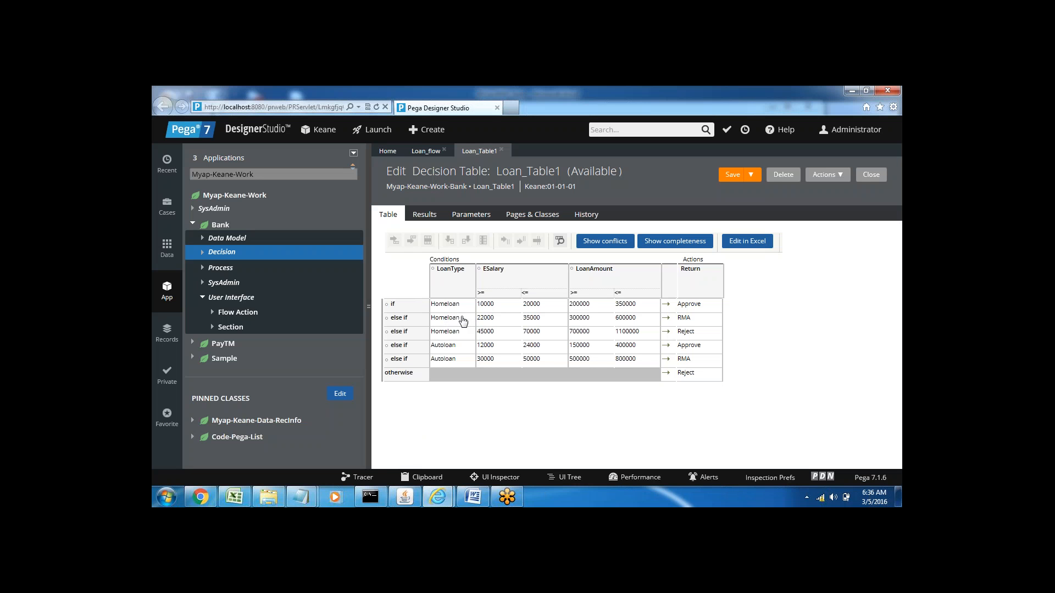
pyautogui.click(849, 88)
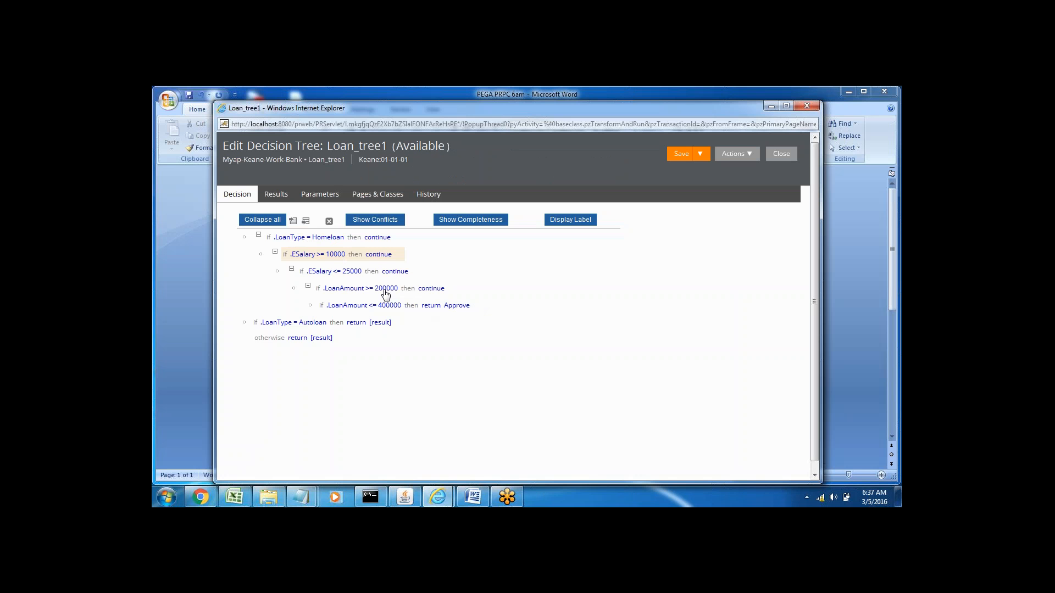
# Step: Add a new decision after the .ESalary <= 25000 condition, at the same level of the Homeloan branch
pyautogui.click(419, 273)
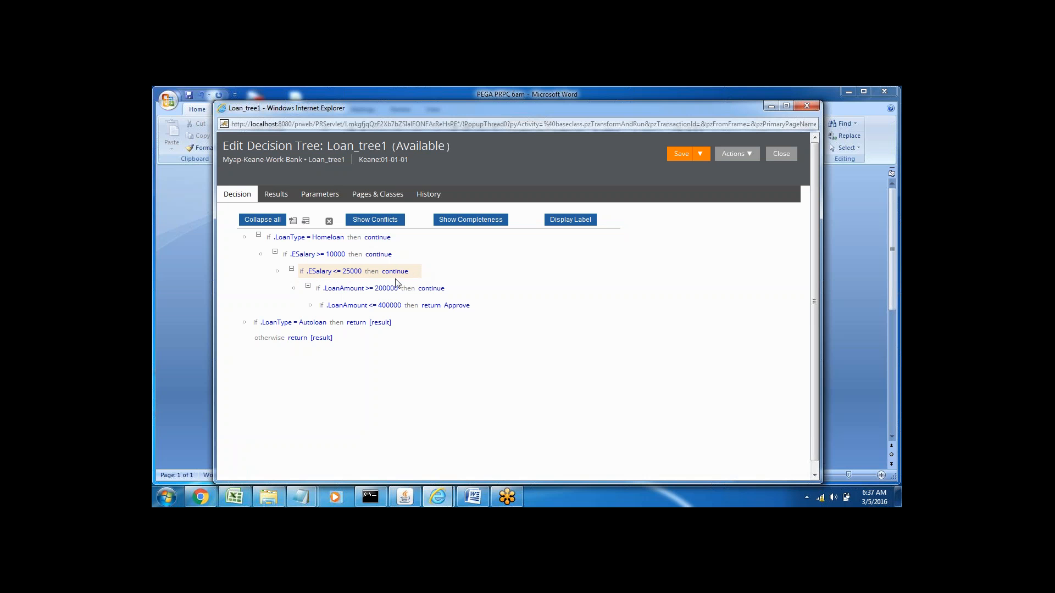
pyautogui.click(305, 222)
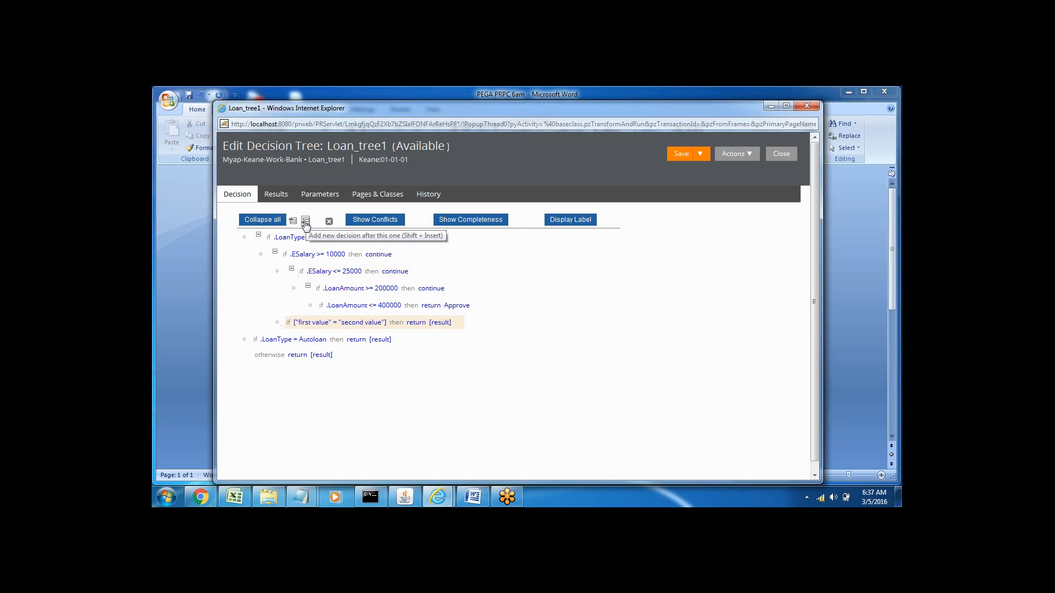
pyautogui.click(312, 323)
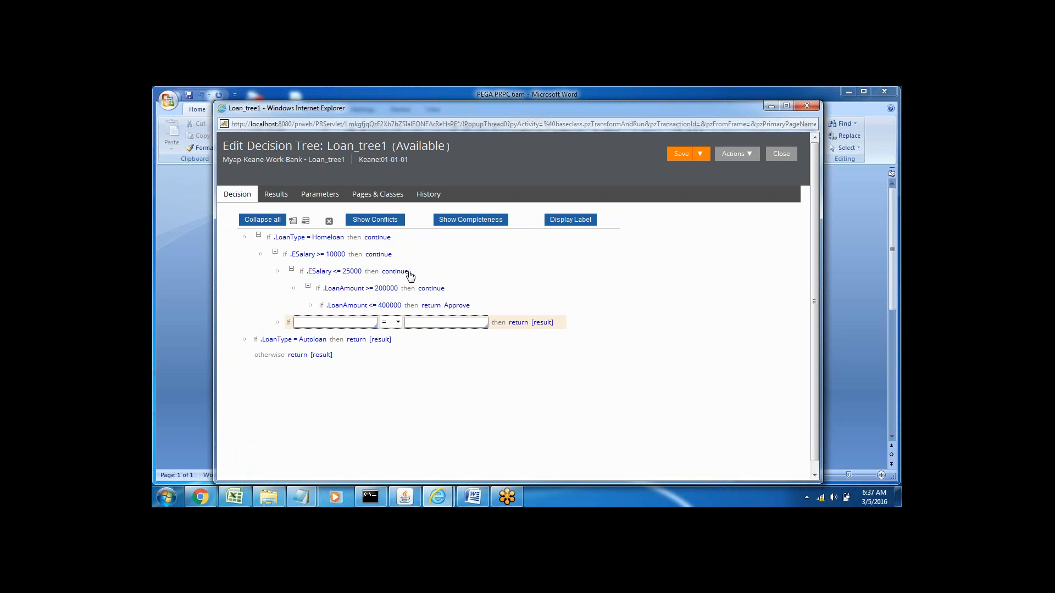
pyautogui.click(310, 325)
pyautogui.click(419, 275)
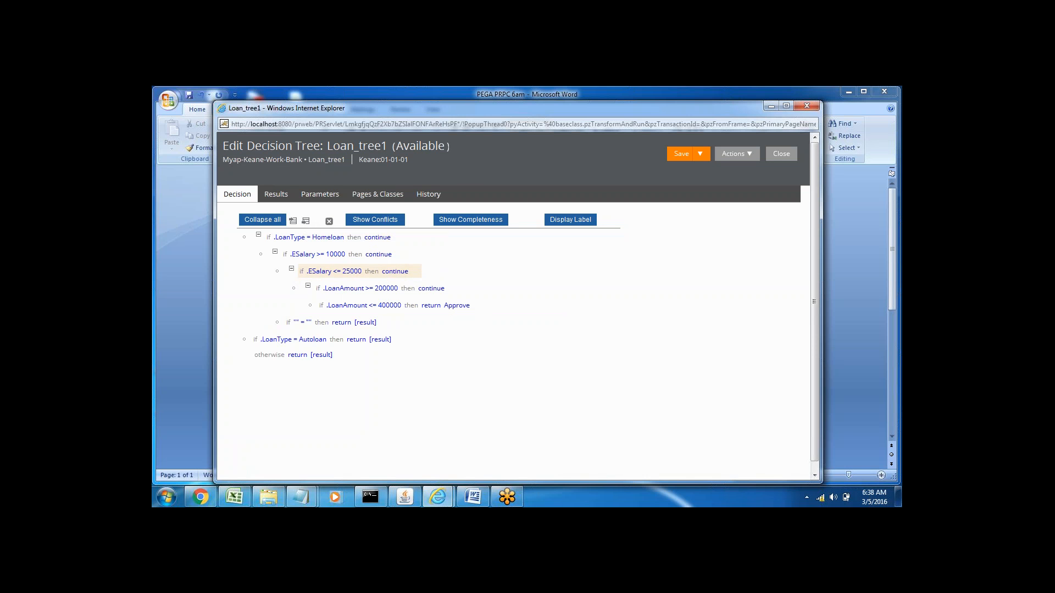
# Step: Set the empty decision in the Homeloan branch to .ESalary >= 40000, with continue as its action
pyautogui.click(297, 323)
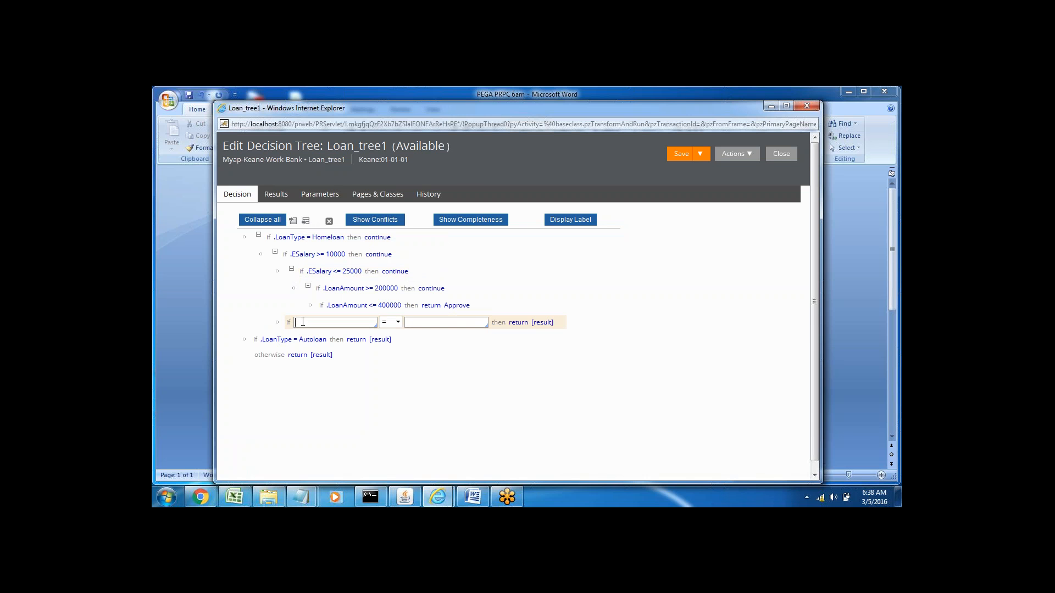
pyautogui.write('.')
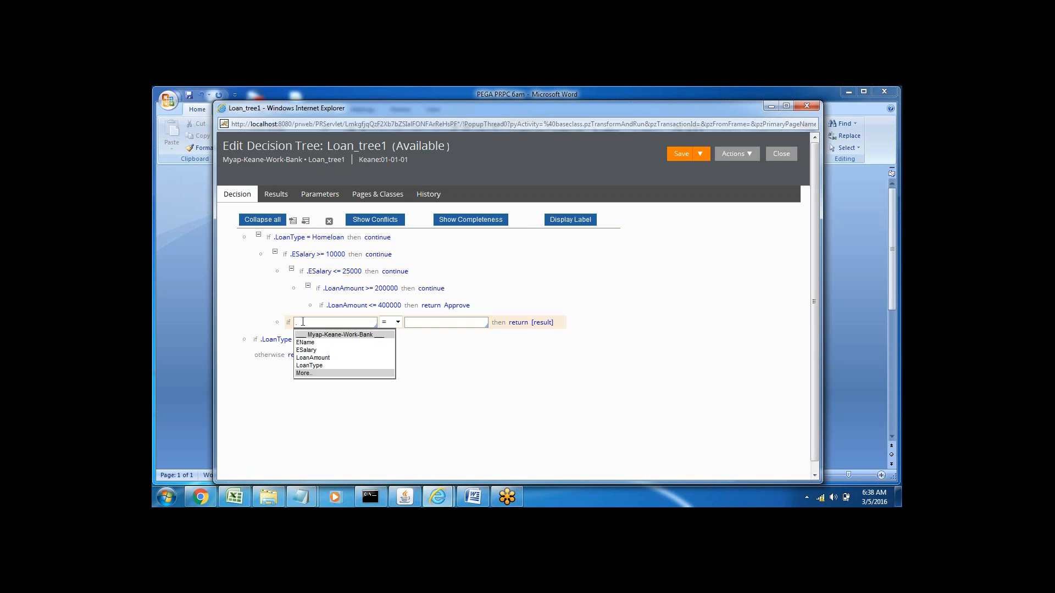
pyautogui.click(306, 350)
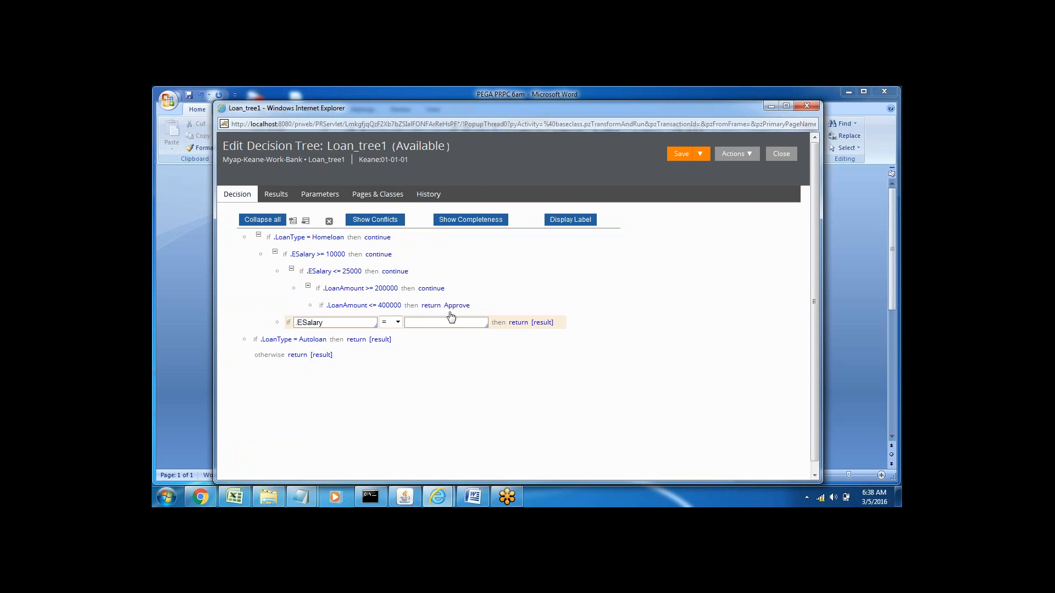
pyautogui.click(391, 322)
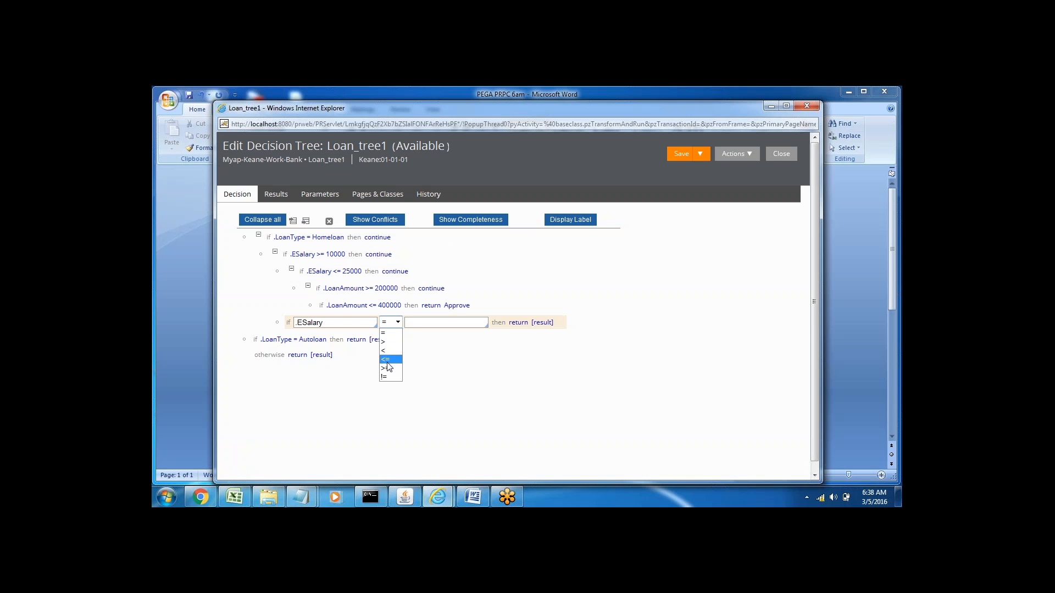
pyautogui.click(387, 368)
pyautogui.click(422, 324)
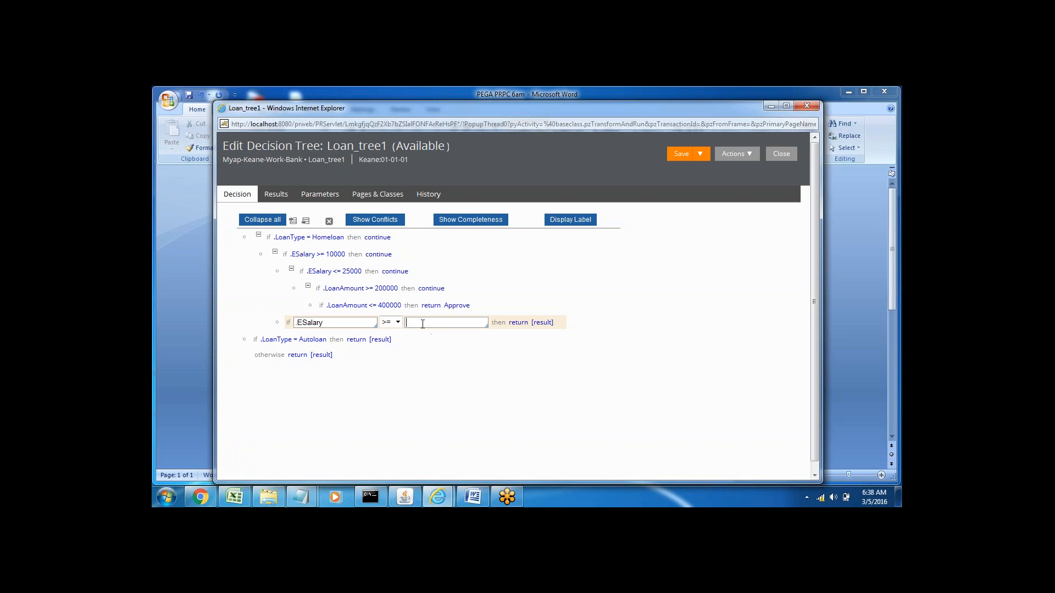
pyautogui.write('40000')
pyautogui.click(521, 326)
pyautogui.click(548, 322)
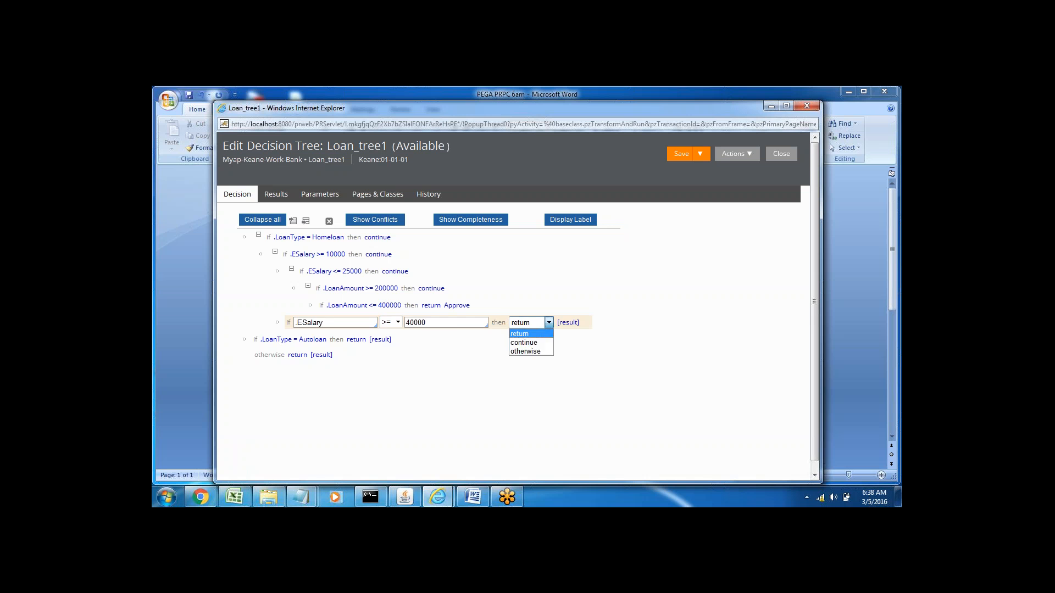
pyautogui.click(523, 343)
# Step: Set the condition nested under .ESalary >= 40000 to .ESalary <= 70000, with continue as its action
pyautogui.click(332, 340)
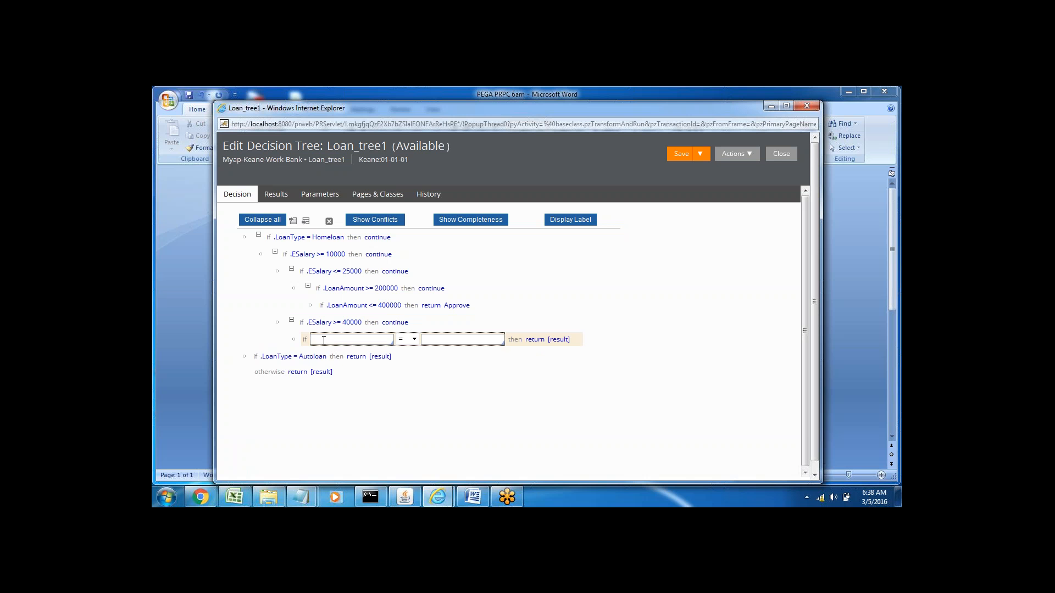
pyautogui.write('.')
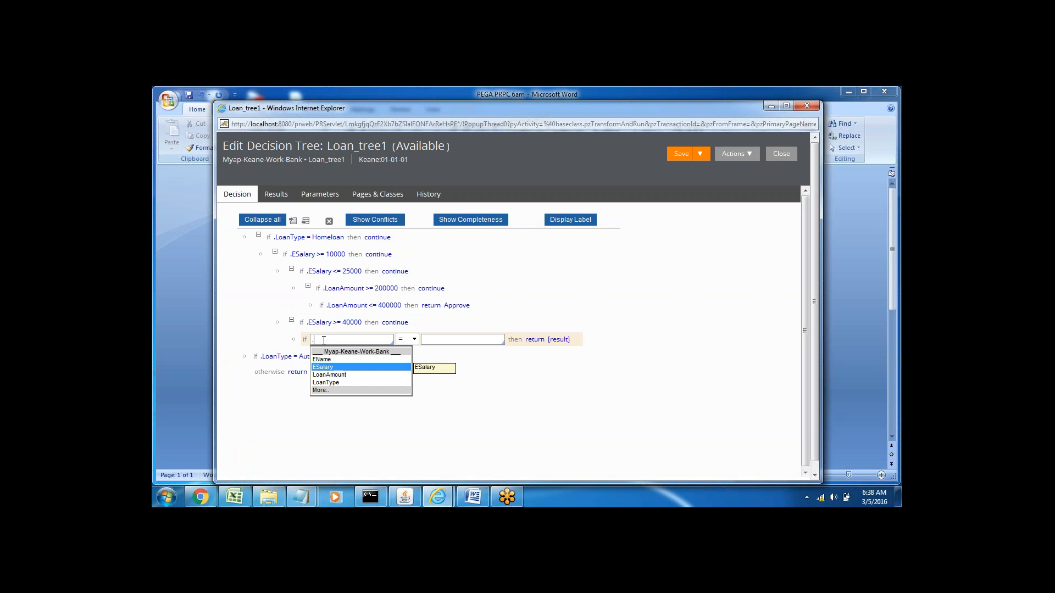
pyautogui.click(323, 367)
pyautogui.click(415, 340)
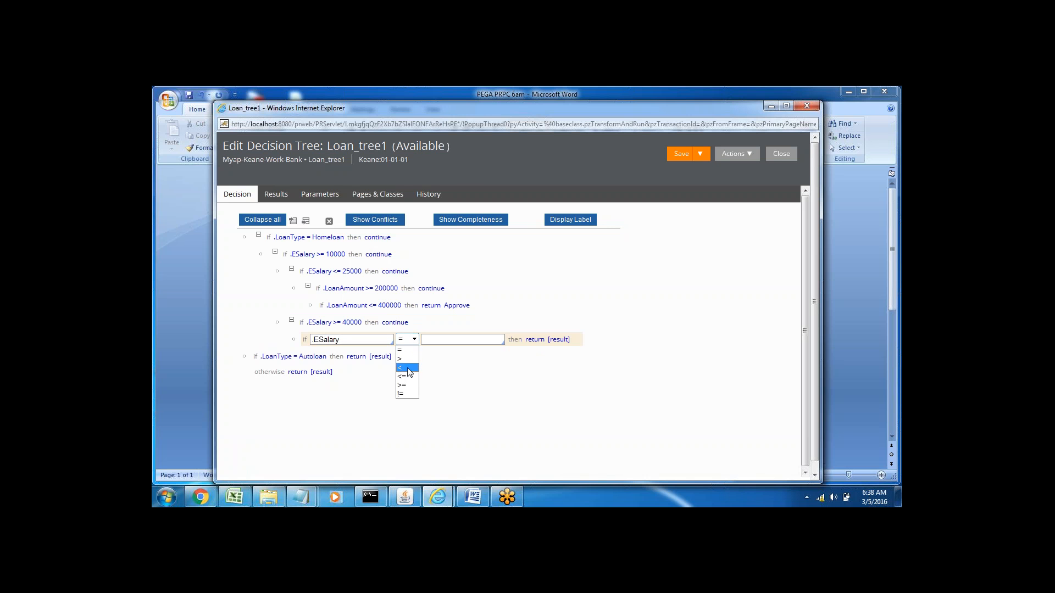
pyautogui.click(406, 380)
pyautogui.click(440, 340)
pyautogui.write('70000')
pyautogui.click(536, 340)
pyautogui.click(551, 340)
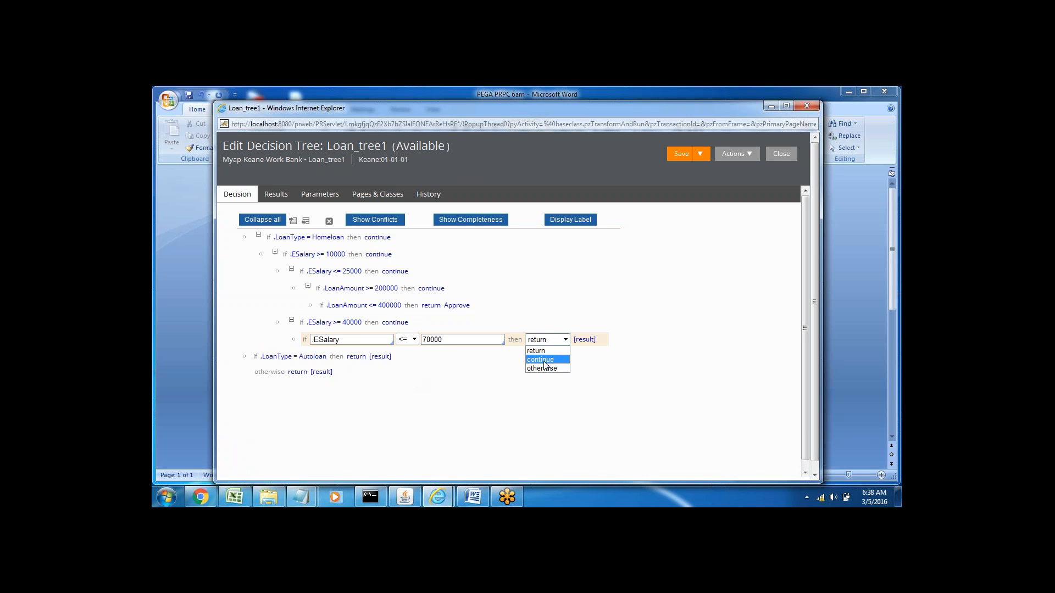
pyautogui.click(543, 360)
# Step: Set the condition nested under .ESalary <= 70000 to .LoanAmount >= 600000, with continue as its action
pyautogui.click(345, 358)
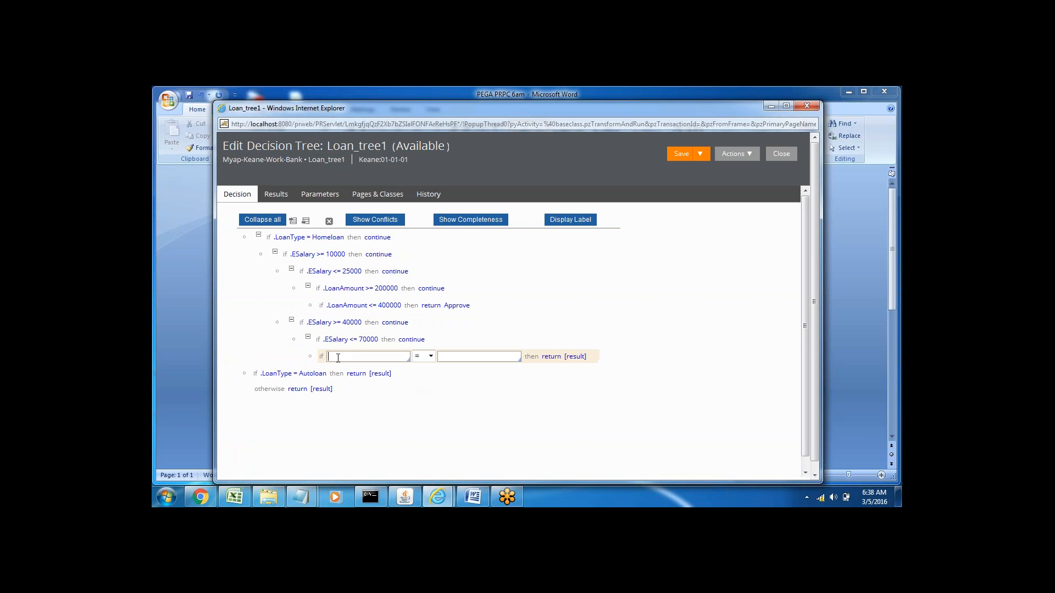
pyautogui.write('.')
pyautogui.press('Down')
pyautogui.press('Down')
pyautogui.press('Down')
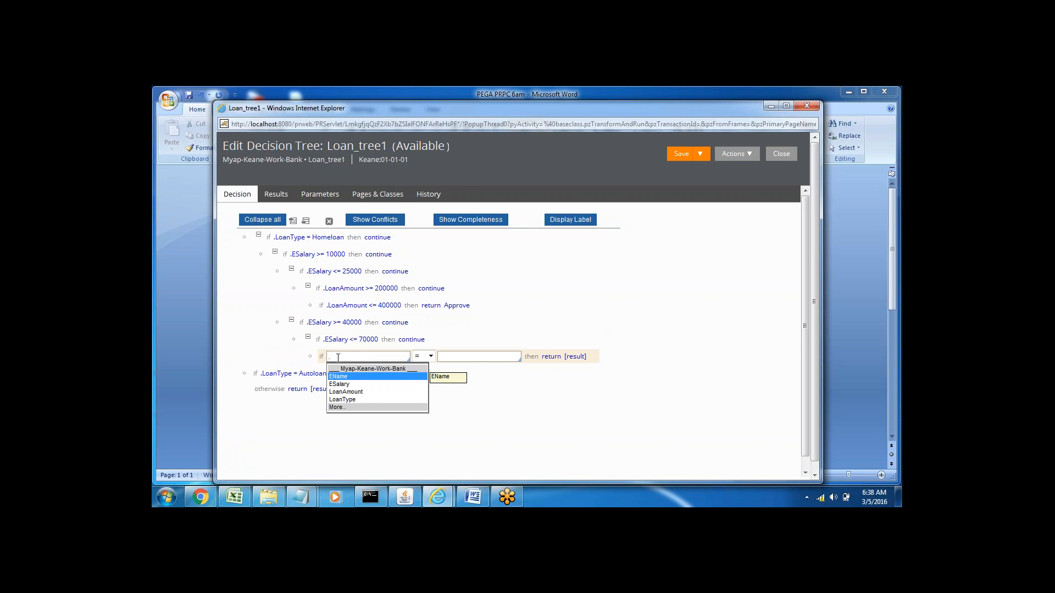
pyautogui.press('Return')
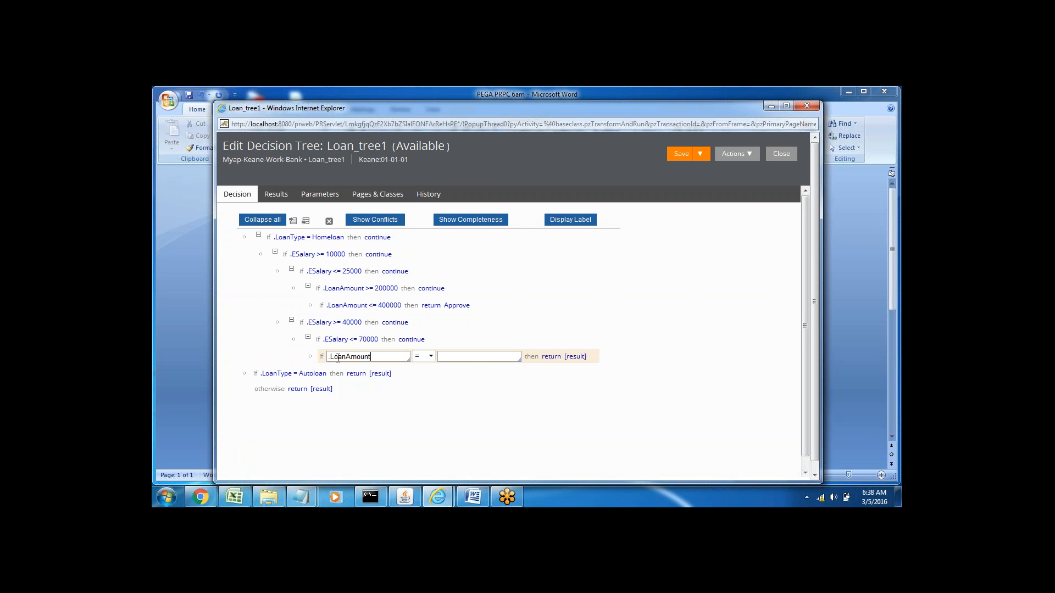
pyautogui.click(430, 357)
pyautogui.click(421, 403)
pyautogui.click(455, 354)
pyautogui.write('600000')
pyautogui.click(552, 357)
pyautogui.click(560, 358)
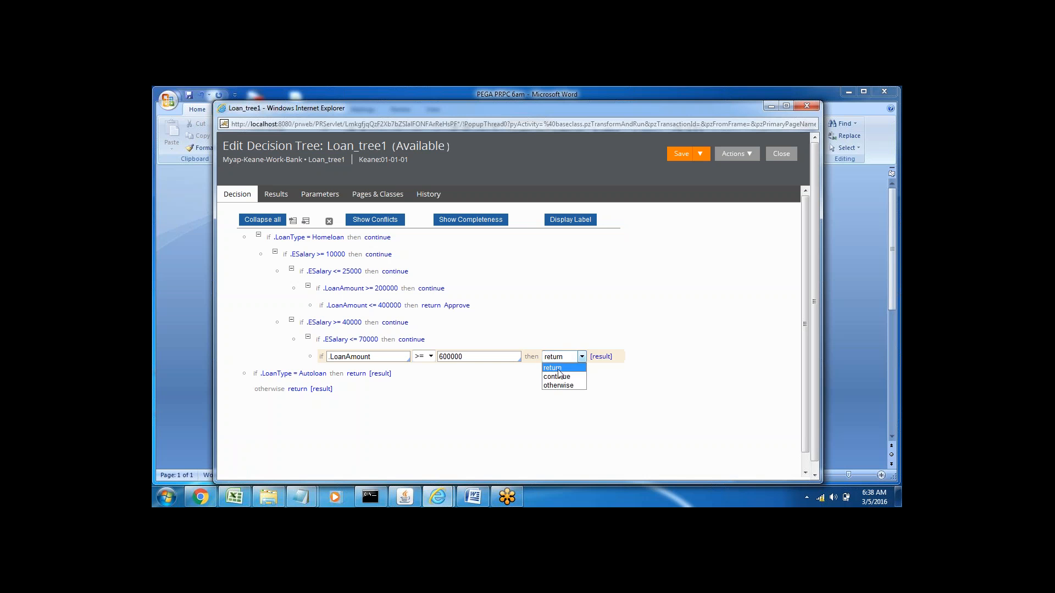
pyautogui.click(560, 378)
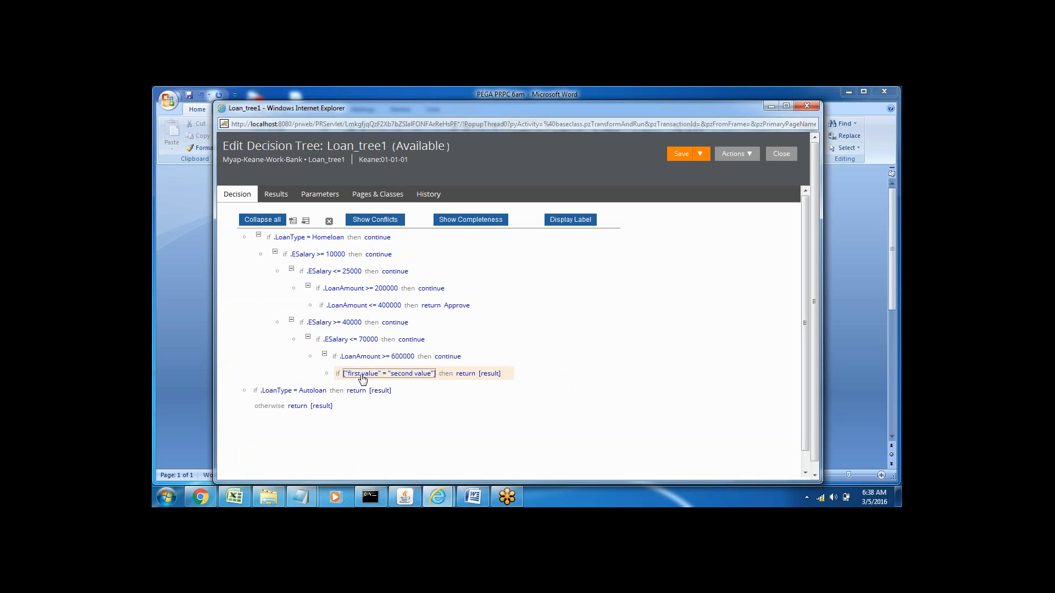
# Step: Set the condition nested under .LoanAmount >= 600000 to .LoanAmount <= 900000, returning RMA
pyautogui.click(360, 377)
pyautogui.click(359, 373)
pyautogui.write('.')
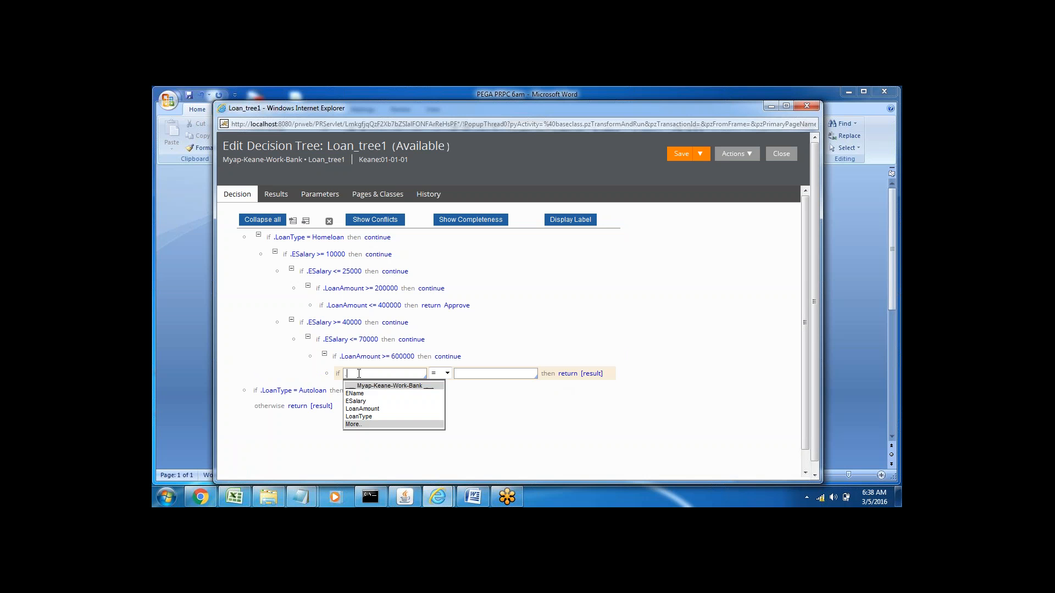
pyautogui.press('Down')
pyautogui.press('Down')
pyautogui.press('Down')
pyautogui.press('Return')
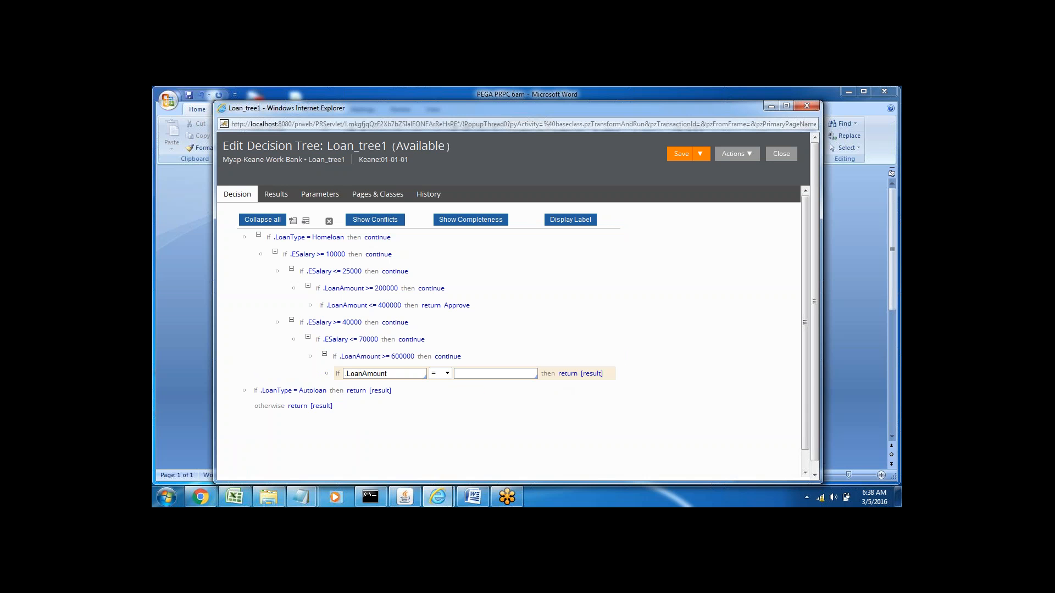
pyautogui.click(447, 373)
pyautogui.click(439, 410)
pyautogui.click(467, 375)
pyautogui.write('900000')
pyautogui.click(591, 374)
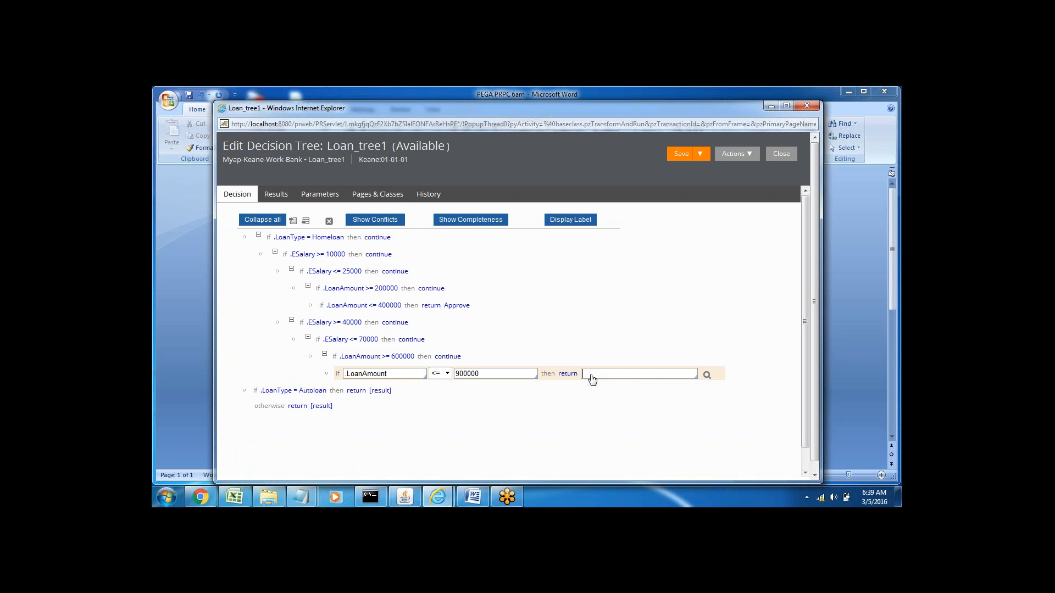
pyautogui.write('RMA')
pyautogui.click(466, 357)
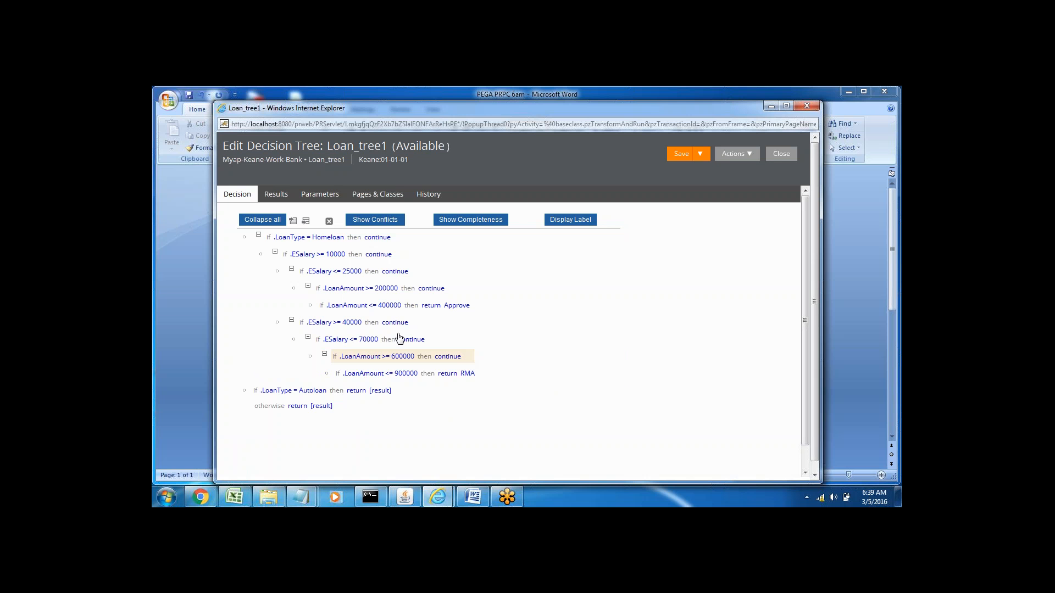
pyautogui.click(430, 342)
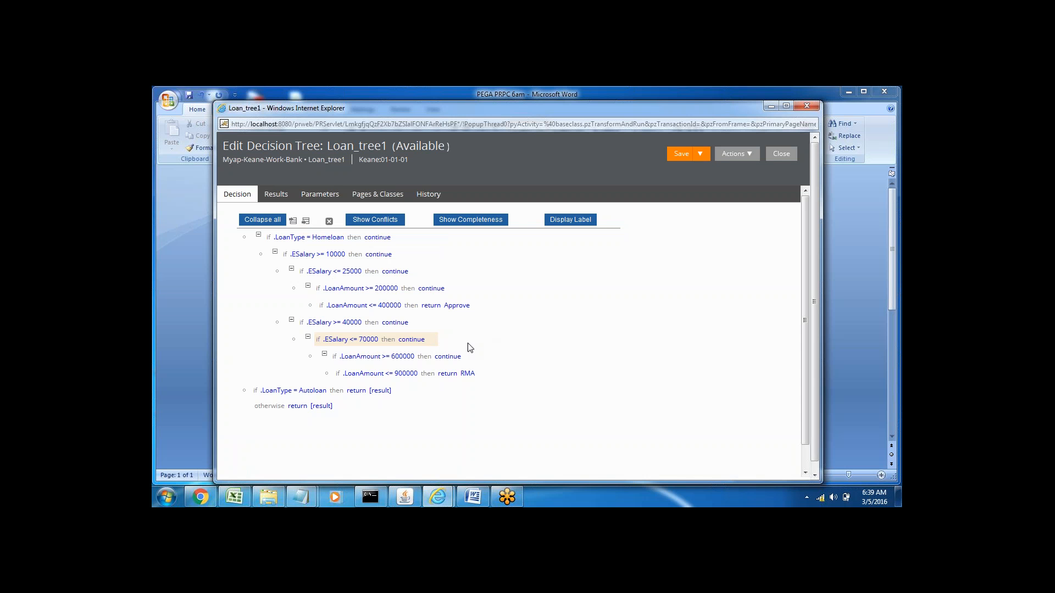
# Step: Change the action of the .LoanType = Autoloan condition to continue
pyautogui.click(358, 391)
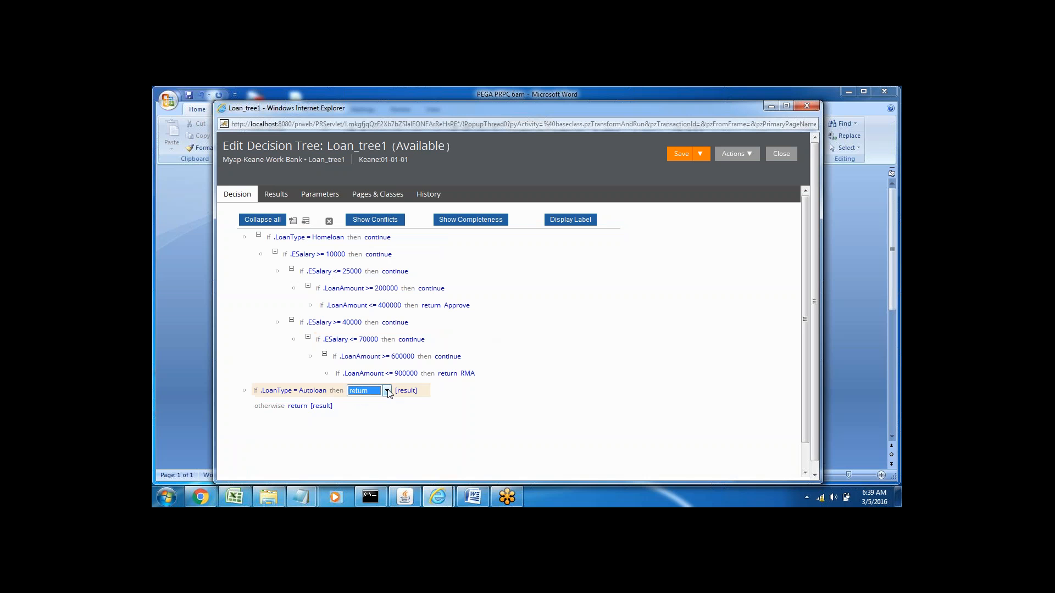
pyautogui.click(386, 392)
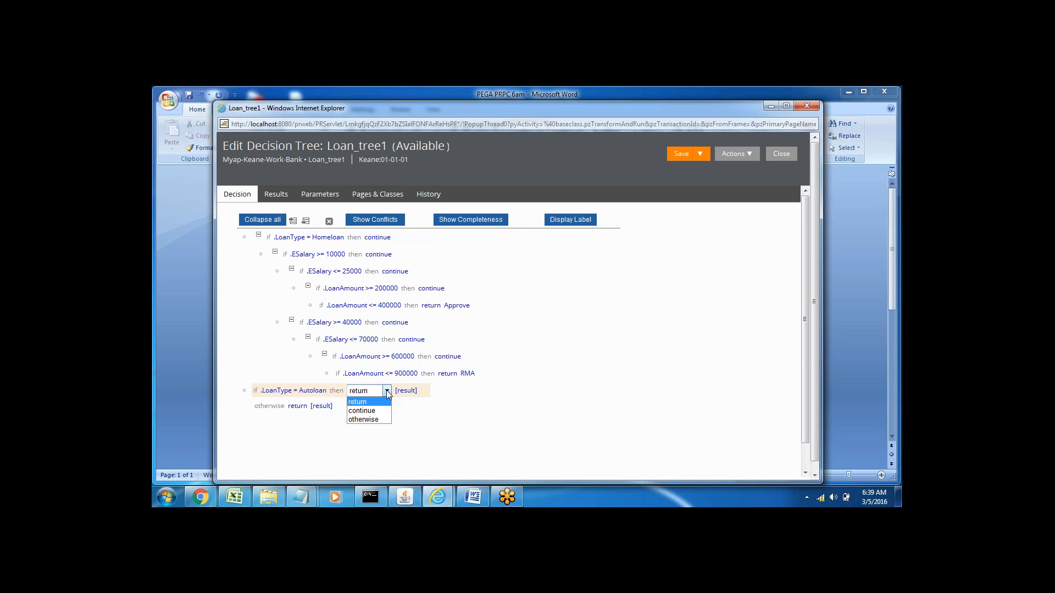
pyautogui.click(363, 411)
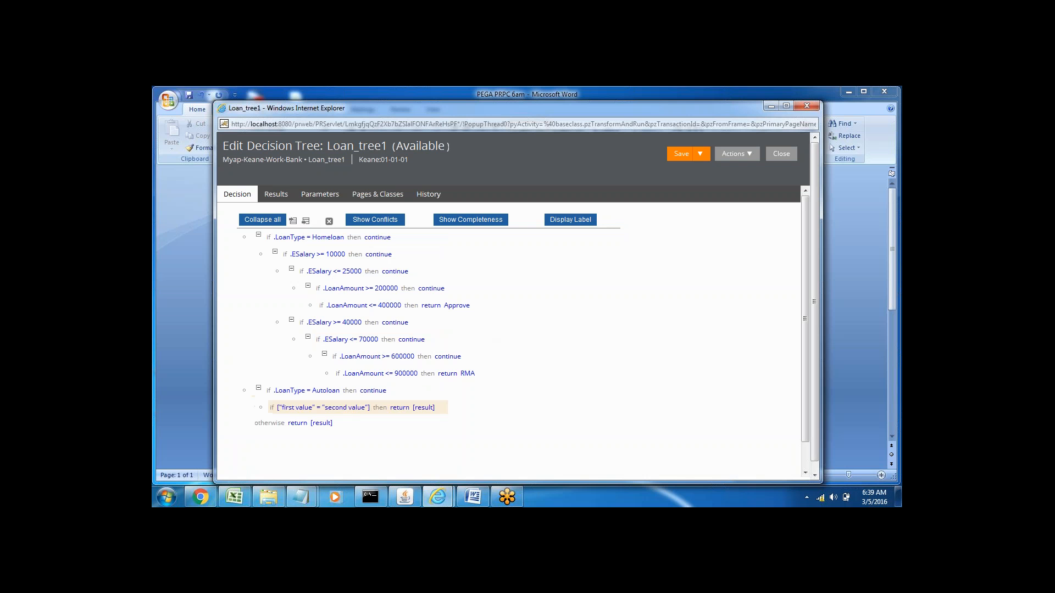
# Step: Set the condition nested under .LoanType = Autoloan to .ESalary >= 15000, with continue as its action
pyautogui.click(301, 409)
pyautogui.write('.')
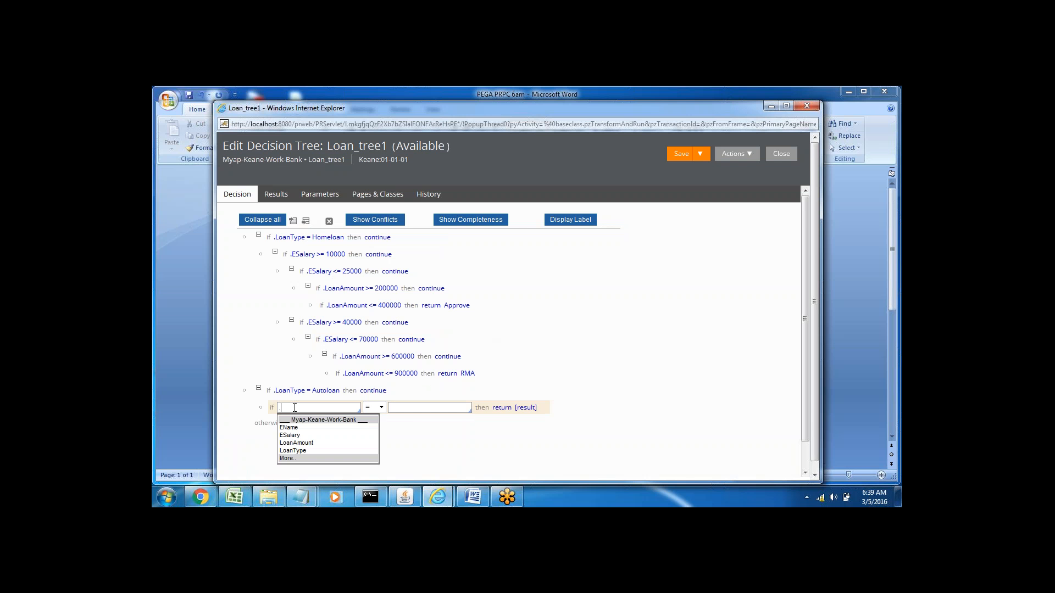
pyautogui.click(290, 435)
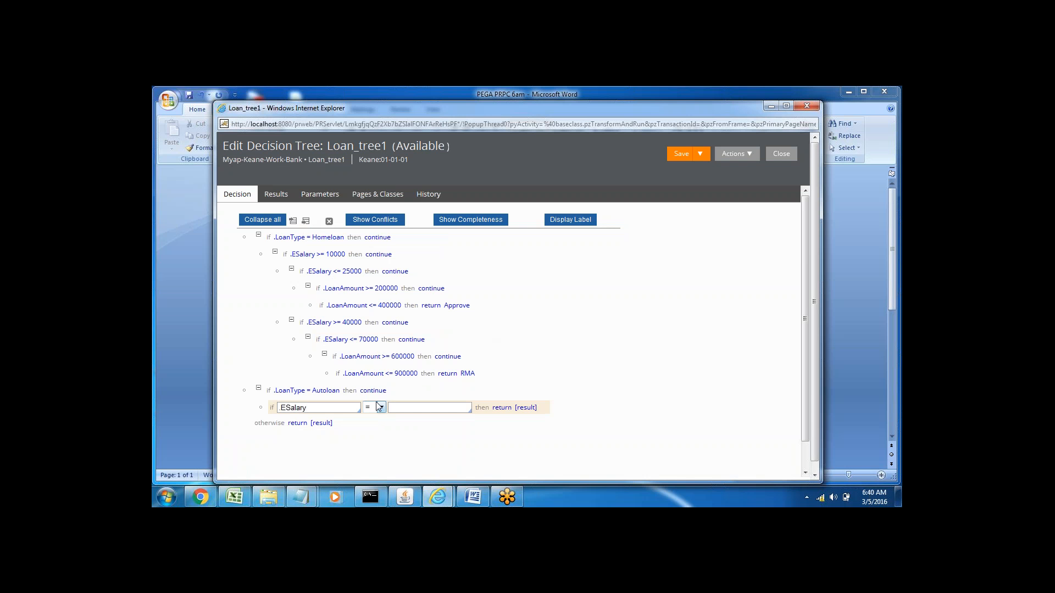
pyautogui.click(381, 408)
pyautogui.click(374, 453)
pyautogui.click(413, 408)
pyautogui.write('15000')
pyautogui.click(504, 408)
pyautogui.click(511, 409)
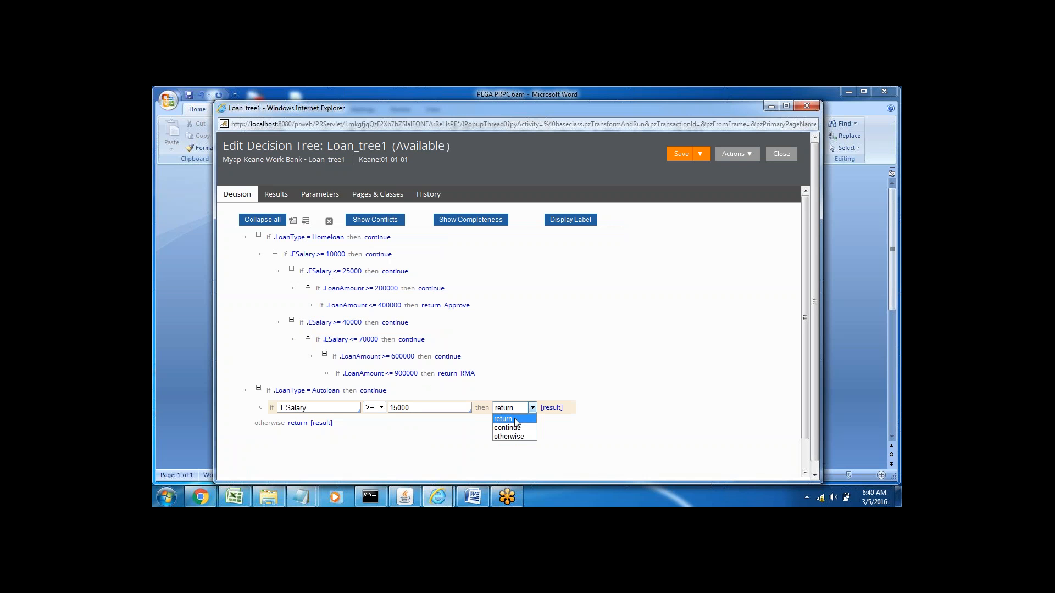
pyautogui.click(511, 428)
# Step: Set the condition nested under .ESalary >= 15000 to .ESalary <= 35000, with continue as its action
pyautogui.click(304, 425)
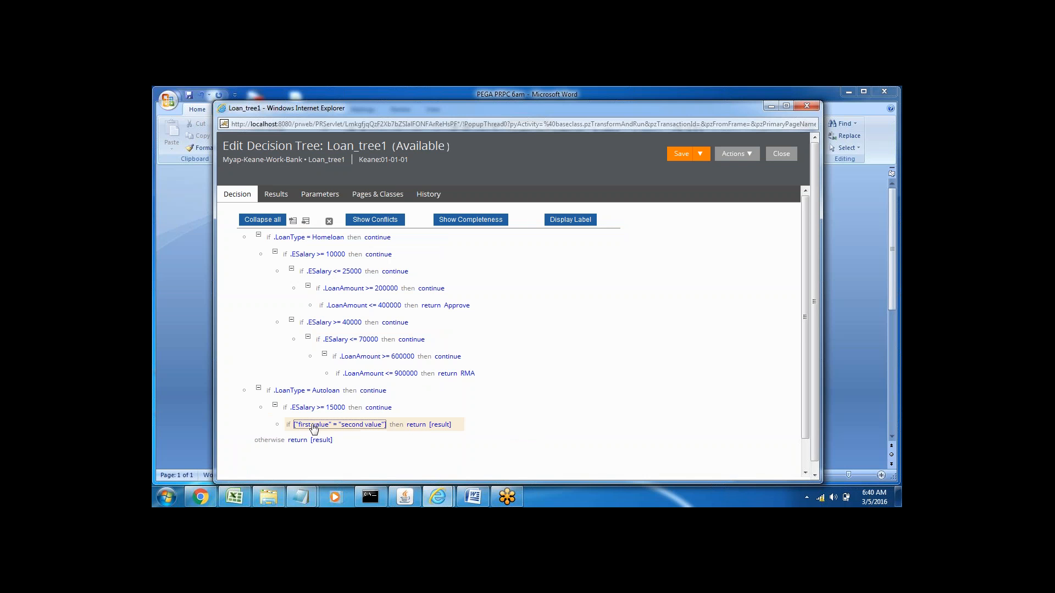
pyautogui.write('.')
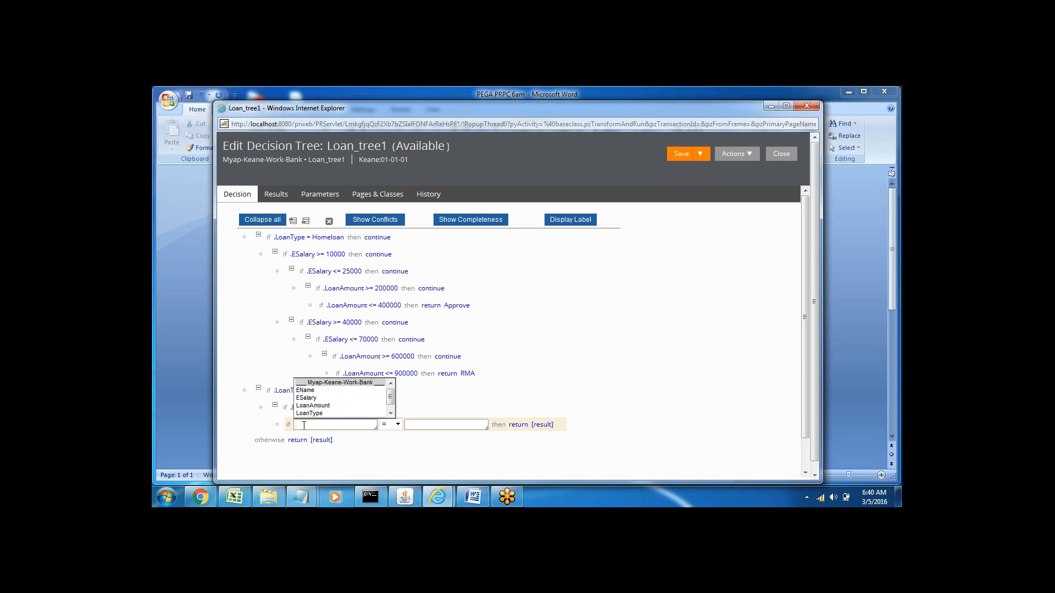
pyautogui.press('Down')
pyautogui.press('Down')
pyautogui.press('Return')
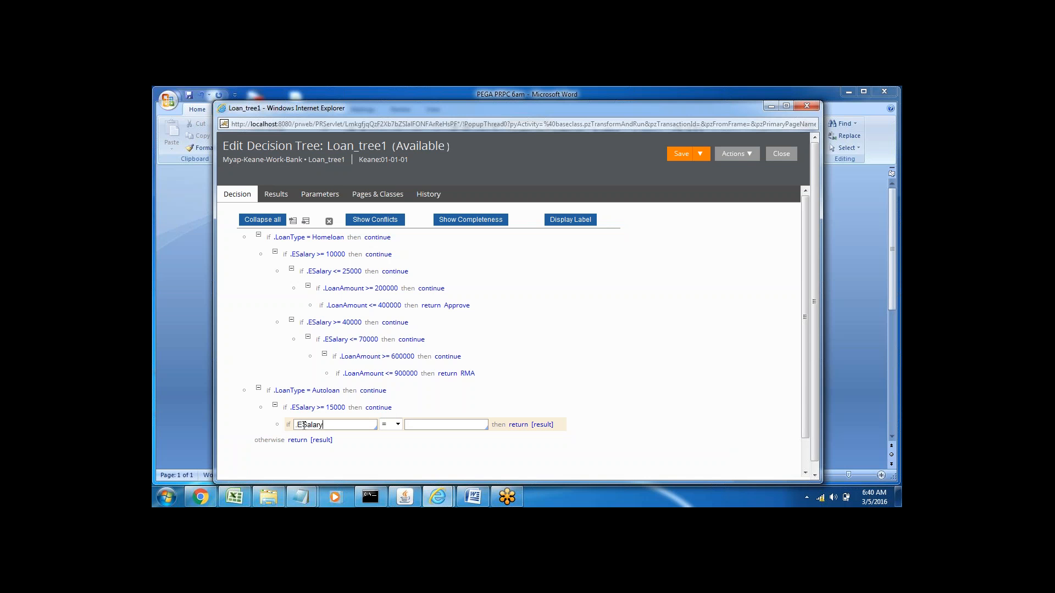
pyautogui.click(395, 423)
pyautogui.click(389, 463)
pyautogui.click(428, 426)
pyautogui.write('35000')
pyautogui.click(520, 426)
pyautogui.click(529, 424)
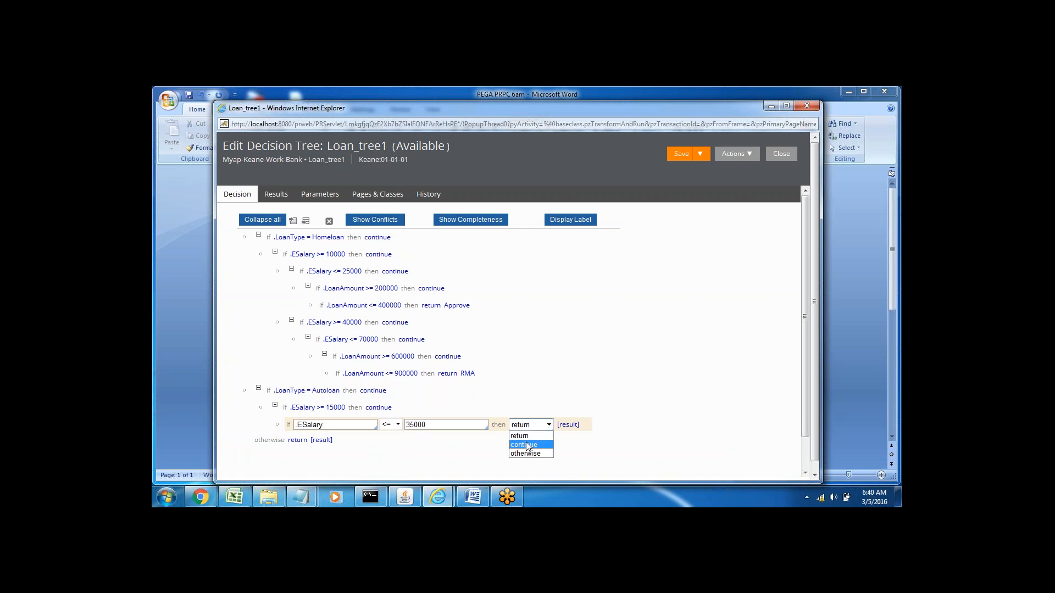
pyautogui.click(526, 445)
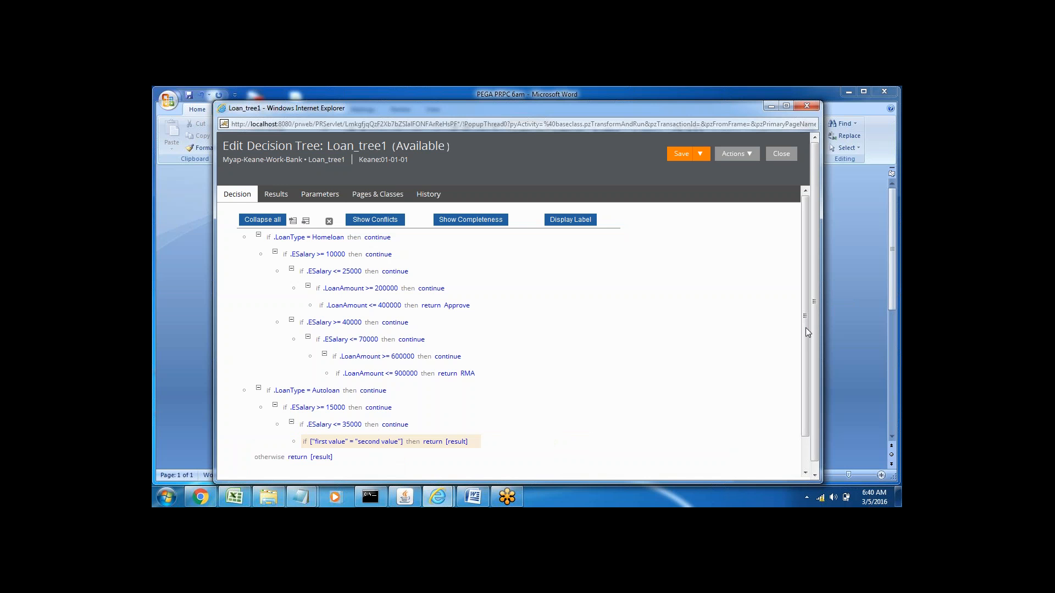
# Step: Set the condition nested under .ESalary <= 35000 to .LoanAmount >= 350000, with continue as its action
pyautogui.moveTo(805, 331); pyautogui.dragTo(811, 384)
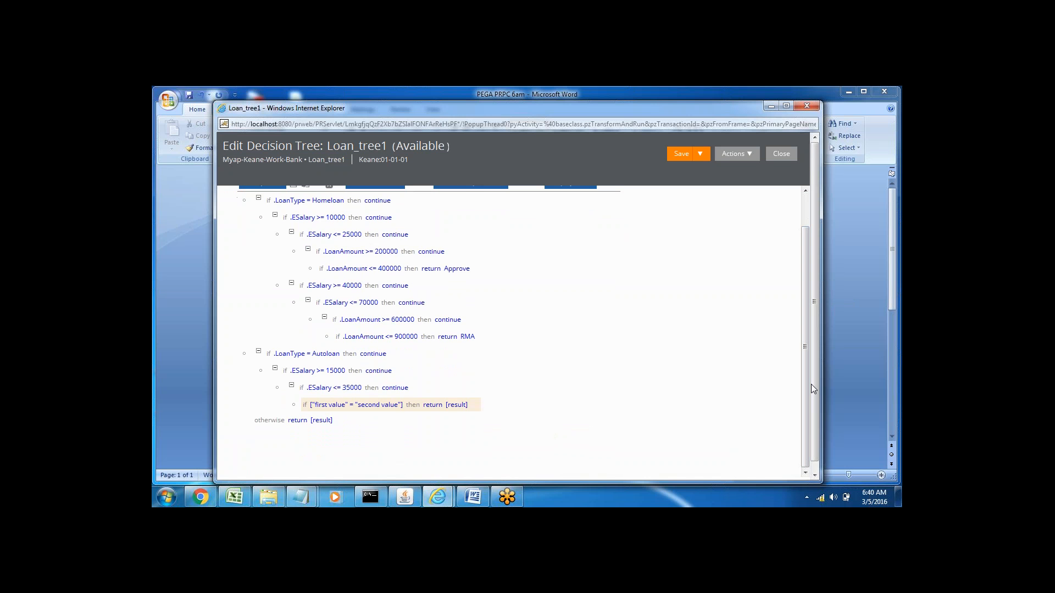
pyautogui.click(339, 405)
pyautogui.click(331, 405)
pyautogui.write('.')
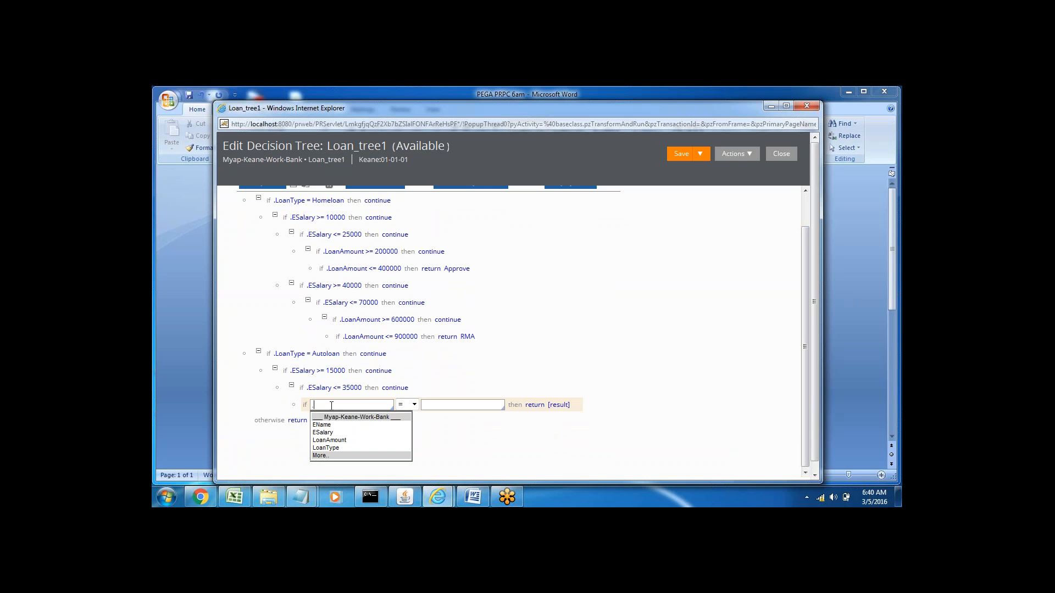
pyautogui.press('Down')
pyautogui.press('Down')
pyautogui.press('Down')
pyautogui.press('Return')
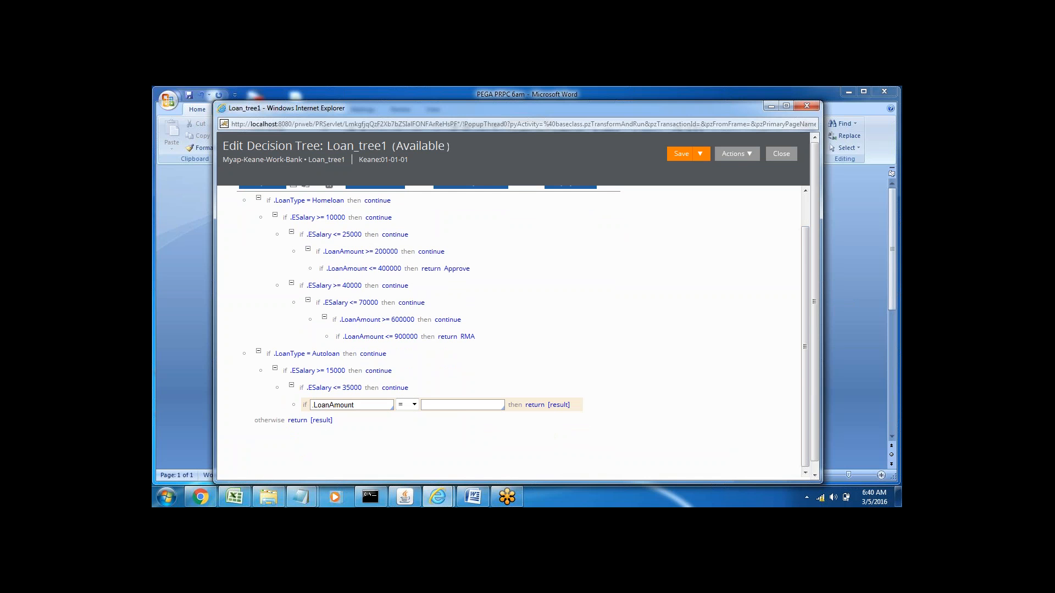
pyautogui.click(414, 404)
pyautogui.click(407, 454)
pyautogui.click(439, 405)
pyautogui.write('350000')
pyautogui.click(536, 405)
pyautogui.click(537, 405)
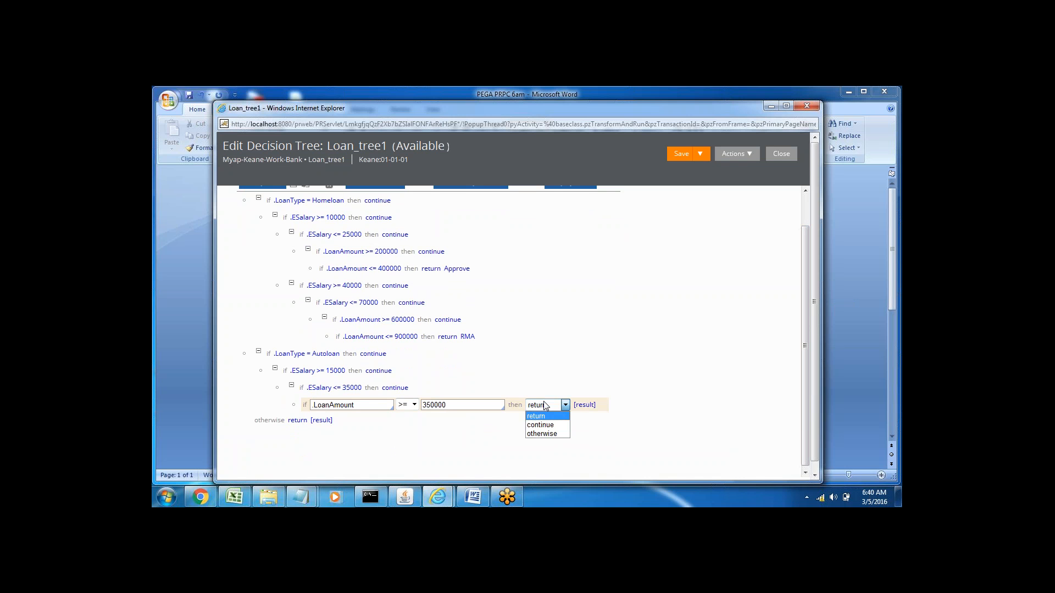
pyautogui.click(542, 425)
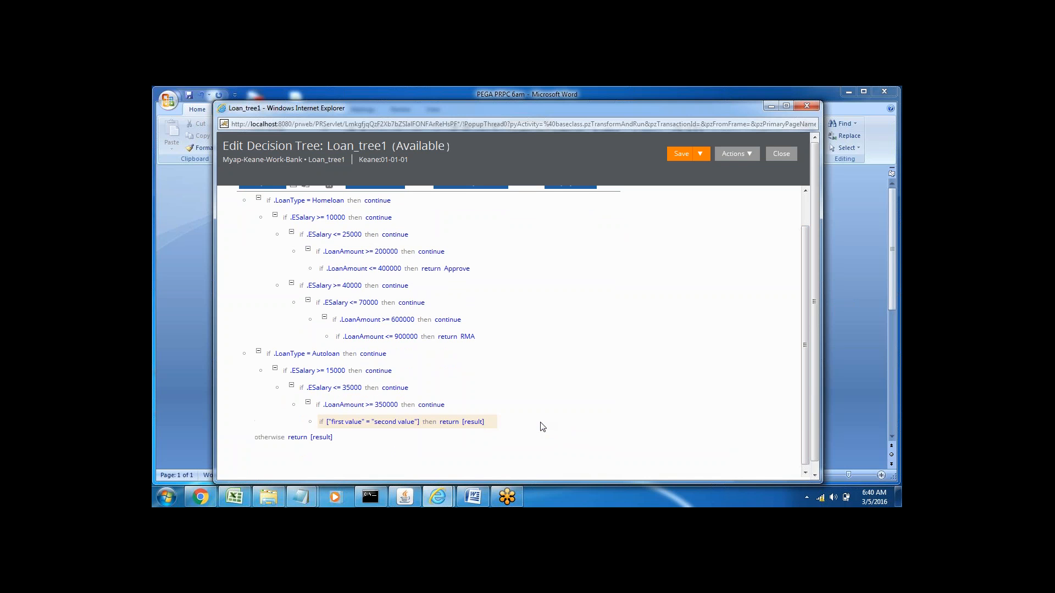
# Step: Set the condition nested under .LoanAmount >= 350000 to .LoanAmount <= 450000, returning Approve
pyautogui.click(341, 427)
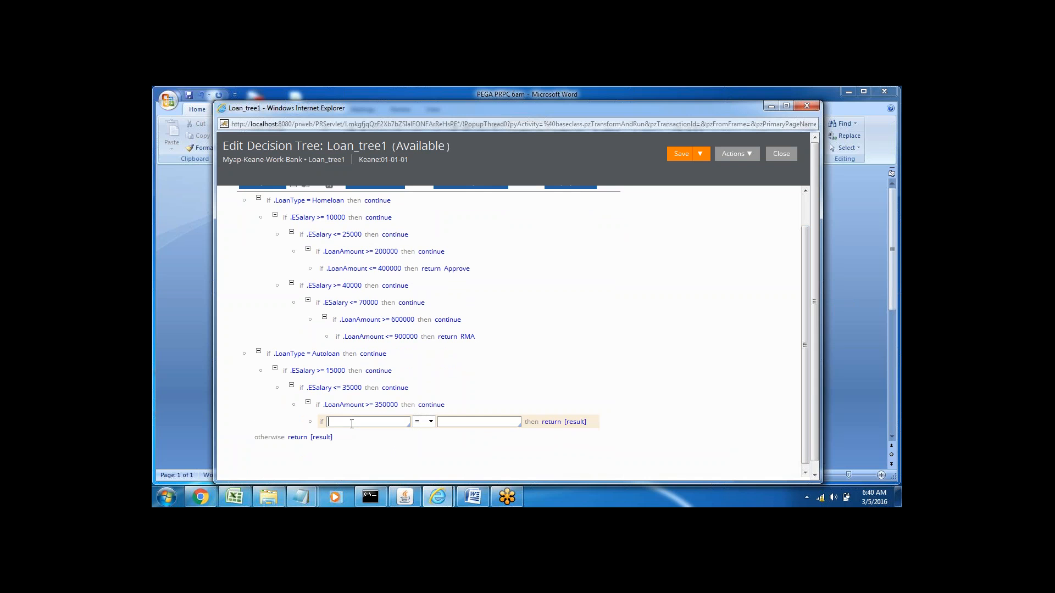
pyautogui.write('.')
pyautogui.press('Down')
pyautogui.press('Down')
pyautogui.press('Down')
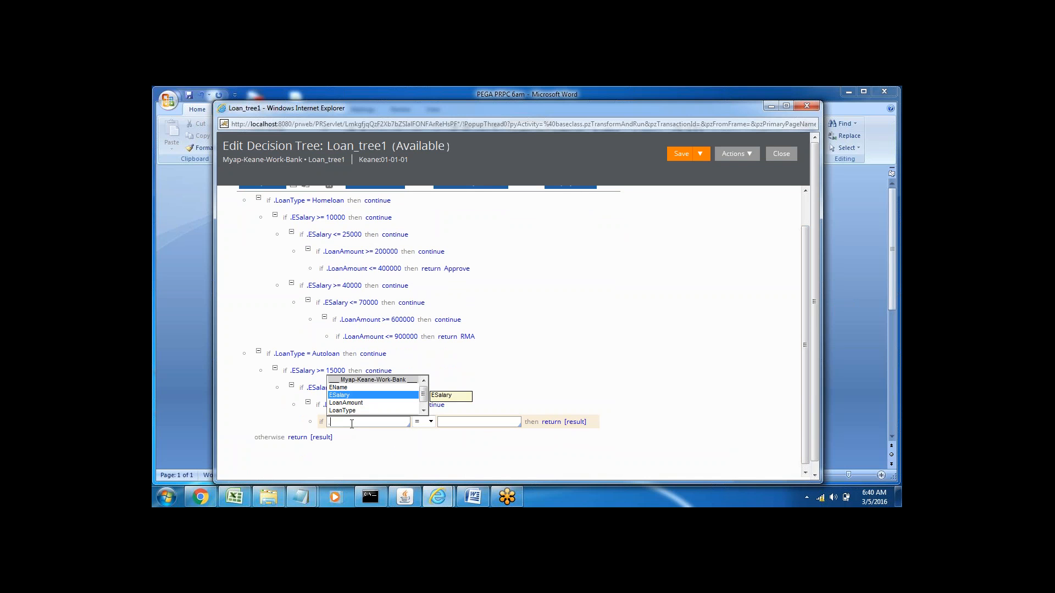
pyautogui.press('Return')
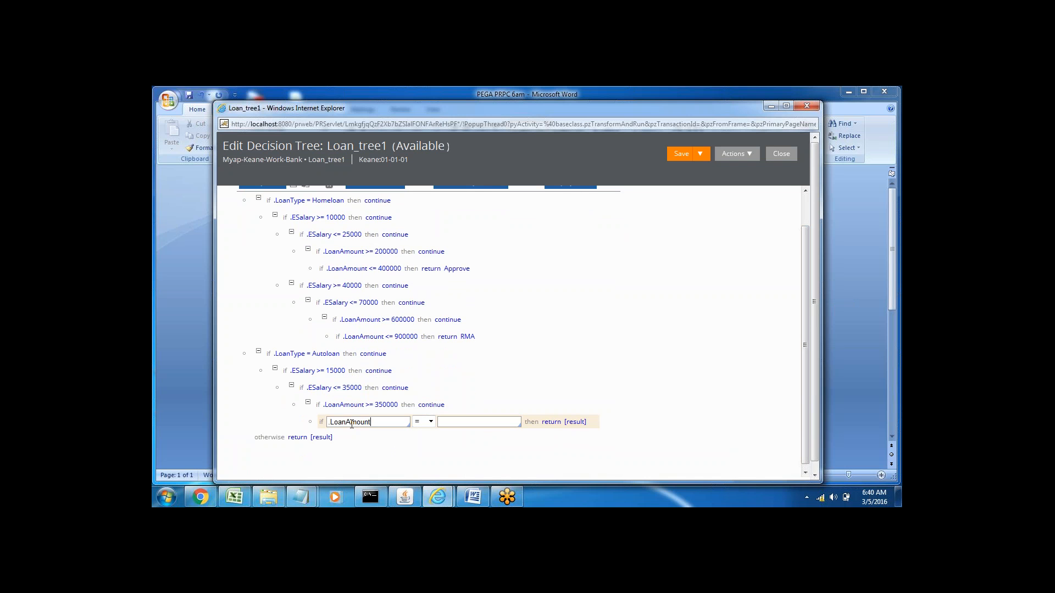
pyautogui.click(429, 422)
pyautogui.click(422, 459)
pyautogui.click(463, 424)
pyautogui.write('450000')
pyautogui.click(566, 422)
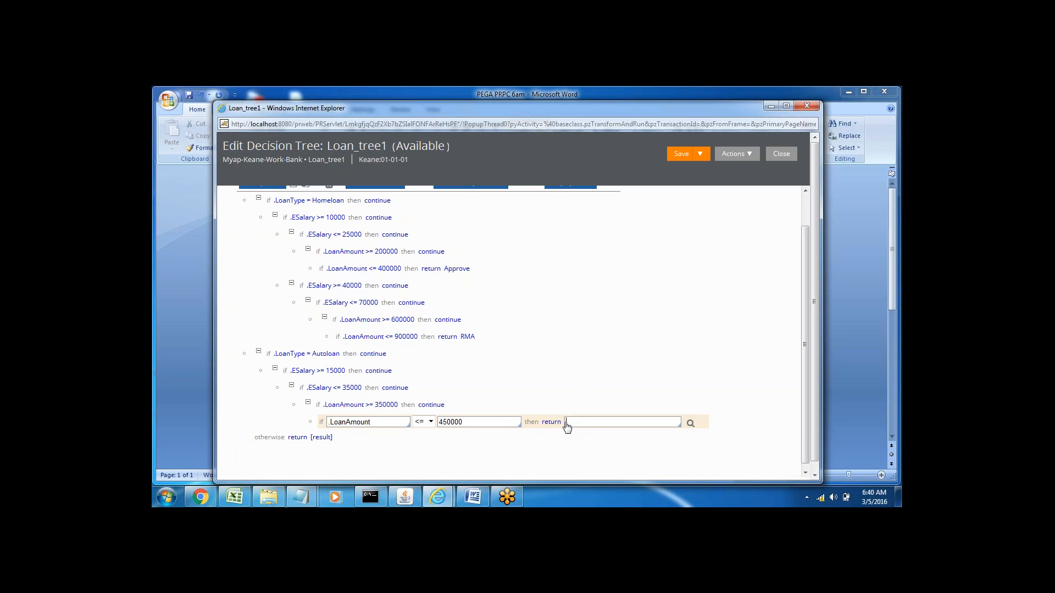
pyautogui.write('Approve')
pyautogui.click(450, 409)
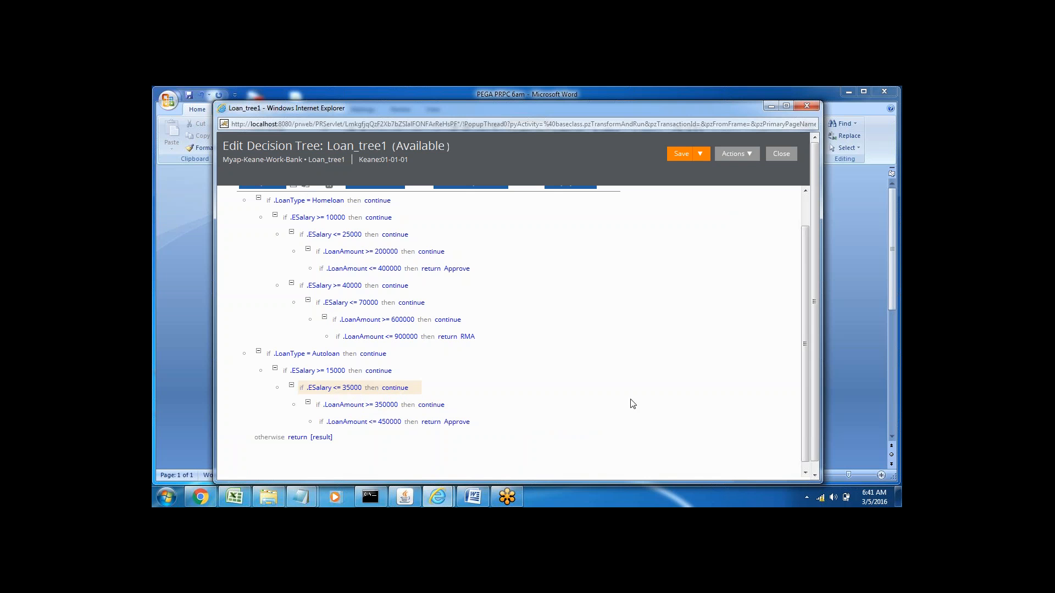
# Step: Set the tree's otherwise result to Reject and save the decision tree Loan_tree1
pyautogui.moveTo(803, 379); pyautogui.dragTo(804, 425)
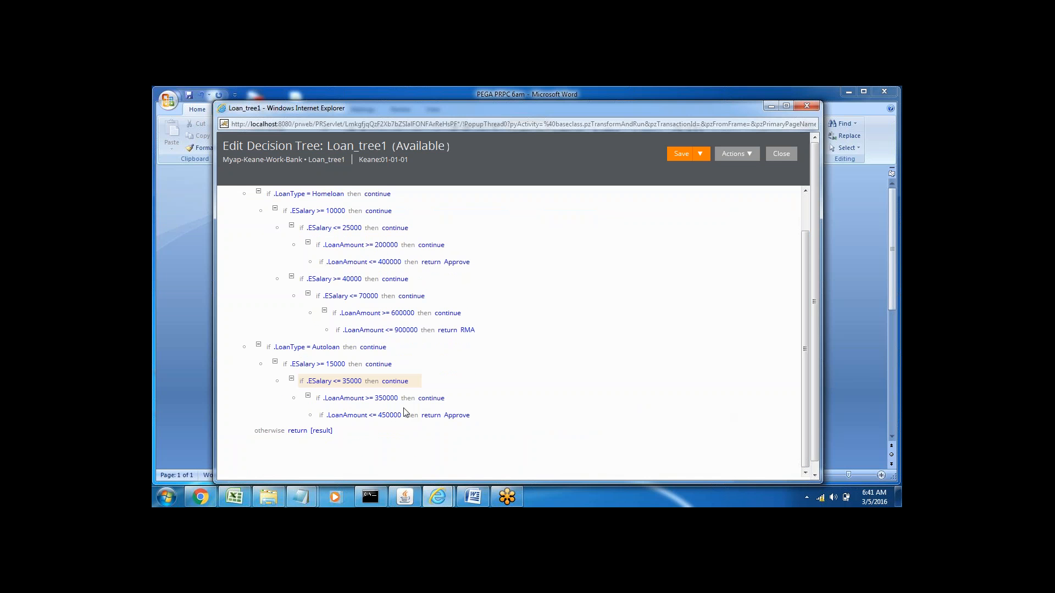
pyautogui.click(326, 431)
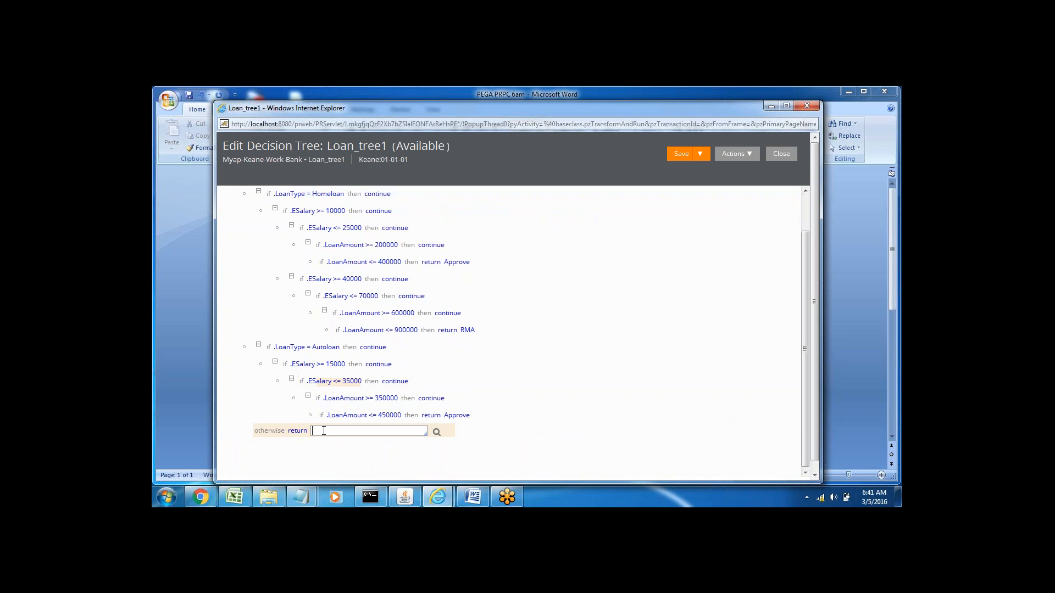
pyautogui.write('Reject')
pyautogui.moveTo(803, 289); pyautogui.dragTo(808, 237)
pyautogui.click(681, 158)
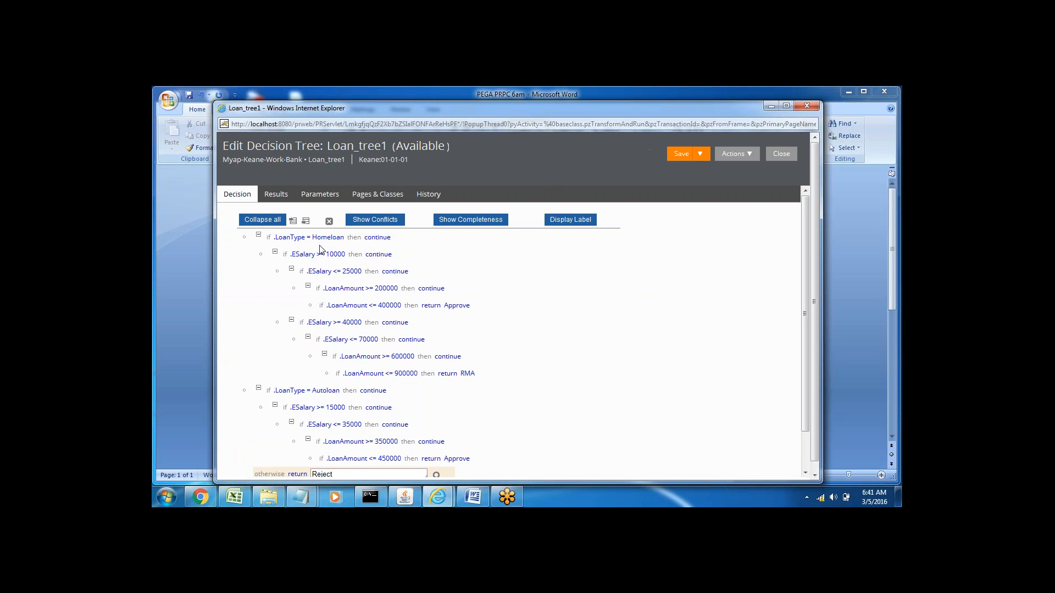
# Step: Switch to Pega Designer Studio and expand the Bank class's data model to list its properties
pyautogui.moveTo(438, 497)
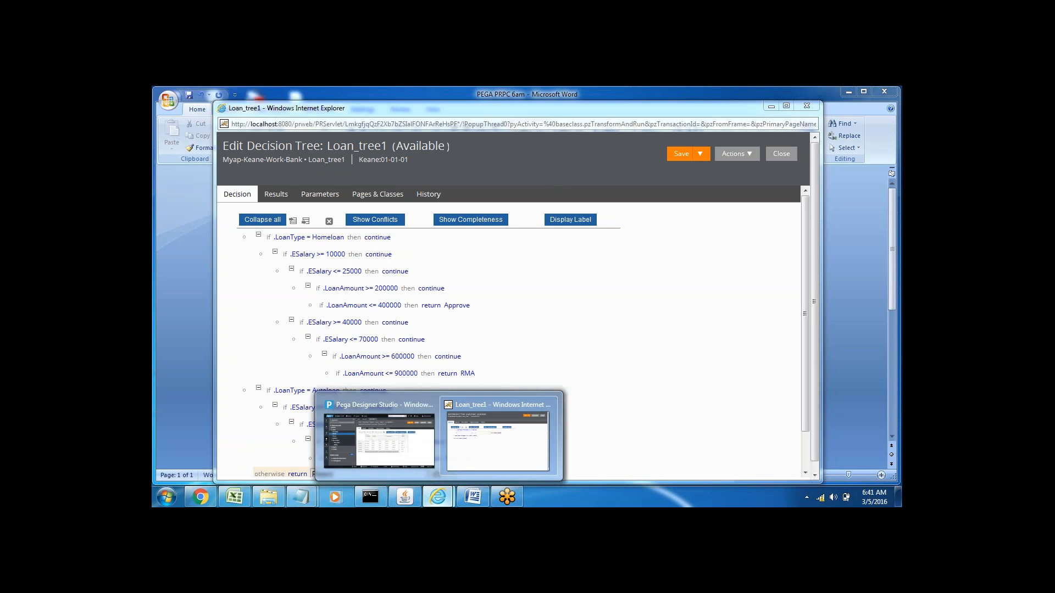
pyautogui.click(420, 448)
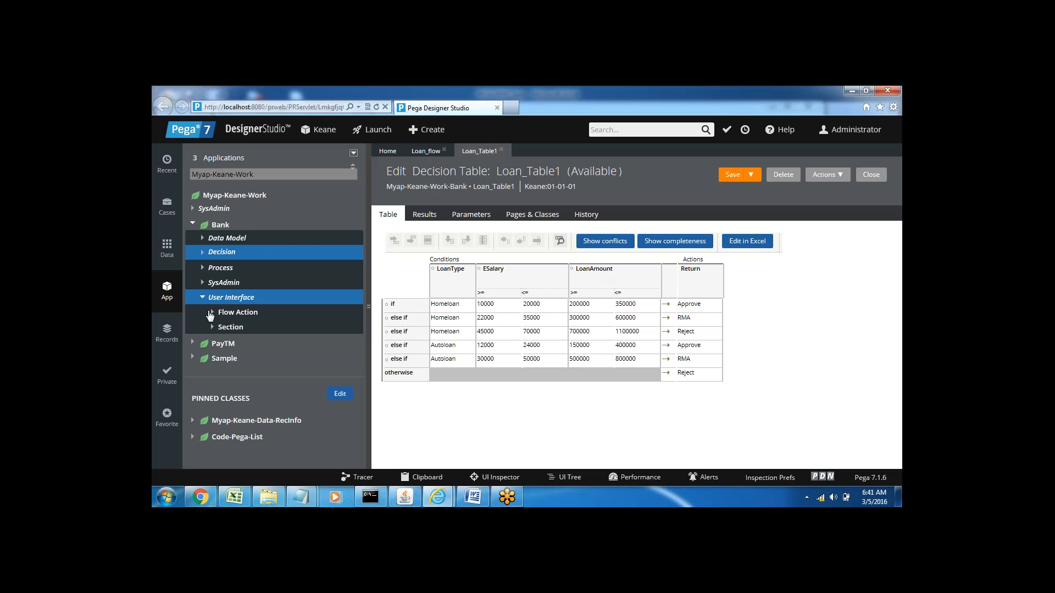
pyautogui.click(201, 239)
pyautogui.click(213, 254)
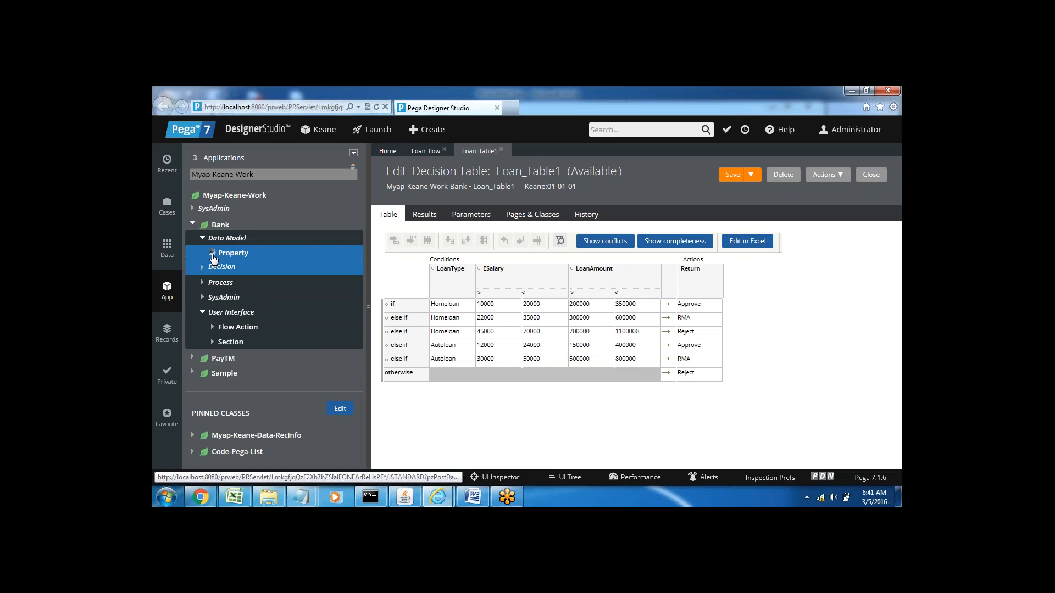
# Step: Switch to the PEGA PRPC 6am Word document and add the line "Home loan" under the Decision Tree heading
pyautogui.click(472, 497)
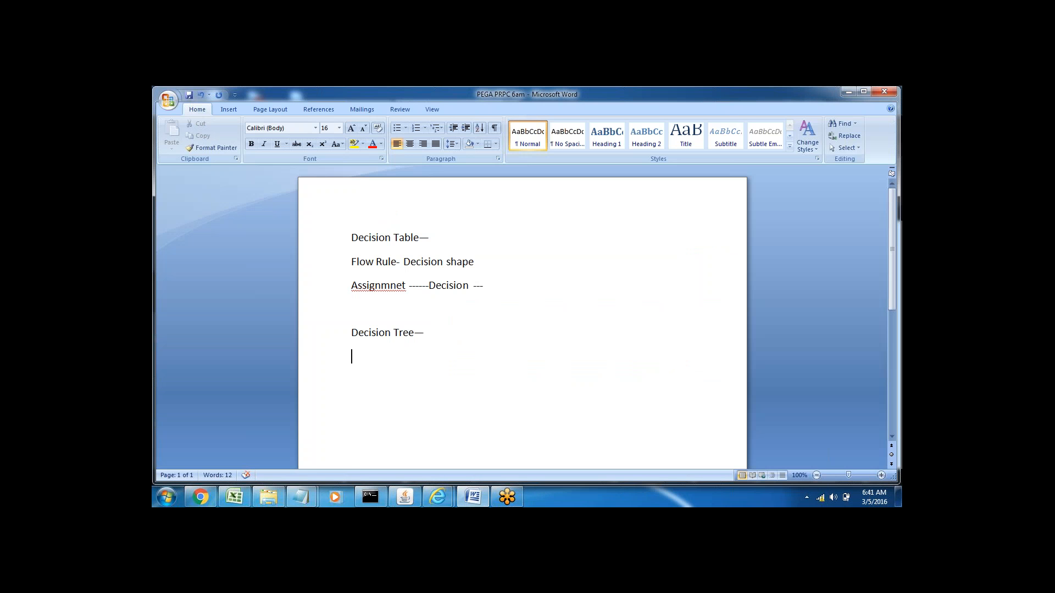
pyautogui.write('Home loan')
pyautogui.doubleClick(383, 356)
pyautogui.click(381, 357)
pyautogui.doubleClick(380, 356)
pyautogui.click(417, 359)
pyautogui.click(332, 366)
pyautogui.click(403, 368)
pyautogui.click(346, 361)
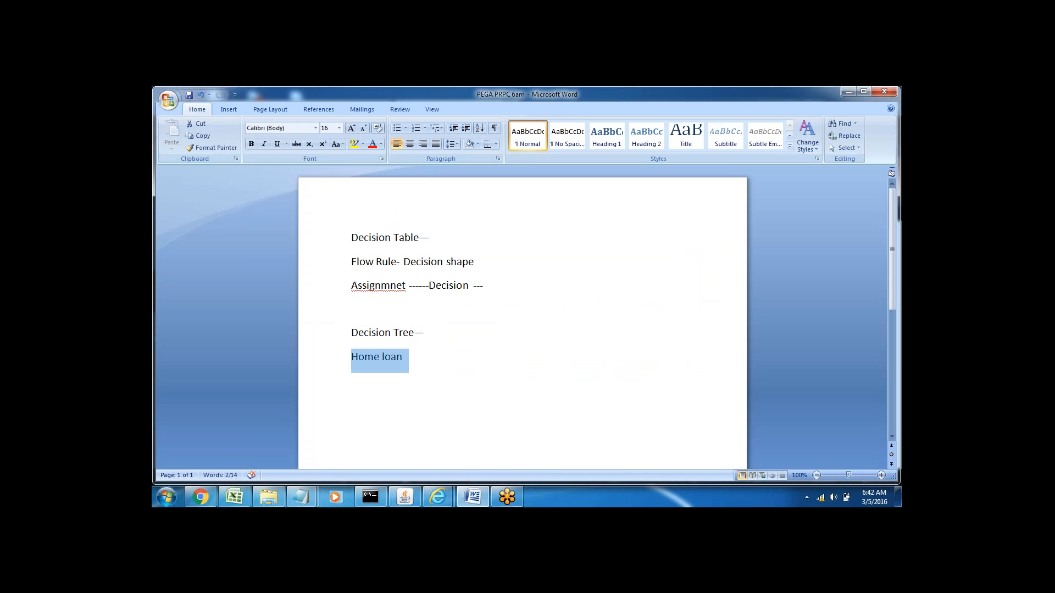
pyautogui.click(382, 359)
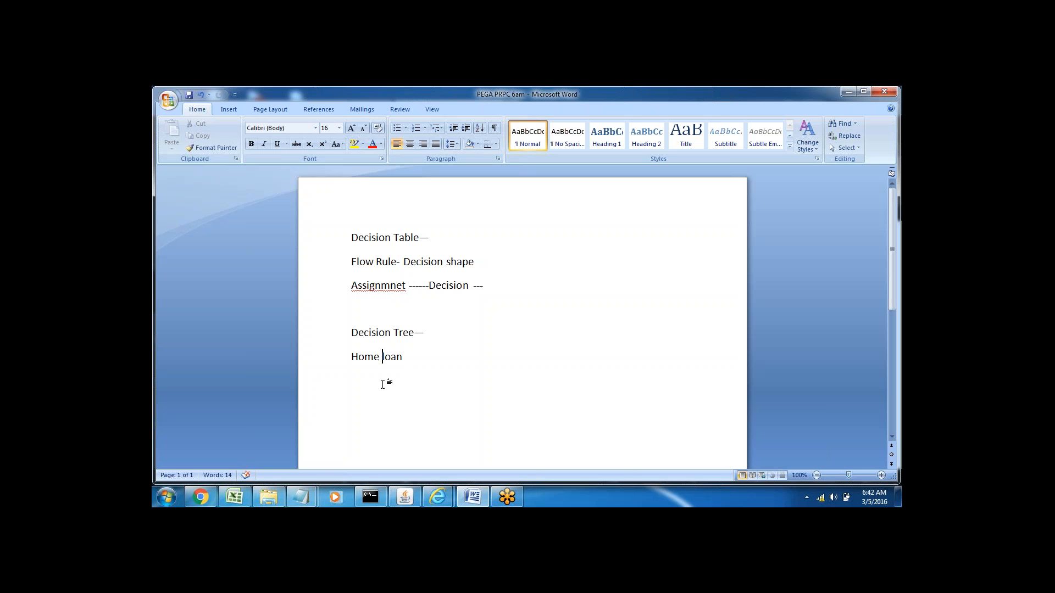
pyautogui.doubleClick(379, 356)
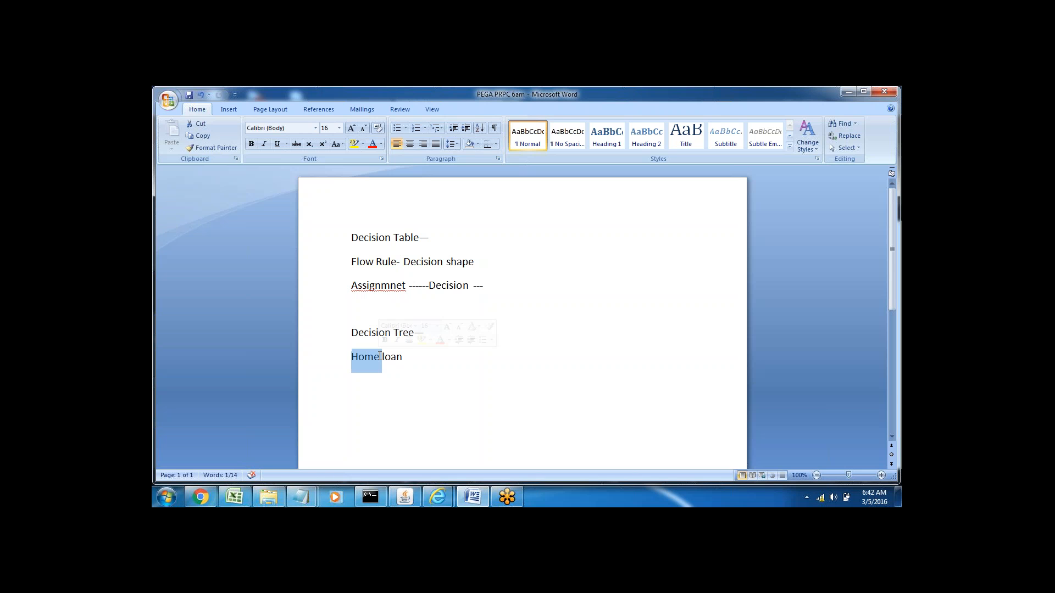
pyautogui.hotkey('shift', 'End')
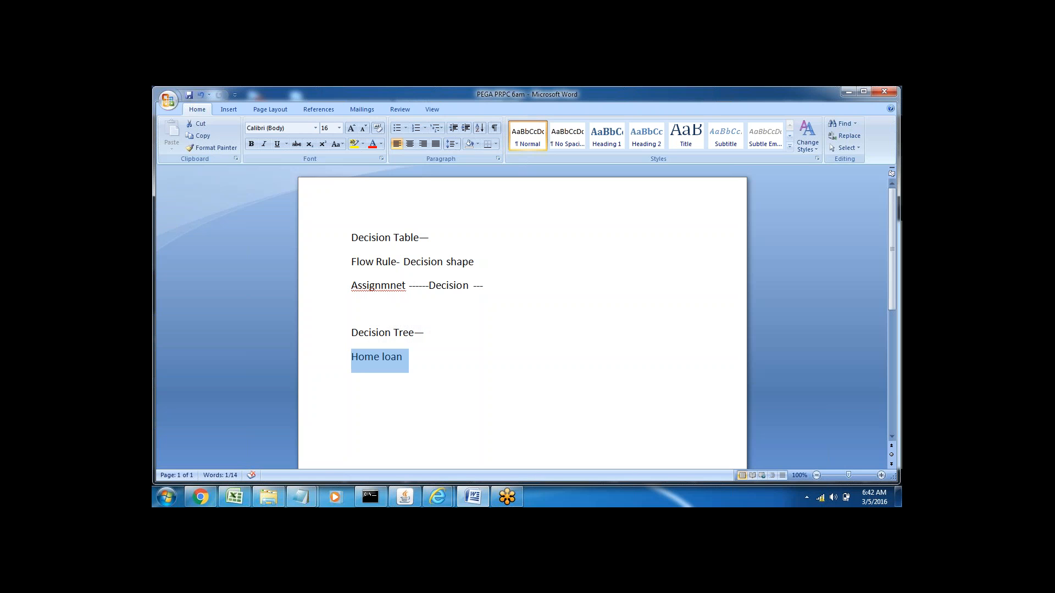
pyautogui.click(382, 358)
# Step: Check the loan type spelling in Loan_tree1, then join the words in the Word note into "Homeloan"
pyautogui.moveTo(439, 502)
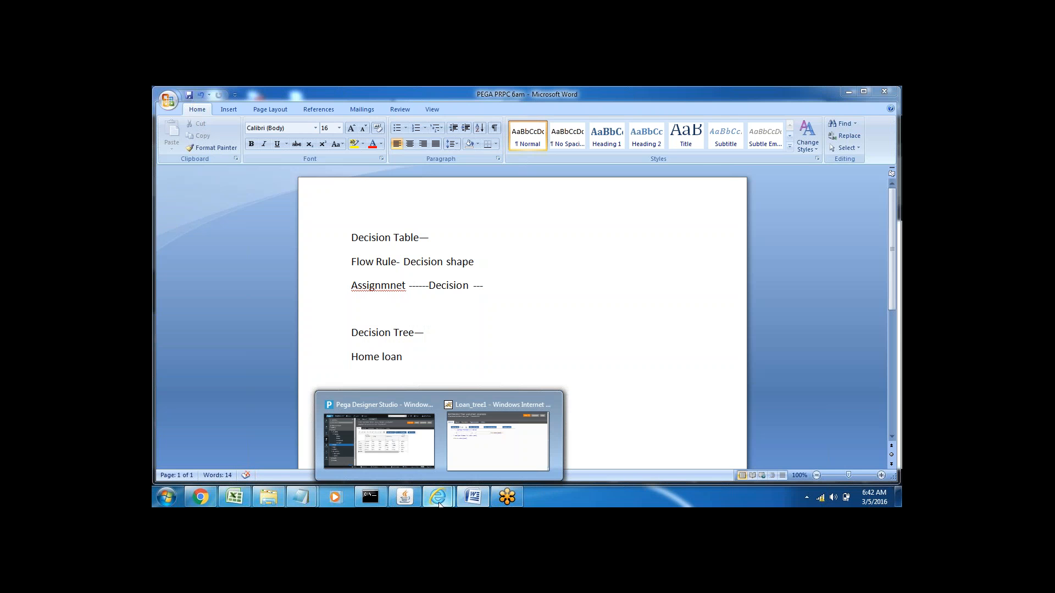
pyautogui.click(486, 450)
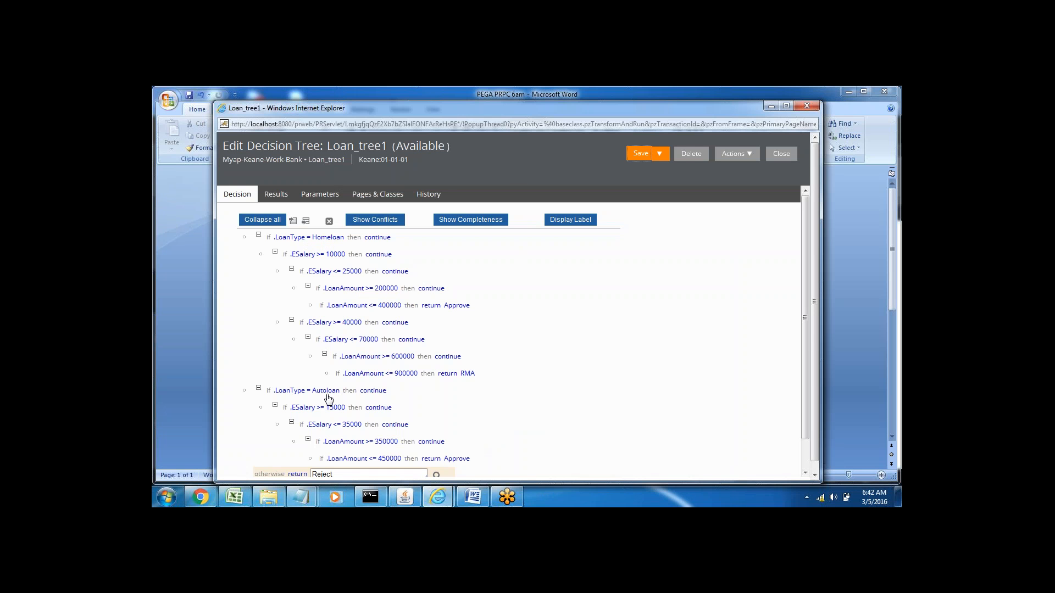
pyautogui.click(770, 105)
pyautogui.click(383, 352)
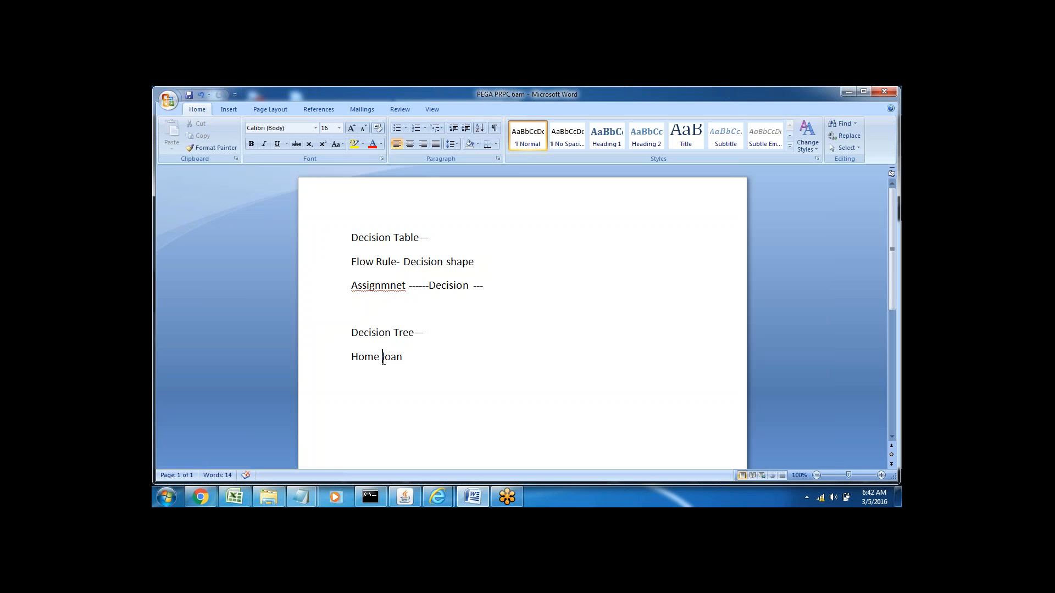
pyautogui.press('BackSpace')
pyautogui.doubleClick(366, 356)
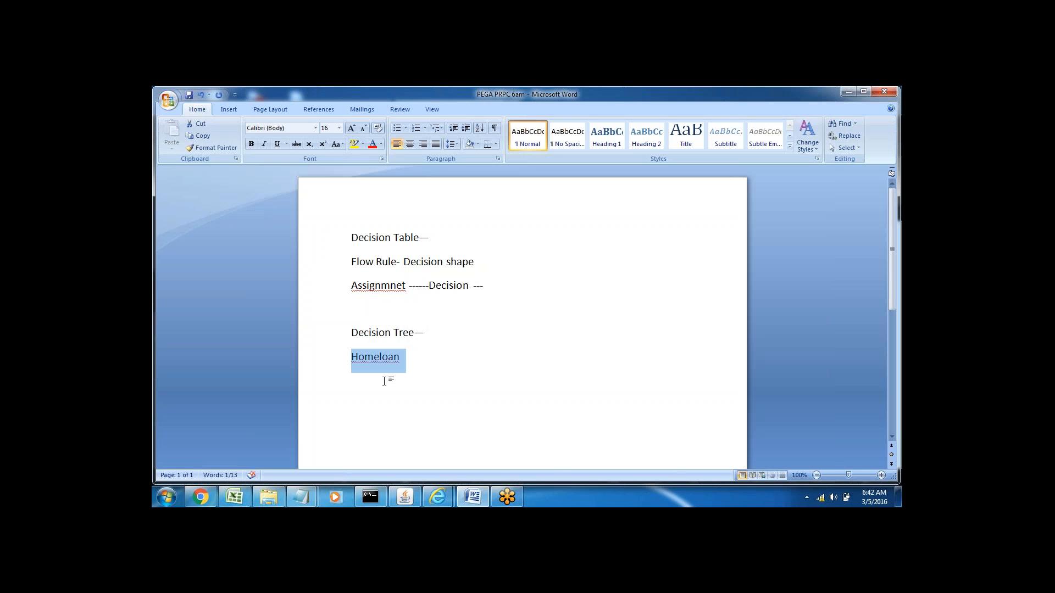
pyautogui.click(365, 359)
pyautogui.doubleClick(358, 356)
pyautogui.click(381, 373)
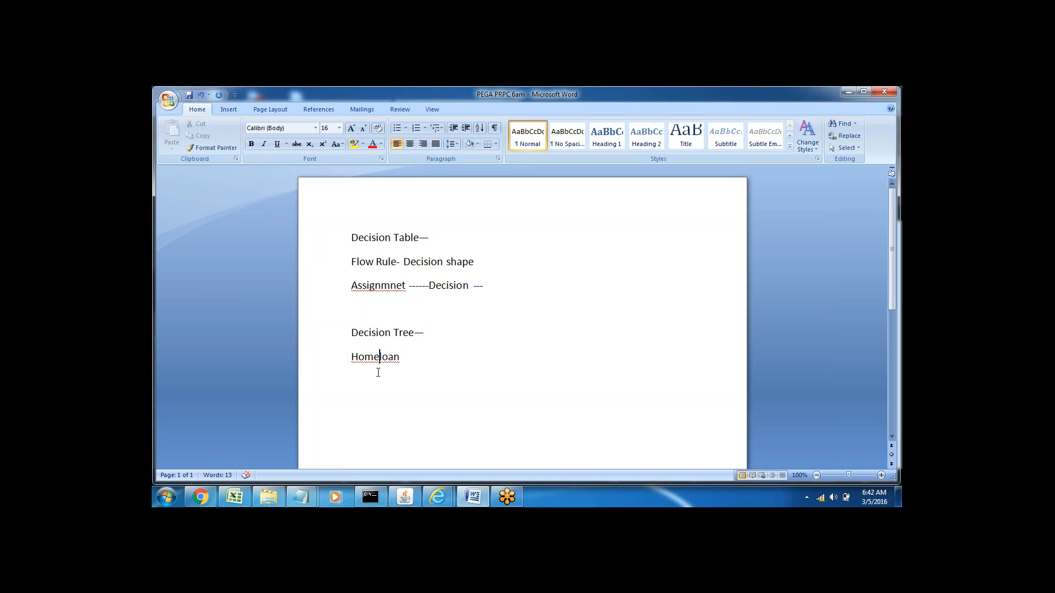
pyautogui.doubleClick(365, 357)
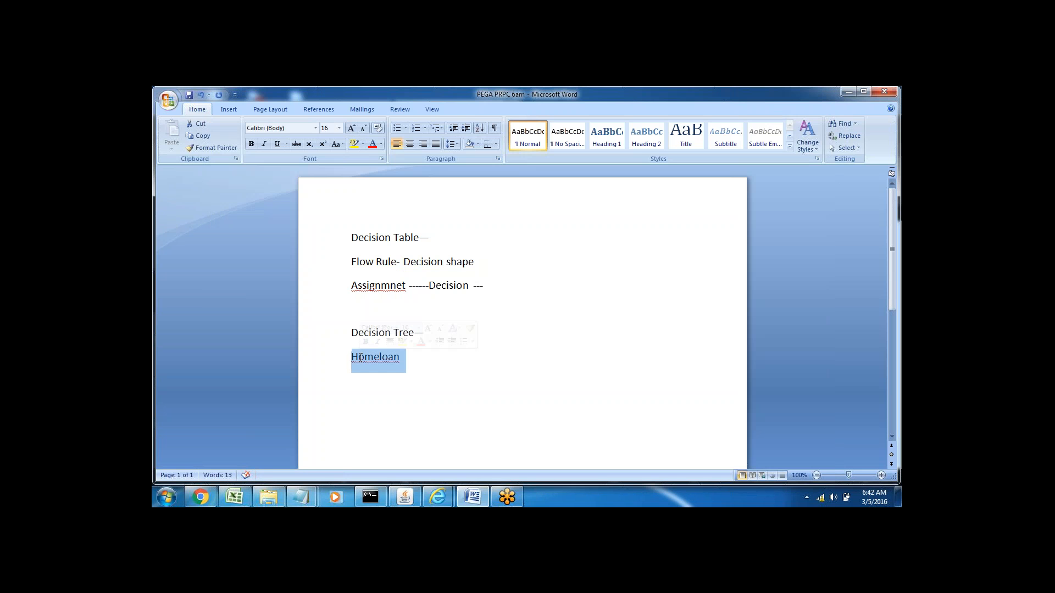
pyautogui.click(379, 361)
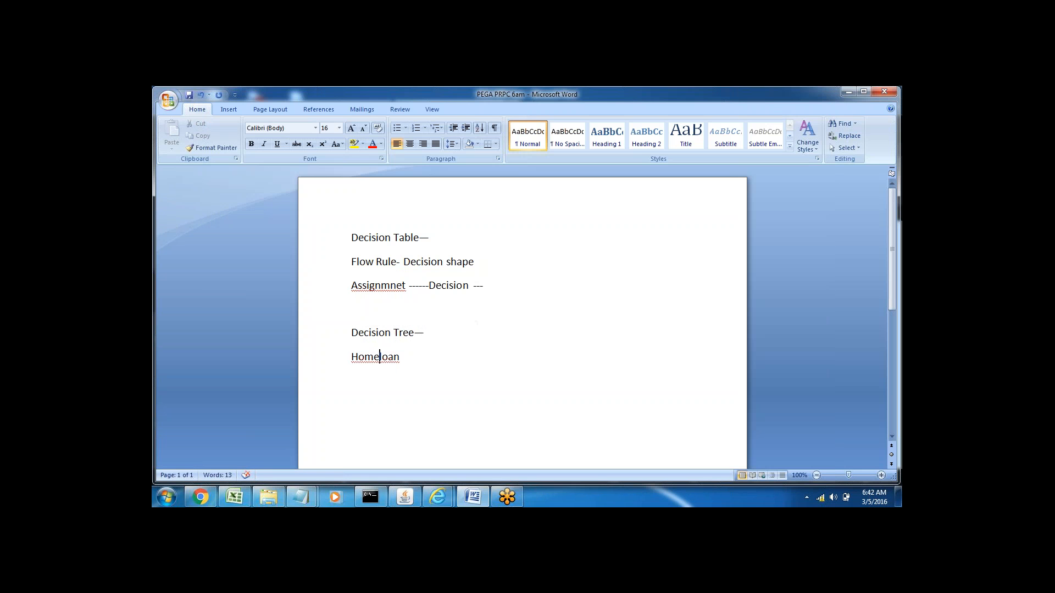
pyautogui.doubleClick(376, 358)
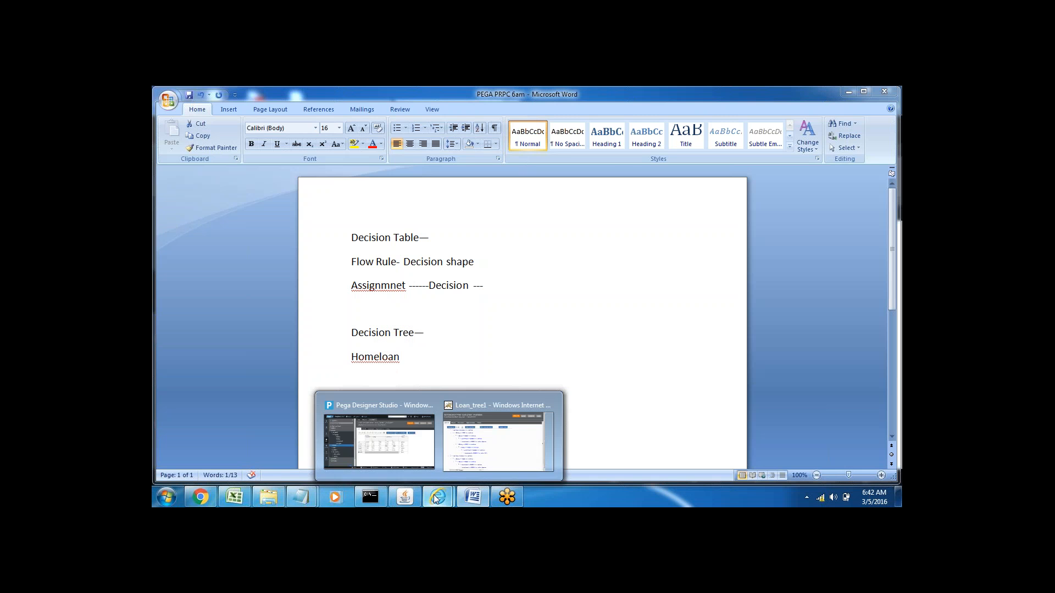
pyautogui.click(379, 357)
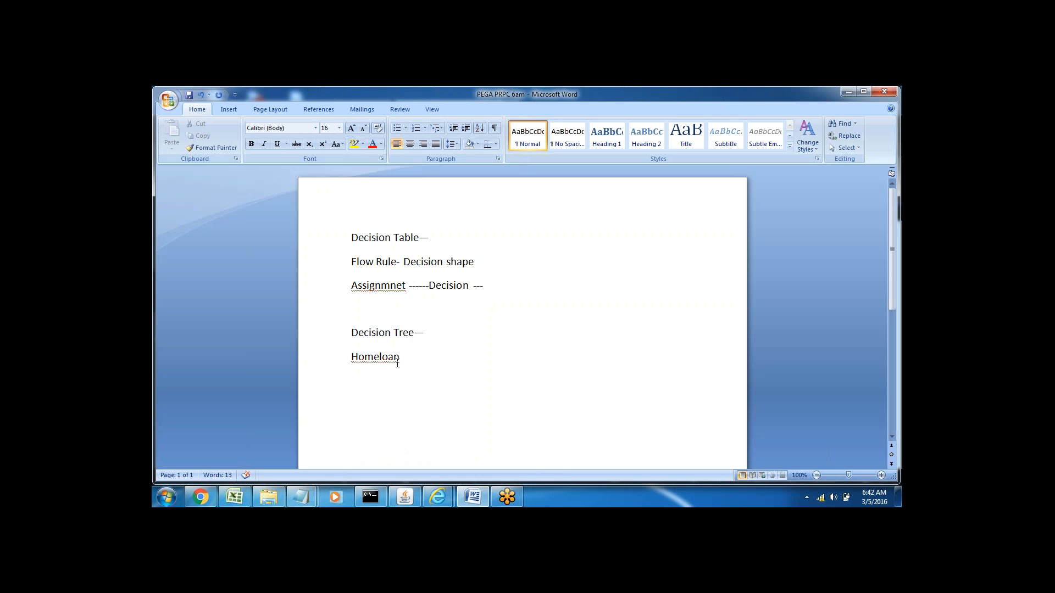
pyautogui.tripleClick(374, 356)
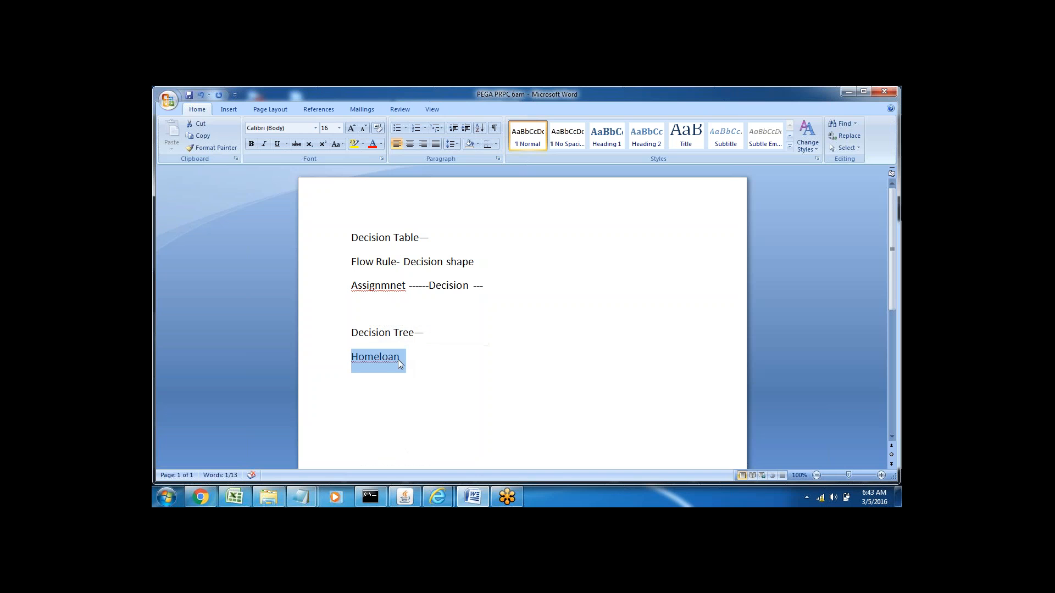
pyautogui.click(372, 357)
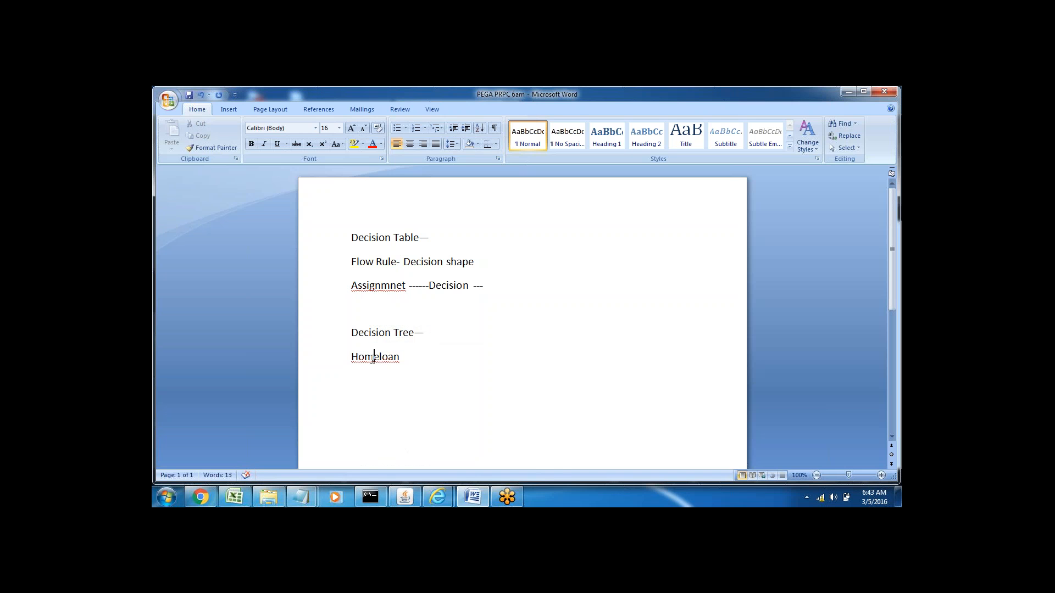
pyautogui.tripleClick(372, 359)
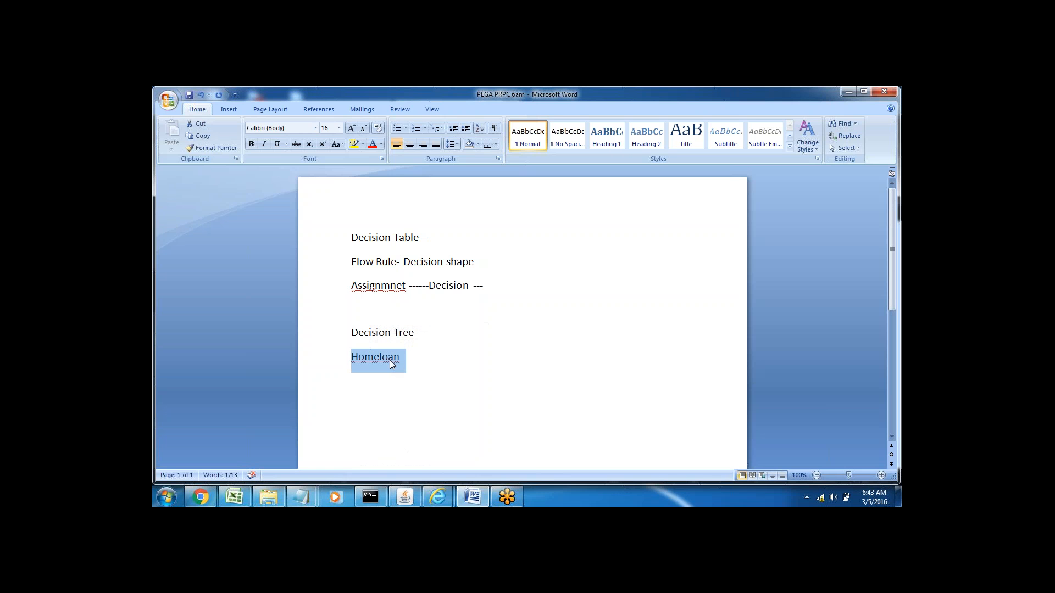
# Step: Switch to the Loan_tree1 window to review the Homeloan and Autoloan conditions, then minimize it
pyautogui.click(437, 497)
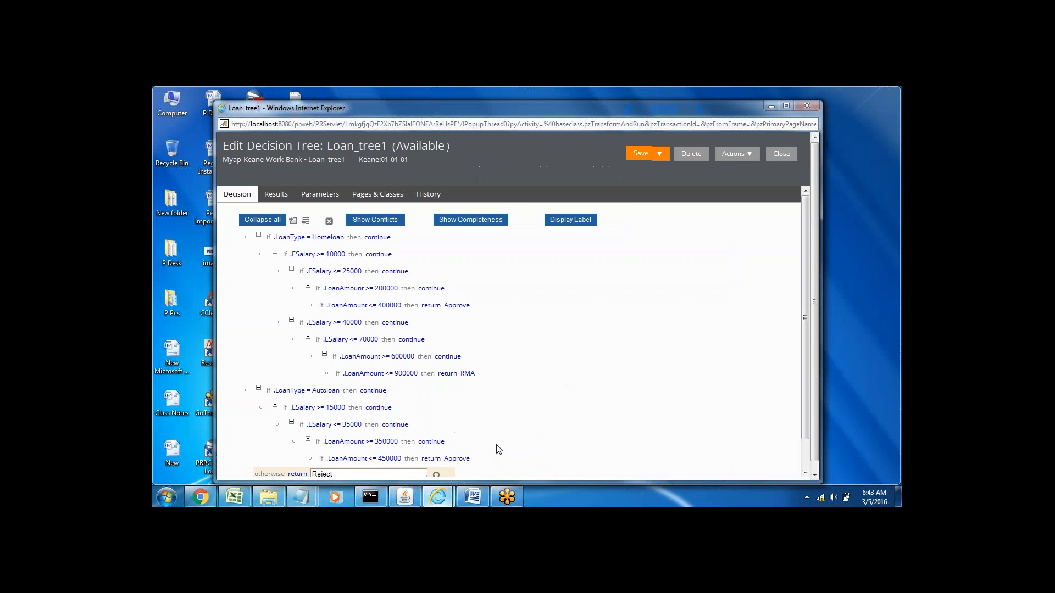
pyautogui.click(497, 442)
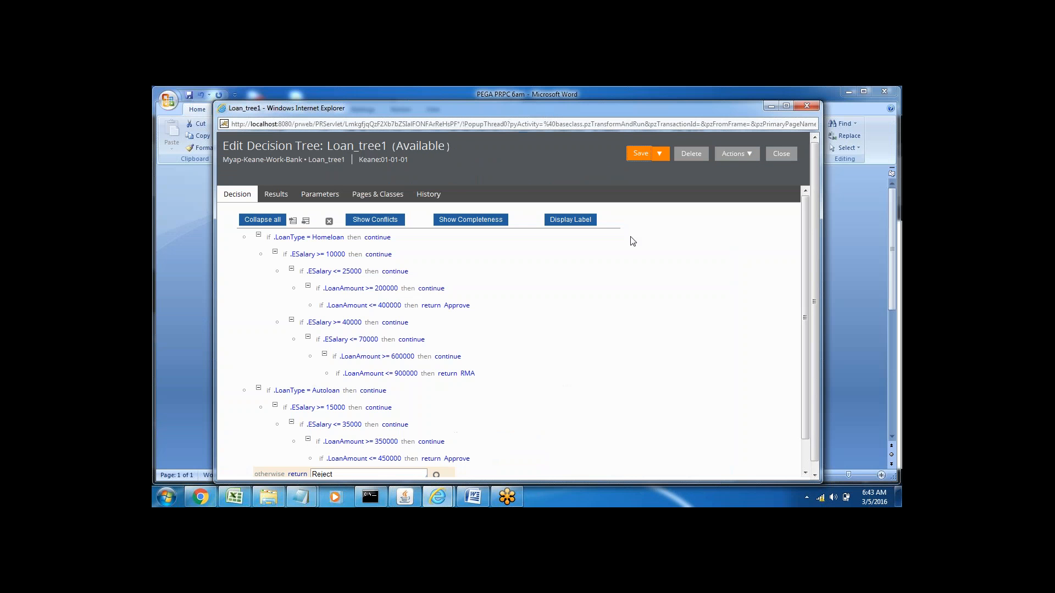
pyautogui.click(770, 106)
# Step: Switch to Pega Designer Studio and show the Loan_flow diagram with the application explorer collapsed
pyautogui.moveTo(437, 497)
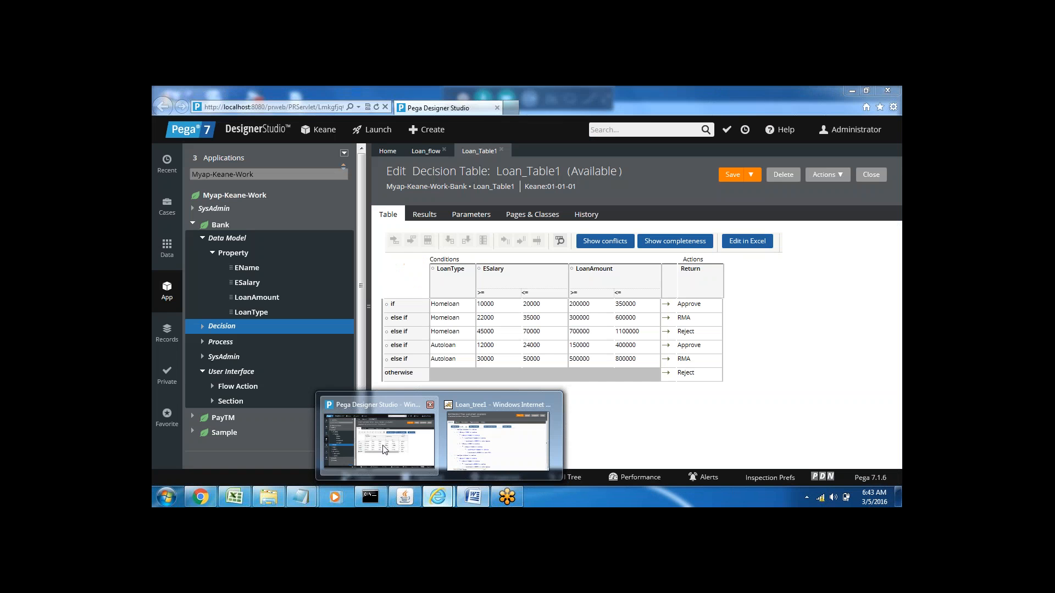
pyautogui.click(365, 434)
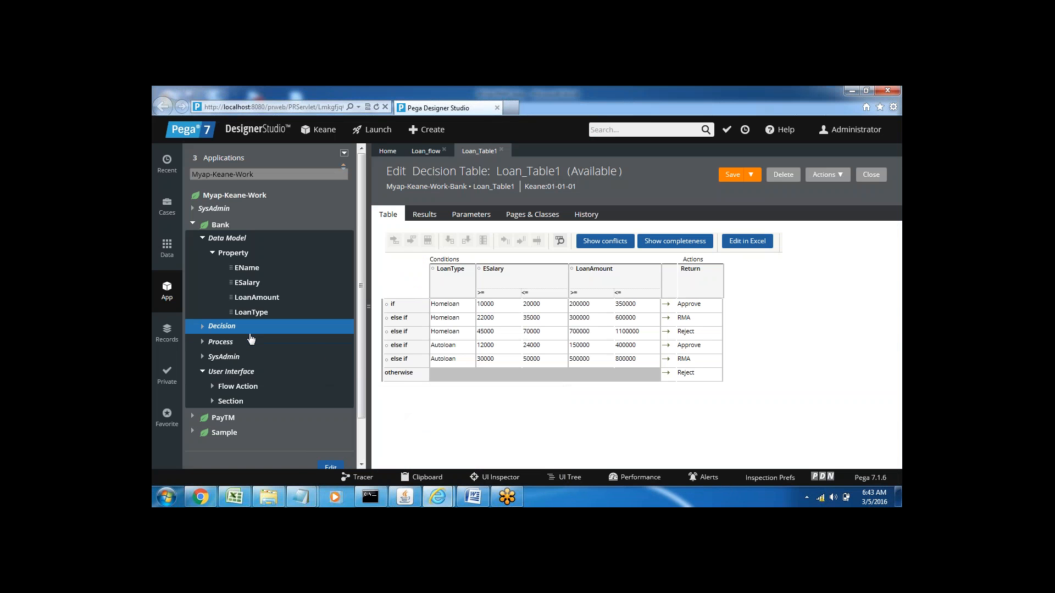
pyautogui.click(430, 153)
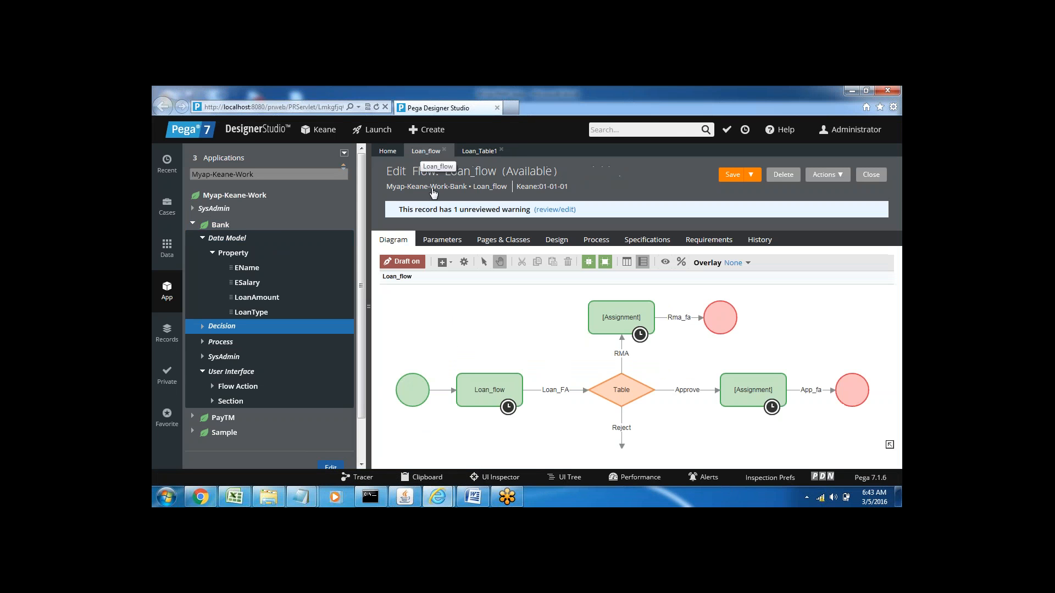
pyautogui.click(369, 307)
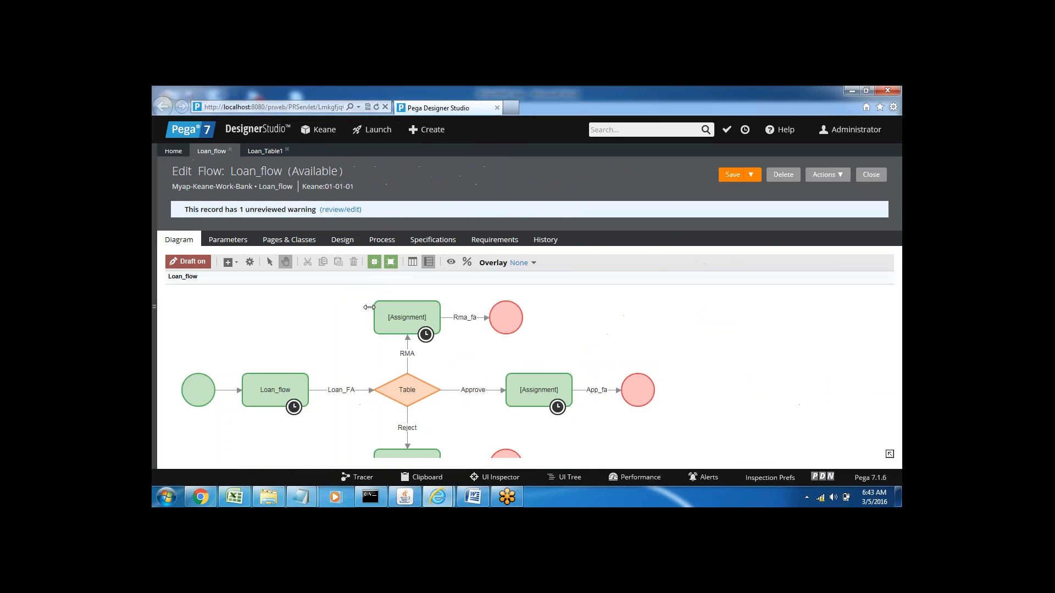
pyautogui.click(532, 379)
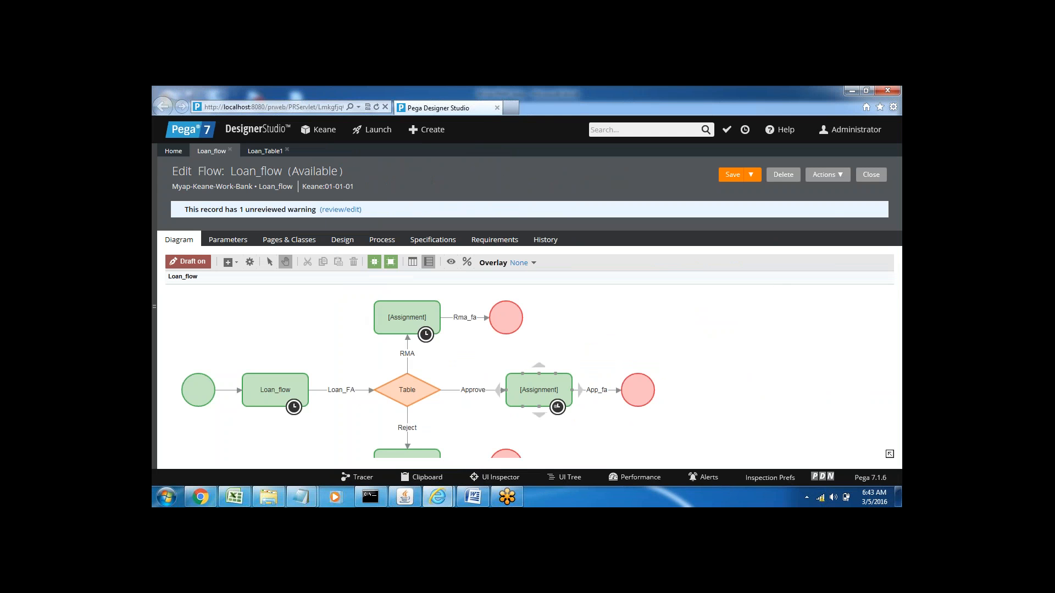
# Step: Change Loan_flow's decision shape to type Decision Tree with rule Loan_tree1, and rename the shape Tree
pyautogui.doubleClick(410, 388)
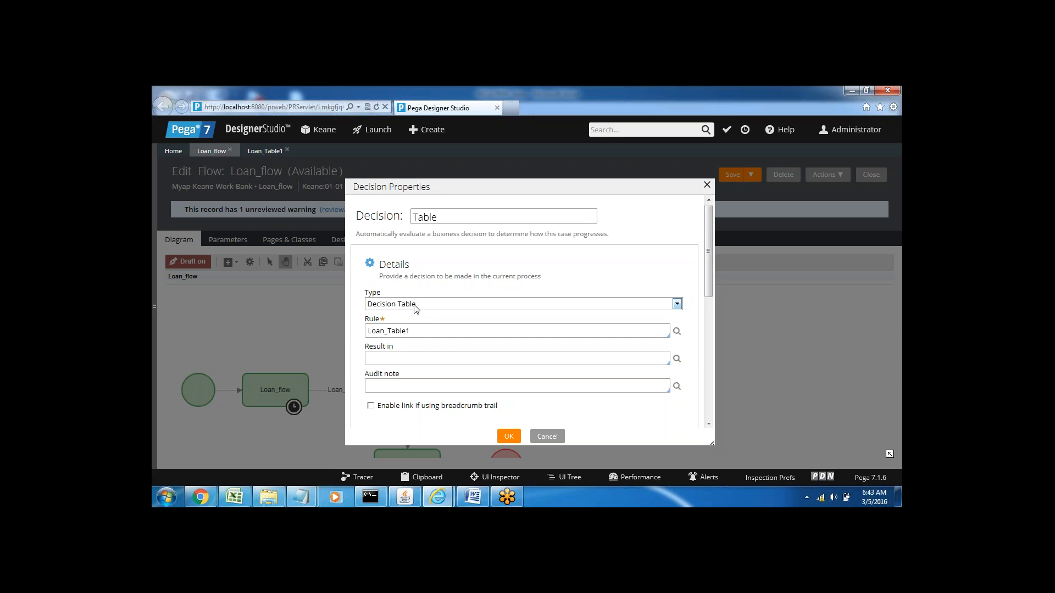
pyautogui.click(415, 310)
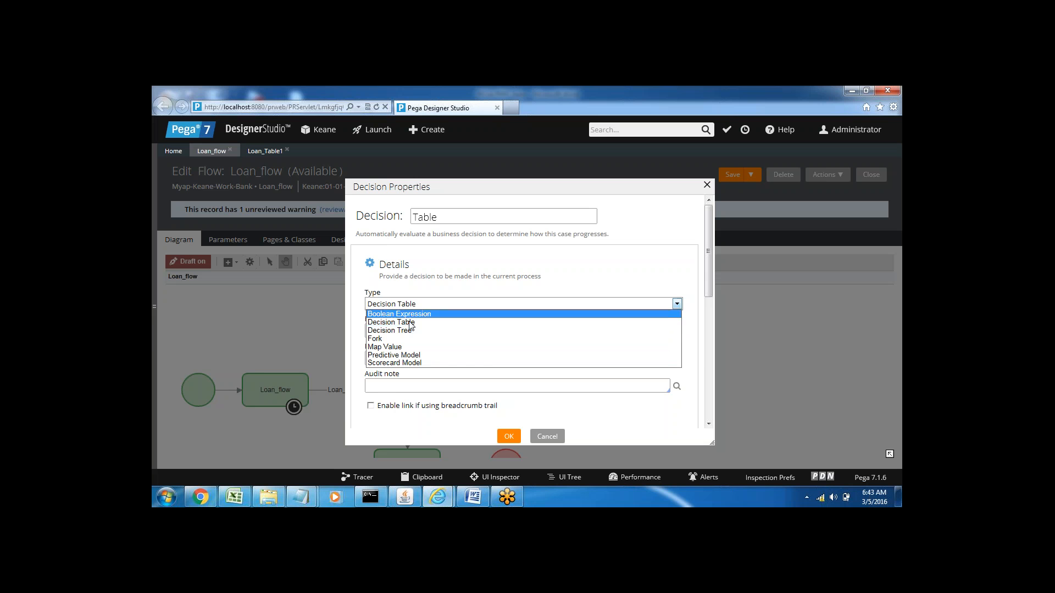
pyautogui.click(410, 330)
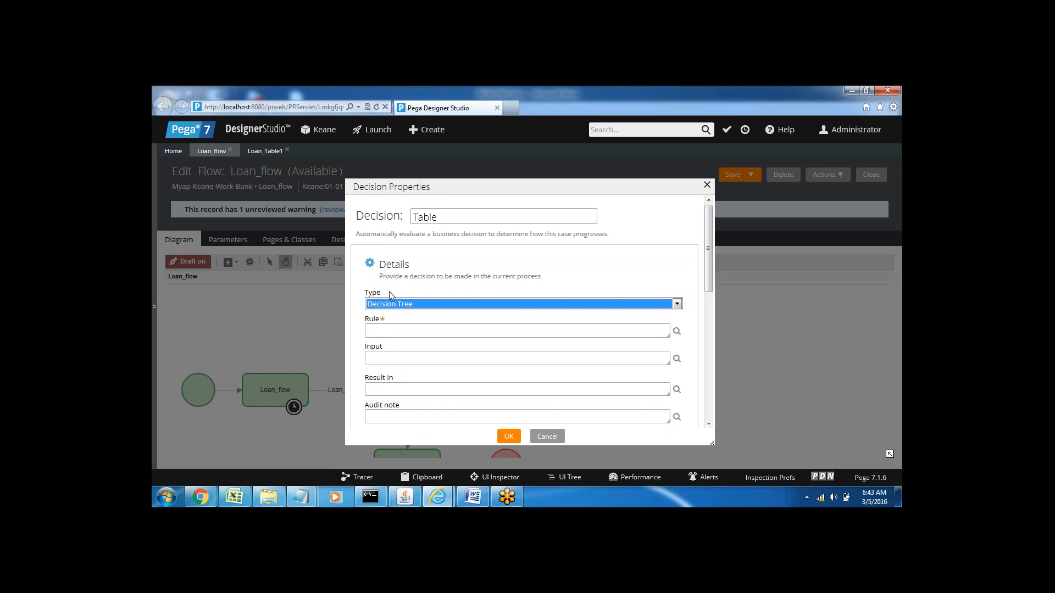
pyautogui.click(382, 331)
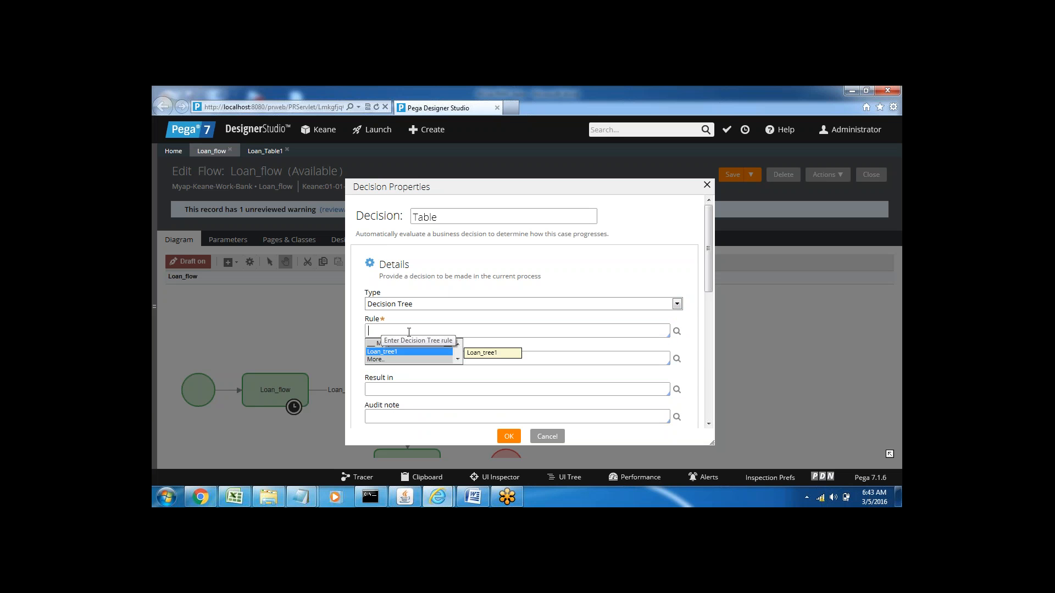
pyautogui.click(389, 352)
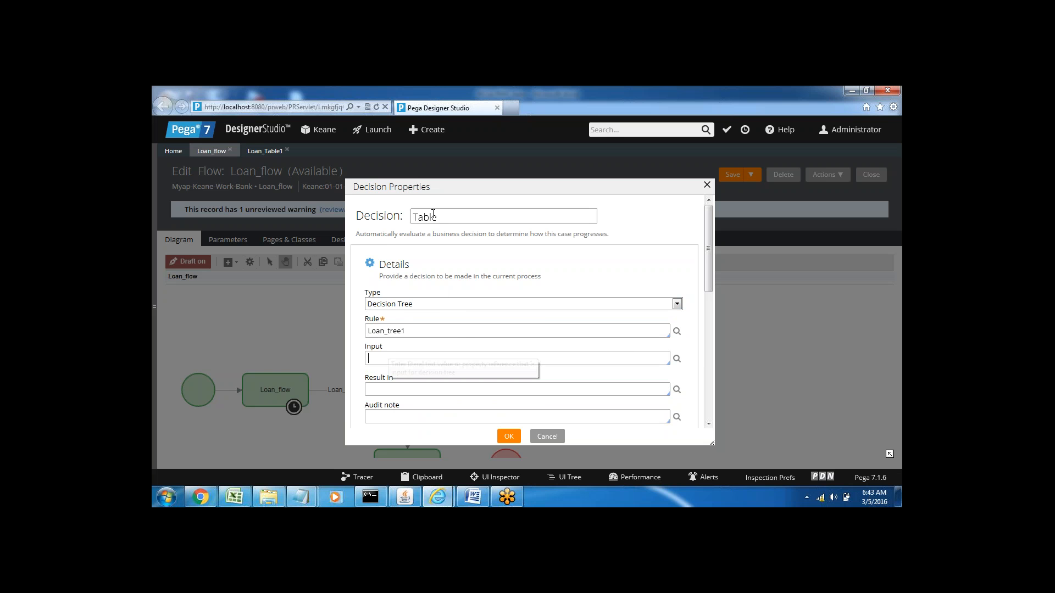
pyautogui.doubleClick(433, 216)
pyautogui.write('Tree')
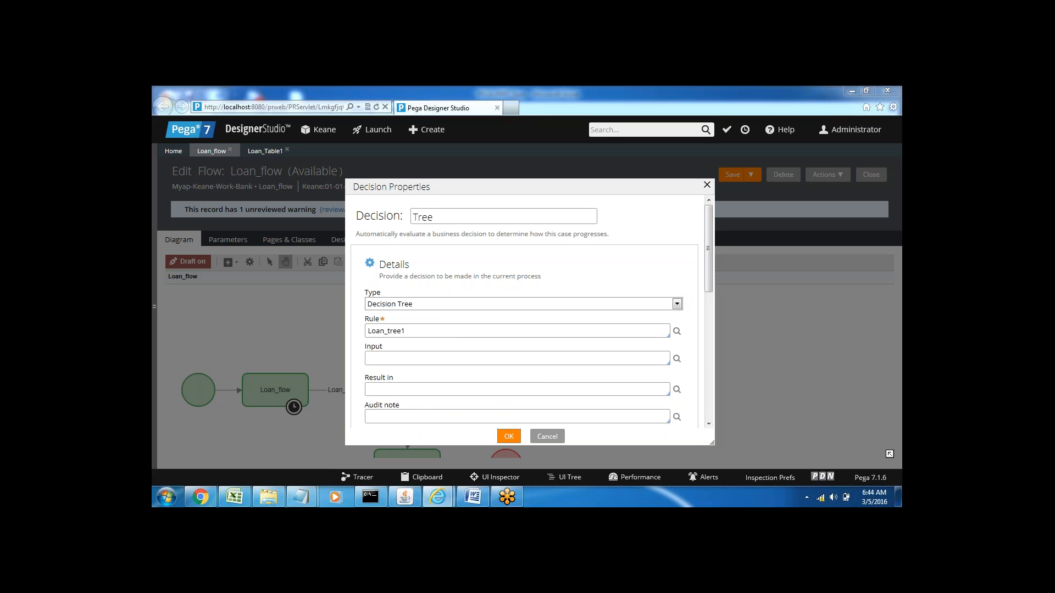
pyautogui.click(509, 436)
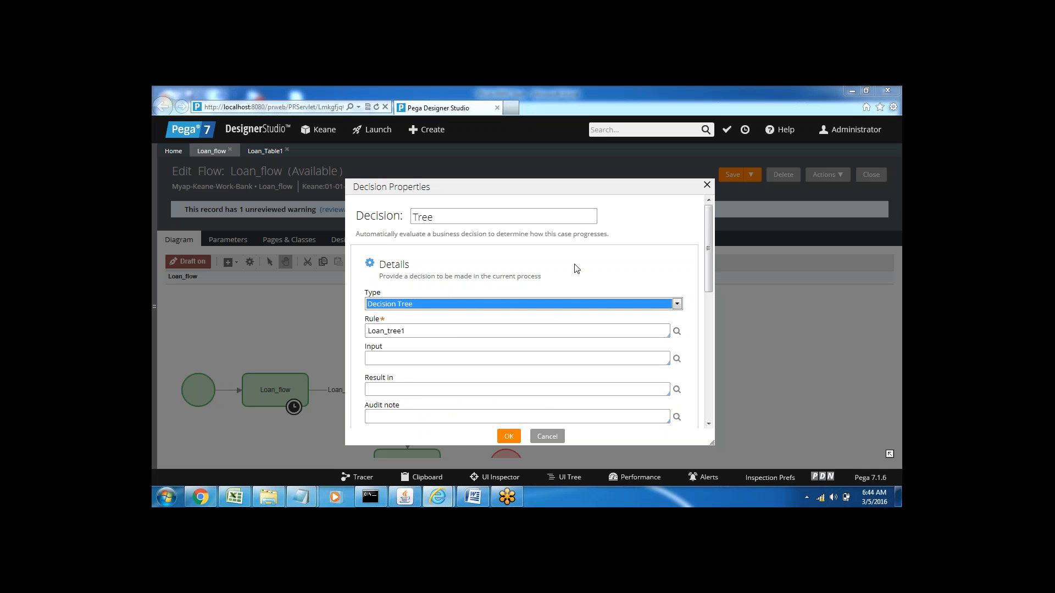
pyautogui.click(509, 441)
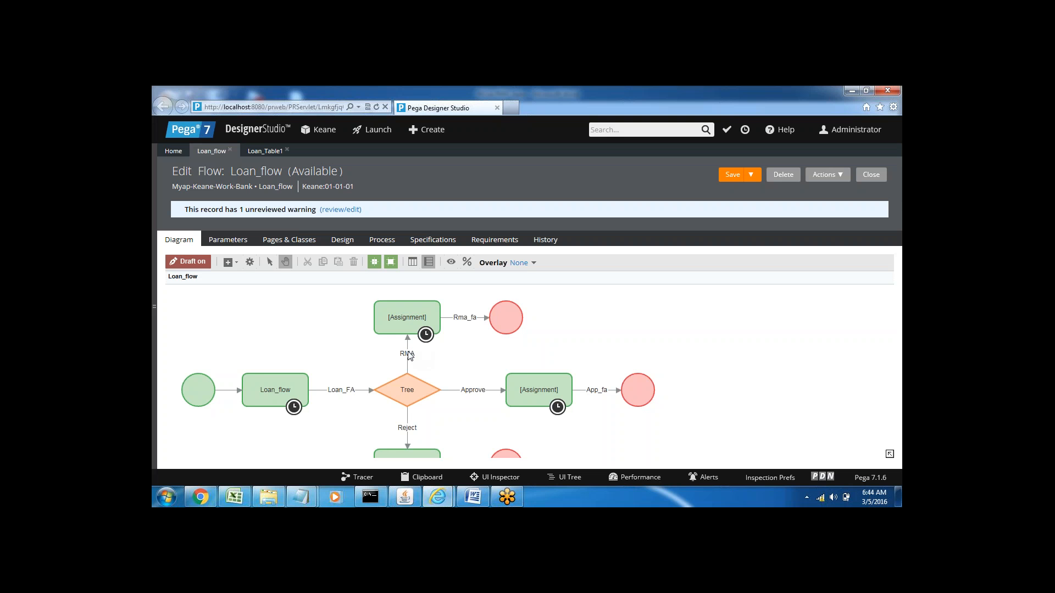
# Step: Check the Result setting in the properties of the RMA and Approve connectors leaving the Tree decision shape
pyautogui.doubleClick(406, 356)
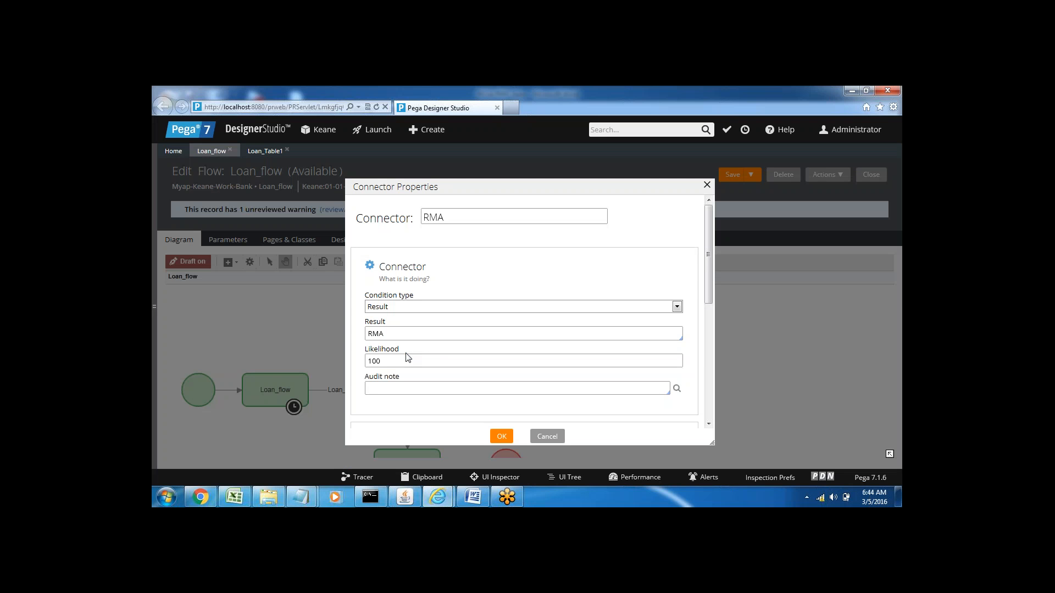
pyautogui.click(385, 333)
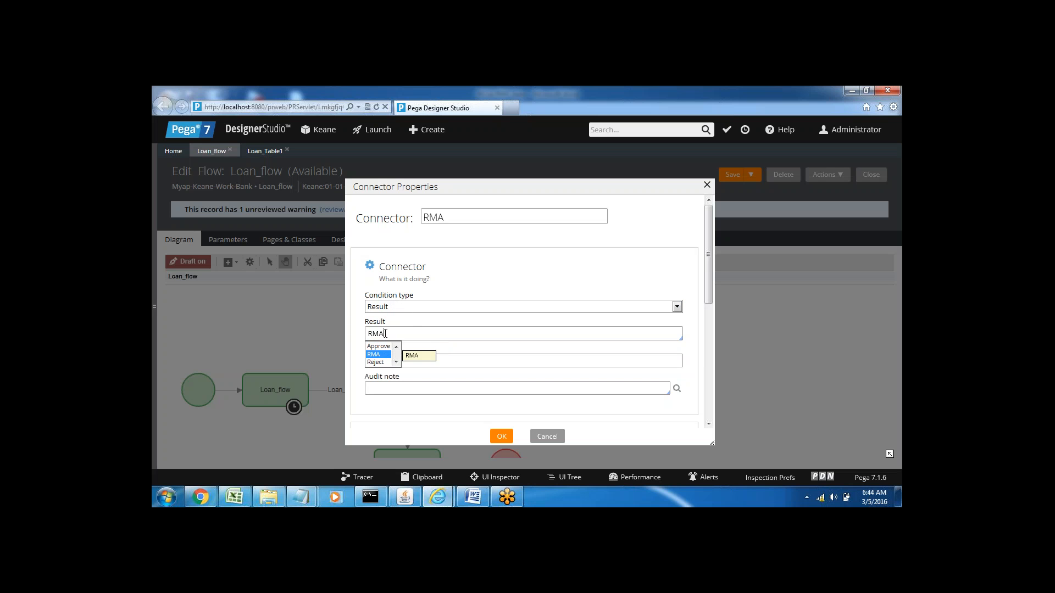
pyautogui.click(385, 334)
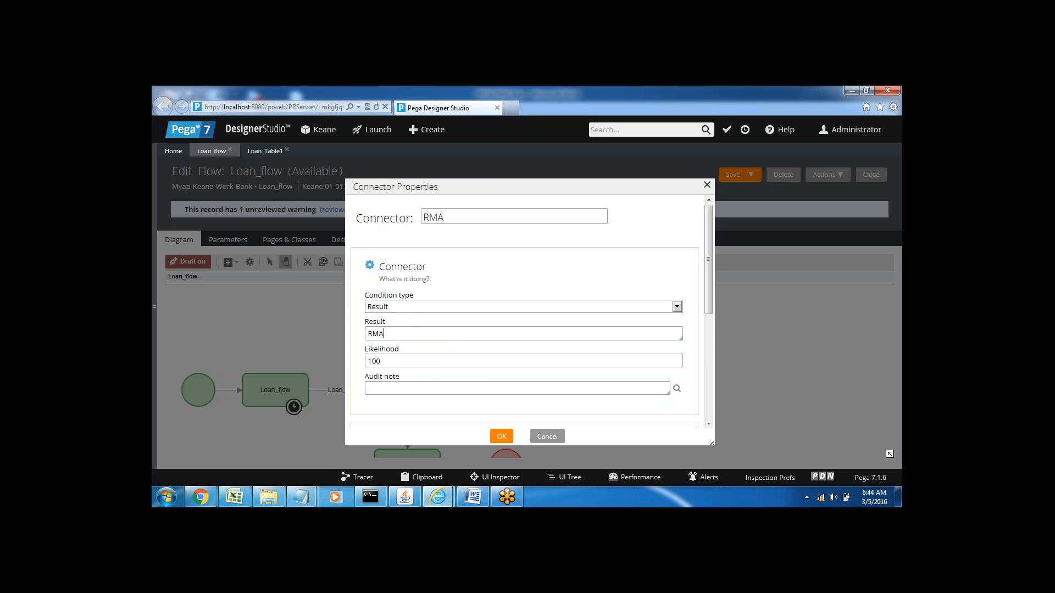
pyautogui.click(502, 436)
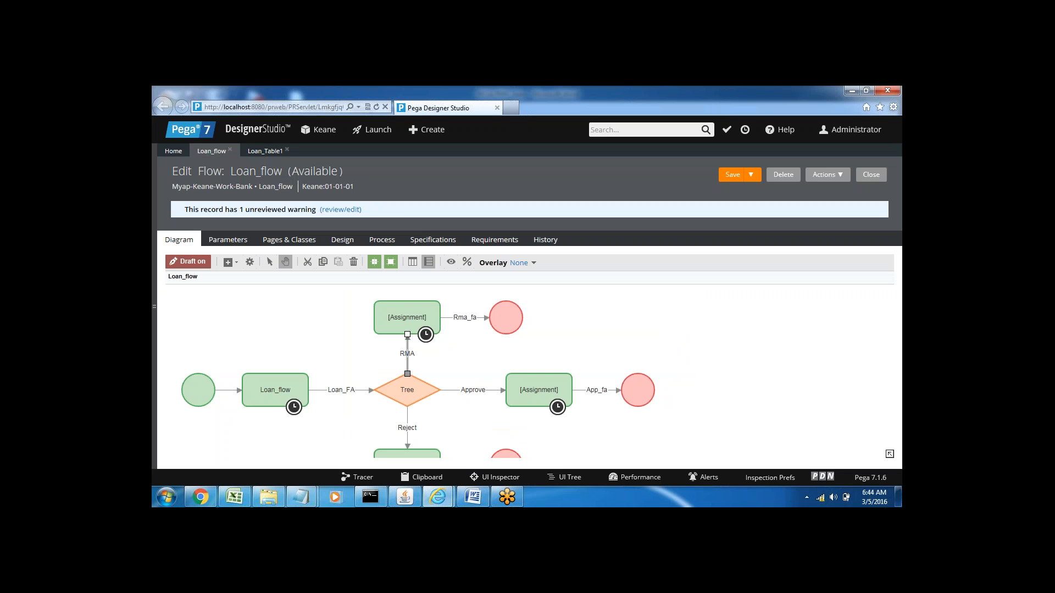
pyautogui.click(462, 391)
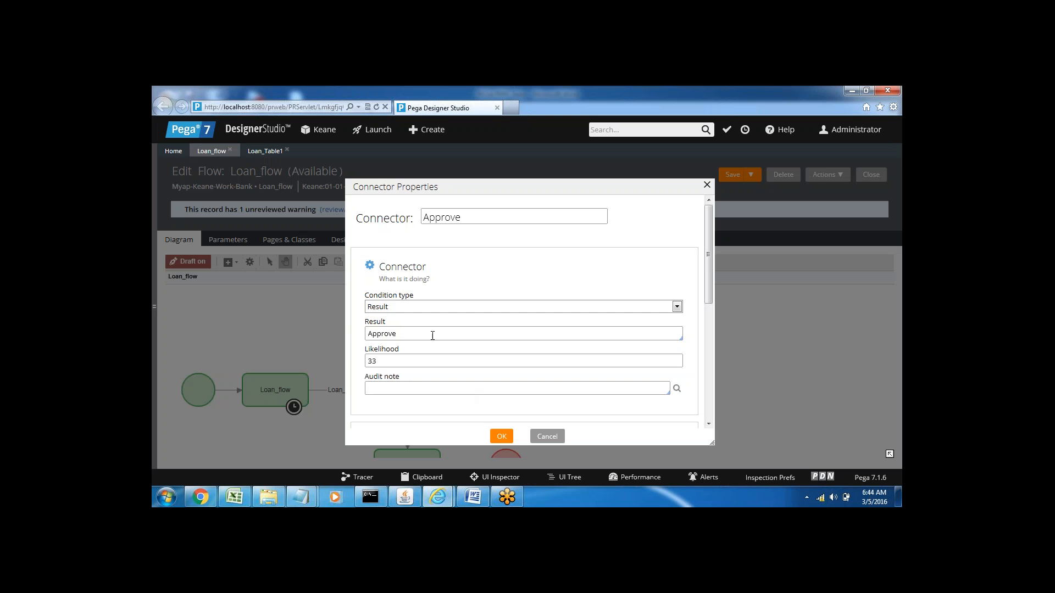
pyautogui.doubleClick(387, 334)
pyautogui.click(707, 185)
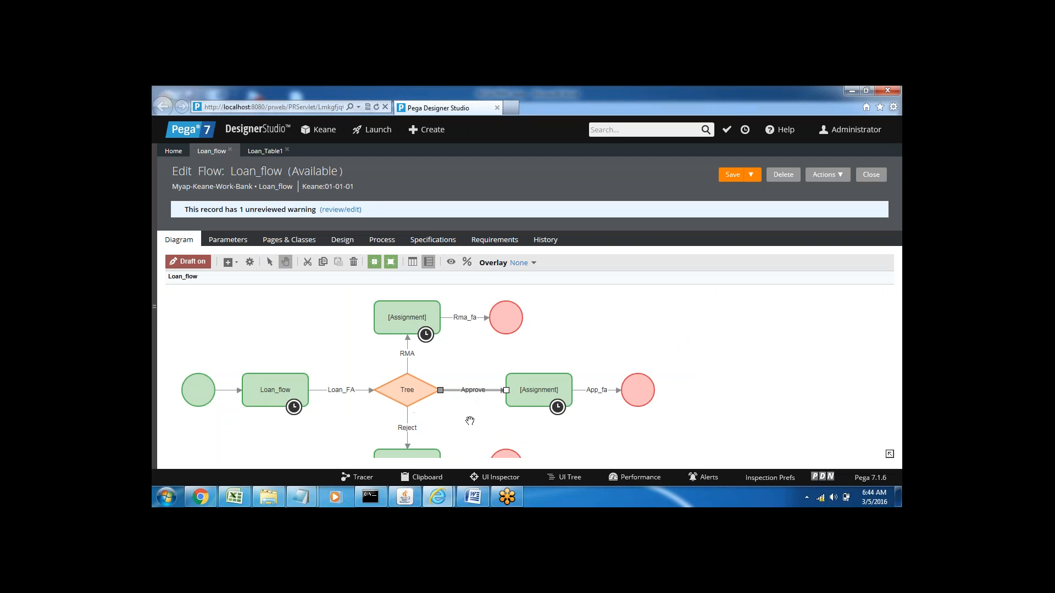
# Step: Save Loan_flow and run it to start a new Bank case
pyautogui.click(733, 175)
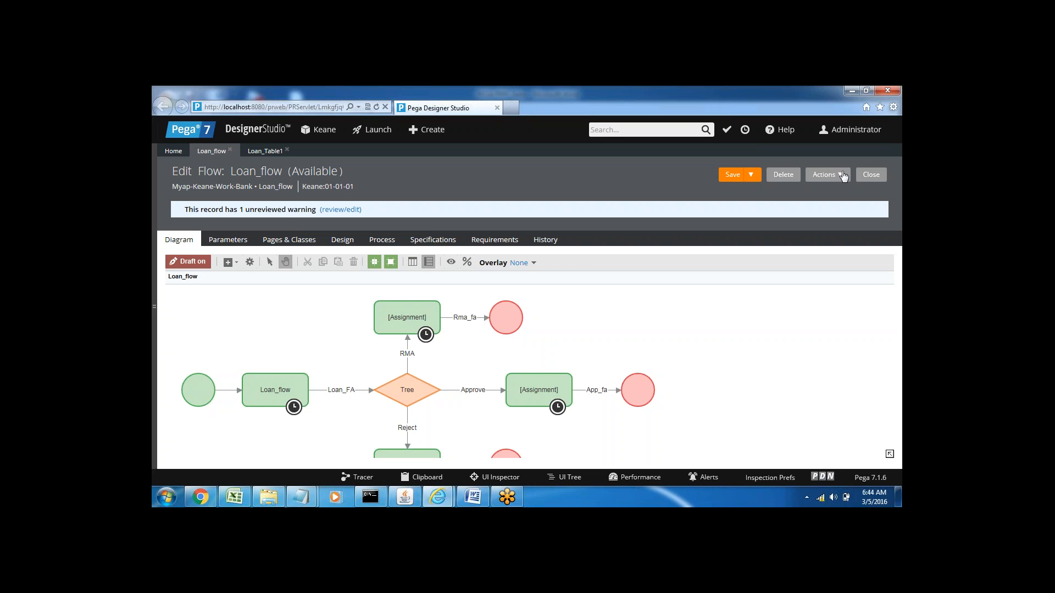
pyautogui.click(840, 176)
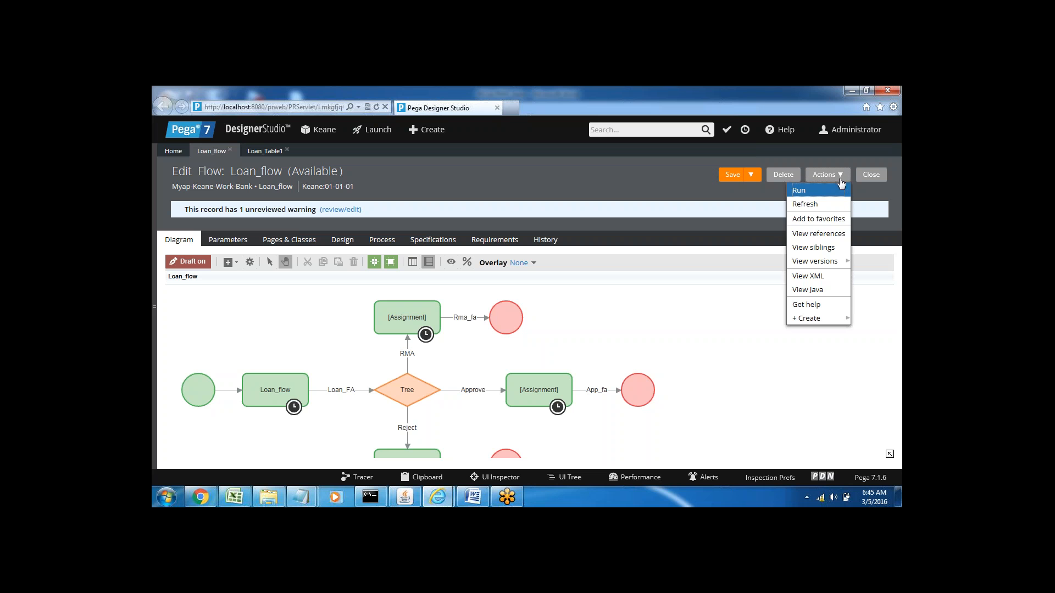
pyautogui.click(806, 191)
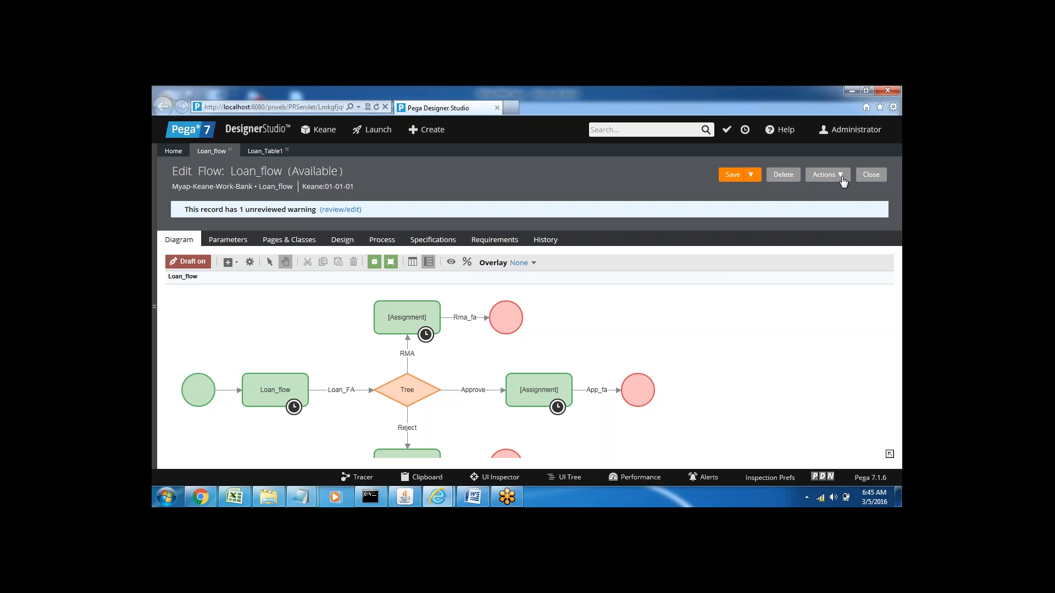
pyautogui.click(841, 176)
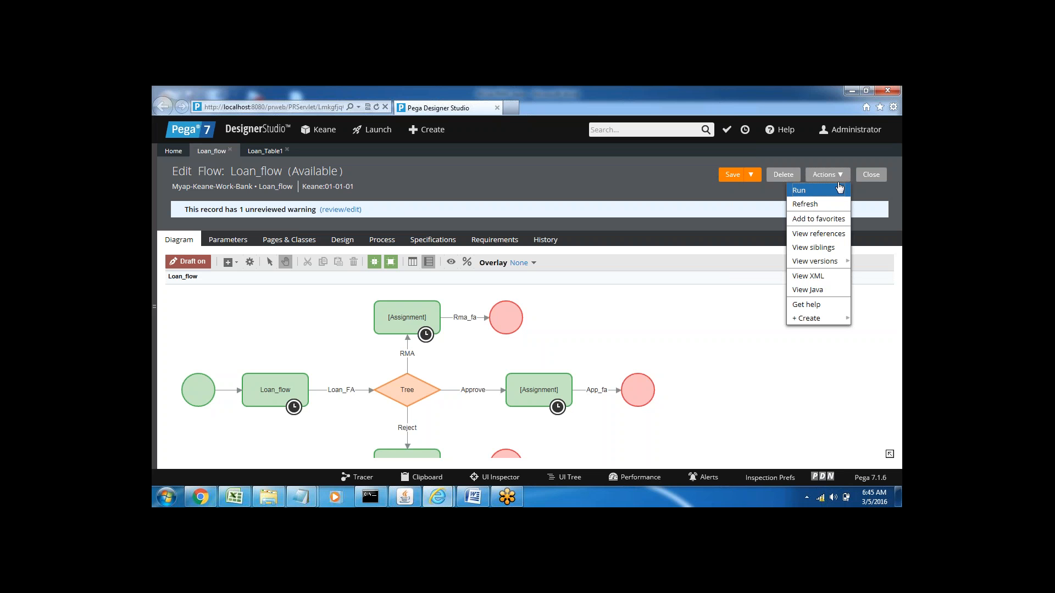
pyautogui.click(808, 193)
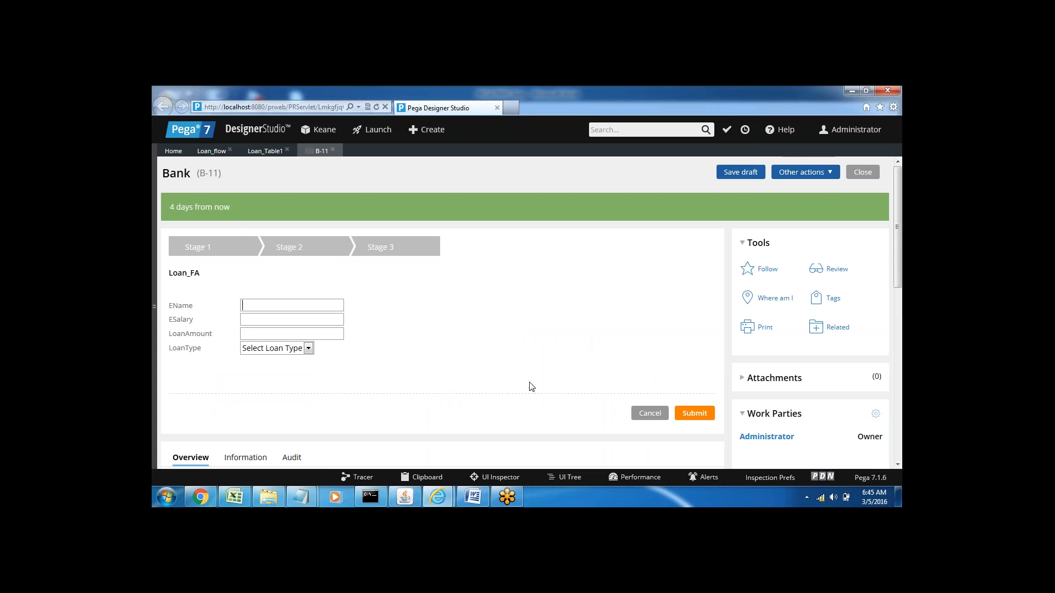
# Step: Switch to the Loan_tree1 window to review the salary and loan amount conditions for each loan type
pyautogui.moveTo(437, 497)
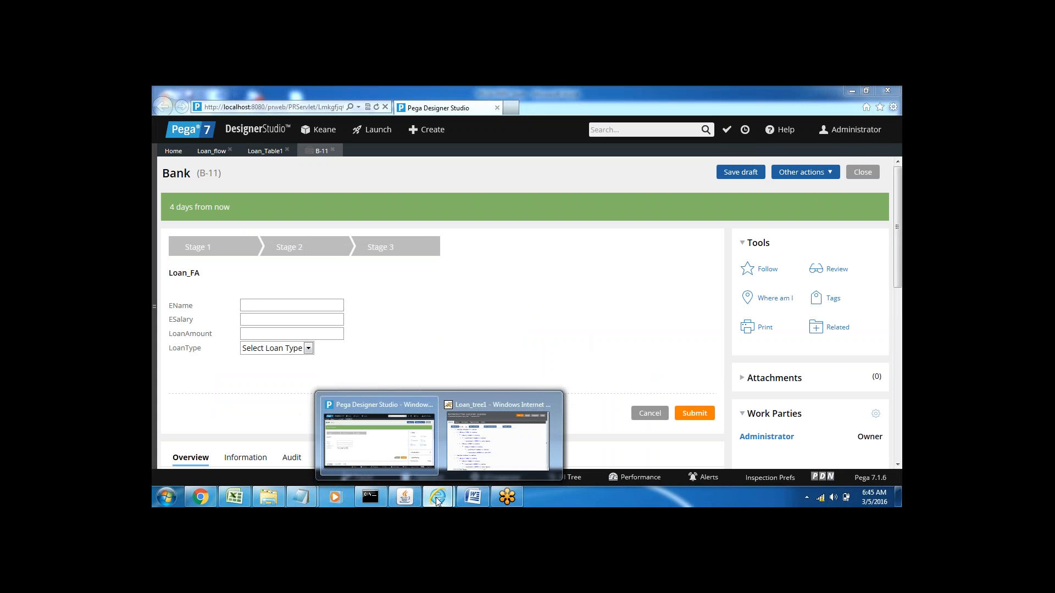
pyautogui.click(498, 439)
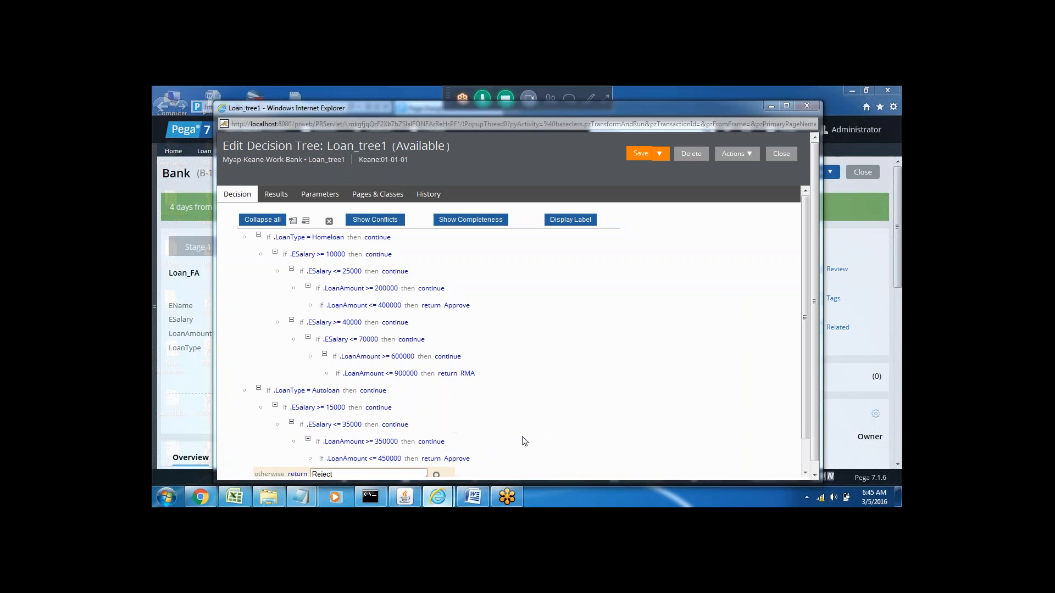
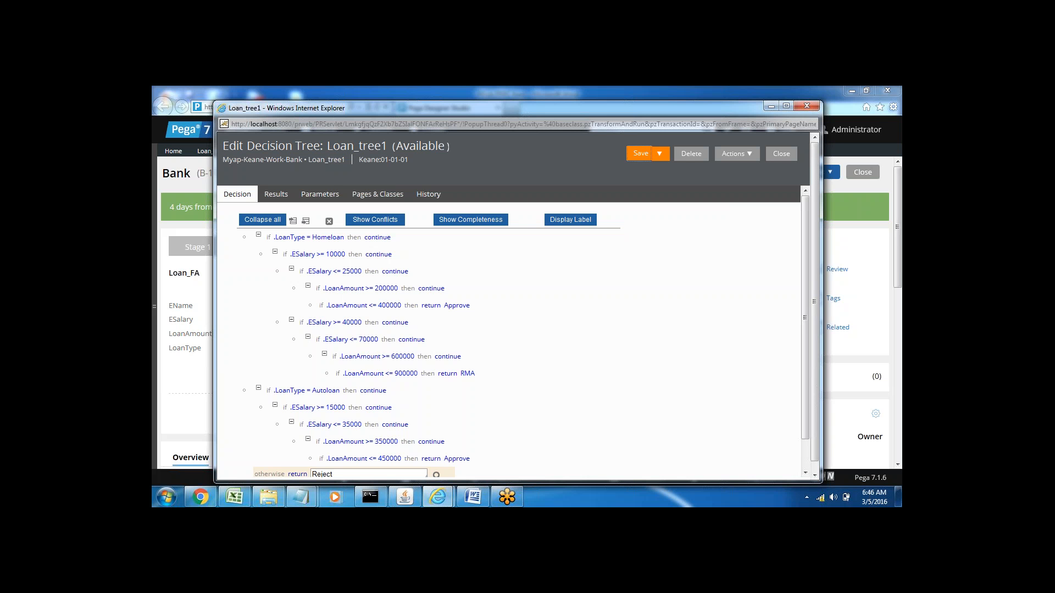
# Step: Recheck the Homeloan salary and loan amount ranges in the Loan_tree1 window, and return to the Bank case
pyautogui.click(772, 107)
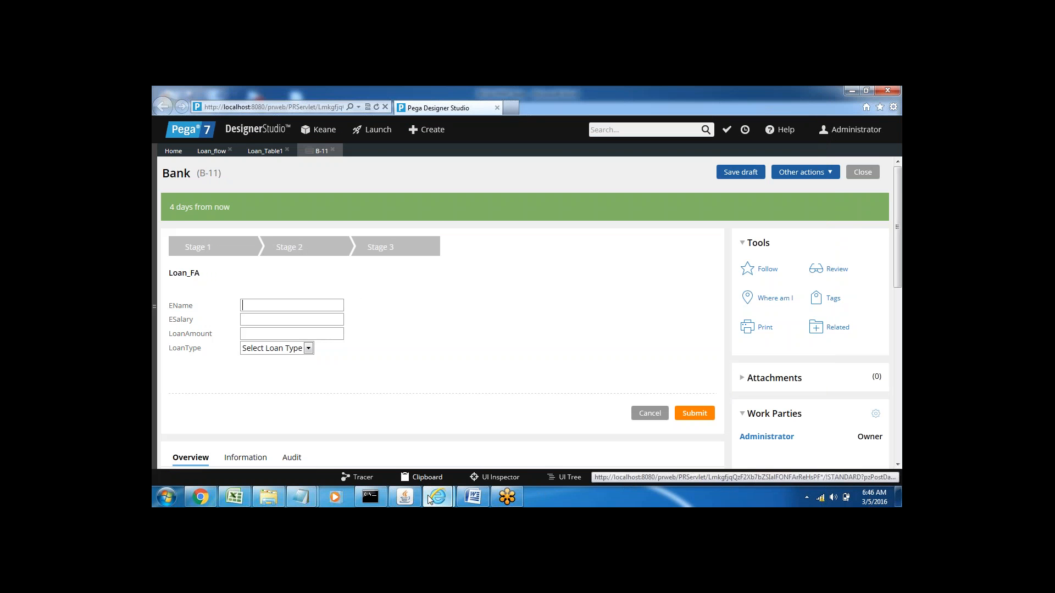
pyautogui.moveTo(430, 497)
pyautogui.click(501, 440)
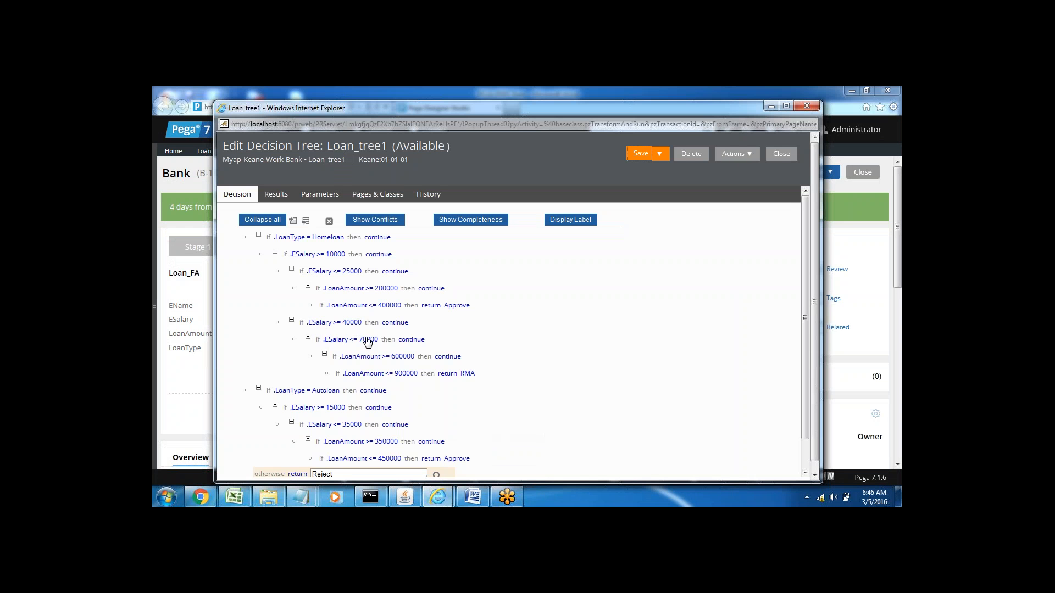
pyautogui.click(772, 106)
# Step: Enter ESalary 56000, LoanAmount 720000 and LoanType Homeloan in the Bank case, and submit it
pyautogui.click(286, 318)
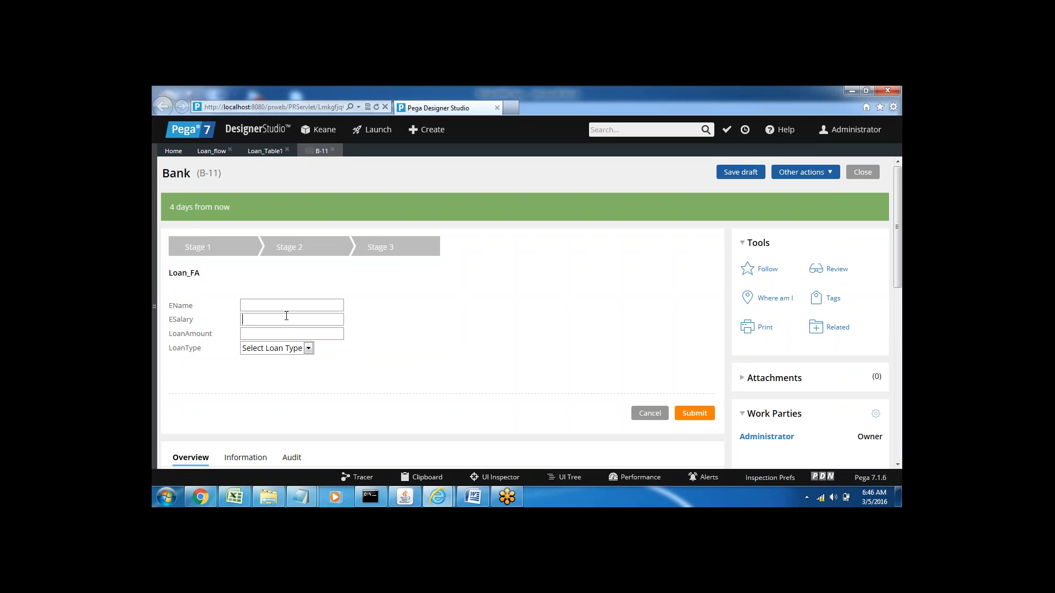
pyautogui.write('56000')
pyautogui.click(262, 332)
pyautogui.write('720000')
pyautogui.click(274, 350)
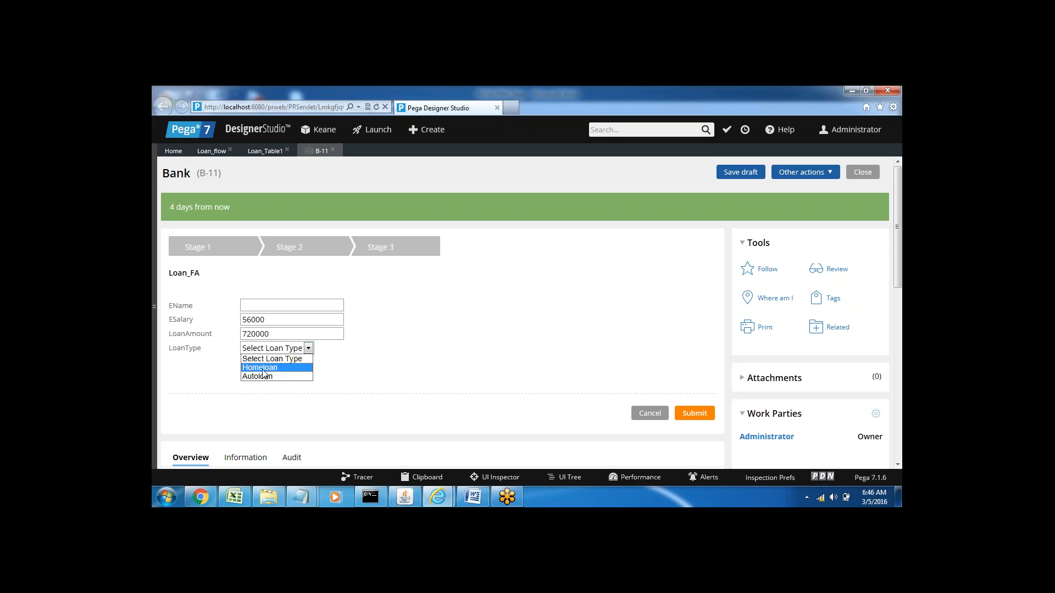
pyautogui.click(262, 370)
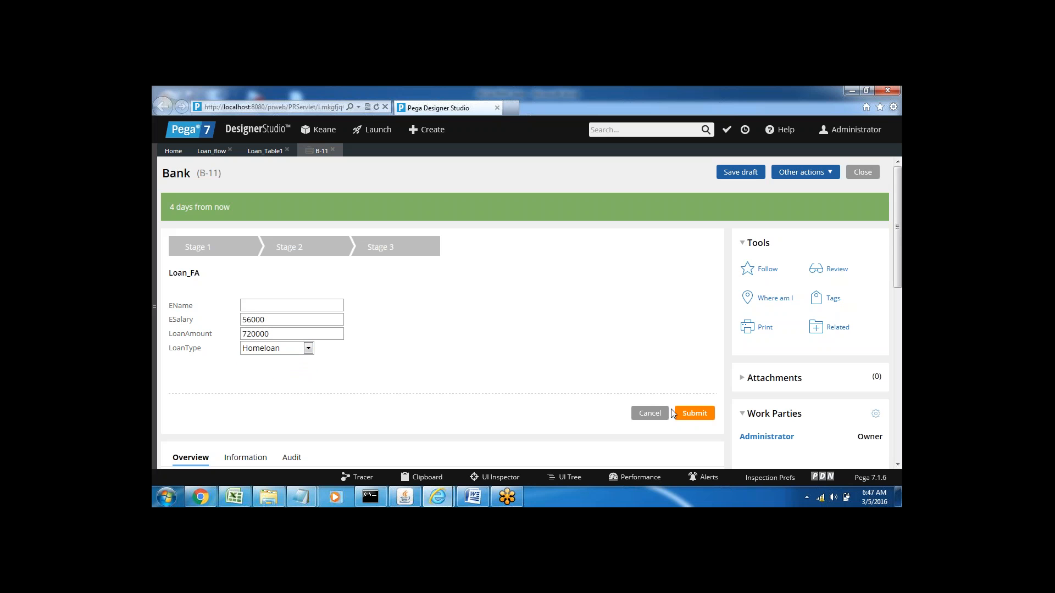
pyautogui.click(696, 413)
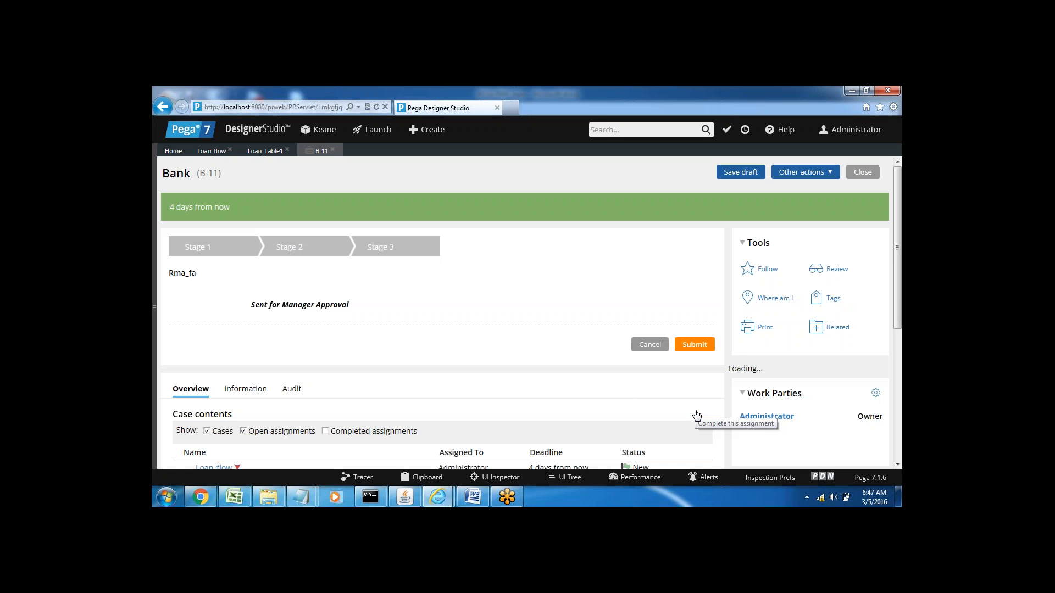
# Step: Close the submitted case and run Loan_flow again to start another Bank case
pyautogui.click(333, 149)
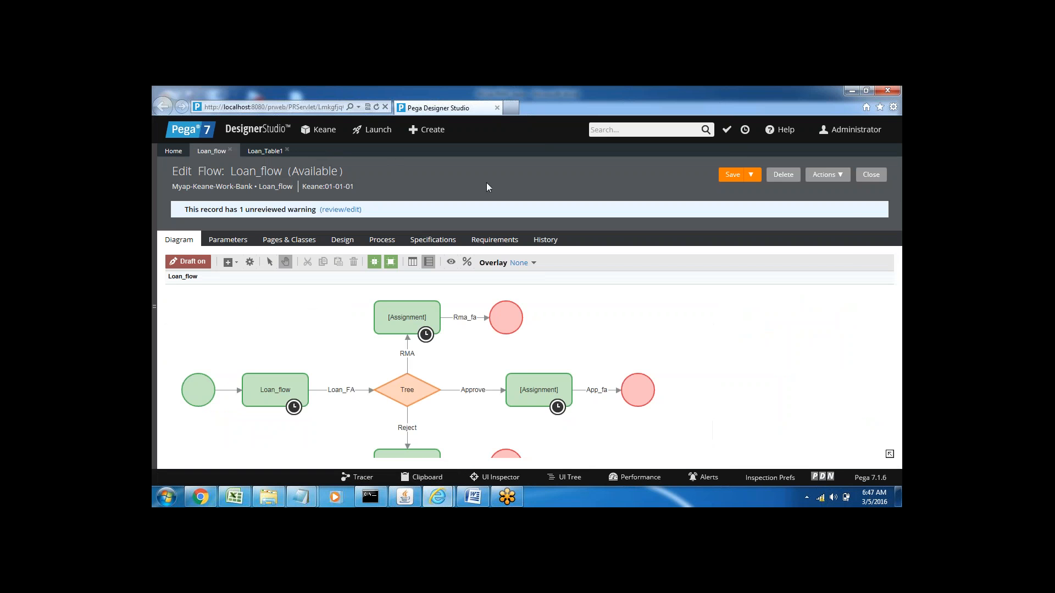
pyautogui.click(838, 177)
pyautogui.click(799, 191)
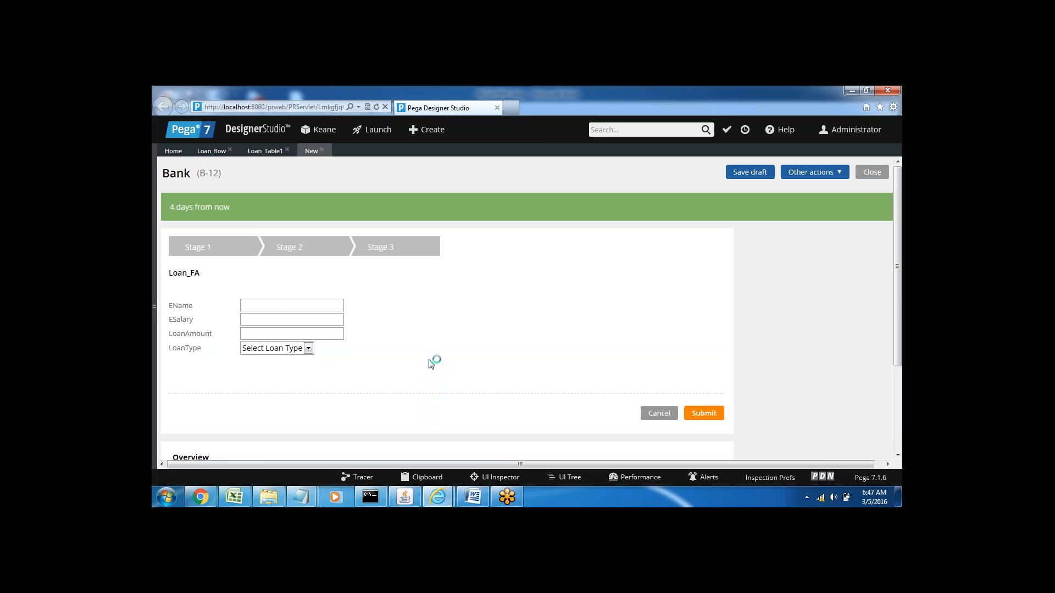
# Step: Set the new case's LoanType to Autoloan and check the Autoloan conditions in the Loan_tree1 window
pyautogui.click(272, 349)
pyautogui.click(257, 377)
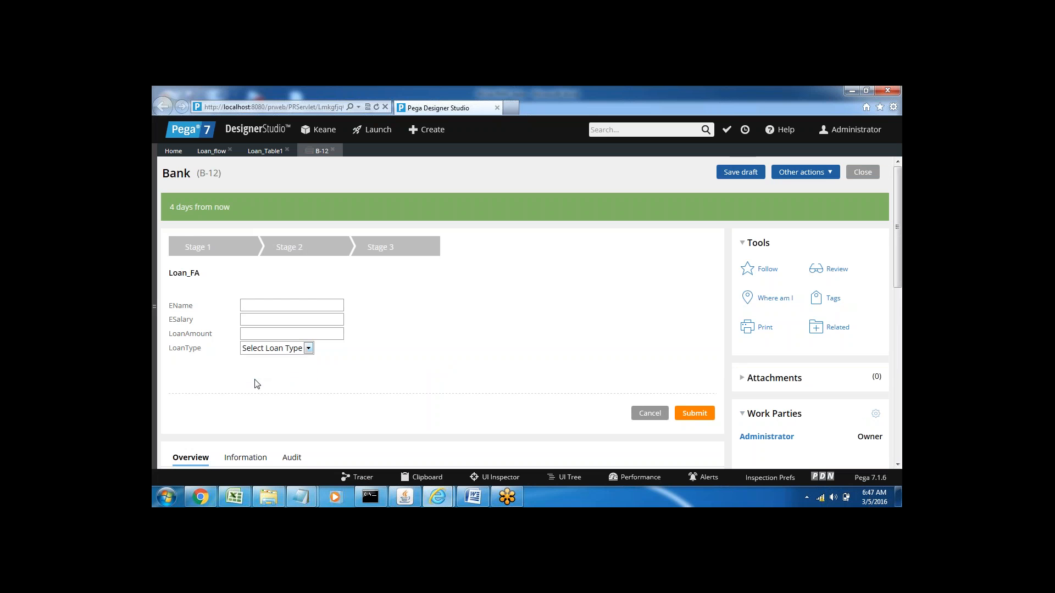
pyautogui.moveTo(434, 489)
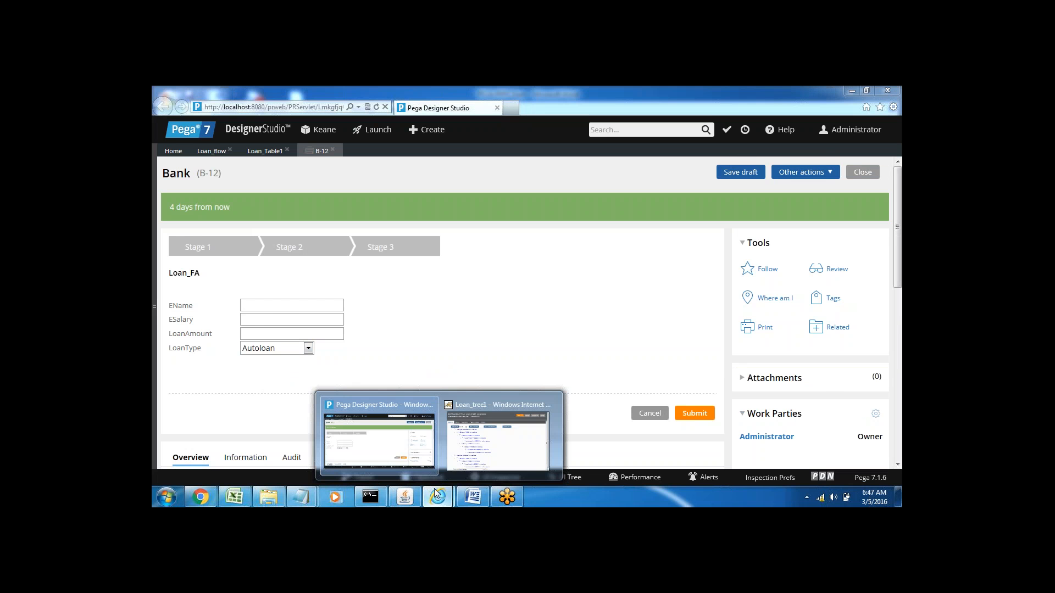
pyautogui.click(514, 442)
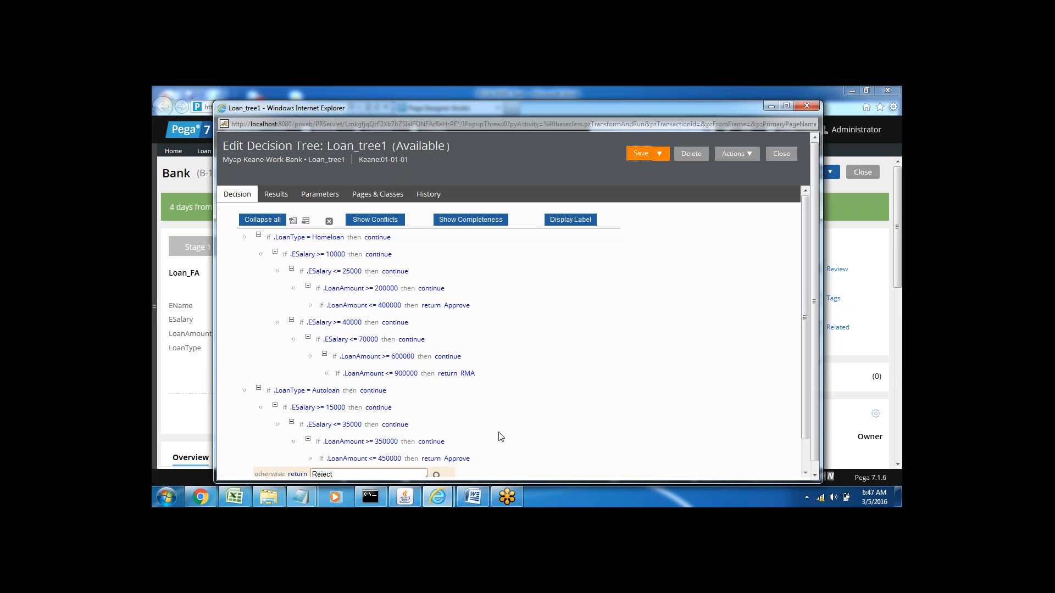
pyautogui.click(771, 106)
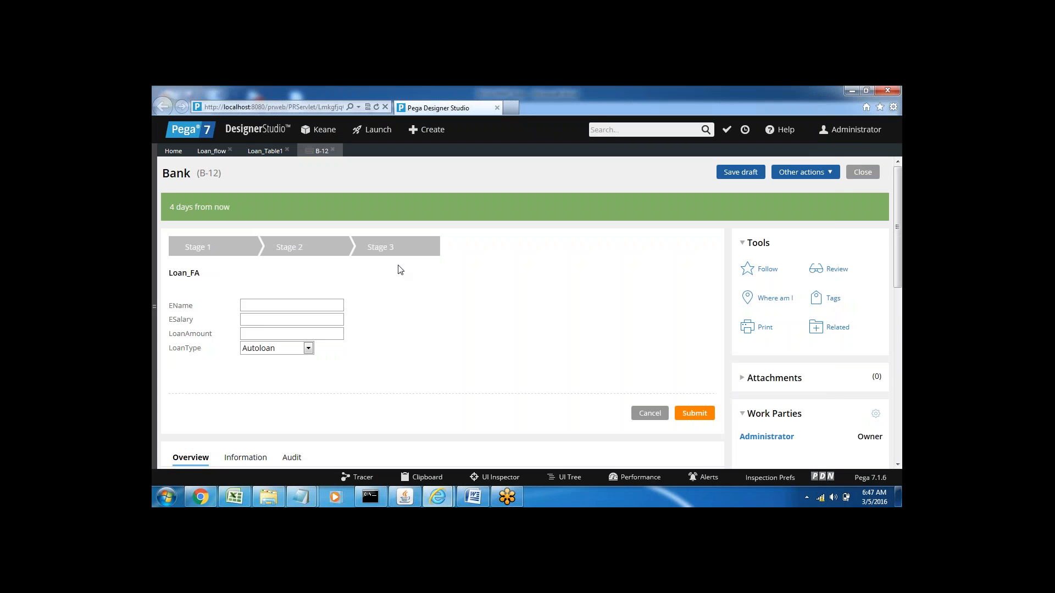
# Step: Enter ESalary 25000 and LoanAmount 400000 in the Autoloan case, and submit it
pyautogui.click(270, 321)
pyautogui.write('25000')
pyautogui.click(256, 333)
pyautogui.write('400000')
pyautogui.click(695, 414)
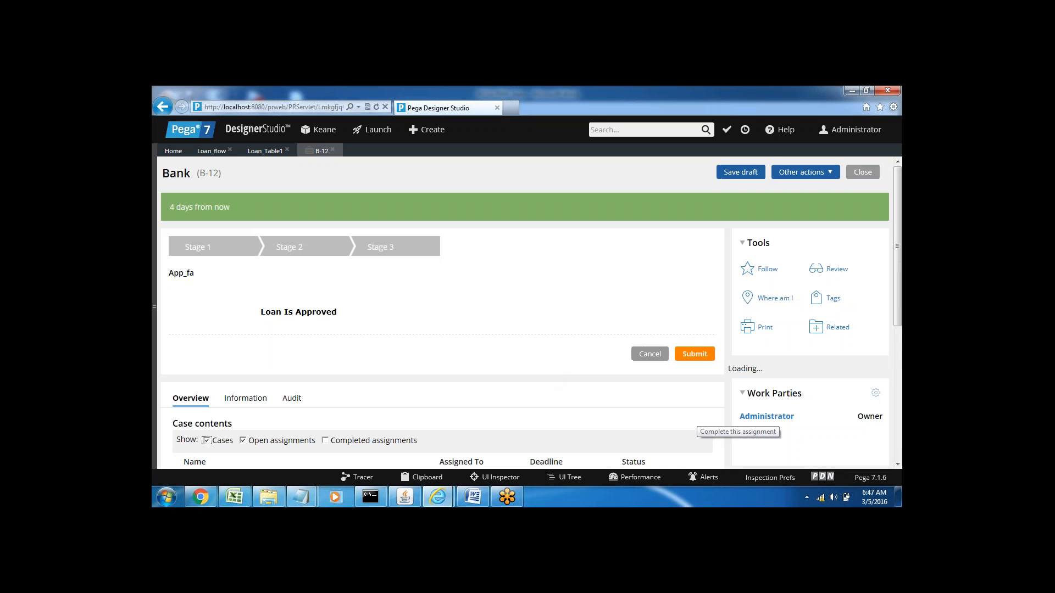
# Step: Close the Autoloan case and look over the Loan_Table1 decision table before returning to Loan_flow
pyautogui.click(333, 151)
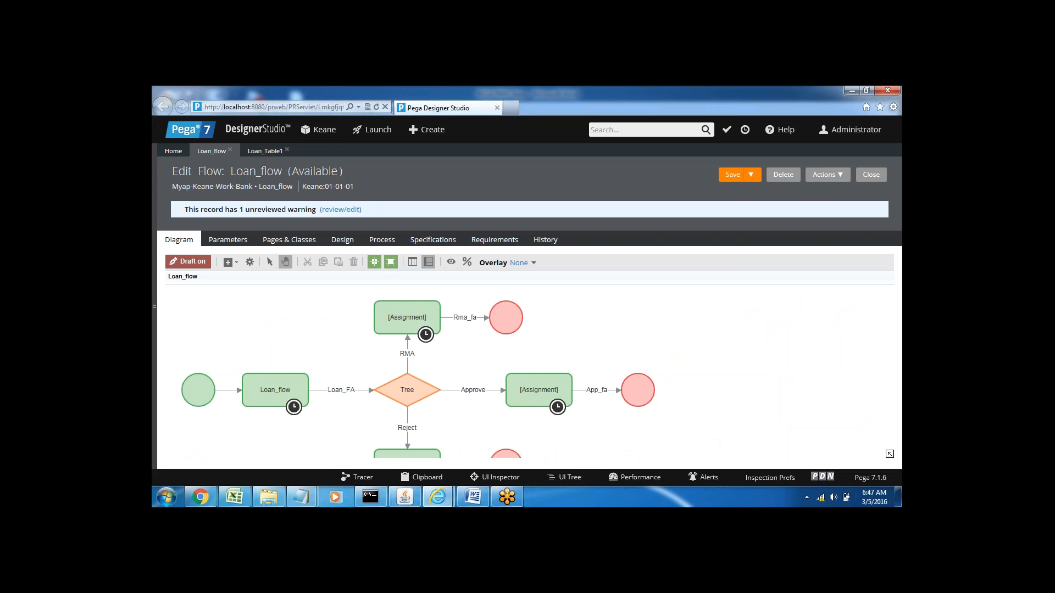
pyautogui.click(268, 152)
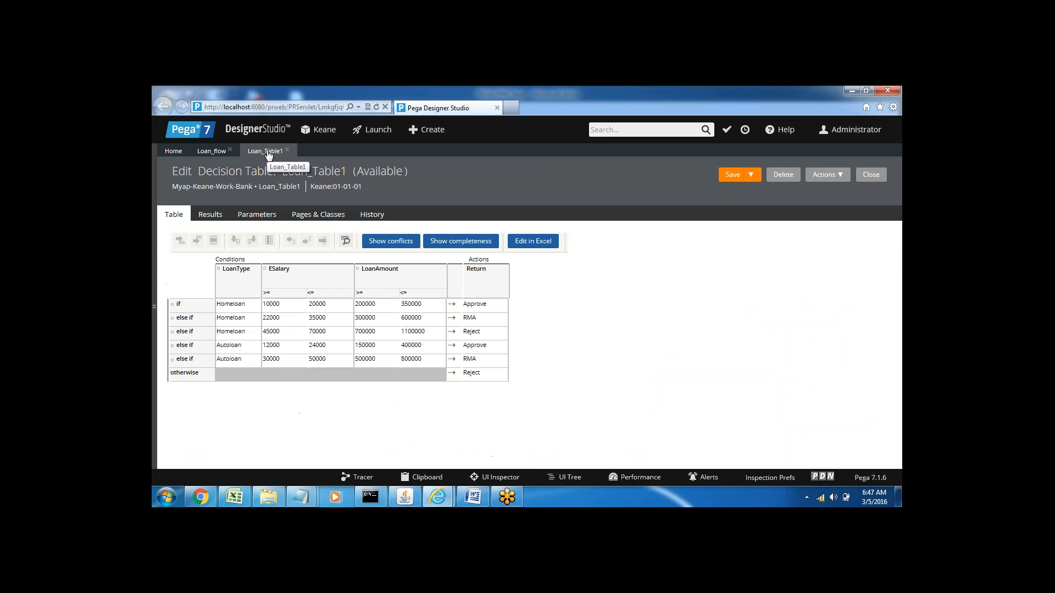
pyautogui.click(214, 152)
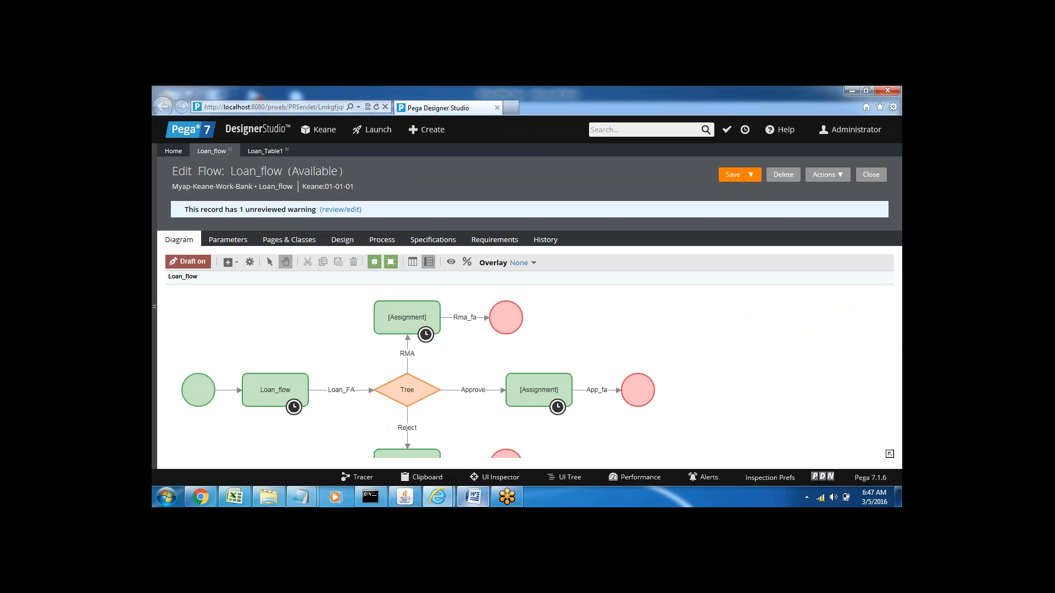
# Step: Switch to the PEGA PRPC 6am document in Word and review its Decision Tree and Homeloan lines
pyautogui.click(472, 497)
pyautogui.click(412, 394)
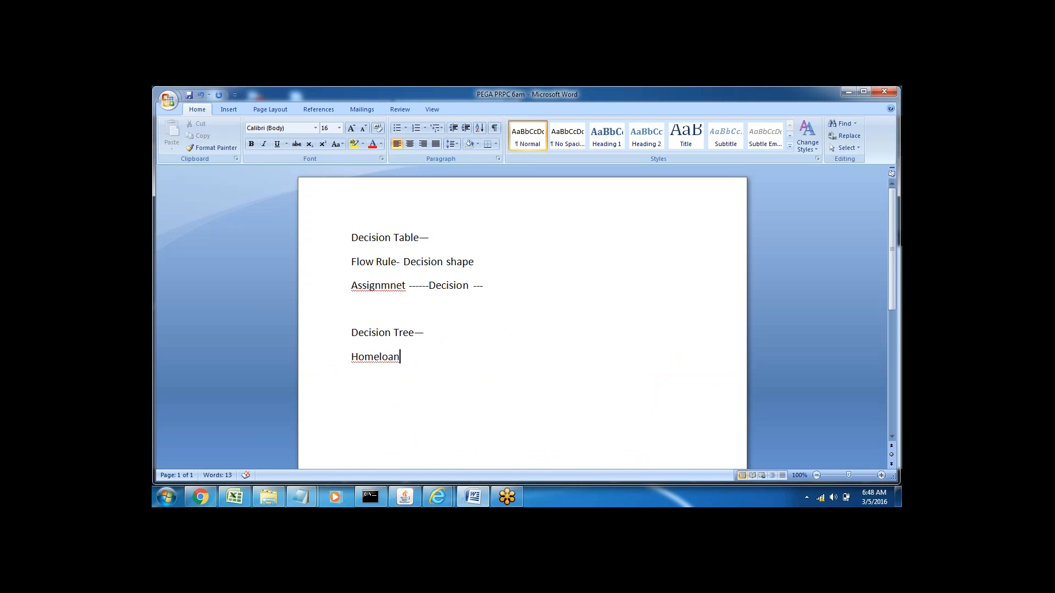
pyautogui.tripleClick(387, 333)
pyautogui.click(382, 356)
pyautogui.click(325, 336)
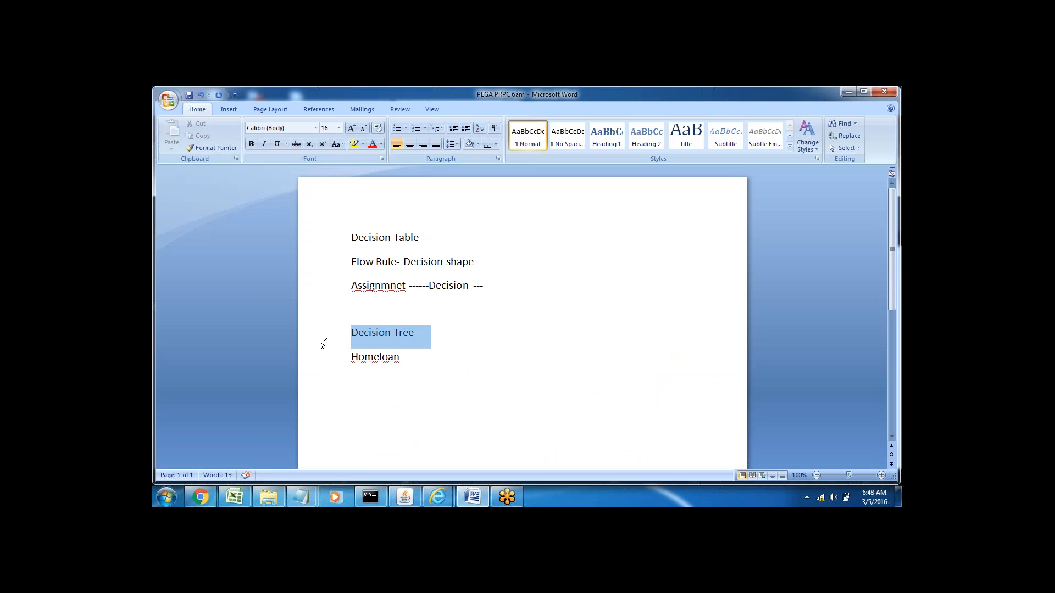
pyautogui.click(382, 356)
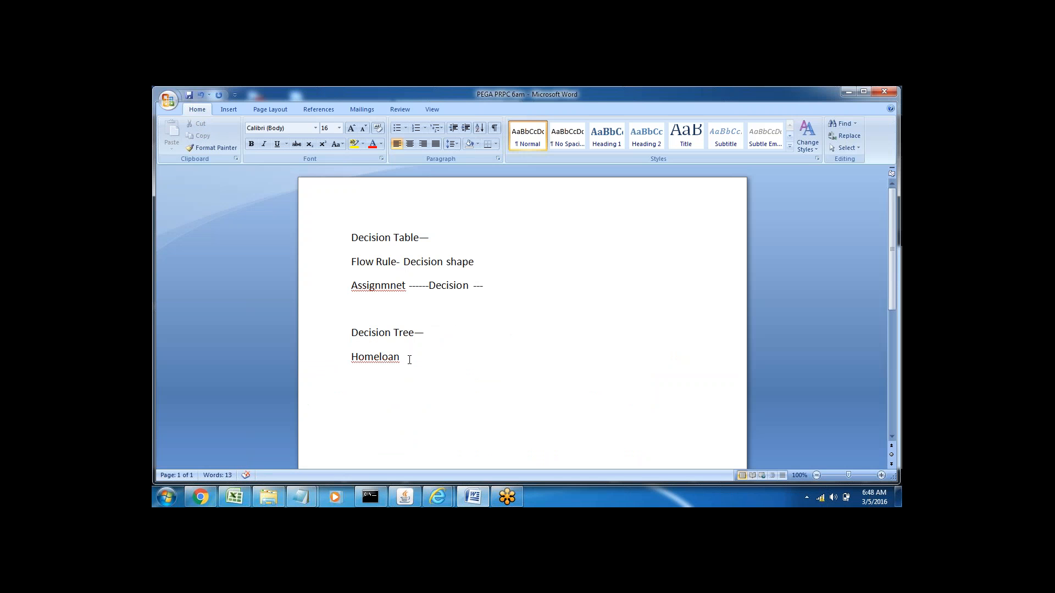
# Step: Add the line "Cond + Expressions" below Homeloan in the notes, leaving a blank line between them
pyautogui.press('Return')
pyautogui.press('Return')
pyautogui.press('Return')
pyautogui.press('Return')
pyautogui.press('Return')
pyautogui.press('Return')
pyautogui.press('Return')
pyautogui.press('Return')
pyautogui.click(352, 265)
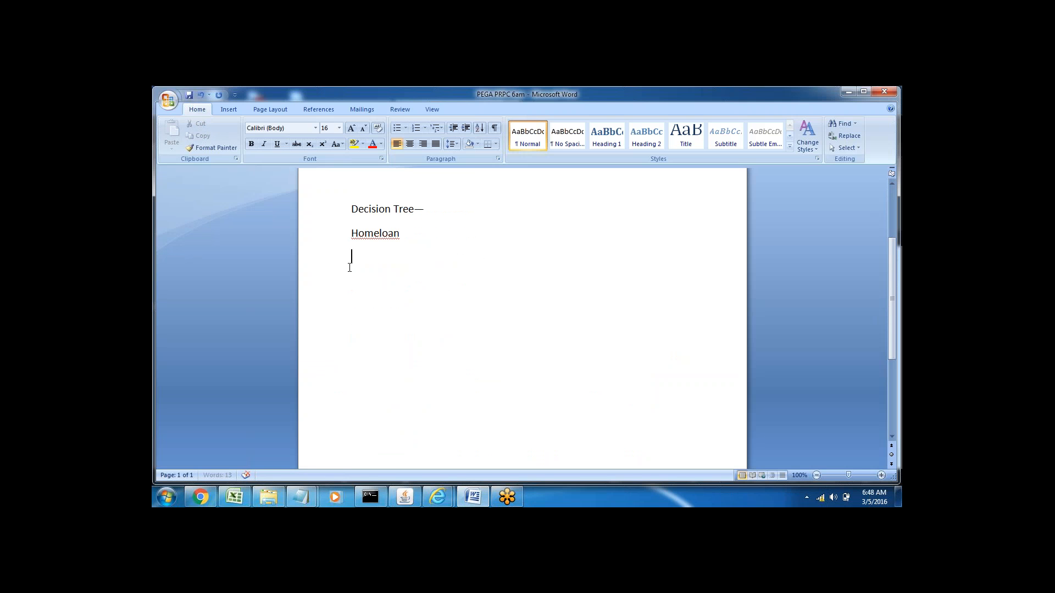
pyautogui.press('Return')
pyautogui.write('Cond + Expressions')
pyautogui.doubleClick(403, 281)
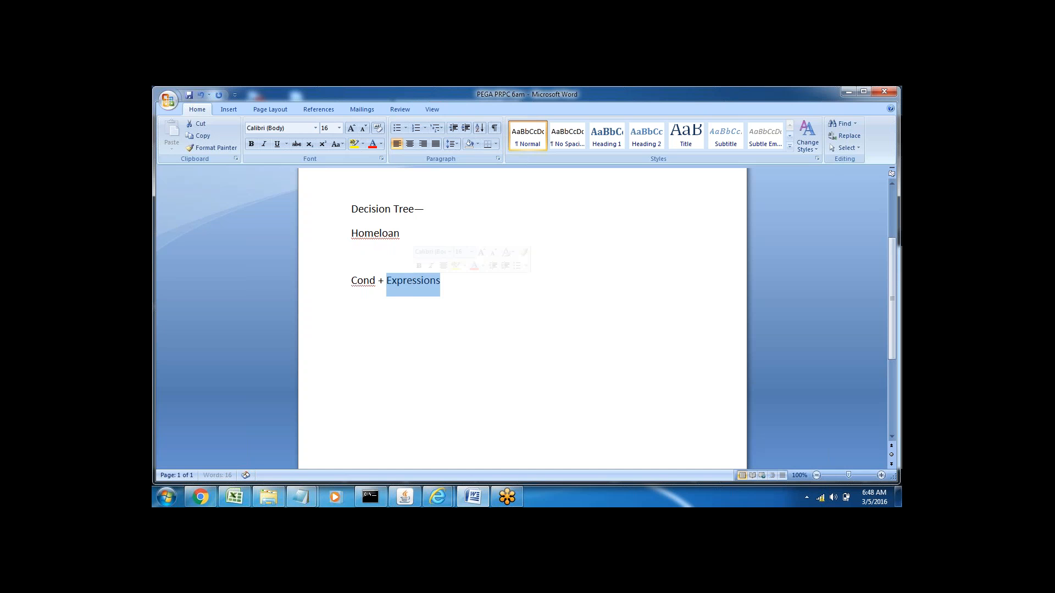
pyautogui.doubleClick(357, 280)
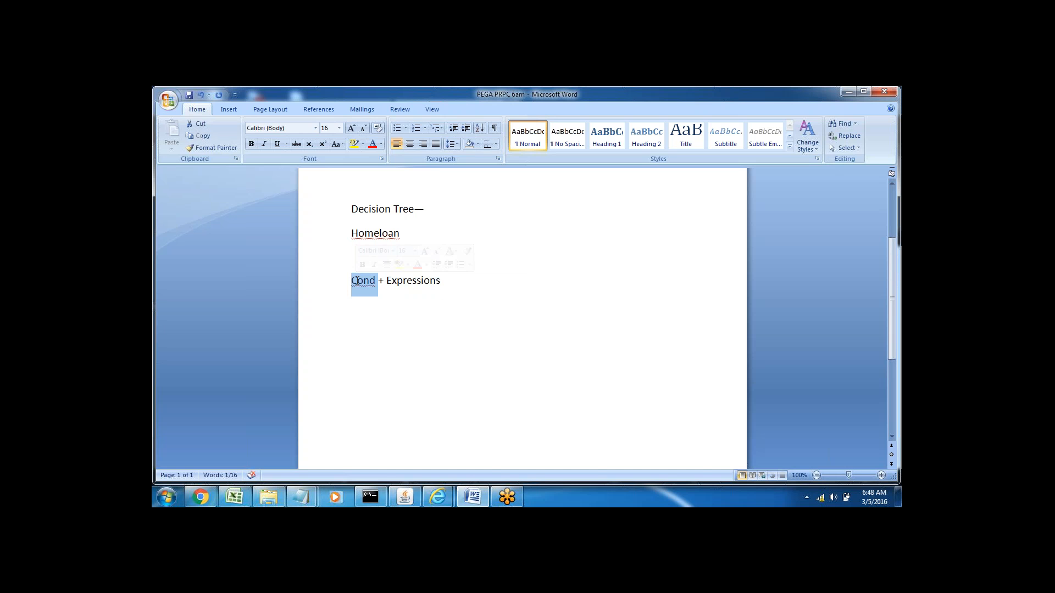
pyautogui.doubleClick(404, 282)
pyautogui.click(413, 316)
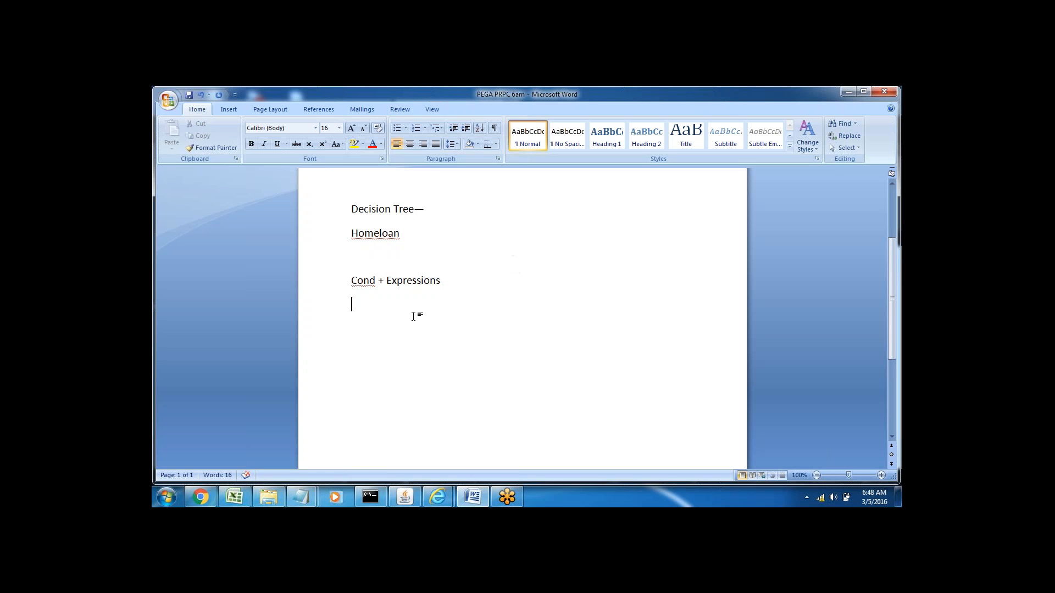
pyautogui.doubleClick(363, 281)
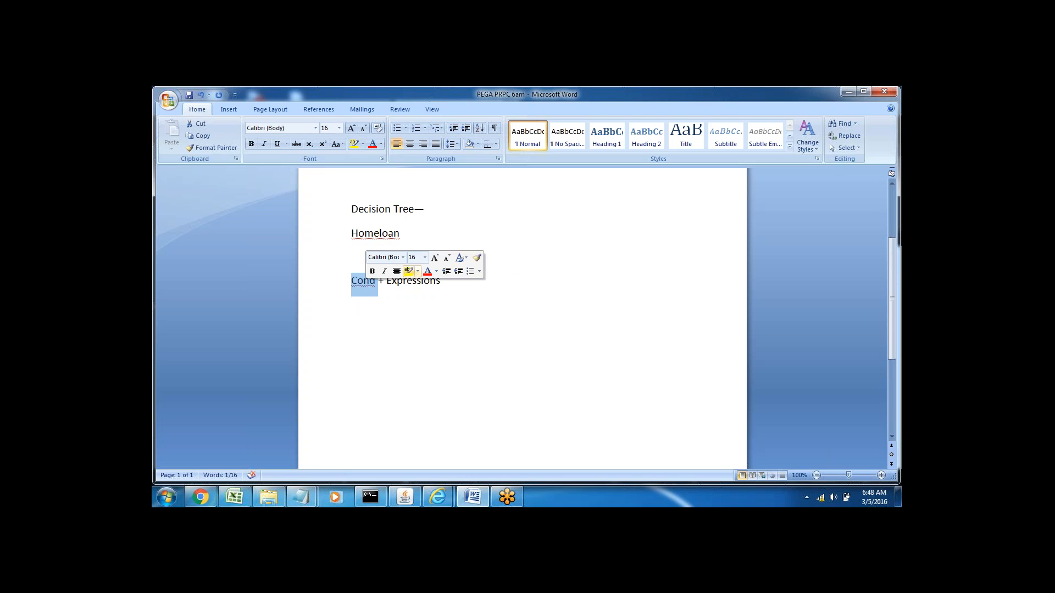
pyautogui.click(409, 271)
pyautogui.click(404, 296)
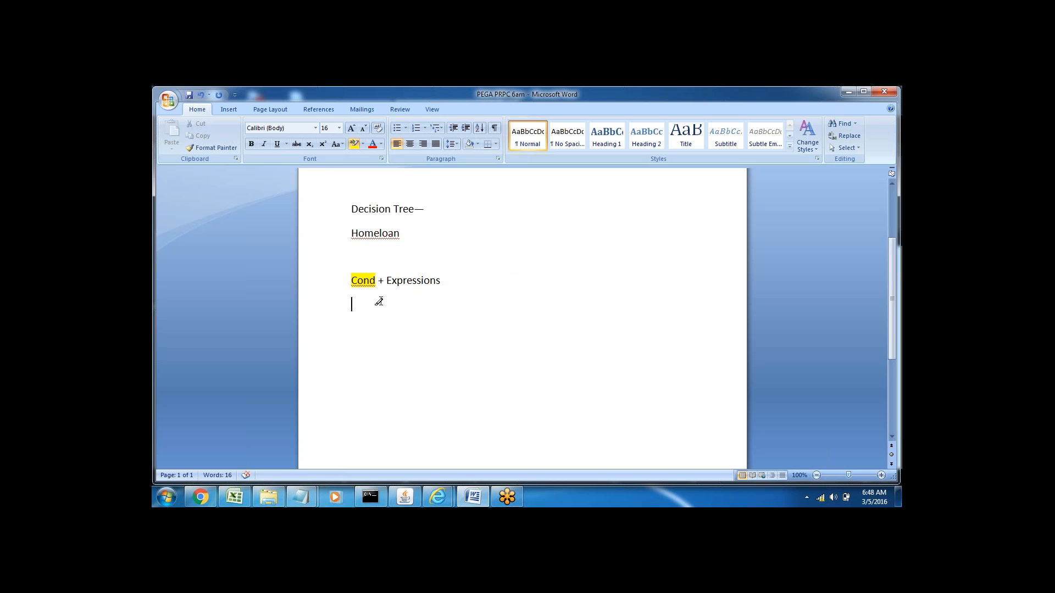
pyautogui.moveTo(352, 281); pyautogui.dragTo(375, 281)
# Step: Add the line "Activity- Rule" below "Cond + Expressions", followed by several blank lines
pyautogui.write('Activ')
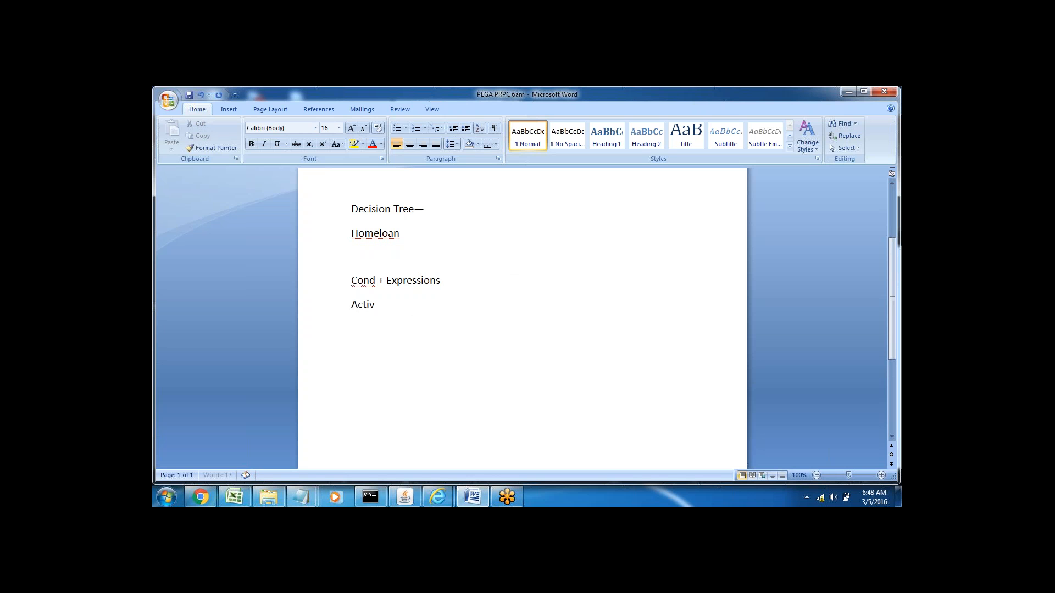
pyautogui.write('ity- Rule')
pyautogui.press('Return')
pyautogui.click(324, 316)
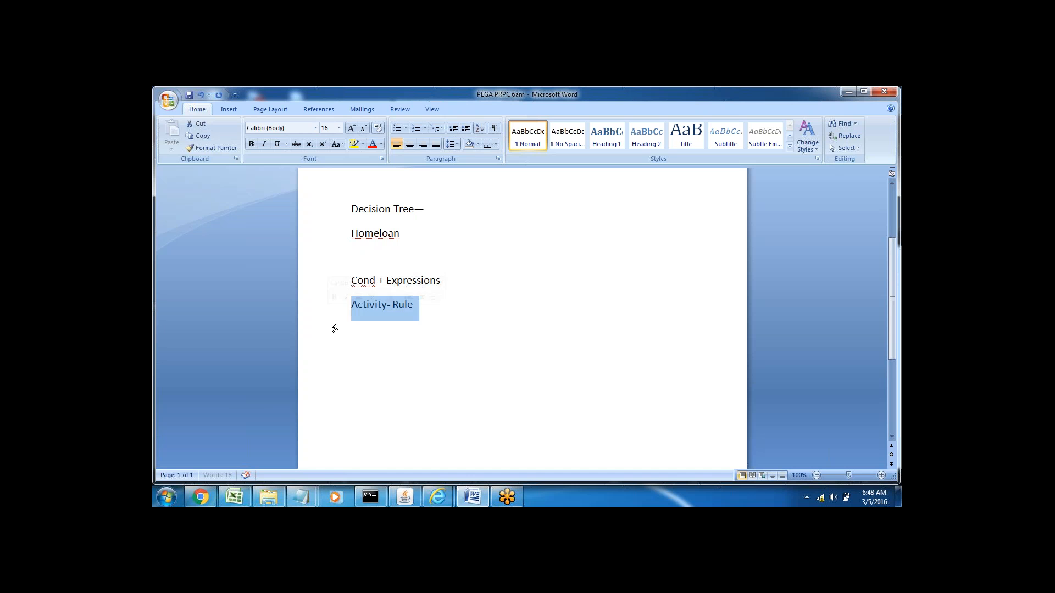
pyautogui.click(353, 328)
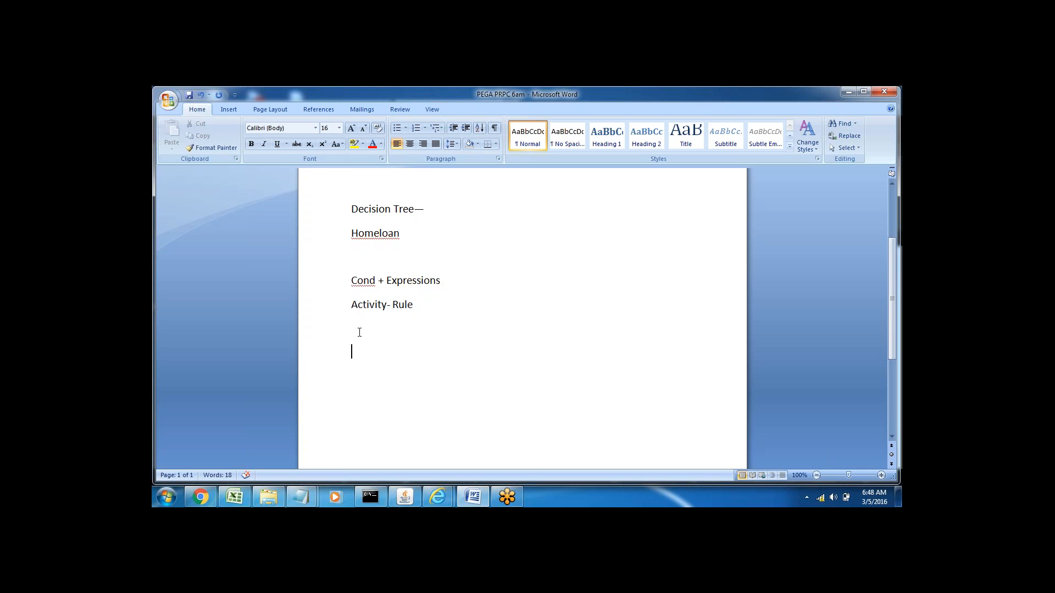
pyautogui.press('Return')
pyautogui.press('Return')
pyautogui.press('Return')
pyautogui.press('Return')
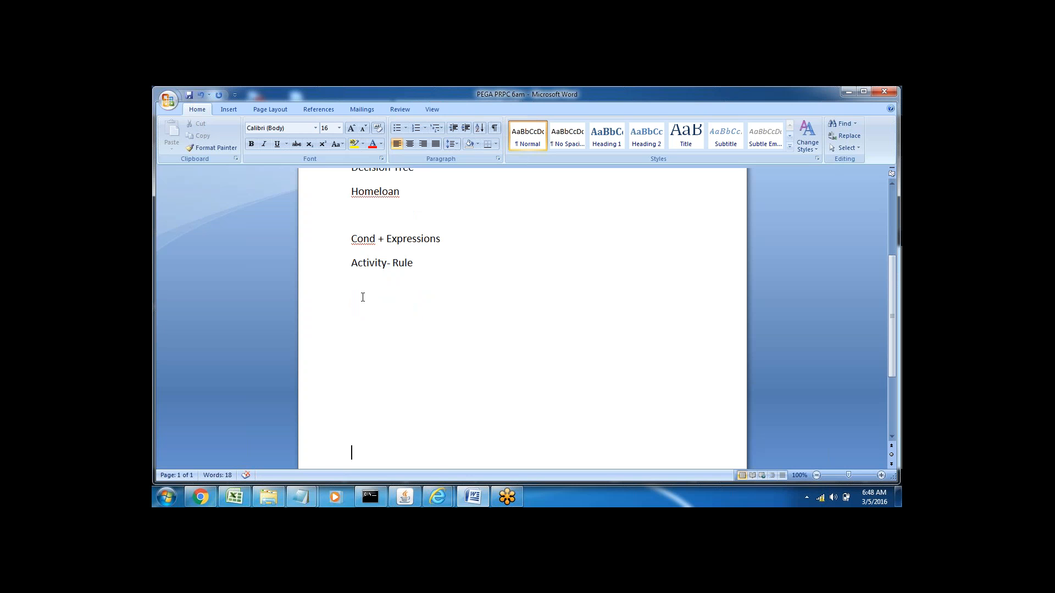
pyautogui.doubleClick(407, 245)
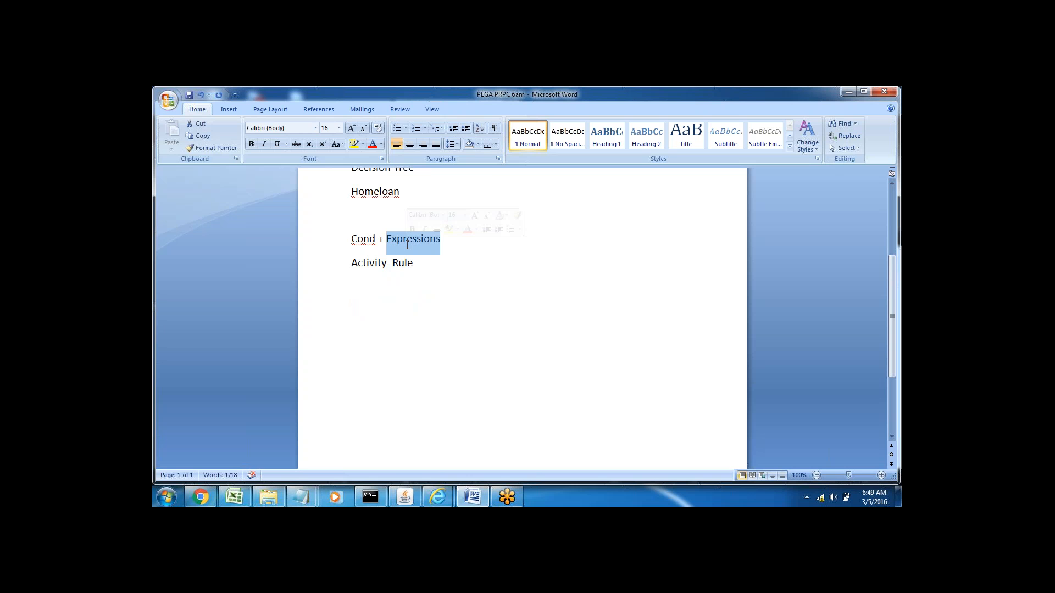
pyautogui.click(414, 263)
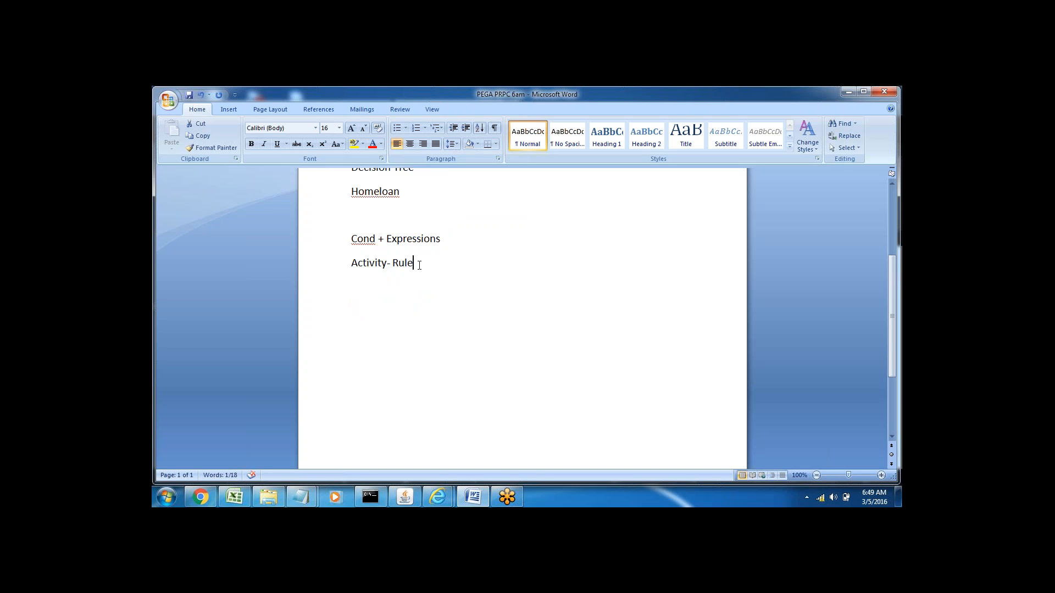
pyautogui.doubleClick(412, 238)
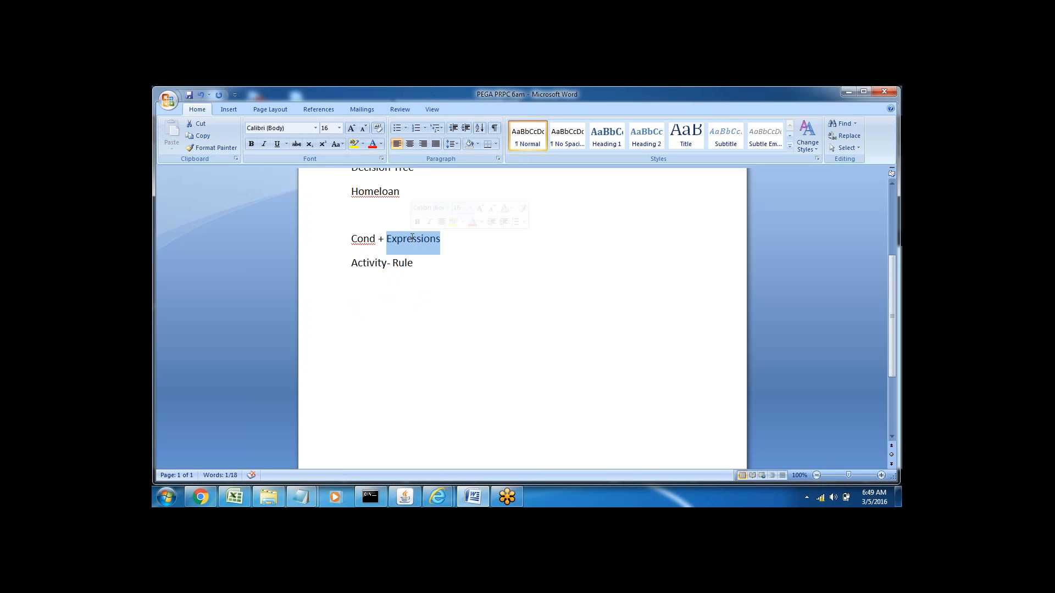
# Step: Add the line "Property Level" below "Activity- Rule", separated by a blank line
pyautogui.click(423, 264)
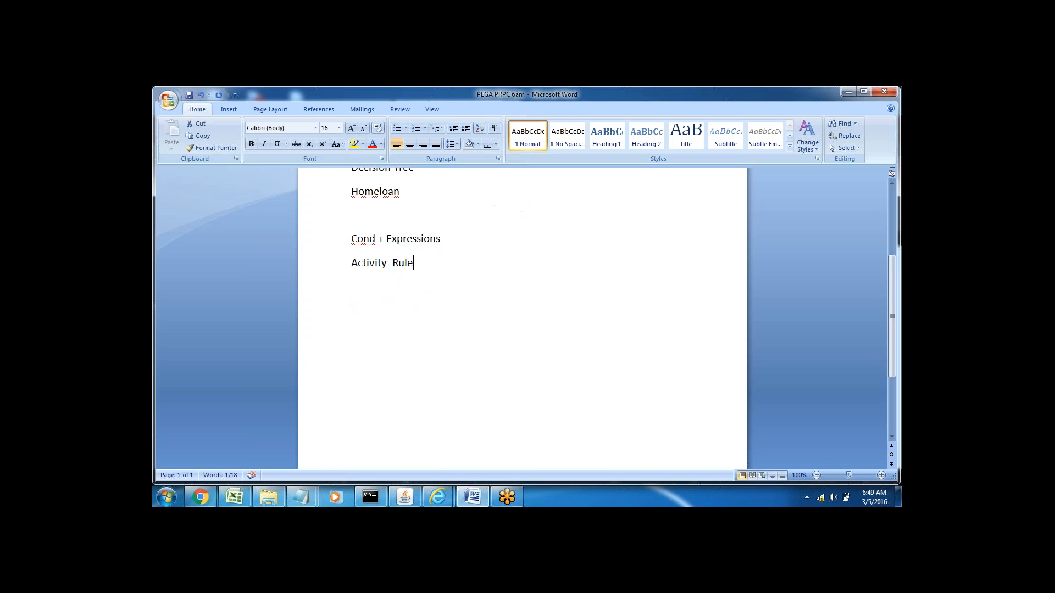
pyautogui.press('Return')
pyautogui.press('Return')
pyautogui.write('Property Level')
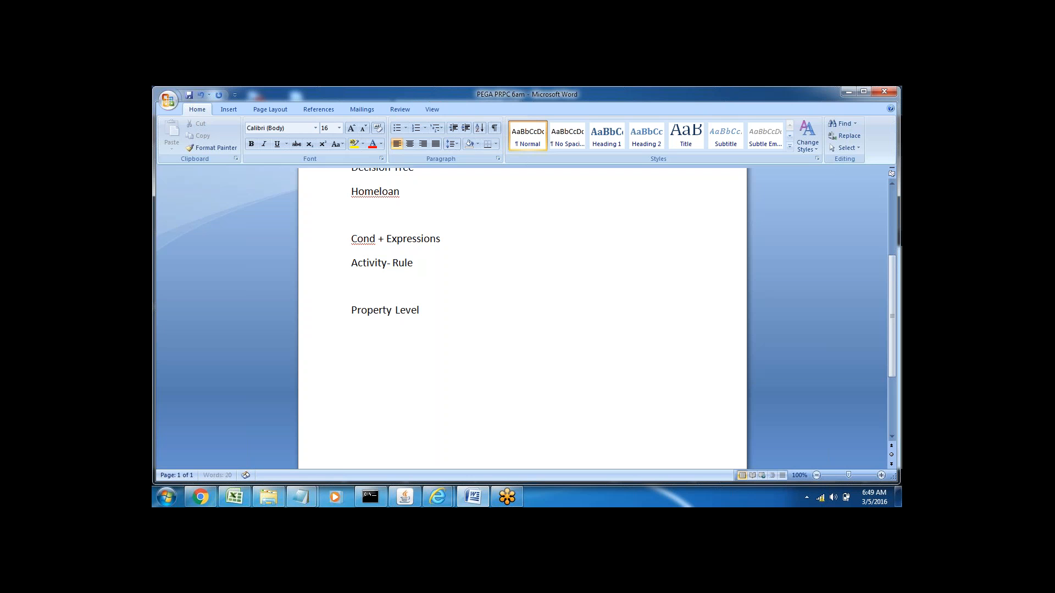
# Step: Add the line "Page Level ( Activity)" directly below "Property Level"
pyautogui.press('Return')
pyautogui.write('Page Level')
pyautogui.write(' A')
pyautogui.press('BackSpace')
pyautogui.press('BackSpace')
pyautogui.write('( ACtivity)')
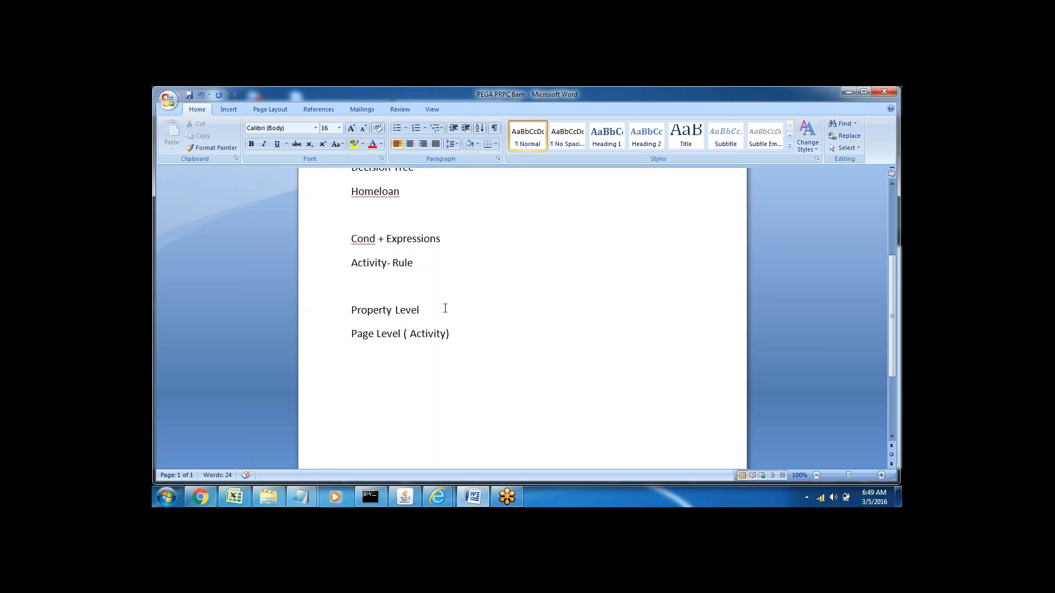
pyautogui.write('( Declare Expressions)')
# Step: Append "( Declare Expressions)" to the "Property Level" line and highlight that line
pyautogui.moveTo(353, 333); pyautogui.dragTo(462, 341)
pyautogui.click(463, 343)
pyautogui.click(324, 322)
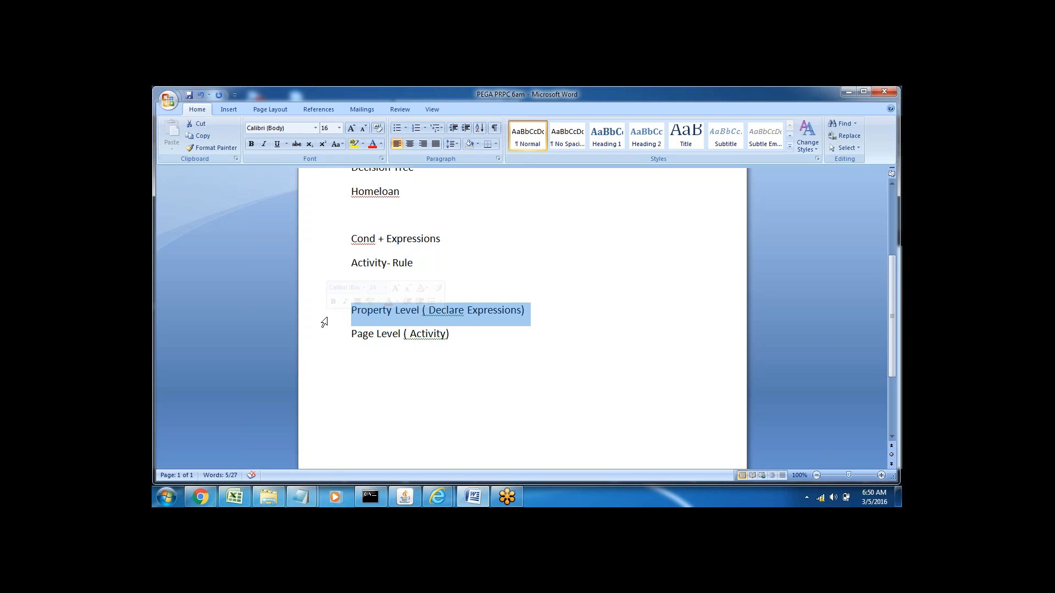
# Step: Append "(Page )" to the end of the "Cond + Expressions" line
pyautogui.doubleClick(367, 239)
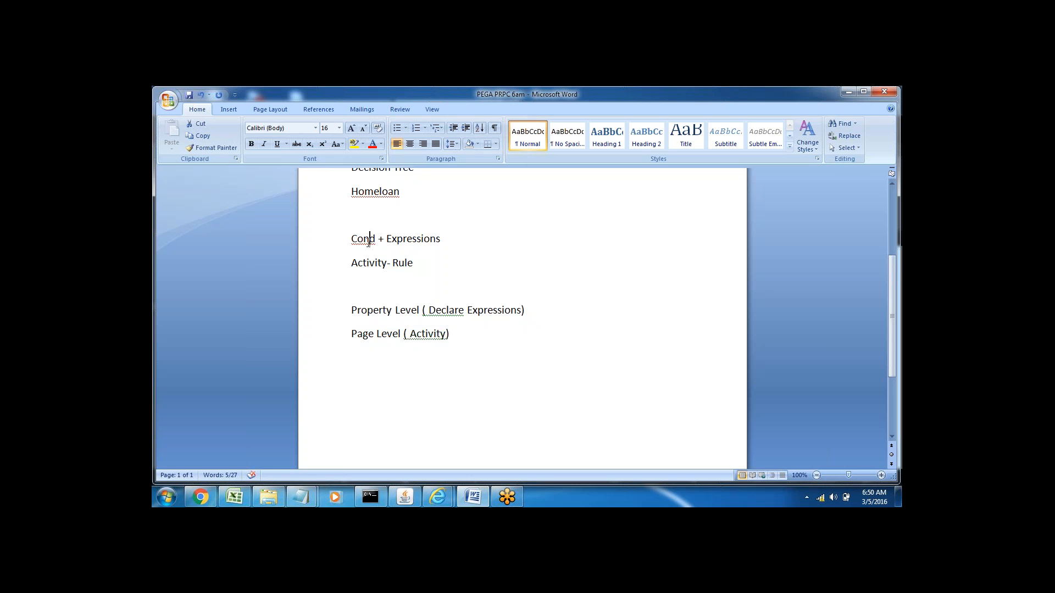
pyautogui.doubleClick(414, 238)
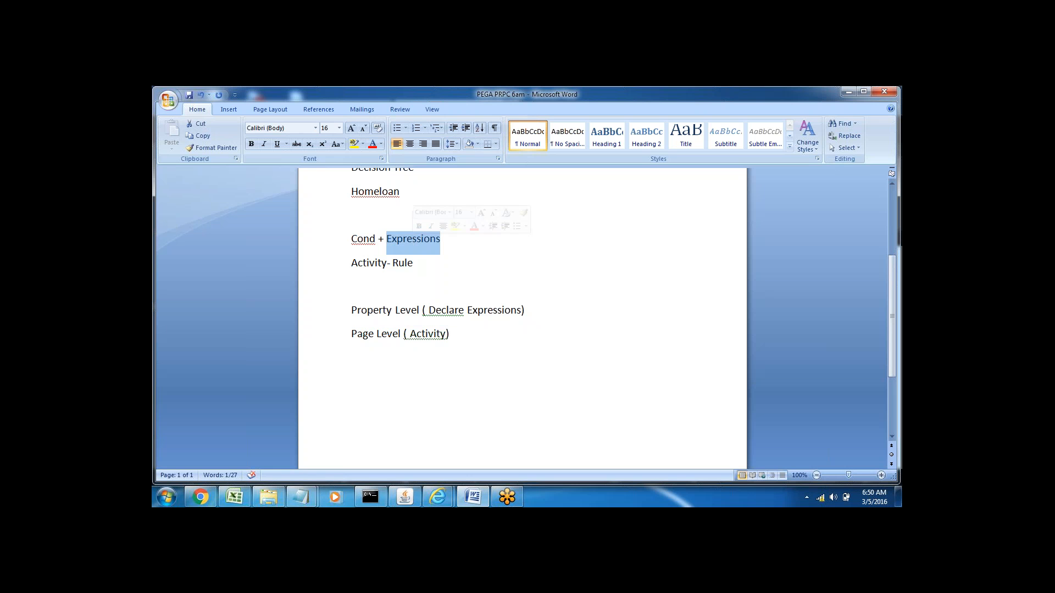
pyautogui.press('Right')
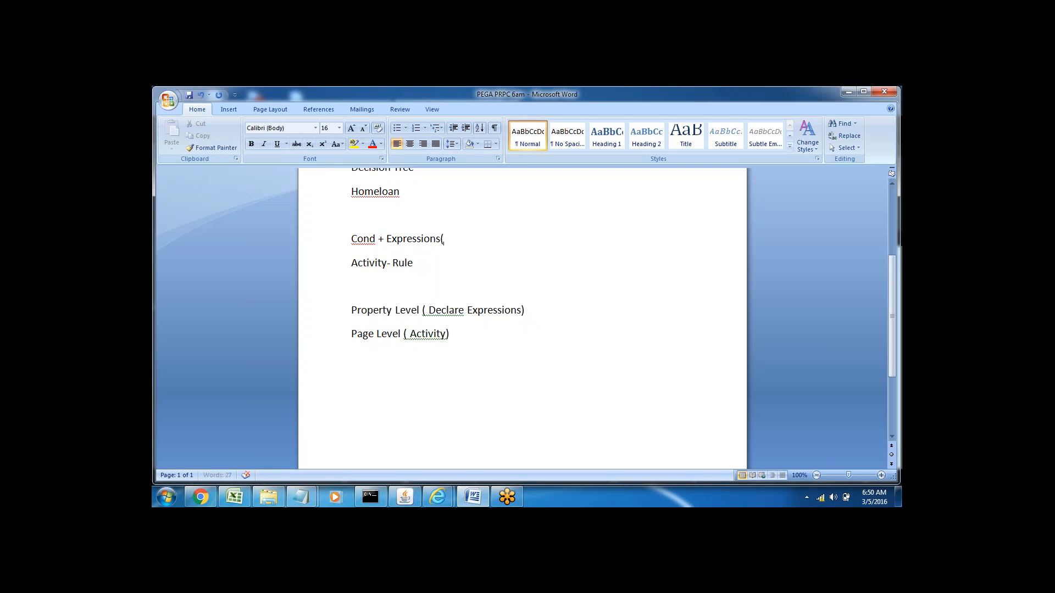
pyautogui.write('(Page  )')
# Step: Duplicate the "Cond + Expressions(Page )" line directly below itself and replace "Page" with "Property" in the copy
pyautogui.press('Return')
pyautogui.click(324, 245)
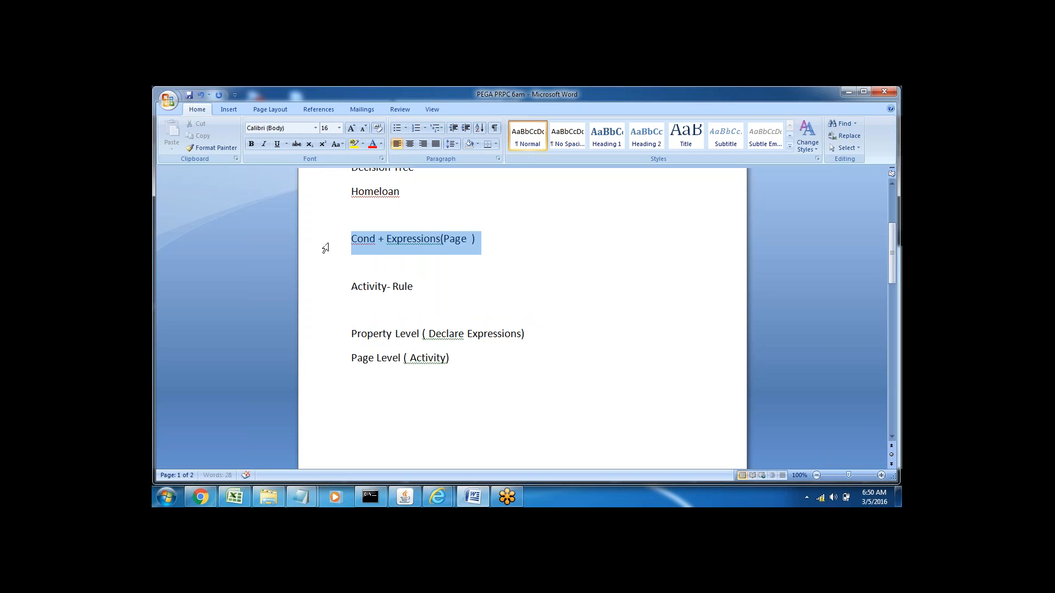
pyautogui.hotkey('ctrl', 'c')
pyautogui.click(356, 260)
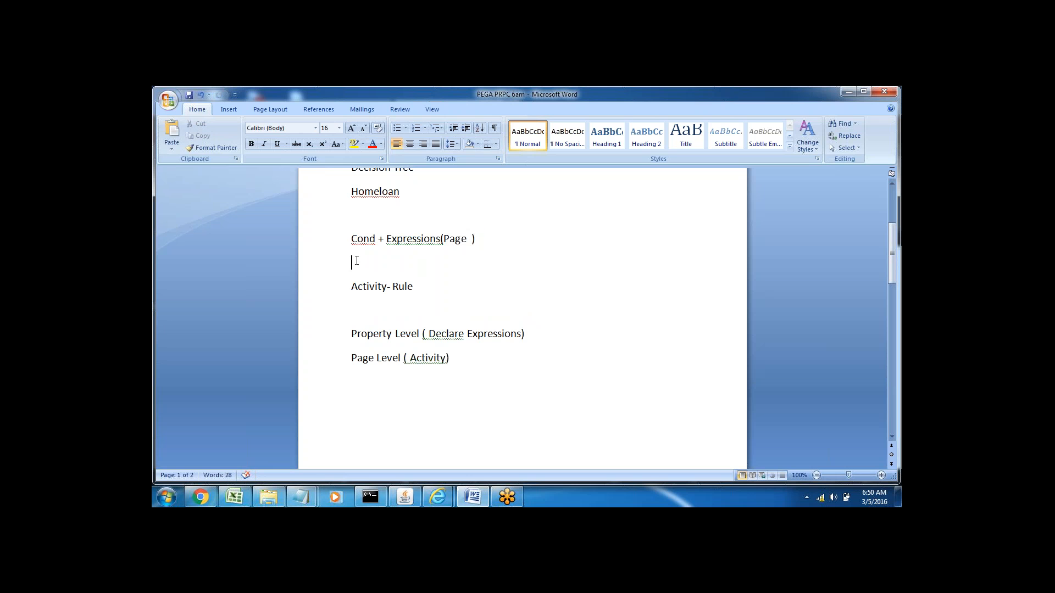
pyautogui.hotkey('ctrl', 'v')
pyautogui.doubleClick(456, 263)
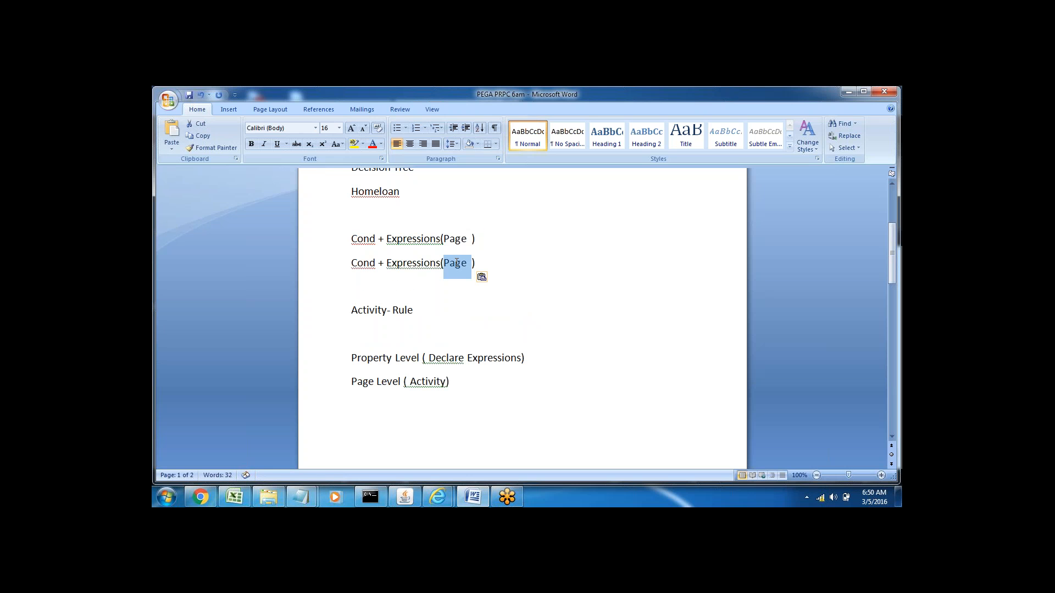
pyautogui.write('Property')
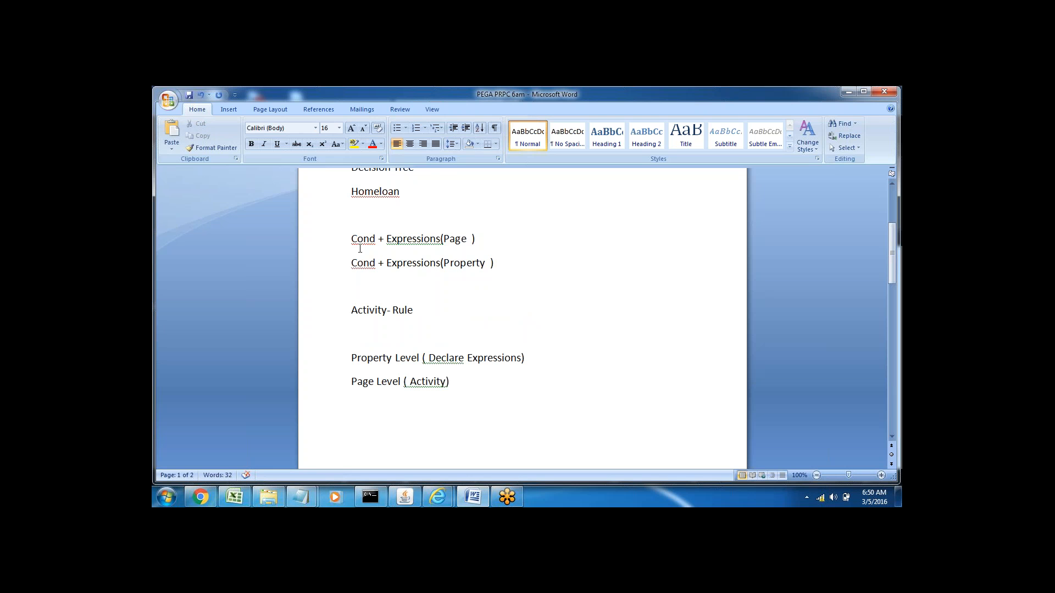
# Step: Append "--- Activity" to the "Cond + Expressions(Page )" line
pyautogui.click(319, 241)
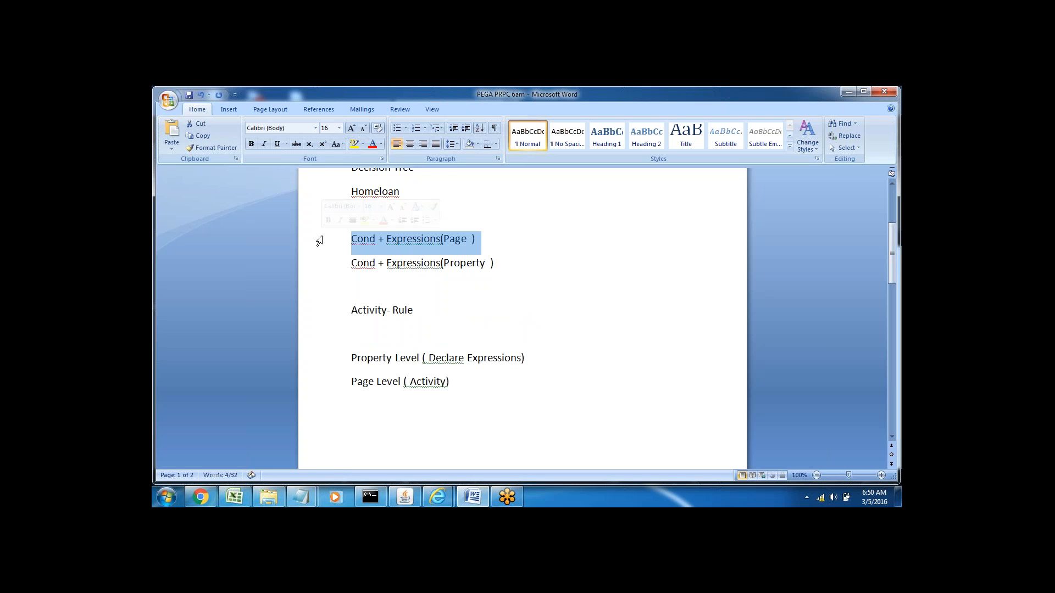
pyautogui.click(490, 242)
pyautogui.write('---')
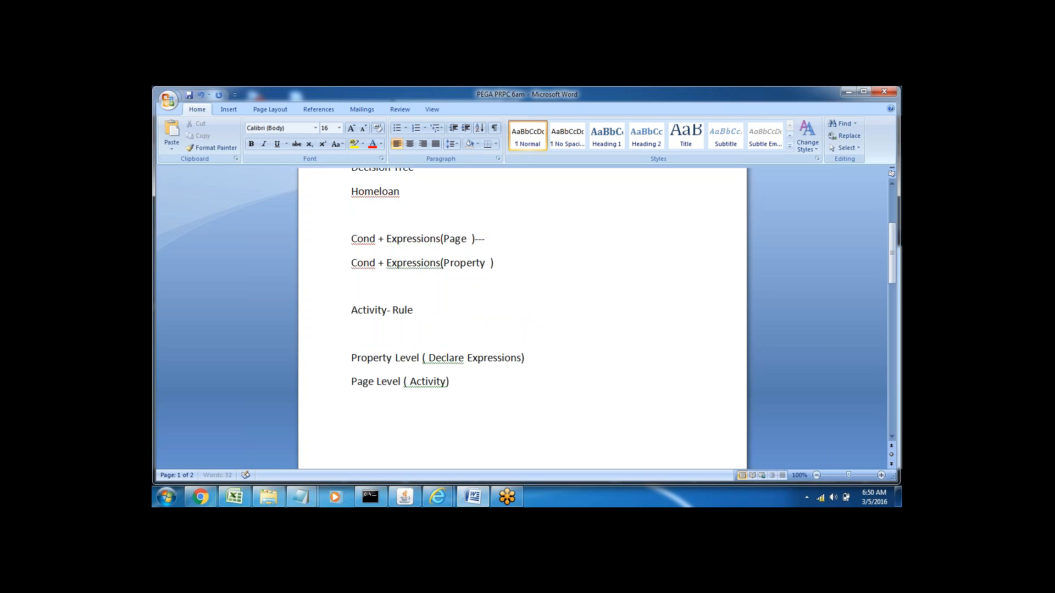
pyautogui.write(' Activity')
# Step: Append "--- Declare Expressions" to the "Cond + Expressions(Property )" line
pyautogui.moveTo(347, 264); pyautogui.dragTo(377, 264)
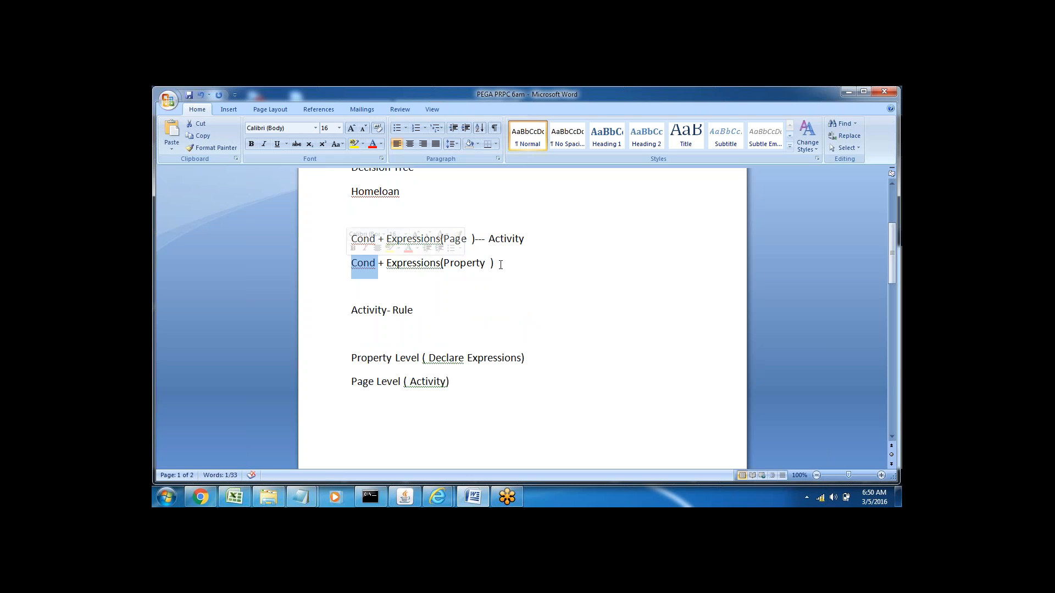
pyautogui.click(501, 264)
pyautogui.write('--- ')
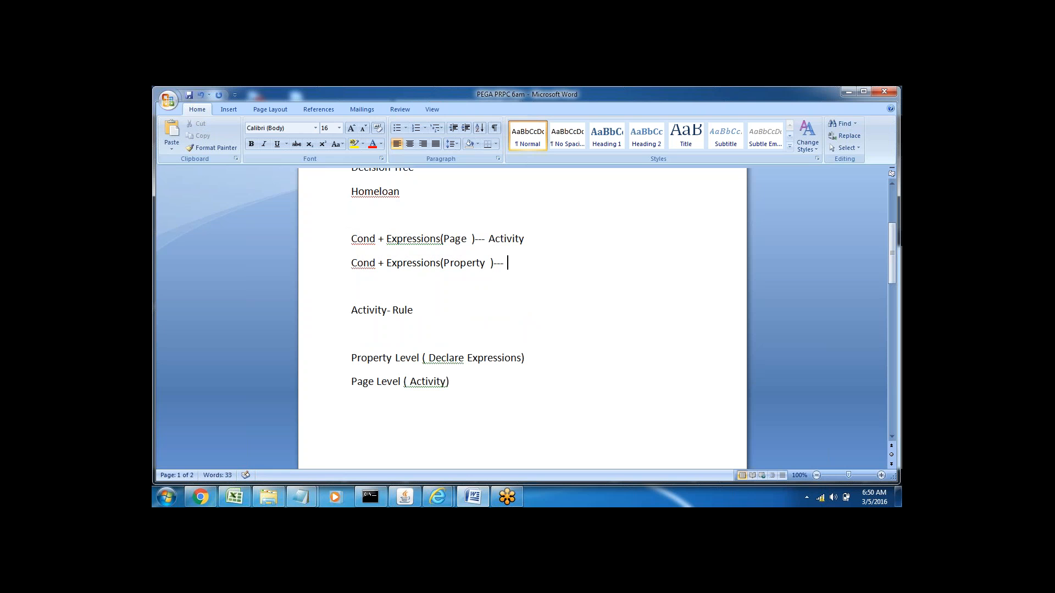
pyautogui.write('Declare Expressions')
pyautogui.doubleClick(505, 238)
pyautogui.tripleClick(543, 263)
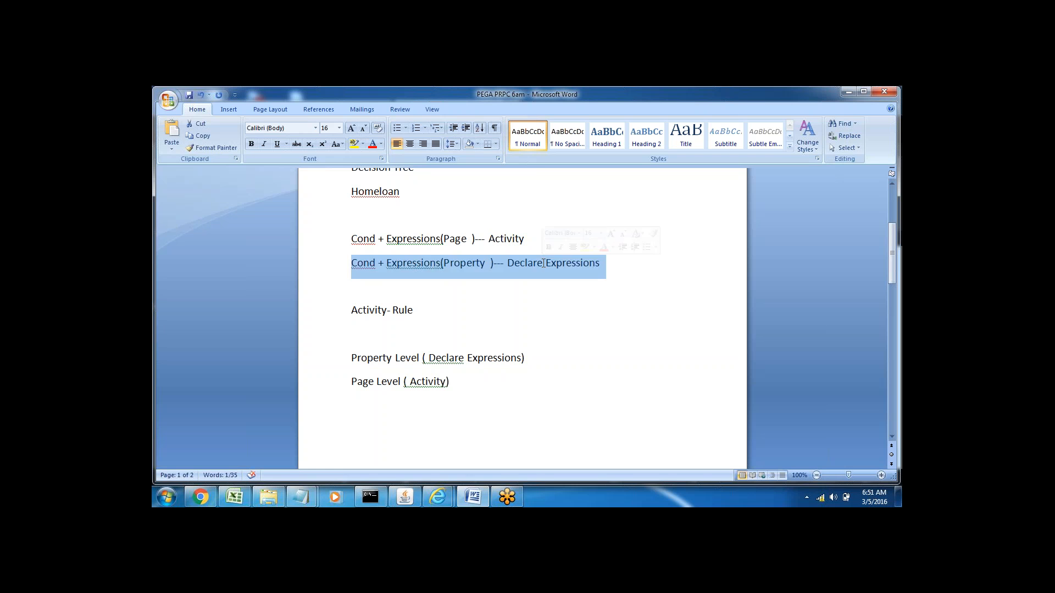
pyautogui.click(563, 295)
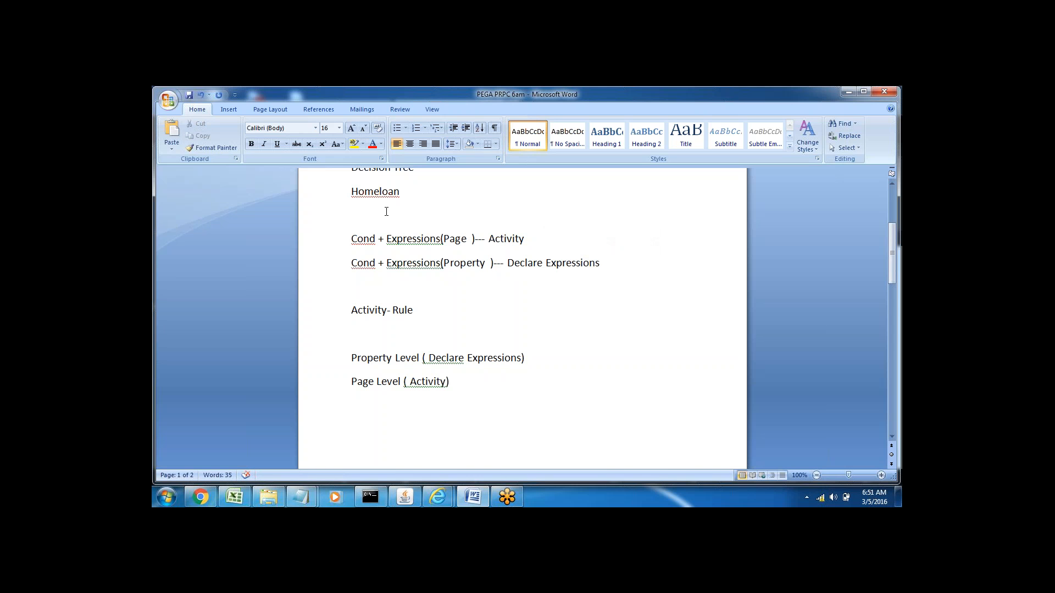
# Step: Add "Cond-- Flow" on the blank line between Homeloan and the first "Cond + Expressions" line
pyautogui.write('Cond-- Flow')
pyautogui.click(330, 242)
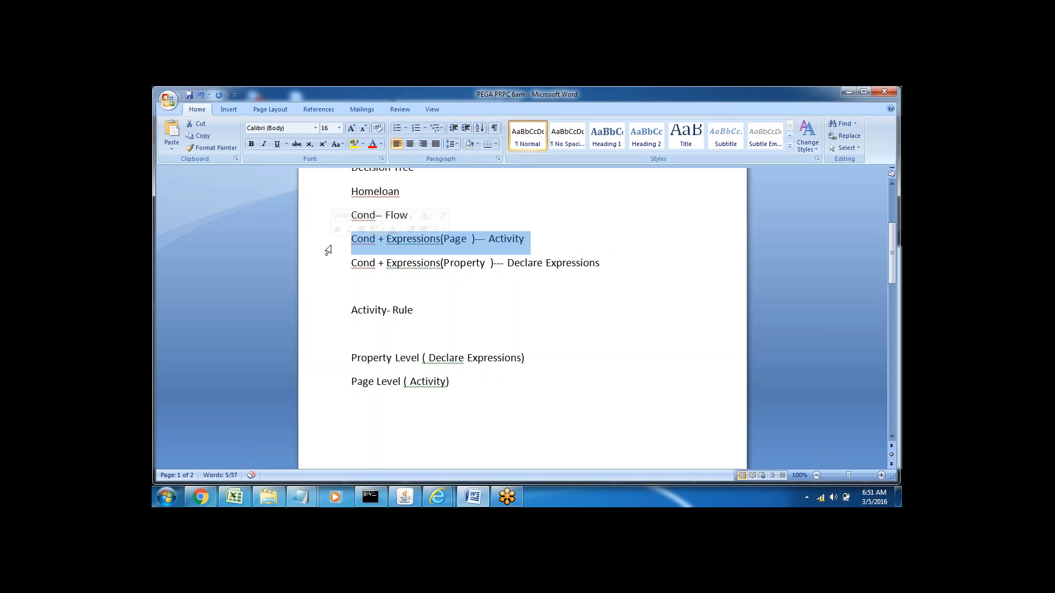
# Step: Add the line "Cond + Page Level" in the empty space near the end of the first page
pyautogui.press('Down')
pyautogui.press('Down')
pyautogui.press('Down')
pyautogui.press('Down')
pyautogui.press('Down')
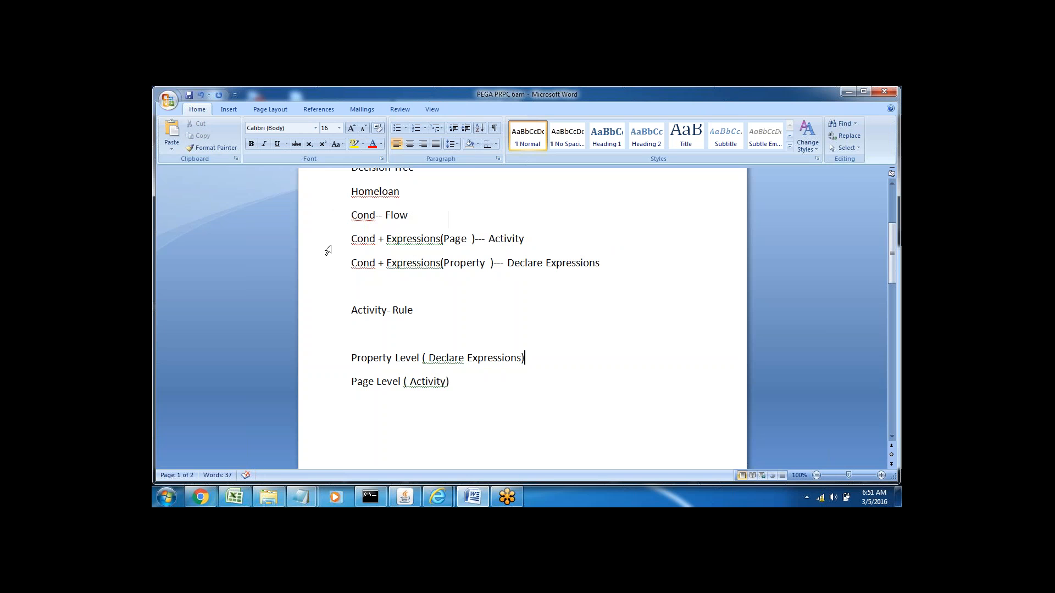
pyautogui.press('Down')
pyautogui.press('Down')
pyautogui.press('Down')
pyautogui.press('Down')
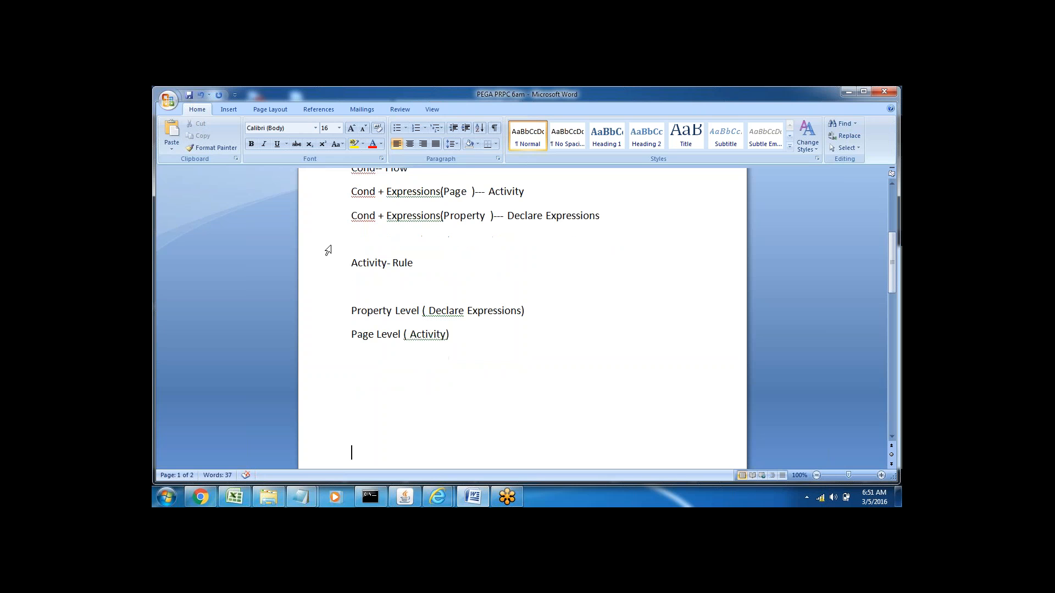
pyautogui.press('Down')
pyautogui.press('Down')
pyautogui.press('Down')
pyautogui.press('Down')
pyautogui.press('Down')
pyautogui.press('Down')
pyautogui.press('Down')
pyautogui.press('Down')
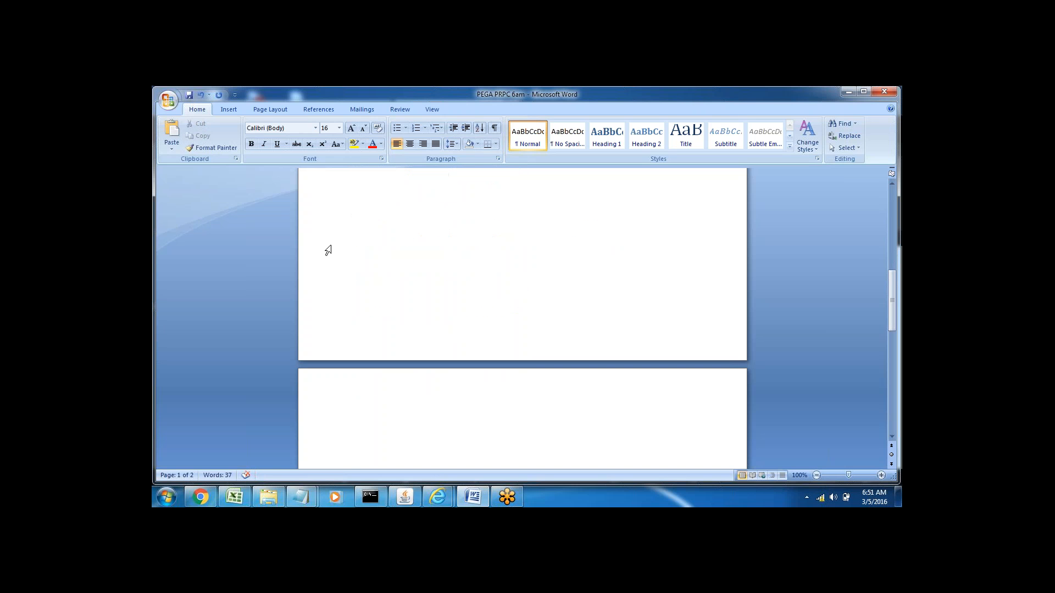
pyautogui.click(354, 204)
pyautogui.write('Cond + Page Level')
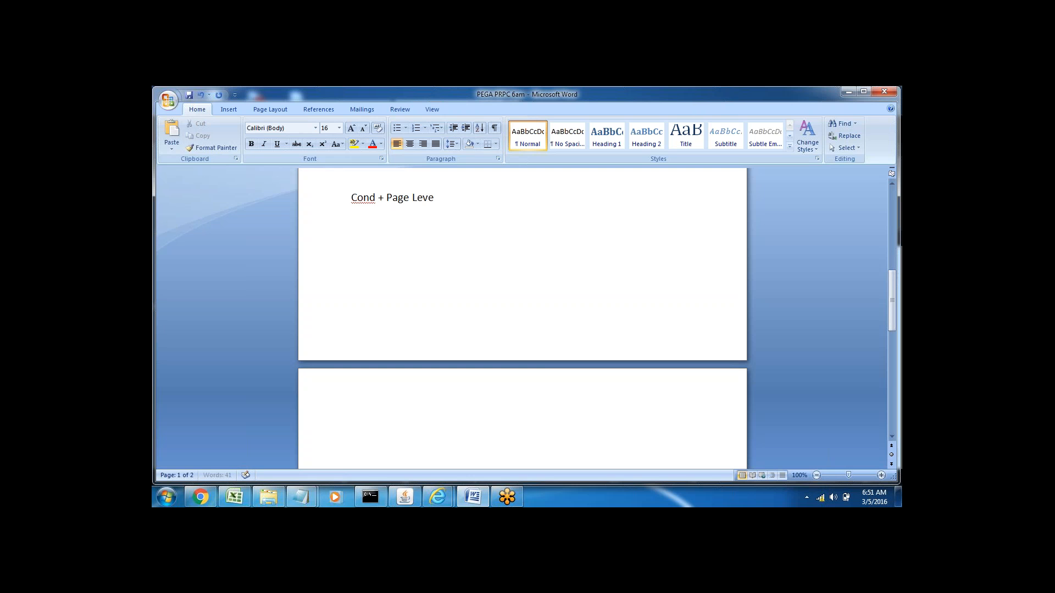
# Step: Add the line "Activity—" directly below "Cond + Page Level"
pyautogui.press('Return')
pyautogui.press('Return')
pyautogui.write('Act')
pyautogui.write('ivity')
pyautogui.write('--')
pyautogui.press('Return')
# Step: Add the line "Property Map Decision Table" directly below "Activity—"
pyautogui.write('Proprty')
pyautogui.press('BackSpace')
pyautogui.press('BackSpace')
pyautogui.press('BackSpace')
pyautogui.write('erty Map De')
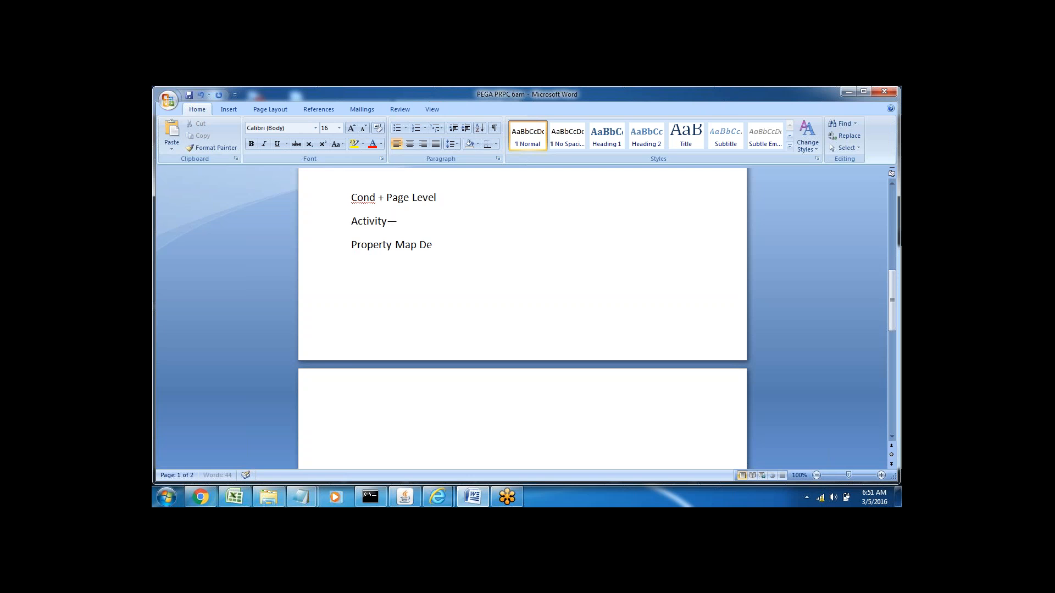
pyautogui.write('cision Table')
pyautogui.click(313, 245)
# Step: Switch to Pega Designer Studio in Internet Explorer and close the separate Loan_tree1 decision tree window
pyautogui.moveTo(438, 497)
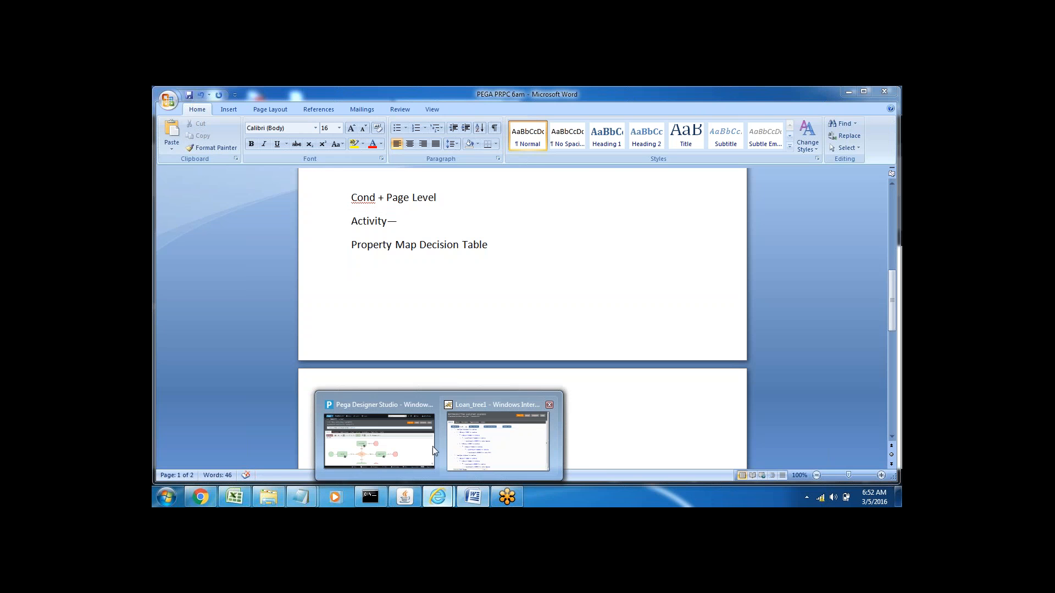
pyautogui.click(378, 441)
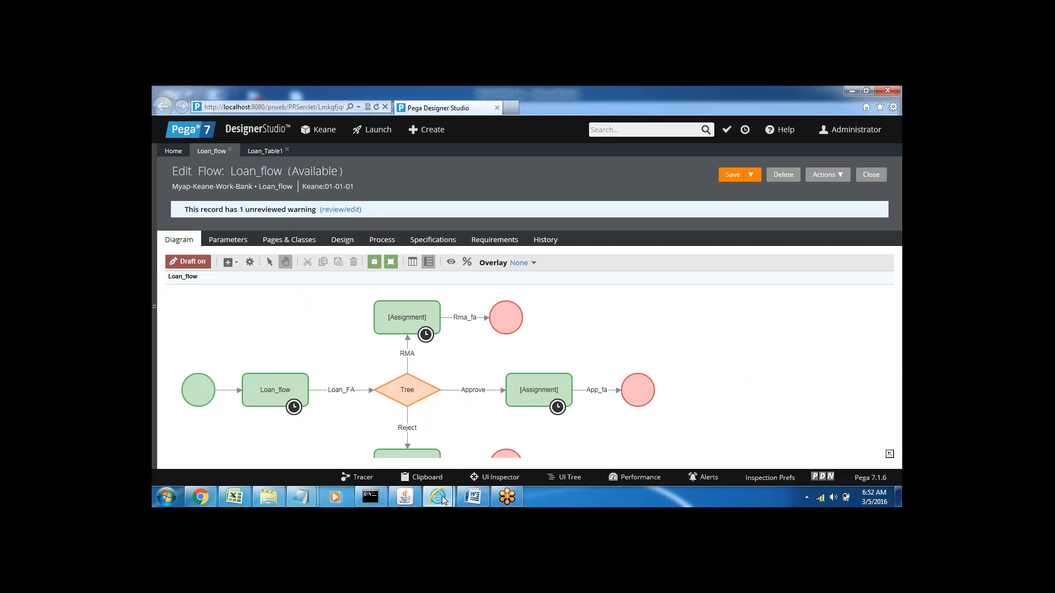
pyautogui.moveTo(441, 496)
pyautogui.moveTo(549, 404)
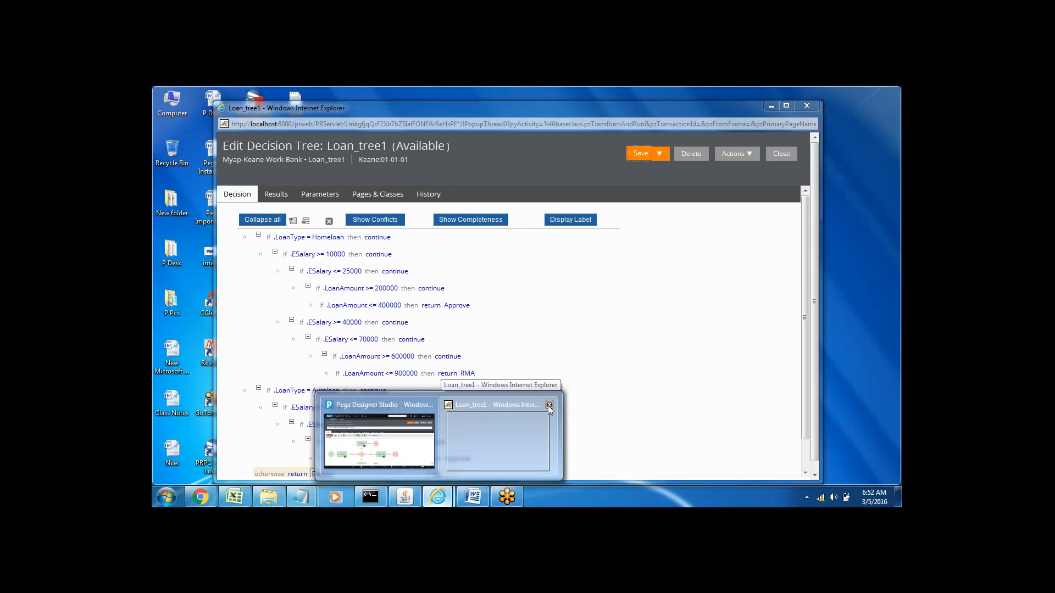
pyautogui.click(549, 405)
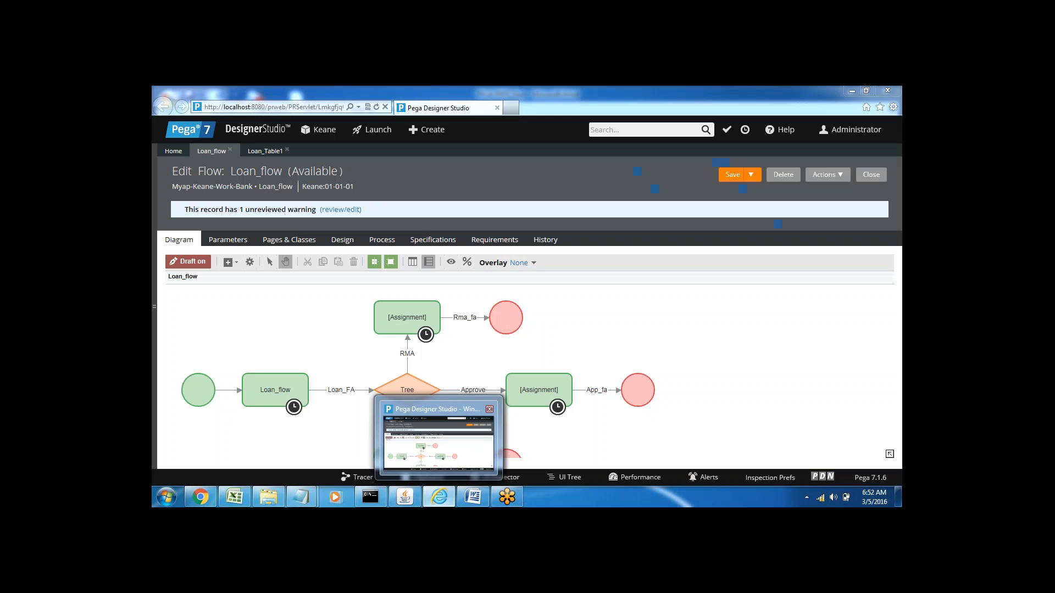
pyautogui.click(441, 445)
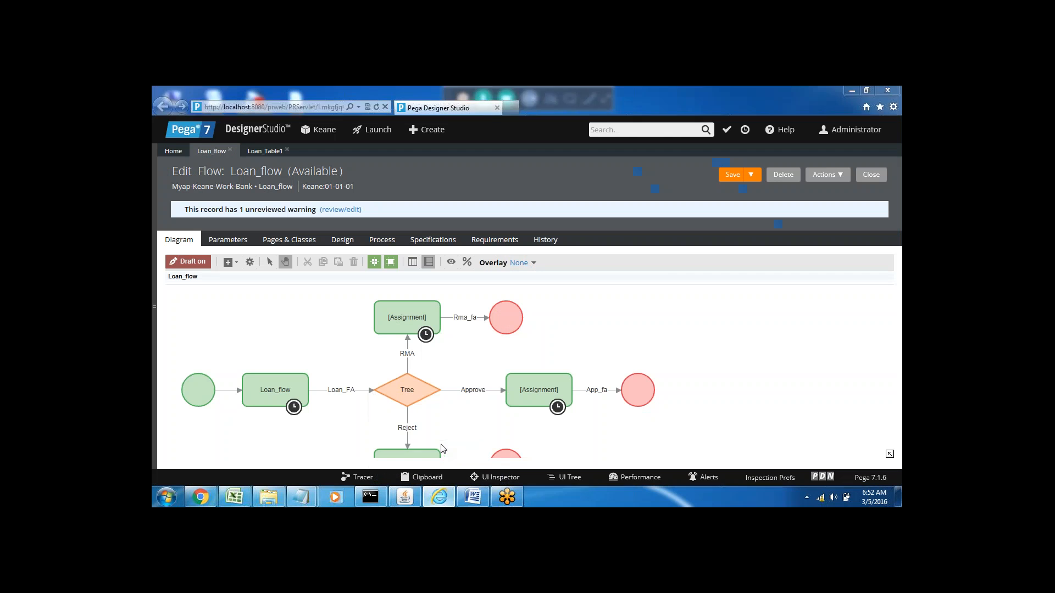
# Step: Show and refresh the App Explorer, and close the open Loan_flow and Loan_Table1 rules
pyautogui.click(154, 306)
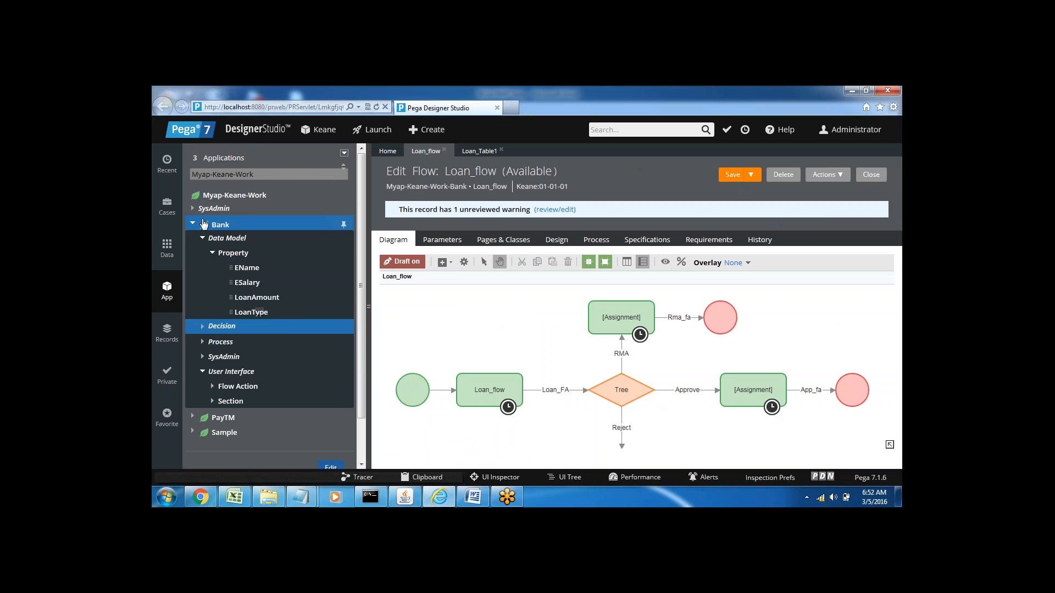
pyautogui.click(344, 154)
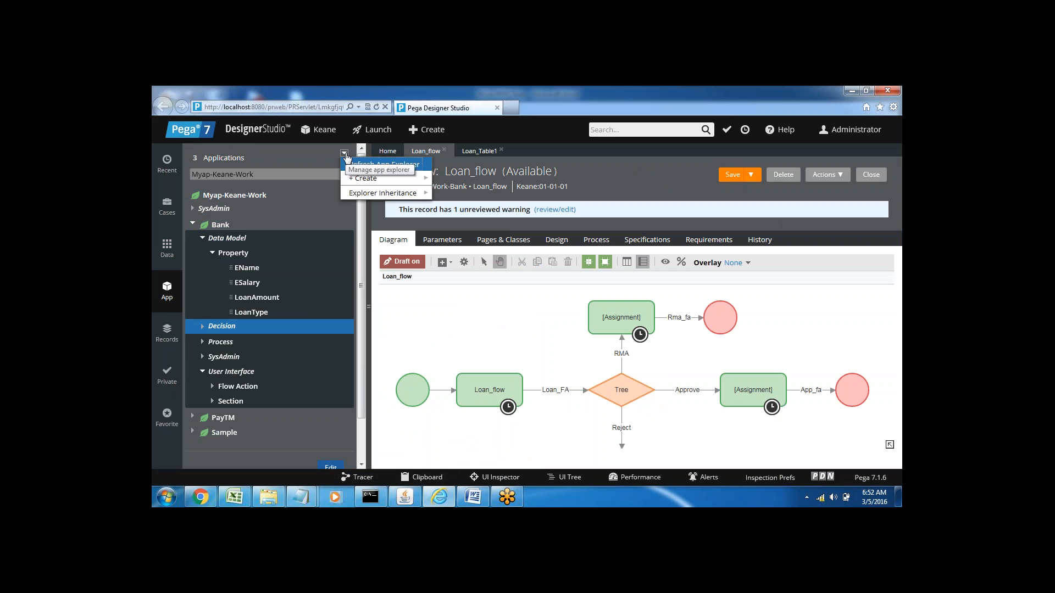
pyautogui.click(368, 166)
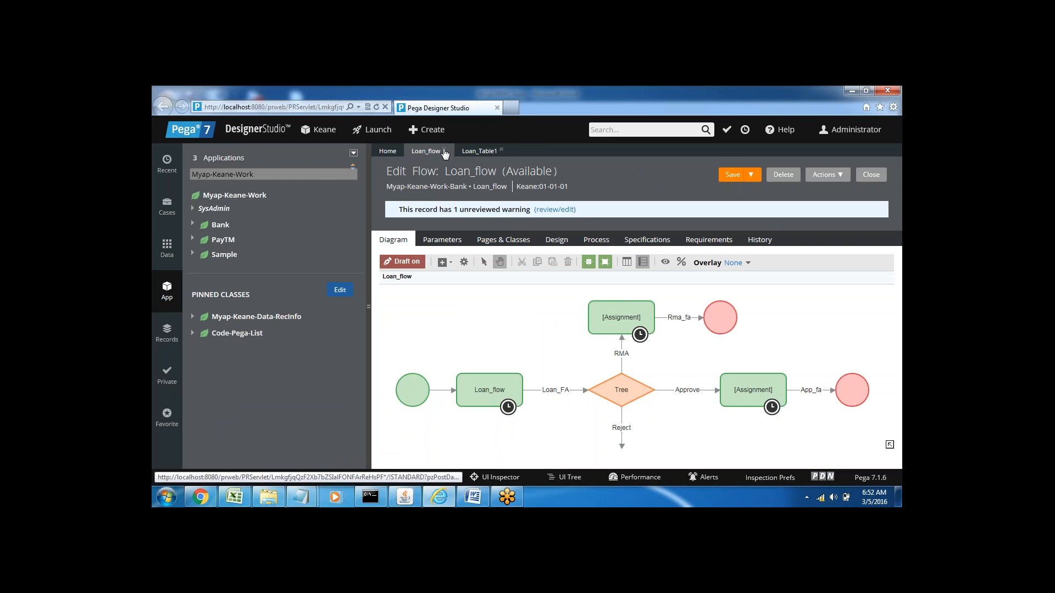
pyautogui.click(445, 152)
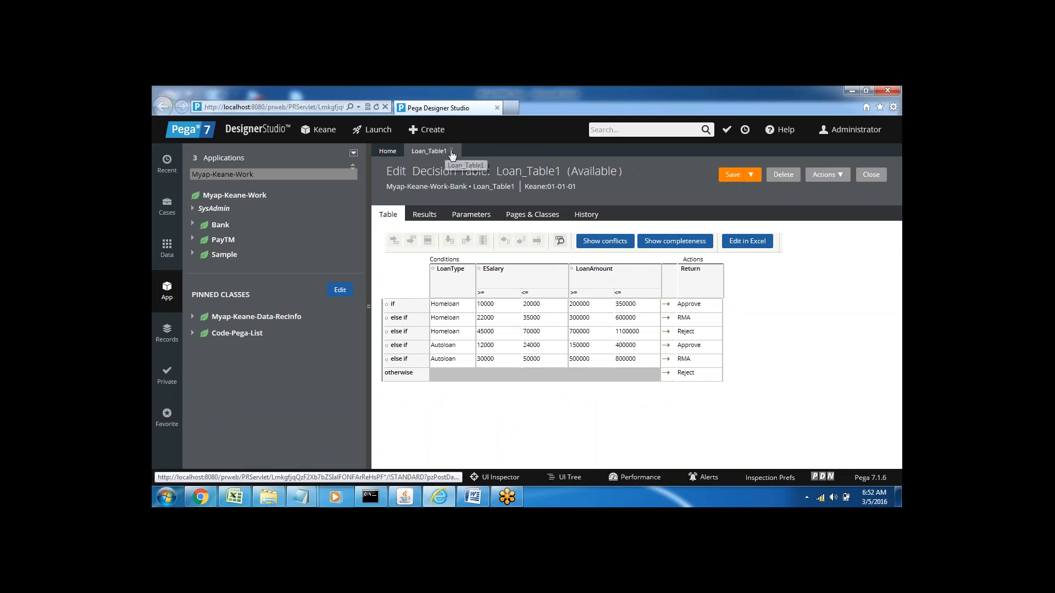
pyautogui.click(451, 153)
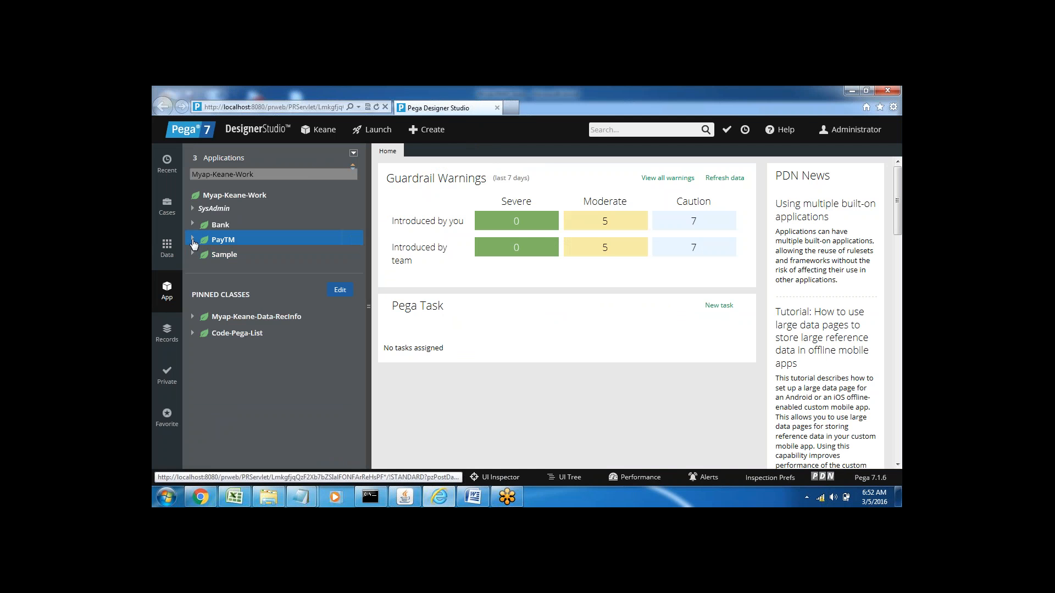
# Step: Expand the PayTM class's data model properties, and view the CouponCode property rule before closing it
pyautogui.click(192, 240)
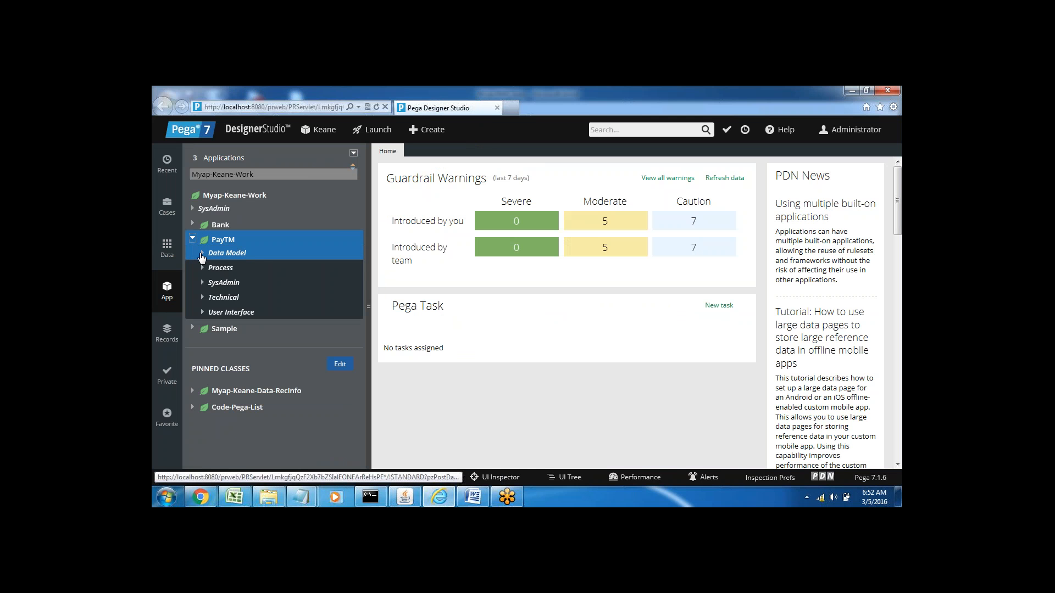
pyautogui.click(201, 254)
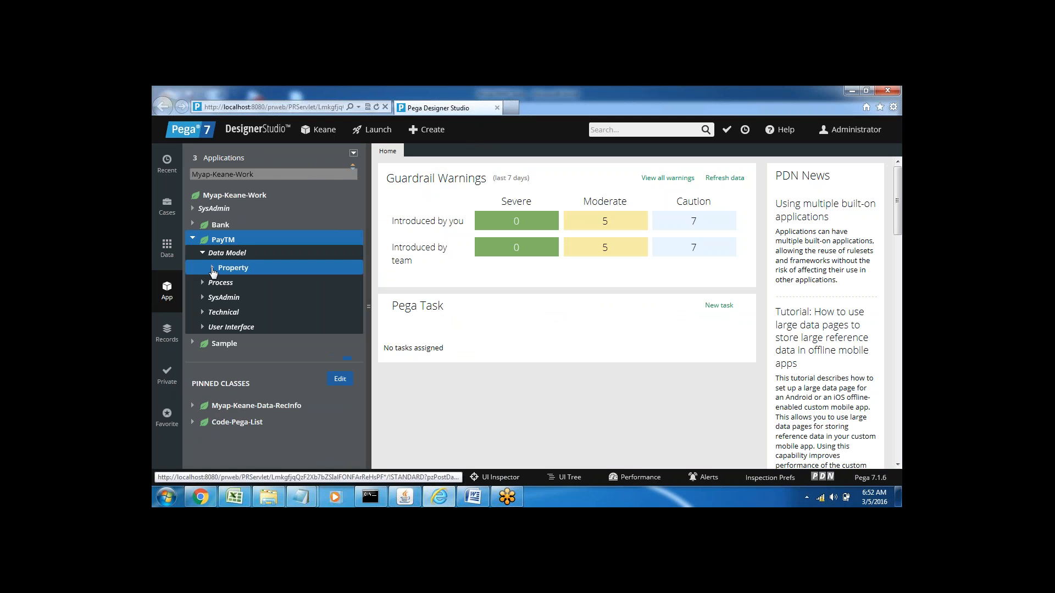
pyautogui.click(213, 269)
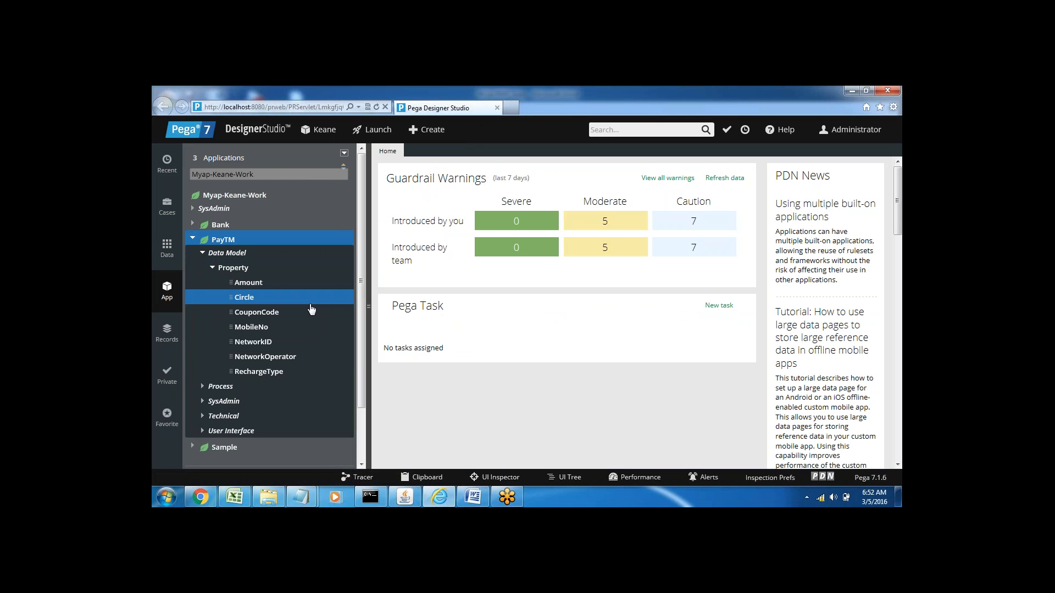
pyautogui.click(287, 313)
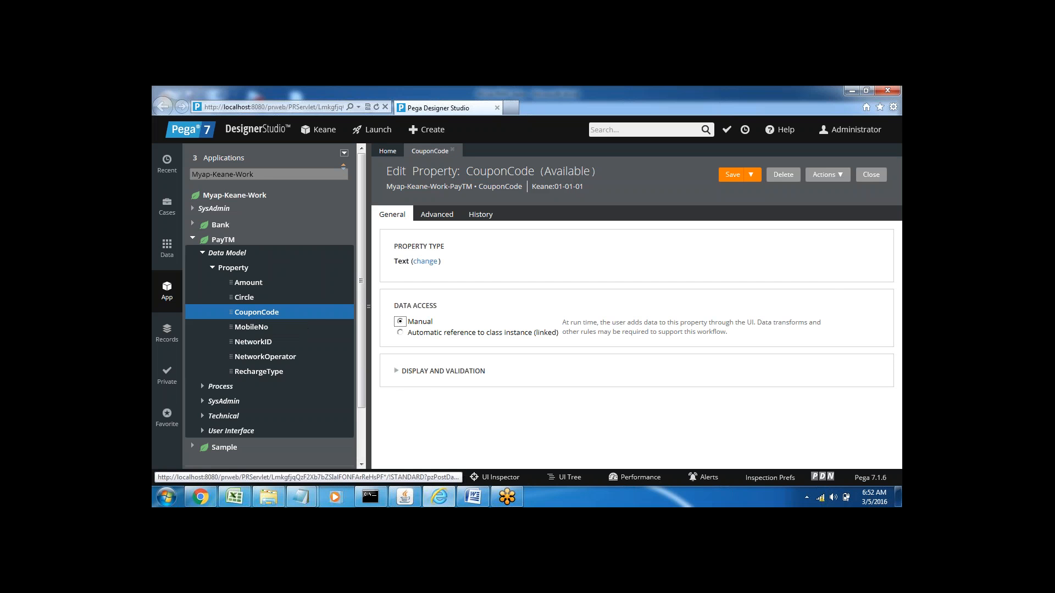
pyautogui.click(452, 153)
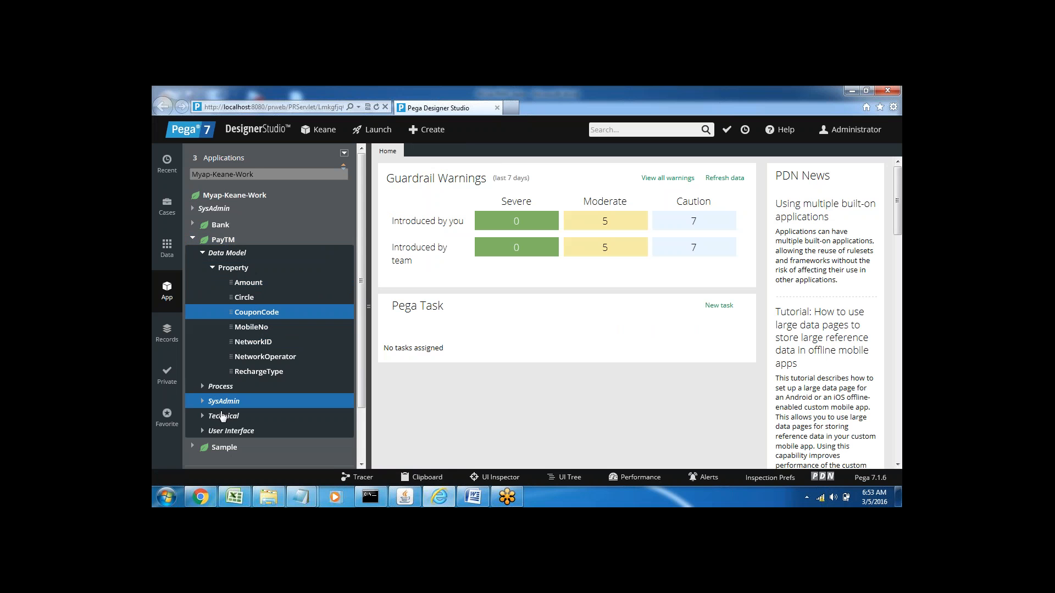
# Step: Open HomeScreen_Section from the PayTM class's user interface sections and examine its layout down to the CouponCode field
pyautogui.click(203, 431)
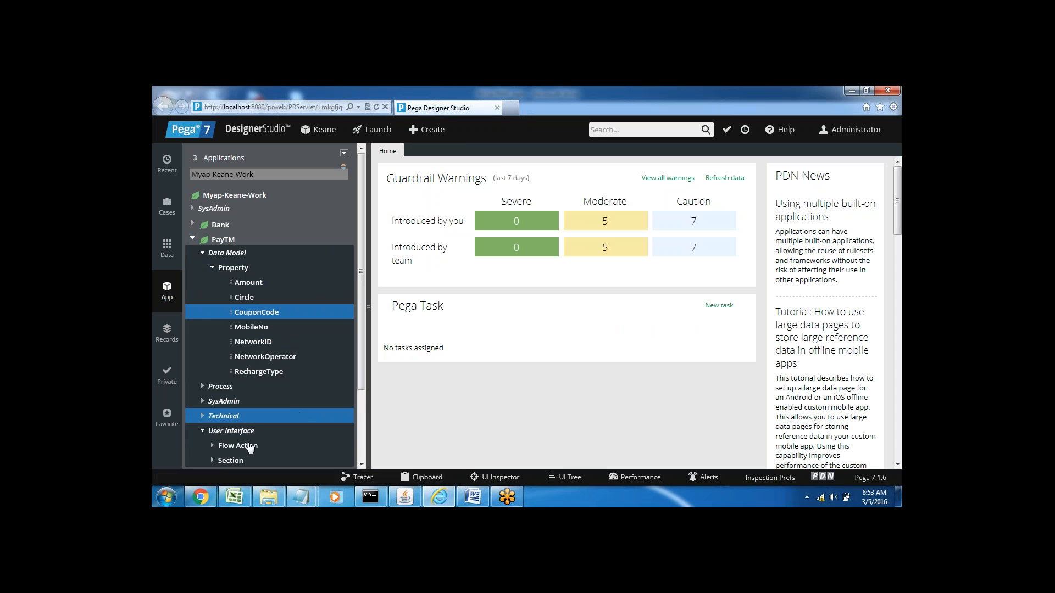
pyautogui.click(212, 461)
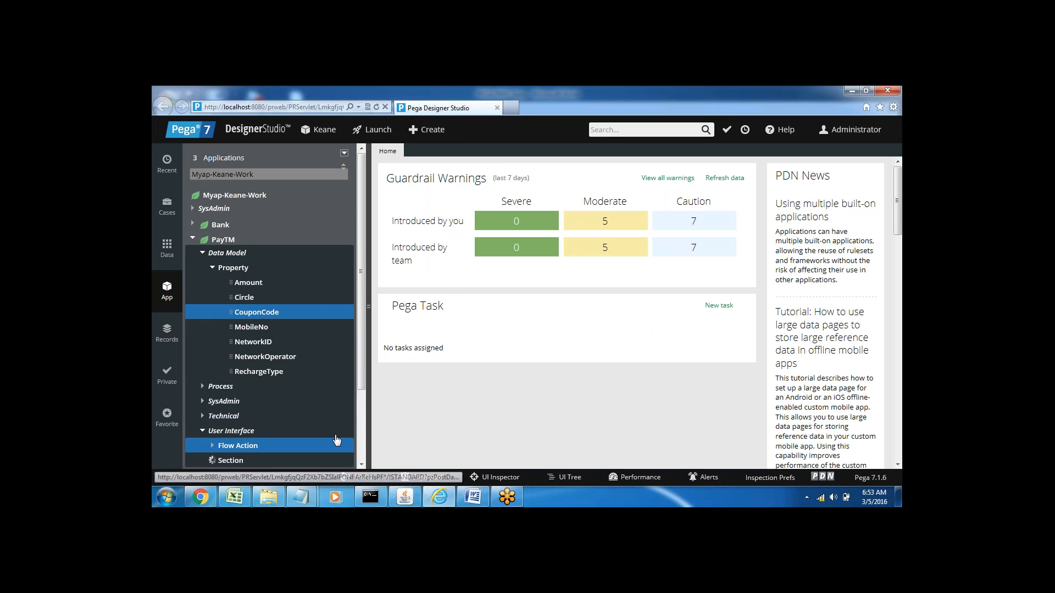
pyautogui.click(361, 465)
pyautogui.scroll(-1, 361, 464)
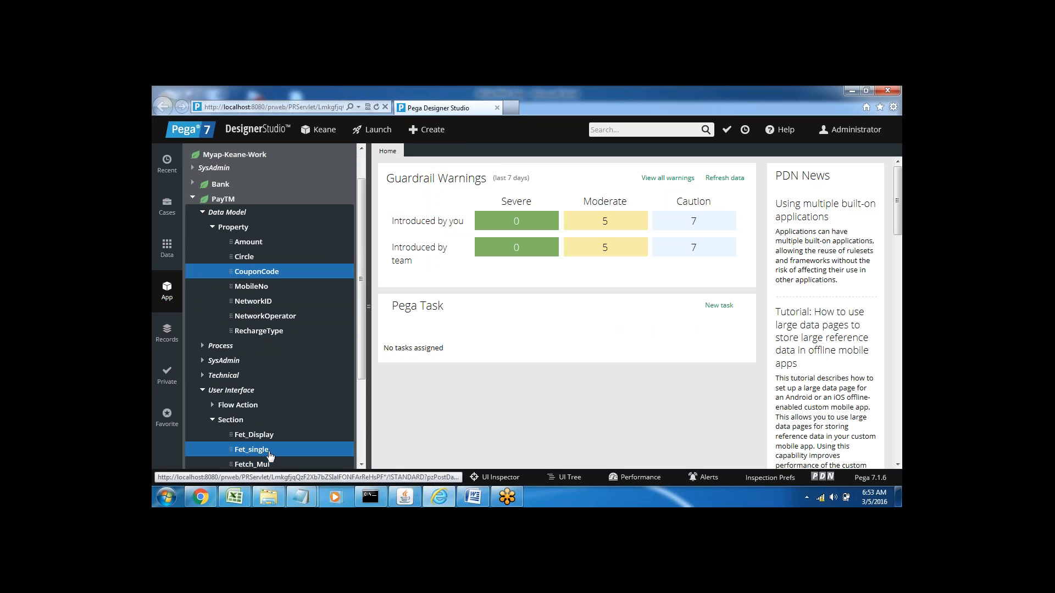
pyautogui.scroll(-2, 363, 467)
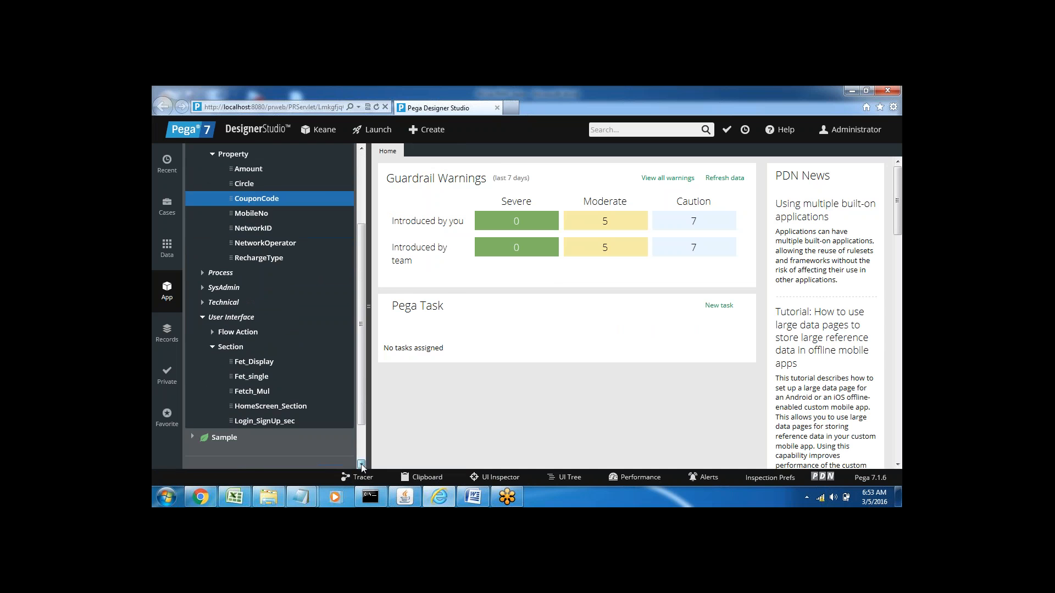
pyautogui.click(275, 401)
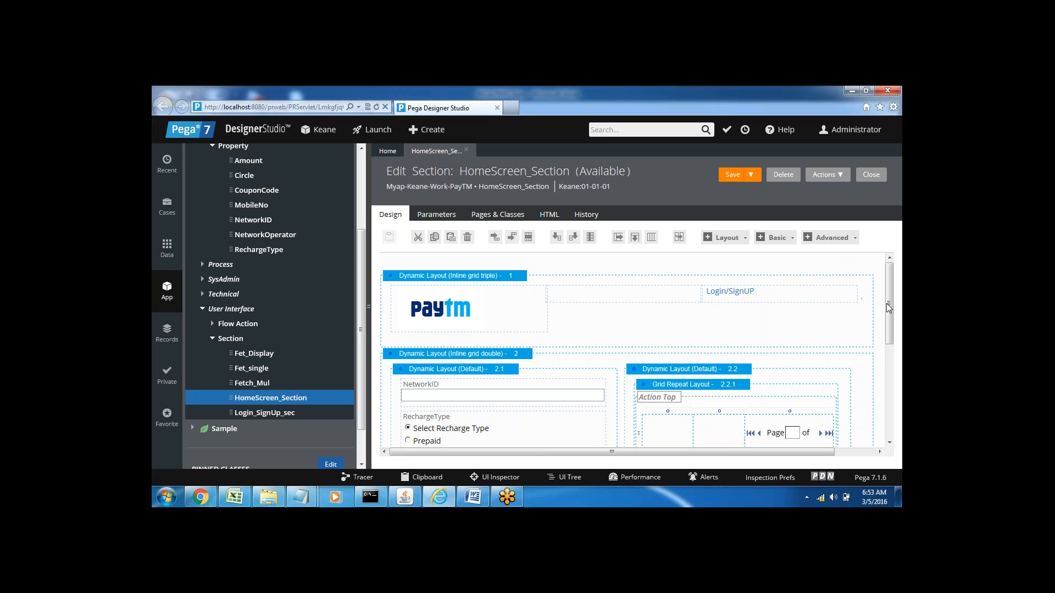
pyautogui.moveTo(890, 317); pyautogui.dragTo(897, 430)
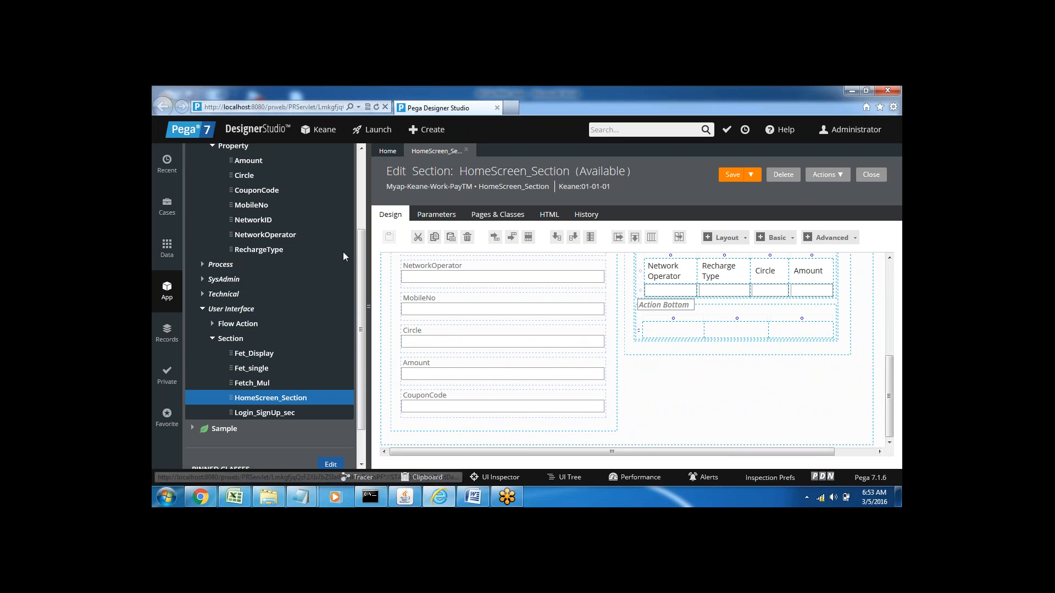
# Step: Create and open a decision table labelled Coupon_code in the PayTM class
pyautogui.click(360, 201)
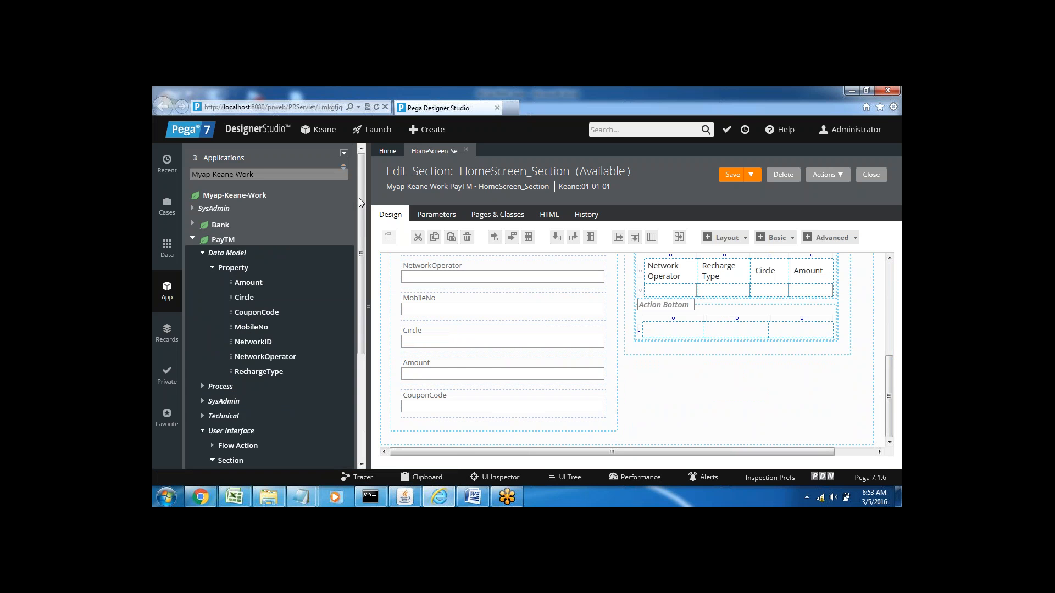
pyautogui.rightClick(217, 242)
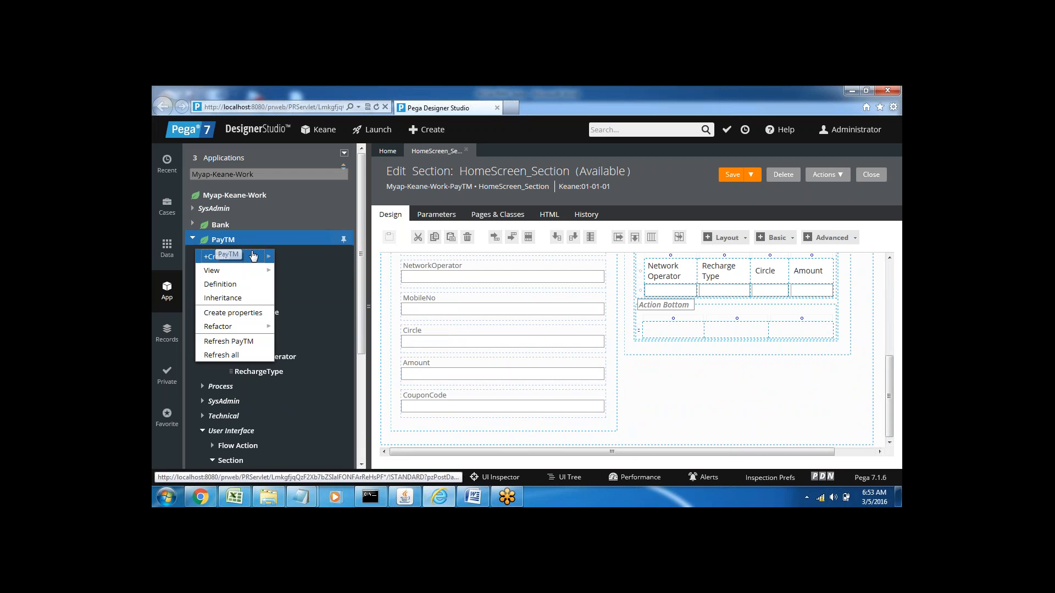
pyautogui.moveTo(254, 257)
pyautogui.moveTo(316, 286)
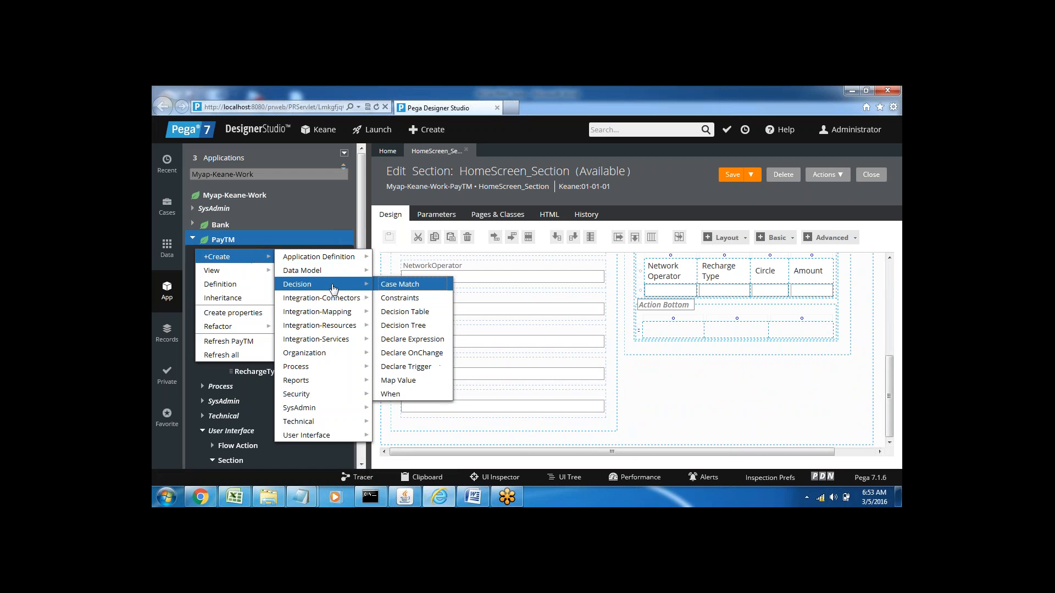
pyautogui.click(405, 312)
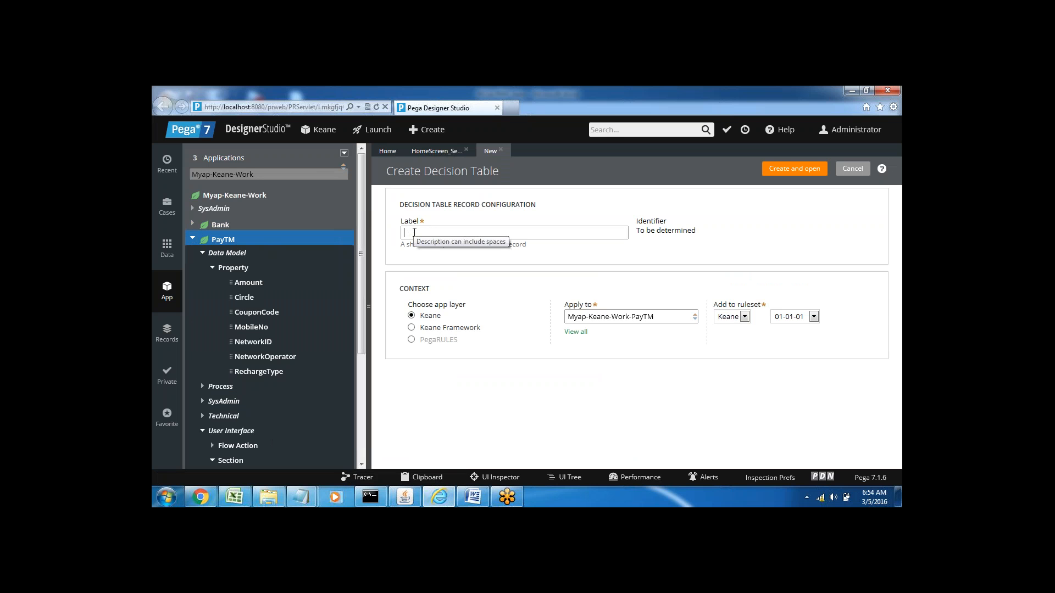
pyautogui.write('De')
pyautogui.write('ci')
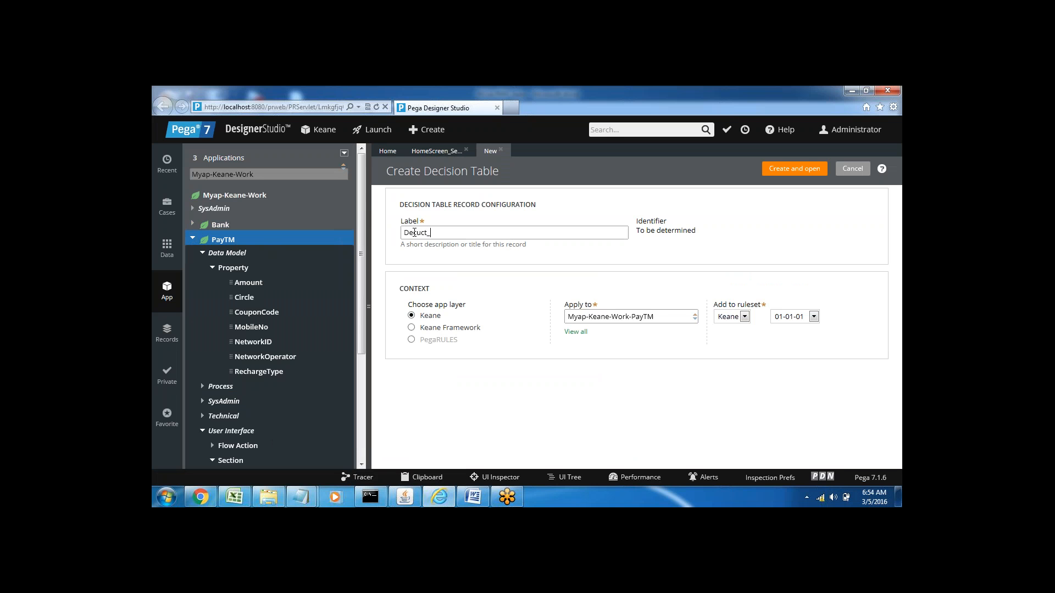
pyautogui.press('BackSpace')
pyautogui.press('BackSpace')
pyautogui.press('BackSpace')
pyautogui.press('BackSpace')
pyautogui.write('Coupon_cod')
pyautogui.click(791, 170)
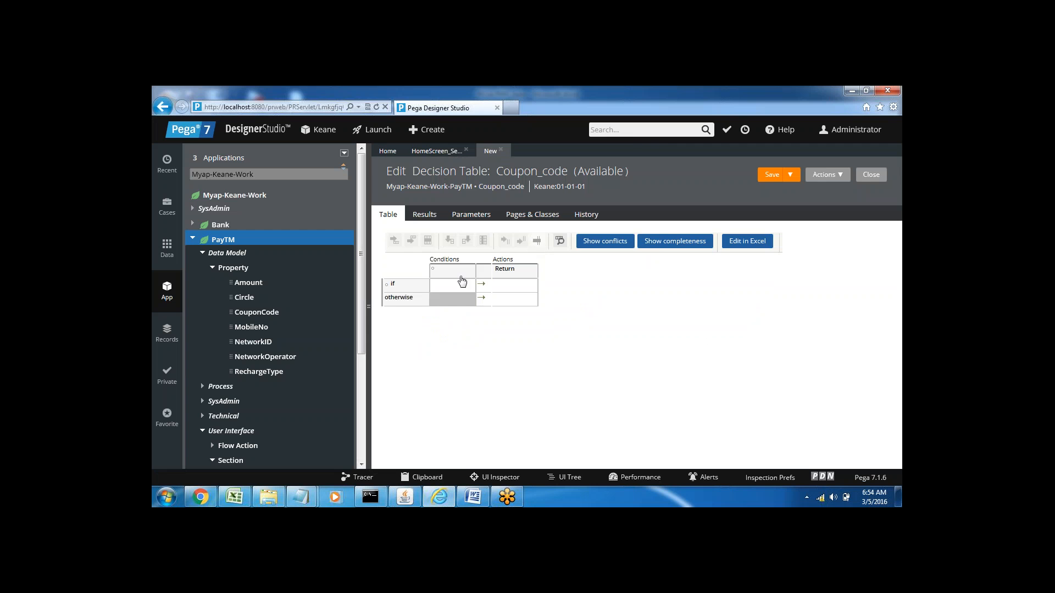
# Step: Set the decision table's condition column to the property .CouponCode with the = operator
pyautogui.click(439, 275)
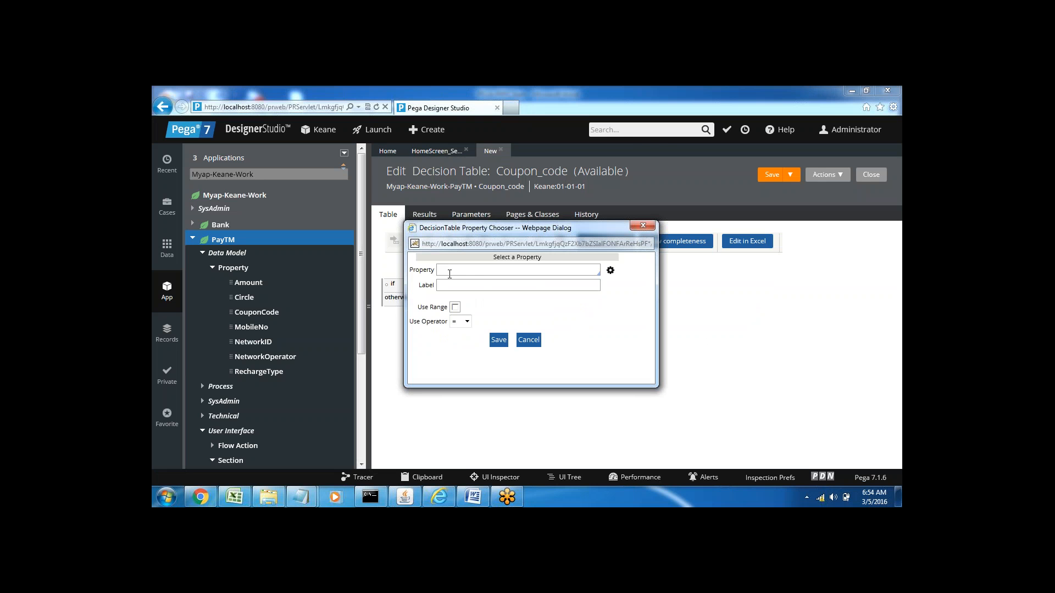
pyautogui.write('.')
pyautogui.press('Down')
pyautogui.press('Down')
pyautogui.press('Down')
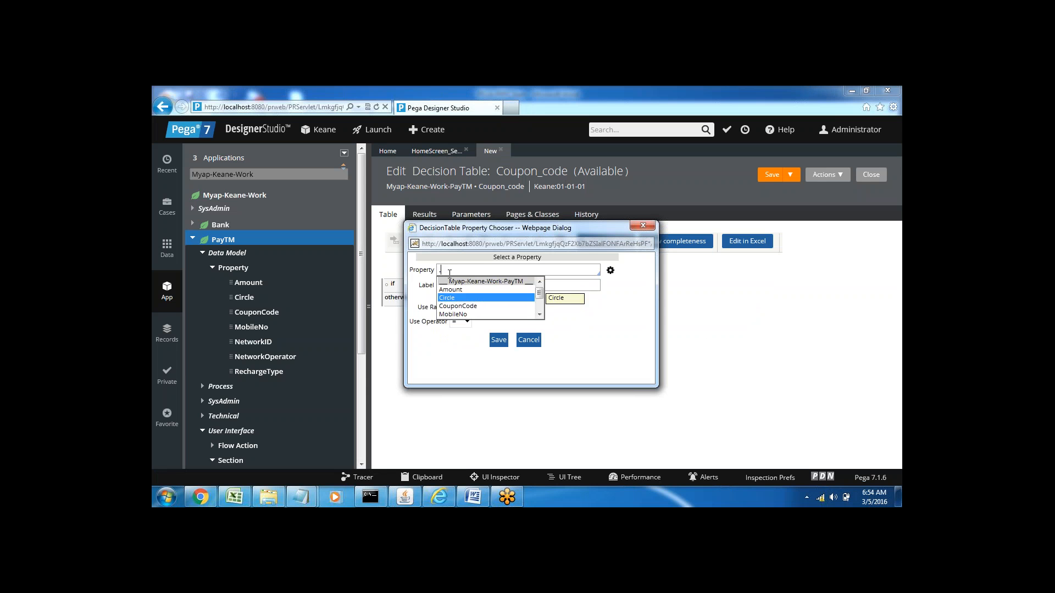
pyautogui.press('Return')
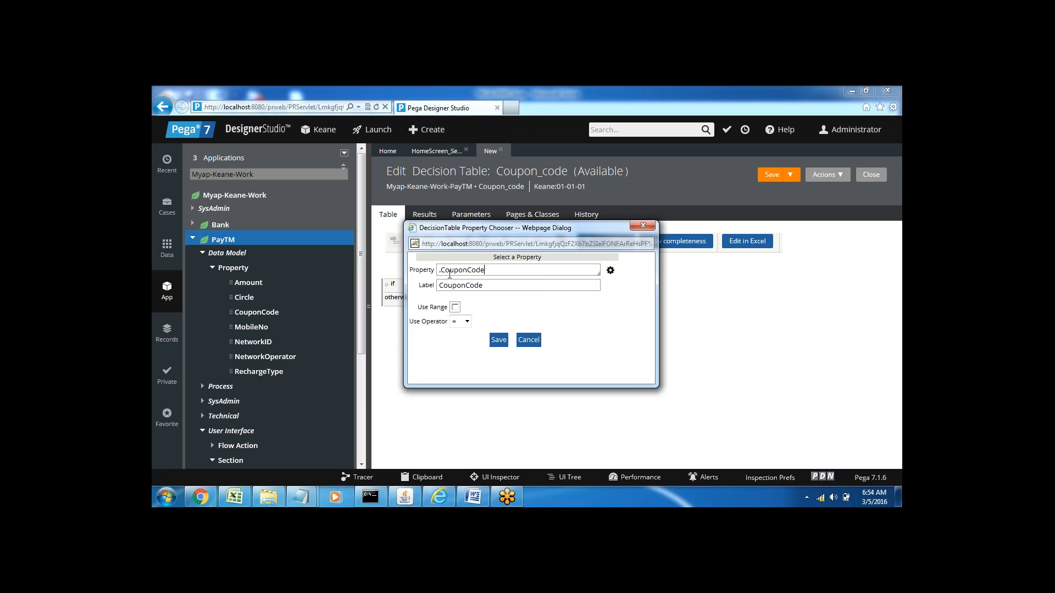
pyautogui.click(499, 341)
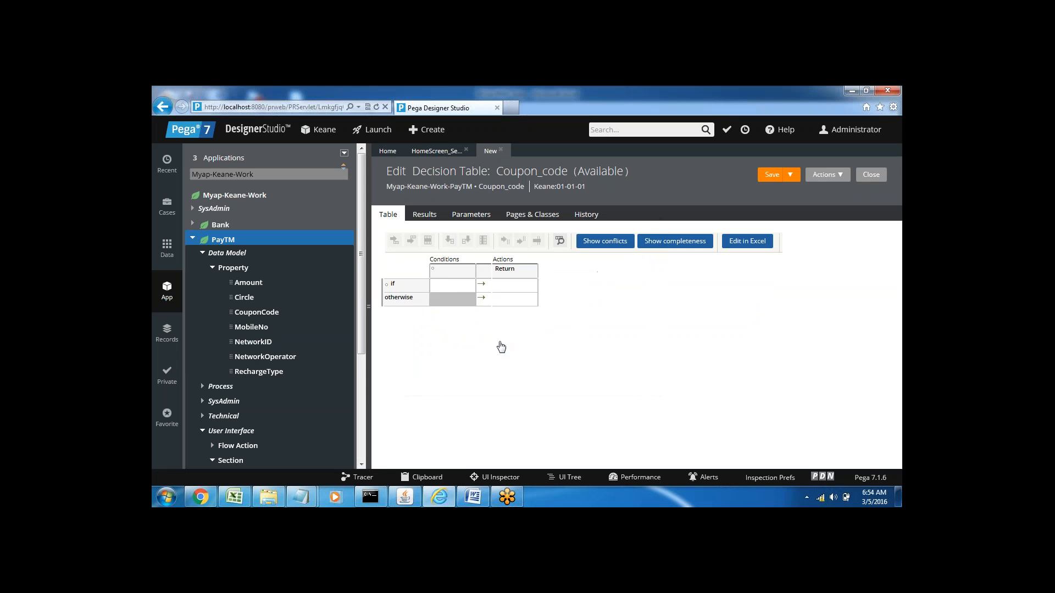
# Step: Enter Code001 as the first CouponCode condition and insert four else-if rows below it
pyautogui.click(448, 289)
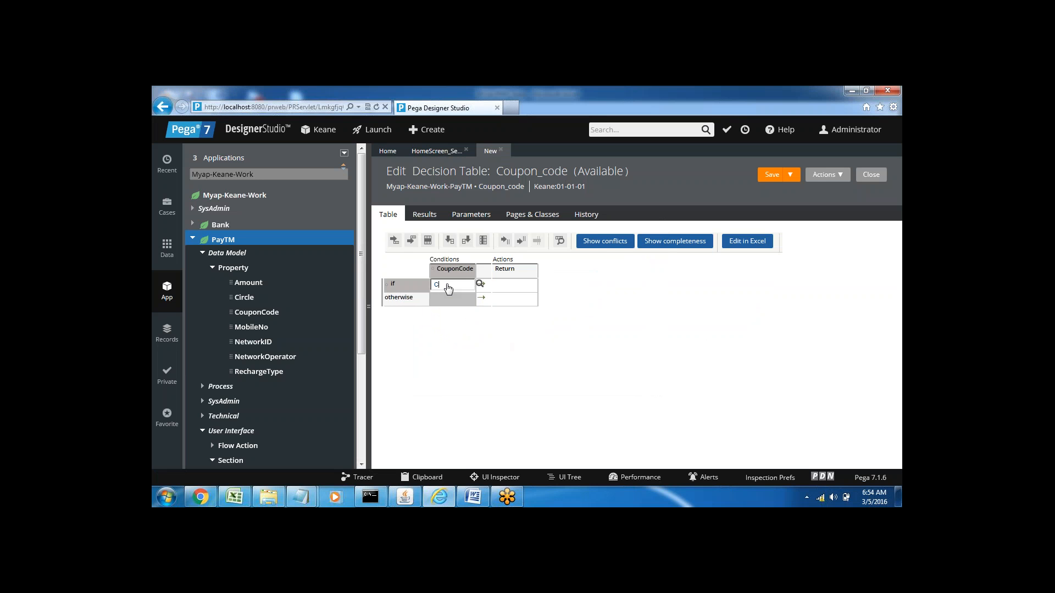
pyautogui.write('Code00')
pyautogui.click(412, 241)
pyautogui.click(412, 241)
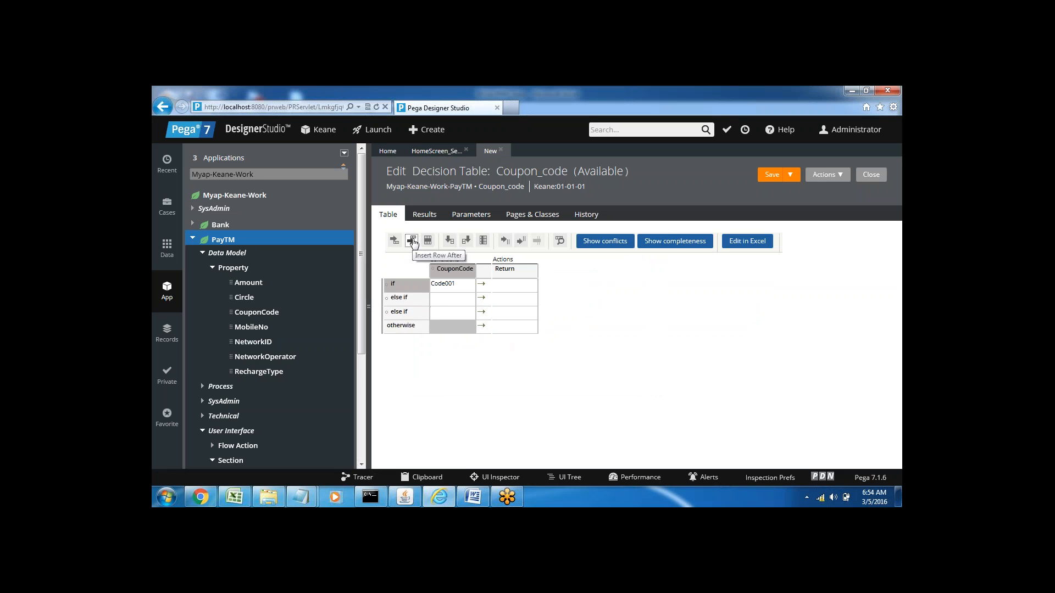
pyautogui.click(412, 241)
pyautogui.click(412, 242)
# Step: Fill the four else-if CouponCode conditions with Code002, Code003, Code004 and Code005
pyautogui.click(444, 300)
pyautogui.write('Code002')
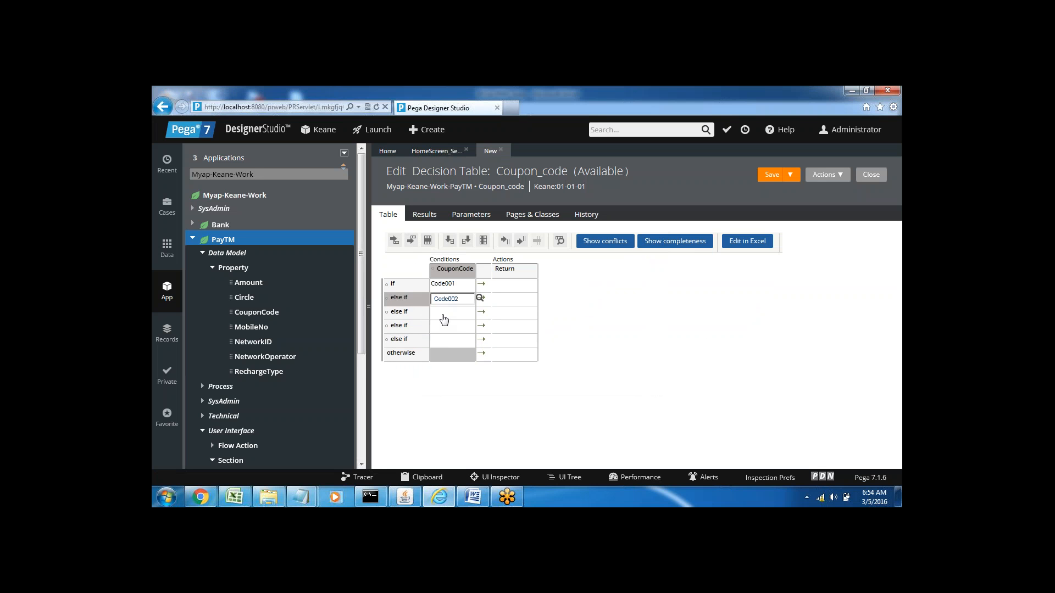
pyautogui.click(445, 317)
pyautogui.write('Code')
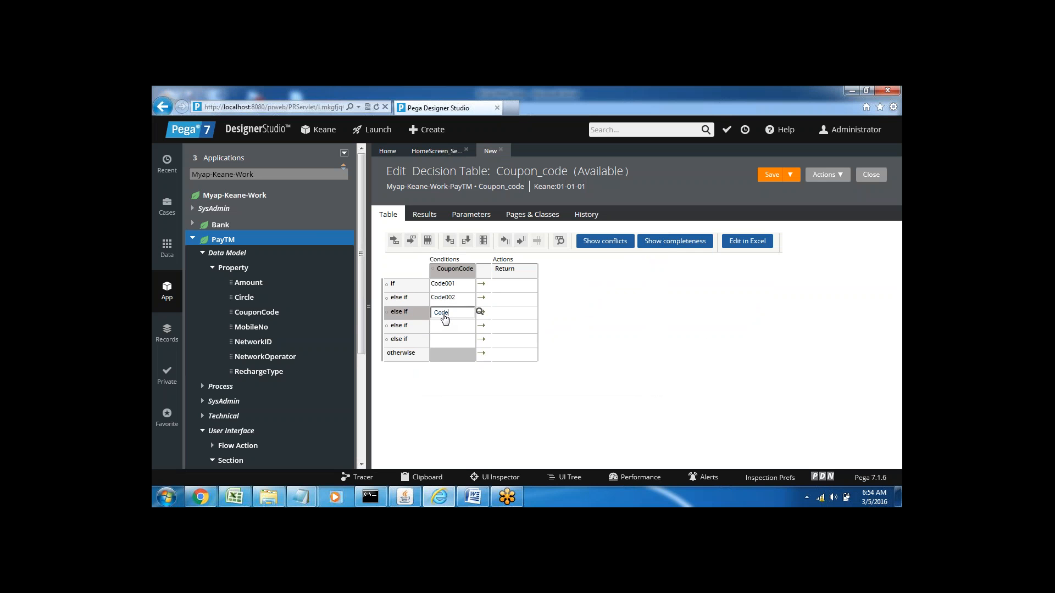
pyautogui.write('003')
pyautogui.click(445, 327)
pyautogui.write('C')
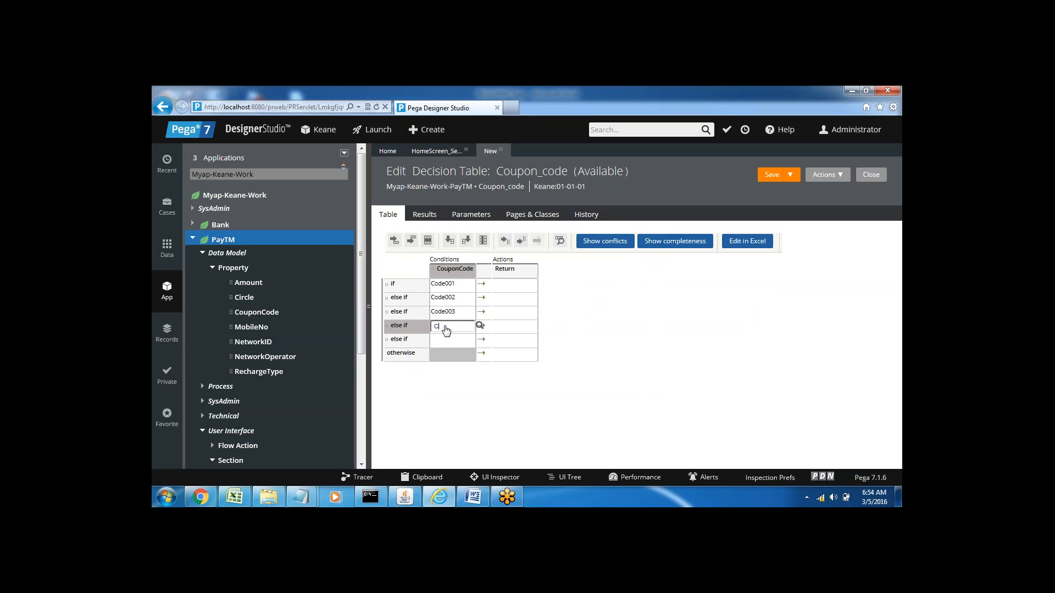
pyautogui.write('ode004')
pyautogui.click(447, 342)
pyautogui.write('Code')
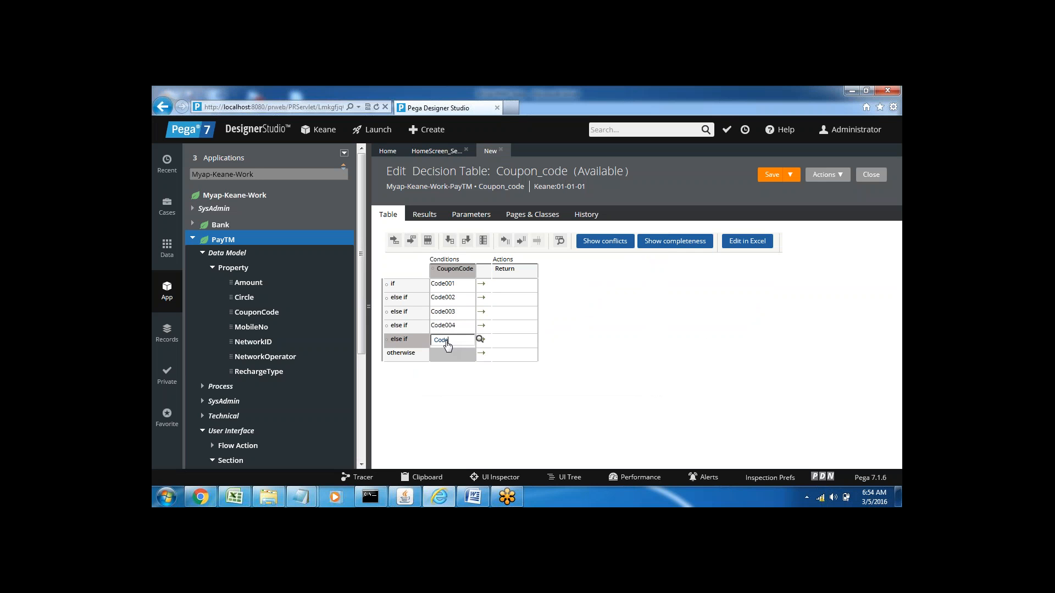
# Step: Set the return values for Code001 through Code005 to 50, 80, 100, 120 and 150
pyautogui.click(505, 286)
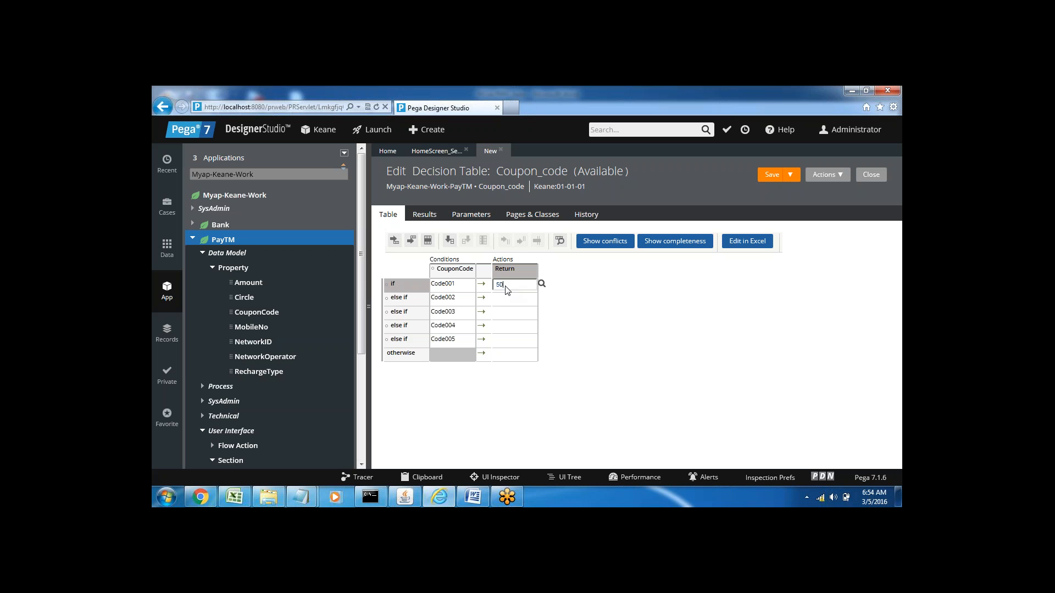
pyautogui.click(505, 300)
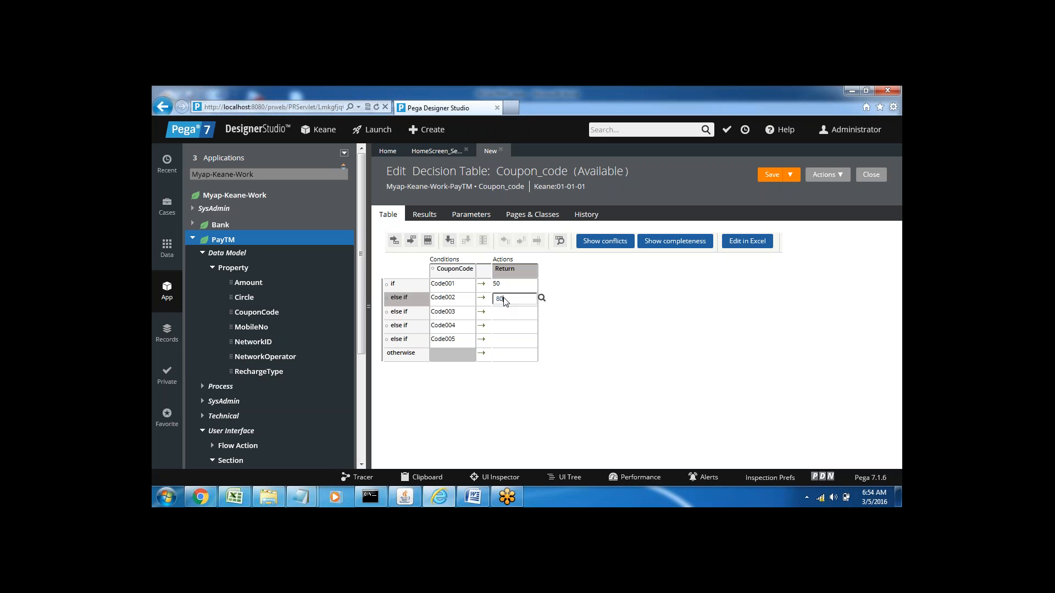
pyautogui.click(505, 313)
pyautogui.write('100')
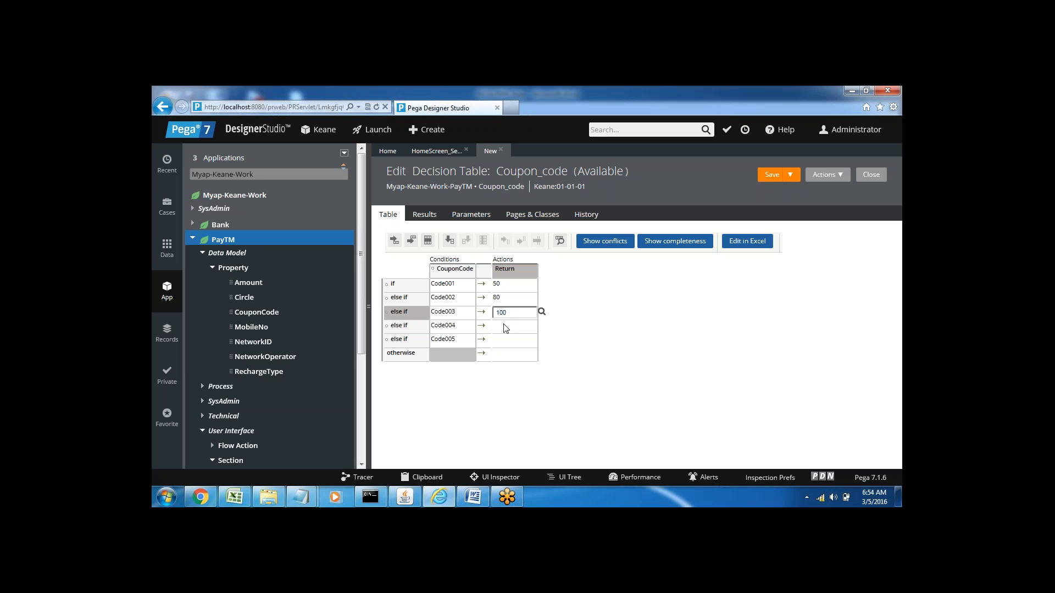
pyautogui.click(506, 327)
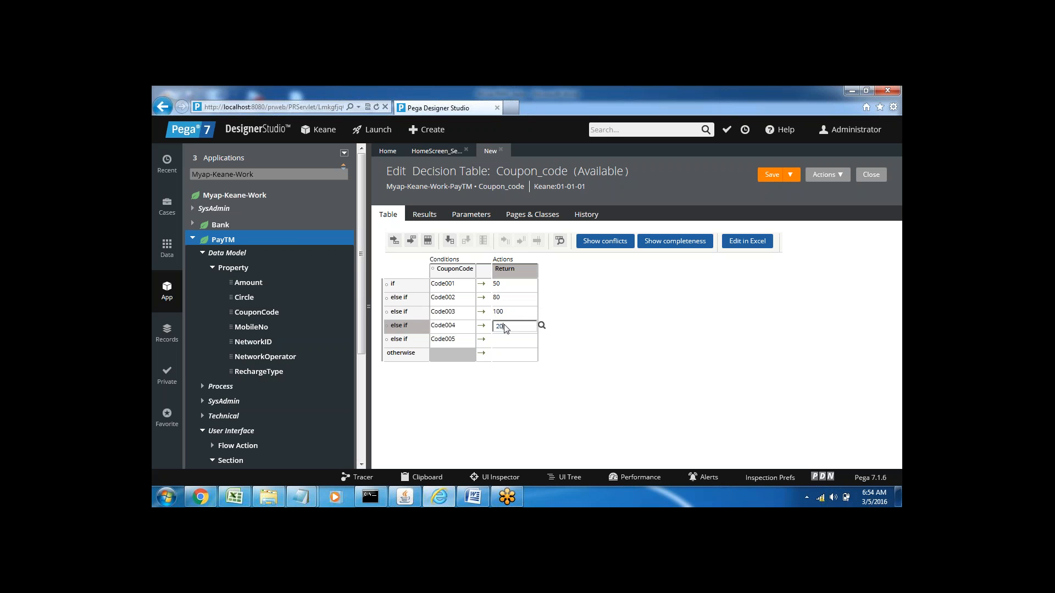
pyautogui.press('BackSpace')
pyautogui.press('BackSpace')
pyautogui.write('120')
pyautogui.click(507, 344)
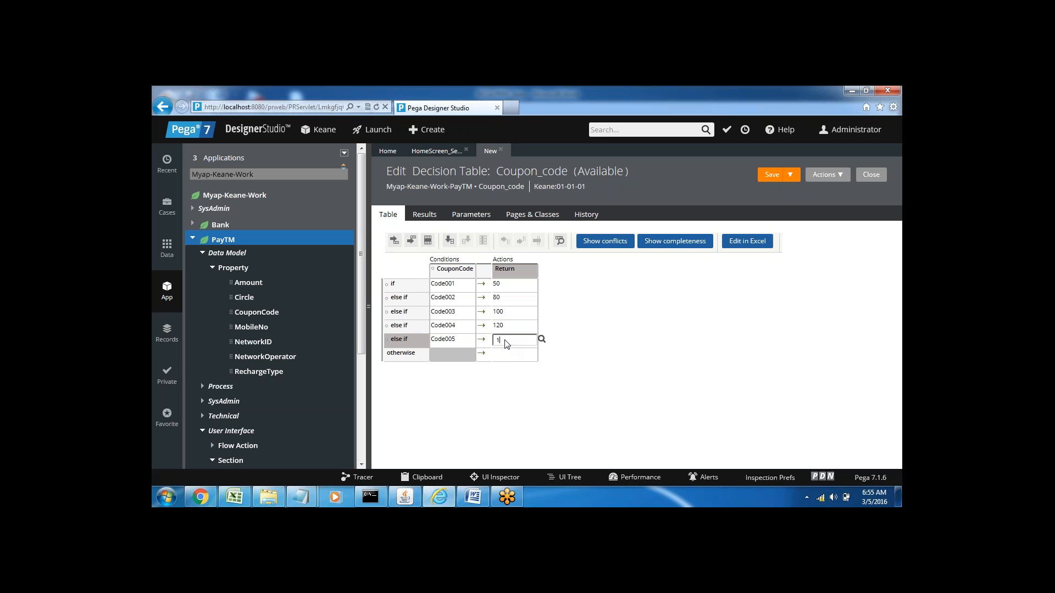
# Step: Set the otherwise row's return value to 0 and save the Coupon_code decision table
pyautogui.click(506, 357)
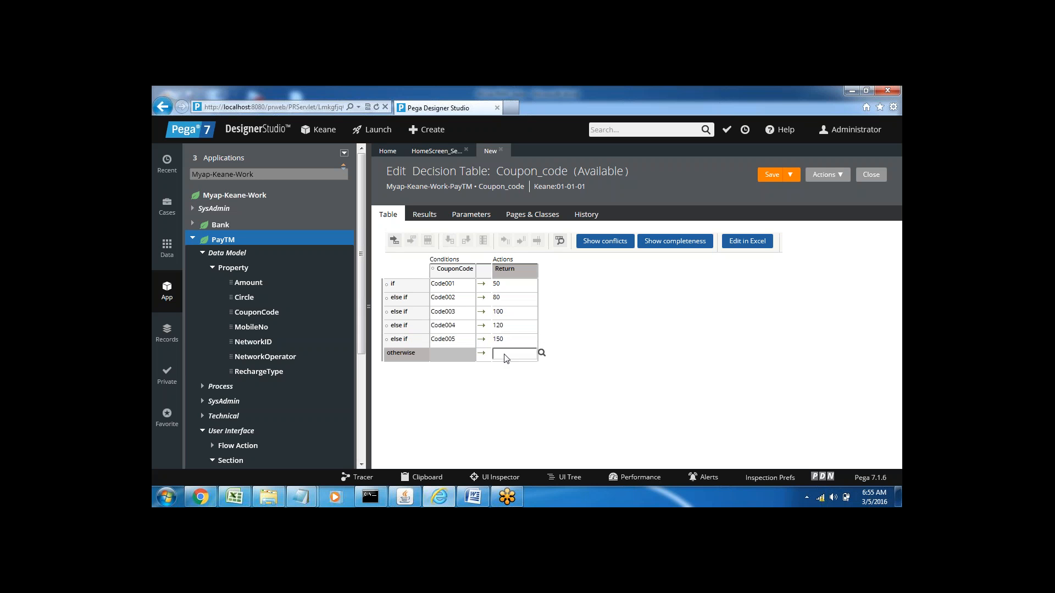
pyautogui.click(583, 313)
pyautogui.click(768, 180)
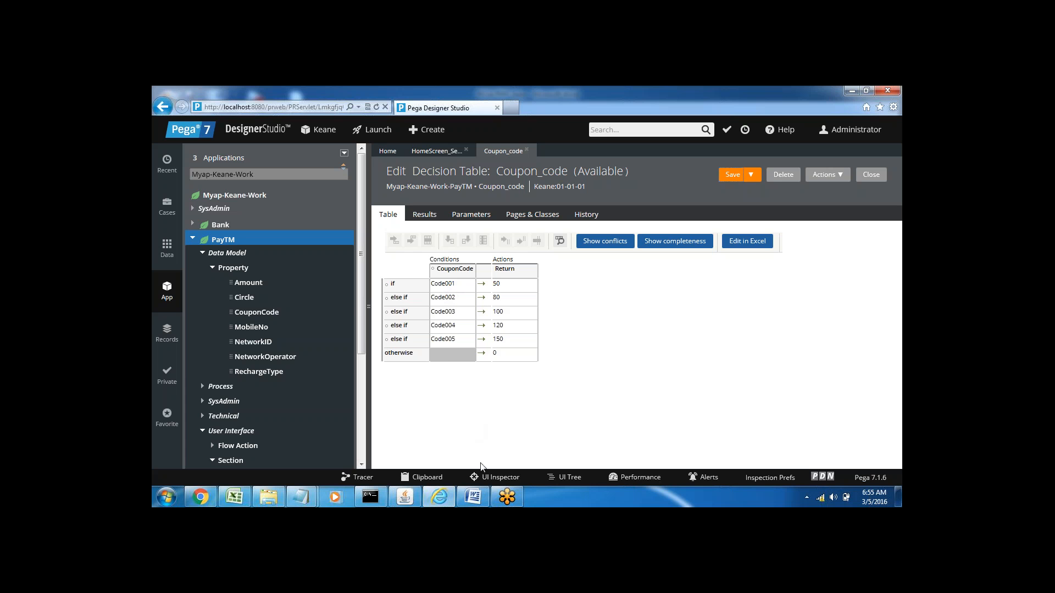
# Step: Switch to Word, add the line "500-50= 450" below "Property Map Decision Table", and return to Pega Designer Studio
pyautogui.click(473, 497)
pyautogui.click(370, 297)
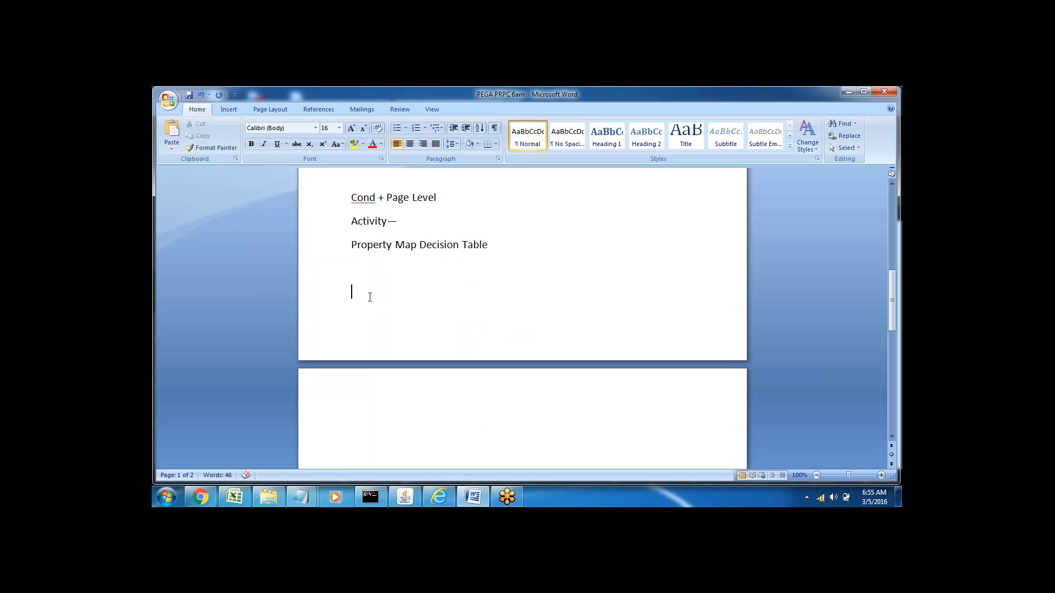
pyautogui.write('500')
pyautogui.hotkey('alt', 'Tab')
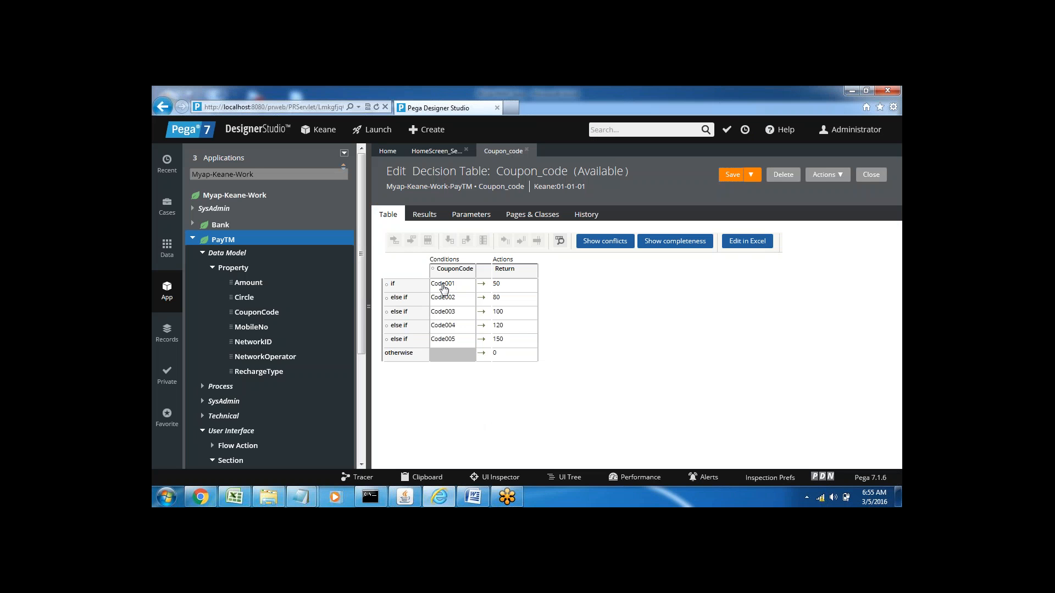
pyautogui.hotkey('alt', 'Tab')
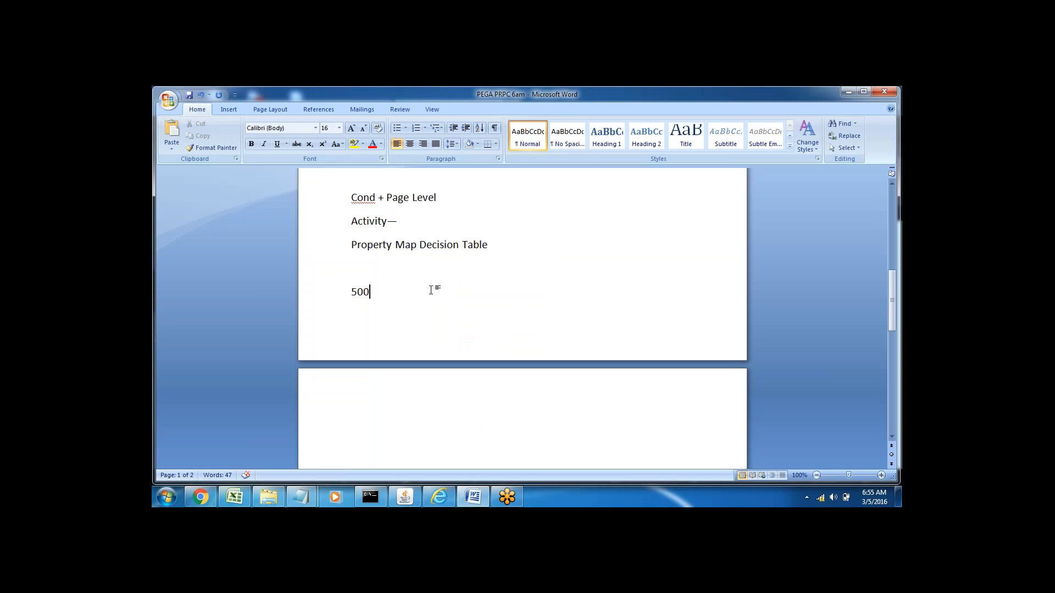
pyautogui.write('-50= 450')
pyautogui.doubleClick(402, 295)
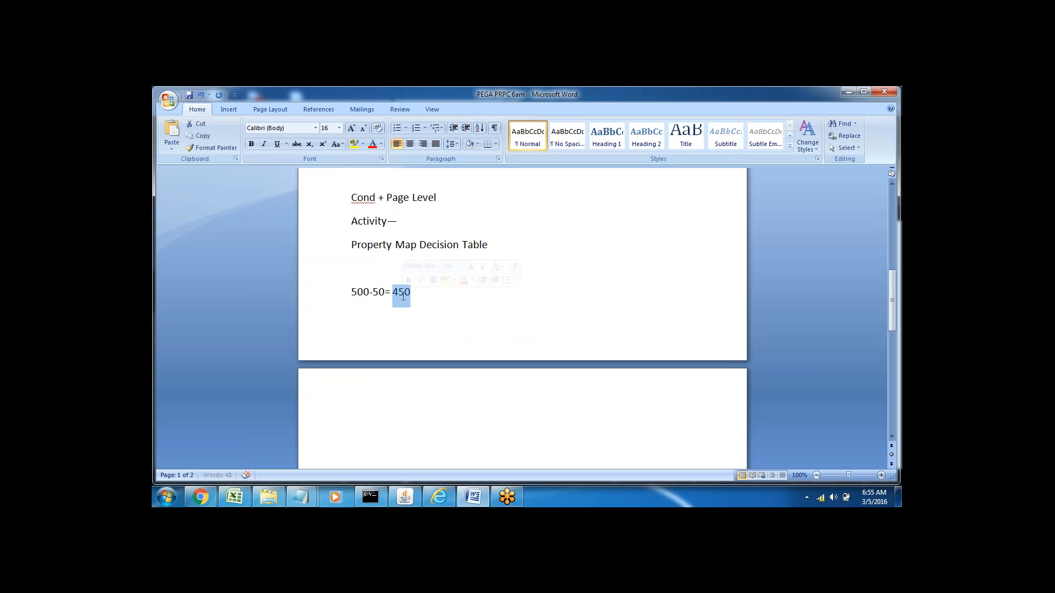
pyautogui.press('Right')
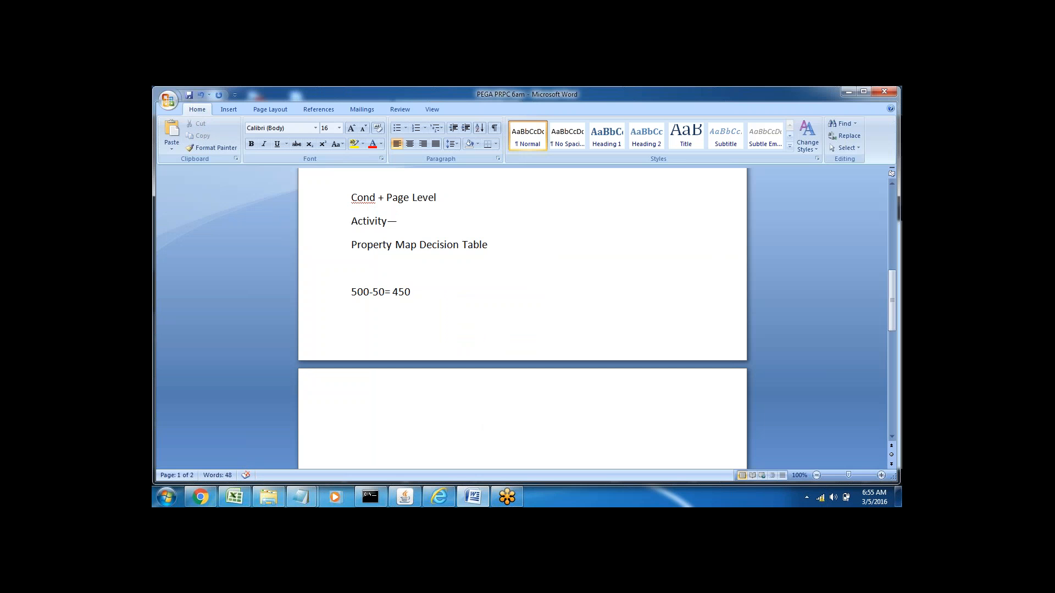
pyautogui.click(439, 496)
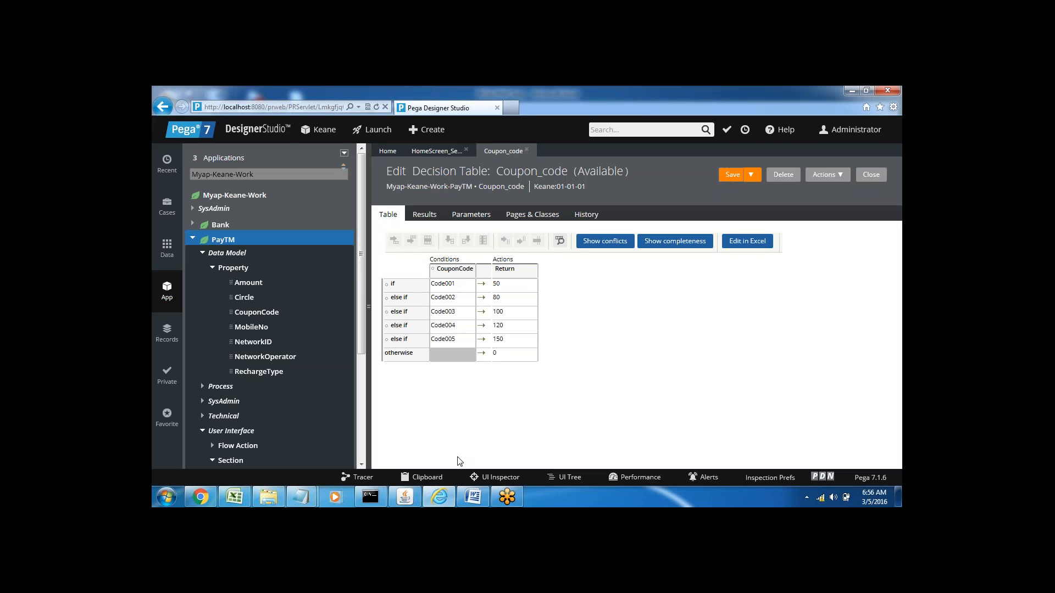
# Step: Switch to Word to review the "500-50= 450" line, and return to Pega Designer Studio
pyautogui.click(446, 495)
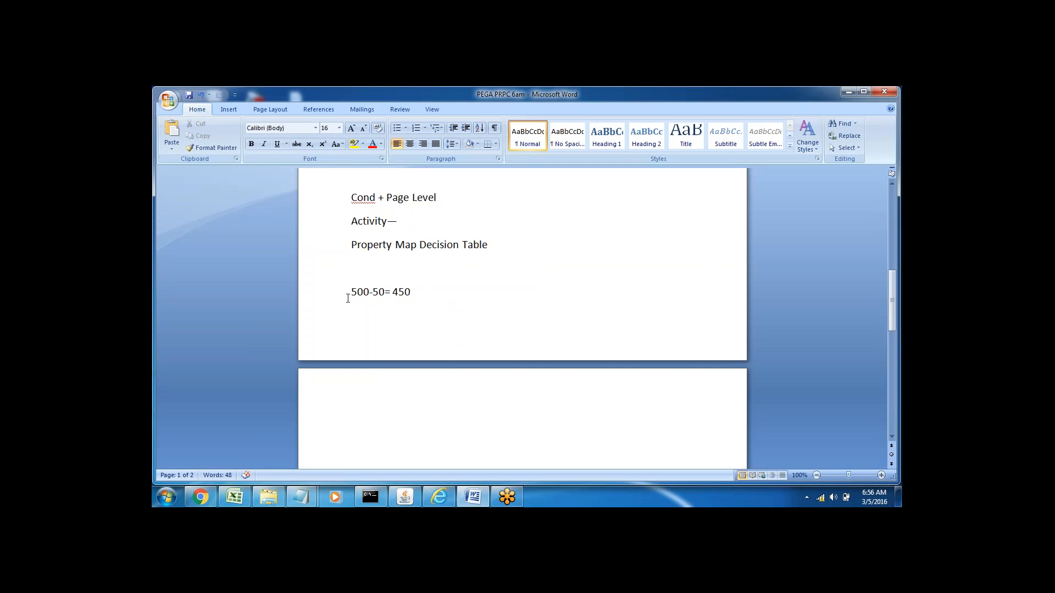
pyautogui.click(329, 298)
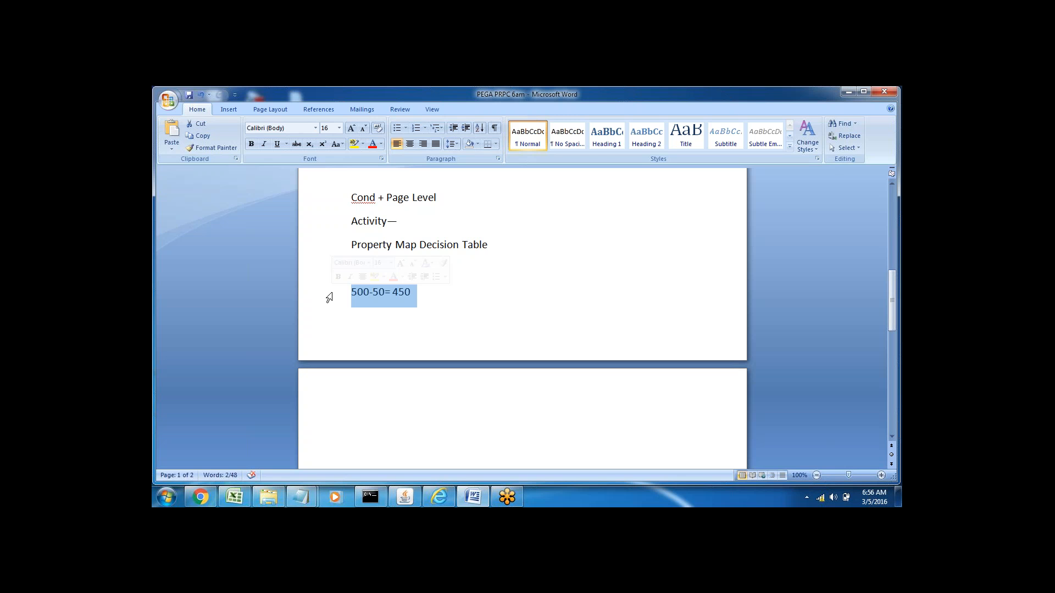
pyautogui.hotkey('ctrl', 'End')
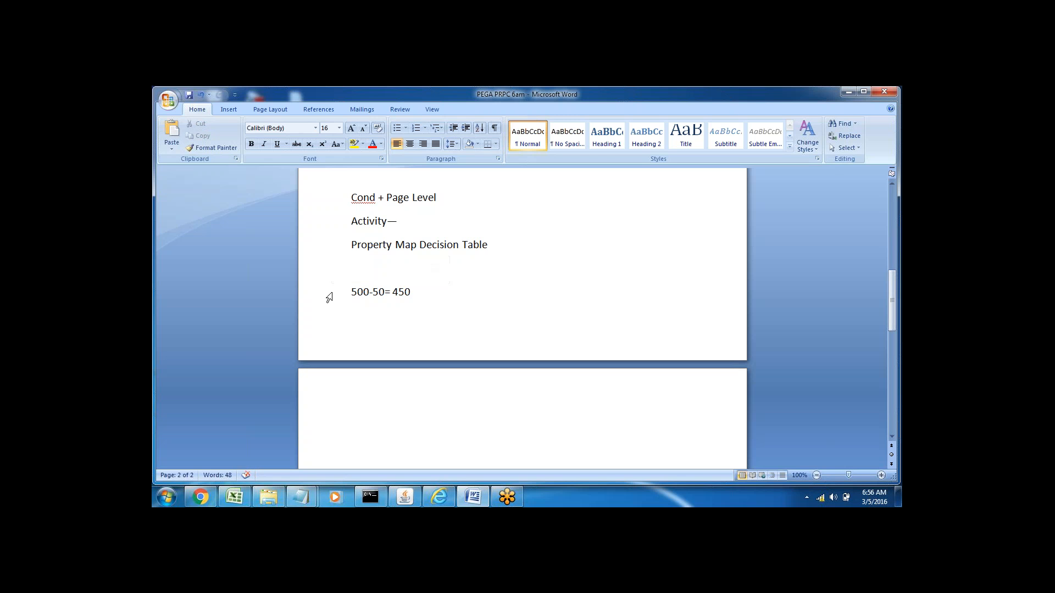
pyautogui.click(440, 496)
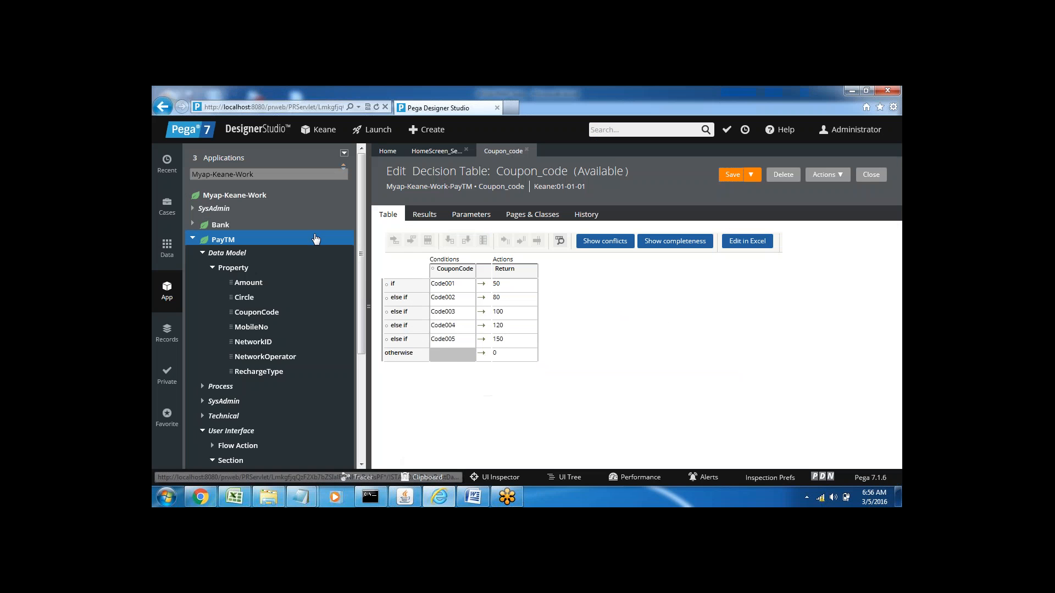
# Step: Create and open a new section labelled Payment_Sec under PayTM's User Interface rules
pyautogui.click(202, 253)
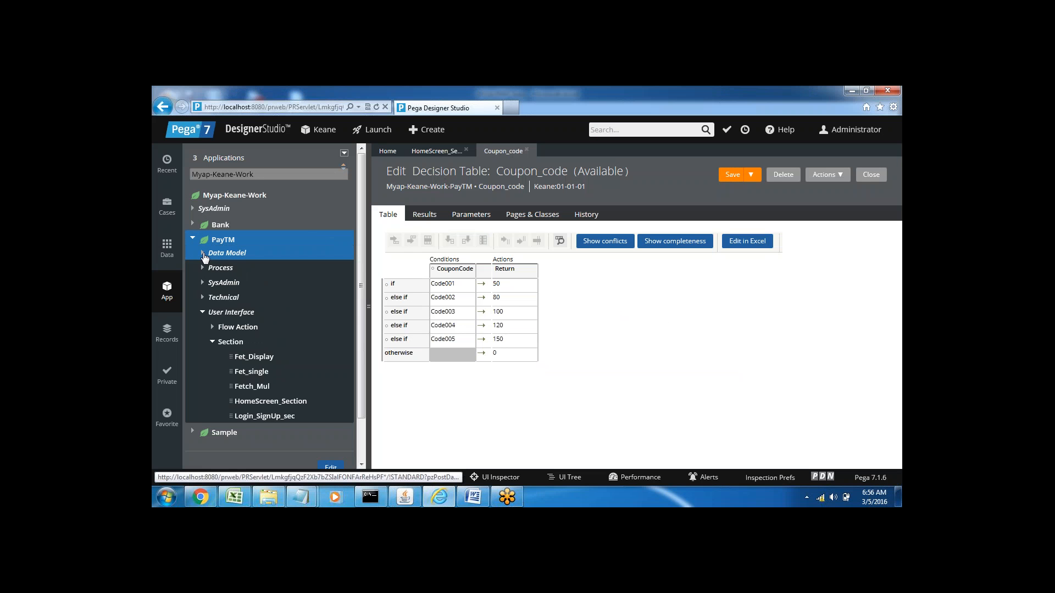
pyautogui.rightClick(230, 344)
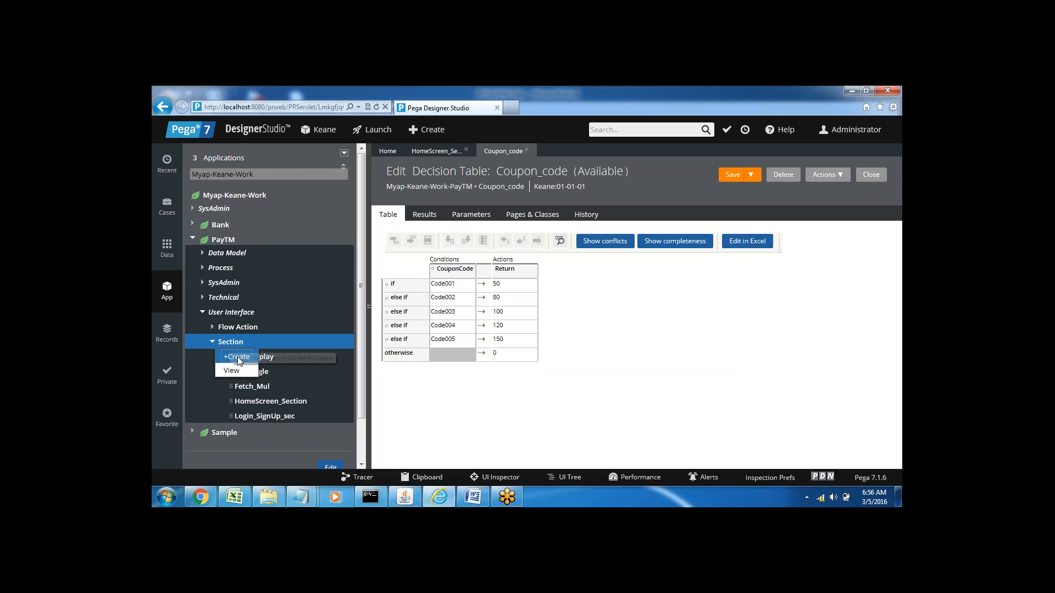
pyautogui.click(237, 358)
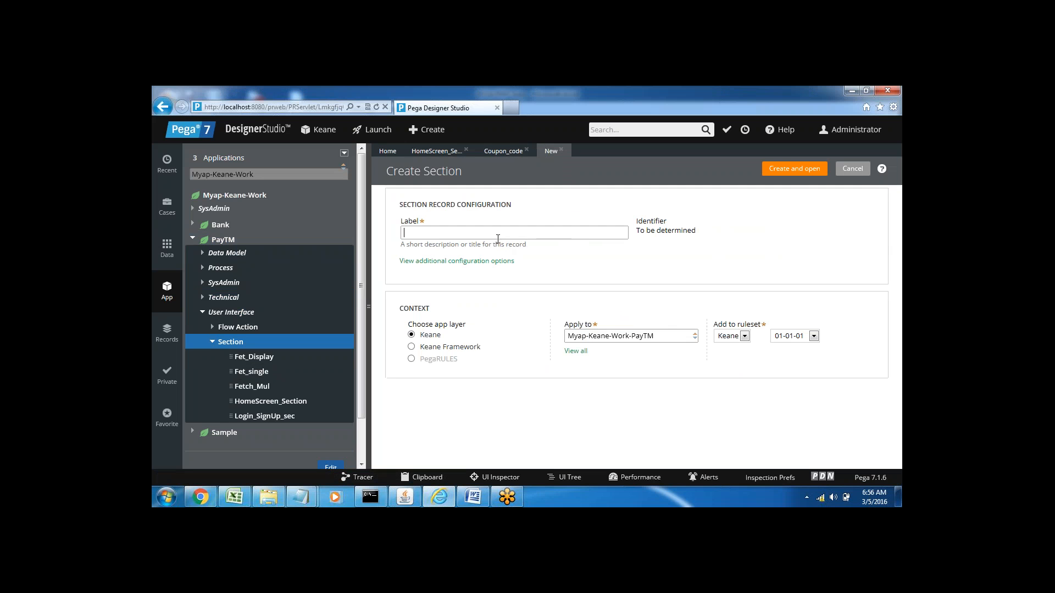
pyautogui.write('Pa')
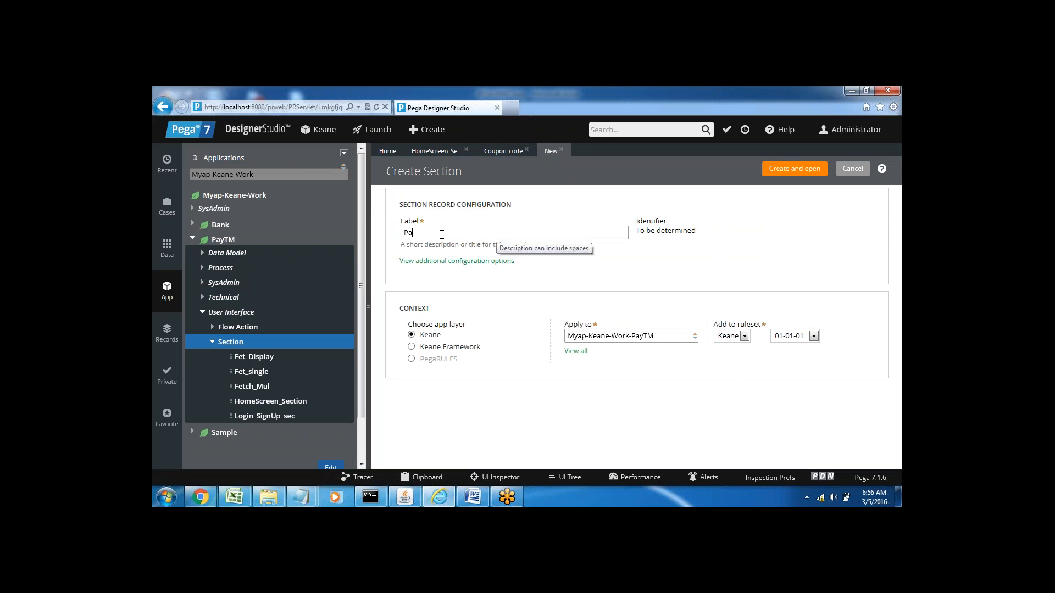
pyautogui.write('yment_Sec')
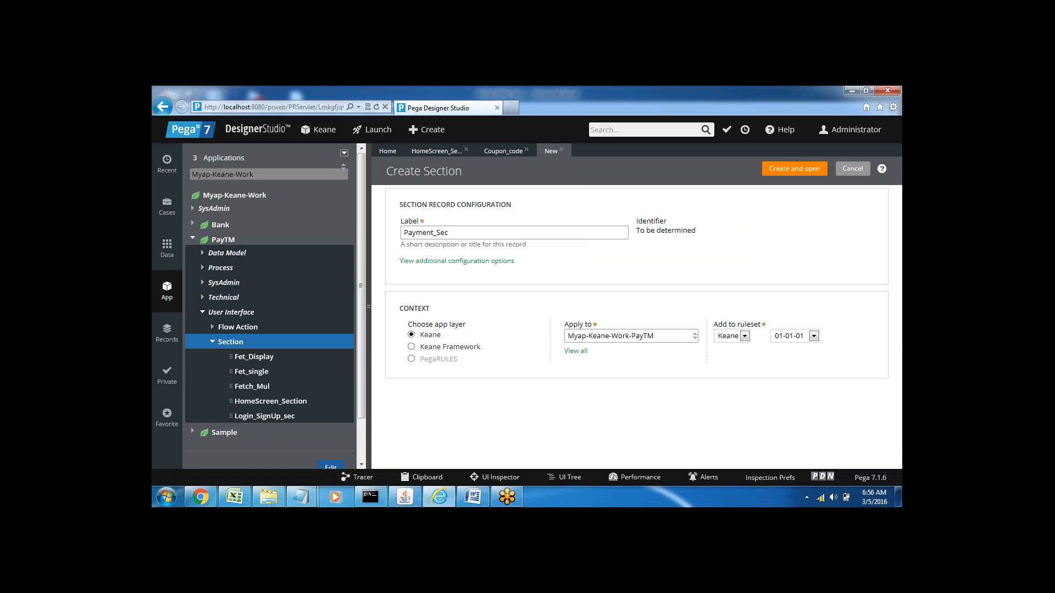
pyautogui.click(794, 169)
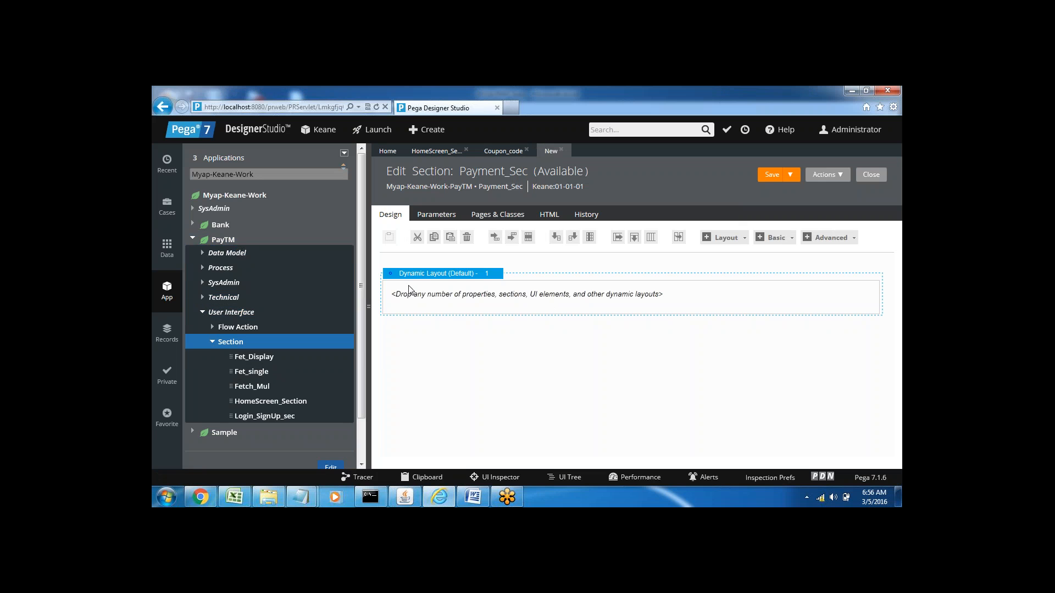
# Step: Add the Amount property to the dynamic layout of Payment_Sec, allowing the webpage to access the clipboard
pyautogui.click(202, 255)
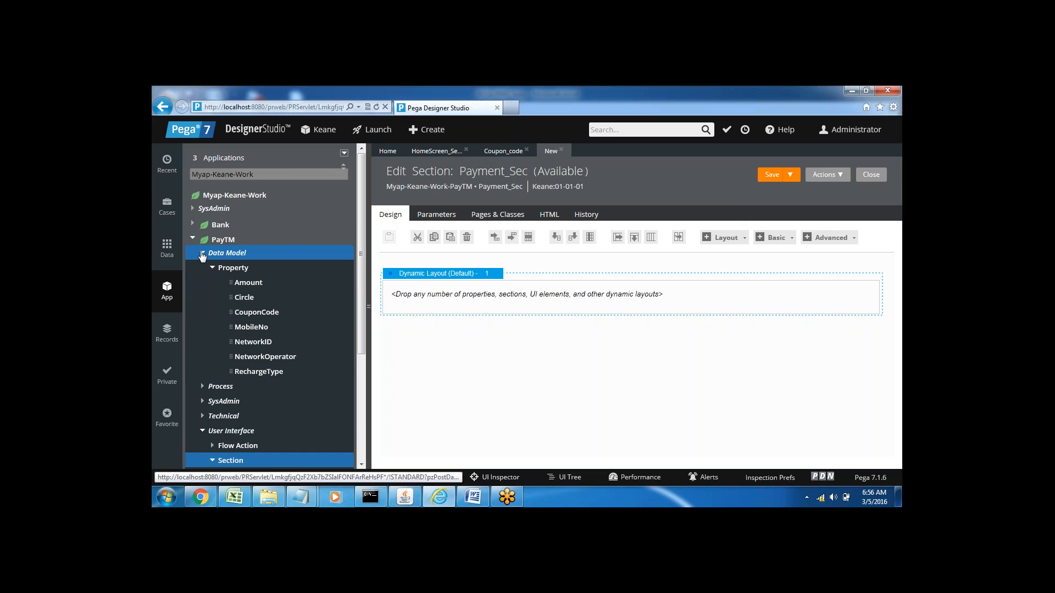
pyautogui.moveTo(231, 282); pyautogui.dragTo(410, 297)
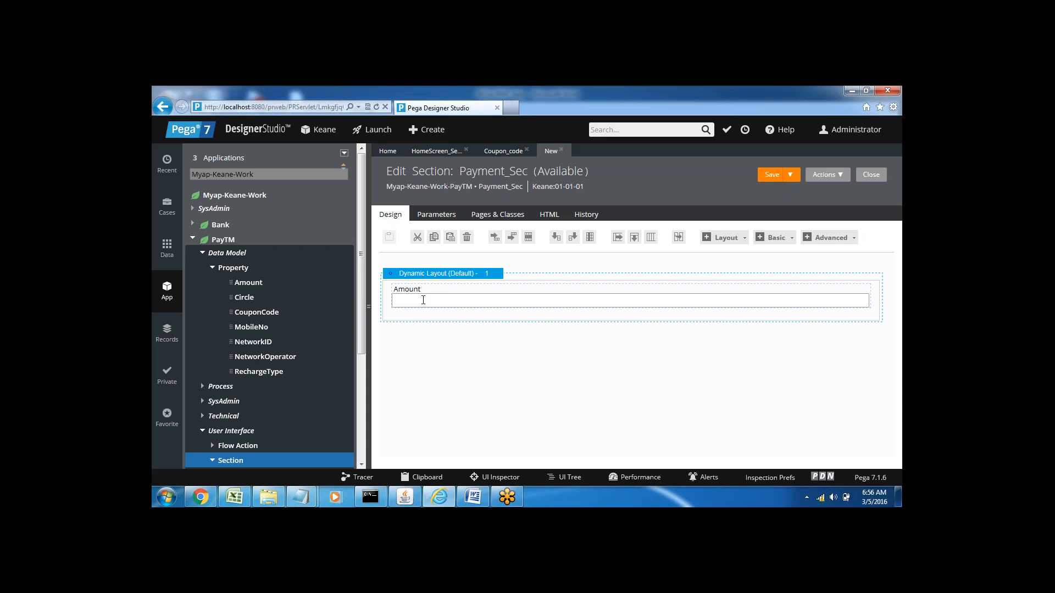
pyautogui.click(422, 300)
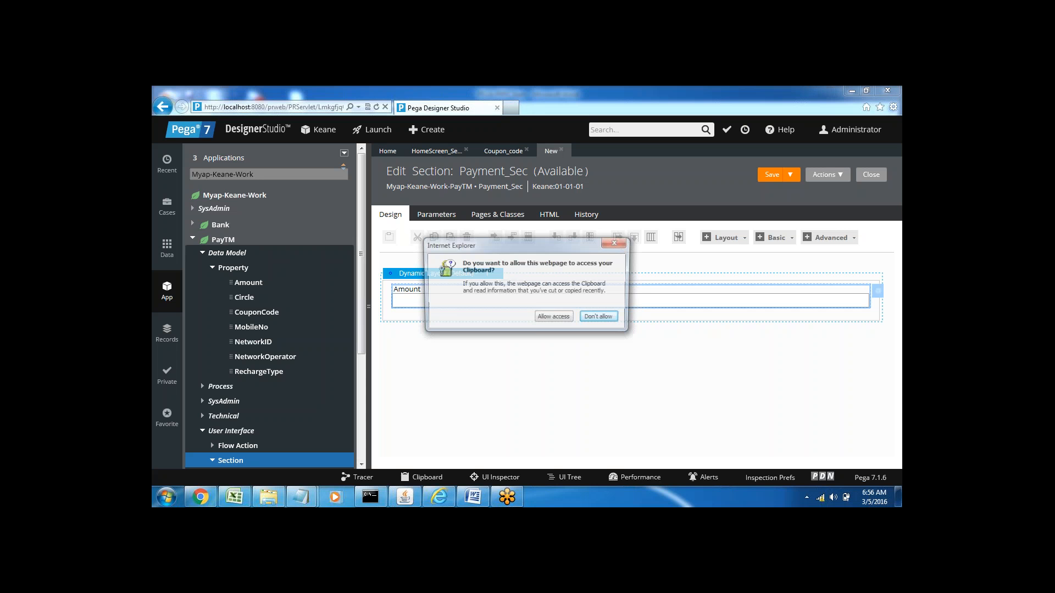
pyautogui.click(553, 318)
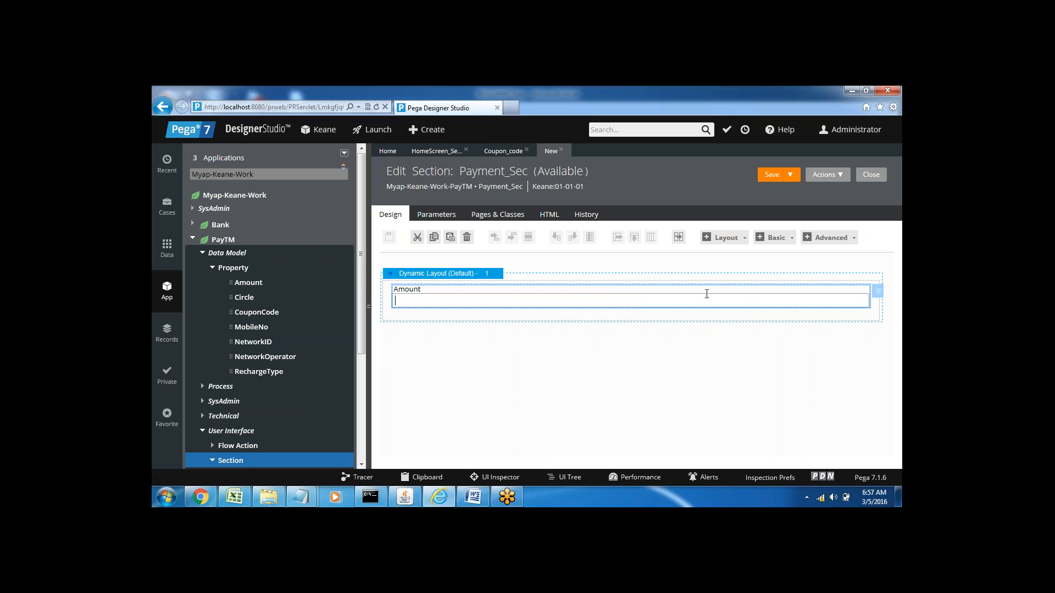
# Step: Set the Amount cell's edit options to Read only (always) and its text alignment to Left
pyautogui.click(877, 294)
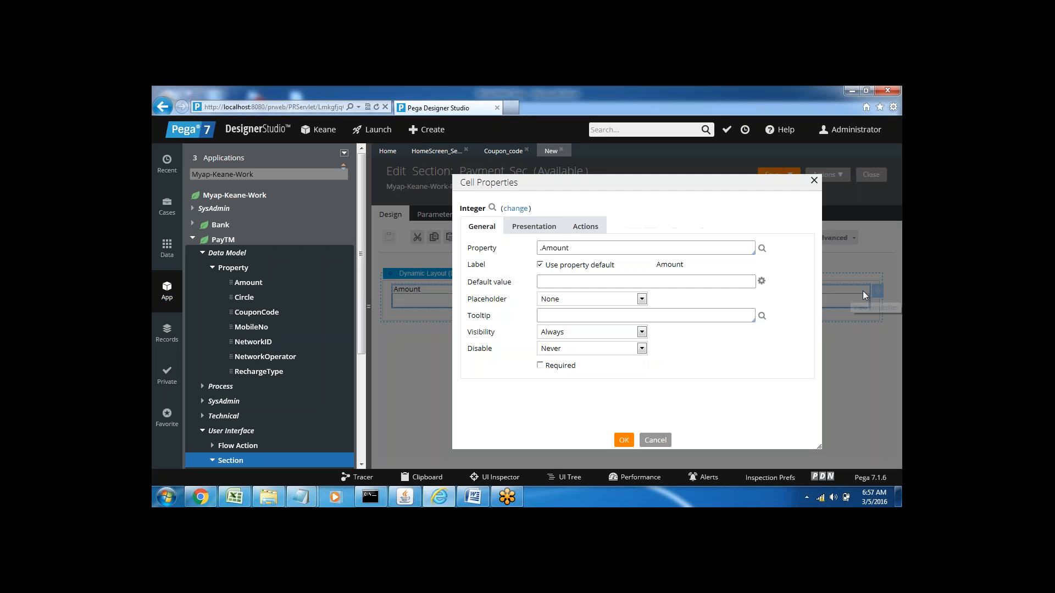
pyautogui.click(532, 233)
pyautogui.click(562, 248)
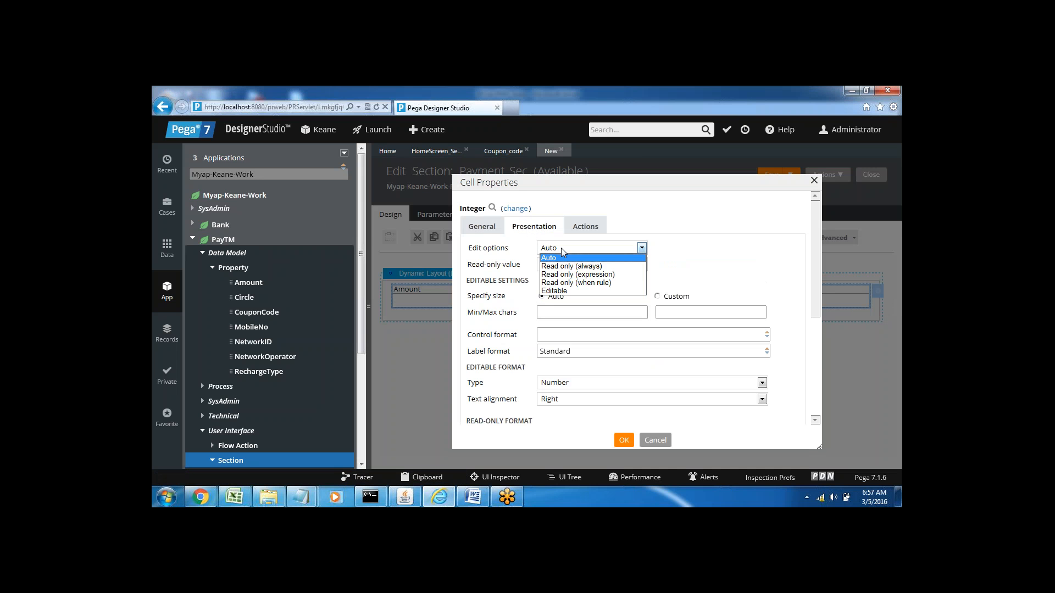
pyautogui.click(560, 267)
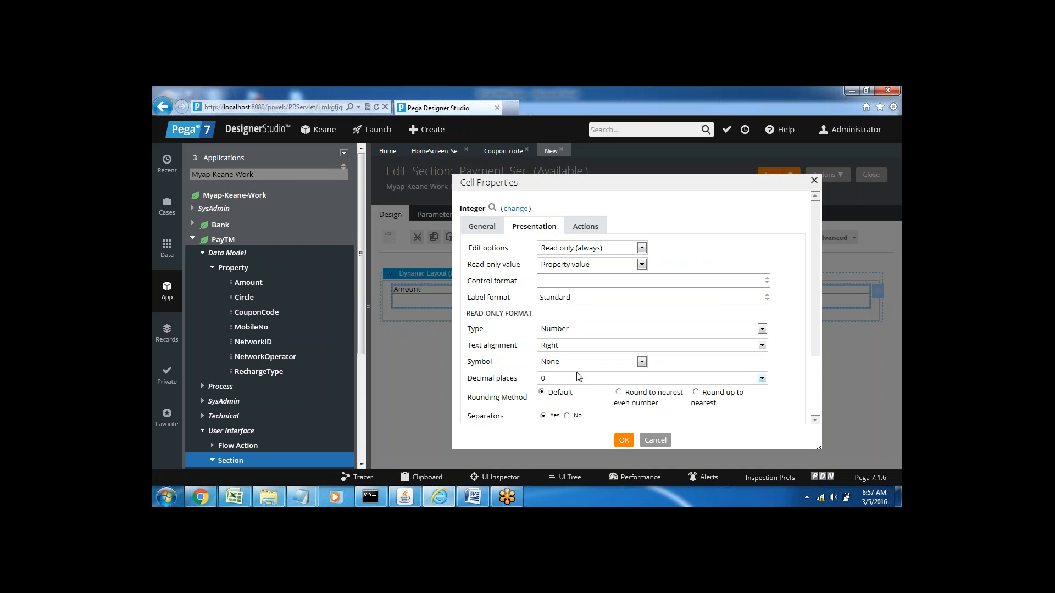
pyautogui.click(559, 346)
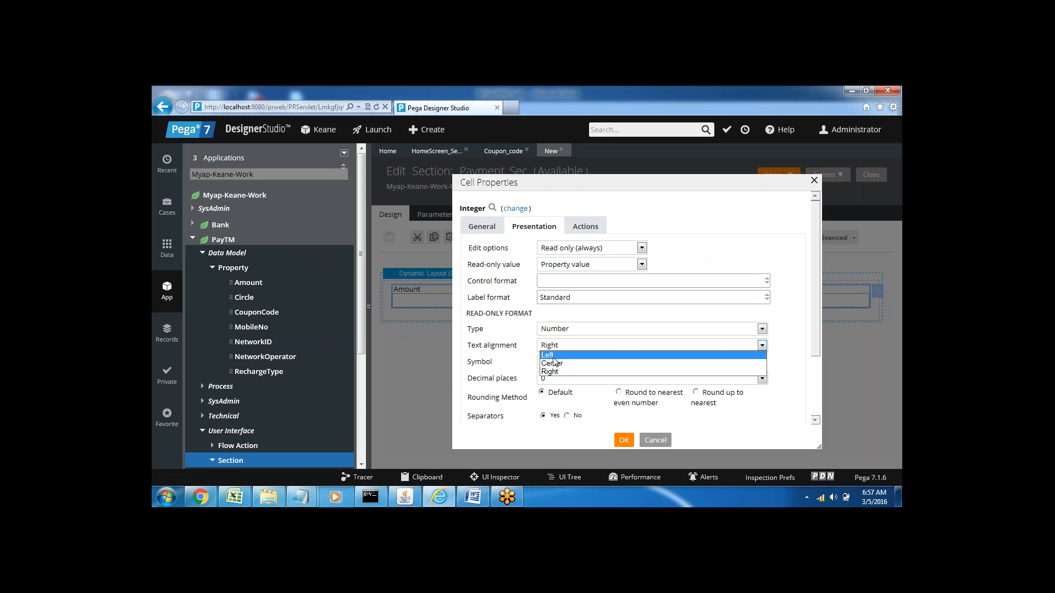
pyautogui.click(553, 357)
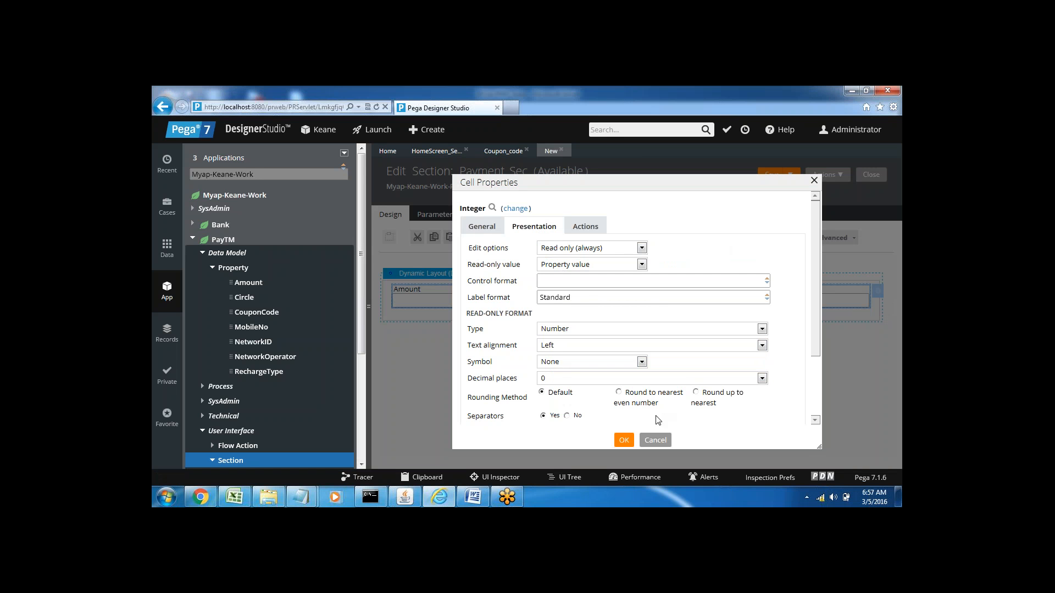
pyautogui.click(625, 441)
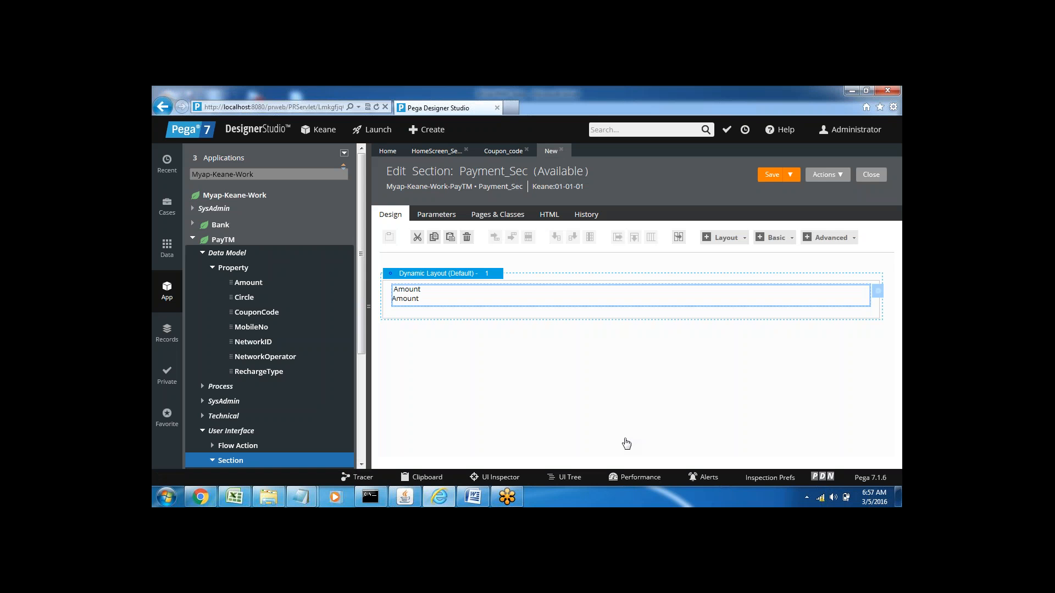
# Step: Add a tab group below the dynamic layout containing Amount
pyautogui.click(744, 242)
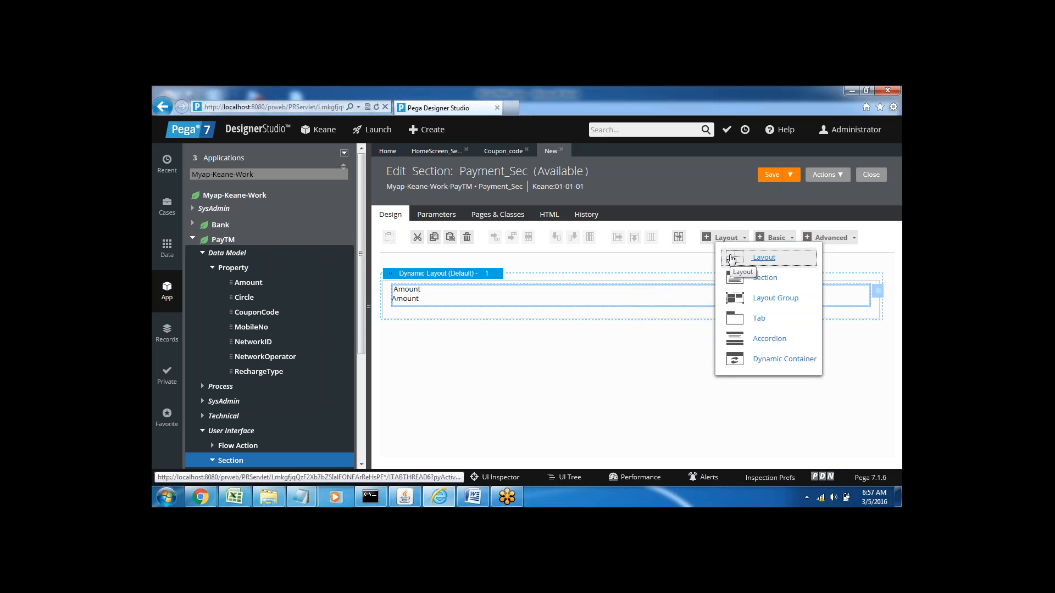
pyautogui.click(731, 258)
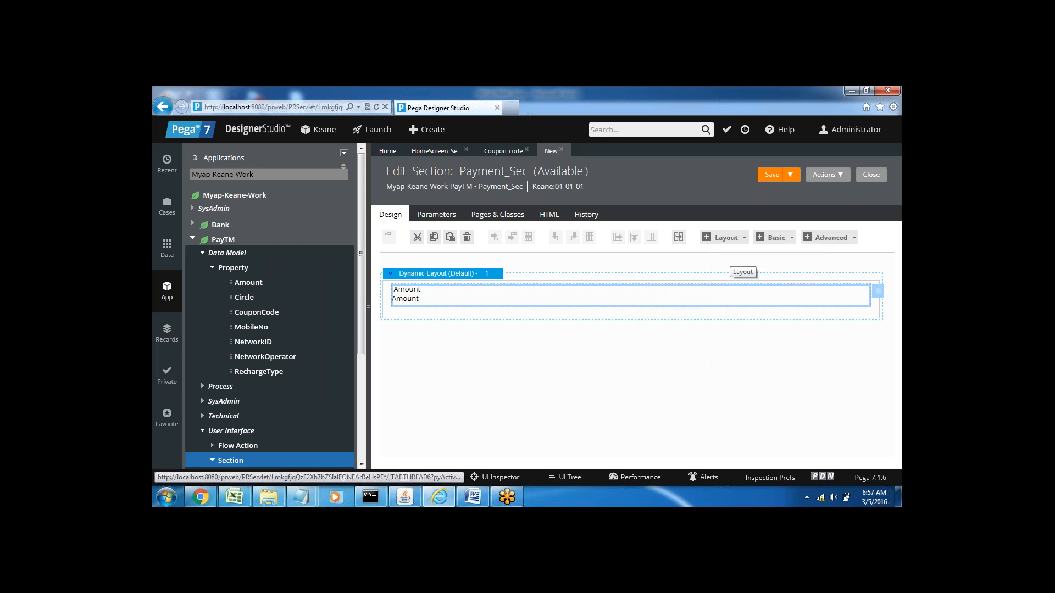
pyautogui.click(735, 239)
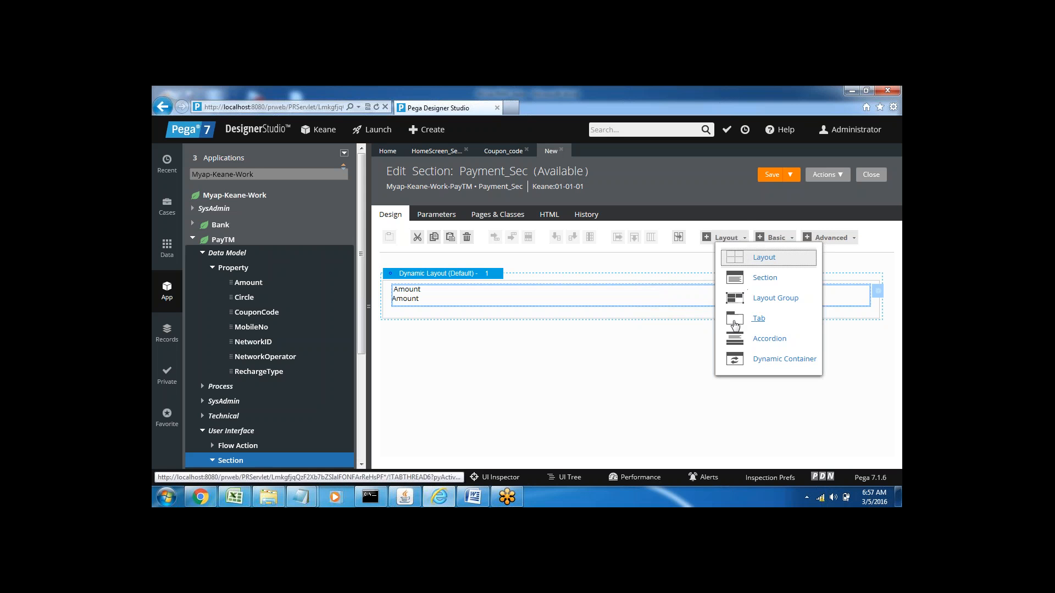
pyautogui.moveTo(734, 324); pyautogui.dragTo(649, 390)
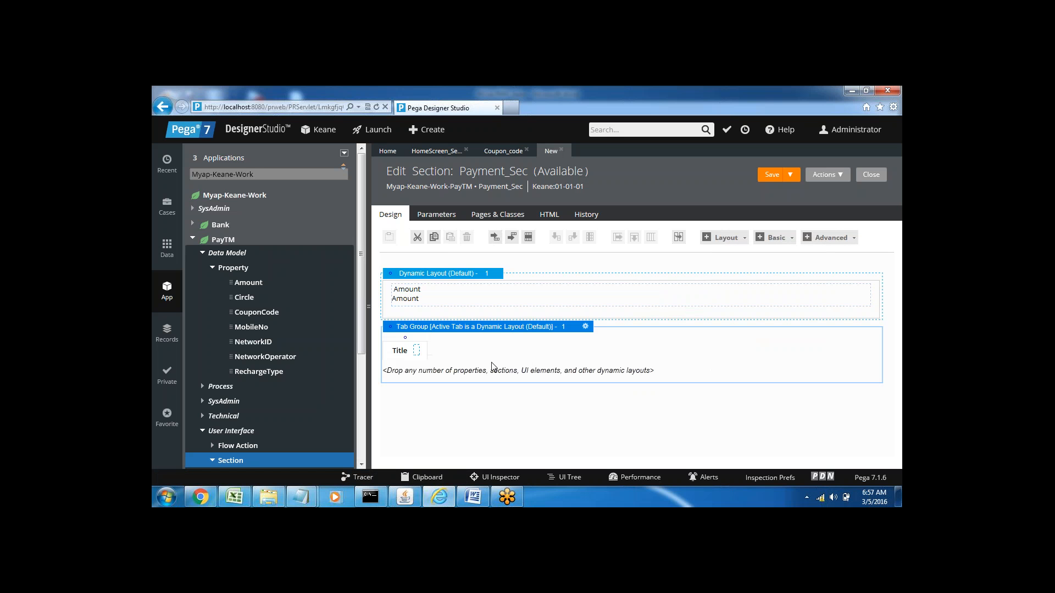
# Step: Set the title of the tab group's first tab to "Debit Card"
pyautogui.click(401, 350)
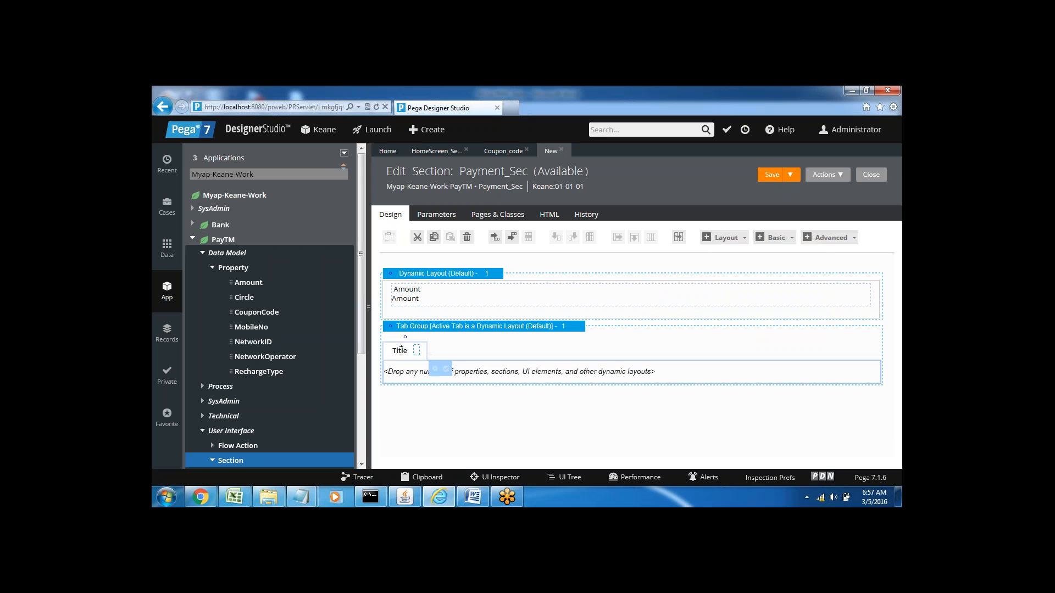
pyautogui.click(435, 372)
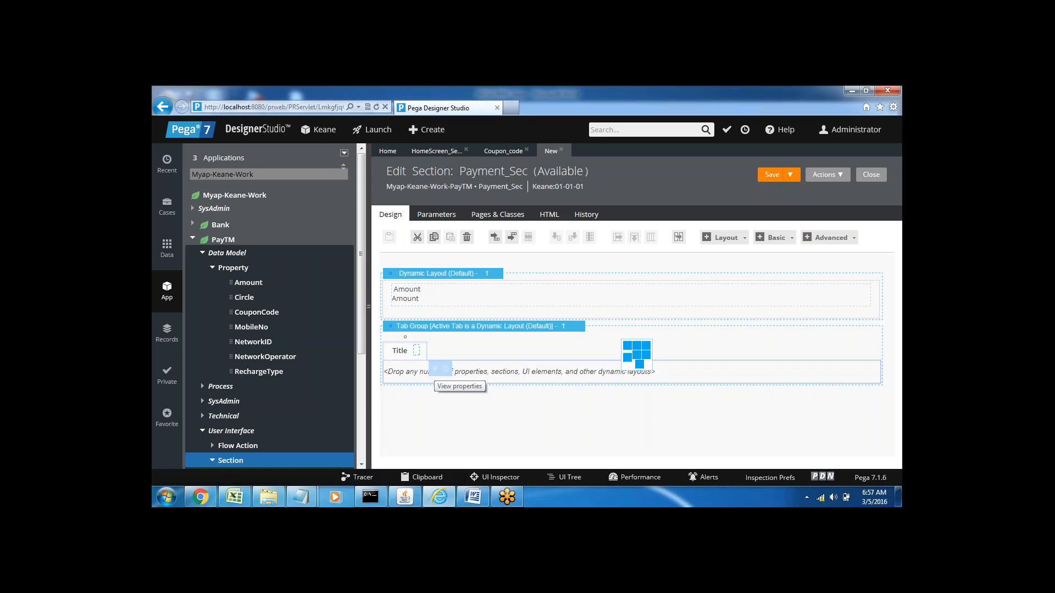
pyautogui.doubleClick(668, 296)
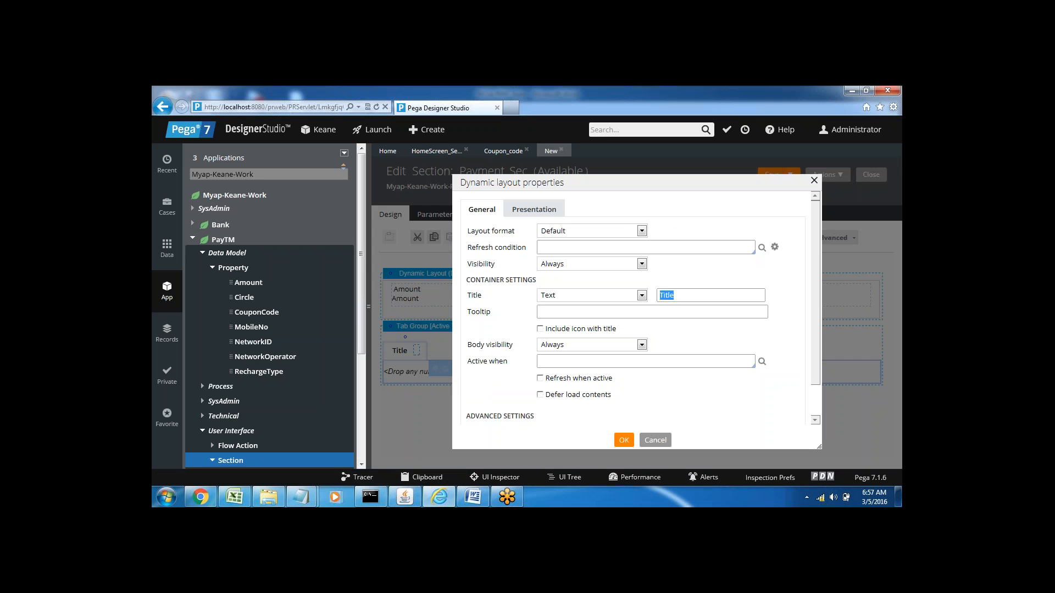
pyautogui.write('Debit Card')
pyautogui.click(624, 440)
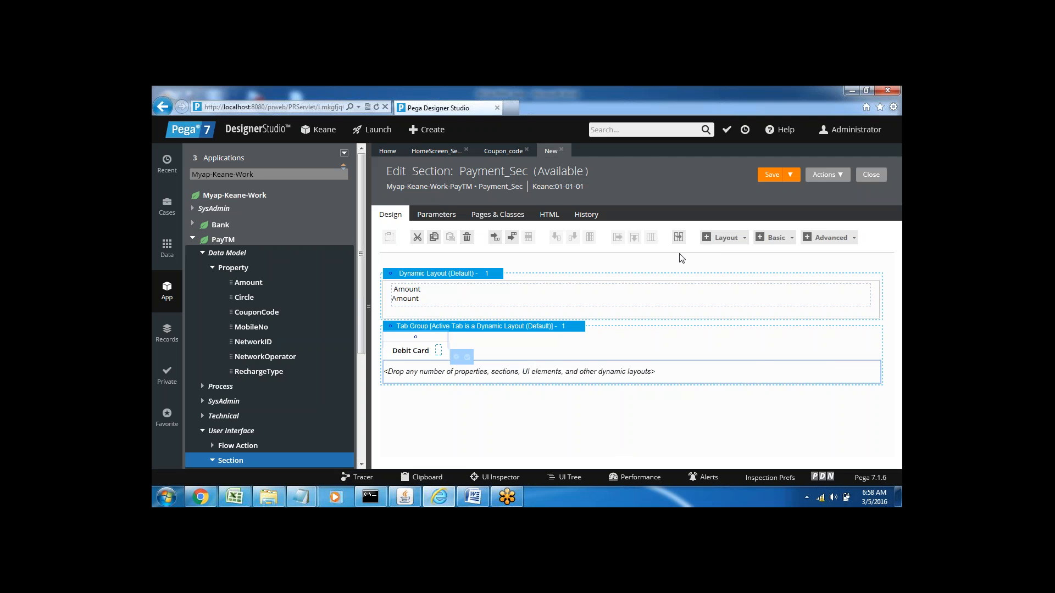
# Step: Add a second tab beside the Debit Card tab and title it "Credit Card"
pyautogui.click(726, 238)
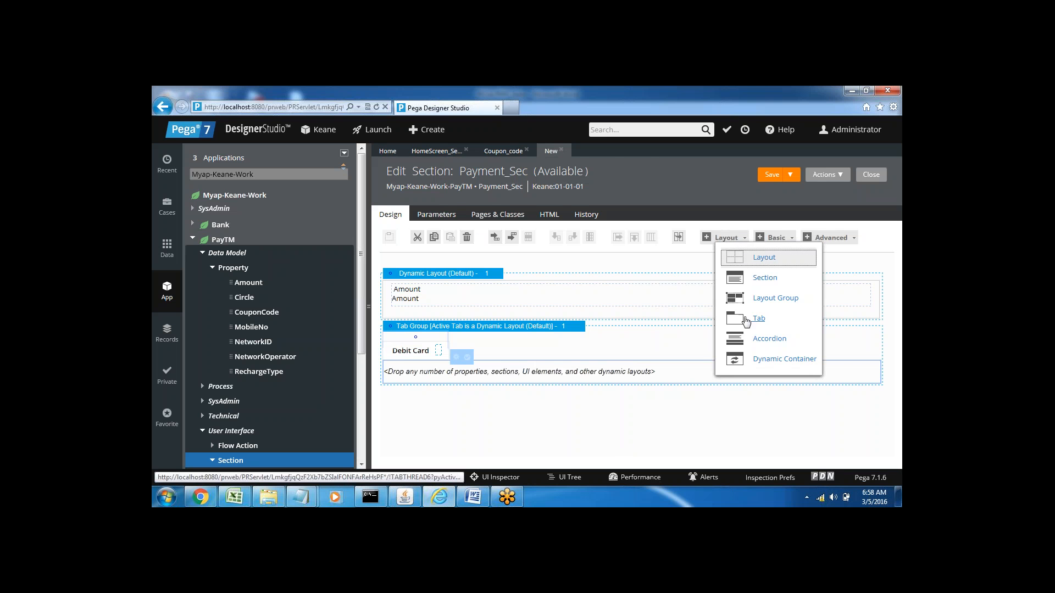
pyautogui.moveTo(737, 322)
pyautogui.mouseDown()
pyautogui.moveTo(741, 337)
pyautogui.moveTo(448, 357)
pyautogui.mouseUp()
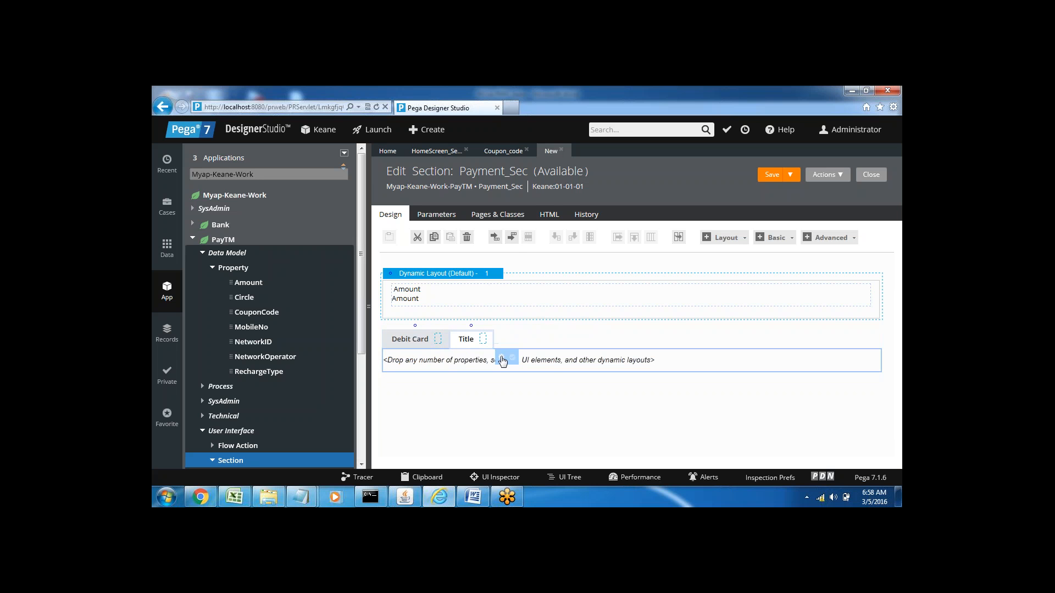
pyautogui.click(501, 359)
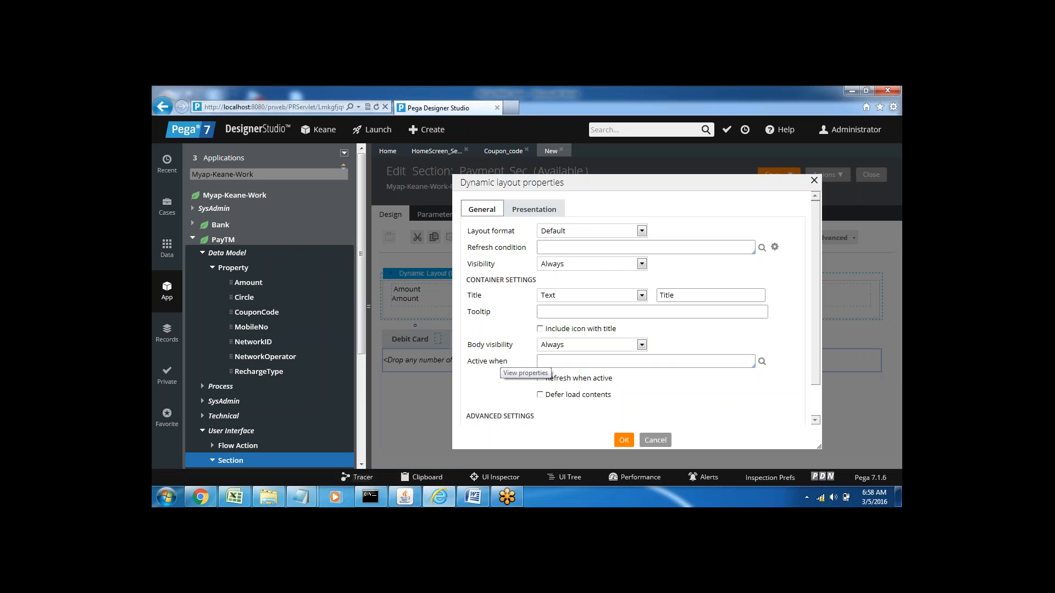
pyautogui.doubleClick(668, 296)
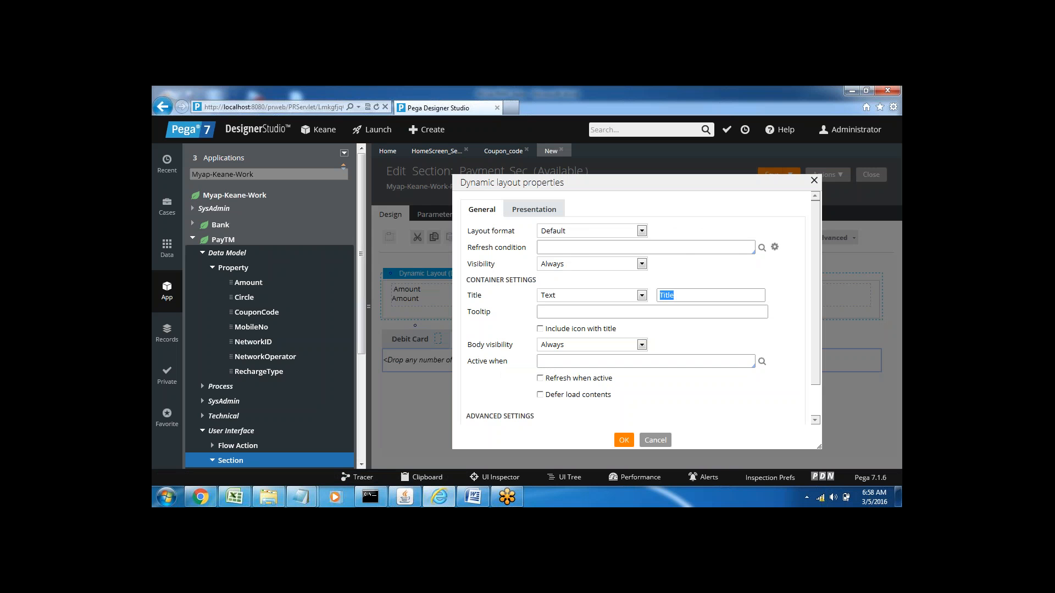
pyautogui.write('Credit Card')
pyautogui.click(623, 440)
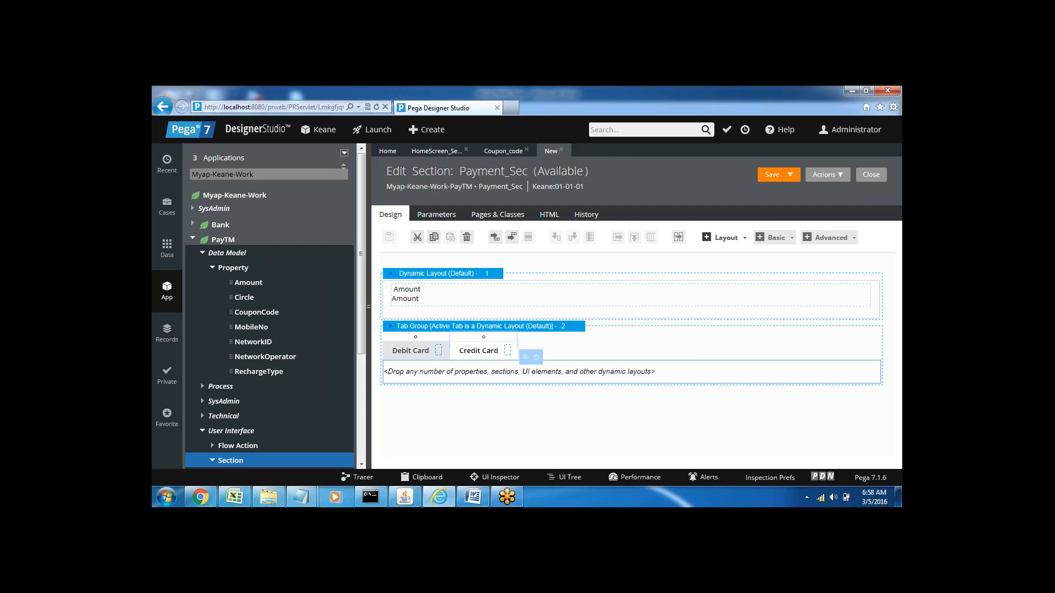
# Step: Add a third tab beside the Credit Card tab in the tab group and title it "Internet Banking"
pyautogui.click(743, 242)
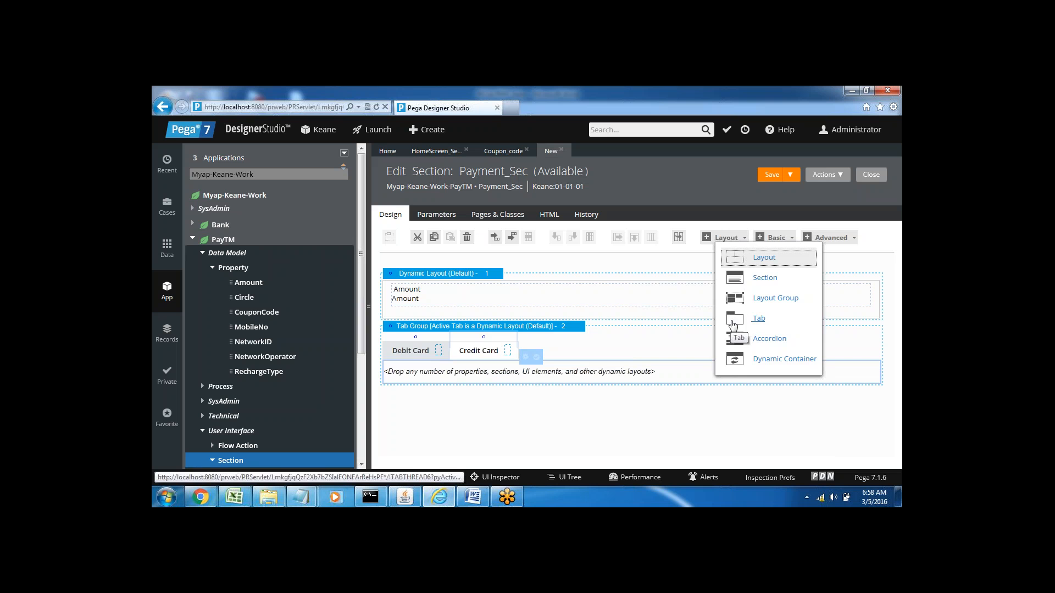
pyautogui.moveTo(734, 329)
pyautogui.mouseDown()
pyautogui.moveTo(666, 341)
pyautogui.moveTo(569, 330)
pyautogui.moveTo(514, 354)
pyautogui.mouseUp()
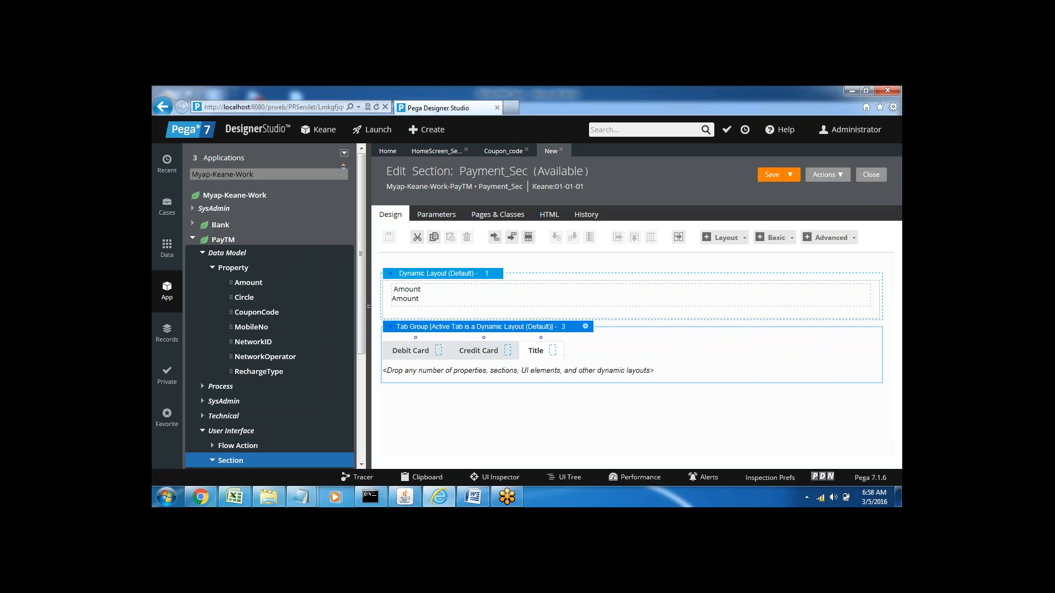
pyautogui.click(539, 350)
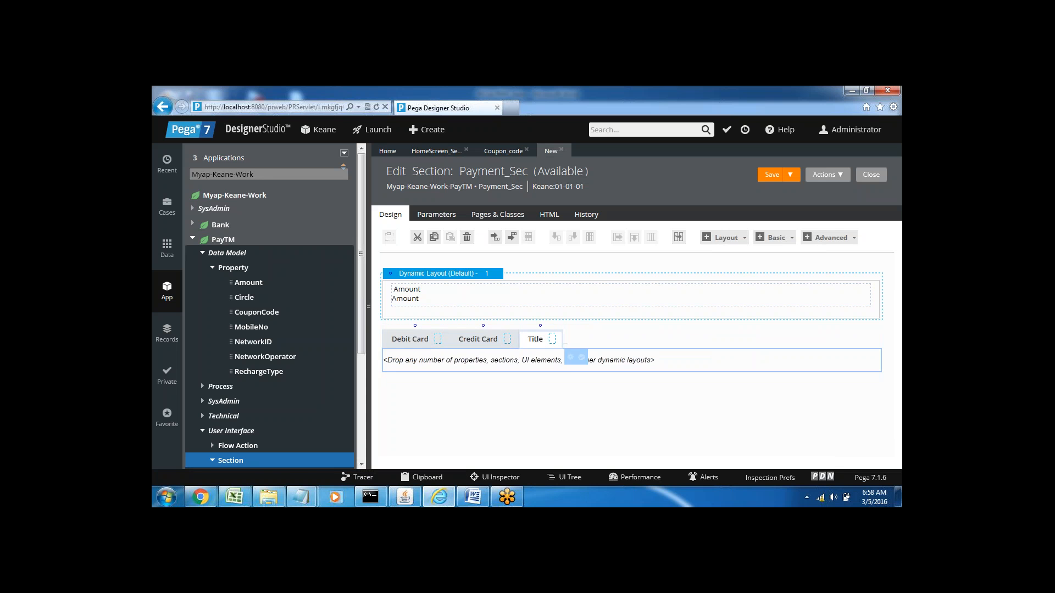
pyautogui.click(571, 363)
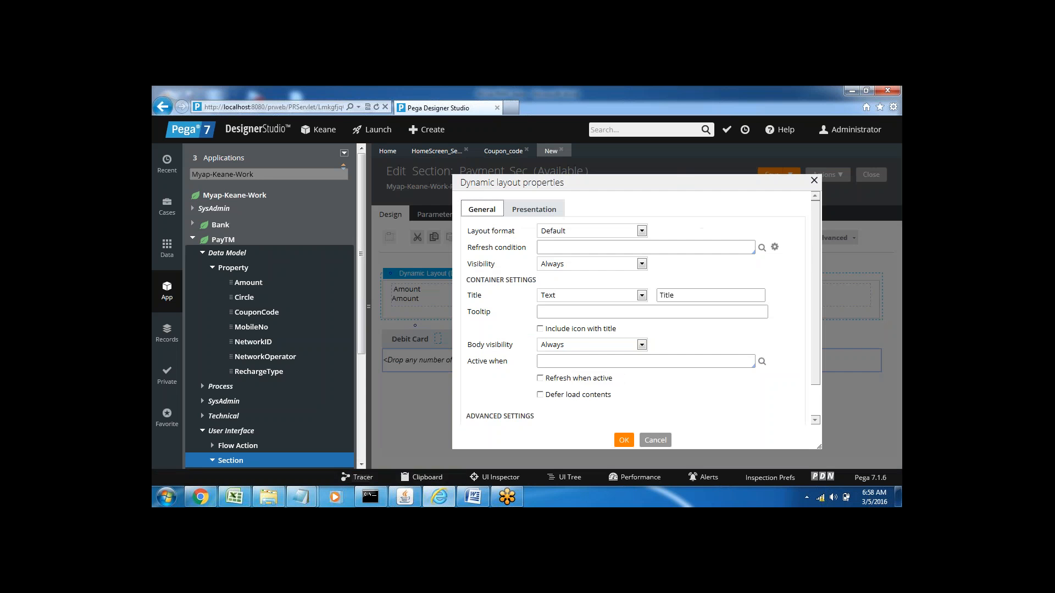
pyautogui.doubleClick(667, 294)
pyautogui.write('Internet Banking')
pyautogui.click(624, 442)
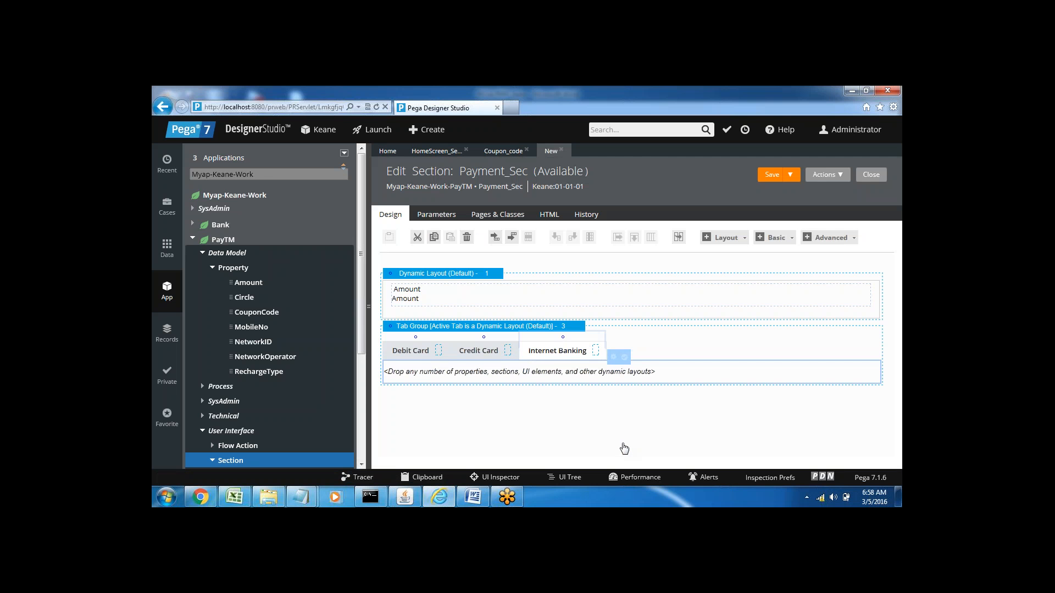
# Step: Switch through the tab group's tabs, leave Debit Card active, and save the Payment_Sec section
pyautogui.click(410, 352)
pyautogui.click(481, 351)
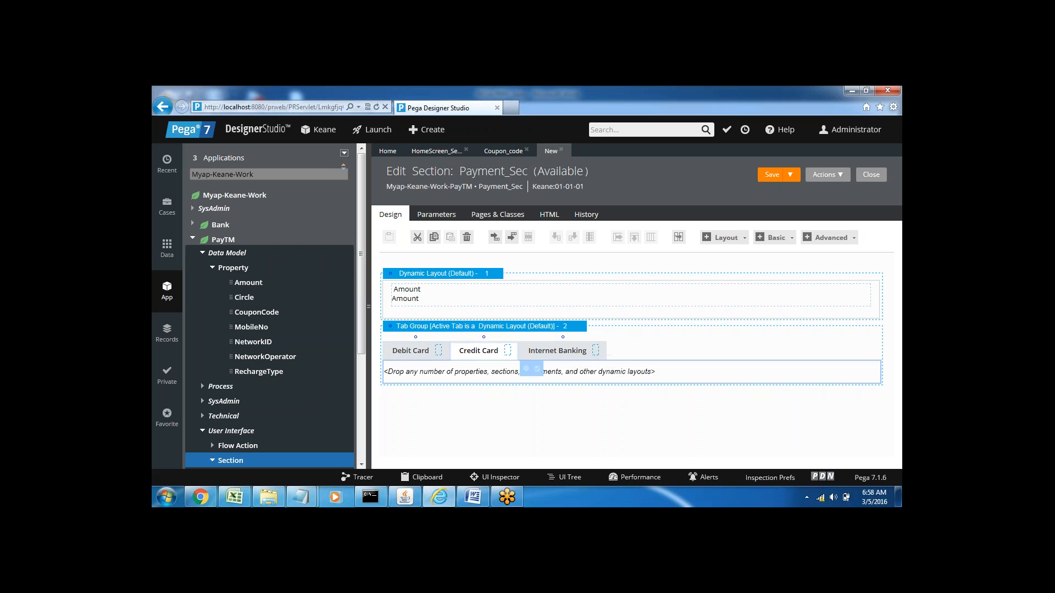
pyautogui.click(407, 352)
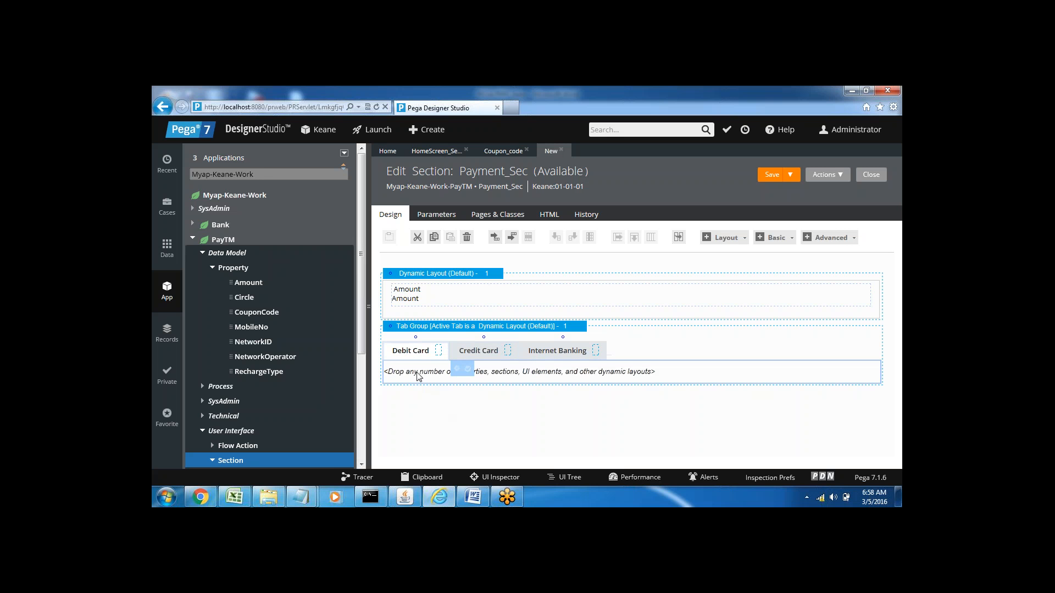
pyautogui.click(474, 353)
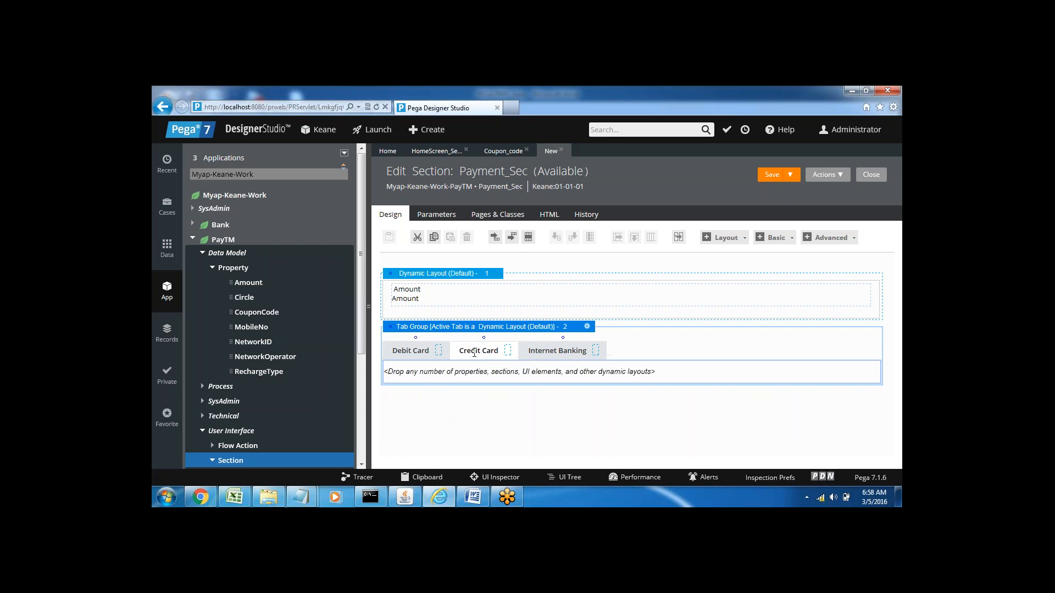
pyautogui.click(404, 348)
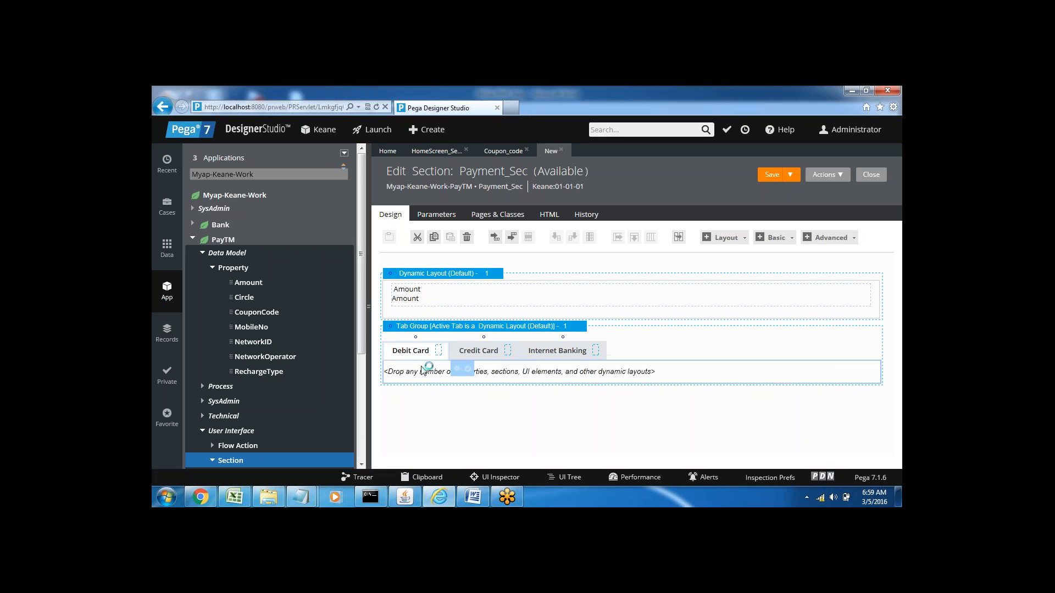
pyautogui.click(768, 180)
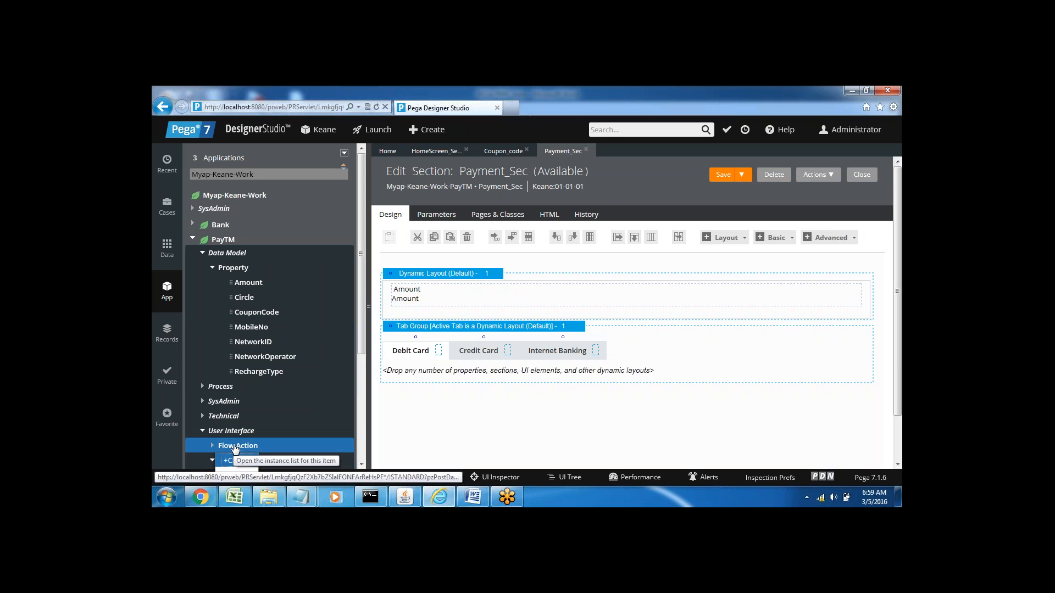
# Step: Create a flow action labelled Payments_Fa in the PayTM class, keeping the default Keane ruleset context
pyautogui.rightClick(220, 457)
pyautogui.click(237, 461)
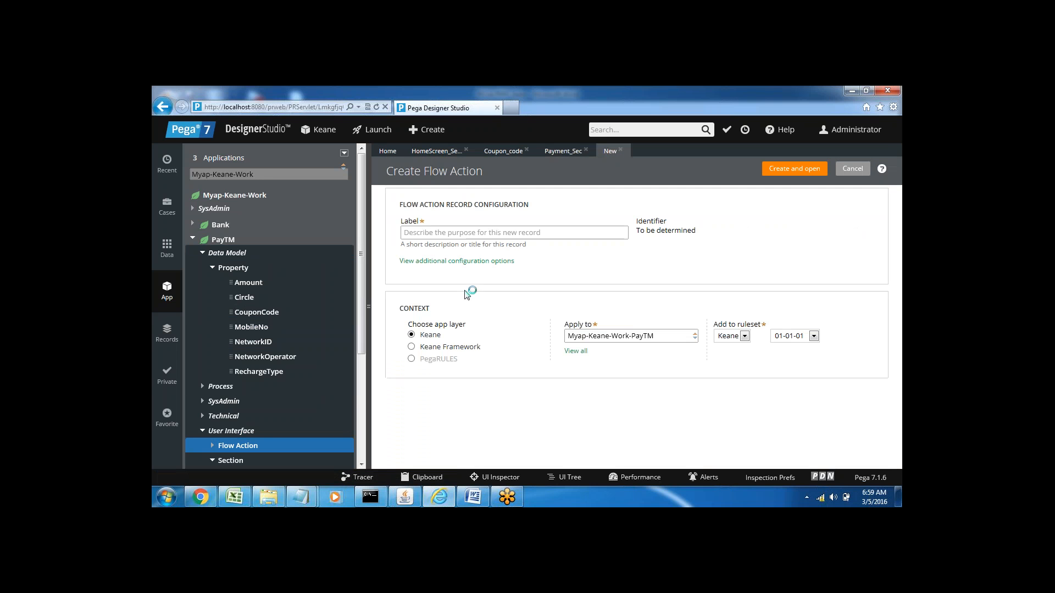
pyautogui.click(421, 232)
pyautogui.write('Payments_')
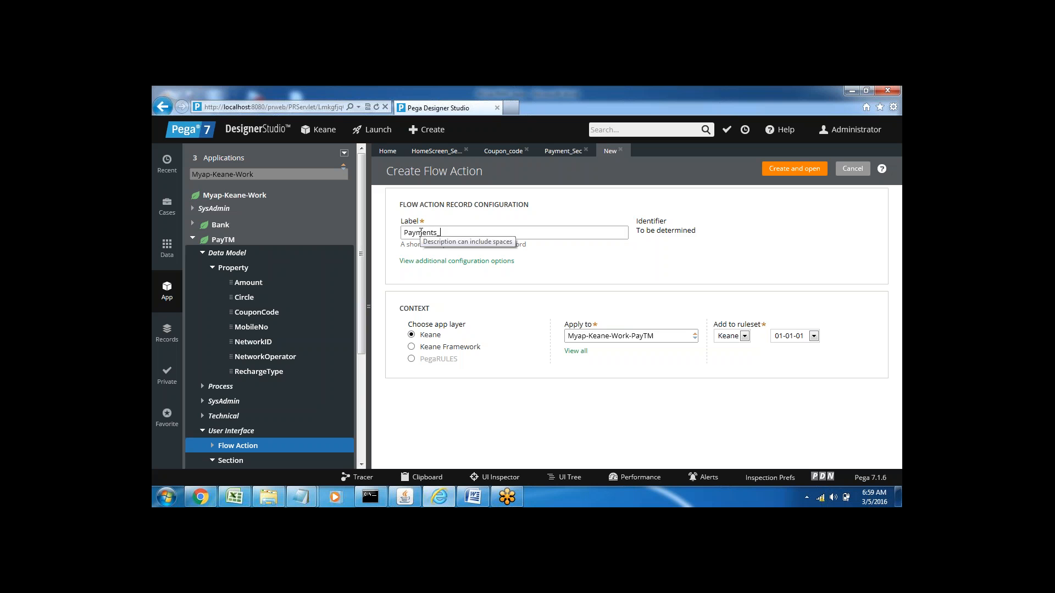
pyautogui.write('Fa')
pyautogui.press('Tab')
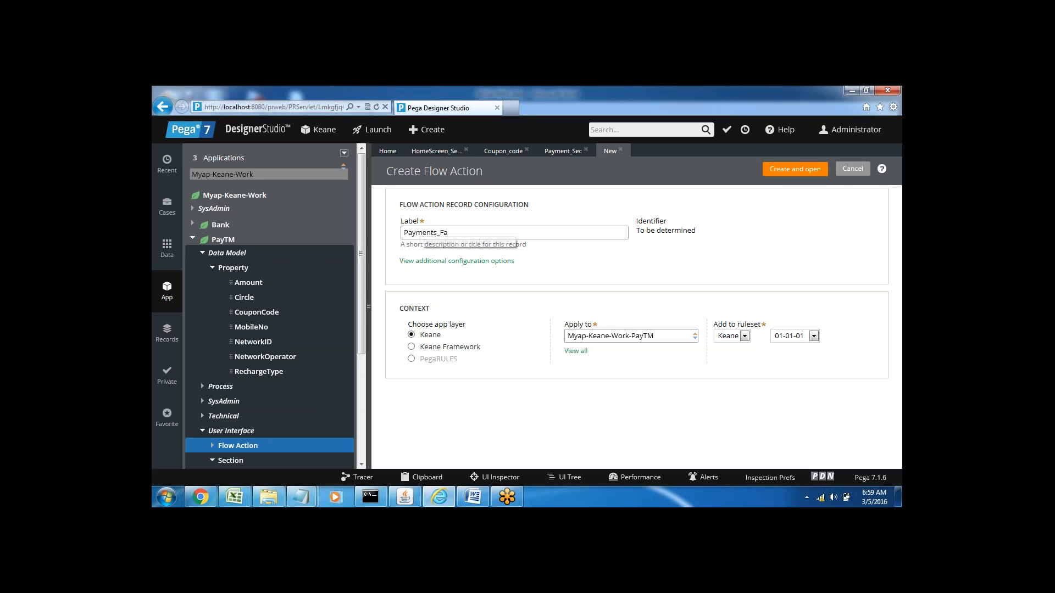
pyautogui.click(784, 170)
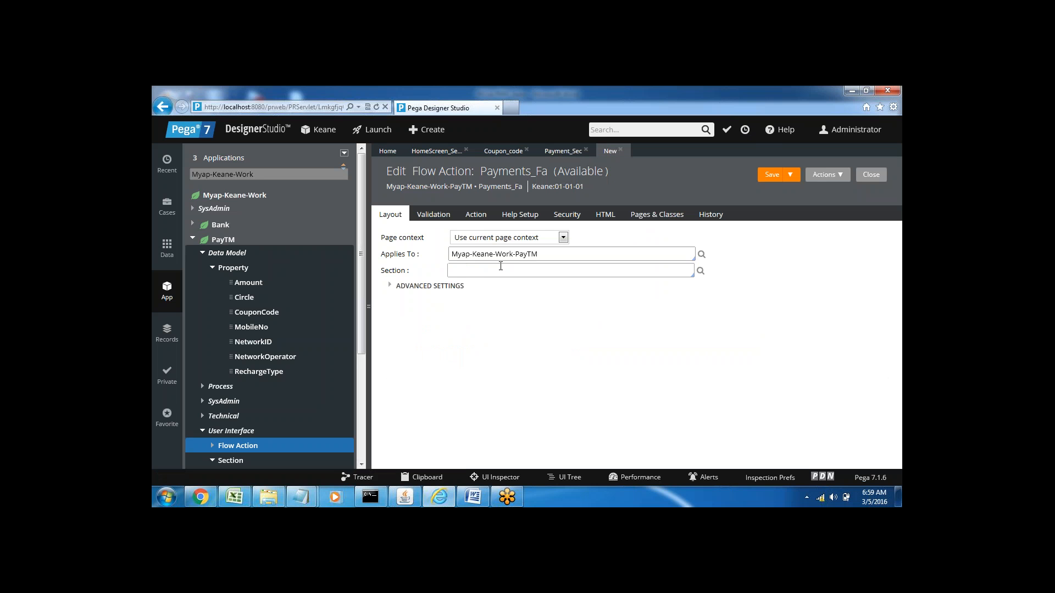
# Step: Assign the Payment_Sec section to the Payments_Fa flow action and save the record
pyautogui.press('Down')
pyautogui.press('Down')
pyautogui.press('Down')
pyautogui.press('Down')
pyautogui.press('Down')
pyautogui.press('Down')
pyautogui.press('Down')
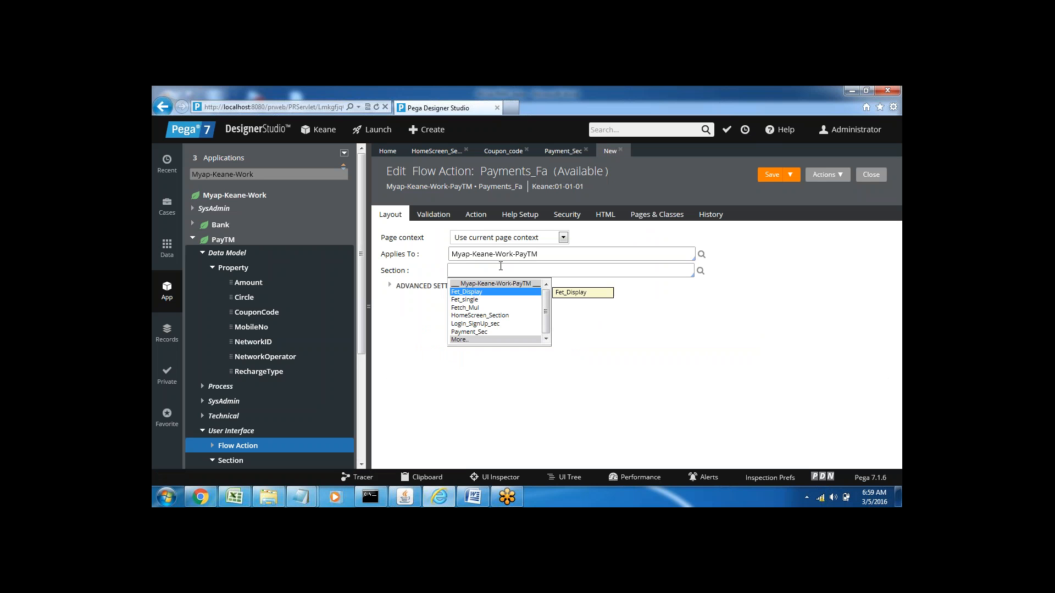
pyautogui.press('Return')
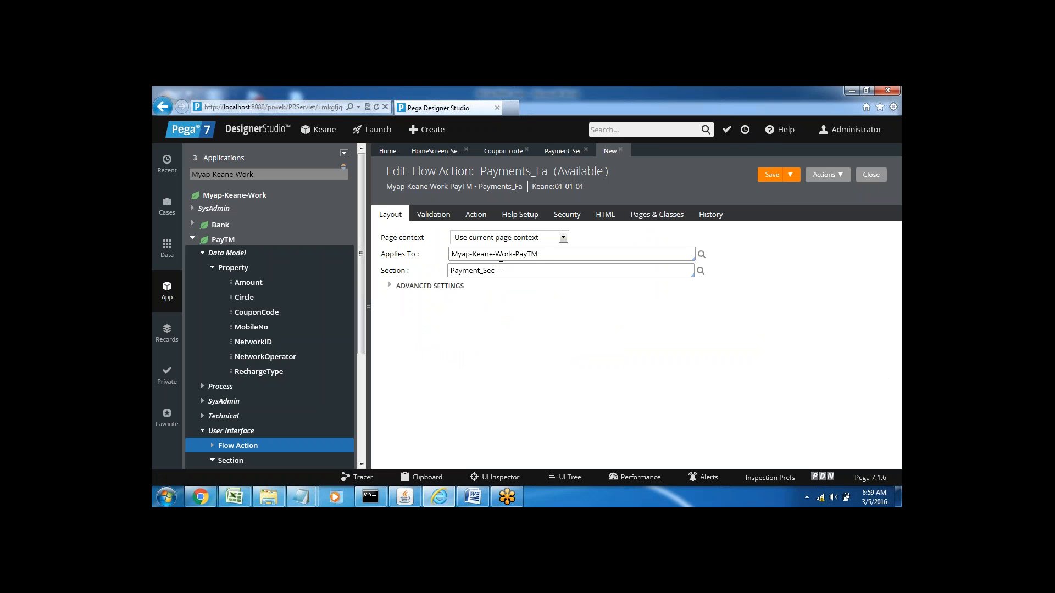
pyautogui.click(772, 176)
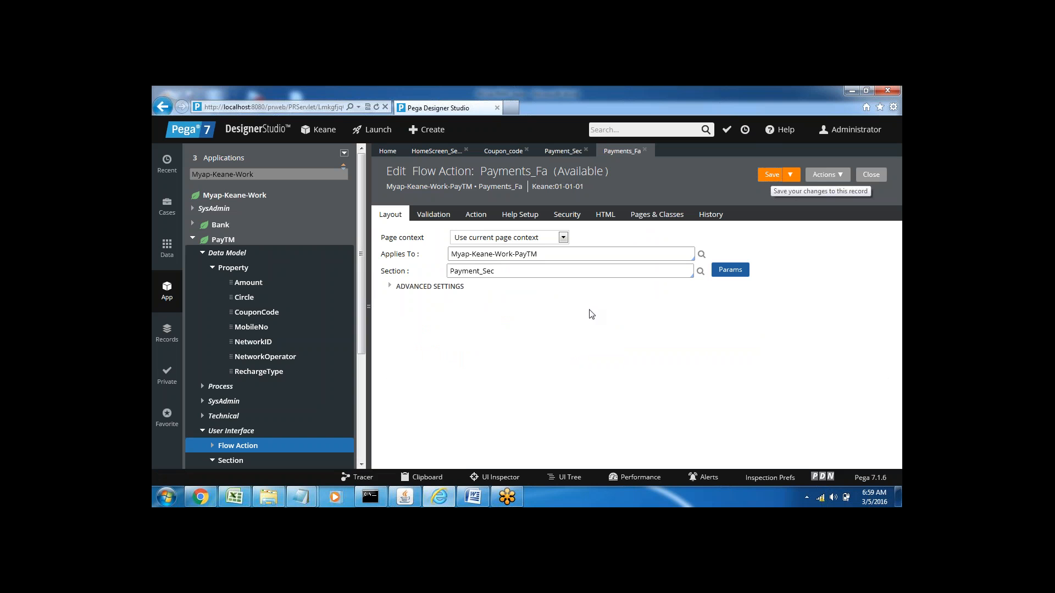
# Step: Open the Payment step's flow from the EPayments stage of the PayTM case type
pyautogui.click(168, 207)
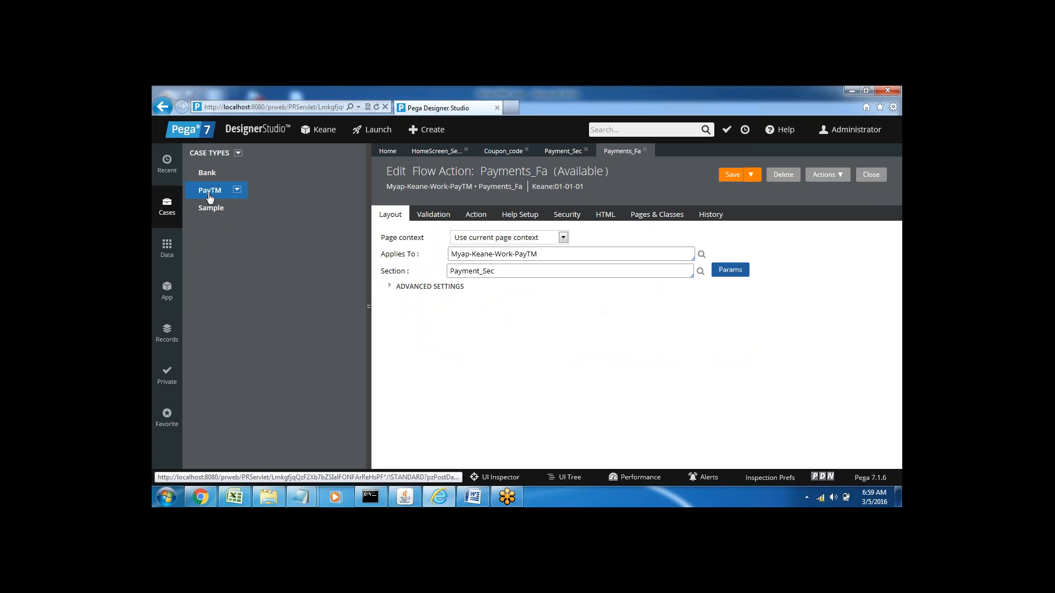
pyautogui.click(208, 194)
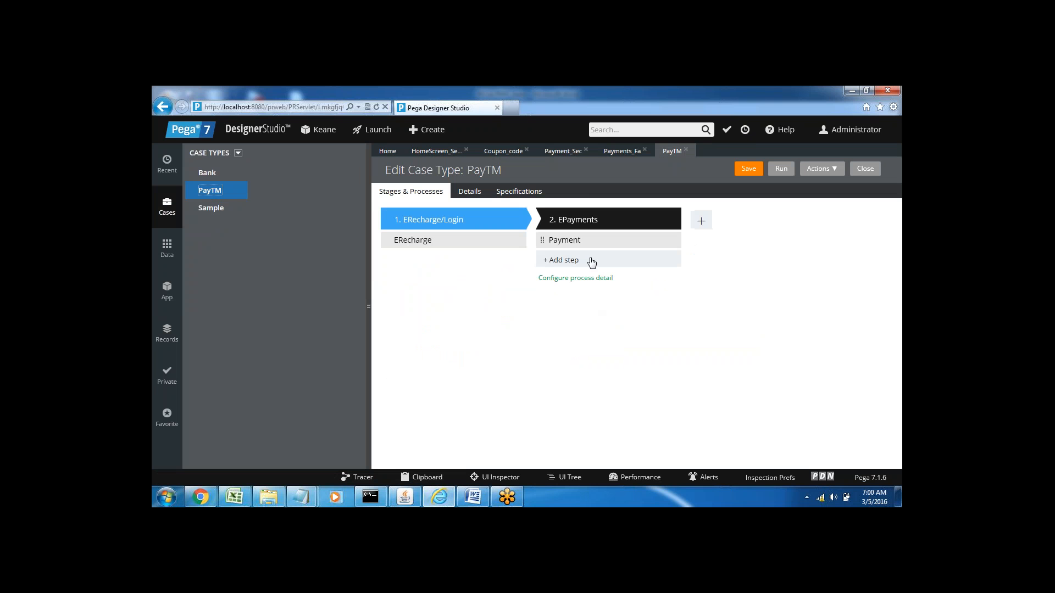
pyautogui.moveTo(651, 240)
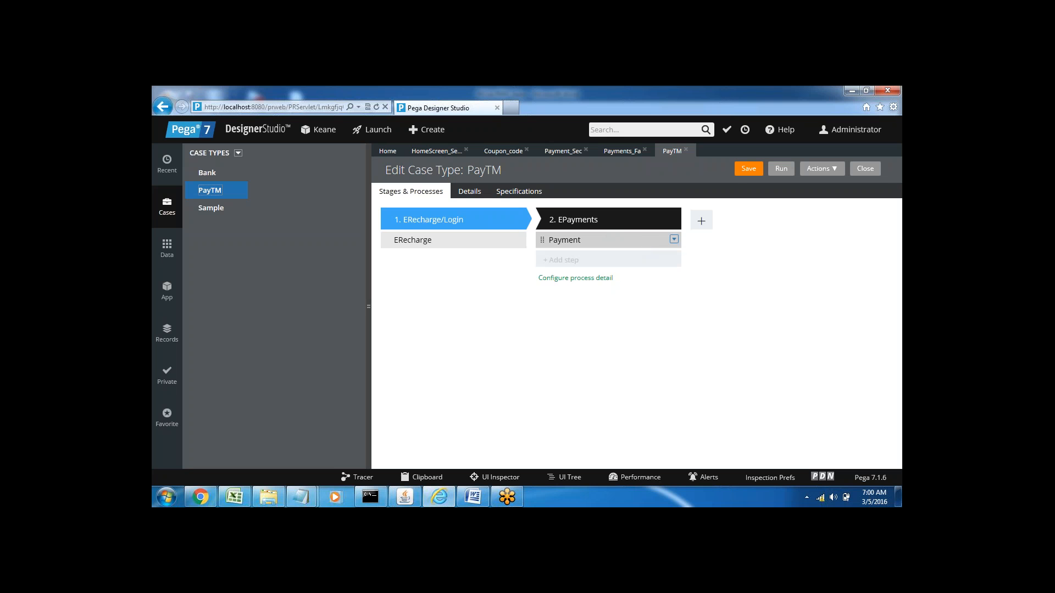
pyautogui.click(674, 241)
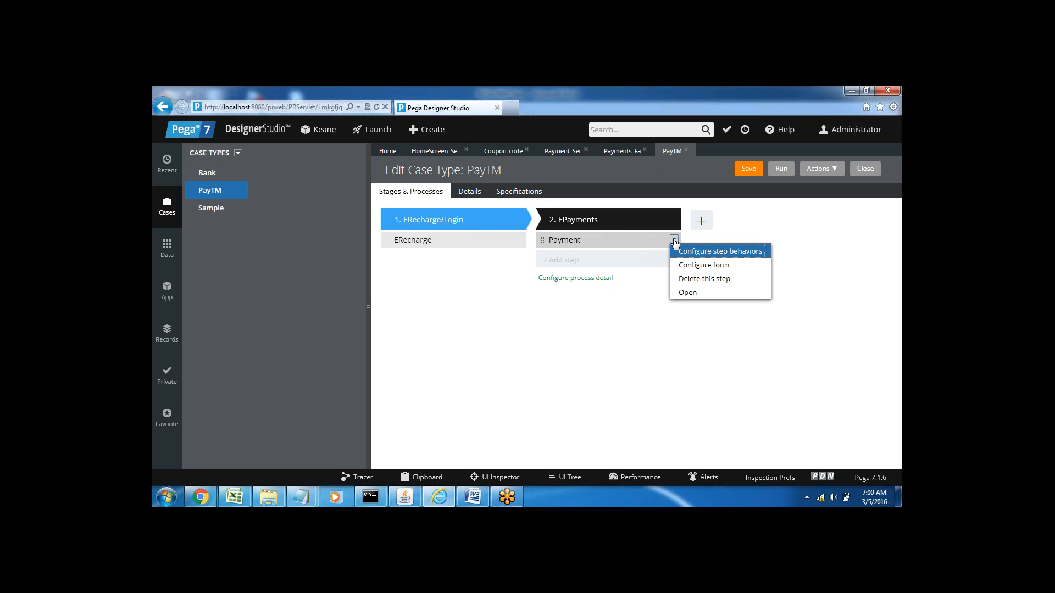
pyautogui.click(687, 293)
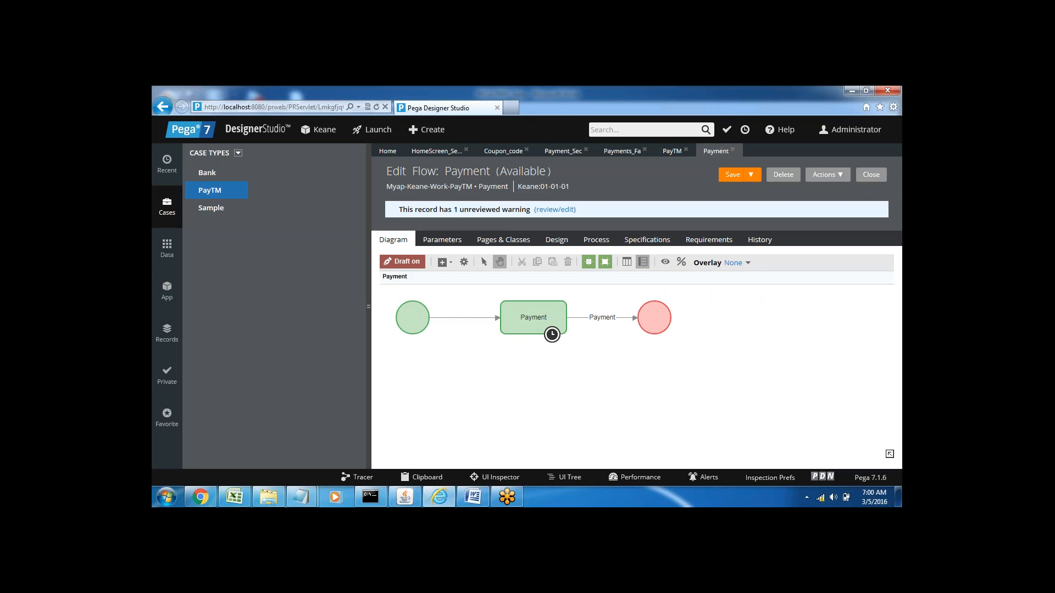
# Step: Set the Payment connector's flow action to Payments_Fa and save the Payment flow
pyautogui.doubleClick(603, 318)
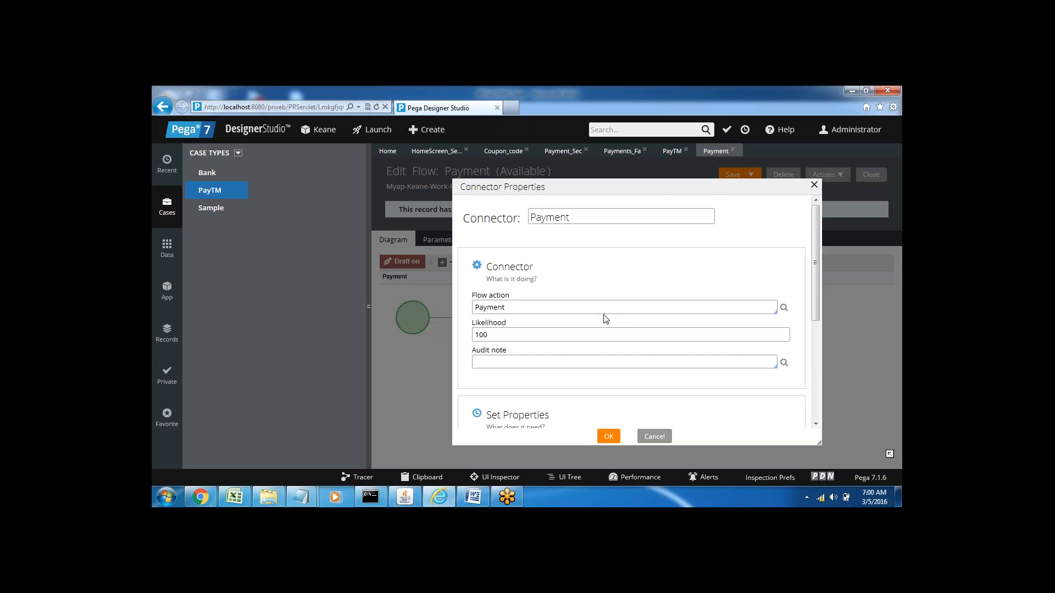
pyautogui.click(509, 307)
pyautogui.press('Up')
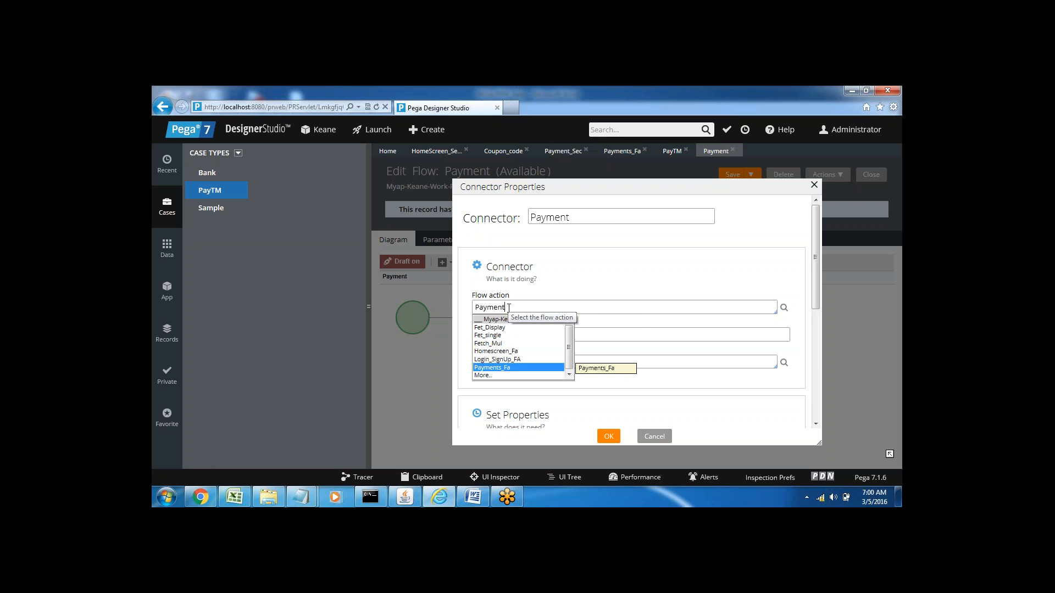
pyautogui.press('Return')
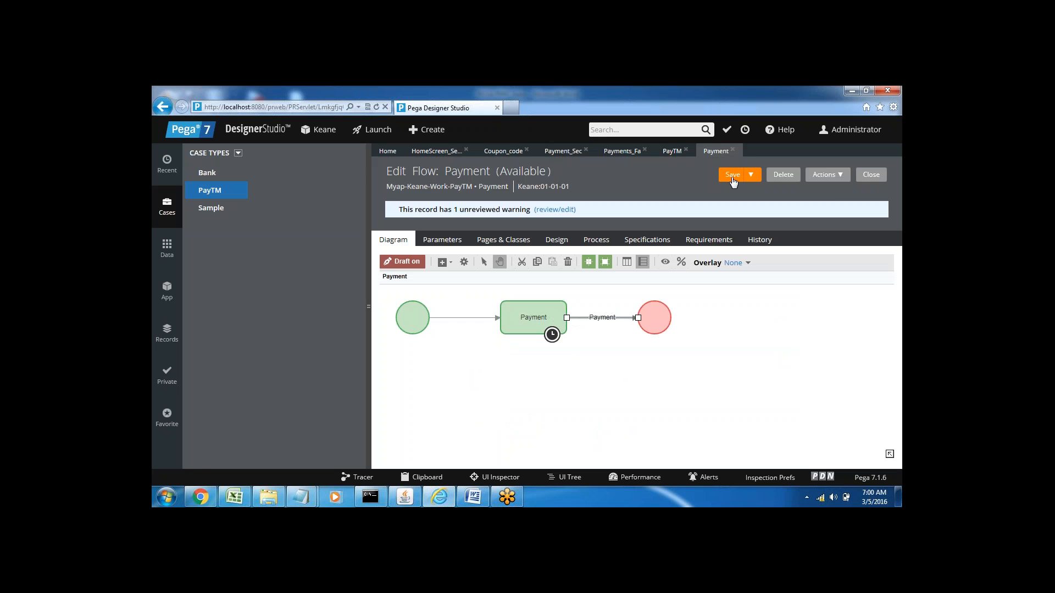
pyautogui.click(733, 174)
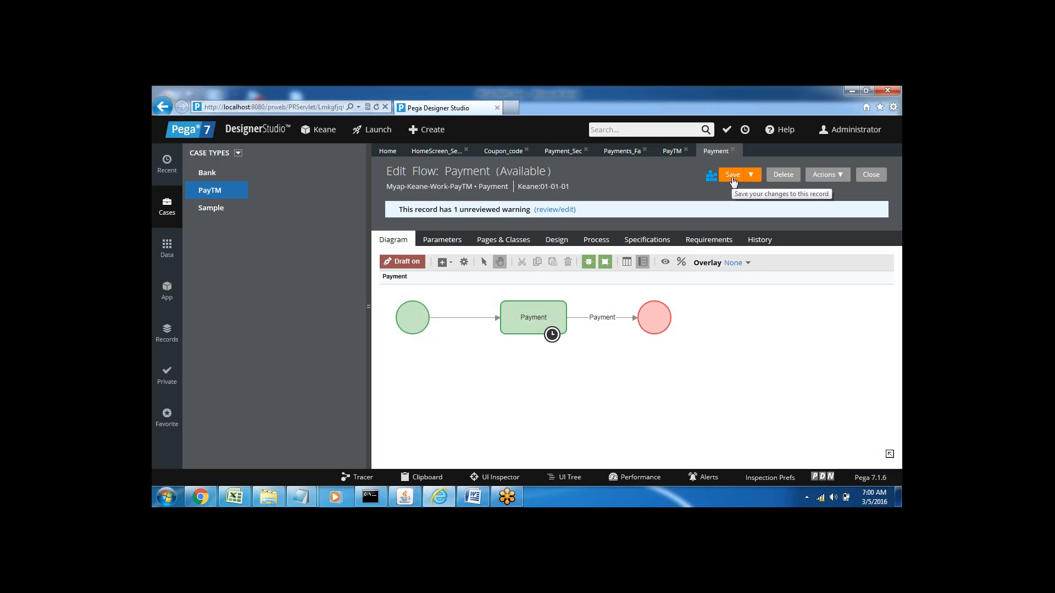
# Step: Save the PayTM case type, and close the PayTM, Payment, Payments_Fa and Payment_Sec records
pyautogui.click(670, 158)
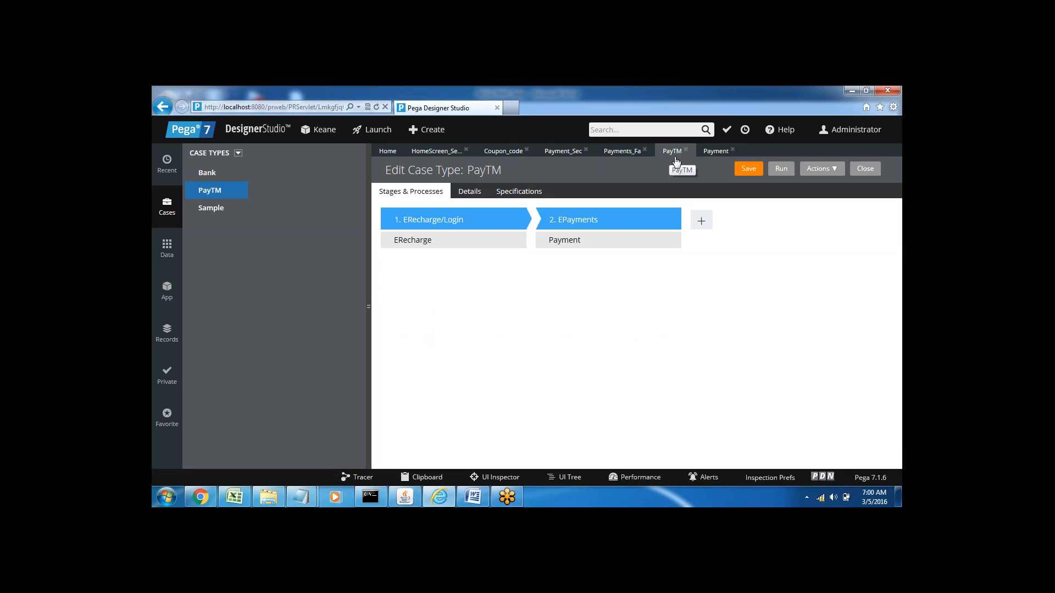
pyautogui.click(746, 172)
pyautogui.click(685, 150)
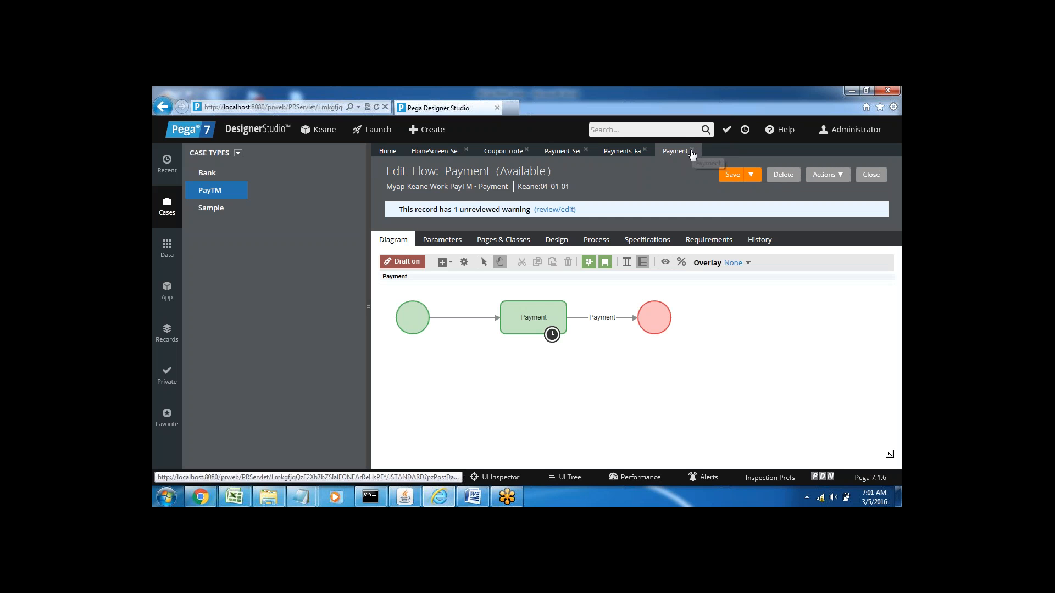
pyautogui.click(692, 151)
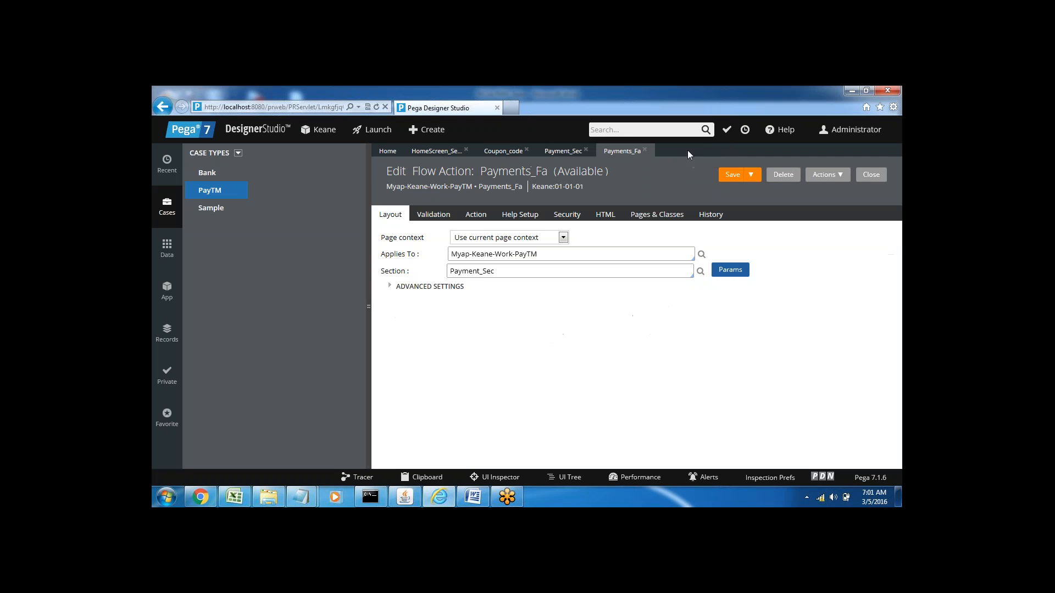
pyautogui.click(644, 149)
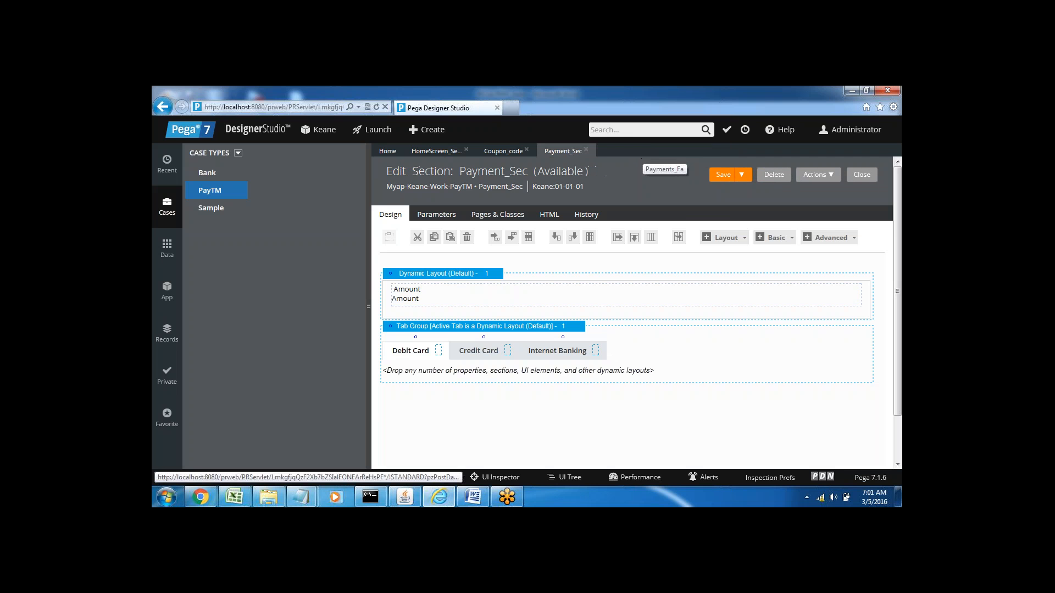
pyautogui.click(587, 152)
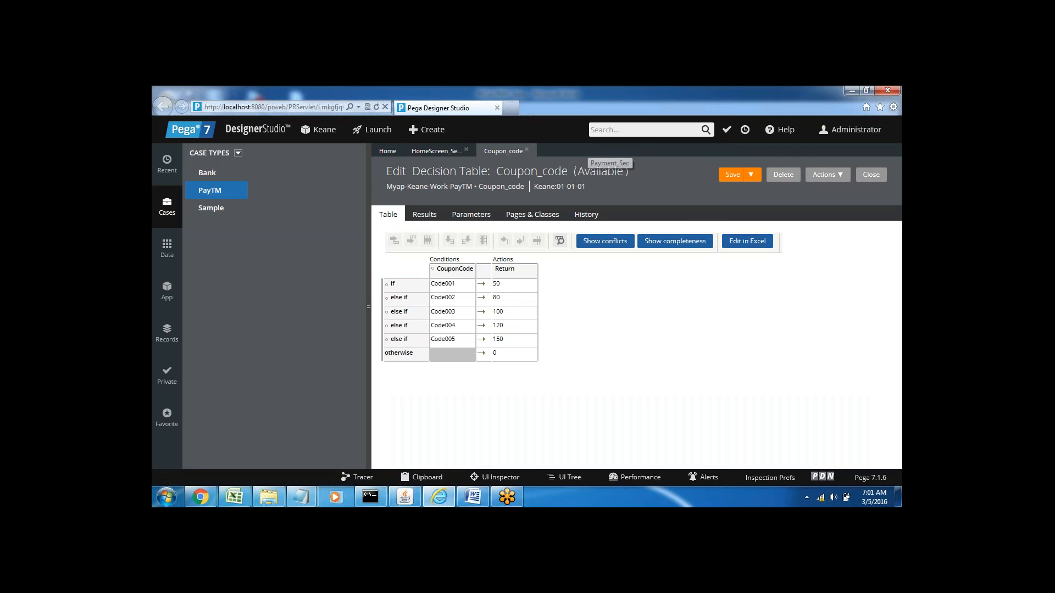
# Step: Bring up HomeScreen_Section and refresh the PayTM class in the application explorer
pyautogui.click(438, 152)
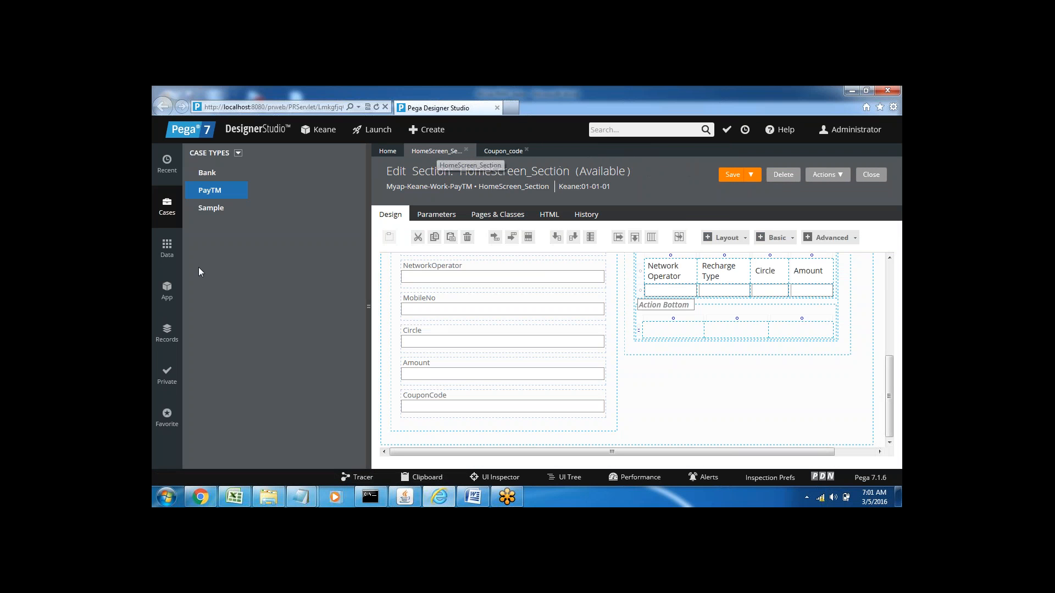
pyautogui.click(165, 294)
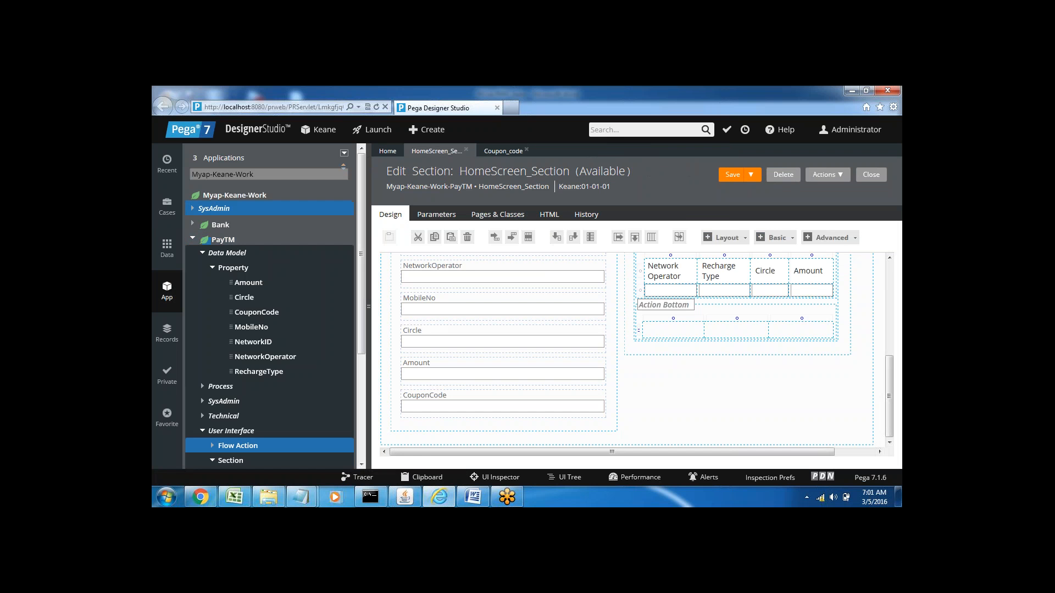
pyautogui.rightClick(219, 242)
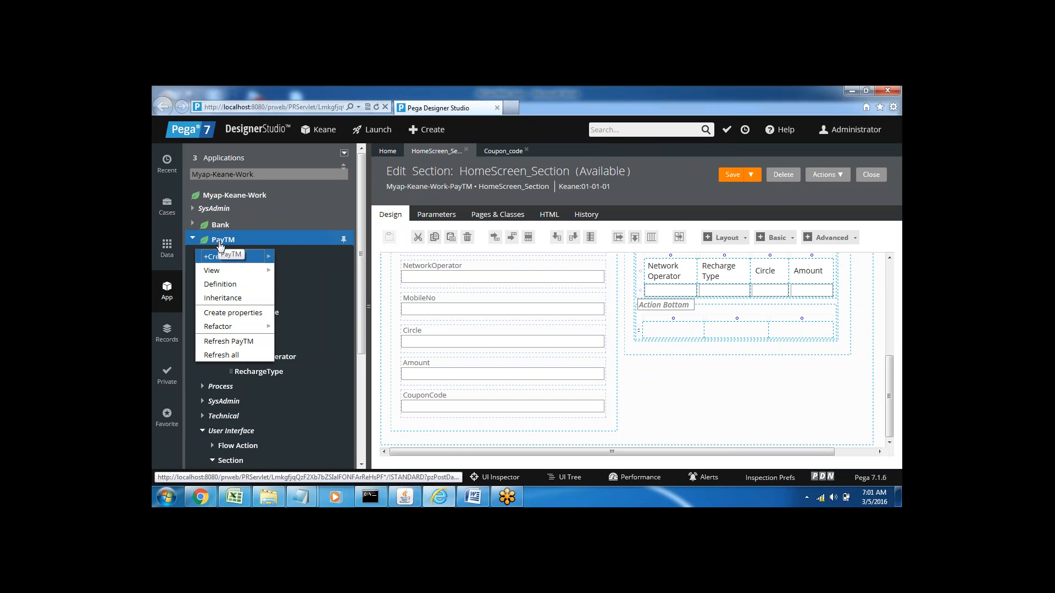
pyautogui.click(230, 341)
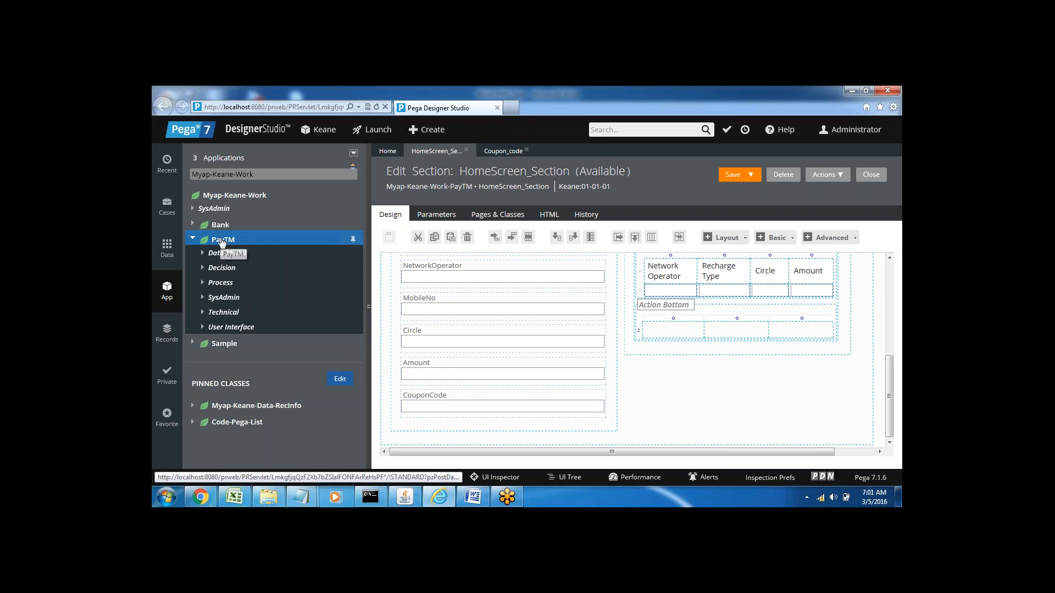
# Step: Create and open a new activity labelled Deduct_Coupon_amount in the PayTM class
pyautogui.rightClick(222, 241)
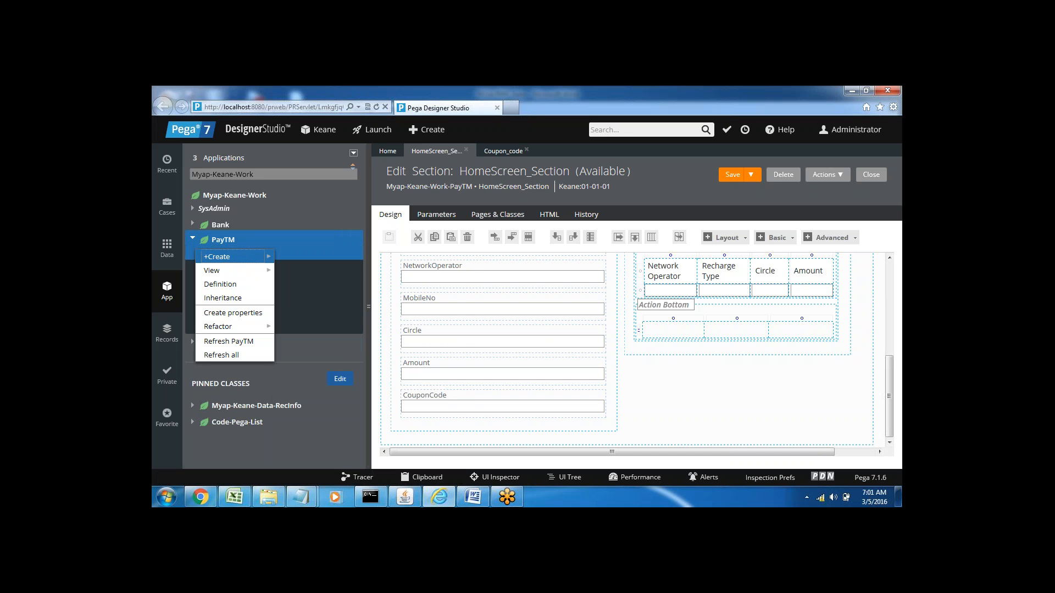
pyautogui.moveTo(231, 256)
pyautogui.moveTo(299, 421)
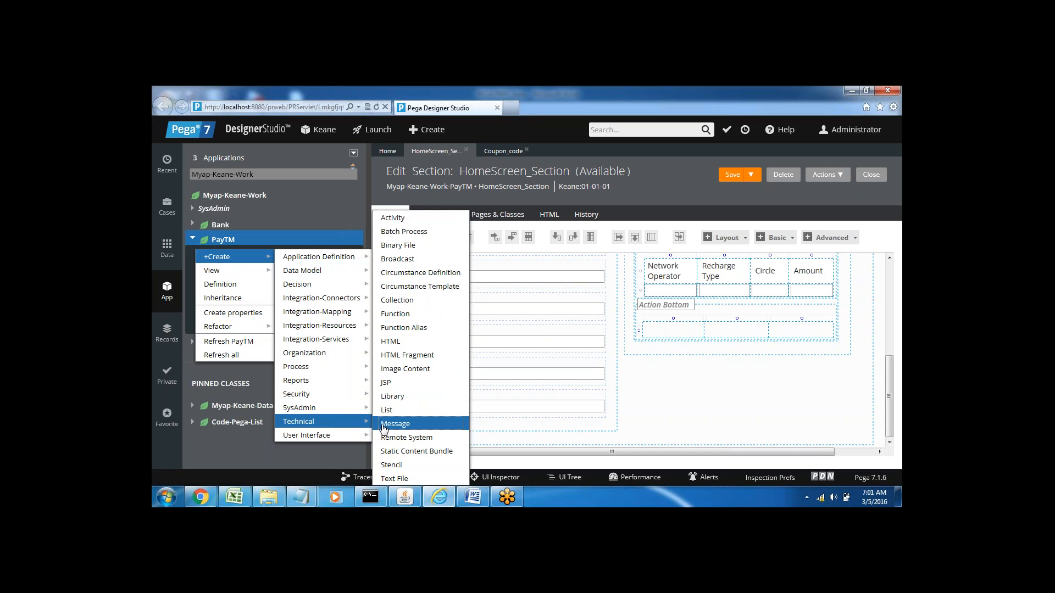
pyautogui.click(407, 218)
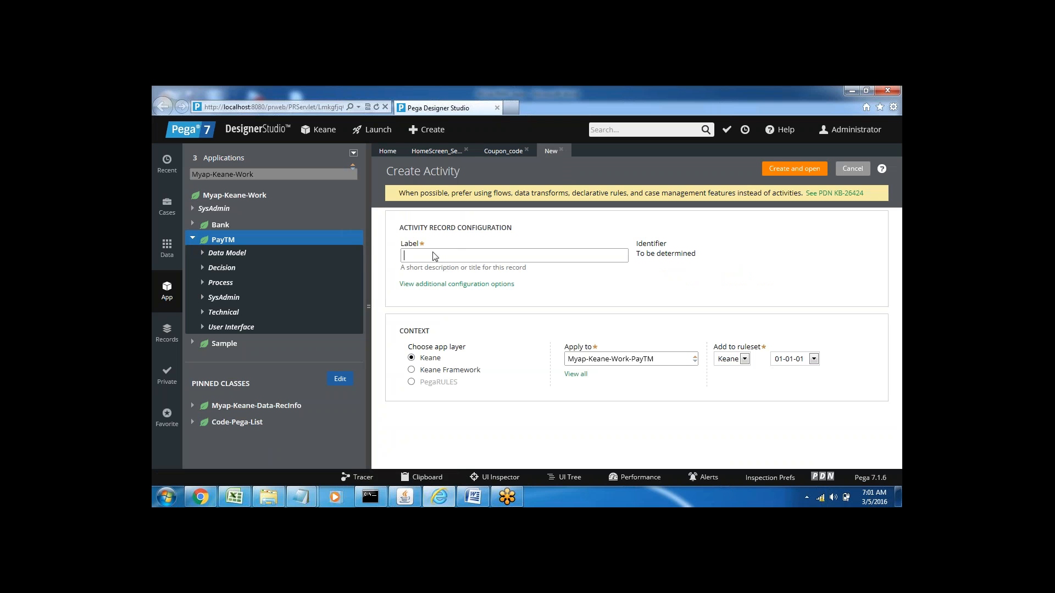
pyautogui.write('De')
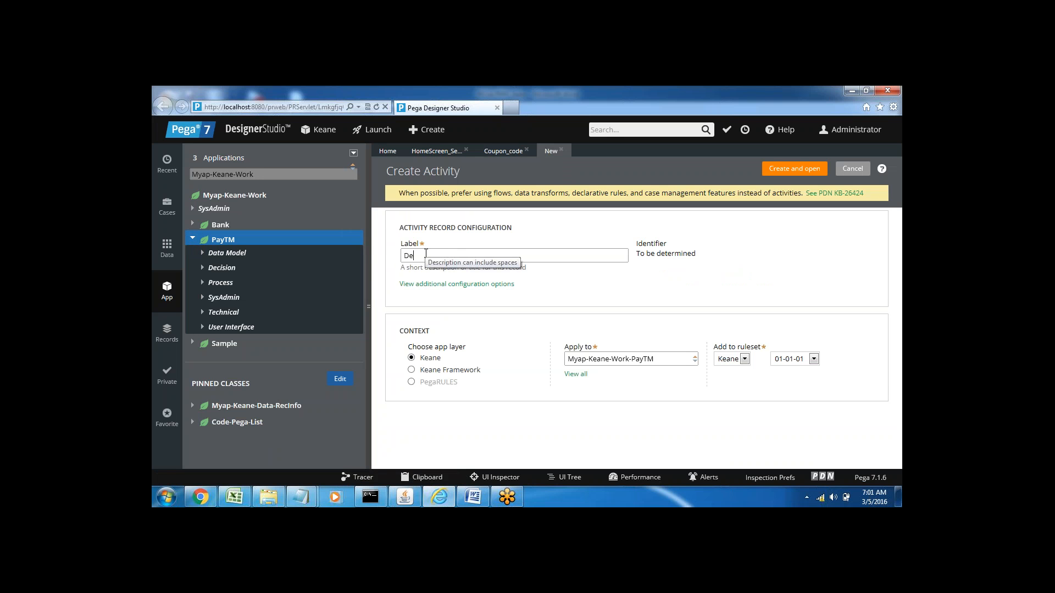
pyautogui.write('du')
pyautogui.write('c_Coupon')
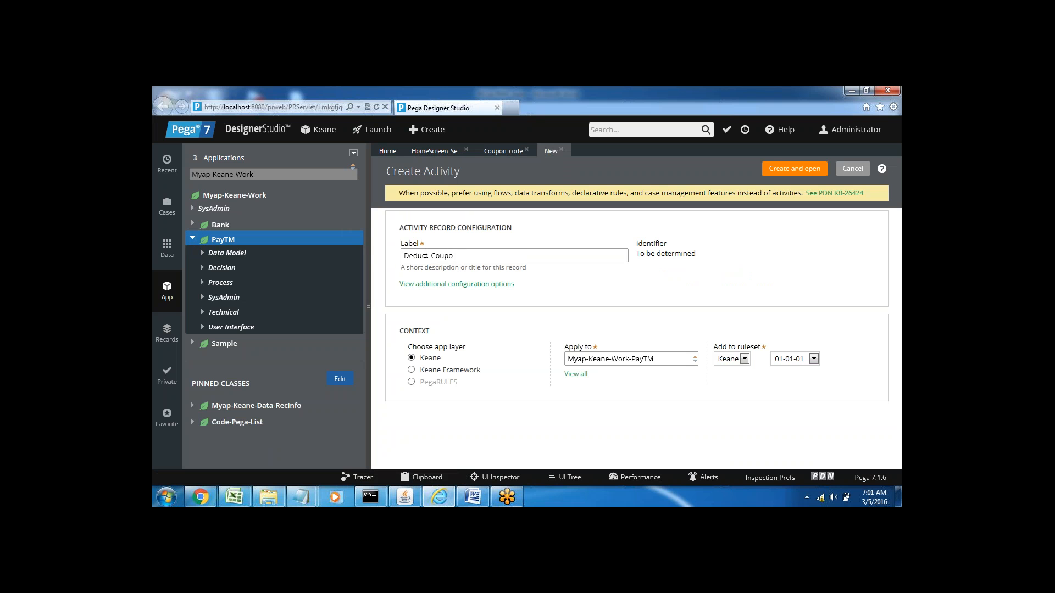
pyautogui.write('_amount')
pyautogui.click(792, 171)
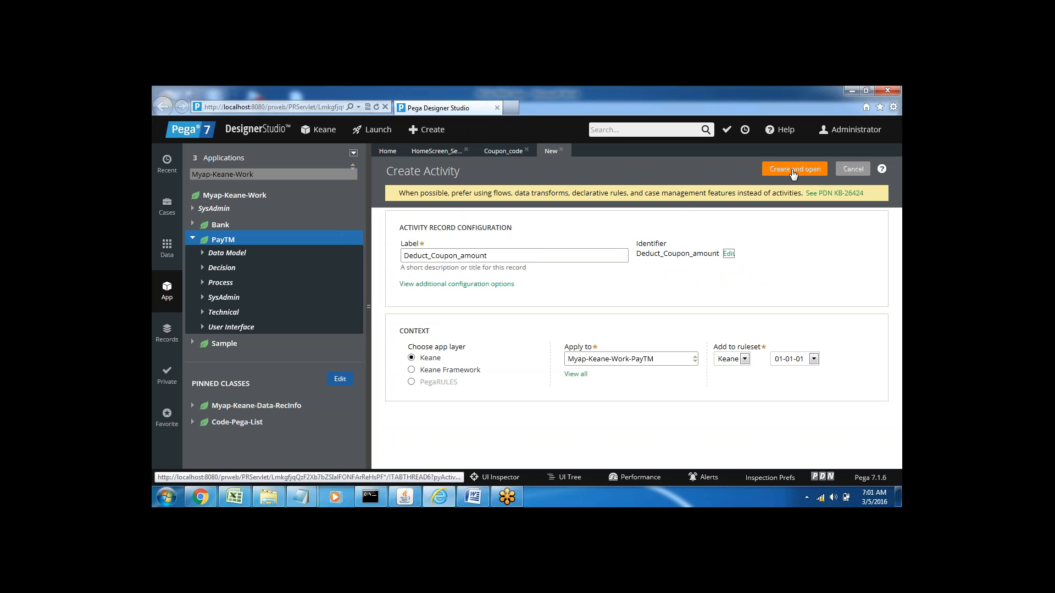
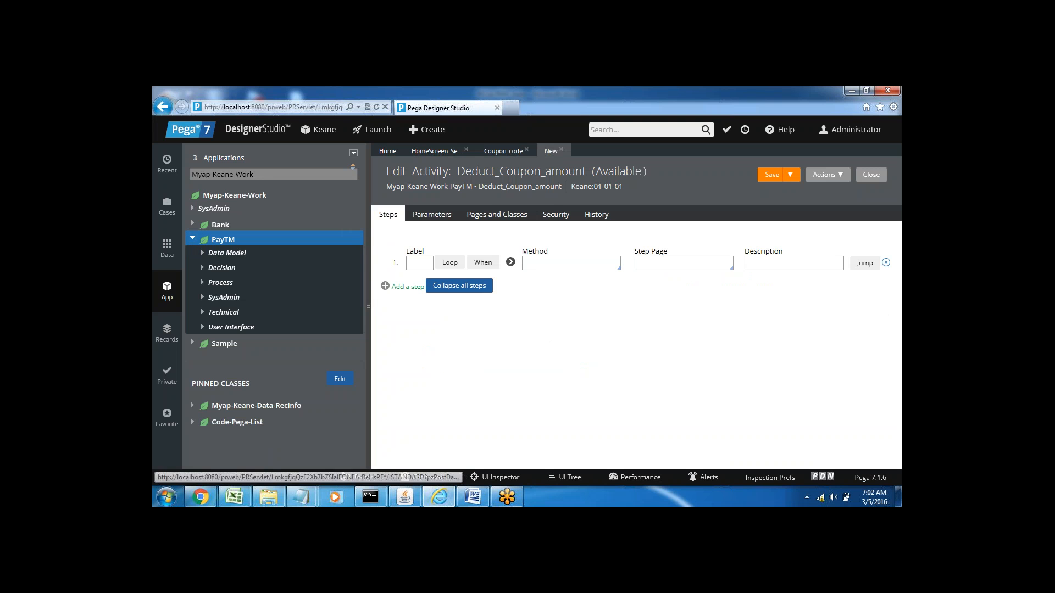
# Step: In the activity's Pages and Classes, set the first row's class to Myap-Keane-Work-PayTM
pyautogui.click(484, 219)
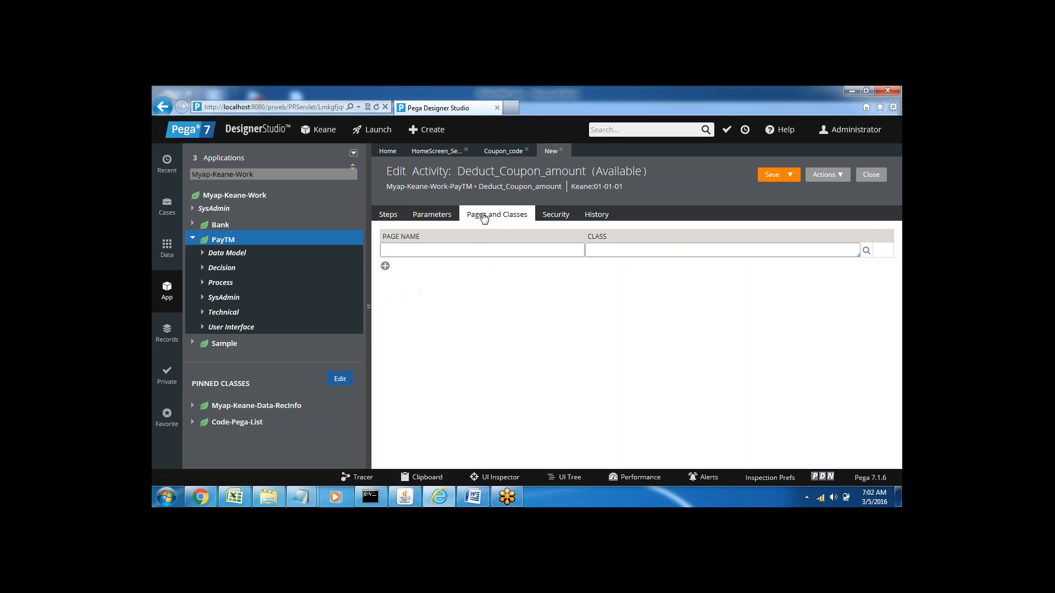
pyautogui.click(600, 252)
pyautogui.press('Down')
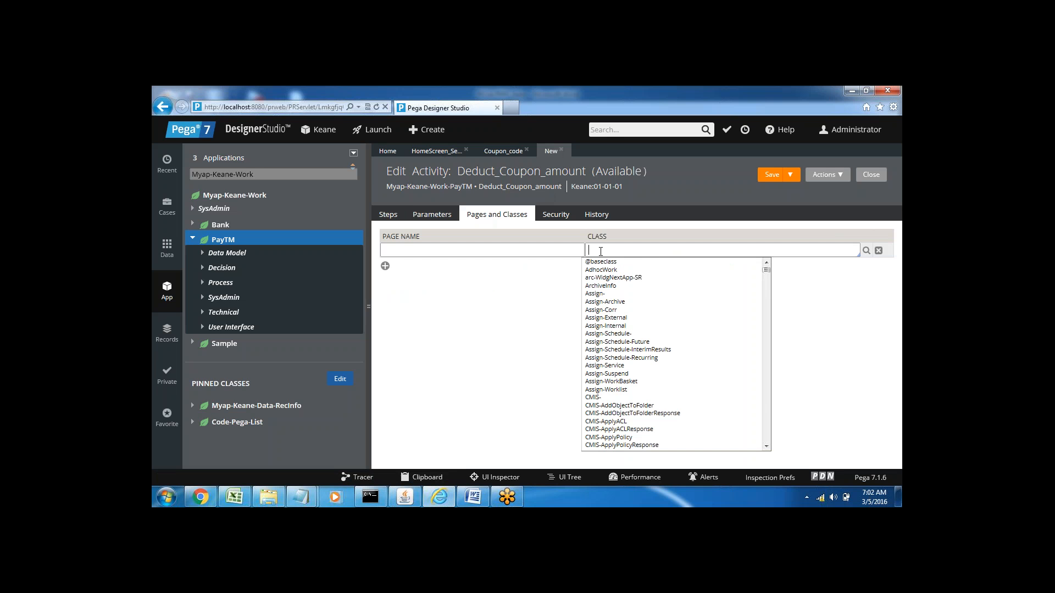
pyautogui.write('myap')
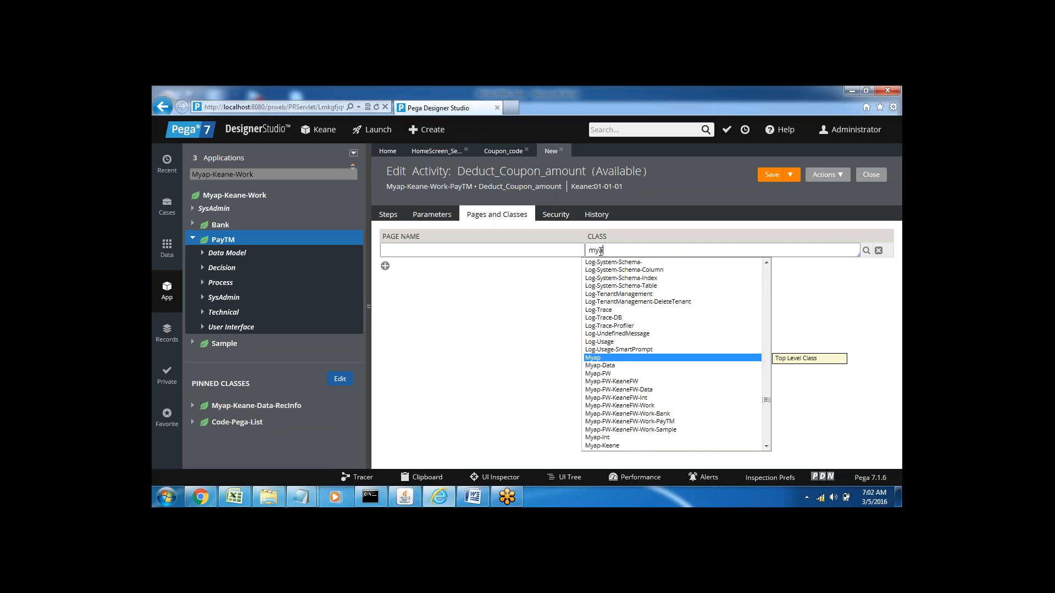
pyautogui.press('Down')
pyautogui.press('Down')
pyautogui.press('Down')
pyautogui.press('Down')
pyautogui.press('Down')
pyautogui.press('Down')
pyautogui.press('Down')
pyautogui.press('Down')
pyautogui.press('Down')
pyautogui.press('Down')
pyautogui.press('Down')
pyautogui.press('Down')
pyautogui.press('Down')
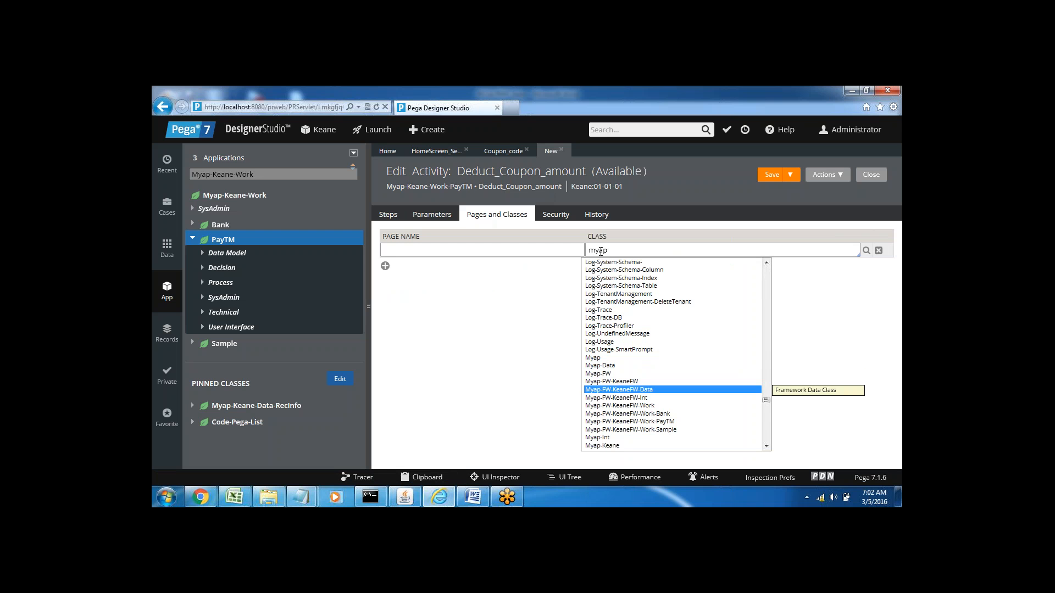
pyautogui.press('Down')
pyautogui.press('Down')
pyautogui.press('Down')
pyautogui.press('Down')
pyautogui.press('Down')
pyautogui.press('Down')
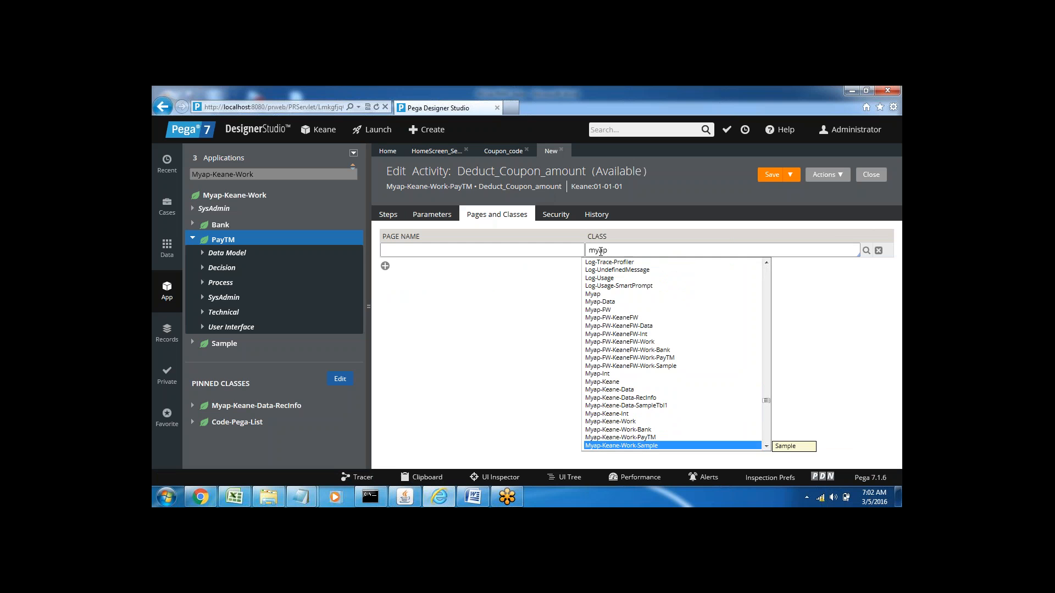
pyautogui.press('Up')
pyautogui.press('Return')
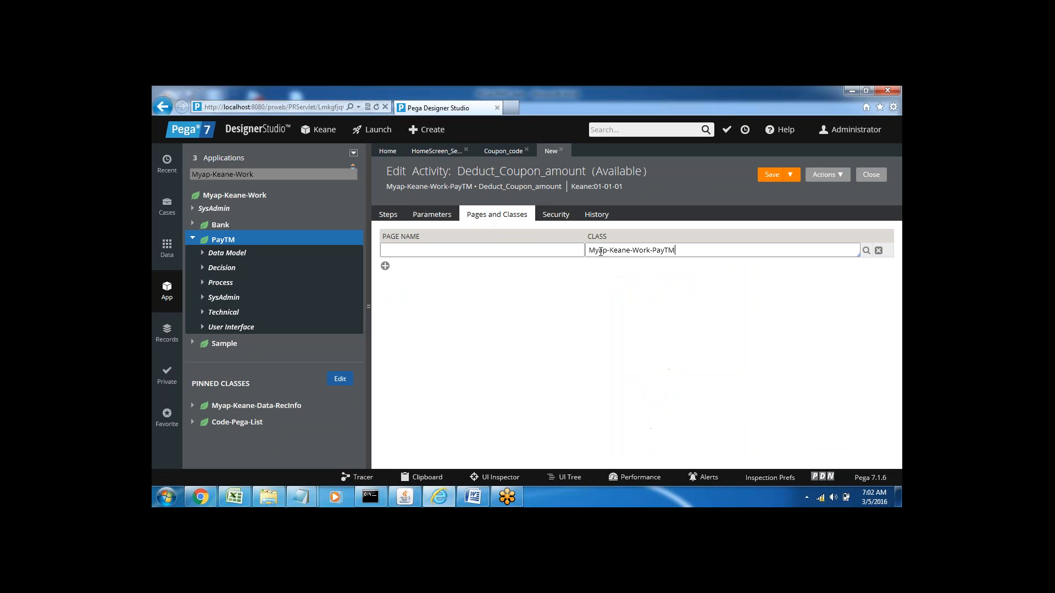
# Step: Name the page pyWorkPage, and return to the activity's steps with the application explorer collapsed
pyautogui.write('pyWorkPage')
pyautogui.click(388, 215)
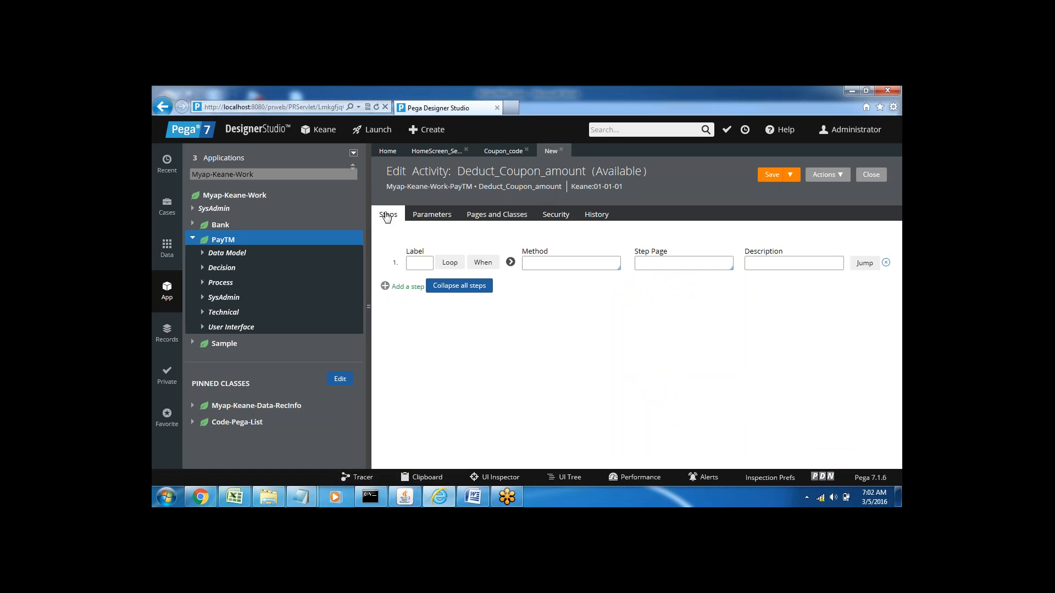
pyautogui.click(369, 308)
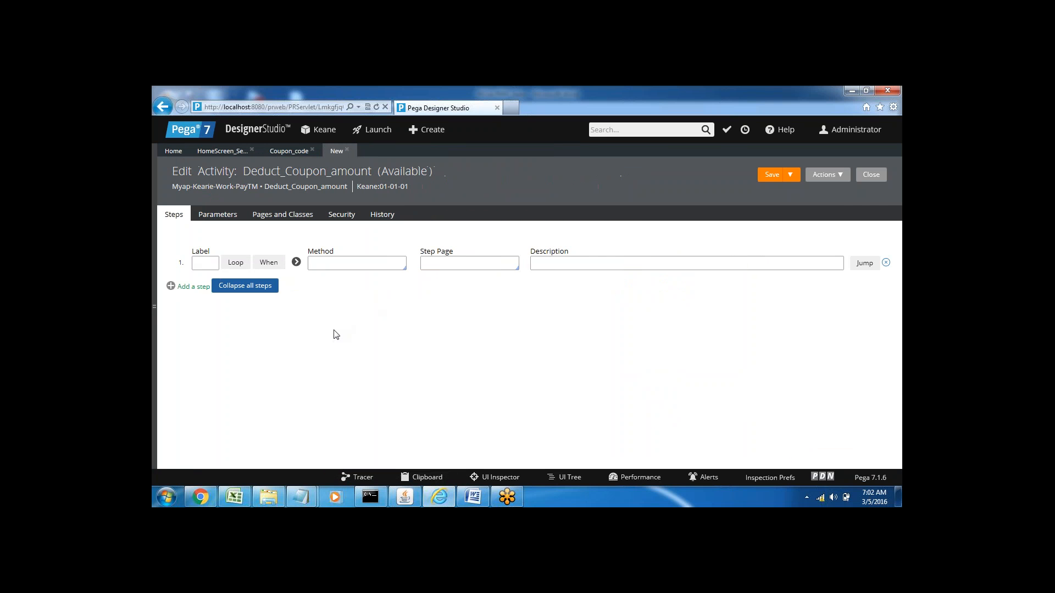
# Step: Switch to the Word notes and review the Cond + Page Level, Activity, Property Map Decision Table and amount calculation lines
pyautogui.click(473, 497)
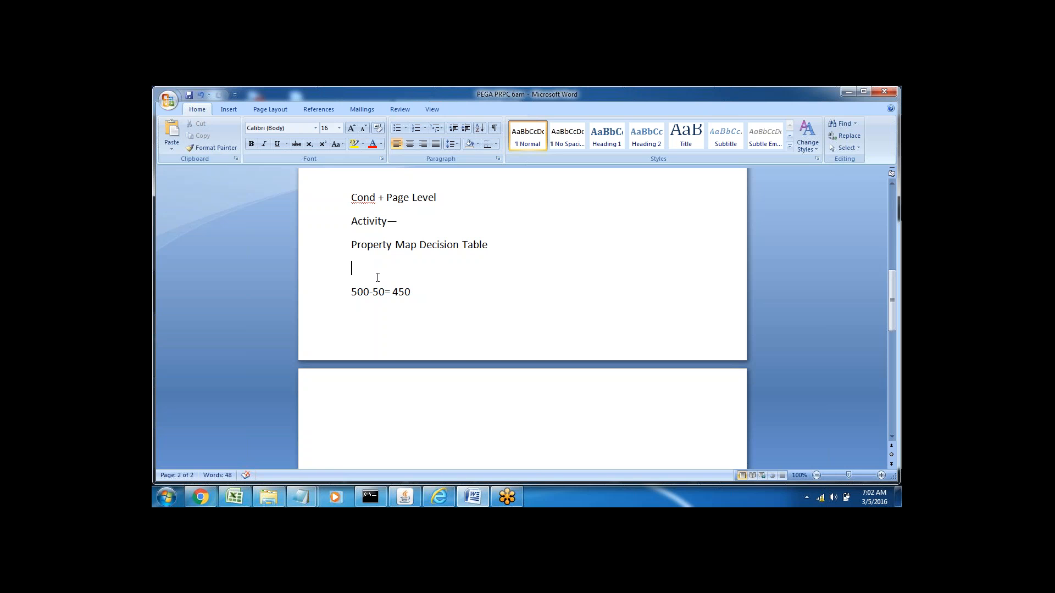
pyautogui.click(333, 208)
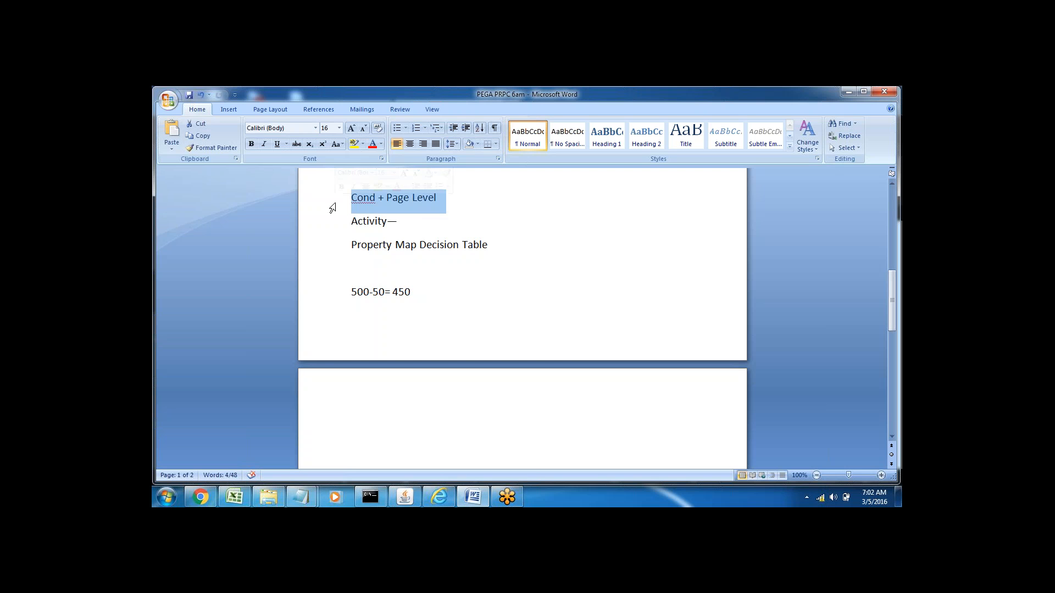
pyautogui.click(396, 221)
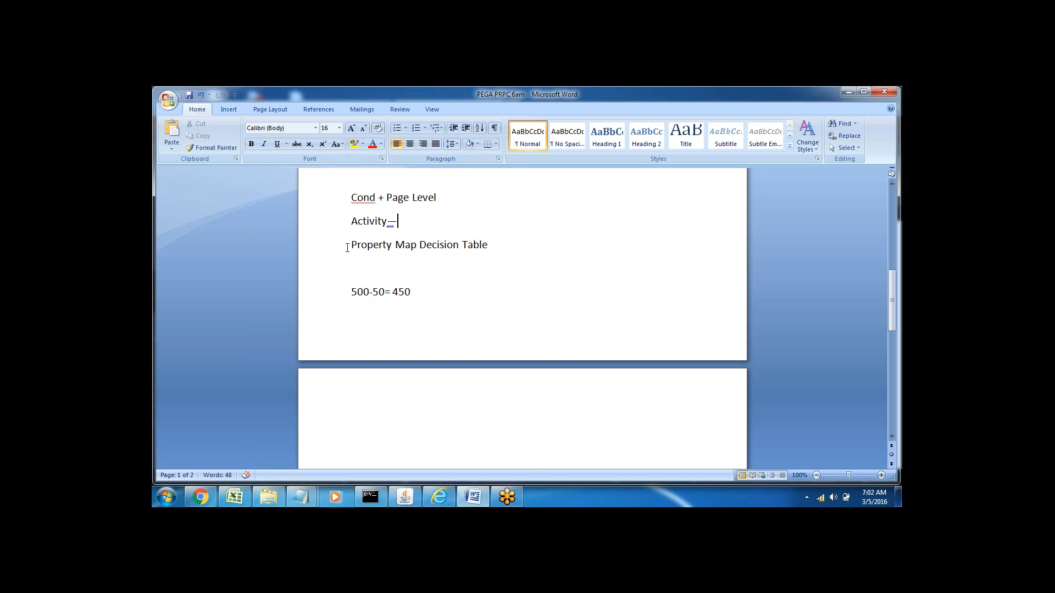
pyautogui.click(328, 247)
pyautogui.click(353, 267)
pyautogui.moveTo(395, 195); pyautogui.dragTo(439, 199)
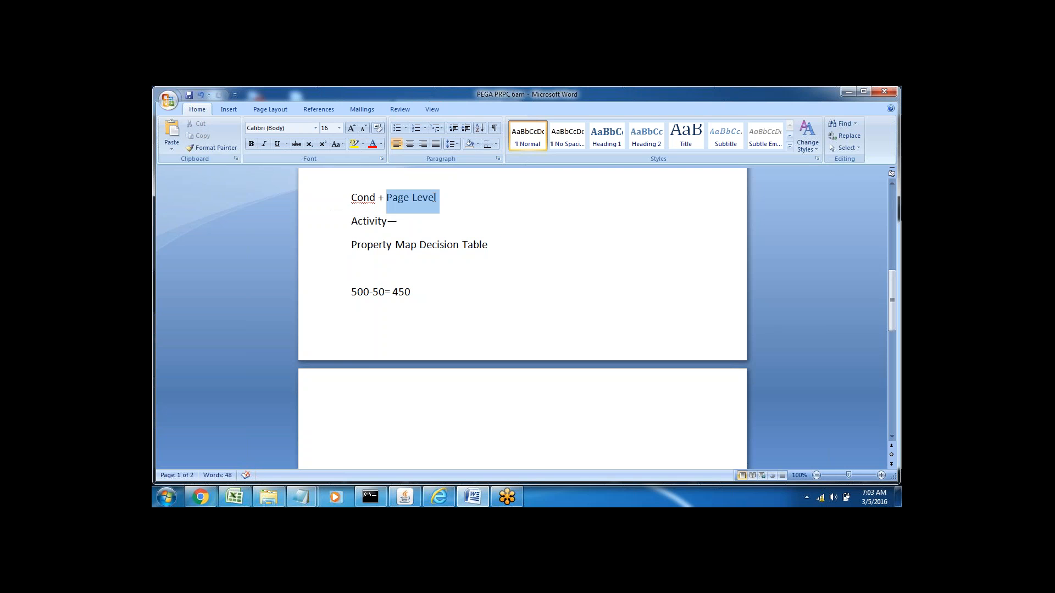
pyautogui.tripleClick(361, 290)
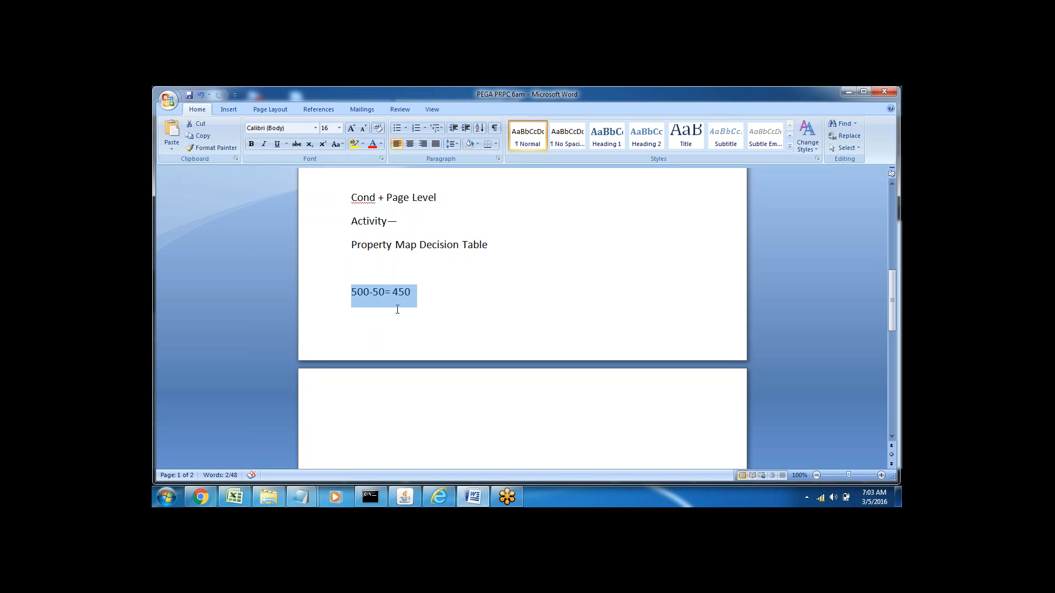
pyautogui.click(370, 295)
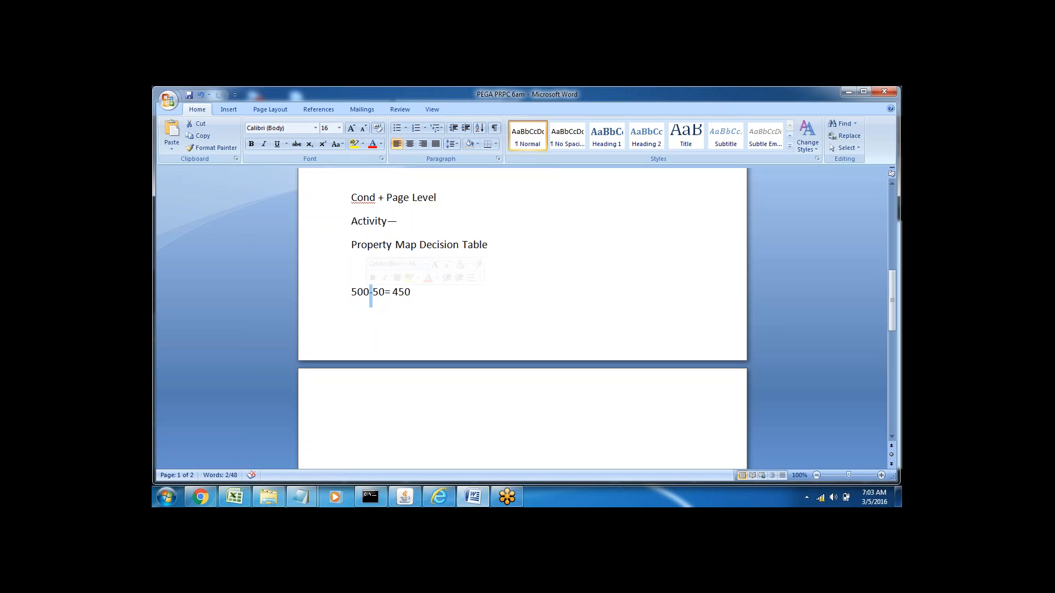
# Step: Add the line "Property set" to the notes beneath "Property Map Decision Table"
pyautogui.click(385, 295)
pyautogui.write('P')
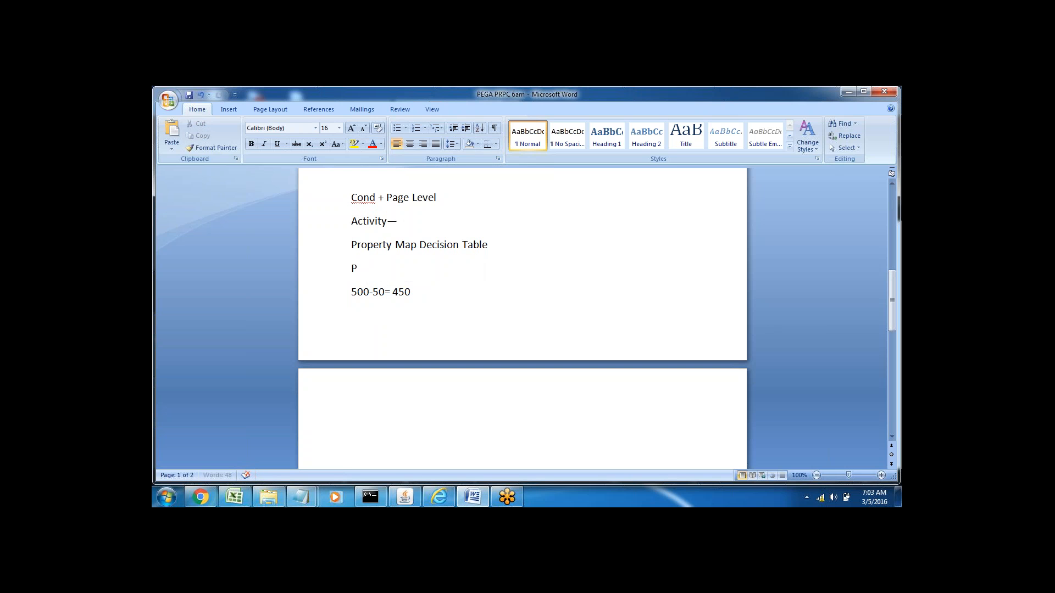
pyautogui.write('roperty set')
# Step: Go over the Property Map Decision Table and Property set lines and the subtraction example in the notes
pyautogui.click(319, 273)
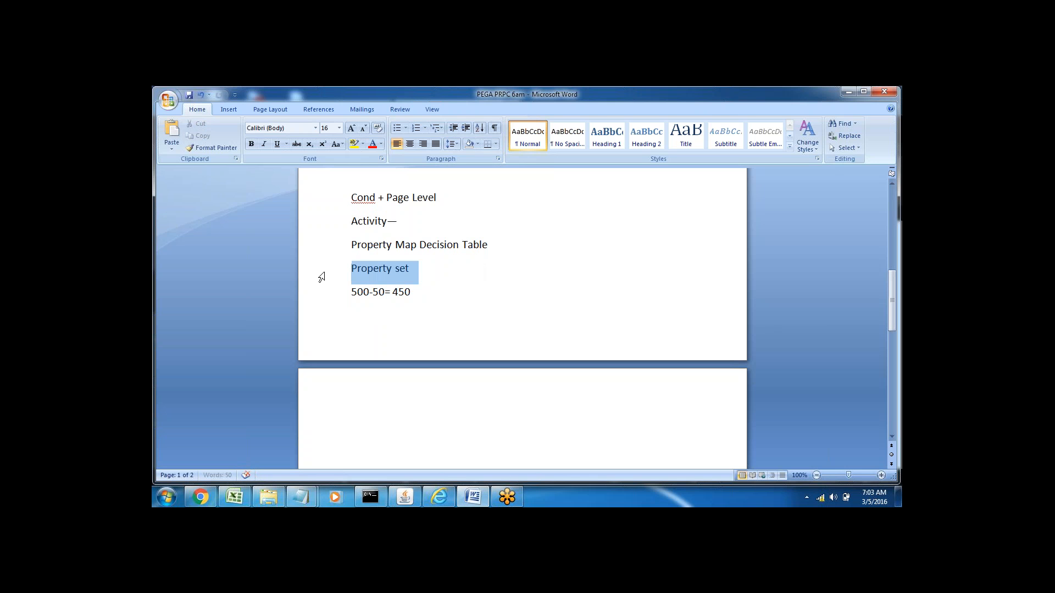
pyautogui.click(412, 273)
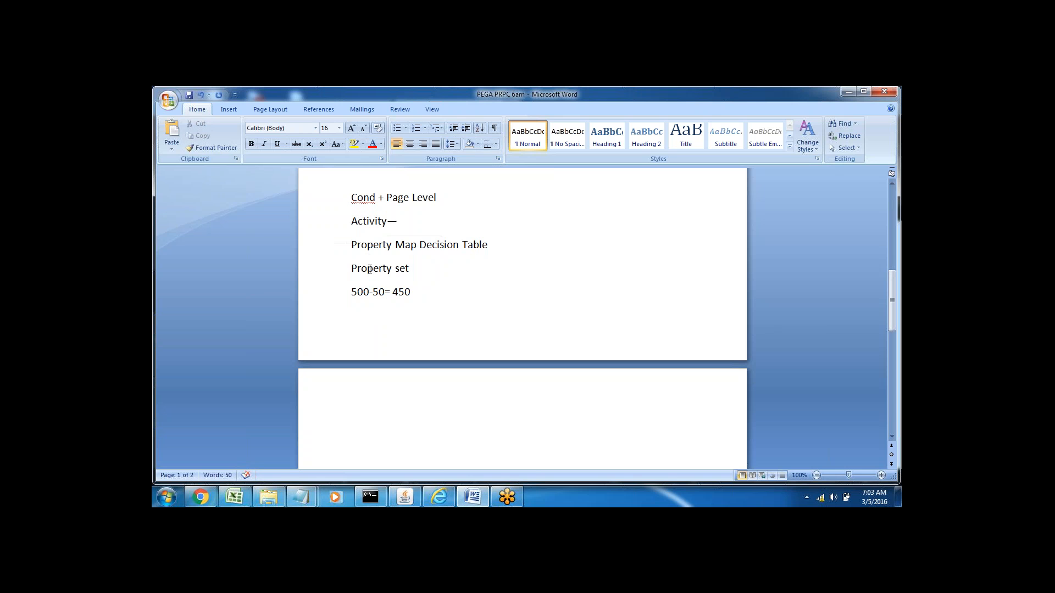
pyautogui.tripleClick(366, 268)
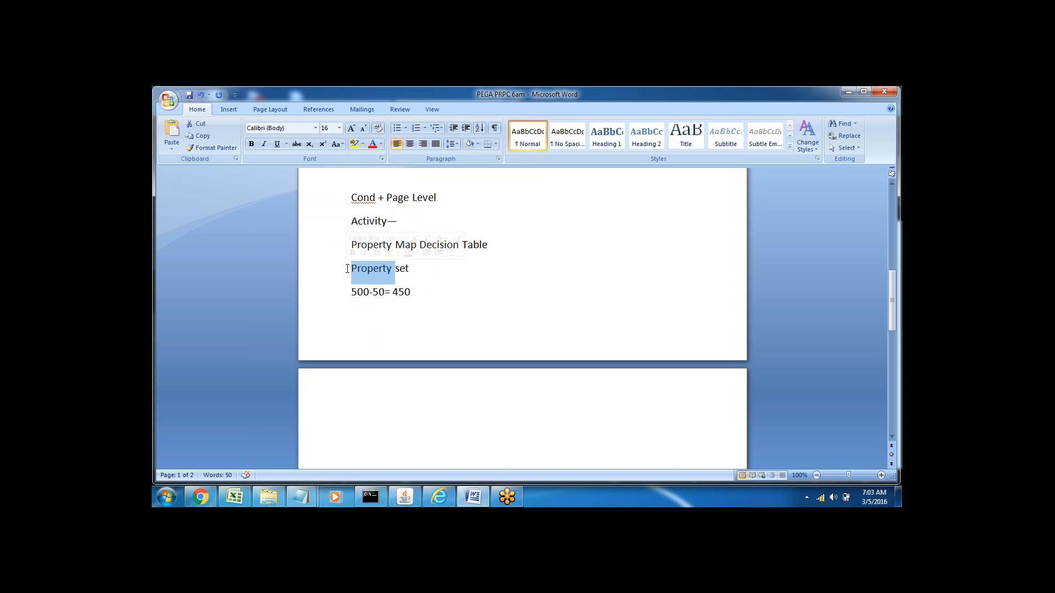
pyautogui.click(431, 283)
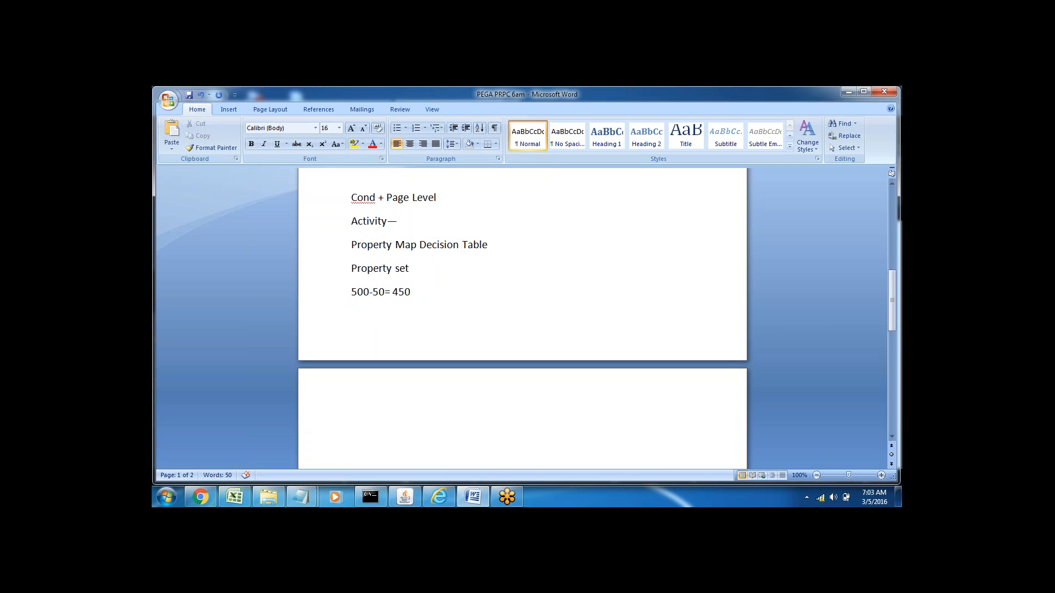
pyautogui.click(331, 250)
pyautogui.click(329, 273)
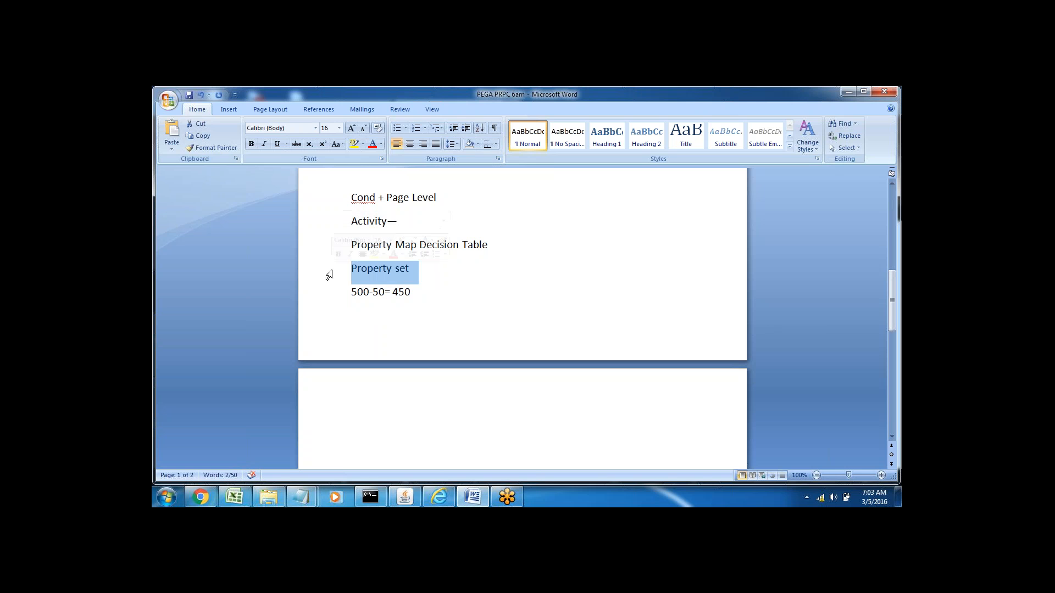
pyautogui.click(367, 386)
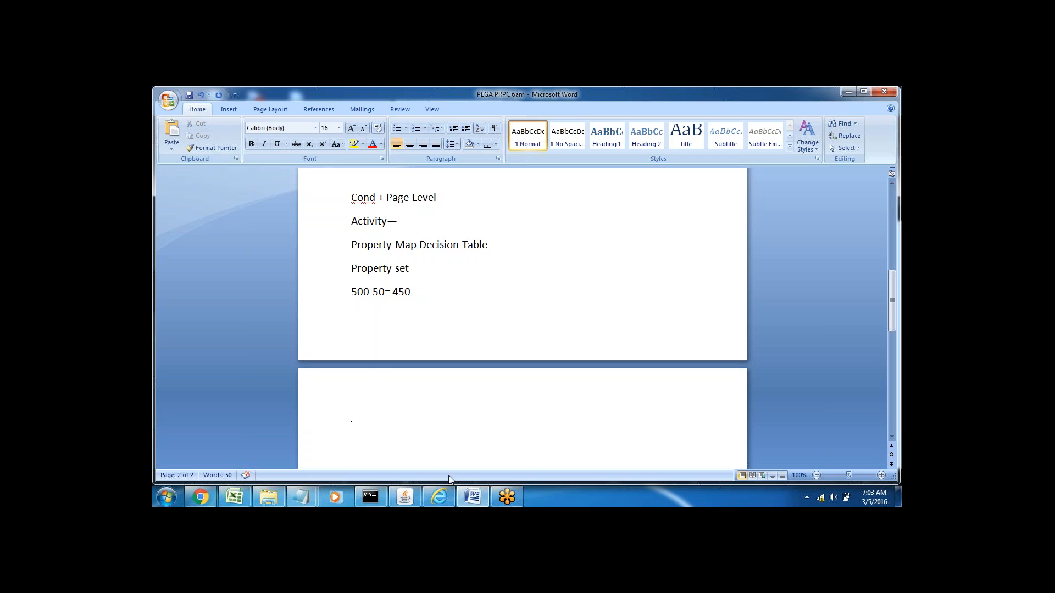
pyautogui.click(339, 255)
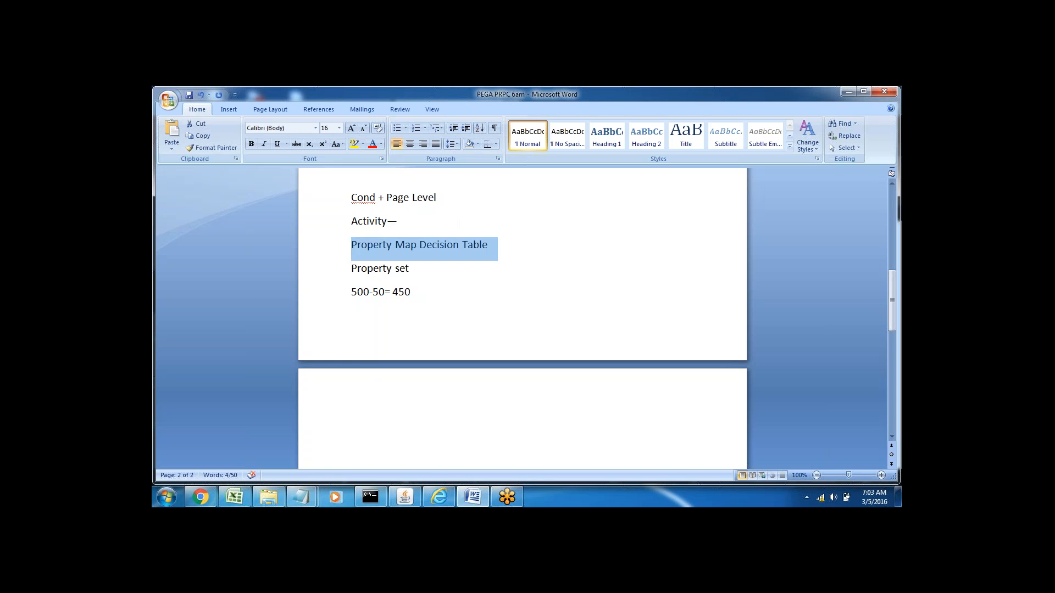
pyautogui.click(335, 277)
pyautogui.click(353, 378)
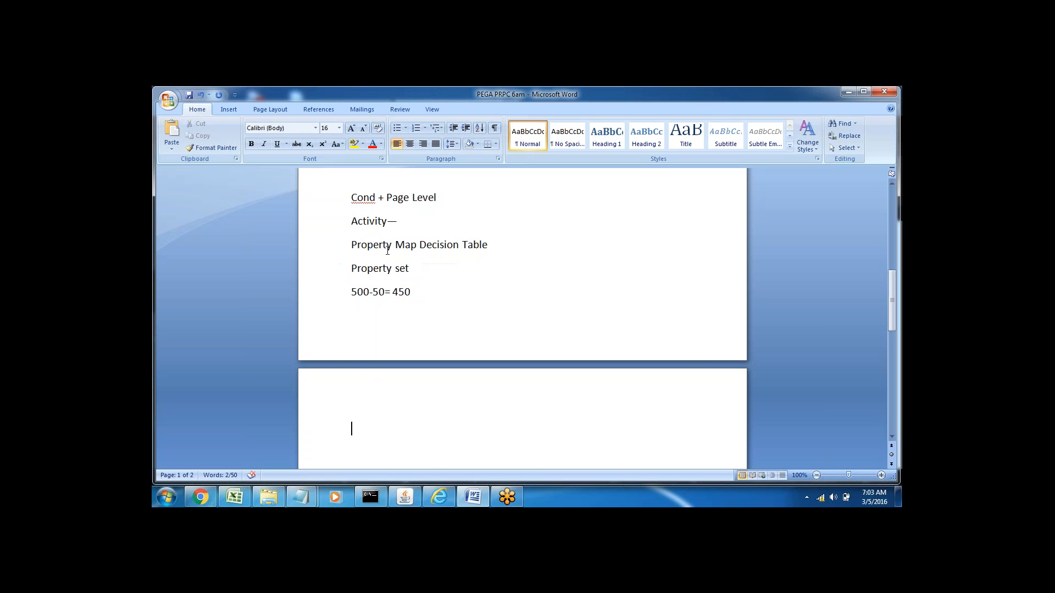
pyautogui.click(341, 270)
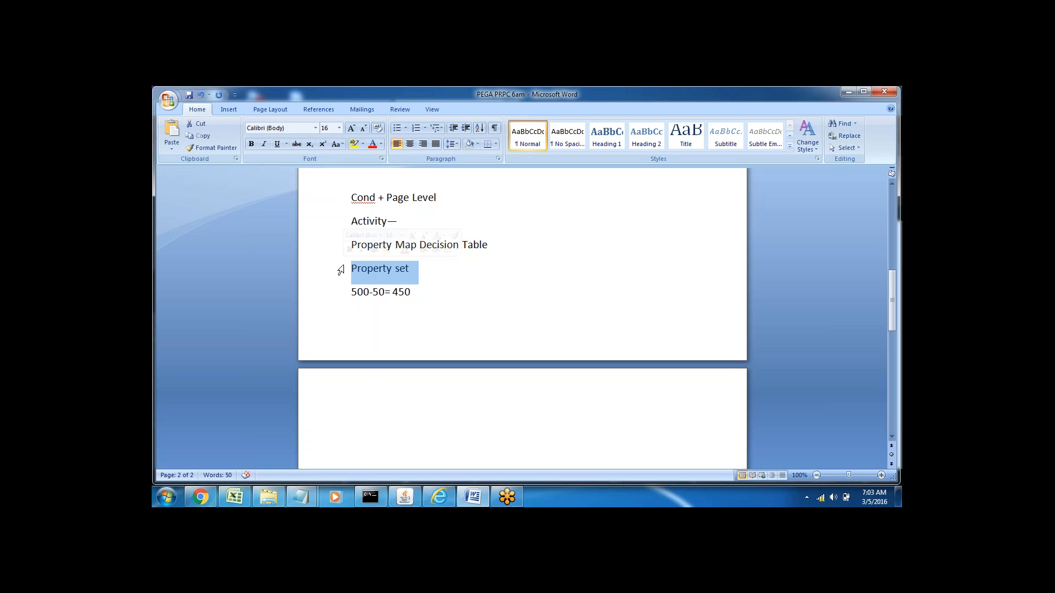
pyautogui.tripleClick(357, 295)
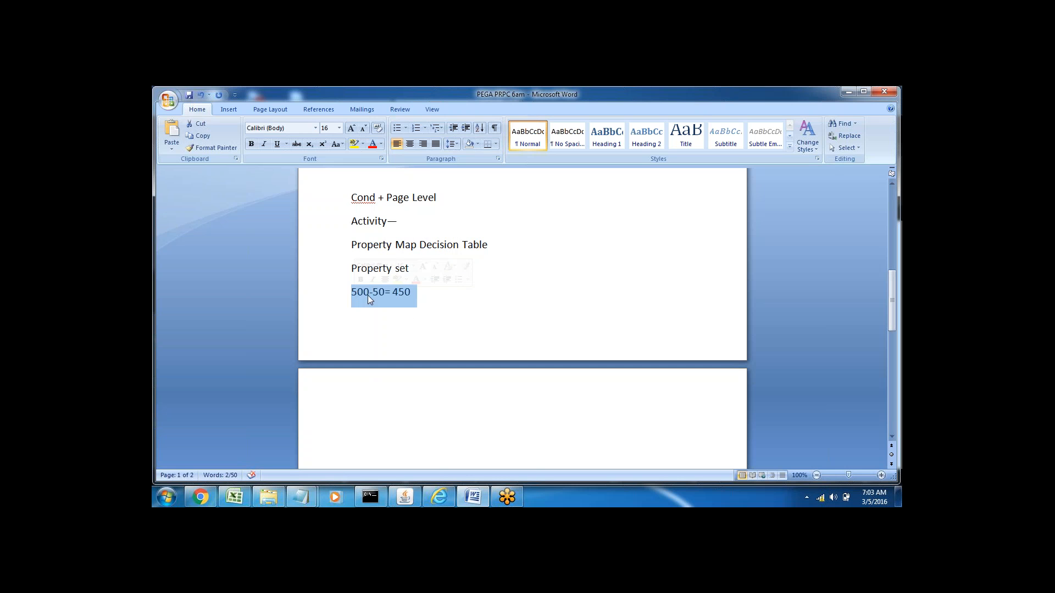
pyautogui.doubleClick(362, 294)
pyautogui.doubleClick(379, 294)
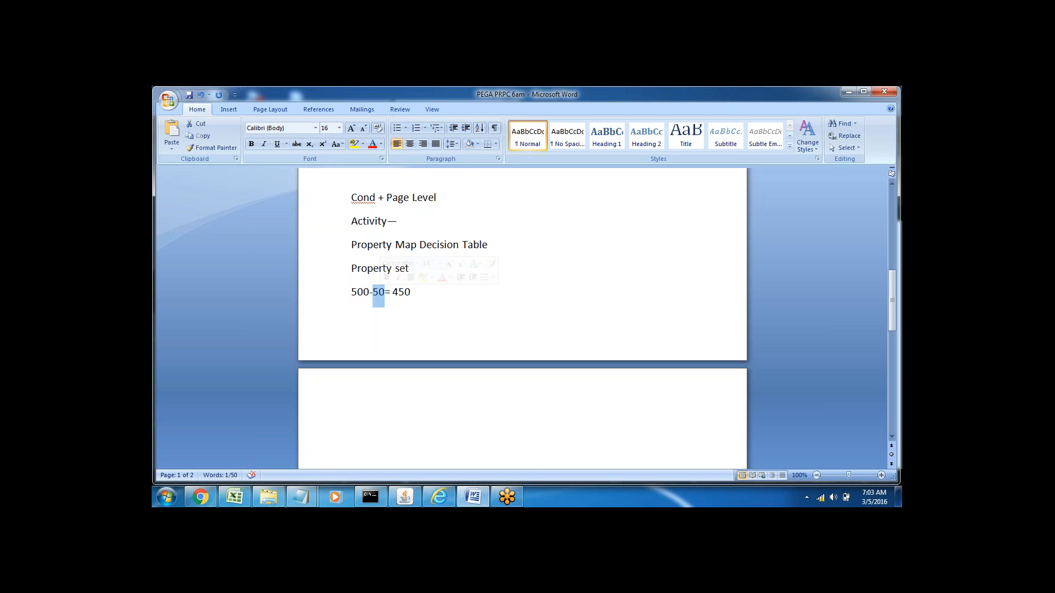
pyautogui.tripleClick(358, 293)
pyautogui.click(382, 296)
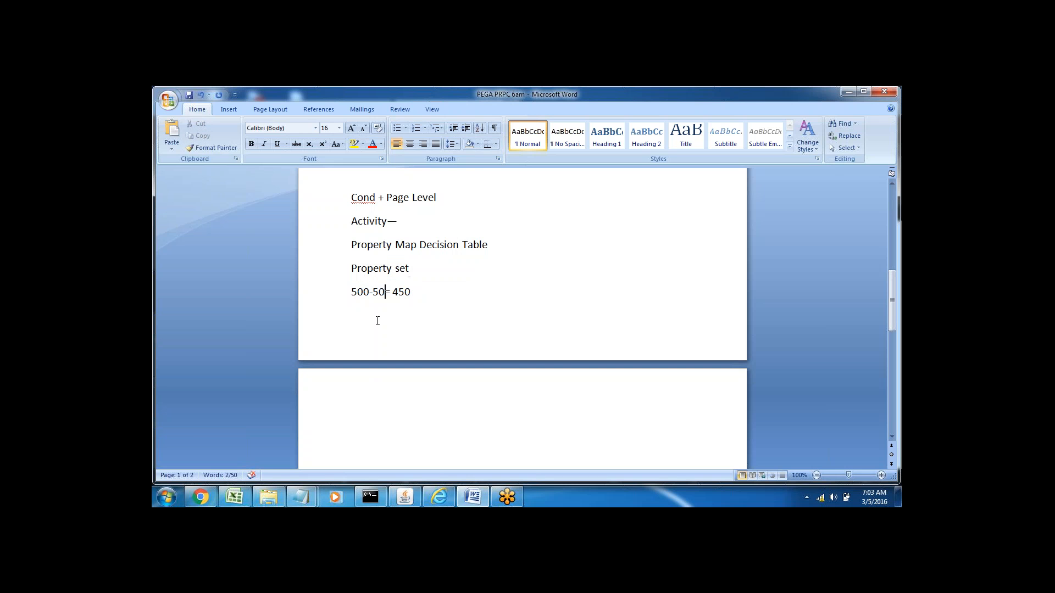
# Step: Add the formula "Amount=Amount-CouponCode" on the second page of the notes, below a few blank lines
pyautogui.click(365, 386)
pyautogui.press('Return')
pyautogui.press('Return')
pyautogui.press('Return')
pyautogui.press('Return')
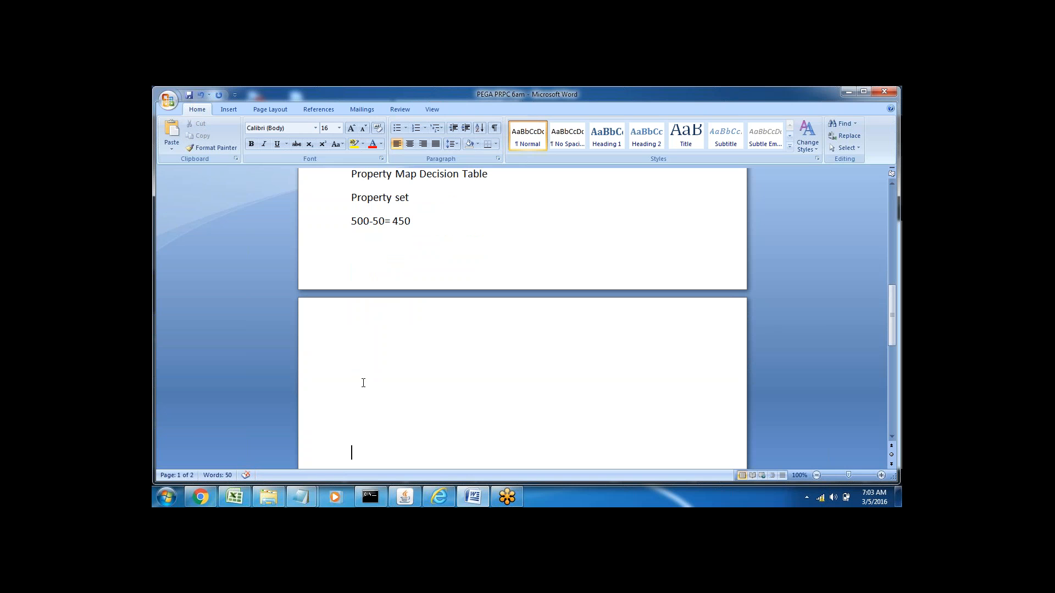
pyautogui.write('Amount=AMount-Co')
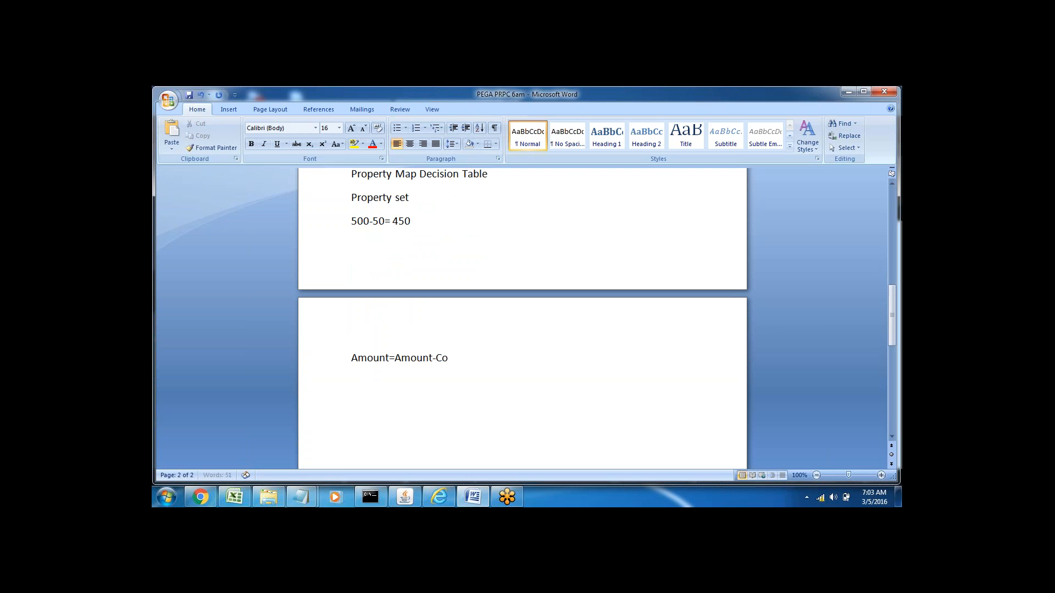
pyautogui.write('uponCode')
# Step: Examine the Amount and CouponCode terms of the formula in the notes
pyautogui.doubleClick(453, 358)
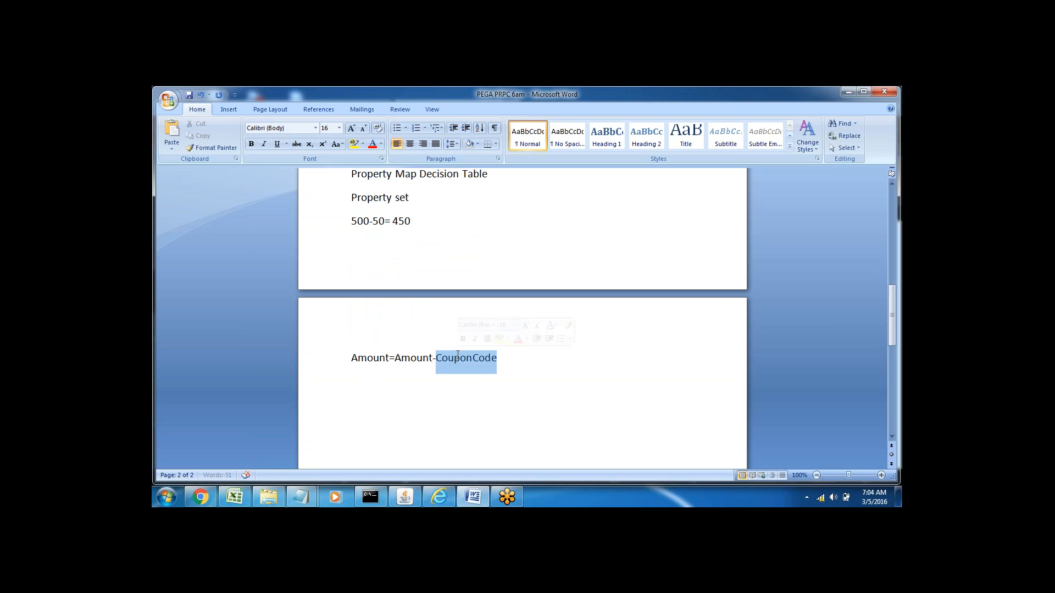
pyautogui.doubleClick(412, 358)
pyautogui.press('Down')
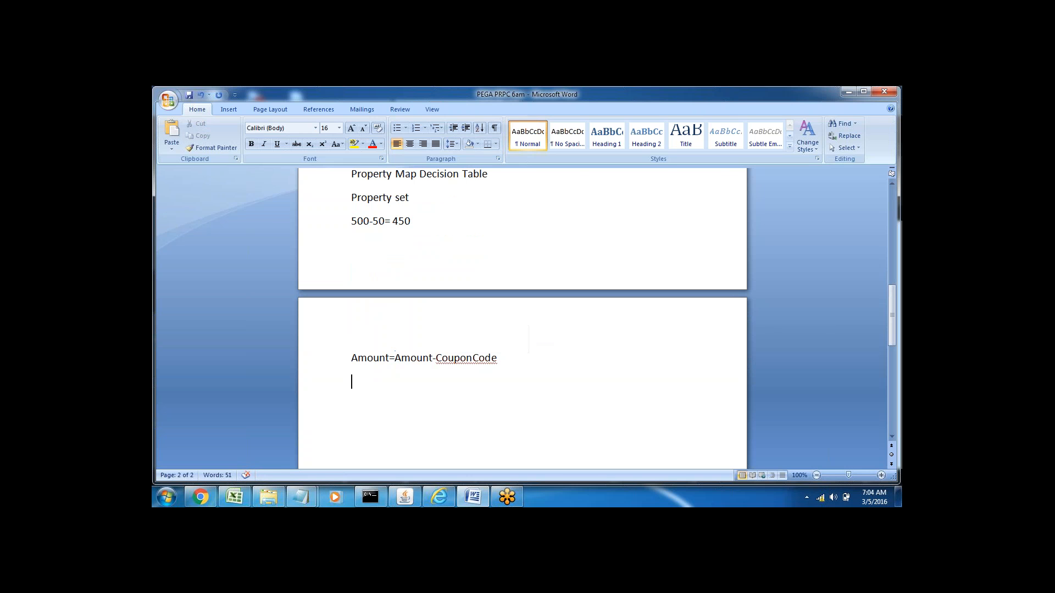
pyautogui.tripleClick(454, 360)
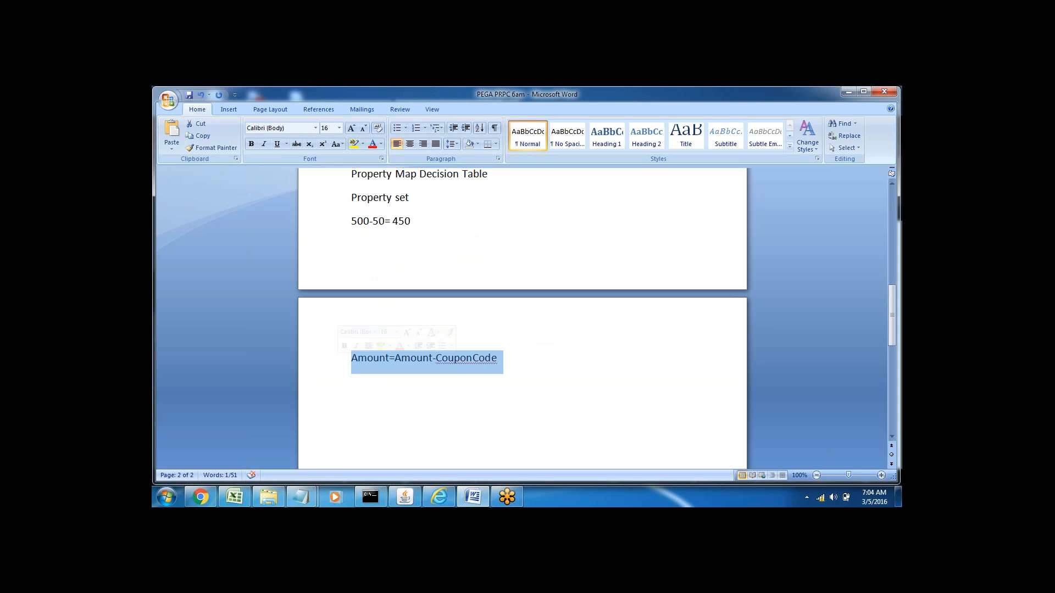
pyautogui.press('Down')
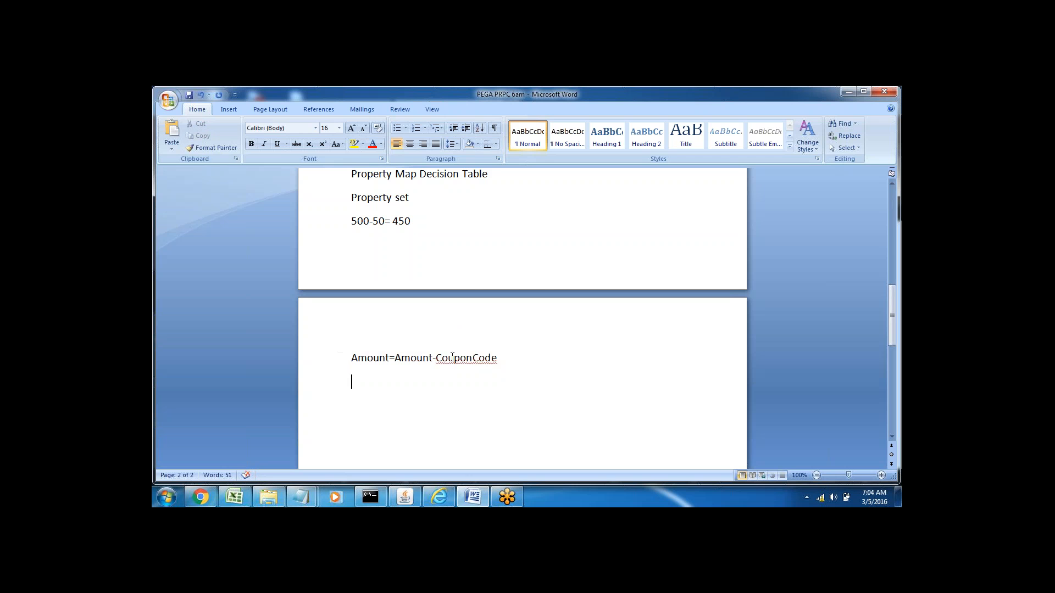
pyautogui.doubleClick(454, 358)
pyautogui.click(460, 387)
pyautogui.moveTo(436, 358); pyautogui.dragTo(496, 359)
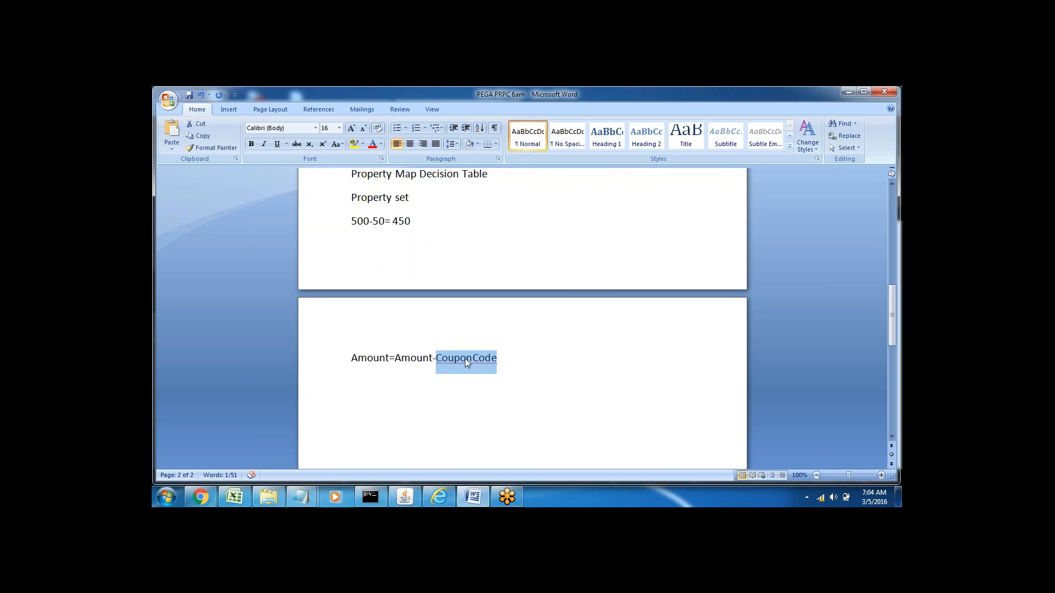
# Step: Go over the Property set line and the CouponCode term of the formula in the notes
pyautogui.doubleClick(368, 198)
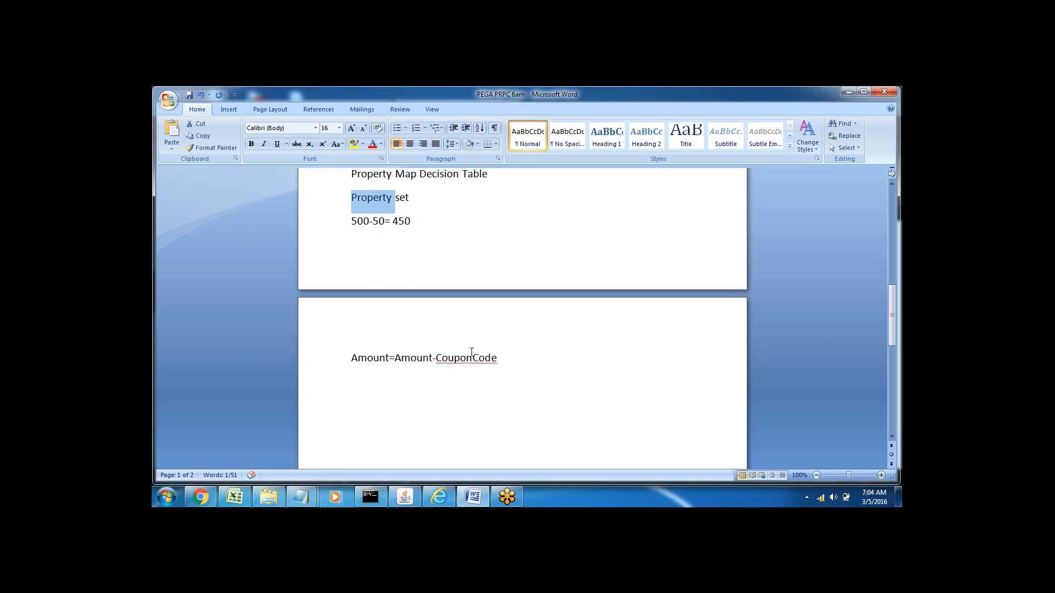
pyautogui.moveTo(440, 360); pyautogui.dragTo(497, 365)
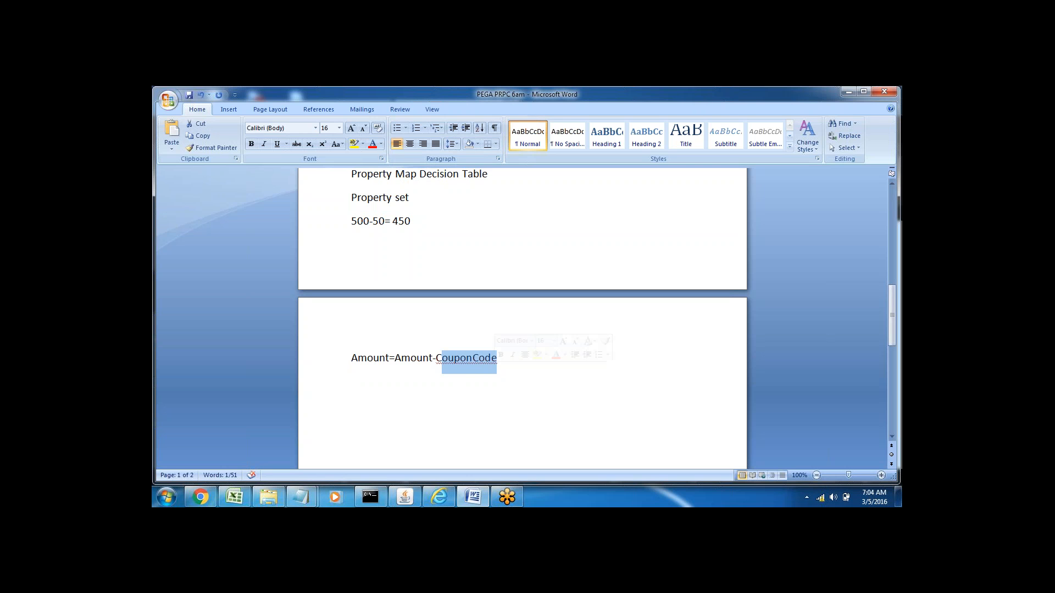
pyautogui.doubleClick(438, 357)
# Step: Add the line "Discount( Results of coupon Code)" beneath the Amount formula in the notes and highlight the word Discount
pyautogui.click(361, 390)
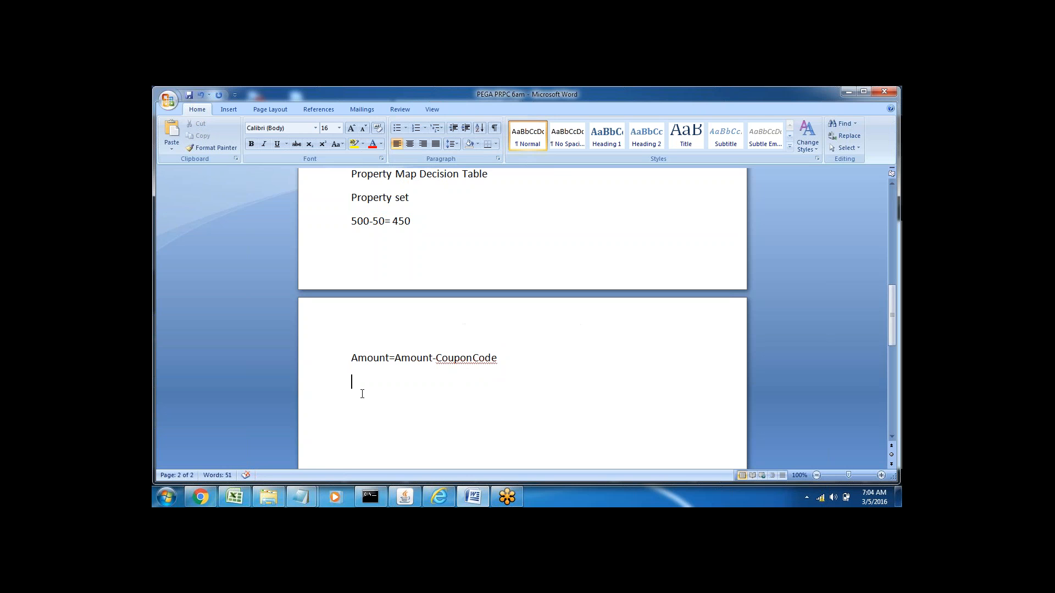
pyautogui.write('Discount( ')
pyautogui.write('C')
pyautogui.press('BackSpace')
pyautogui.write('Results of Code')
pyautogui.press('BackSpace')
pyautogui.press('BackSpace')
pyautogui.press('BackSpace')
pyautogui.press('BackSpace')
pyautogui.write('coupon ')
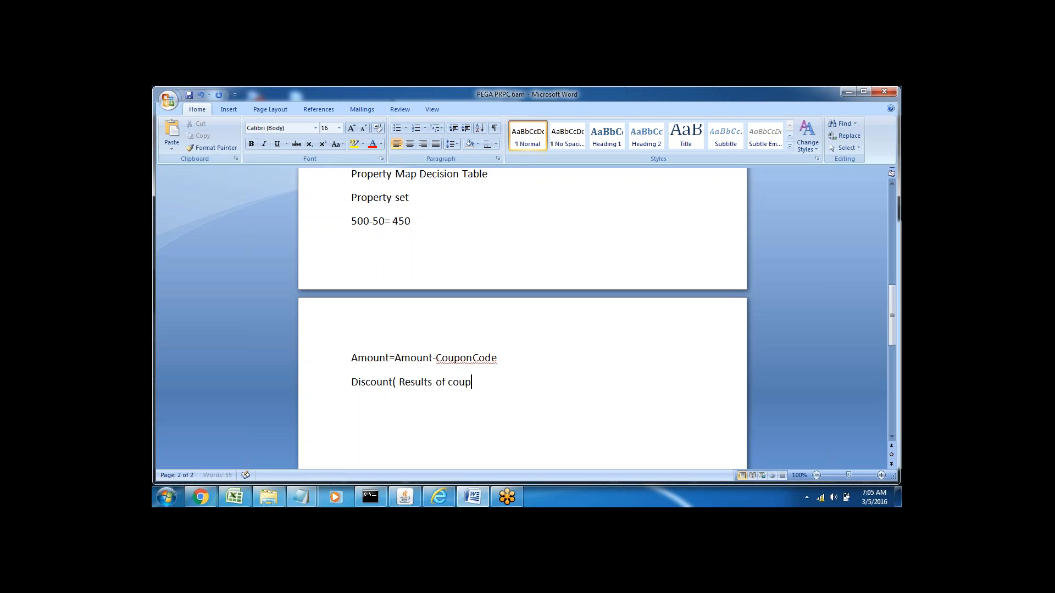
pyautogui.write('Code)')
pyautogui.moveTo(352, 382); pyautogui.dragTo(394, 383)
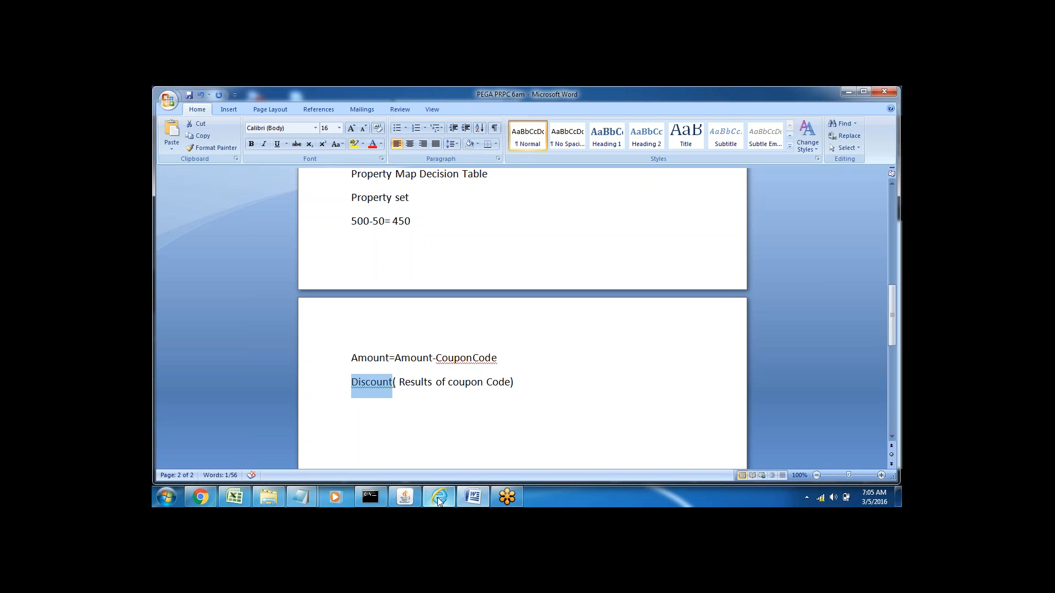
# Step: Switch to Pega Designer Studio and define an Integer parameter named Discount for the Deduct_Coupon_amount activity
pyautogui.click(439, 497)
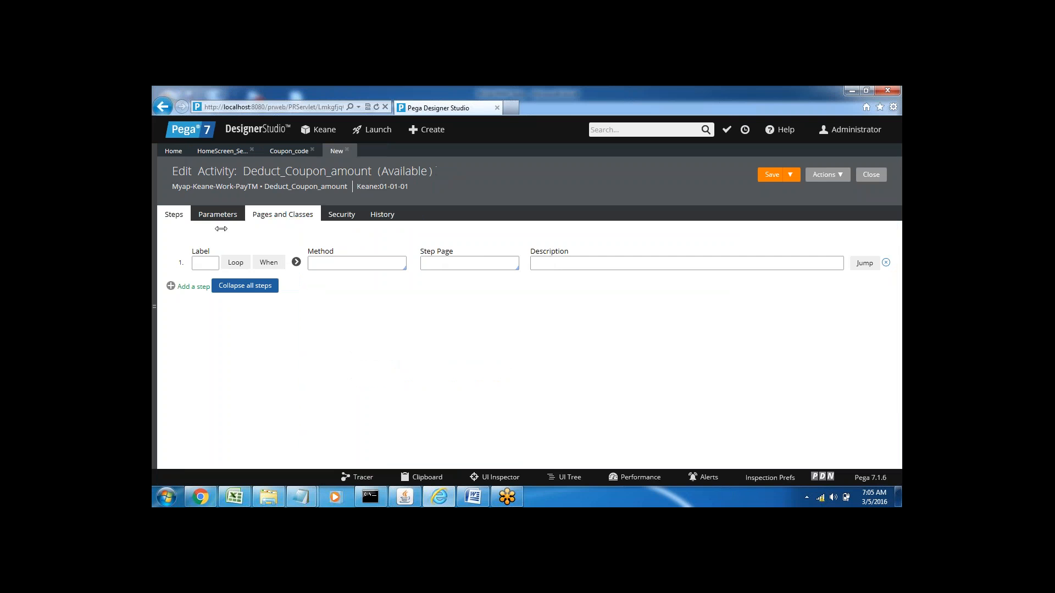
pyautogui.click(279, 216)
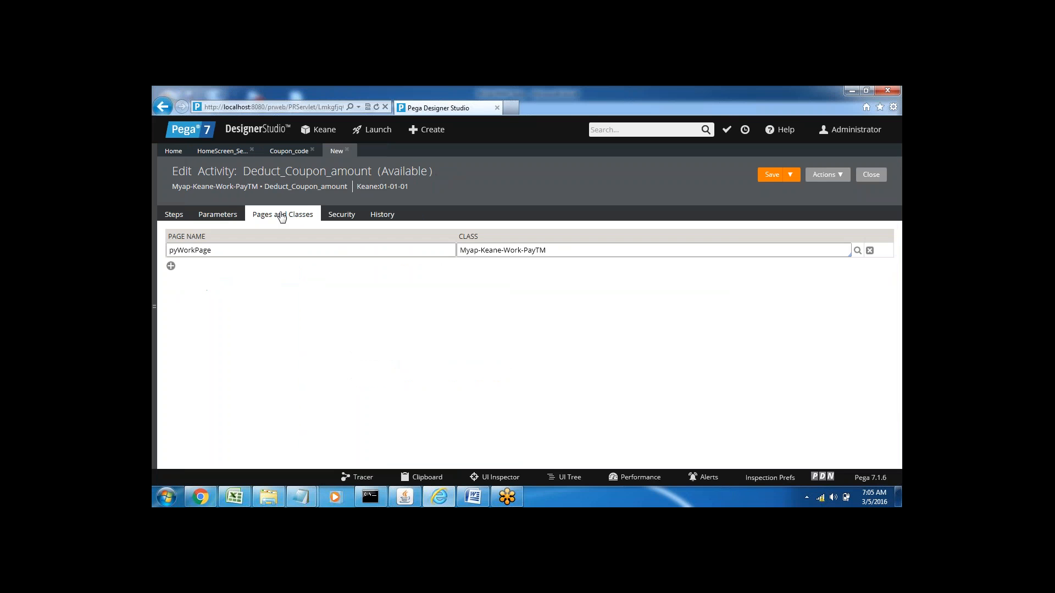
pyautogui.click(220, 216)
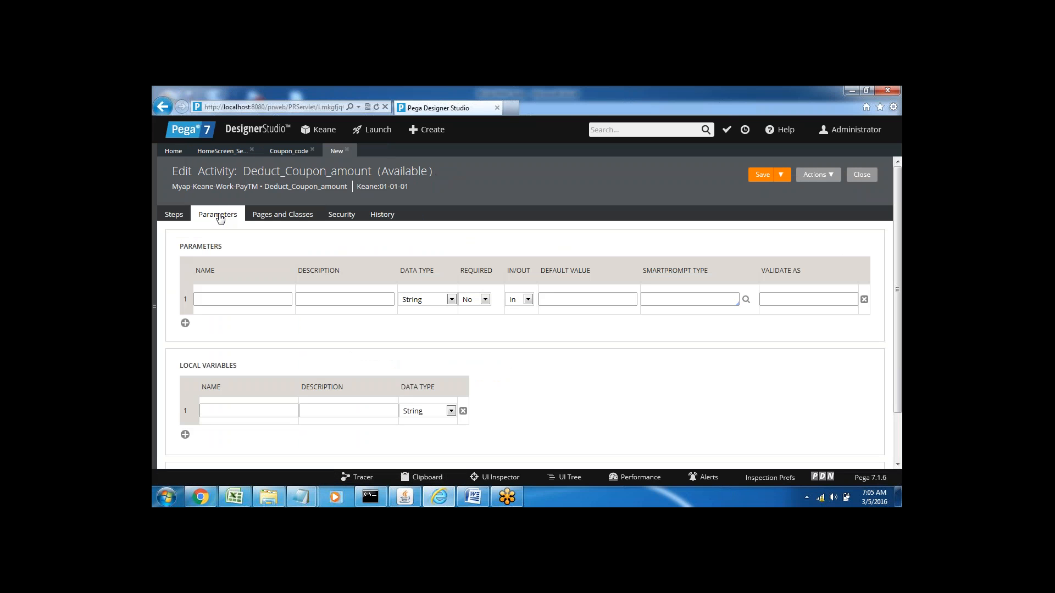
pyautogui.click(218, 301)
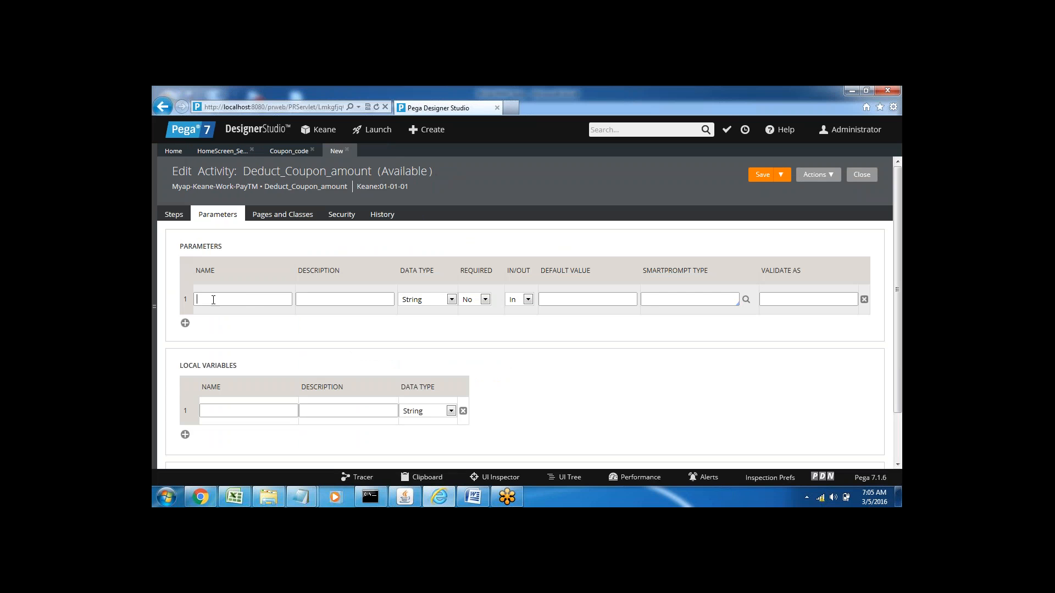
pyautogui.write('Discount')
pyautogui.click(419, 298)
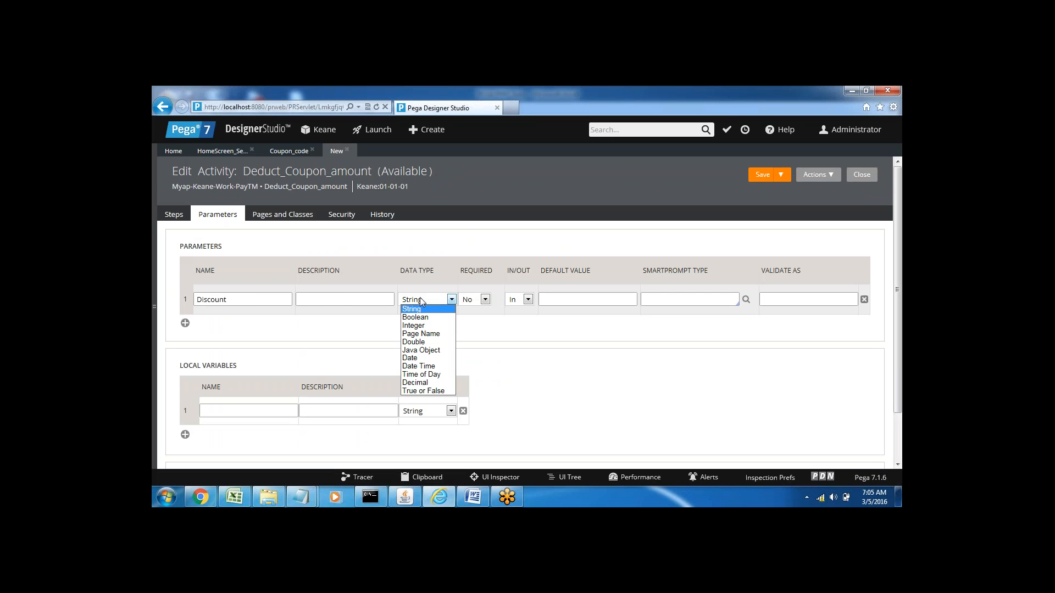
pyautogui.click(420, 328)
pyautogui.click(395, 330)
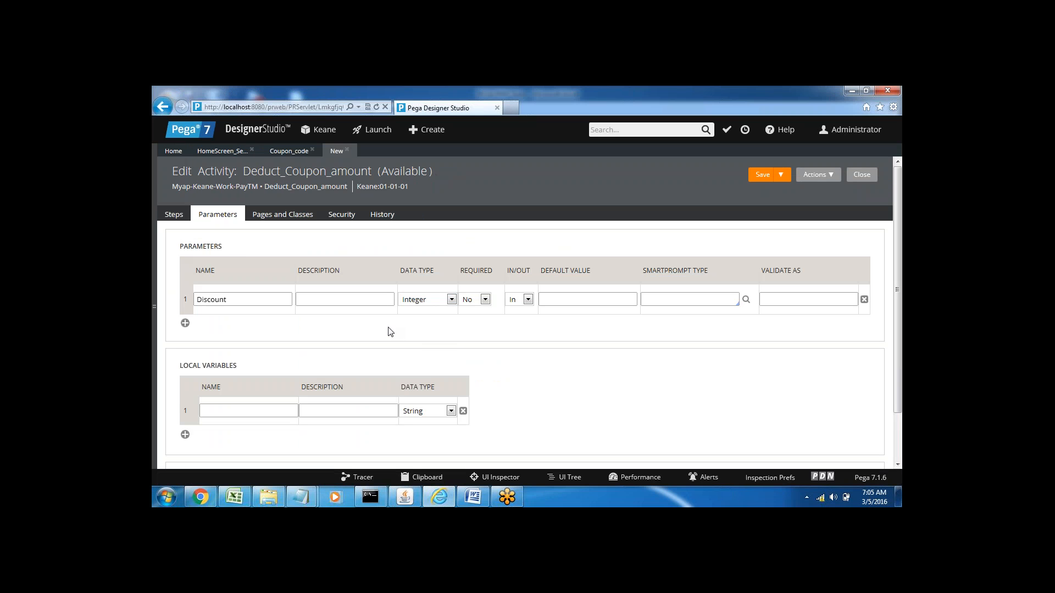
# Step: Set the method of the activity's first step to Property-Map-DecisionTable
pyautogui.click(173, 217)
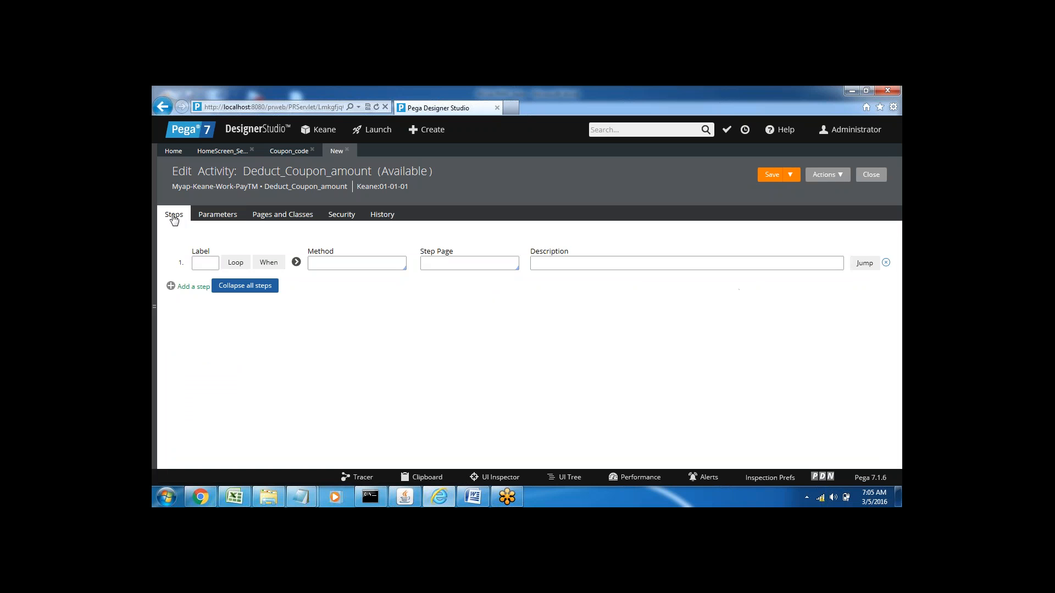
pyautogui.click(321, 264)
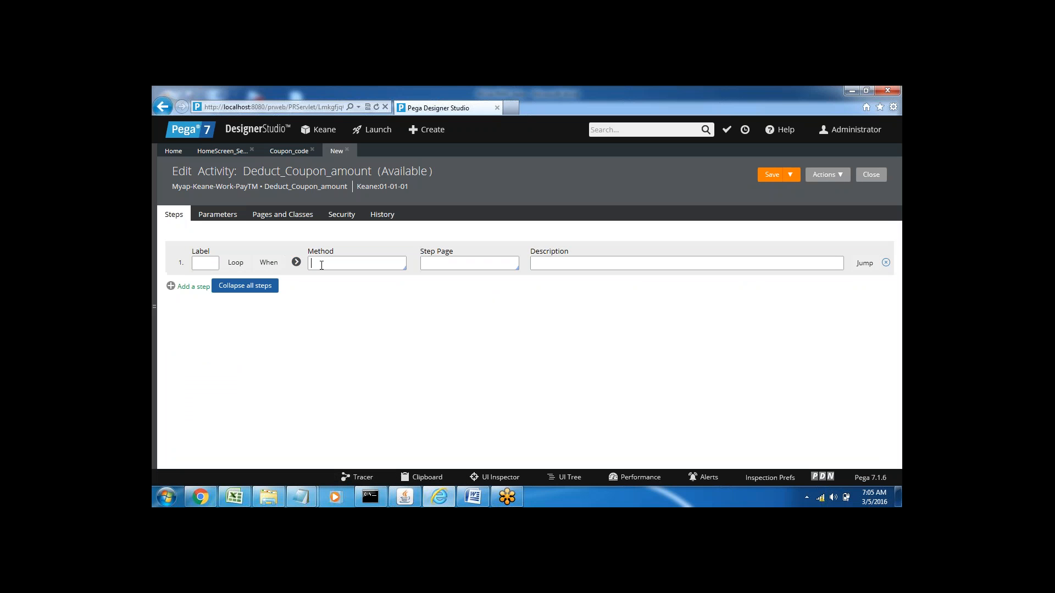
pyautogui.write('property')
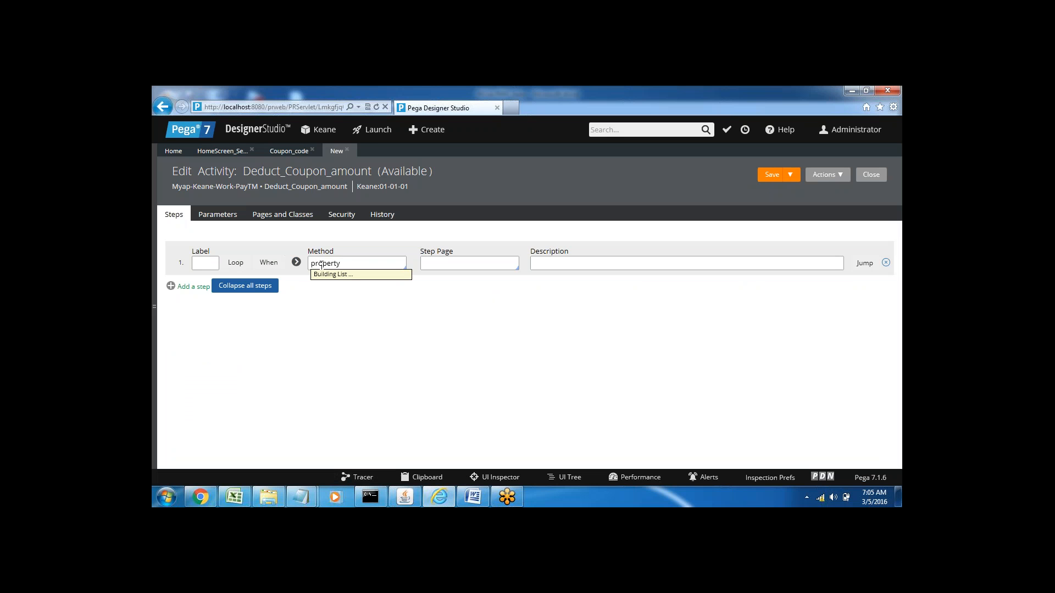
pyautogui.press('Return')
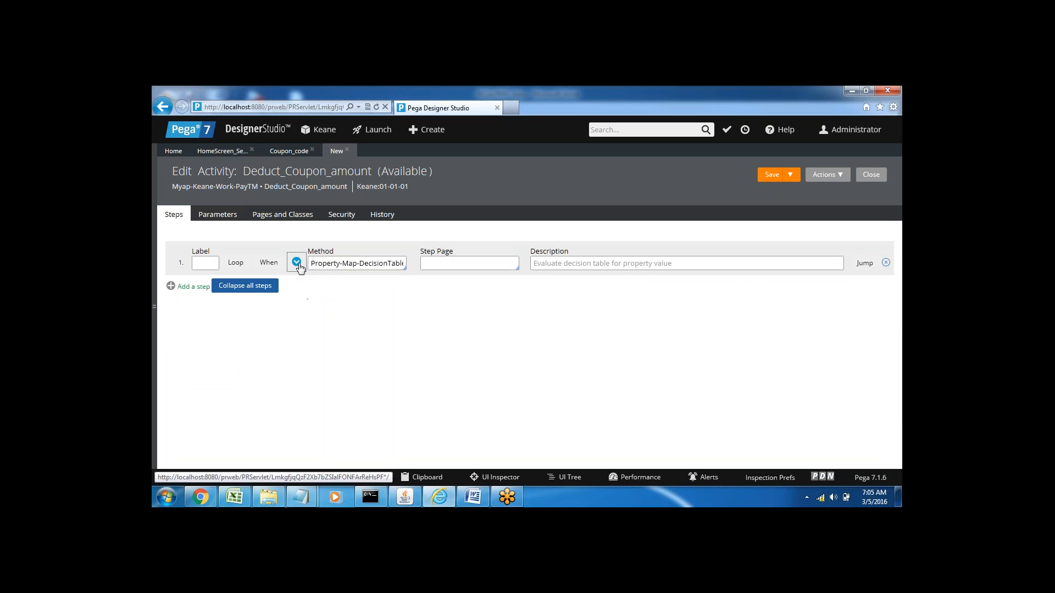
# Step: Expand the first step's method parameters and set DecisionTableName to Coupon_code
pyautogui.click(297, 263)
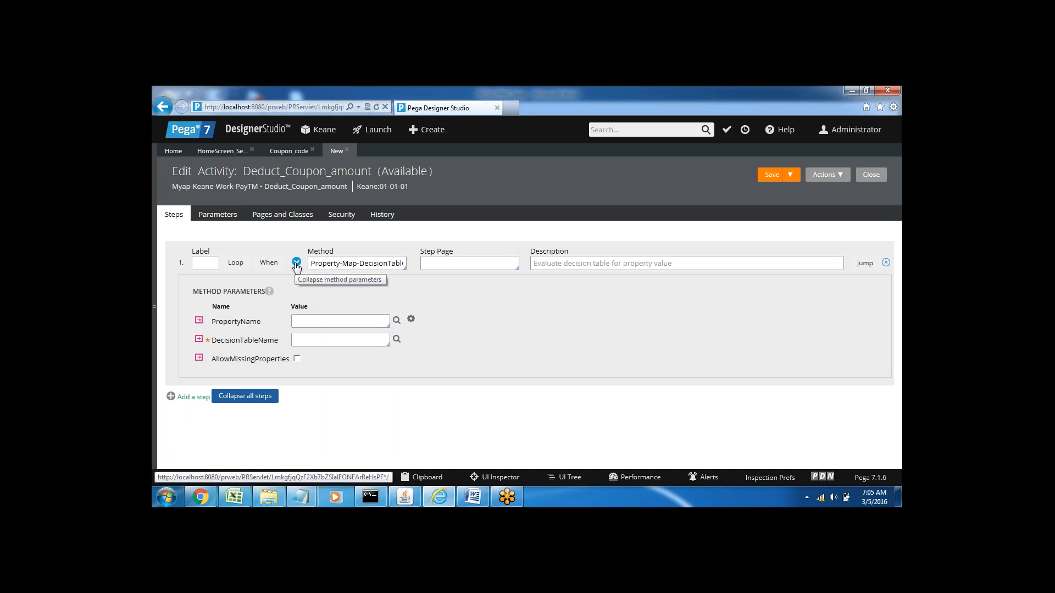
pyautogui.click(306, 340)
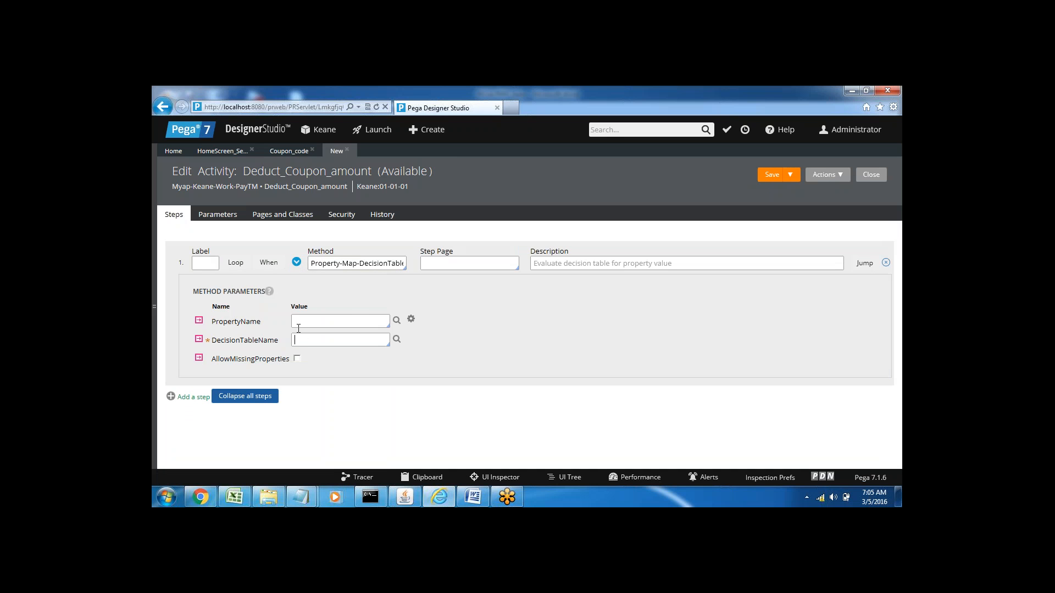
pyautogui.click(303, 321)
pyautogui.click(305, 340)
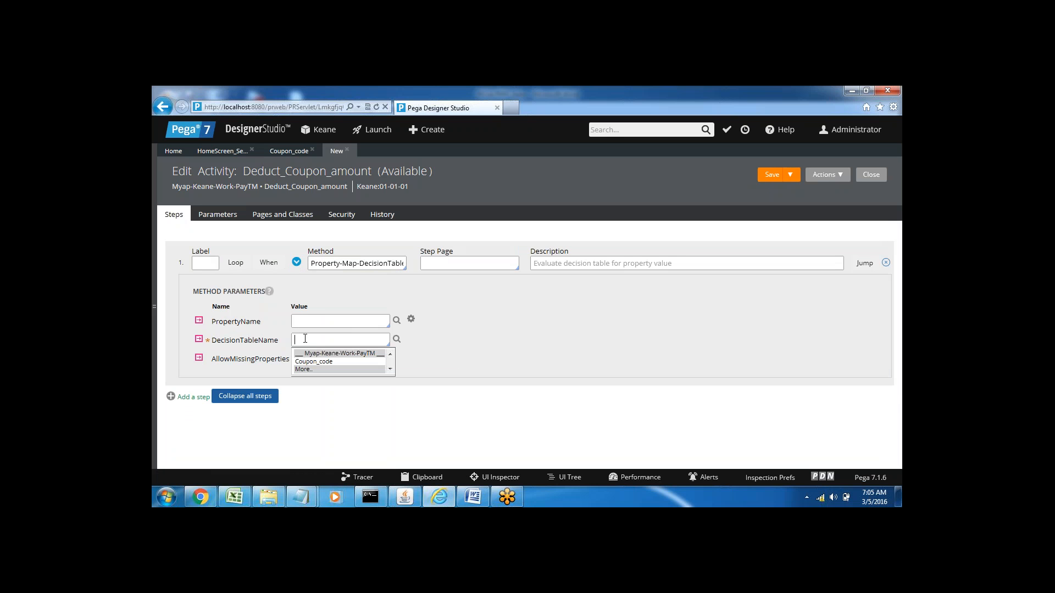
pyautogui.press('Down')
pyautogui.press('Return')
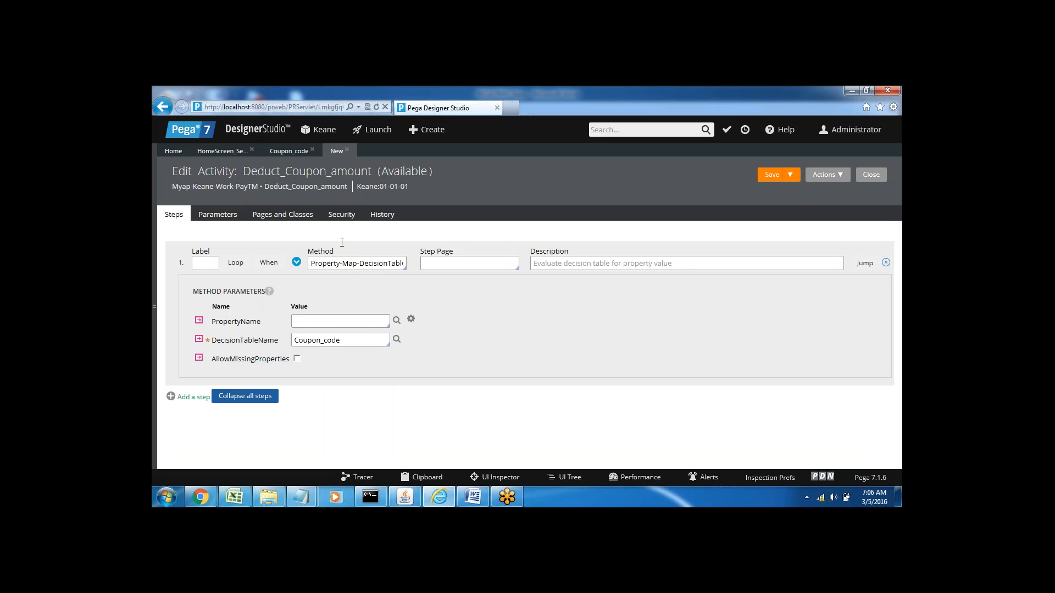
# Step: Check the return values in the Coupon_code decision table and the activity's Discount parameter, returning to the activity steps
pyautogui.click(289, 151)
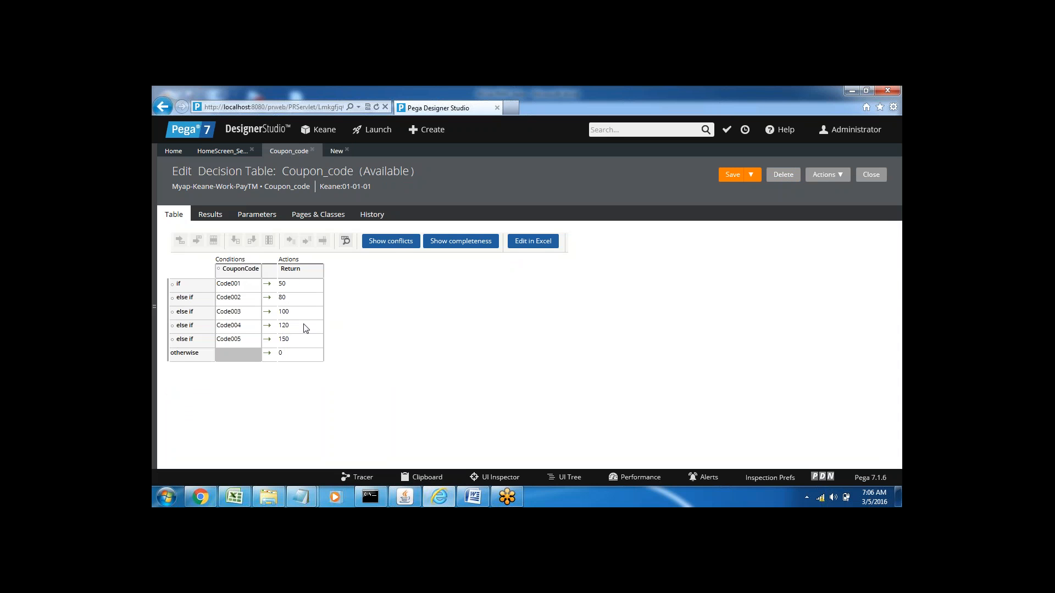
pyautogui.click(337, 152)
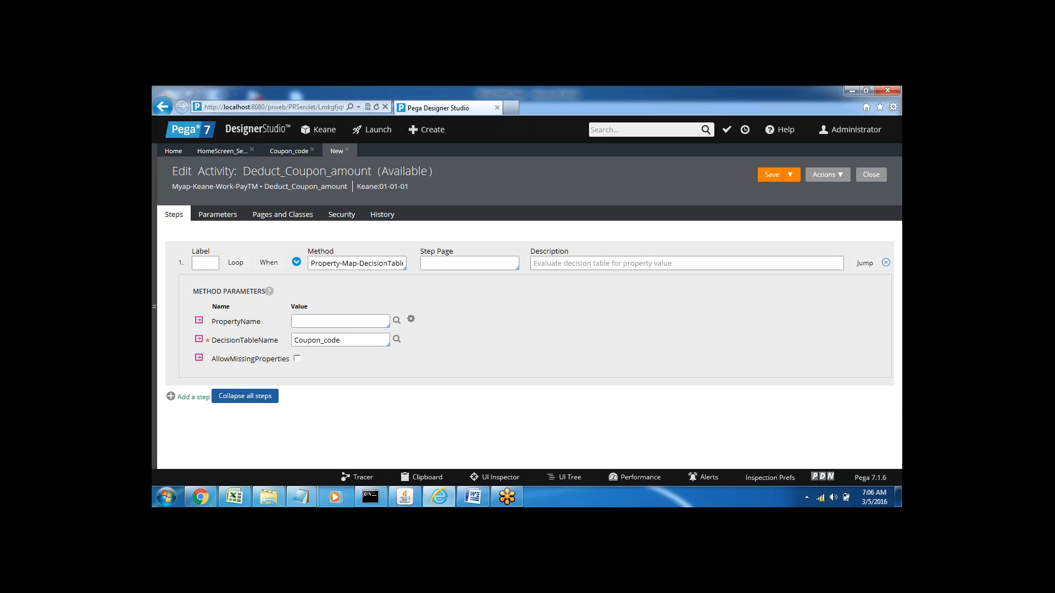
pyautogui.click(220, 217)
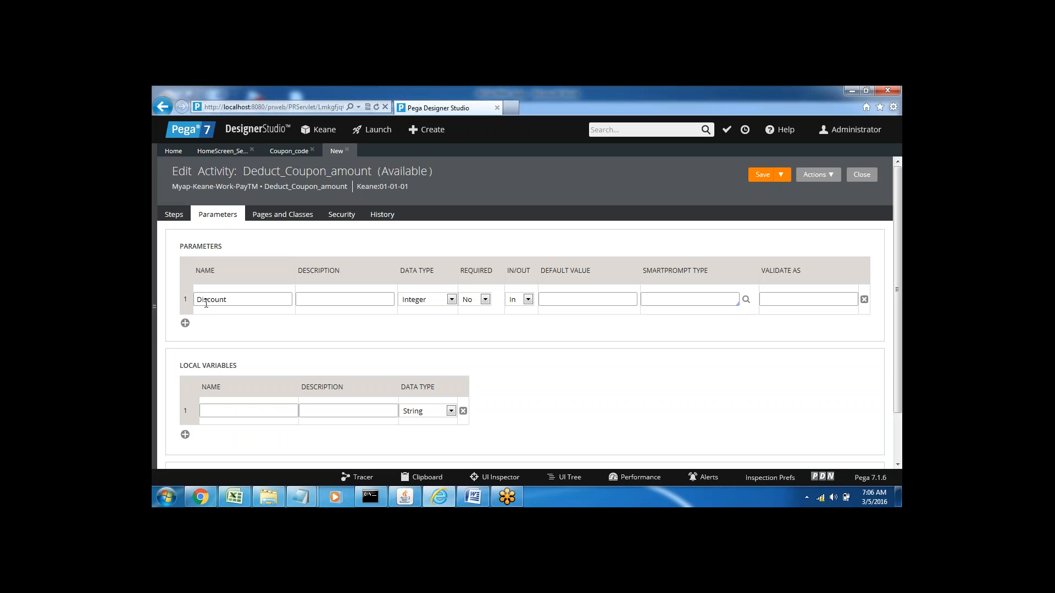
pyautogui.click(174, 214)
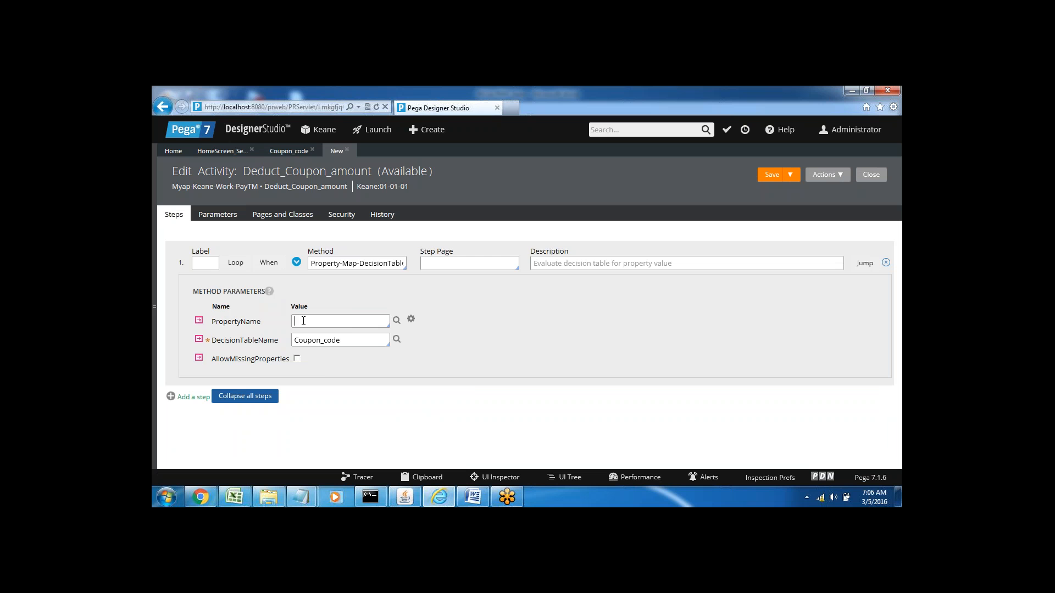
# Step: Set the first step's PropertyName to Param.Discount
pyautogui.press('Down')
pyautogui.press('Down')
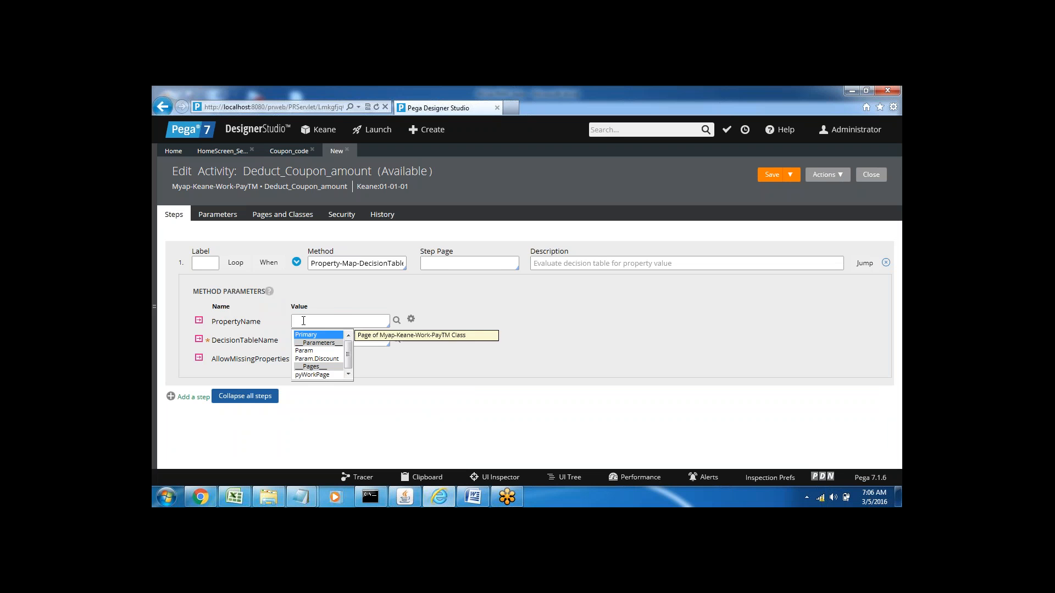
pyautogui.press('Down')
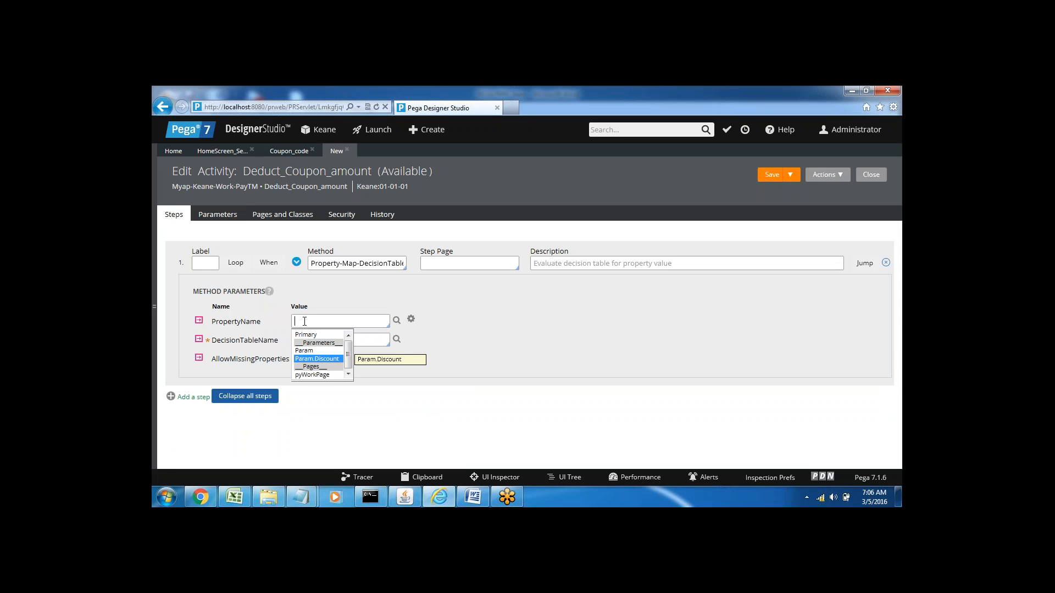
pyautogui.click(313, 359)
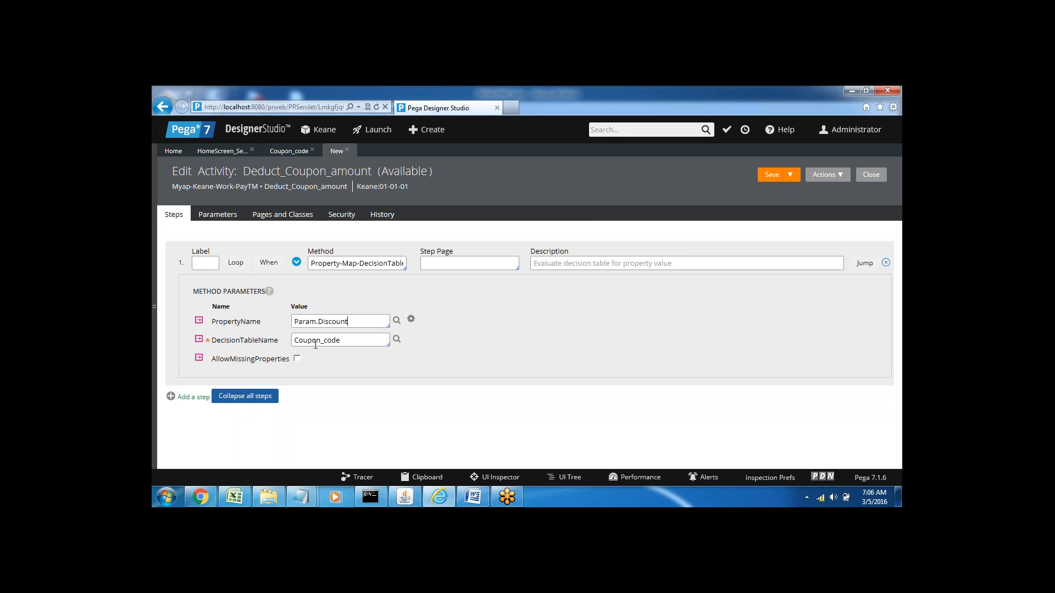
# Step: Switch to the Word notes and replace CouponCode in the Amount formula with Param.Discount
pyautogui.click(472, 497)
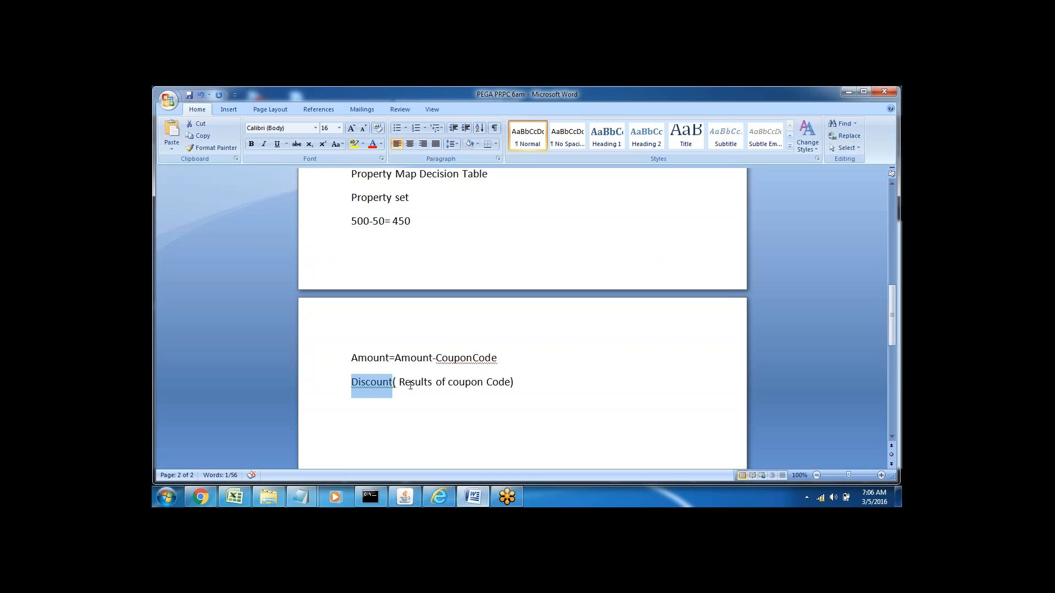
pyautogui.click(386, 356)
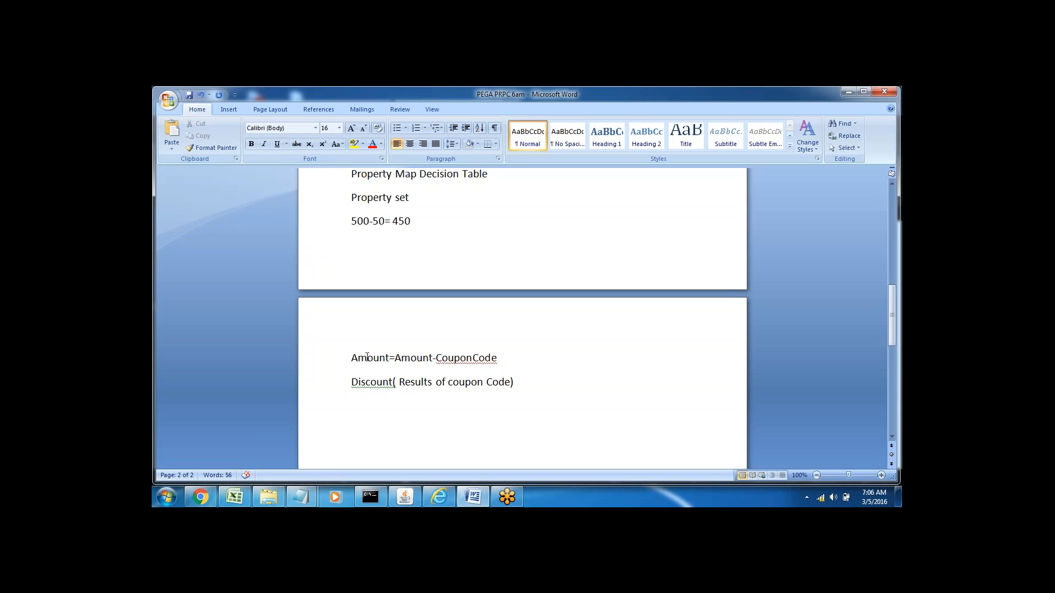
pyautogui.doubleClick(362, 358)
pyautogui.doubleClick(414, 358)
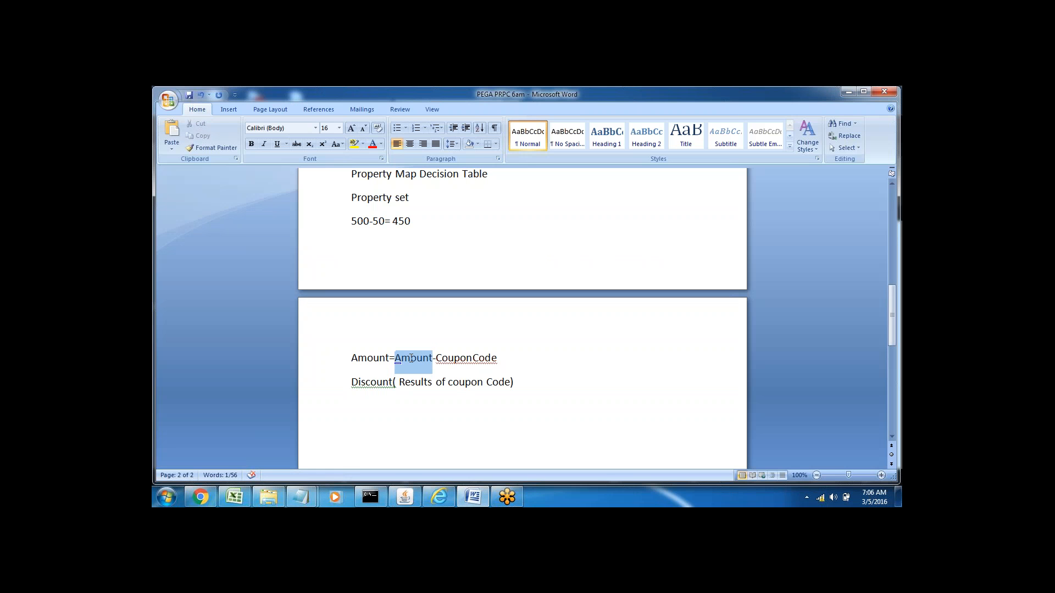
pyautogui.click(506, 358)
pyautogui.press('BackSpace')
pyautogui.press('BackSpace')
pyautogui.press('BackSpace')
pyautogui.press('BackSpace')
pyautogui.press('BackSpace')
pyautogui.press('BackSpace')
pyautogui.press('BackSpace')
pyautogui.press('BackSpace')
pyautogui.press('BackSpace')
pyautogui.press('BackSpace')
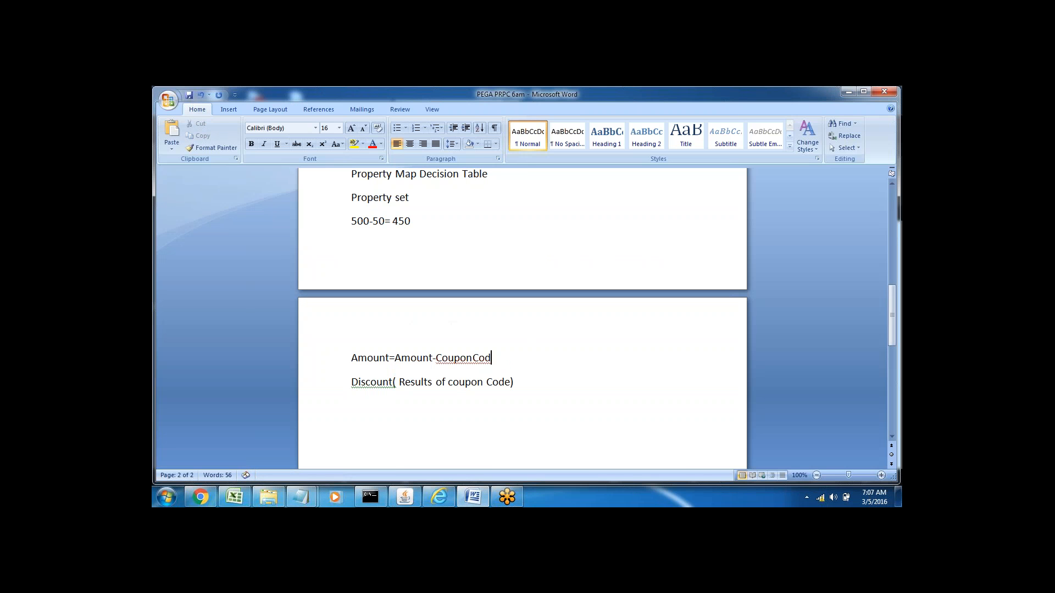
pyautogui.write('Param.Discount')
# Step: Switch back to Pega Designer Studio and add a second step to the activity
pyautogui.hotkey('alt', 'Tab')
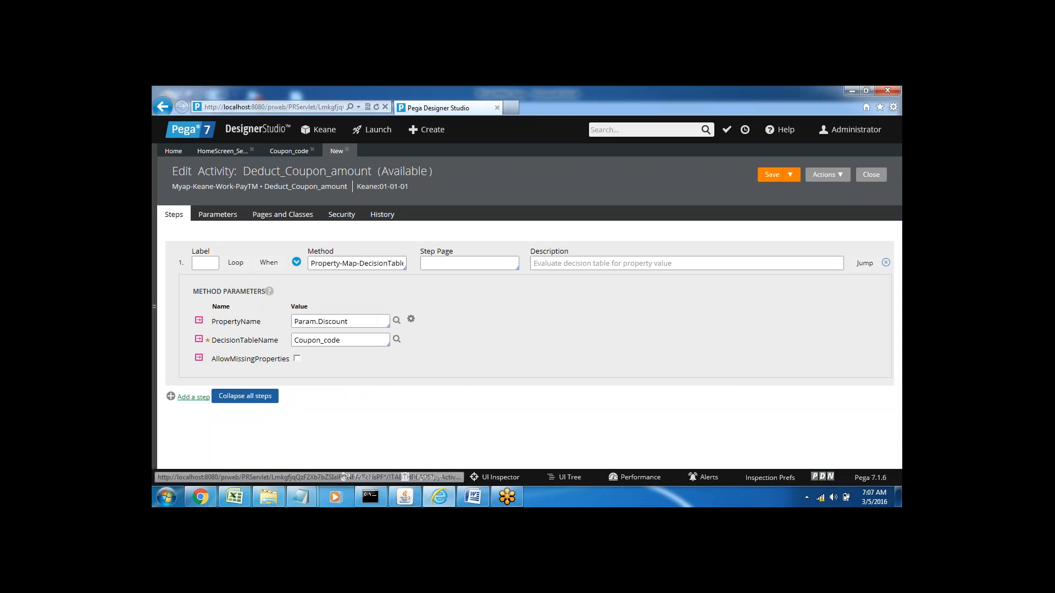
pyautogui.click(193, 398)
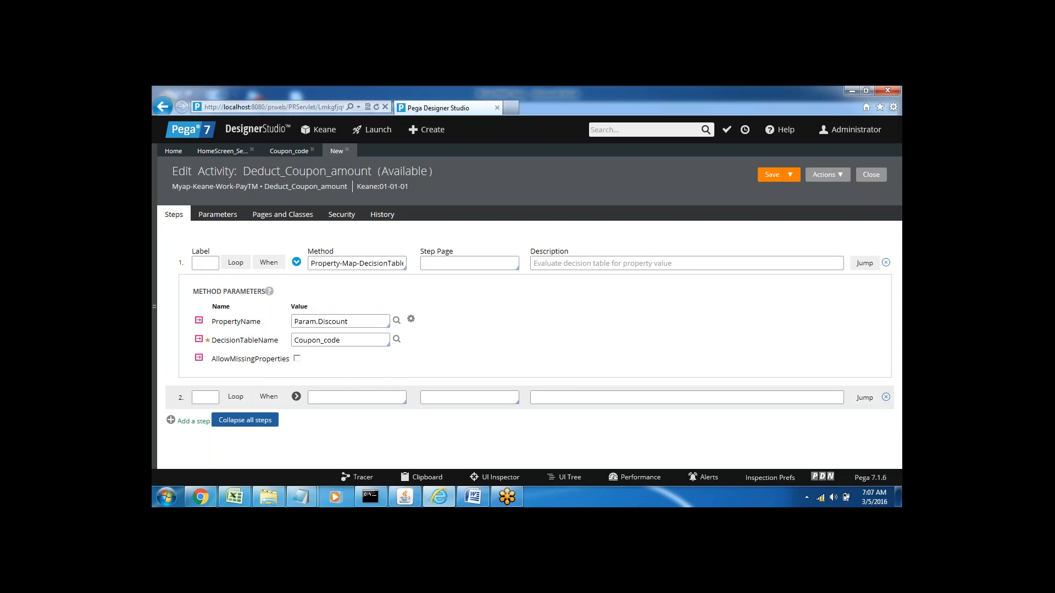
# Step: Switch to the Word notes and review the formula Amount=Amount-Param.Discount
pyautogui.click(473, 497)
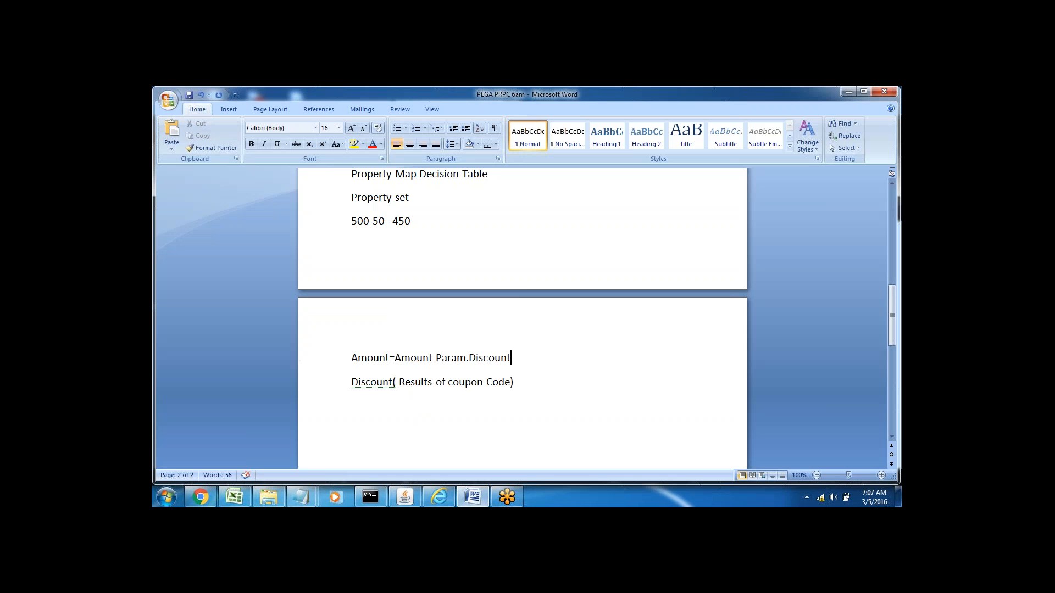
pyautogui.tripleClick(460, 358)
pyautogui.click(353, 401)
pyautogui.doubleClick(448, 357)
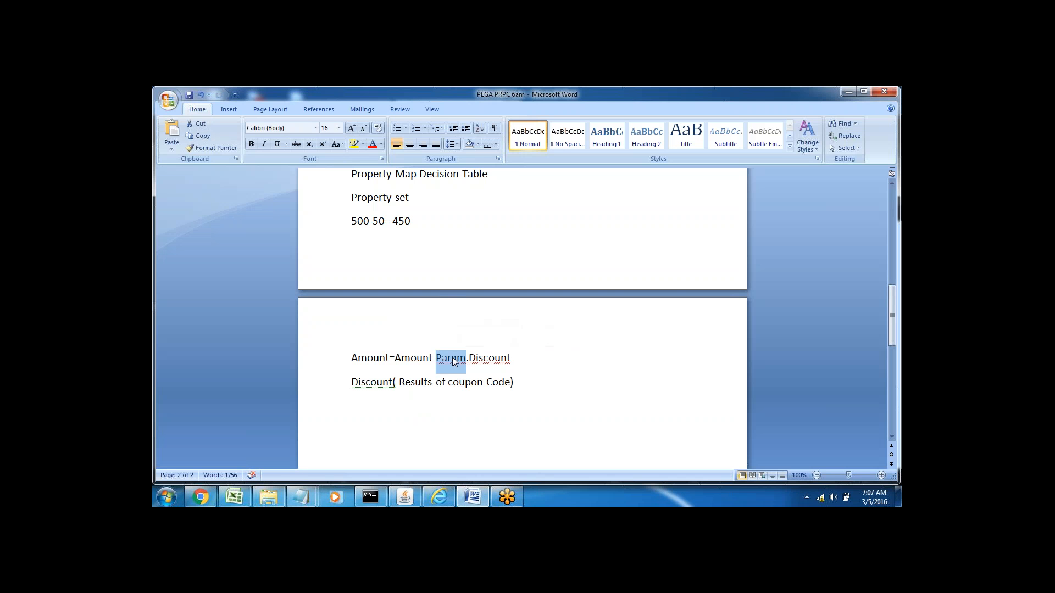
# Step: Switch back to Pega Designer Studio and set the second step's method to Property-Set with step page pyWorkPage
pyautogui.click(439, 498)
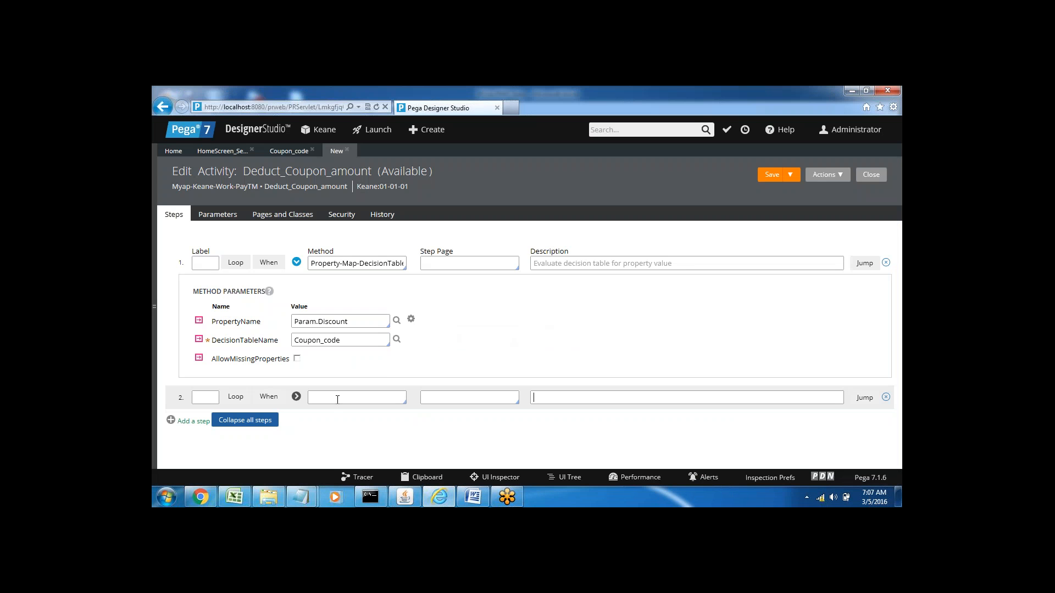
pyautogui.write('property')
pyautogui.press('Down')
pyautogui.press('Down')
pyautogui.press('Down')
pyautogui.press('Down')
pyautogui.press('Down')
pyautogui.press('Down')
pyautogui.press('Down')
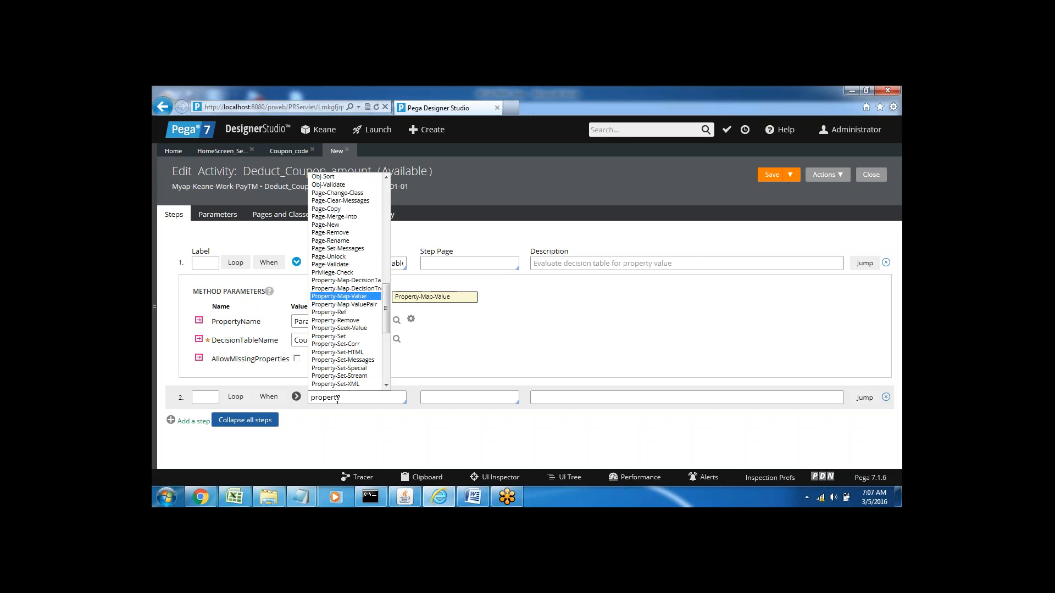
pyautogui.press('Tab')
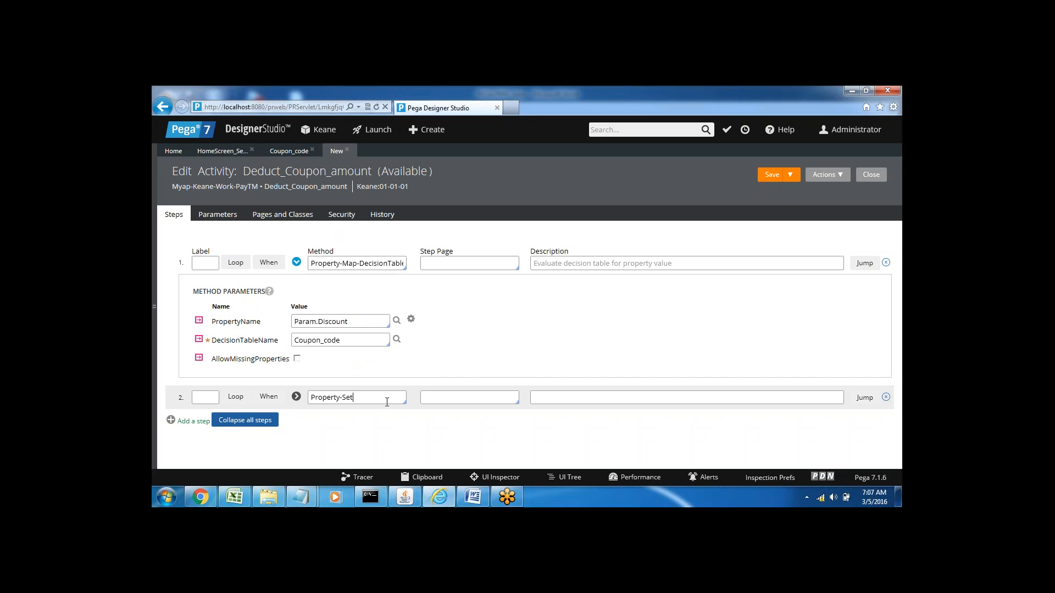
pyautogui.press('Down')
pyautogui.press('Down')
pyautogui.press('Down')
pyautogui.press('Down')
pyautogui.press('Down')
pyautogui.press('Down')
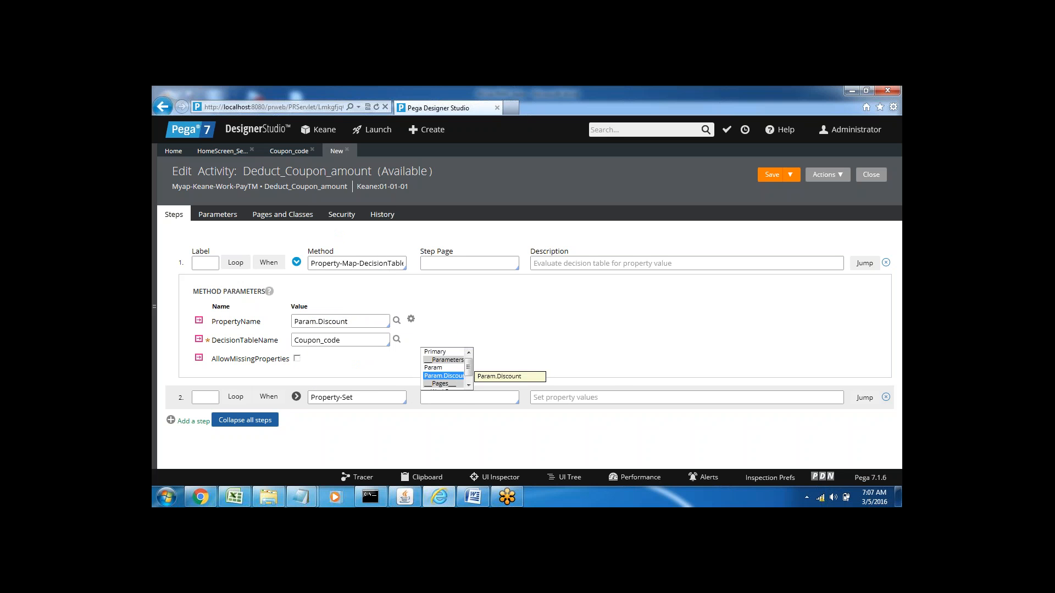
pyautogui.press('Return')
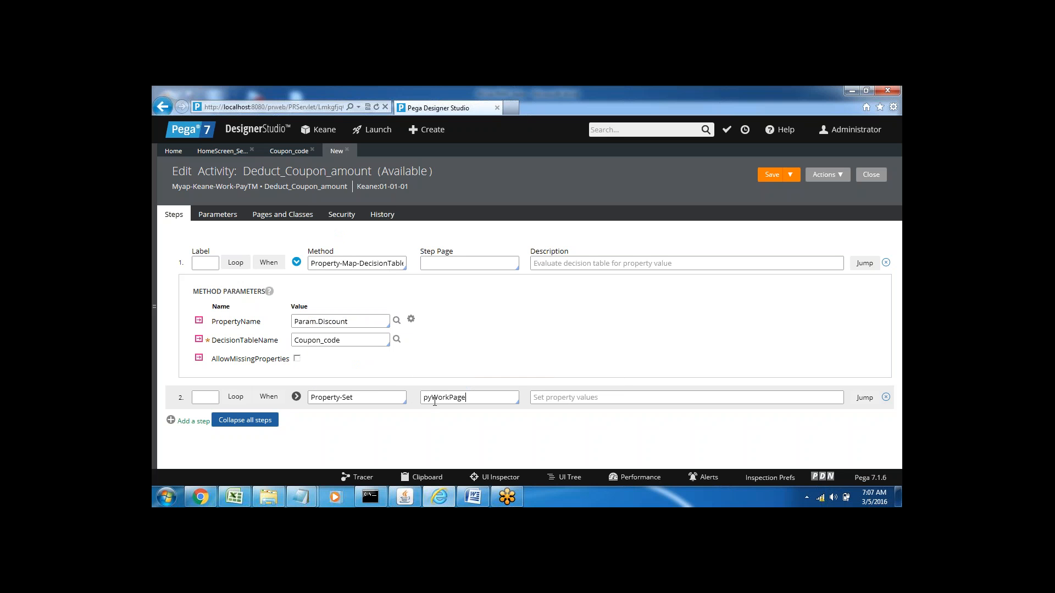
# Step: Expand the Property-Set step's method parameters and set PropertiesName to pyWorkPage.Amount
pyautogui.click(296, 398)
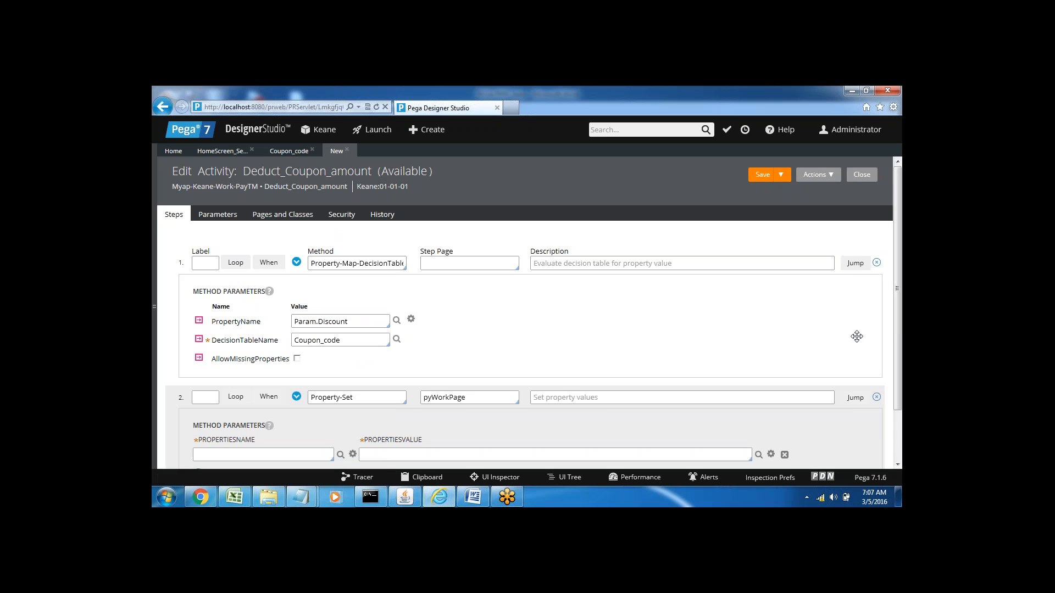
pyautogui.scroll(-2, 899, 335)
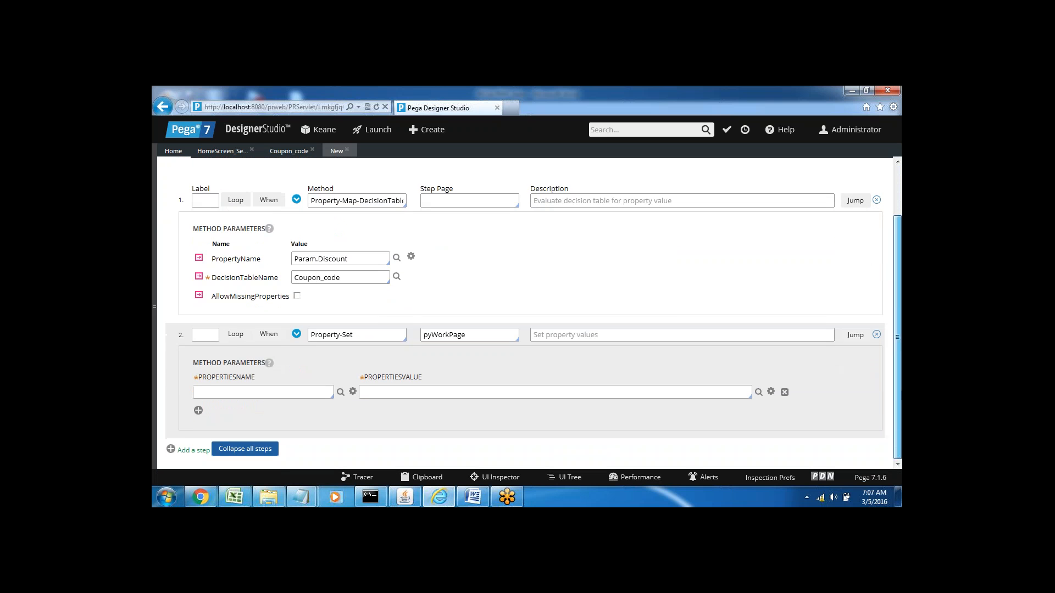
pyautogui.click(296, 392)
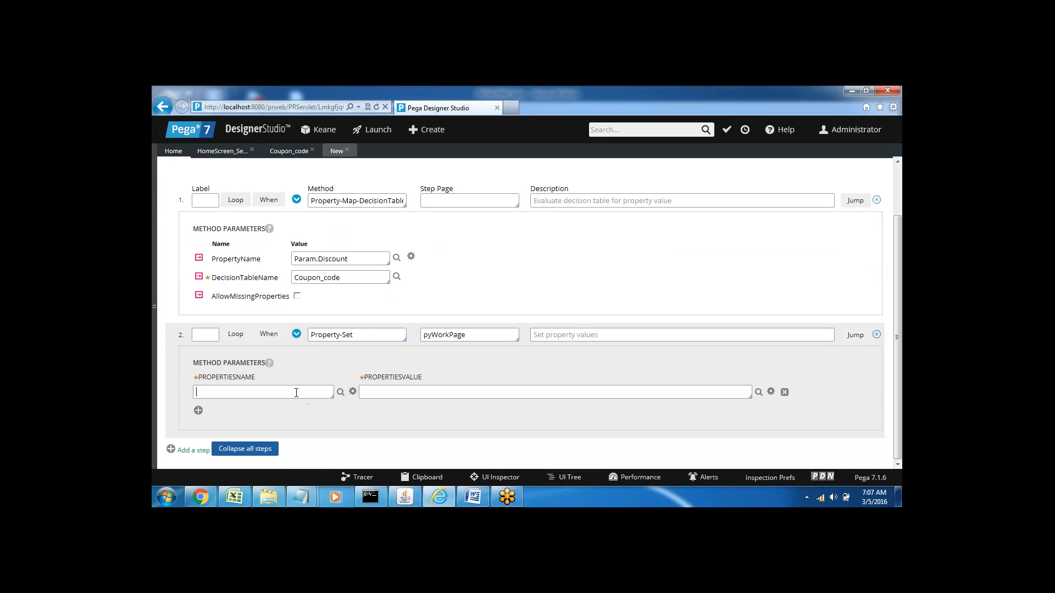
pyautogui.press('Down')
pyautogui.press('Down')
pyautogui.press('Down')
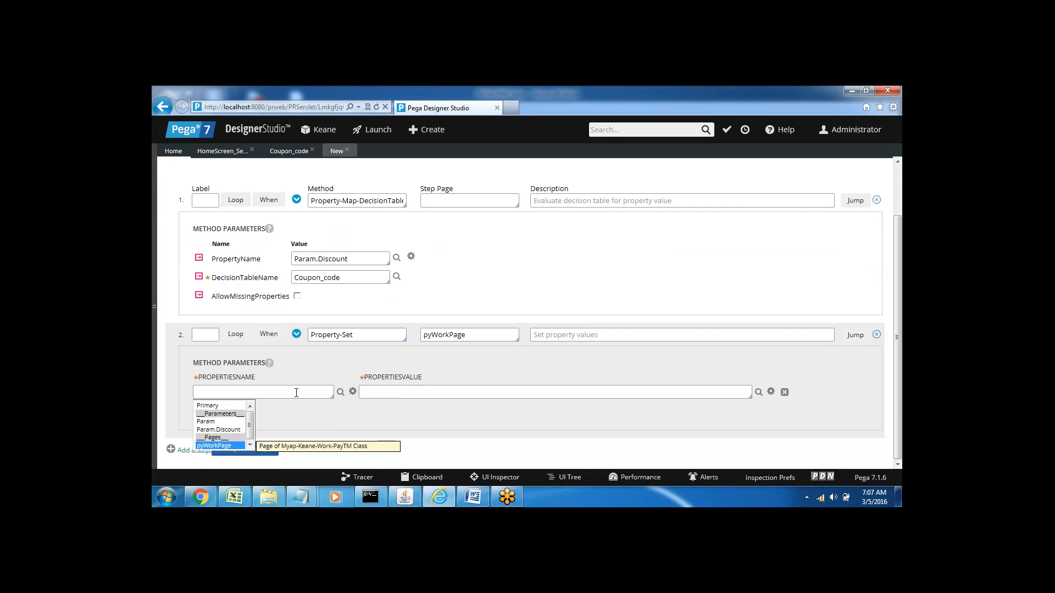
pyautogui.press('Return')
pyautogui.press('Down')
pyautogui.press('Return')
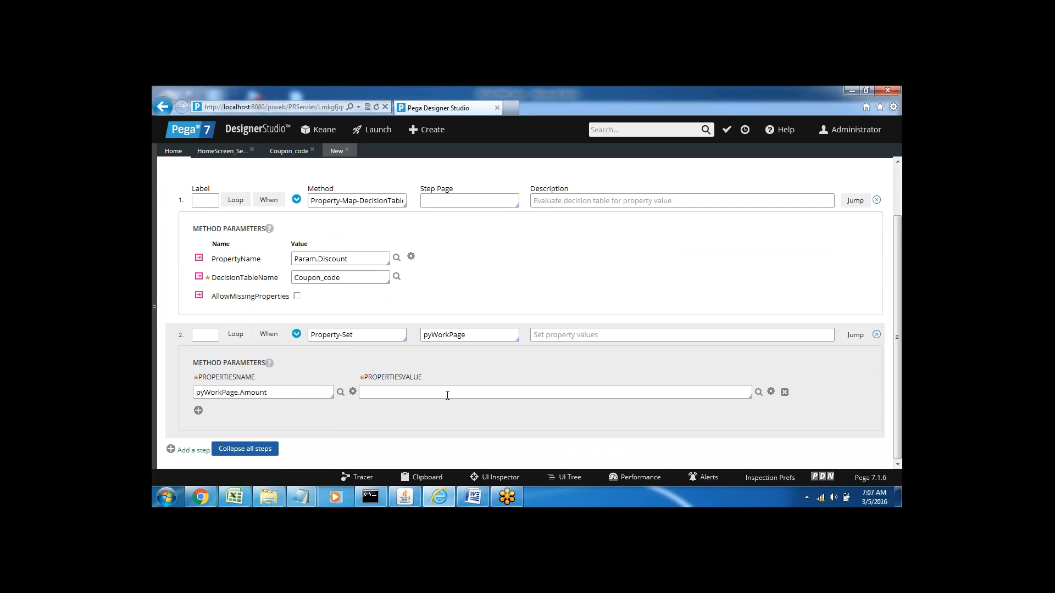
# Step: Set the Property-Set step's PropertiesValue to pyWorkPage.Amount-Param.Discount
pyautogui.click(410, 392)
pyautogui.press('Down')
pyautogui.press('Down')
pyautogui.press('Down')
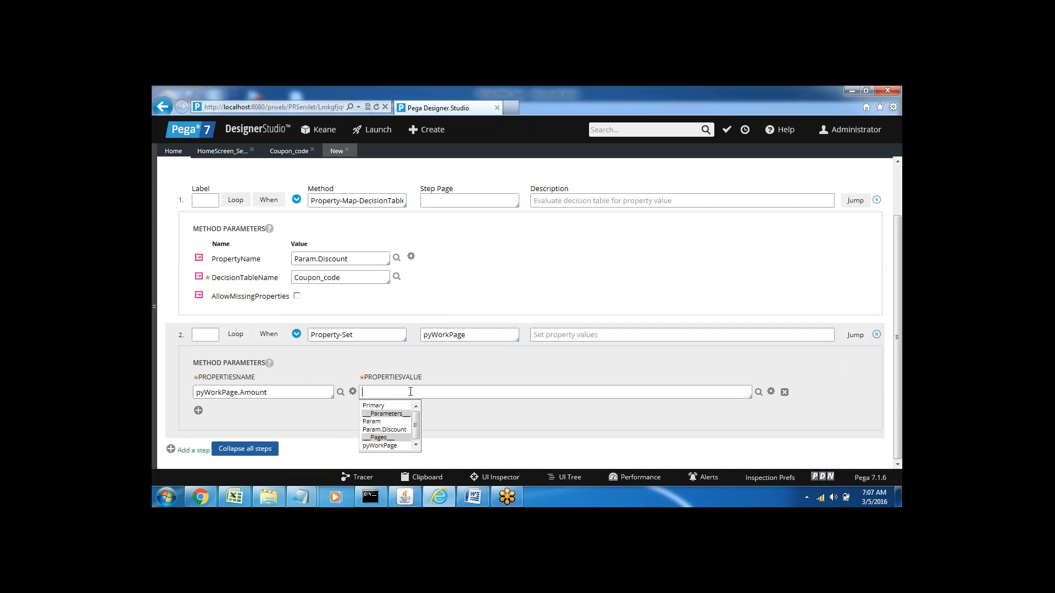
pyautogui.press('Return')
pyautogui.press('Down')
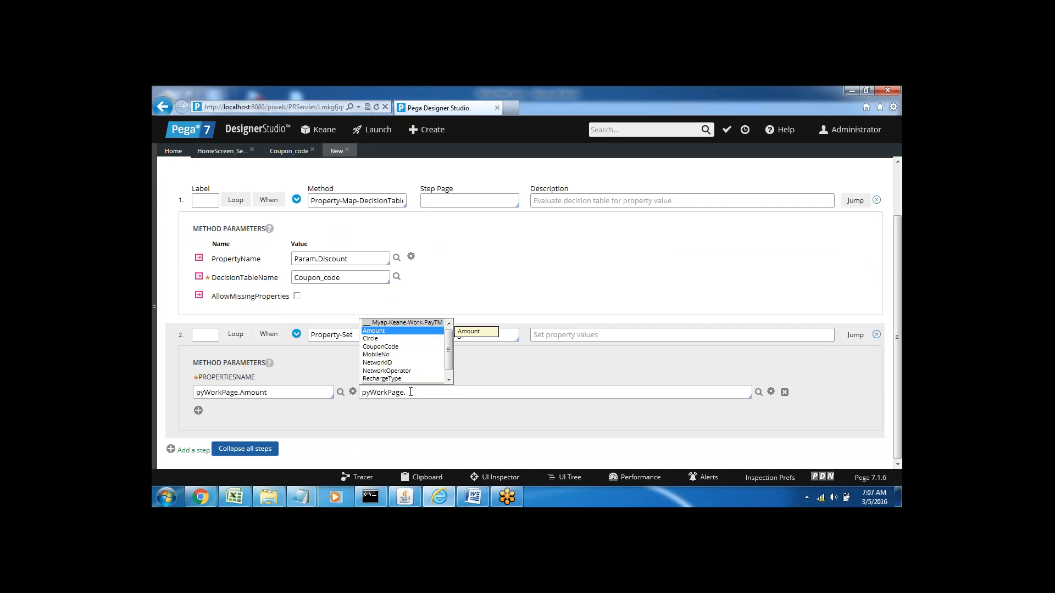
pyautogui.press('Return')
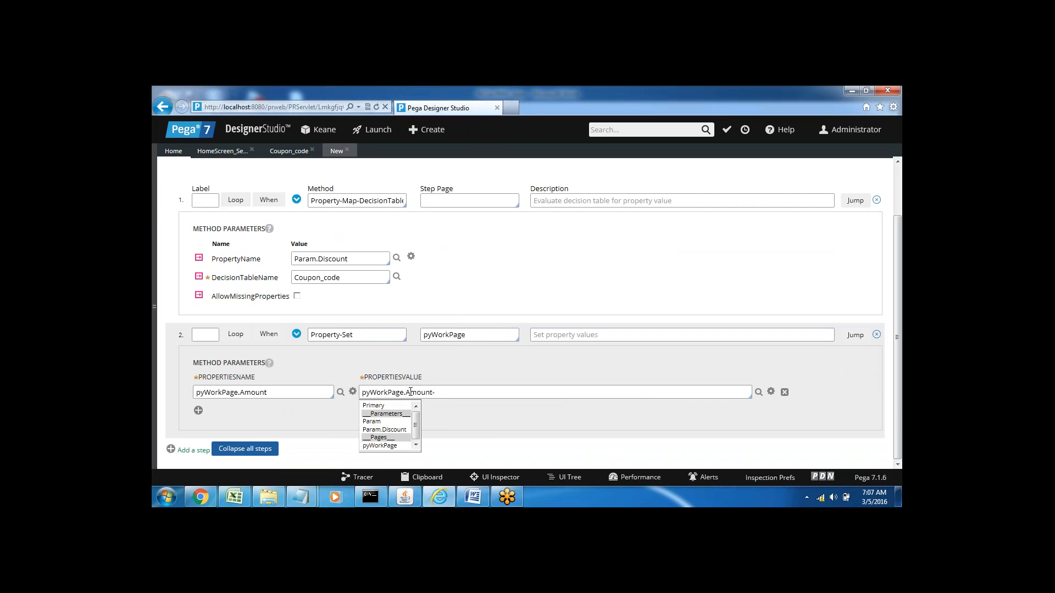
pyautogui.press('Down')
pyautogui.press('Down')
pyautogui.press('Down')
pyautogui.press('Return')
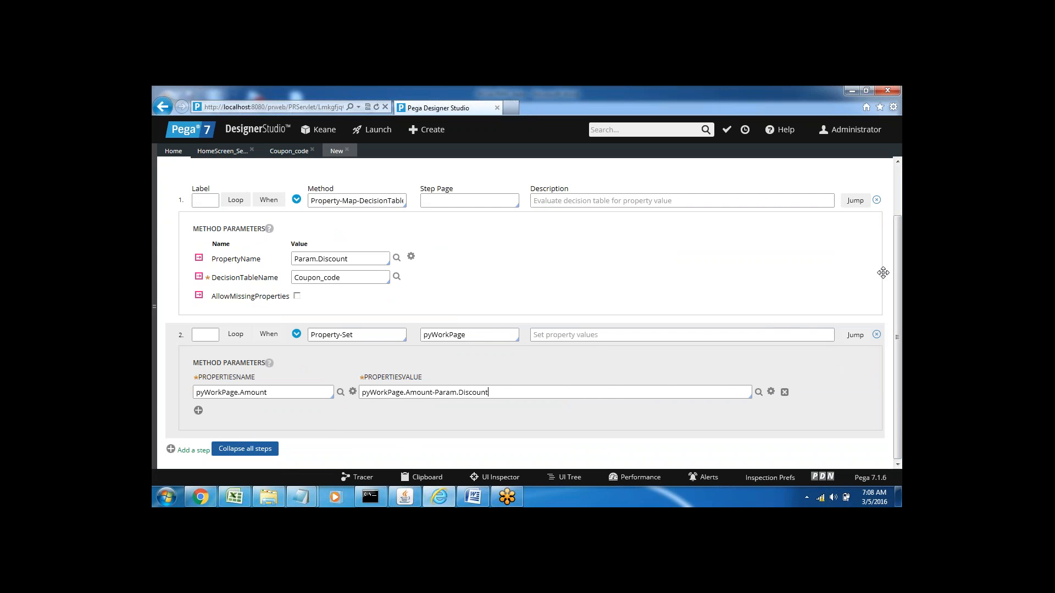
# Step: Review the activity's Discount parameter and the return values in the Coupon_code decision table, and return to the activity's steps
pyautogui.scroll(2, 895, 265)
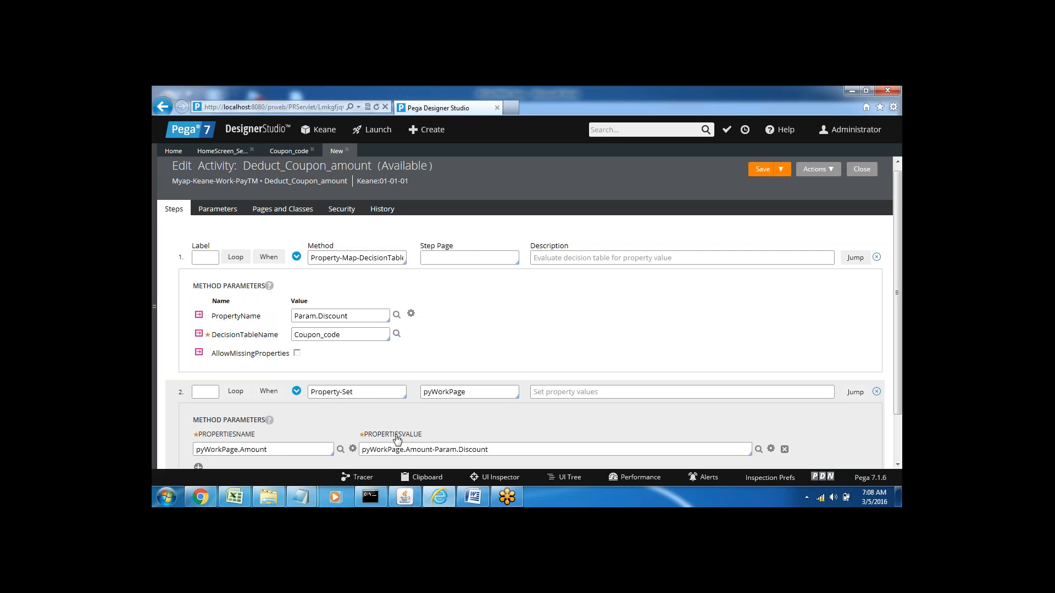
pyautogui.click(223, 213)
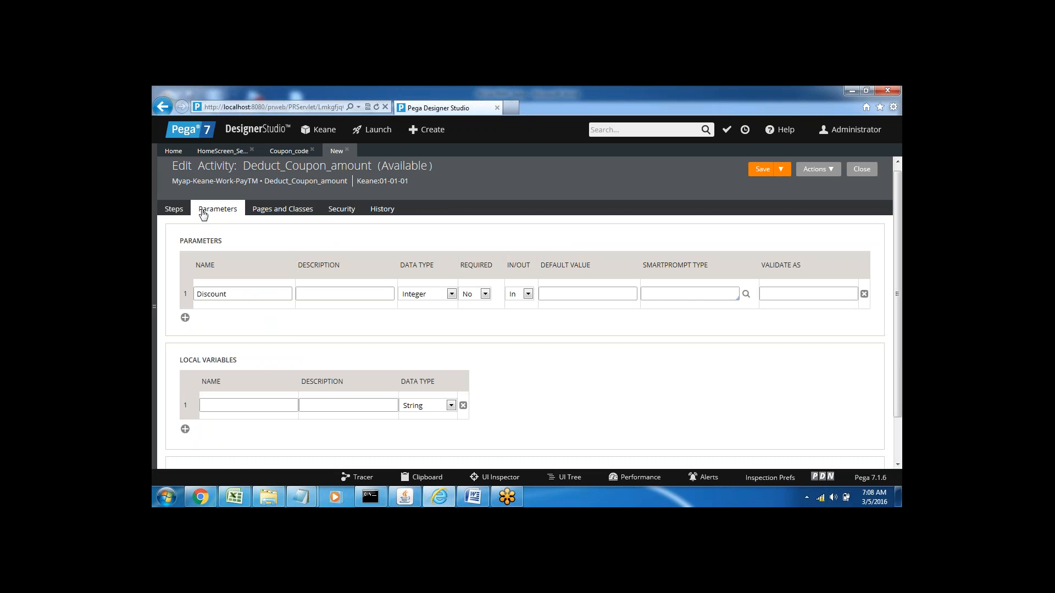
pyautogui.click(172, 212)
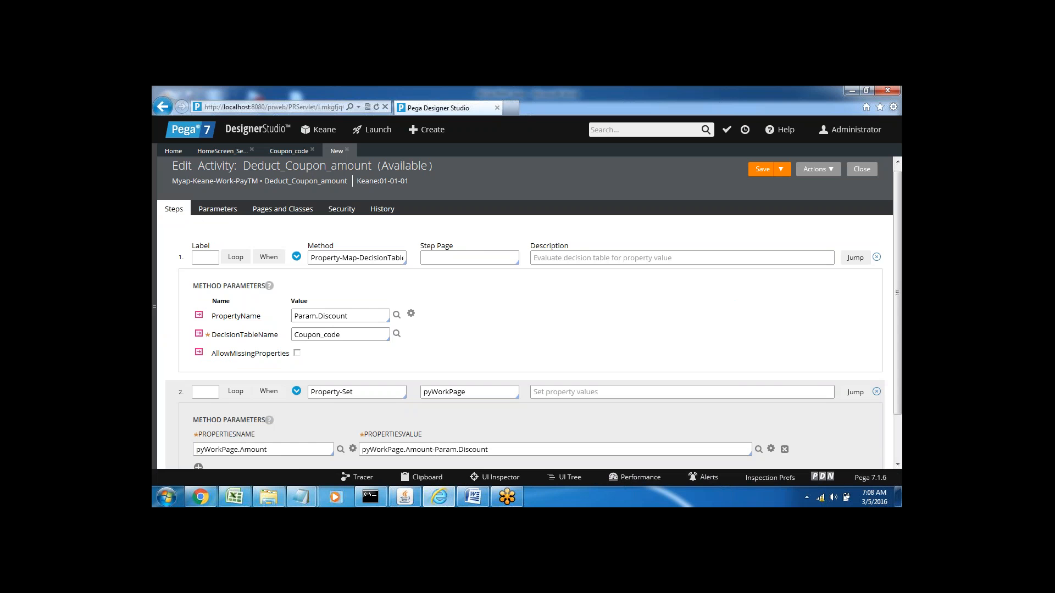
pyautogui.click(291, 154)
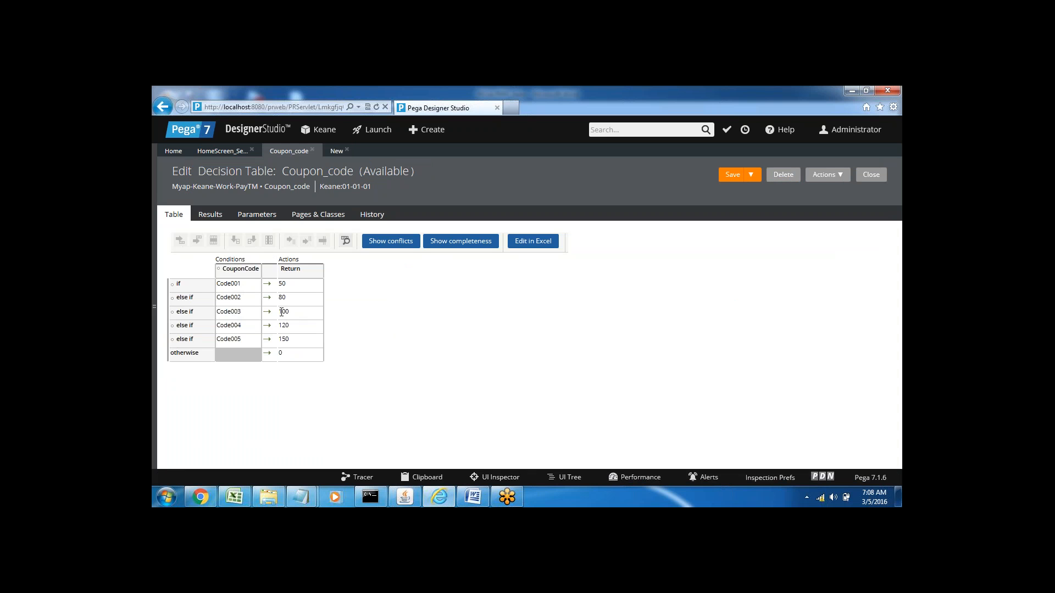
pyautogui.click(343, 156)
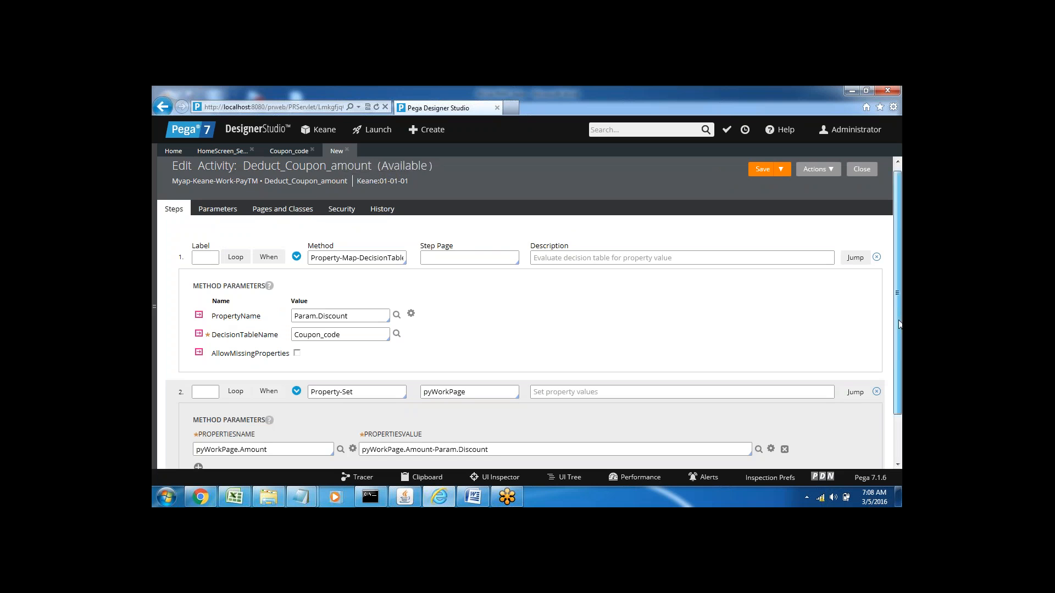
# Step: Check both steps of the Deduct_Coupon_amount activity and save it
pyautogui.moveTo(899, 334); pyautogui.dragTo(899, 377)
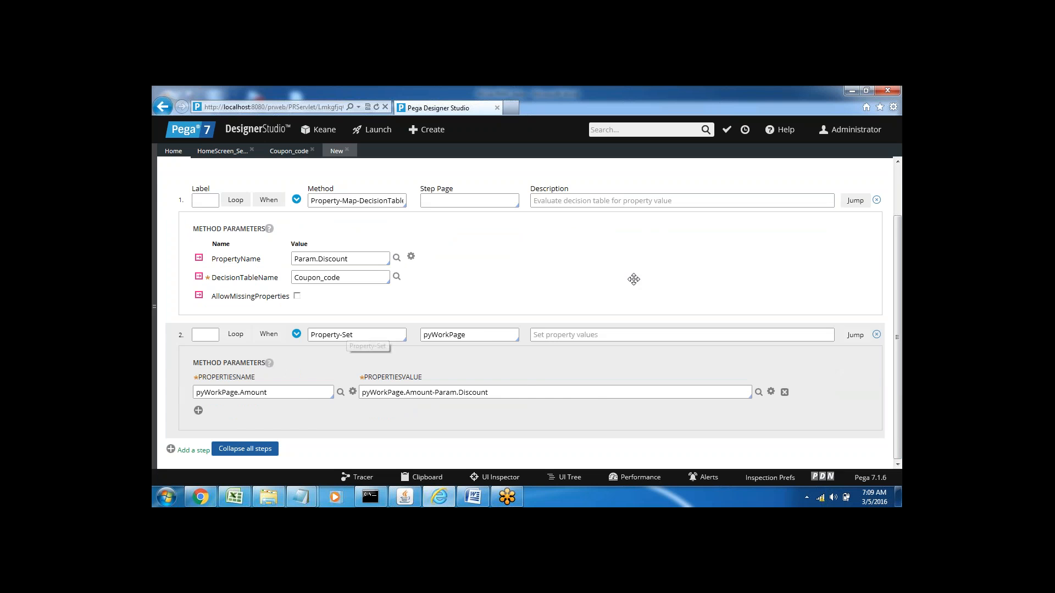
pyautogui.scroll(2, 855, 187)
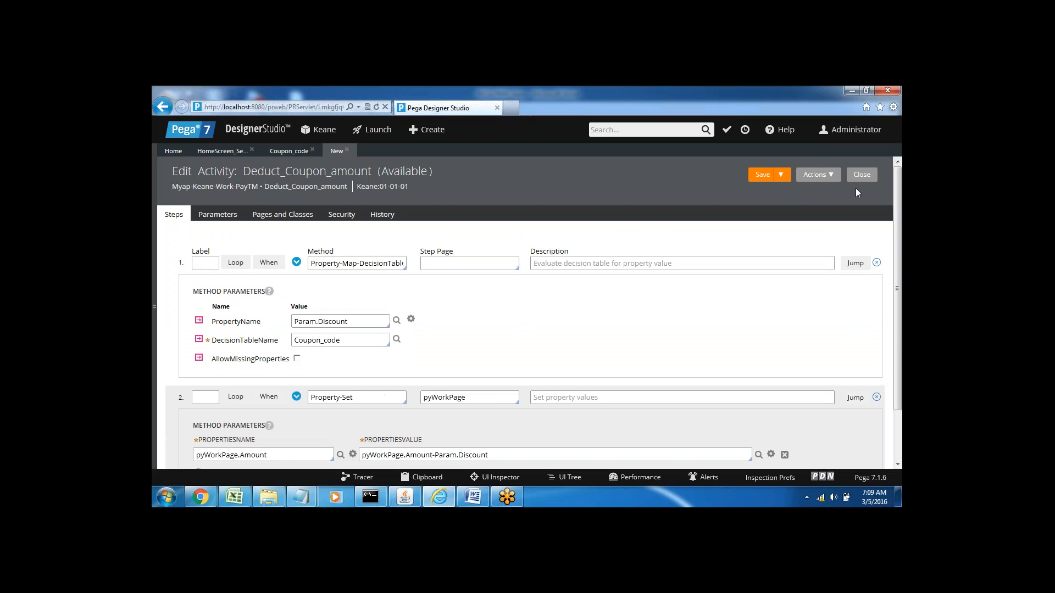
pyautogui.click(758, 174)
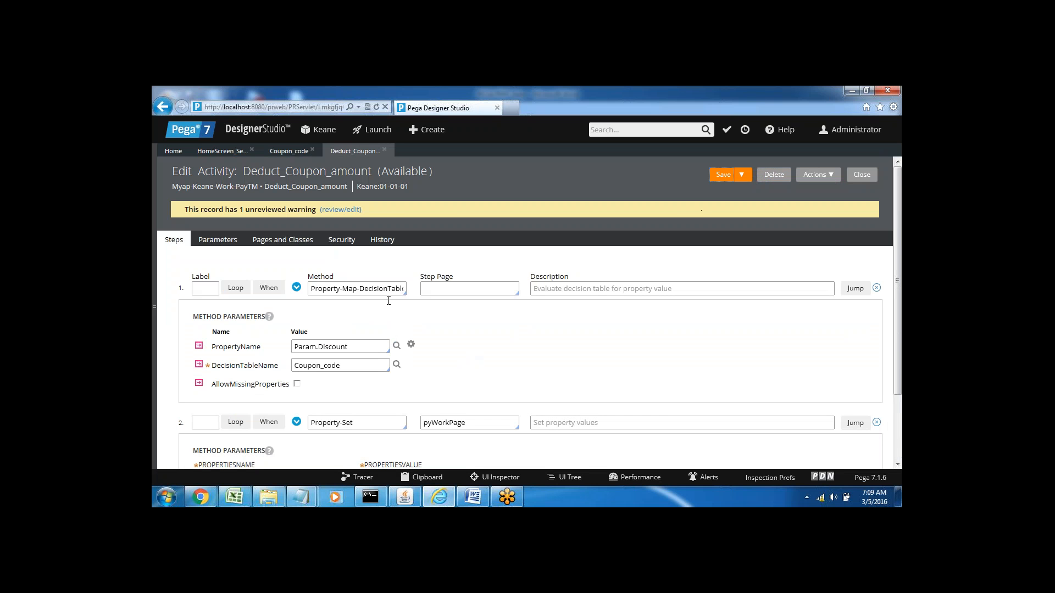
# Step: Switch to the Word notes and add the line "Activity – Flowaction" below the Discount line
pyautogui.click(473, 497)
pyautogui.click(429, 405)
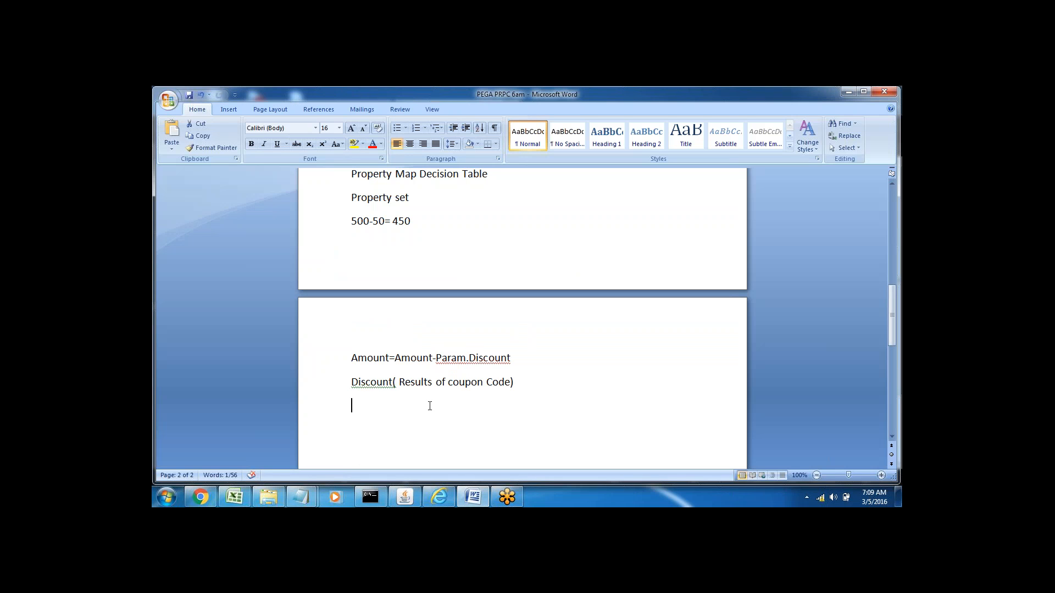
pyautogui.click(523, 382)
pyautogui.write('Activity -- Flowaction')
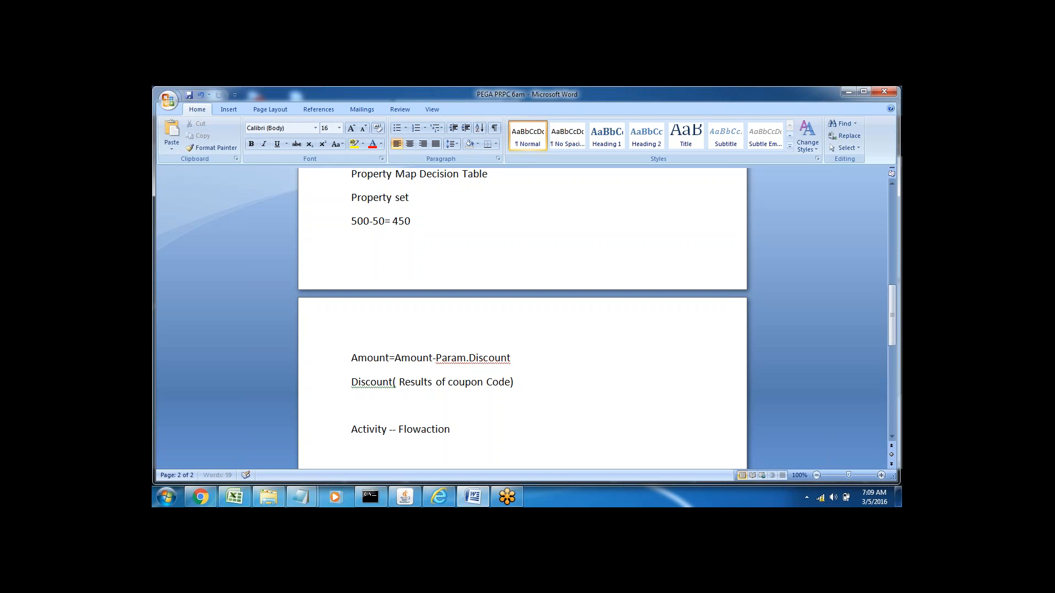
pyautogui.doubleClick(371, 429)
# Step: Switch back to Pega Designer Studio and open the Homescreen_Fa flow action from PayTM's User Interface rules
pyautogui.click(439, 497)
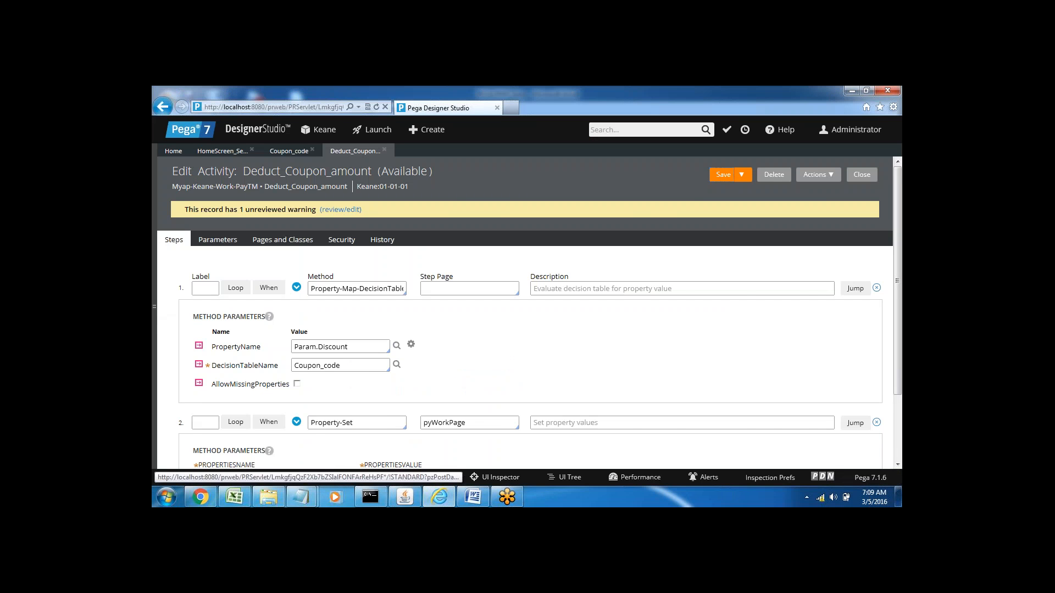
pyautogui.click(154, 306)
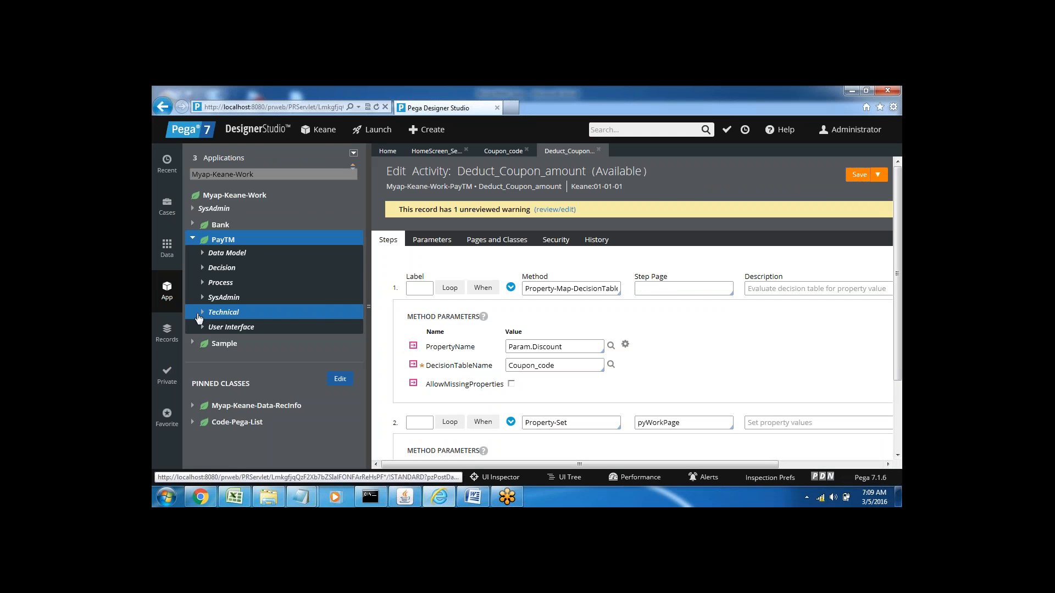
pyautogui.click(202, 327)
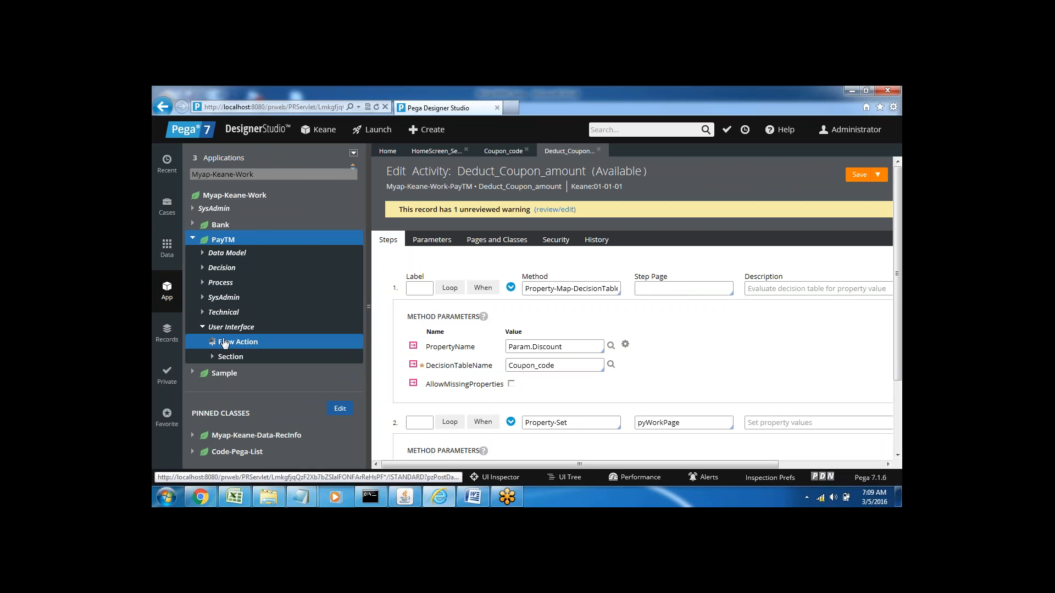
pyautogui.click(255, 406)
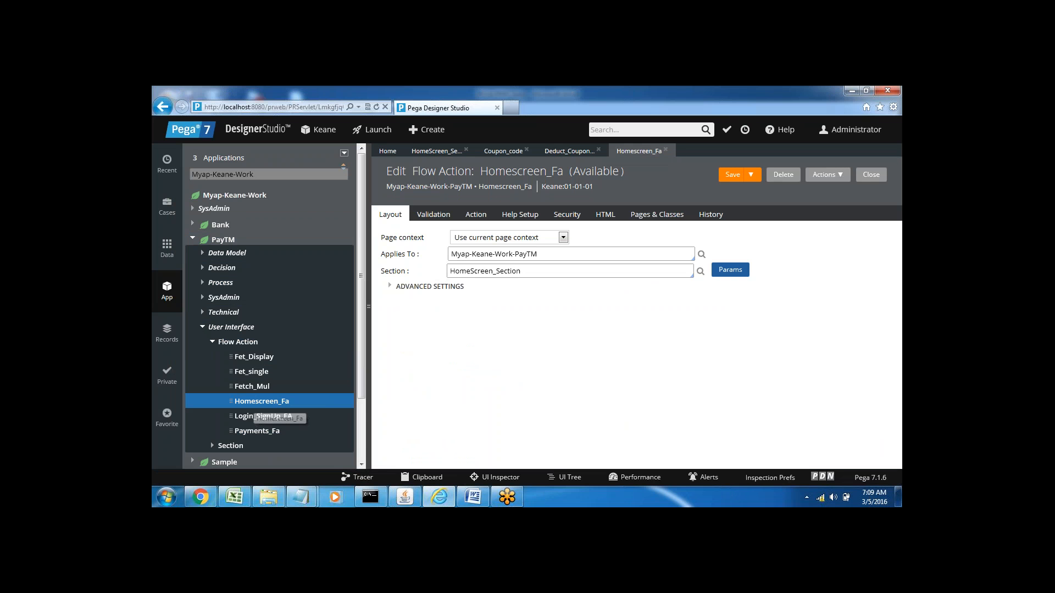
# Step: Set the flow action's post-processing Run Activity to Deduct_Coupon_amount and save Homescreen_Fa
pyautogui.click(476, 217)
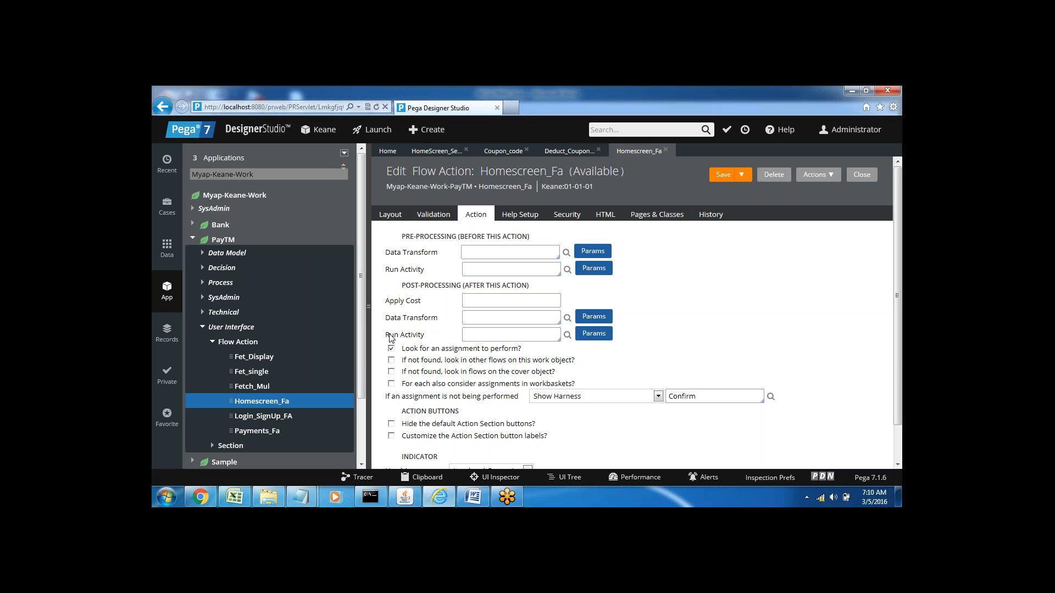
pyautogui.click(474, 335)
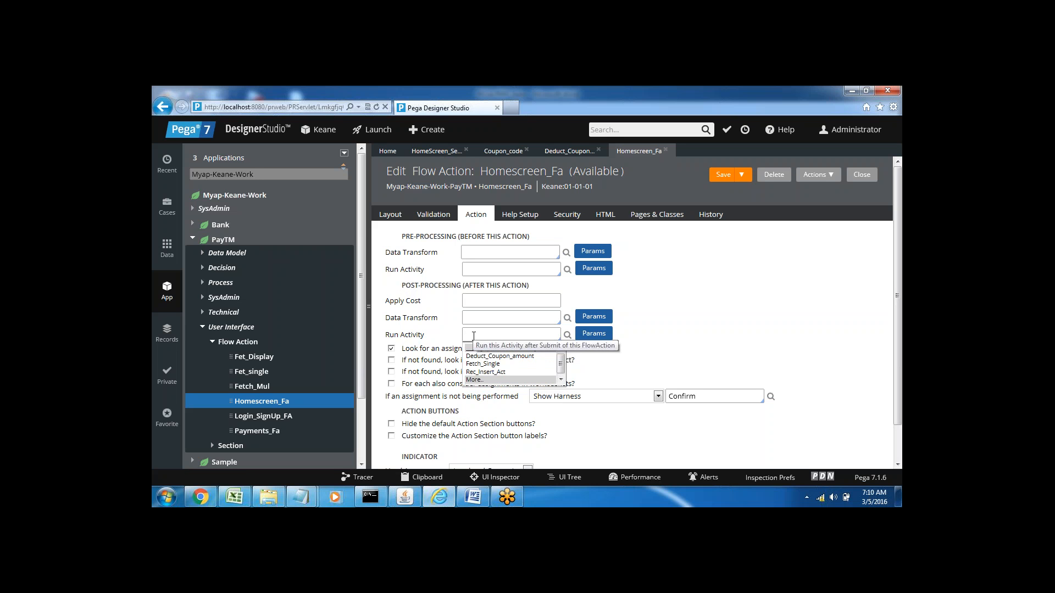
pyautogui.press('Down')
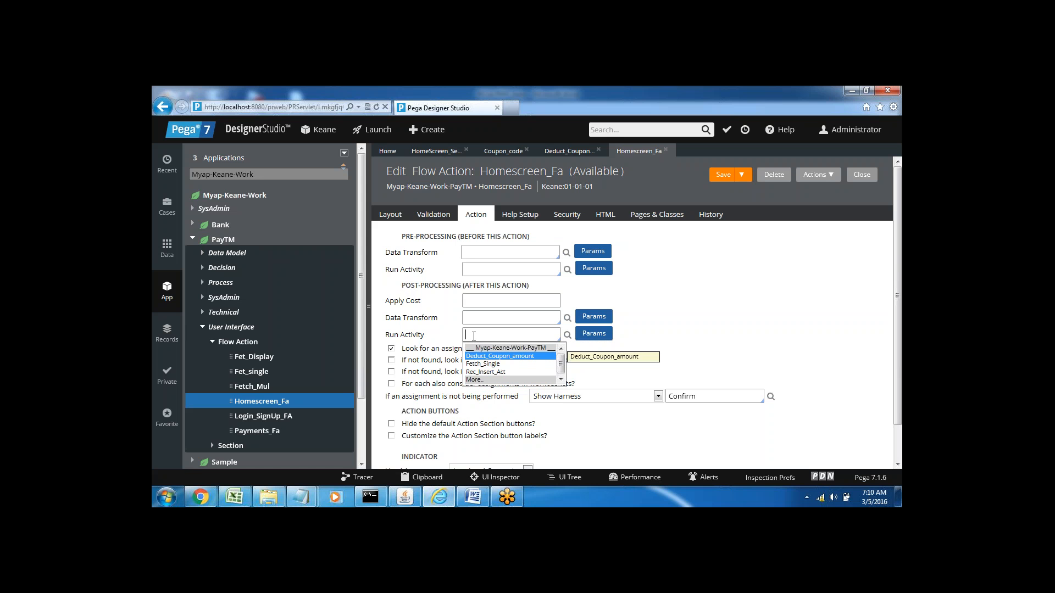
pyautogui.press('Return')
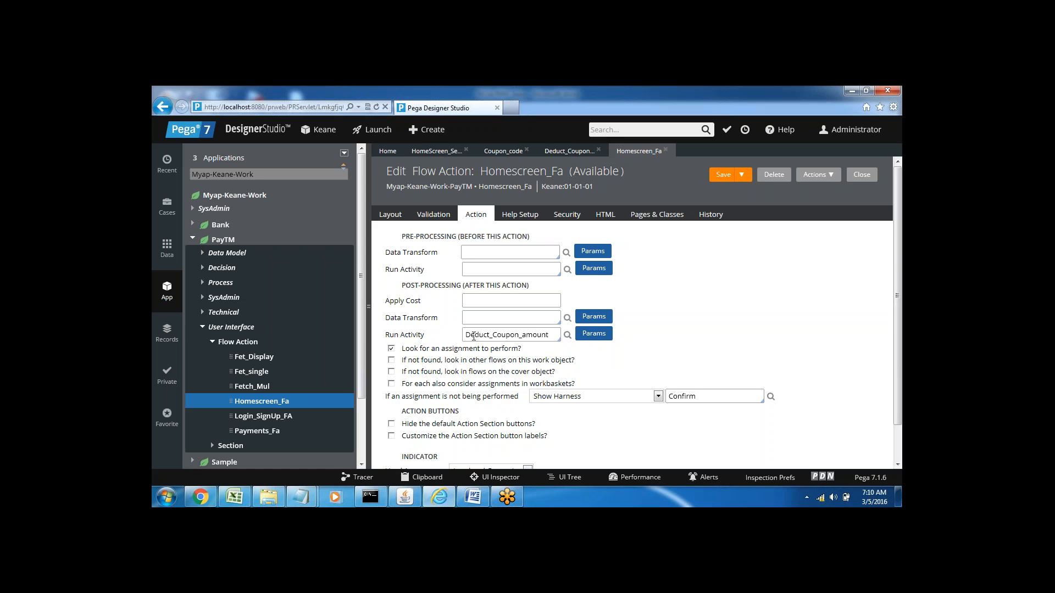
pyautogui.click(723, 176)
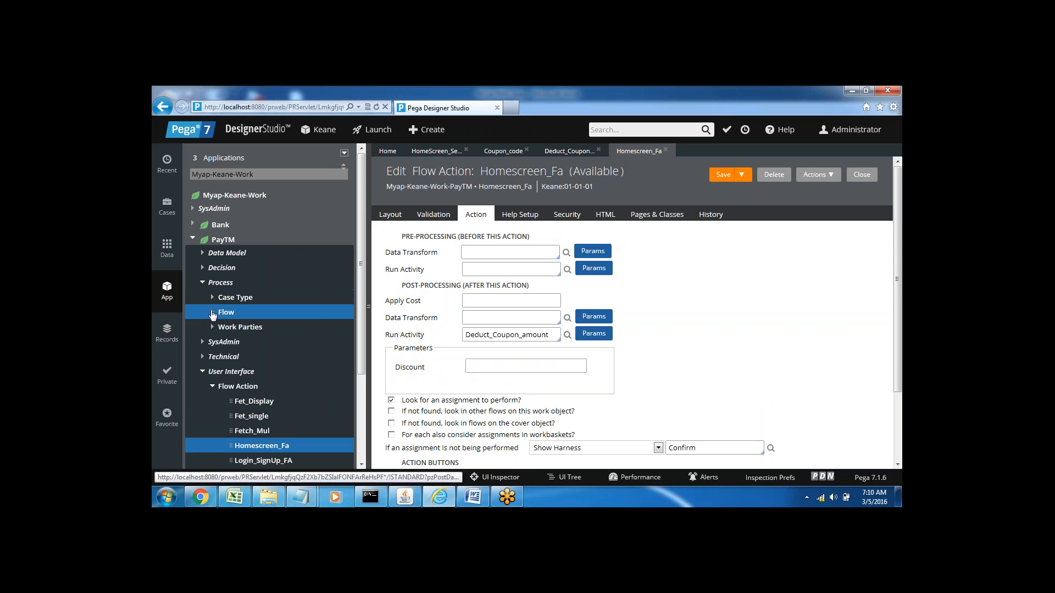
# Step: Create a new PayTM case and set its NetworkID to 12 and recharge type to Prepaid
pyautogui.click(212, 313)
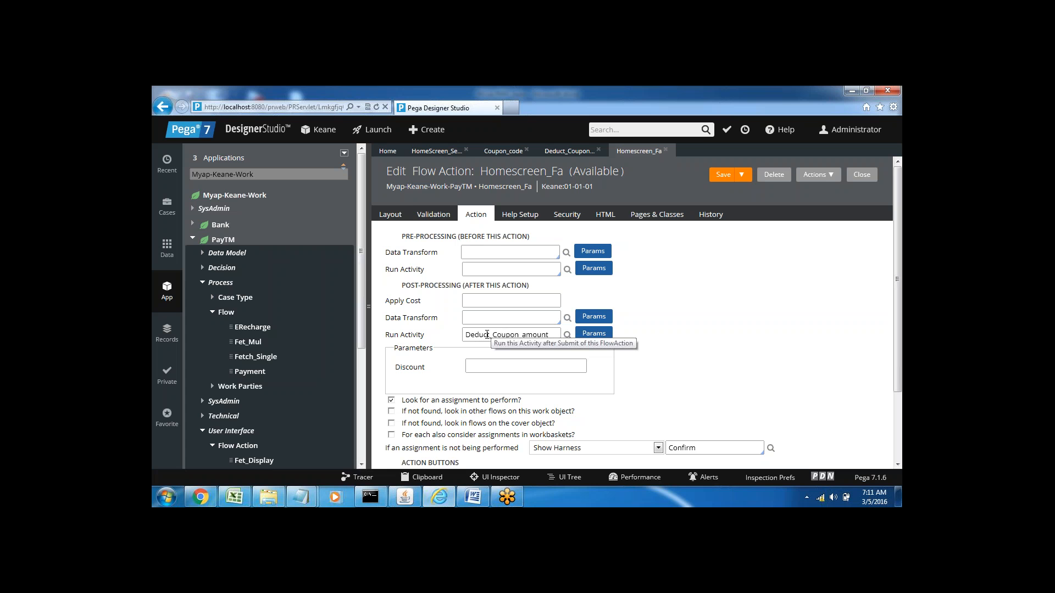
pyautogui.click(433, 132)
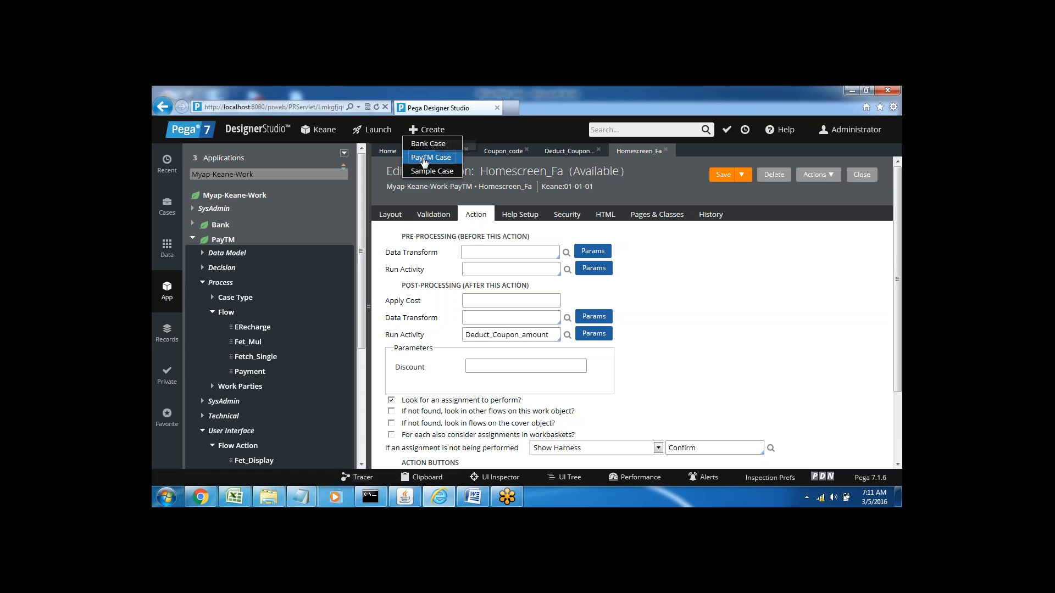
pyautogui.click(430, 157)
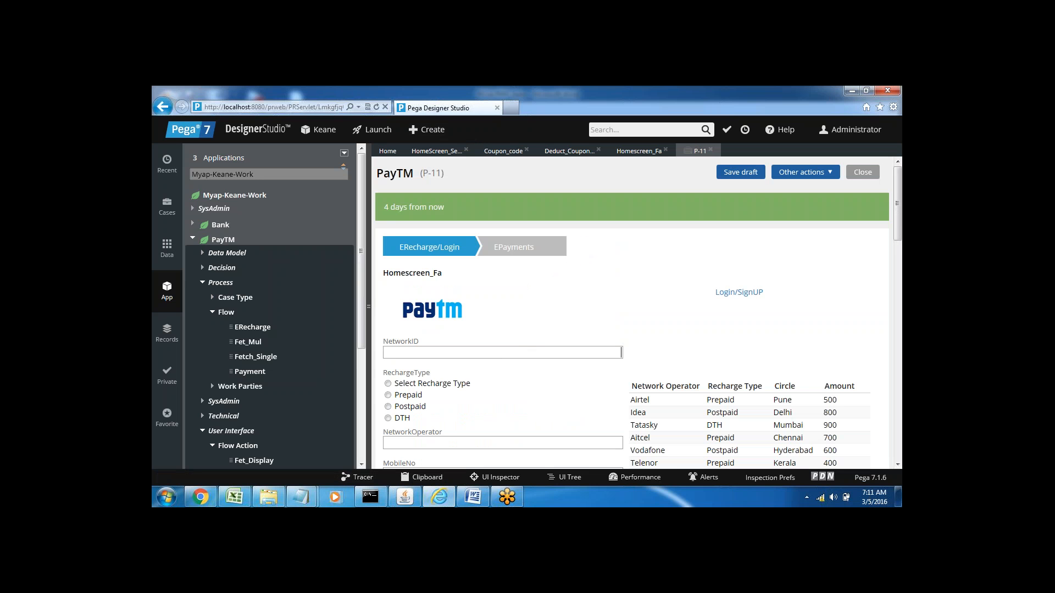
pyautogui.write('12')
pyautogui.scroll(-3, 733, 273)
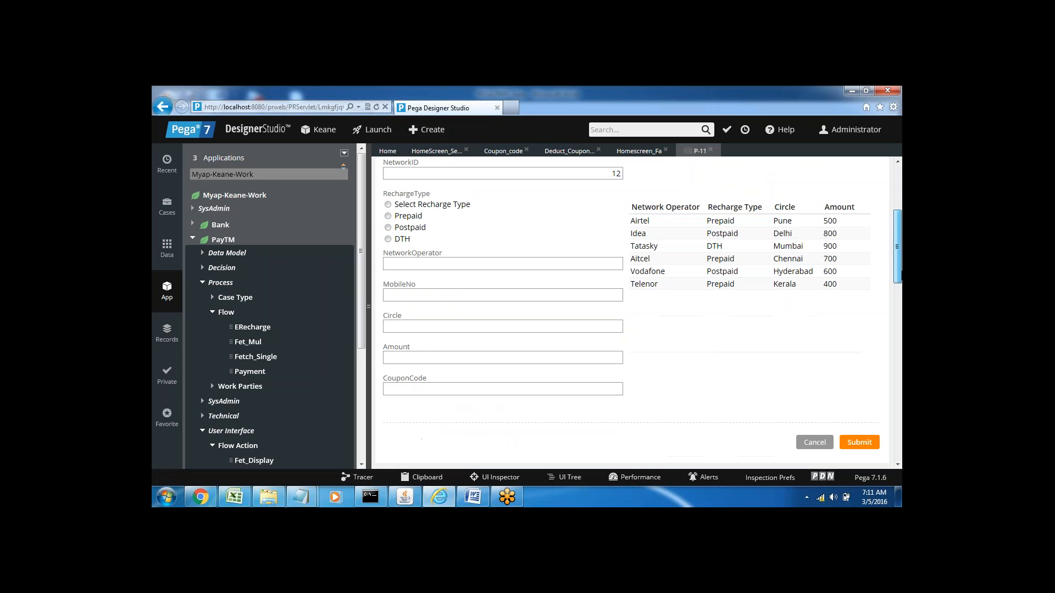
pyautogui.click(388, 216)
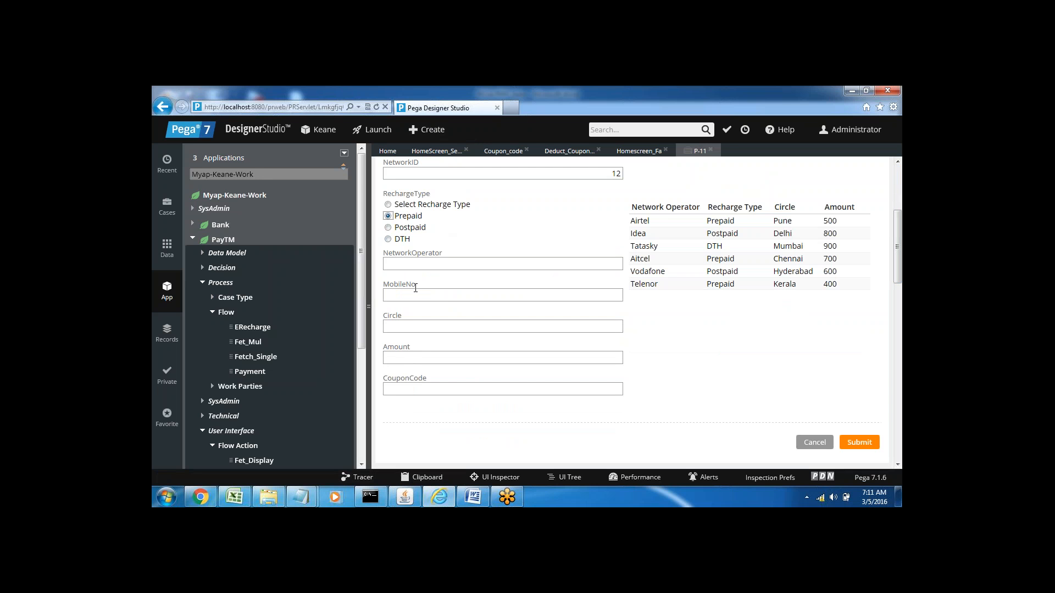
# Step: Fill in network operator Idea, the mobile number, circle Hyd and amount 700 on the PayTM case
pyautogui.press('Tab')
pyautogui.write('Idea')
pyautogui.write('478477487')
pyautogui.write('Hyd')
pyautogui.click(408, 362)
pyautogui.write('700')
# Step: Look up the codes in the Coupon_code decision table and enter Code003 as the case's CouponCode
pyautogui.click(496, 155)
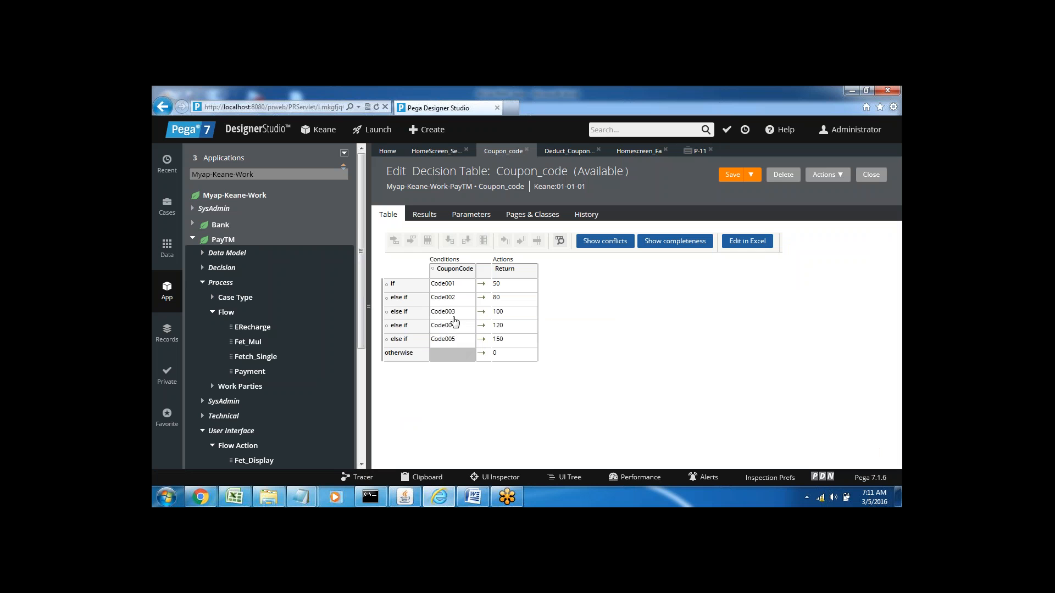
pyautogui.click(699, 152)
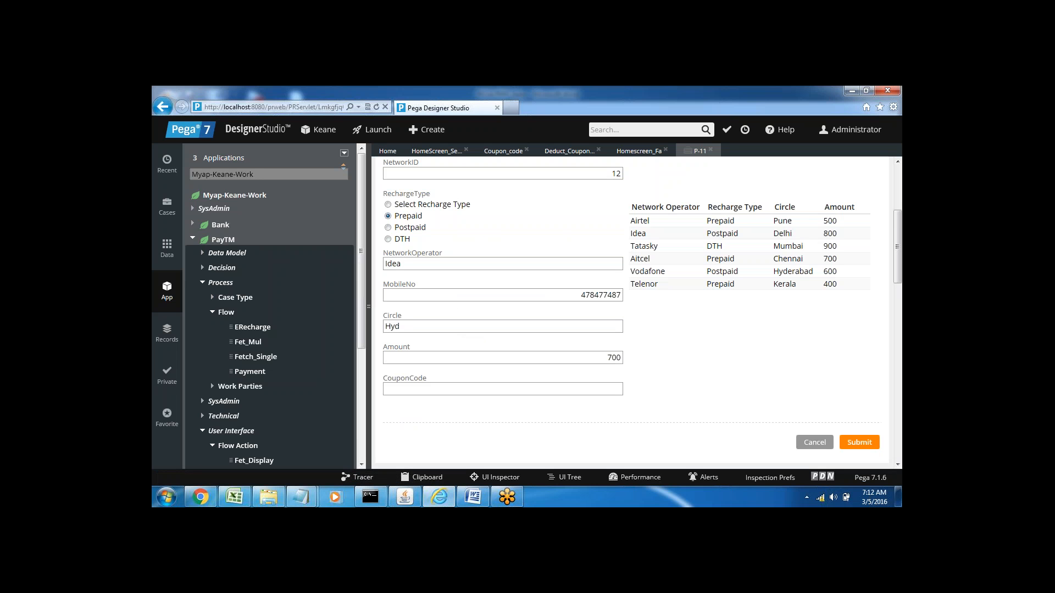
pyautogui.write('Code003')
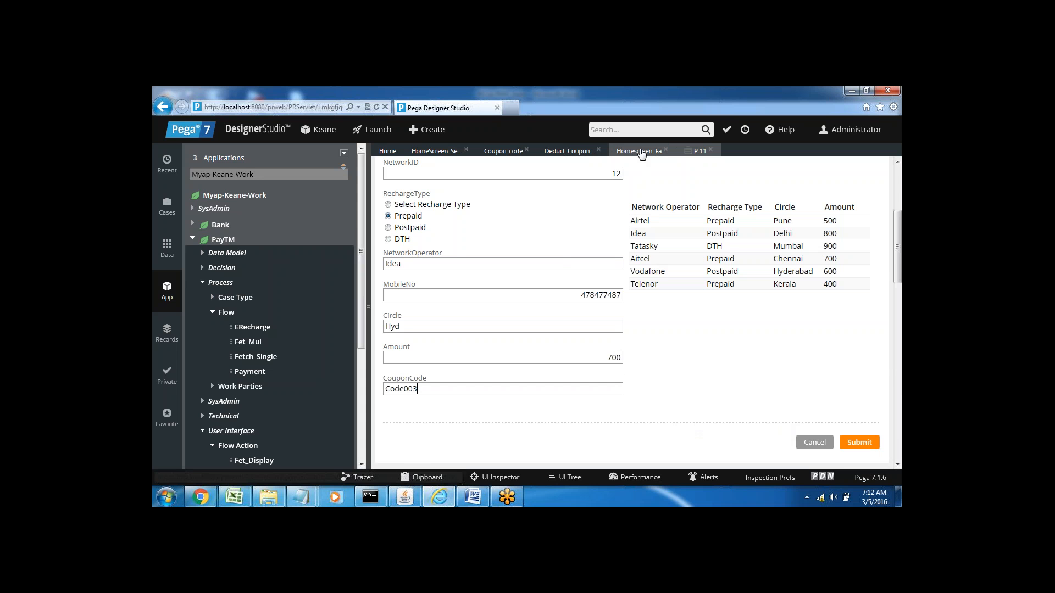
# Step: Review the Homescreen_Fa flow action and the Deduct_Coupon_amount activity, and submit the PayTM case's recharge form
pyautogui.click(640, 152)
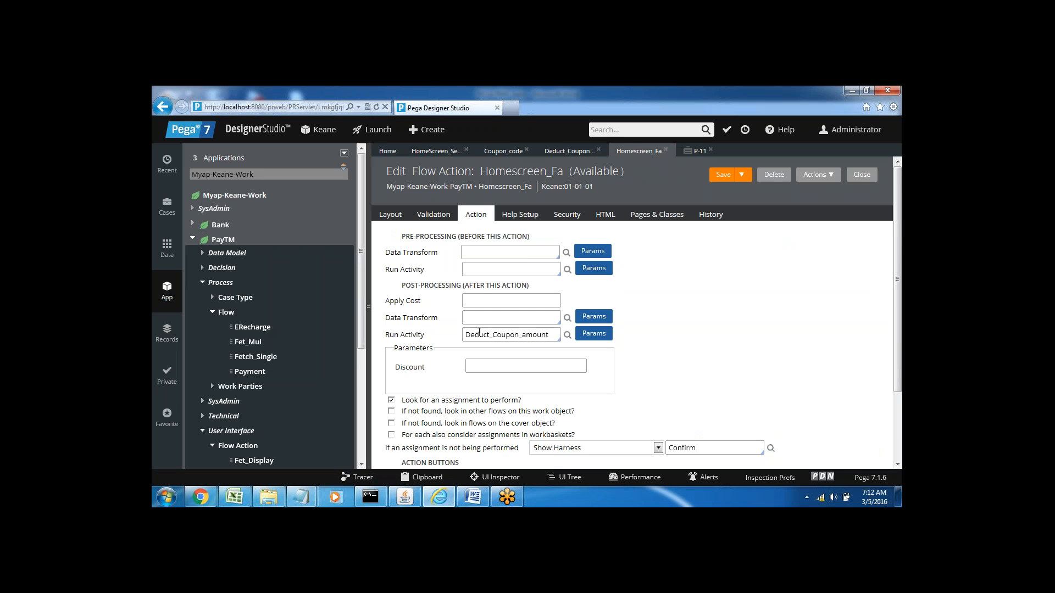
pyautogui.click(556, 152)
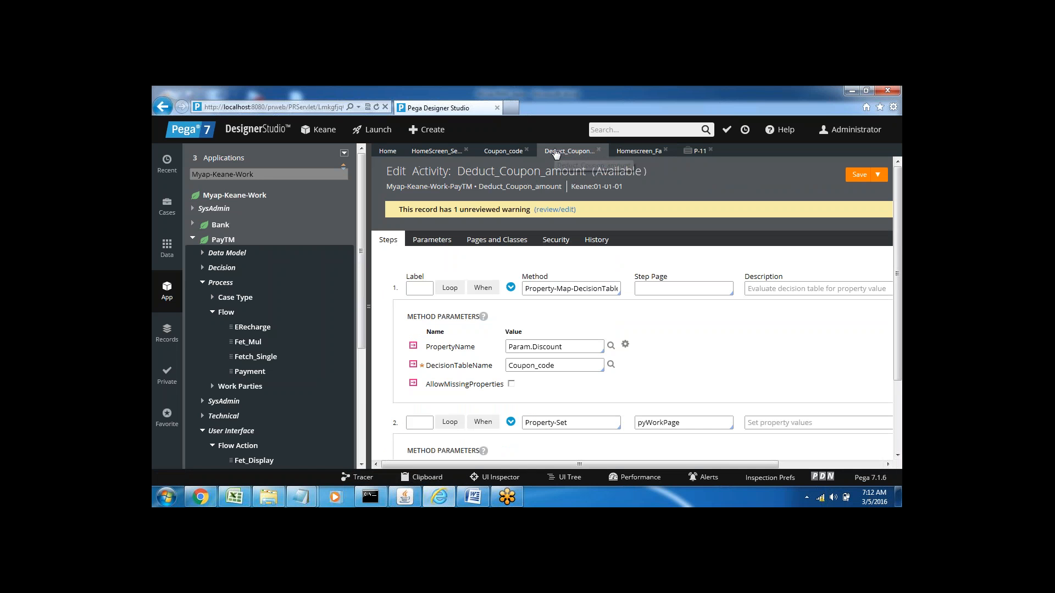
pyautogui.click(696, 154)
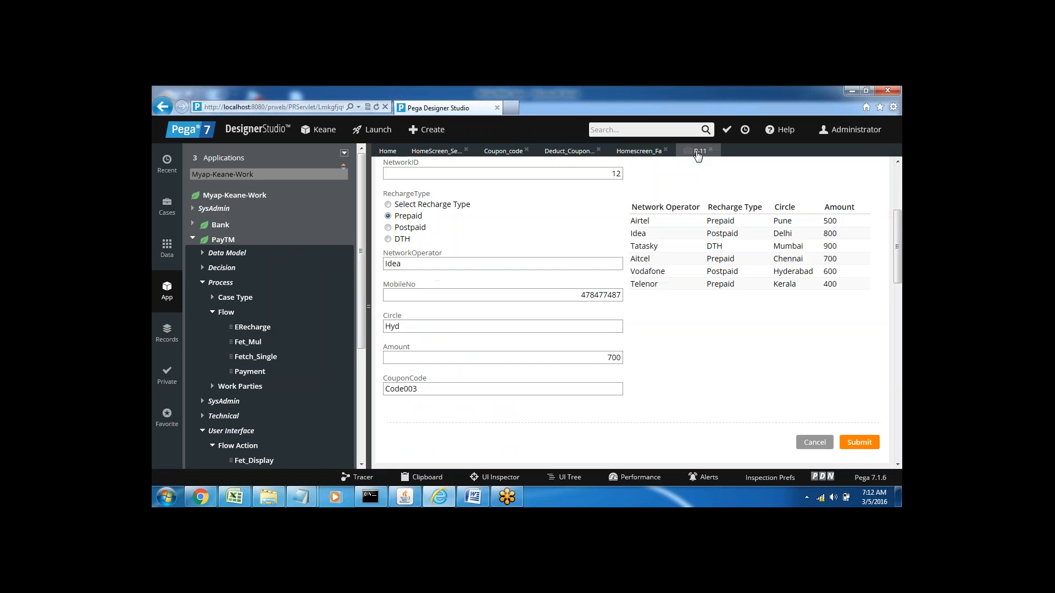
pyautogui.click(860, 448)
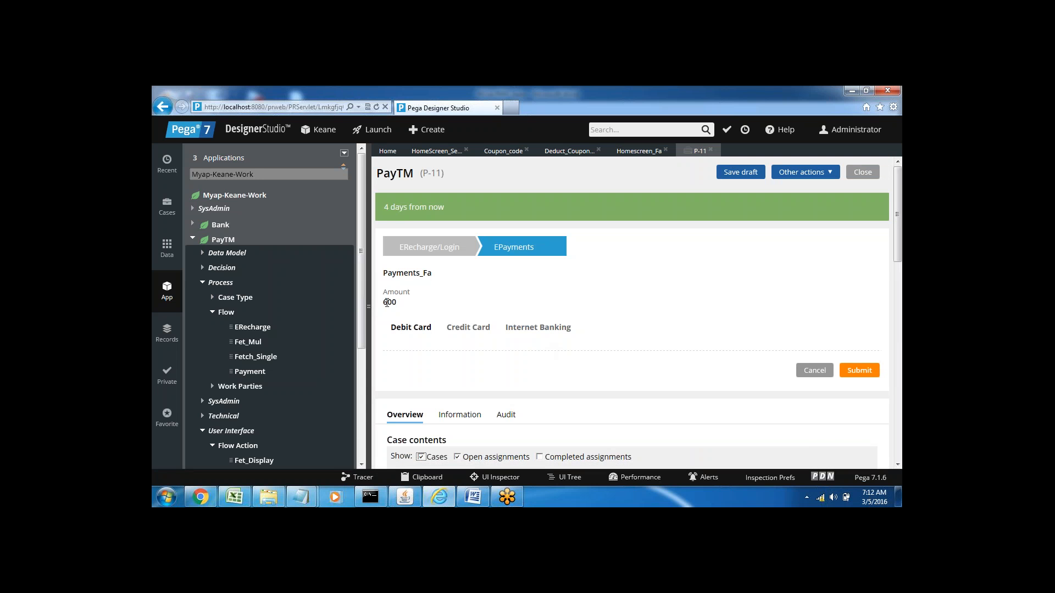
# Step: Check the Amount shown on the Payments_Fa screen of the submitted case
pyautogui.doubleClick(387, 303)
pyautogui.click(398, 301)
pyautogui.doubleClick(387, 302)
pyautogui.click(427, 297)
pyautogui.doubleClick(387, 301)
pyautogui.click(423, 305)
# Step: Review the Deduct_Coupon_amount activity's steps together with the Coupon_code decision table and the HomeScreen_Section rule
pyautogui.click(561, 153)
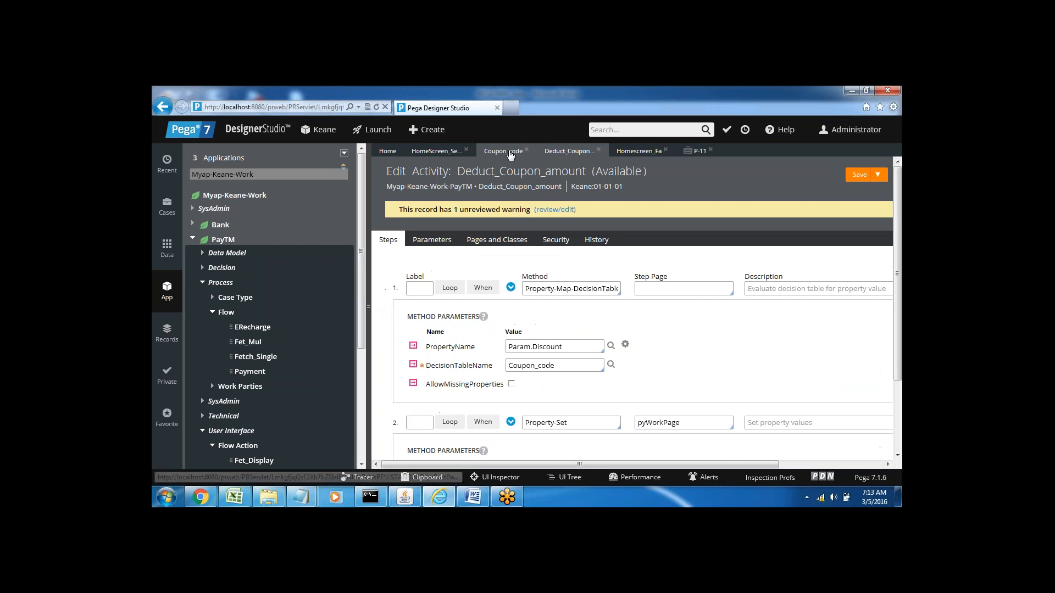
pyautogui.click(510, 154)
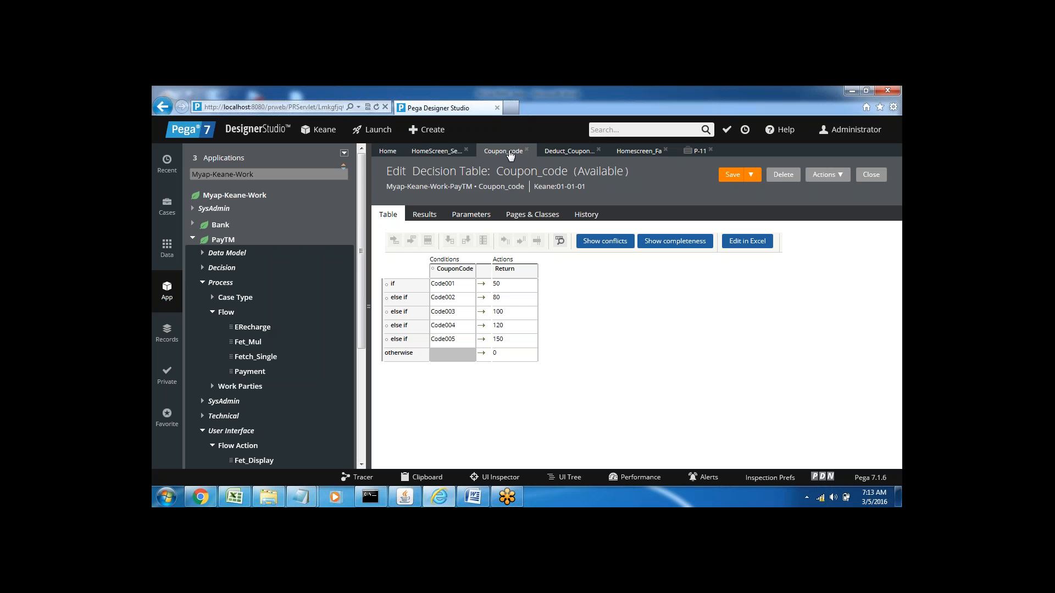
pyautogui.click(568, 151)
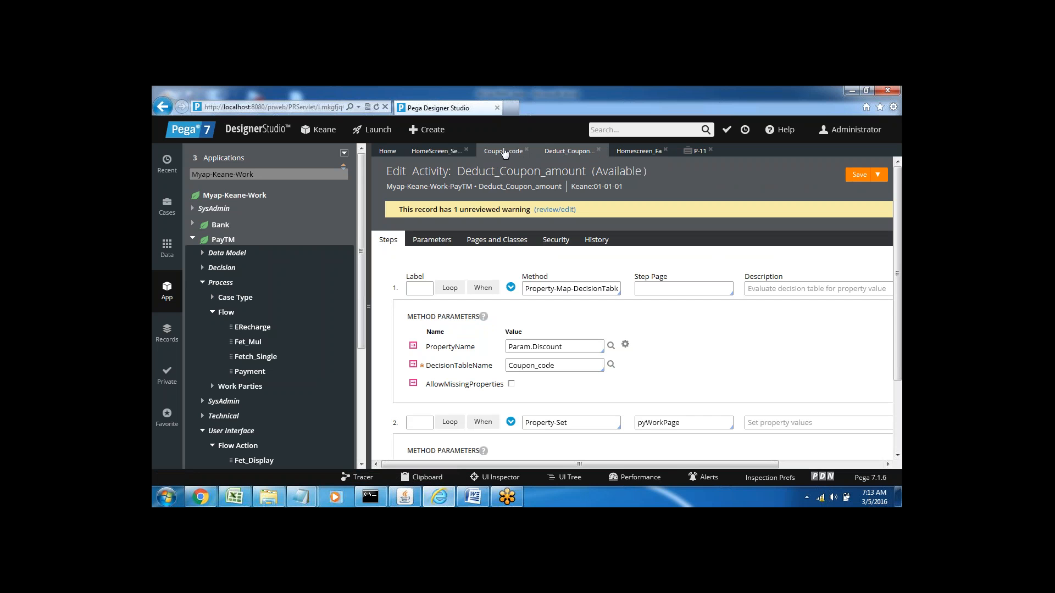
pyautogui.click(504, 151)
pyautogui.click(446, 152)
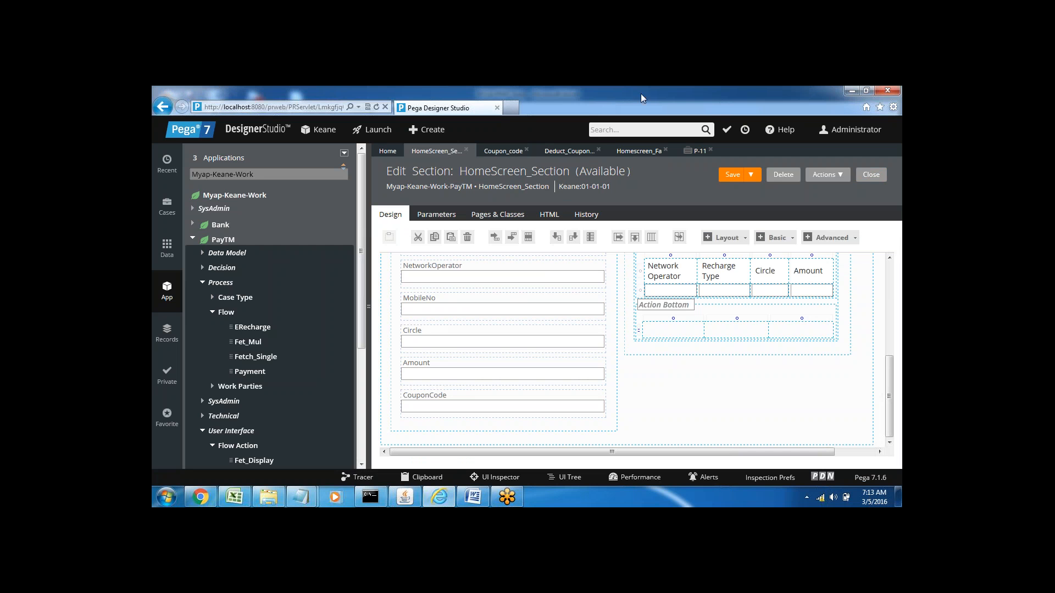
pyautogui.click(568, 156)
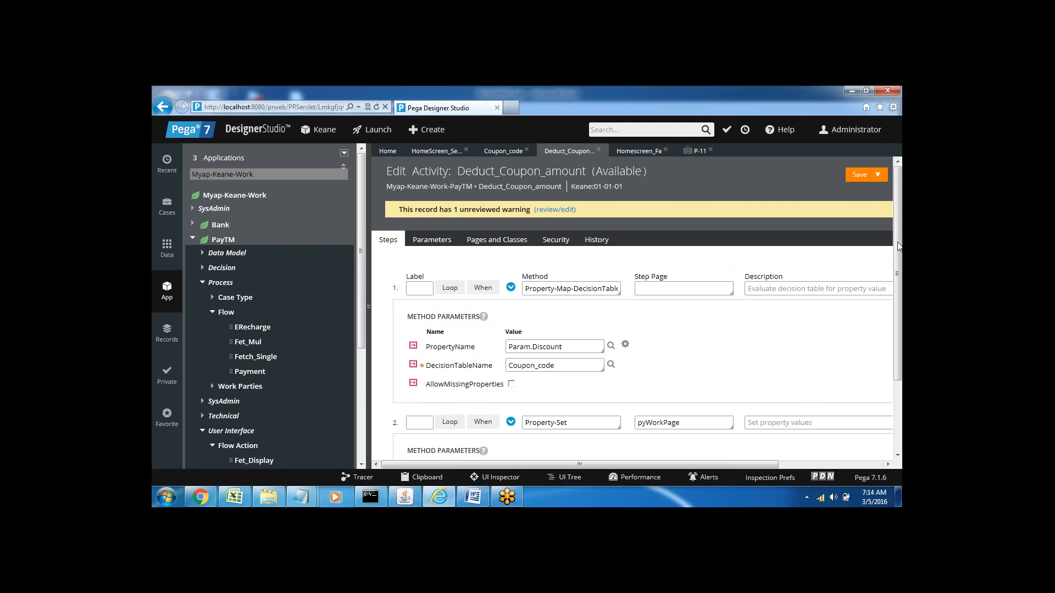
pyautogui.moveTo(899, 247); pyautogui.dragTo(899, 331)
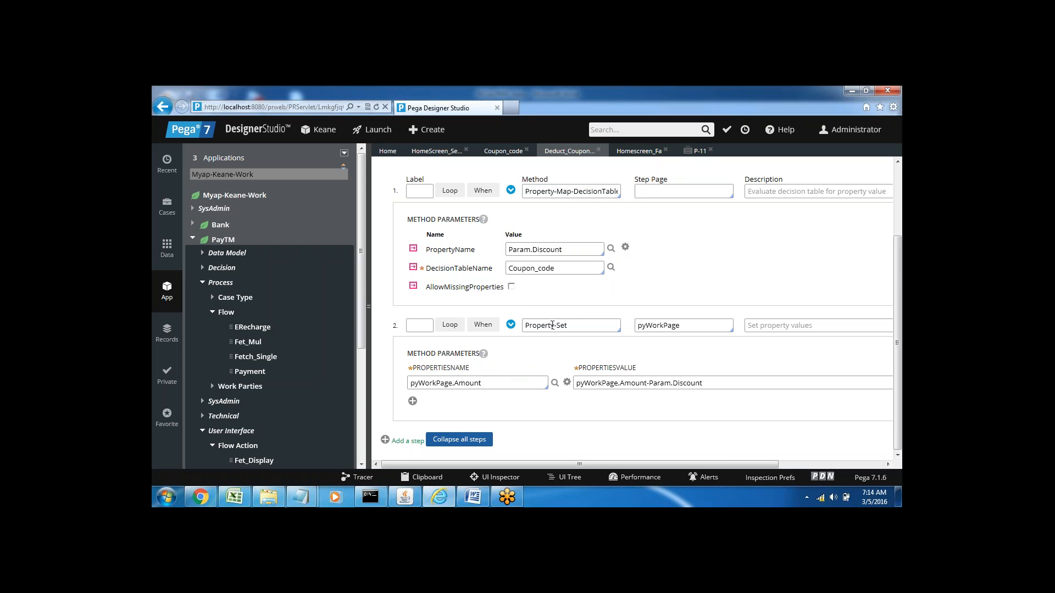
pyautogui.scroll(3, 901, 209)
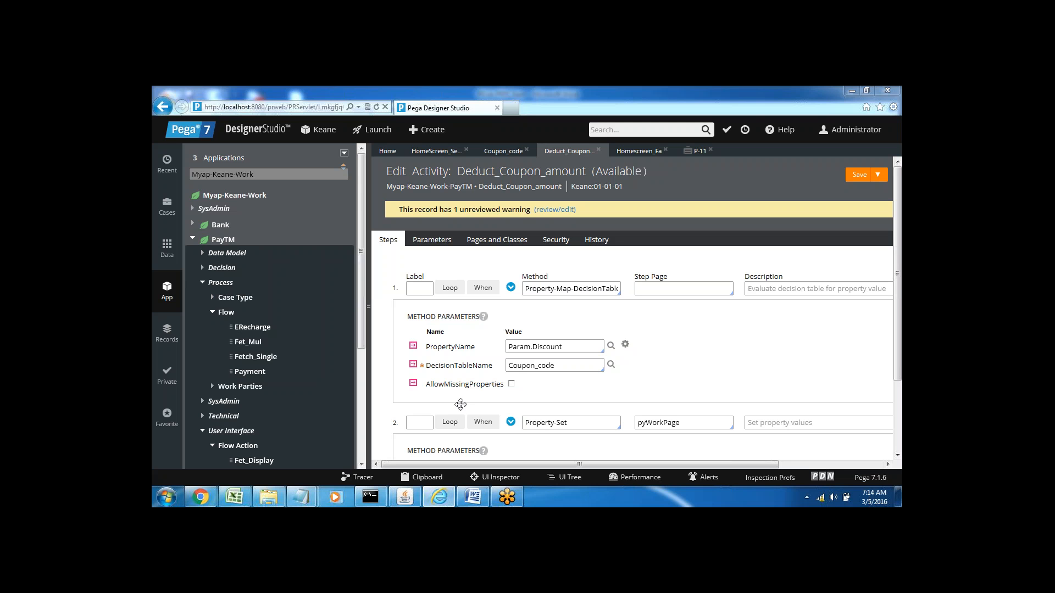
# Step: Switch to the Word notes and add blank lines below the "Activity – Flowaction" line
pyautogui.click(472, 497)
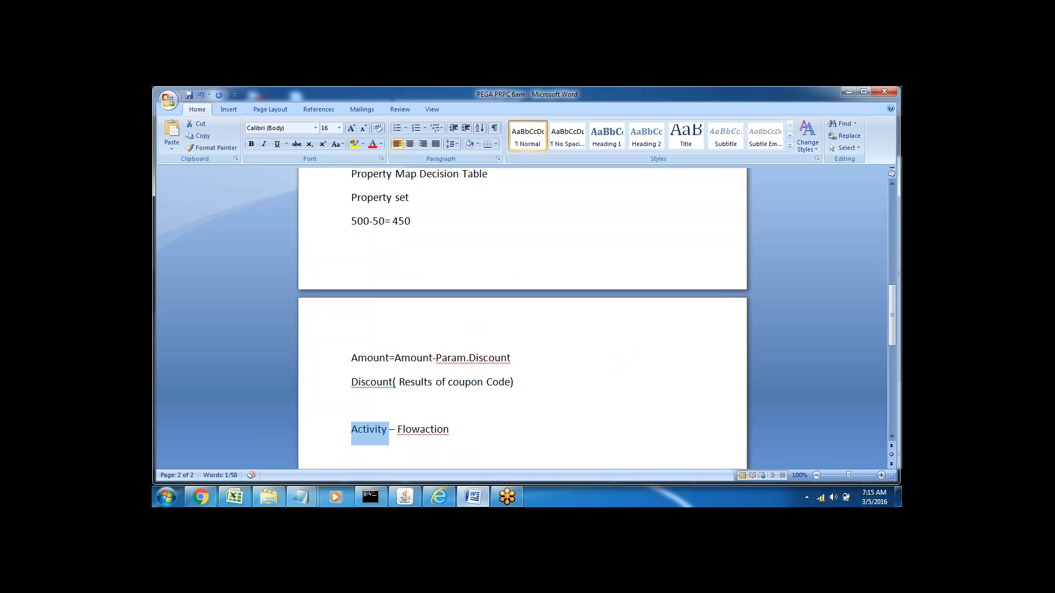
pyautogui.click(492, 384)
pyautogui.press('Down')
pyautogui.press('Down')
pyautogui.press('Down')
pyautogui.press('Down')
pyautogui.press('Down')
pyautogui.press('Down')
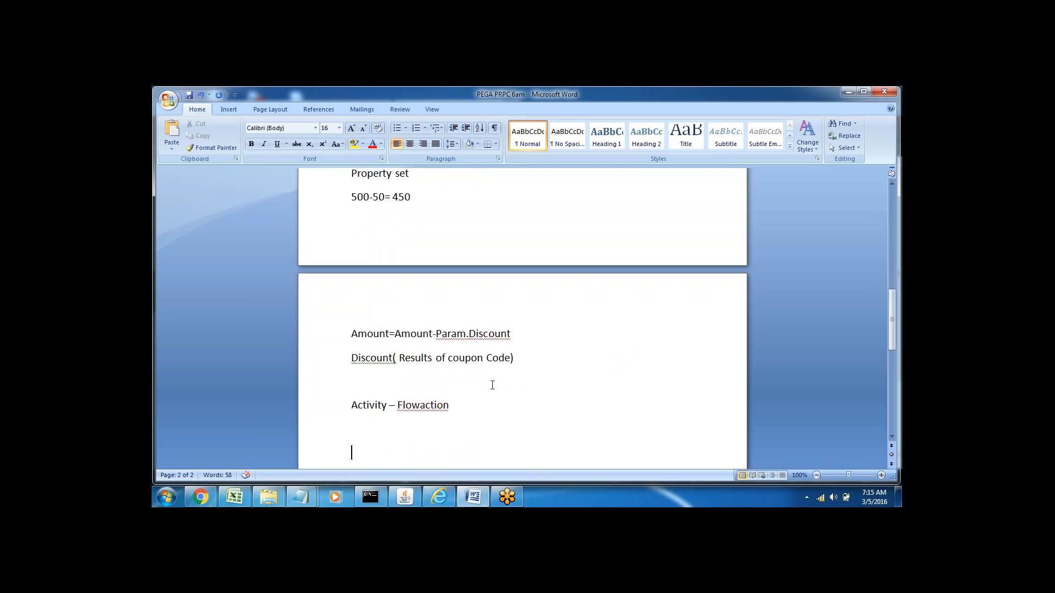
pyautogui.press('Return')
pyautogui.press('Return')
pyautogui.press('Return')
pyautogui.press('Return')
pyautogui.press('Return')
pyautogui.press('Return')
pyautogui.press('Return')
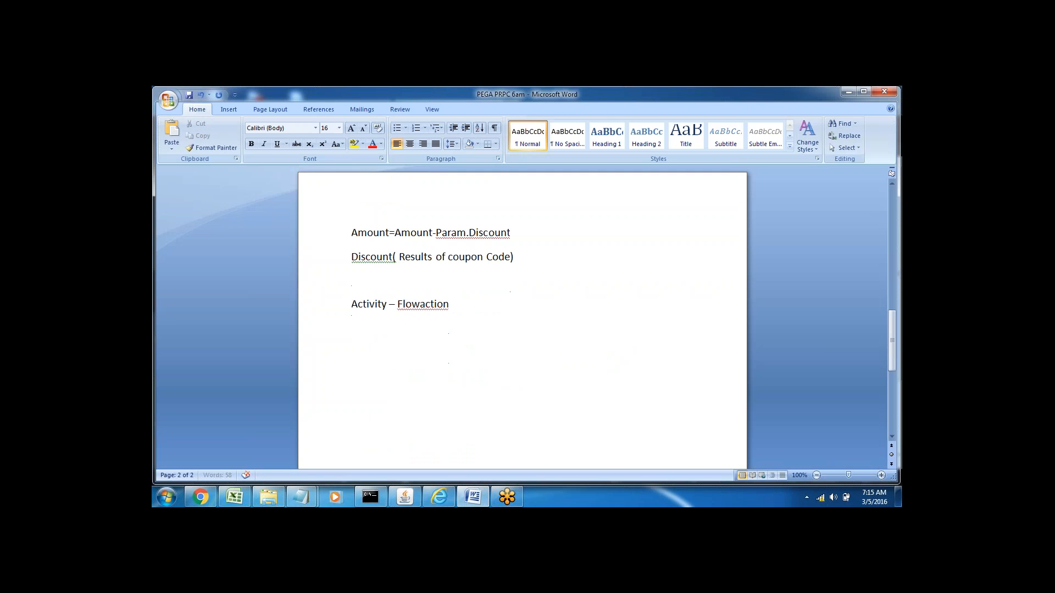
pyautogui.press('Return')
pyautogui.press('Return')
pyautogui.press('Return')
pyautogui.press('Return')
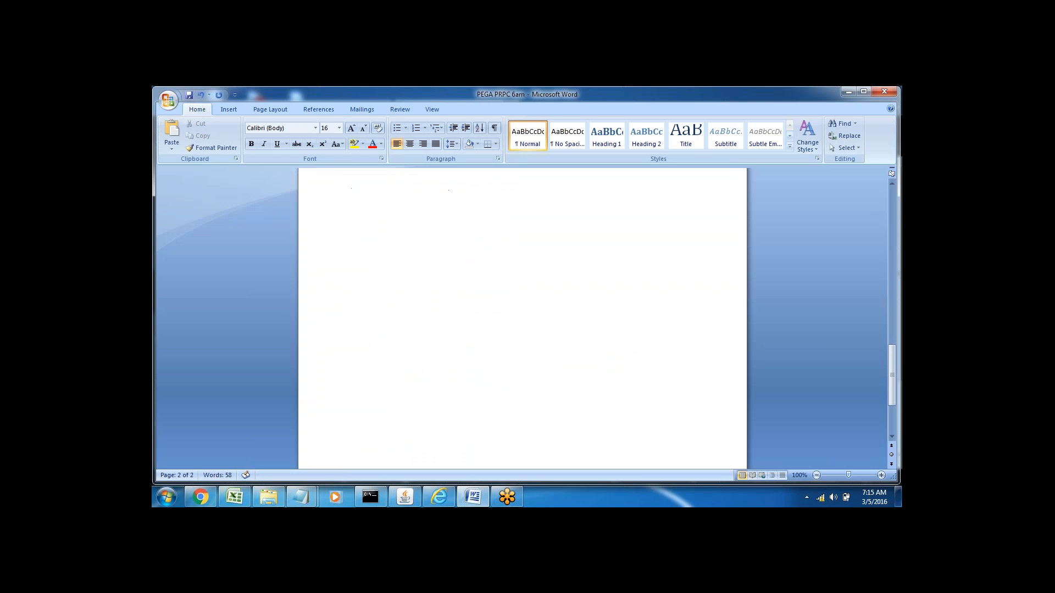
pyautogui.click(474, 497)
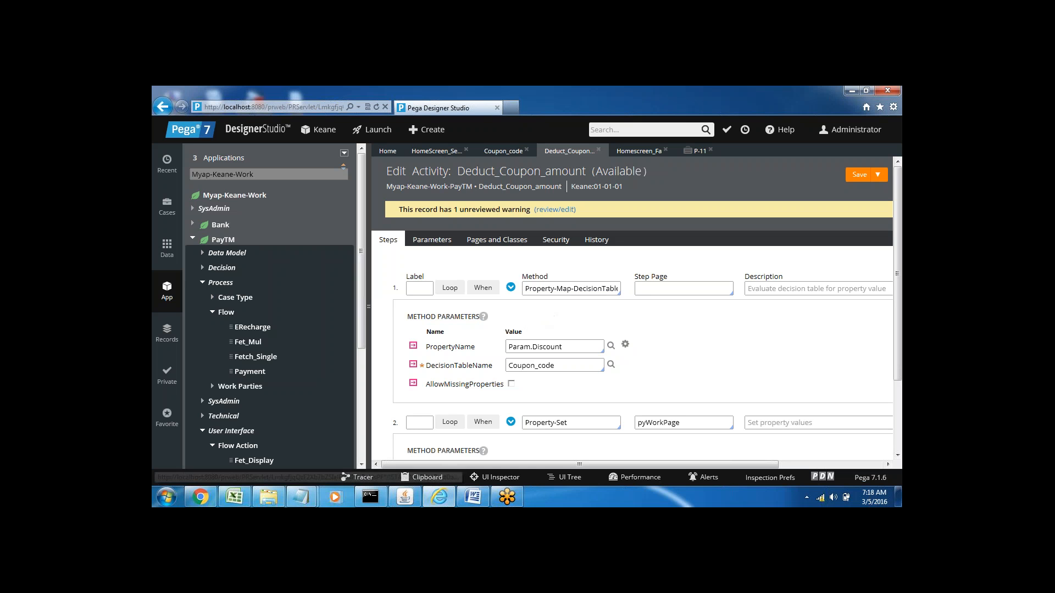
pyautogui.scroll(-4, 360, 289)
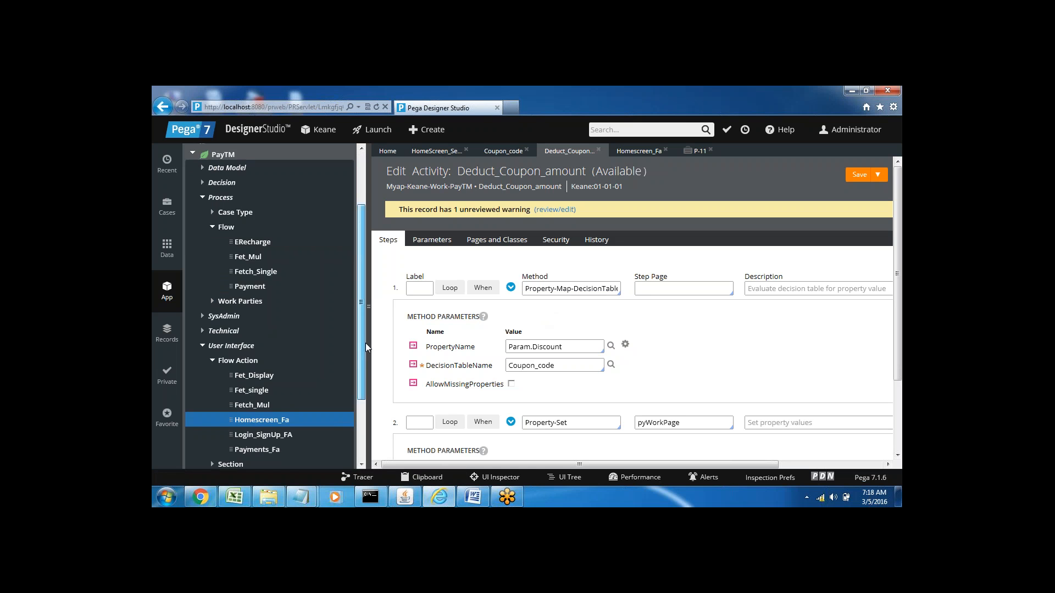
pyautogui.moveTo(361, 334); pyautogui.dragTo(362, 253)
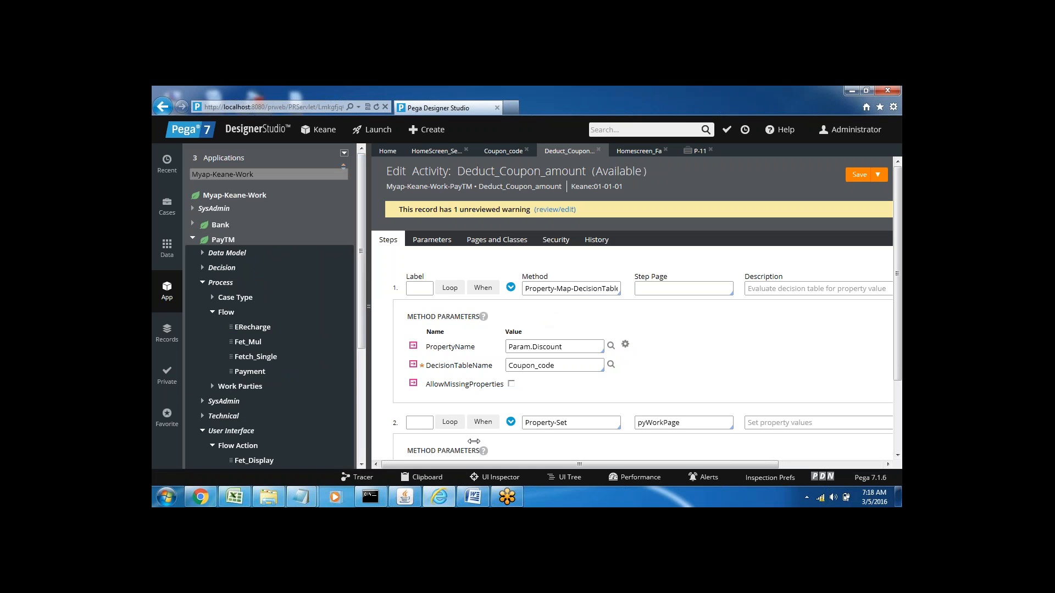
# Step: Write the line "Tuesday 6 AM IST" at the end of the Word notes
pyautogui.click(473, 497)
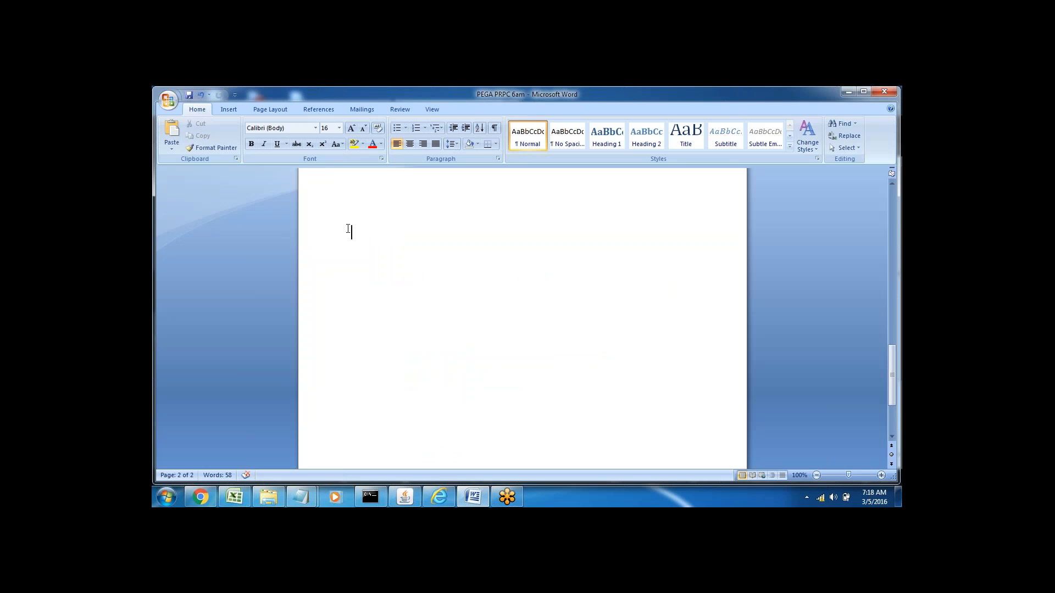
pyautogui.write('Tuesday')
pyautogui.write('6 AM IST')
pyautogui.click(299, 232)
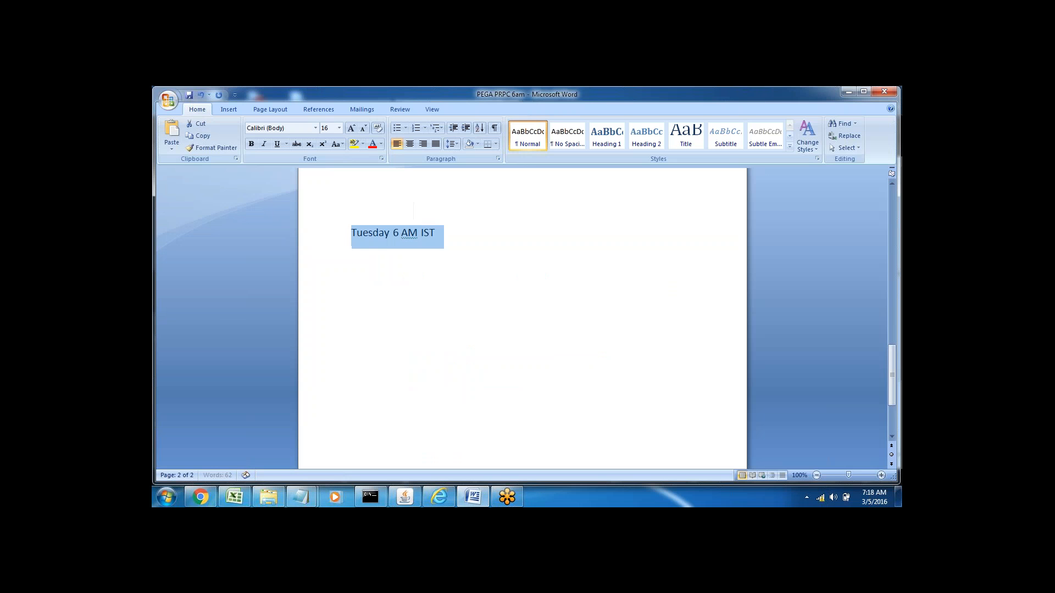
pyautogui.press('Down')
pyautogui.click(446, 233)
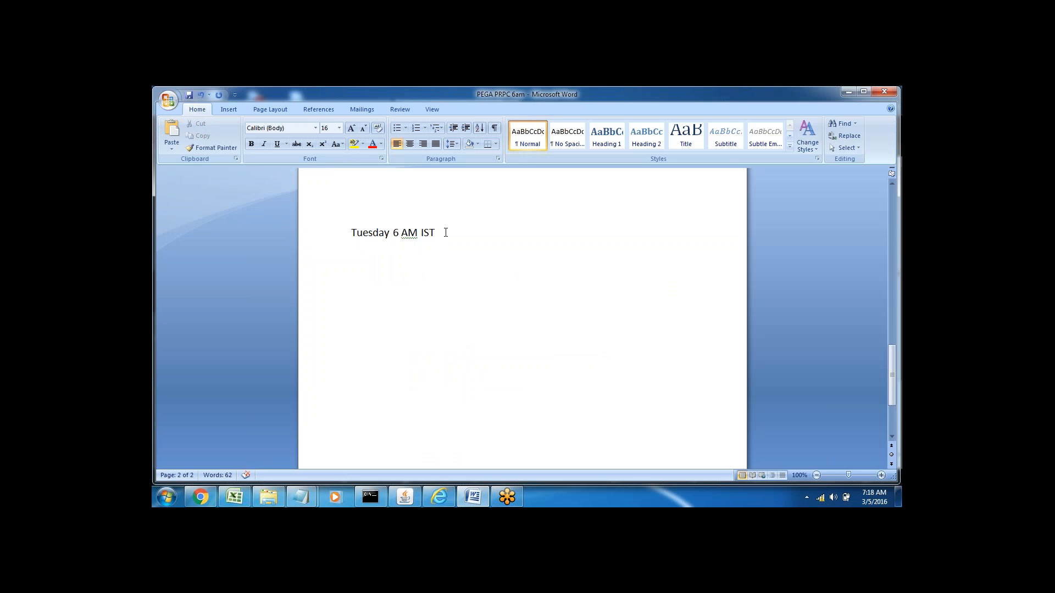
pyautogui.press('Home')
pyautogui.hotkey('shift', 'End')
pyautogui.press('Down')
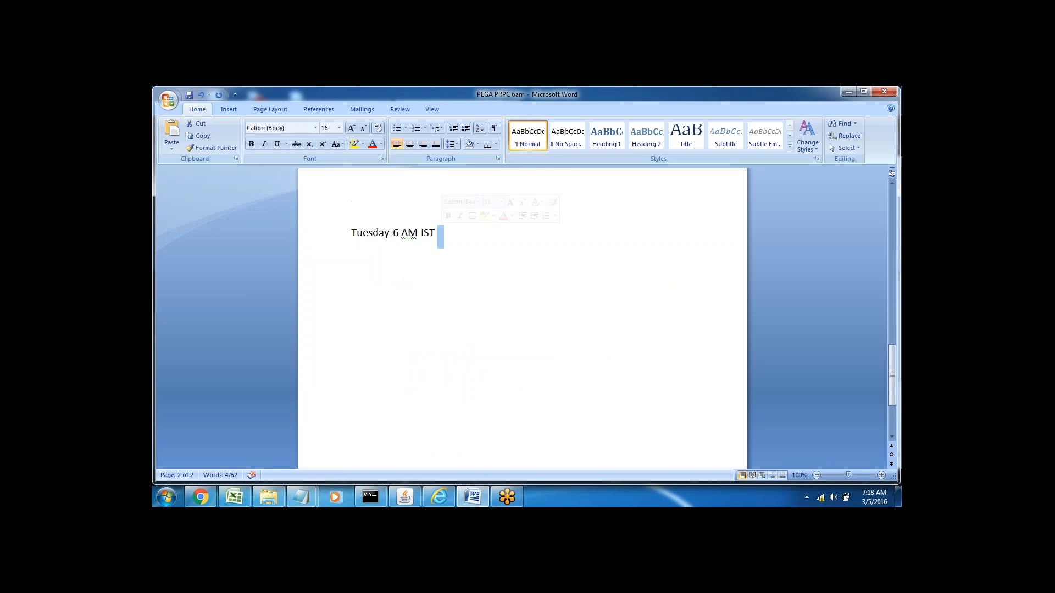
pyautogui.click(442, 233)
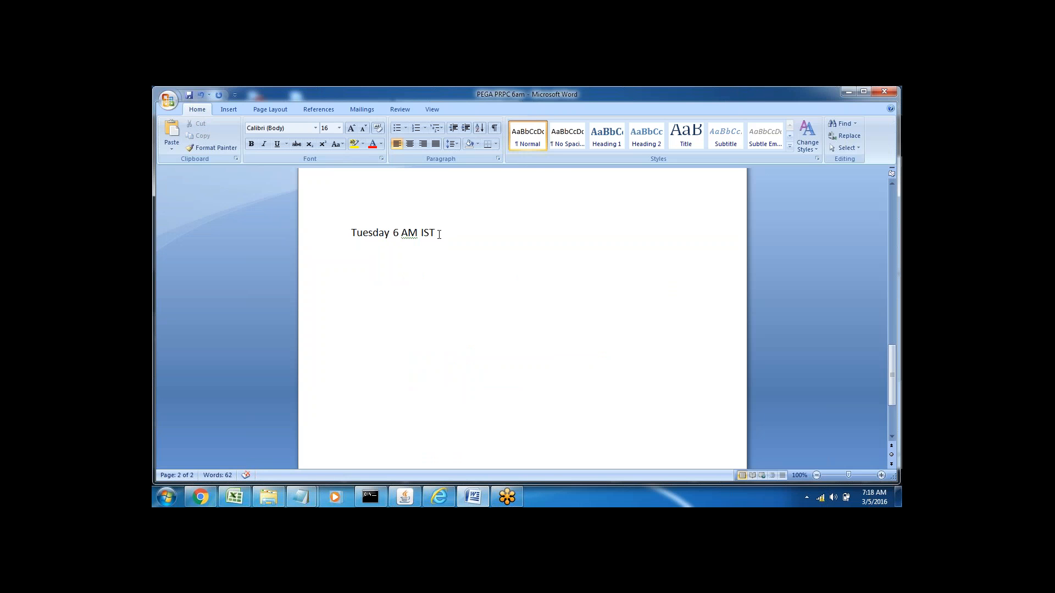
pyautogui.click(379, 233)
pyautogui.doubleClick(379, 233)
pyautogui.tripleClick(425, 231)
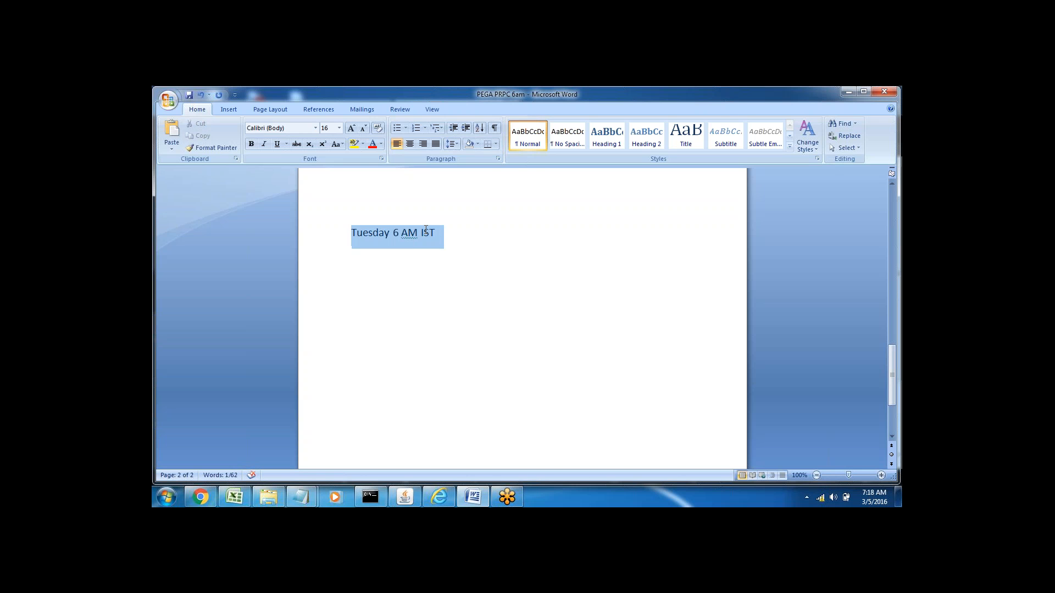
pyautogui.doubleClick(425, 232)
pyautogui.click(352, 281)
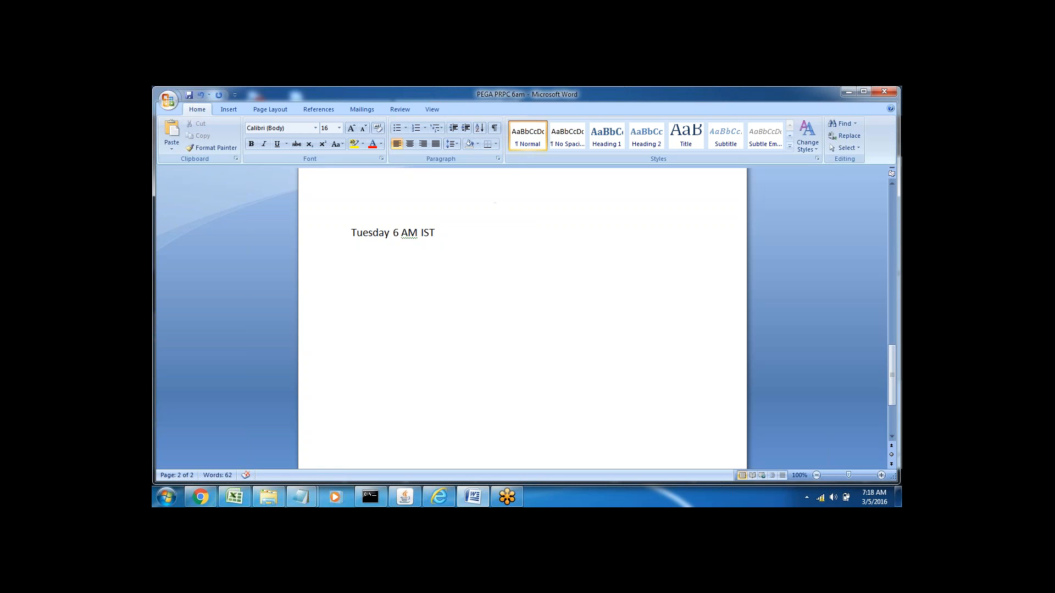
pyautogui.doubleClick(365, 232)
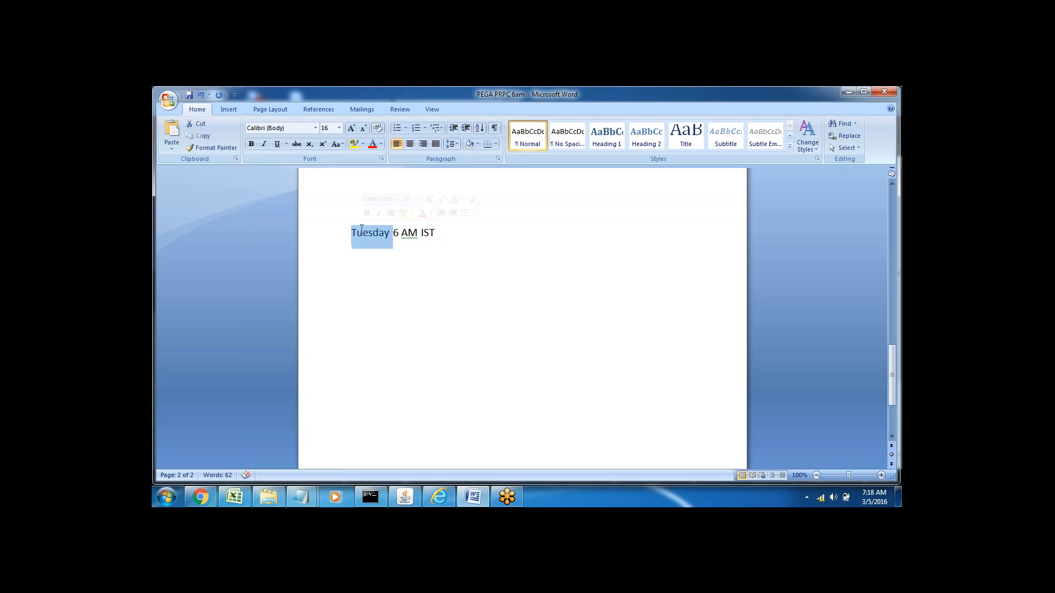
pyautogui.click(408, 232)
pyautogui.doubleClick(408, 232)
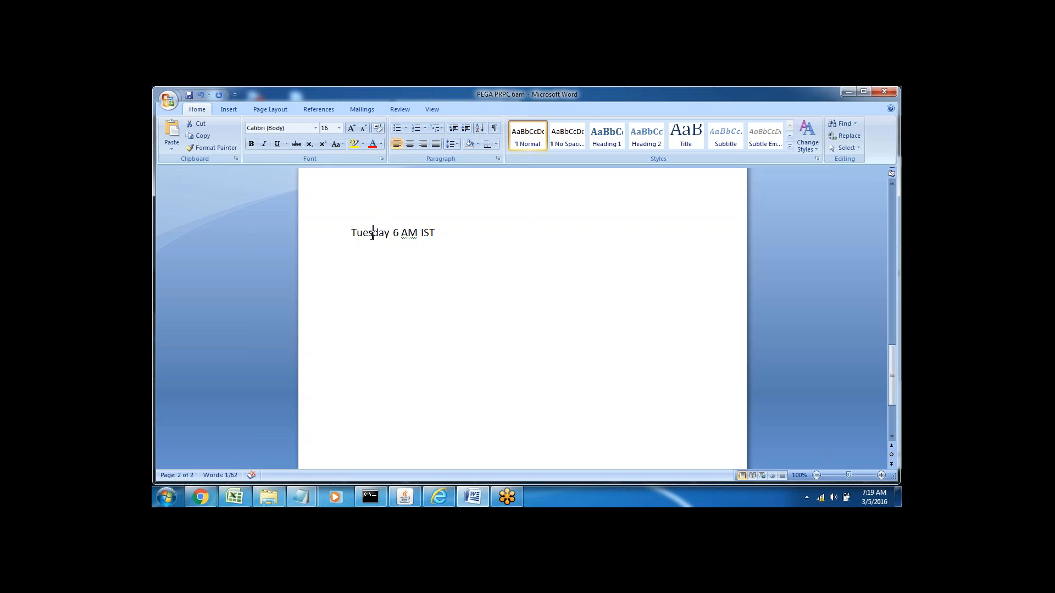
pyautogui.moveTo(372, 232); pyautogui.dragTo(453, 238)
pyautogui.click(454, 237)
pyautogui.click(373, 233)
pyautogui.tripleClick(373, 233)
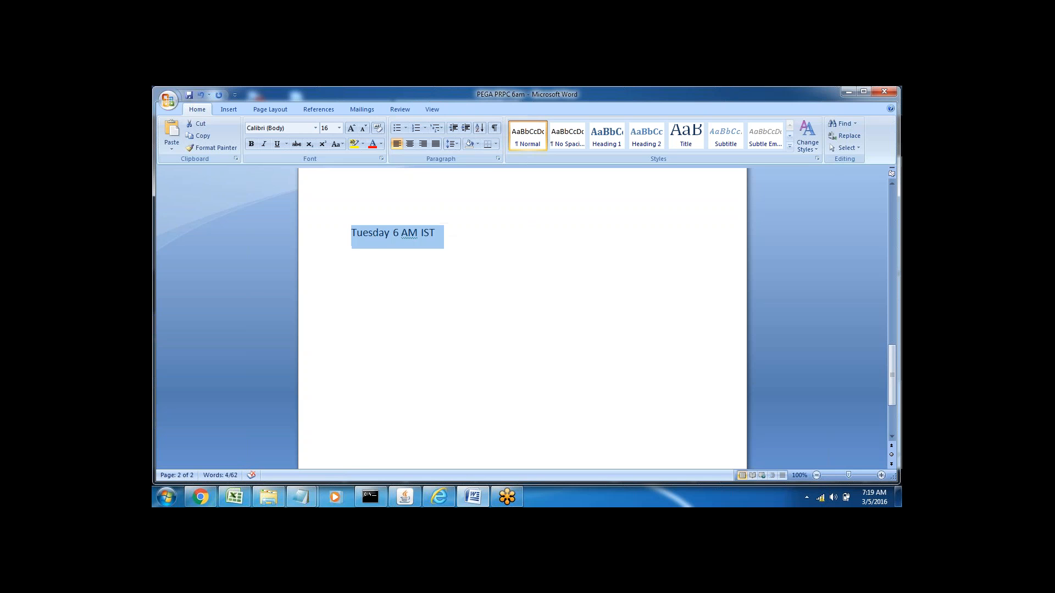
pyautogui.click(353, 255)
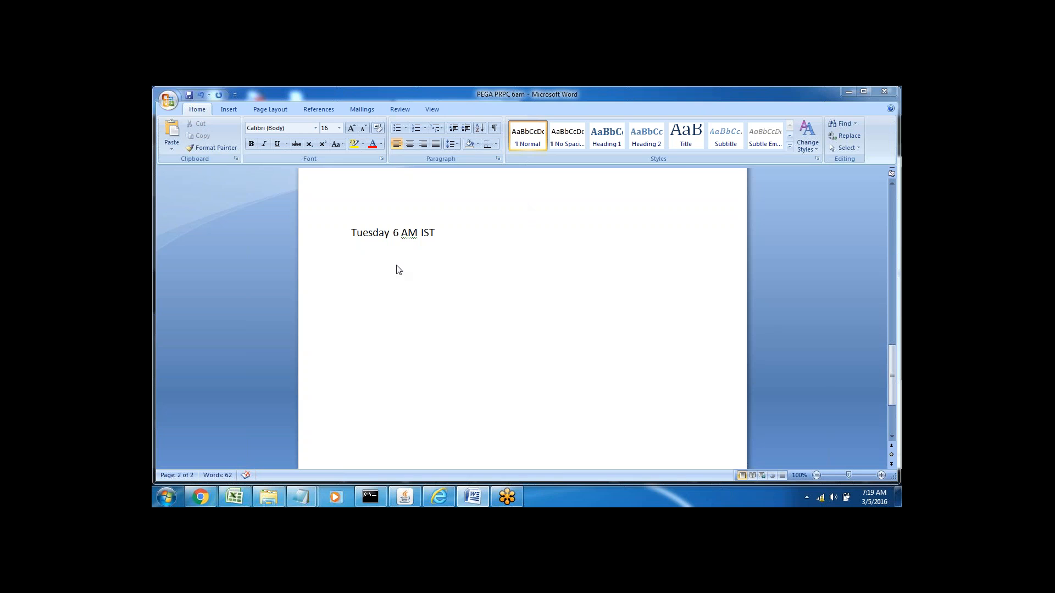
pyautogui.click(452, 233)
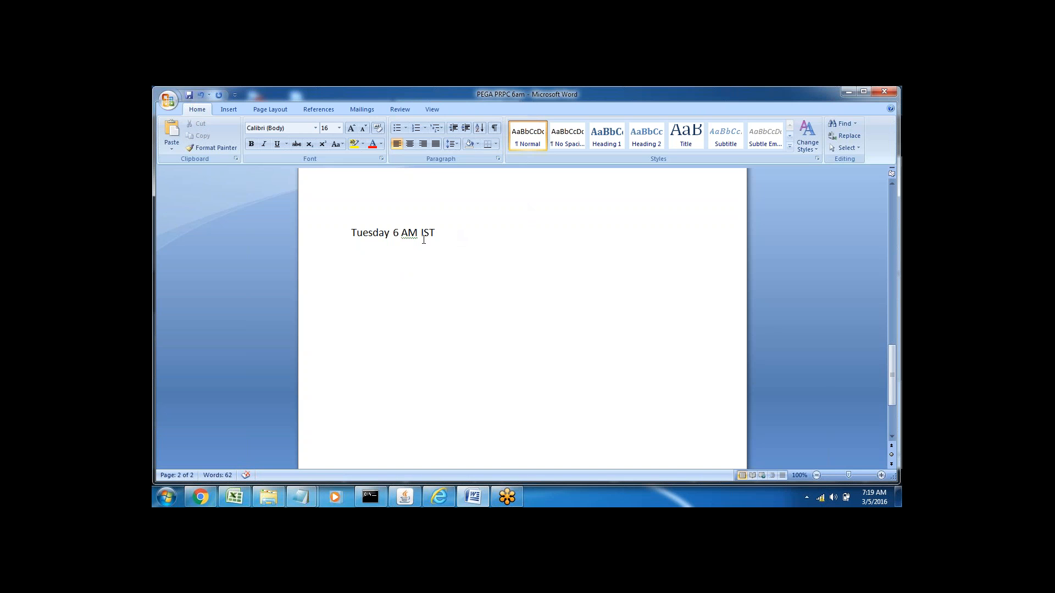
pyautogui.click(423, 239)
pyautogui.doubleClick(430, 233)
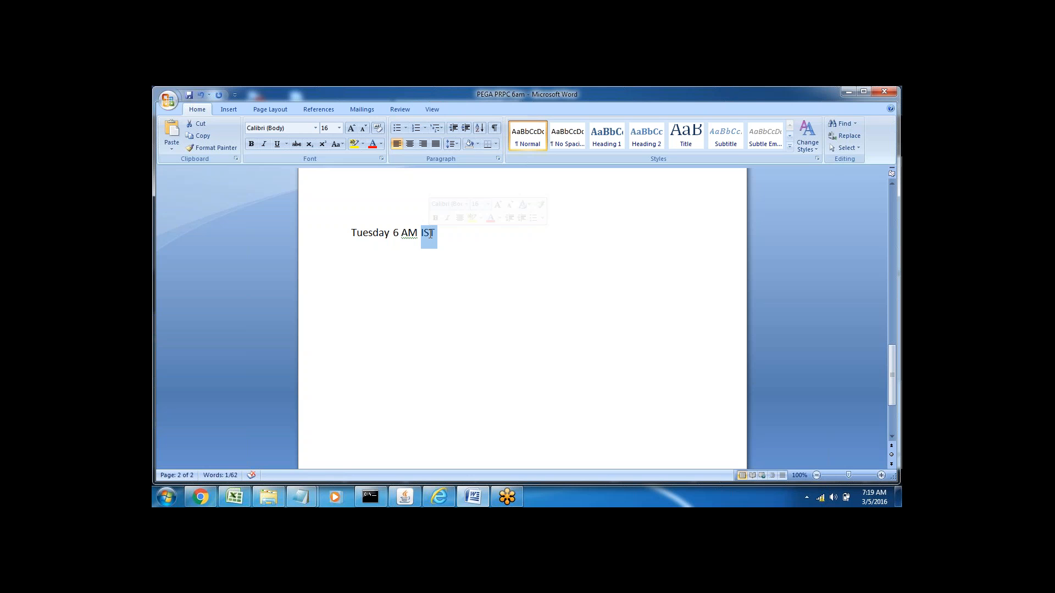
pyautogui.click(440, 233)
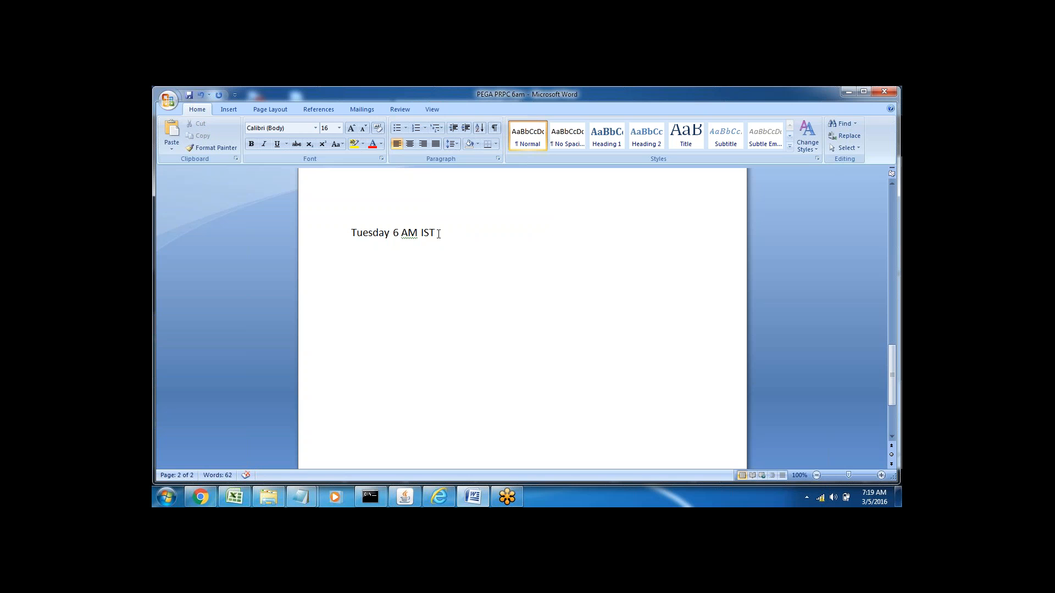
pyautogui.doubleClick(369, 231)
pyautogui.click(409, 256)
pyautogui.doubleClick(368, 233)
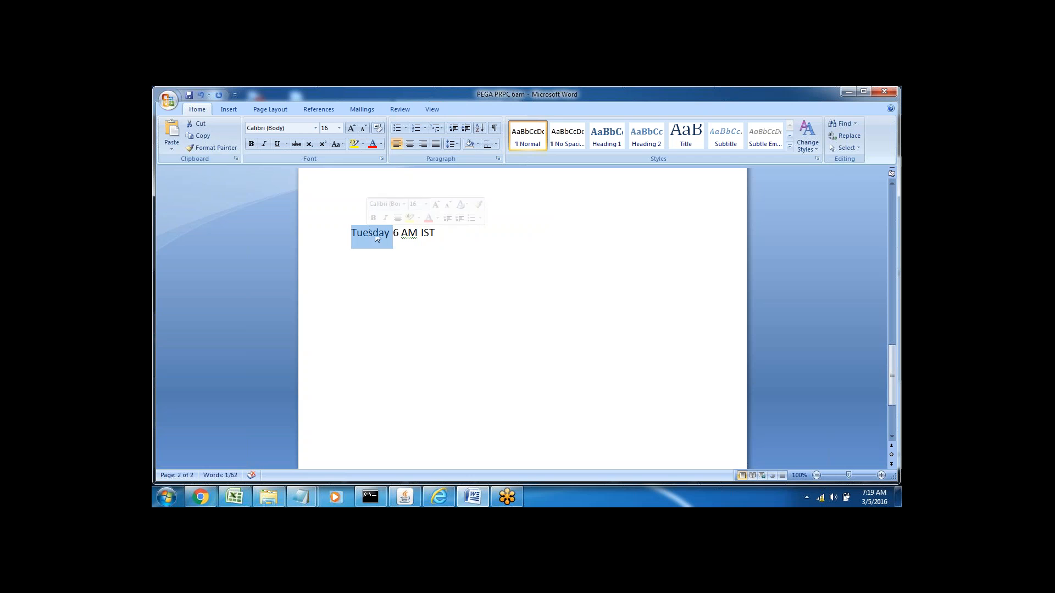
pyautogui.doubleClick(412, 234)
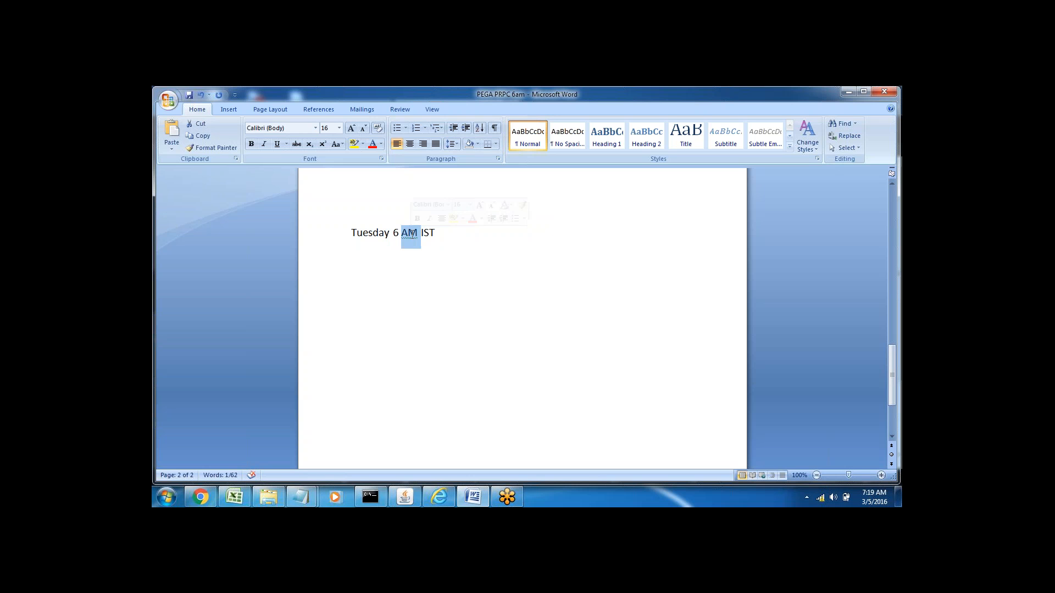
pyautogui.click(408, 279)
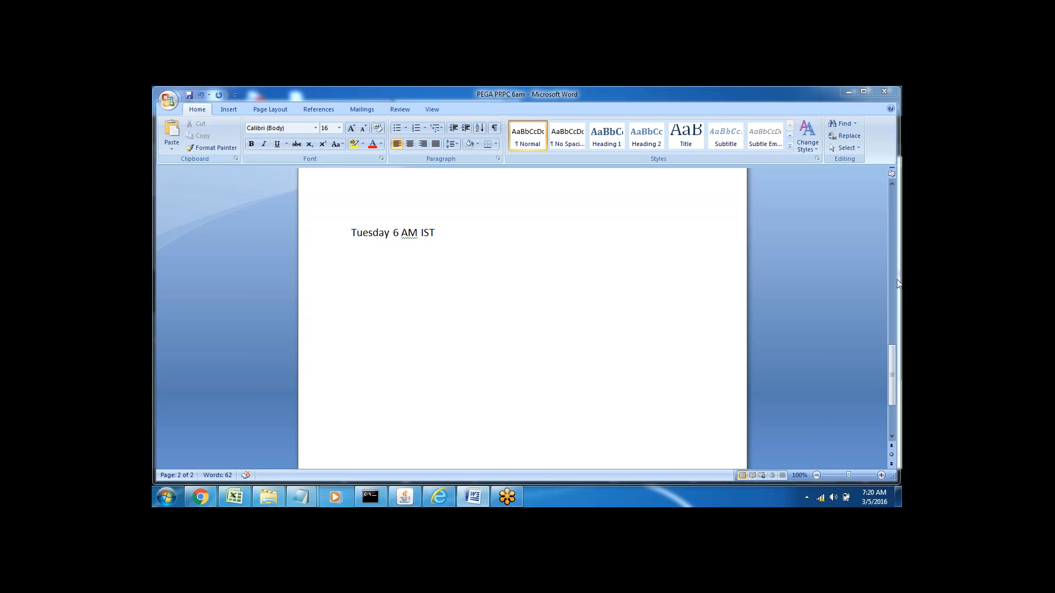
pyautogui.click(473, 497)
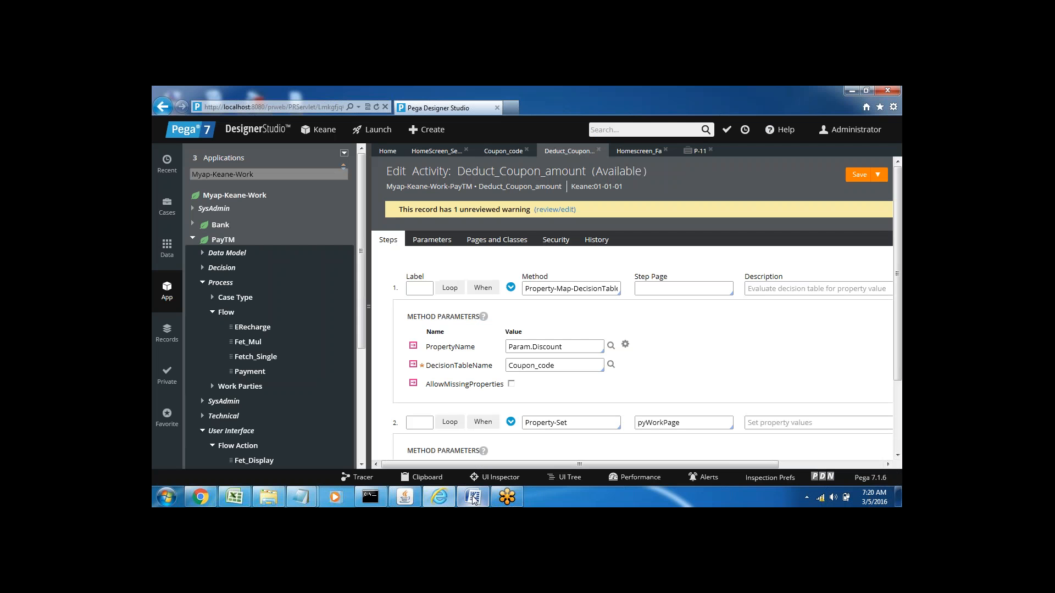
pyautogui.click(439, 497)
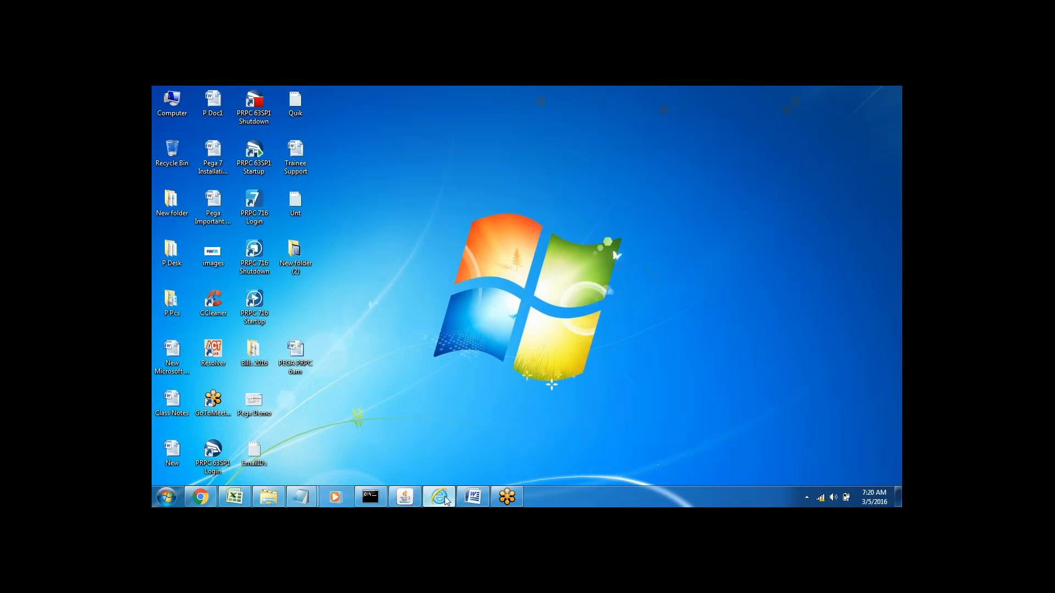
pyautogui.click(444, 498)
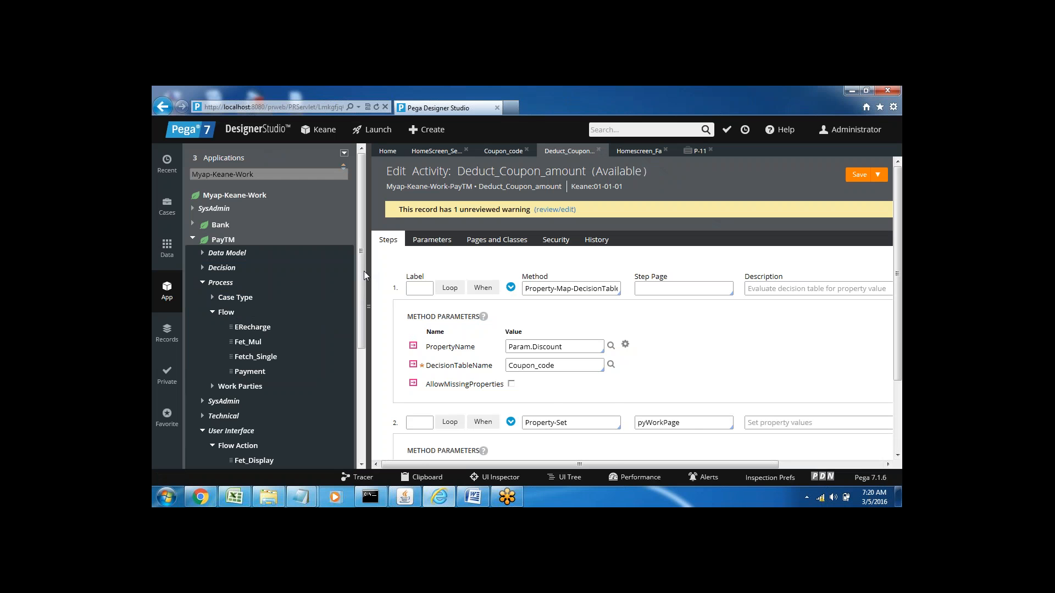
pyautogui.click(472, 496)
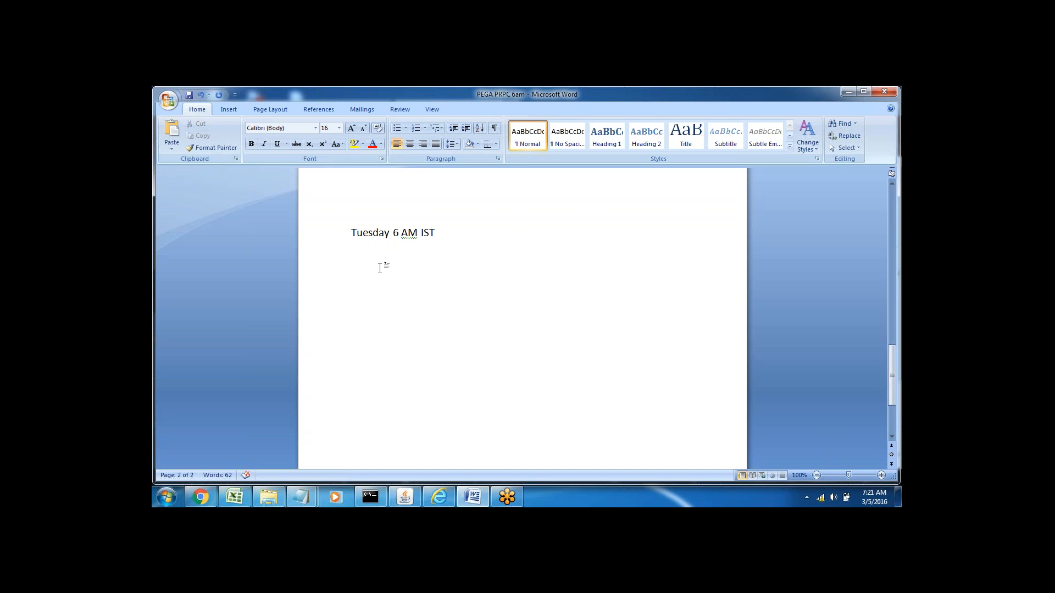
pyautogui.click(471, 498)
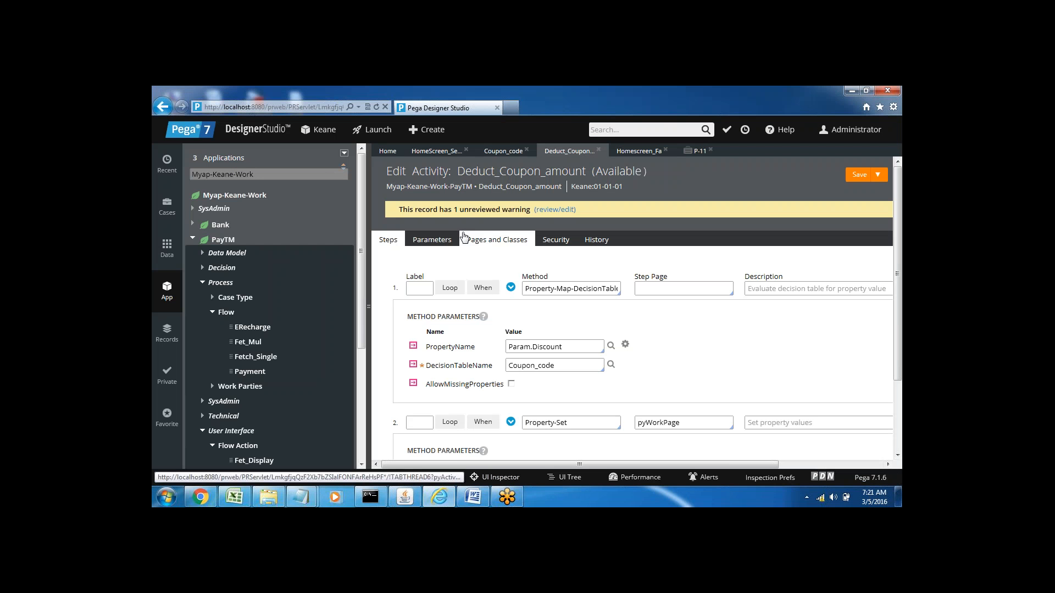
pyautogui.click(472, 498)
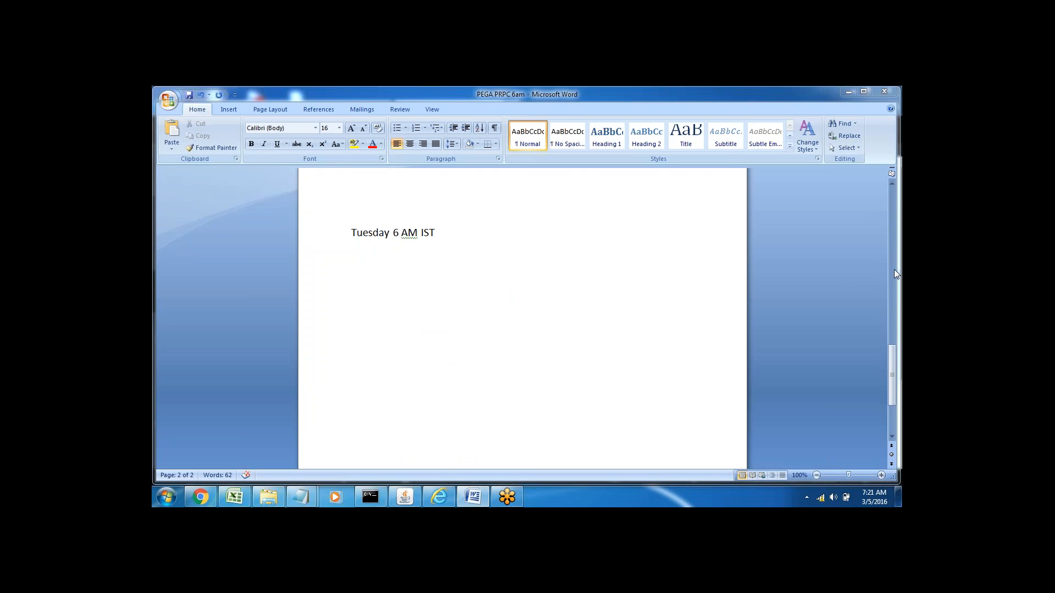
pyautogui.click(383, 274)
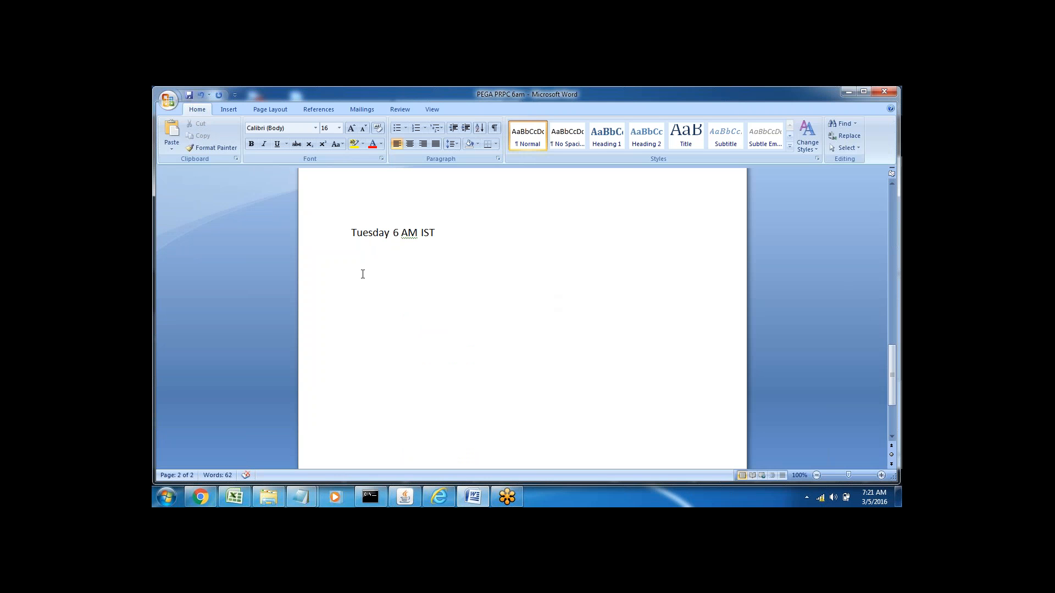